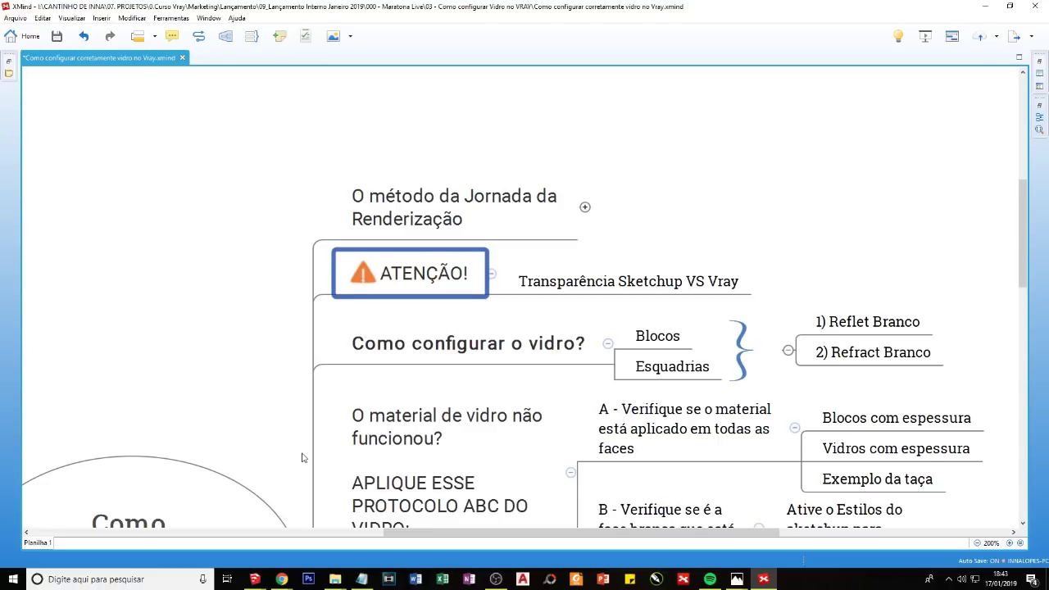
Step: Highlight the 'Como configurar o vidro?' topic in XMind, then bring up AULA DE HOJE.skp in SketchUp
click(429, 358)
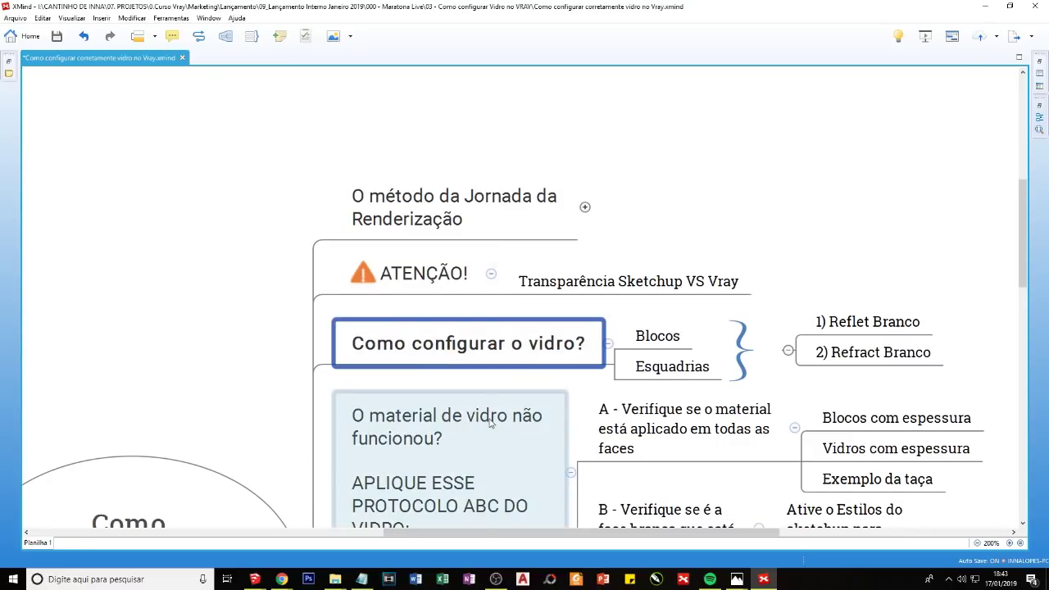
scroll(487, 522, down, 2)
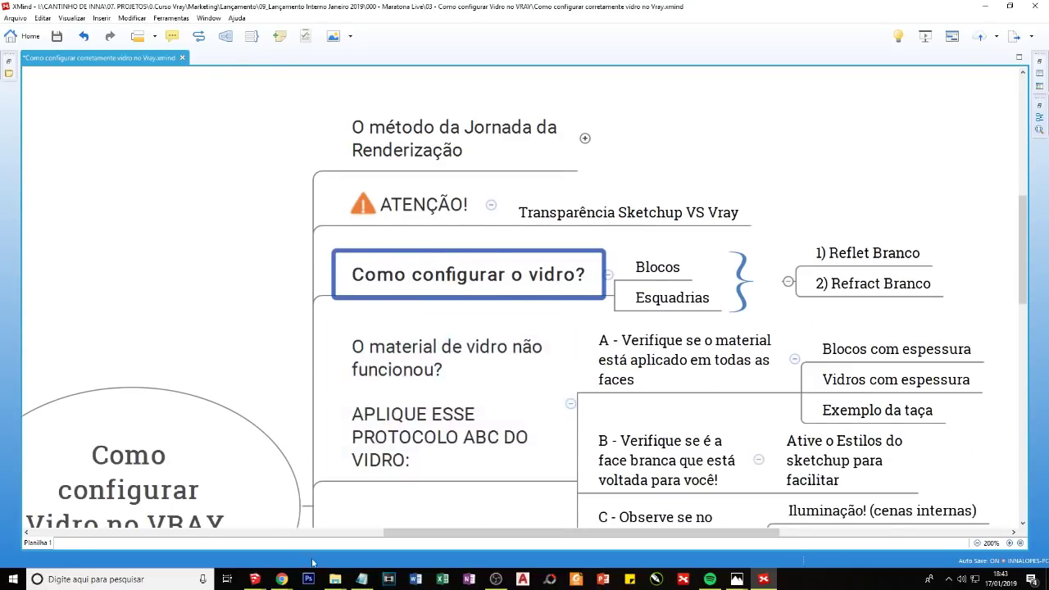
mouse_move(254, 580)
click(264, 531)
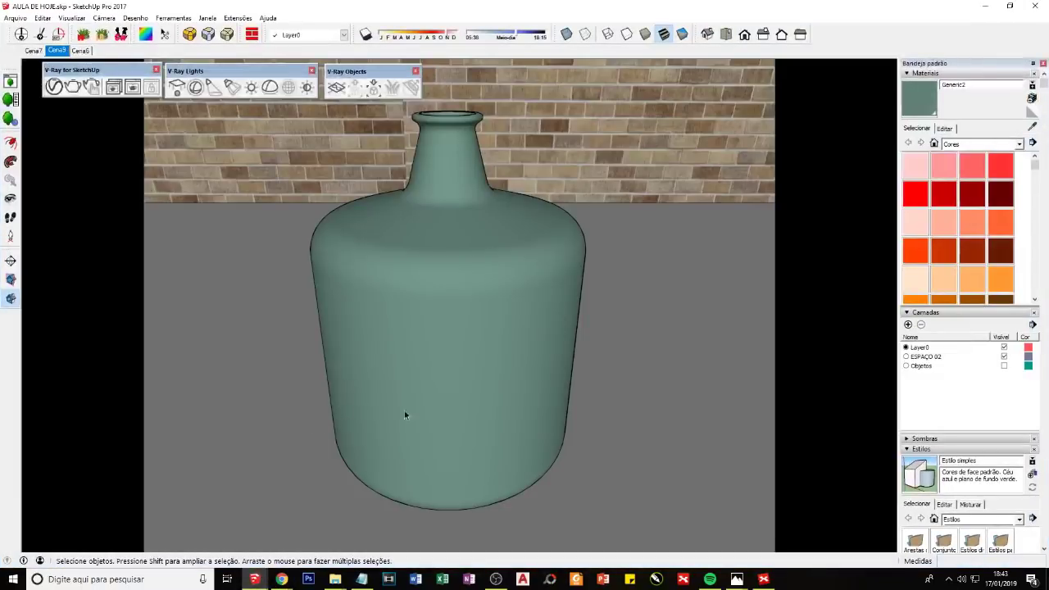
Step: Select the vase and sample its Generic2 material with the Materials eyedropper
mouse_move(437, 418)
middle_down()
mouse_move(506, 427)
mouse_move(417, 353)
mouse_move(472, 354)
mouse_move(574, 295)
middle_up()
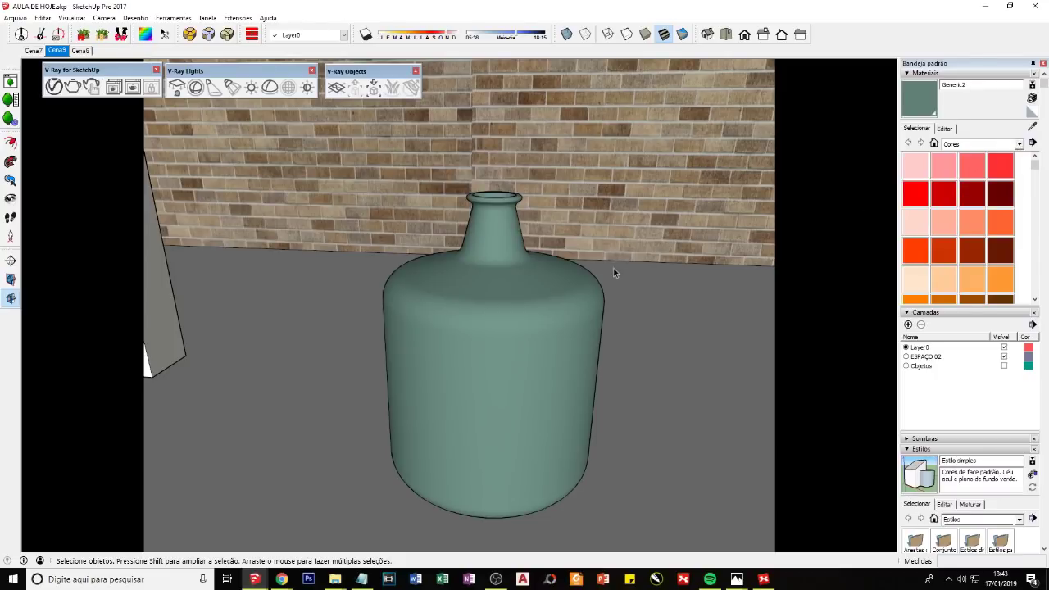
click(514, 321)
middle_drag(515, 325, 557, 307)
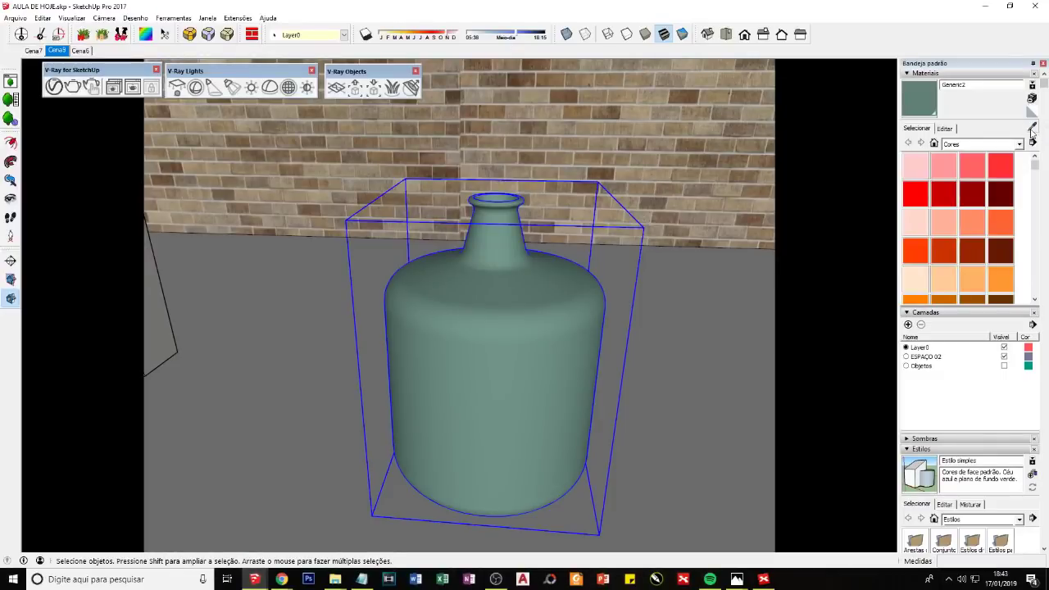
click(1032, 132)
click(494, 308)
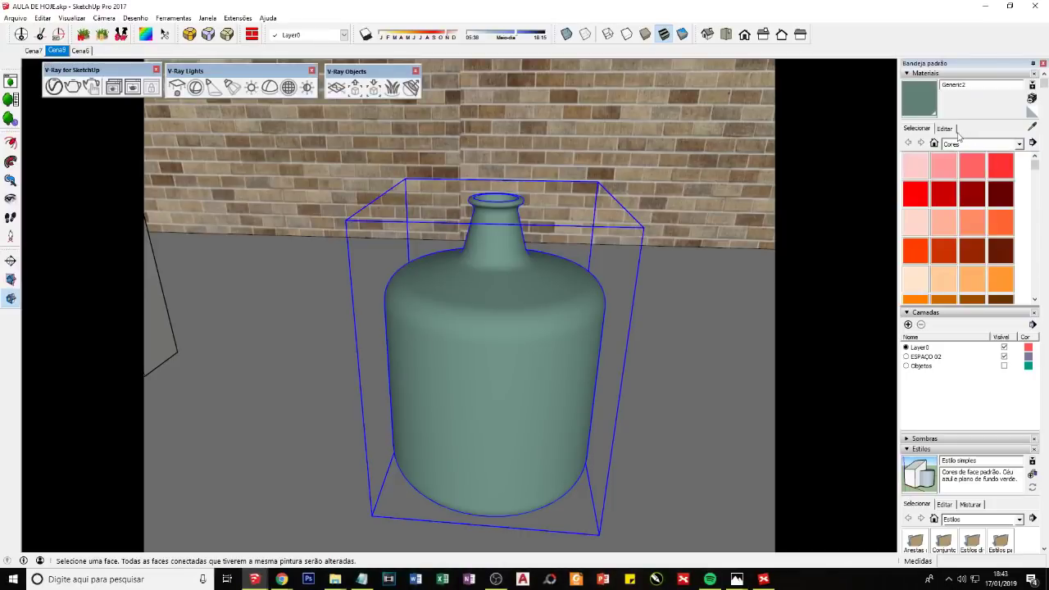
Step: Lower the material's opacity from 60 down to 9 so the corks show through
click(945, 129)
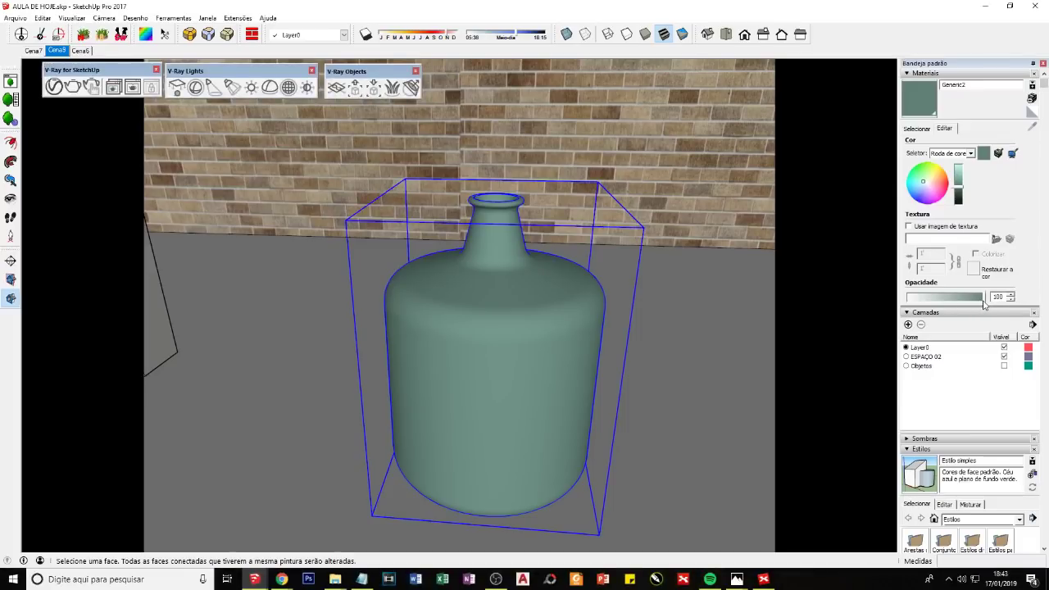
drag(984, 301, 955, 303)
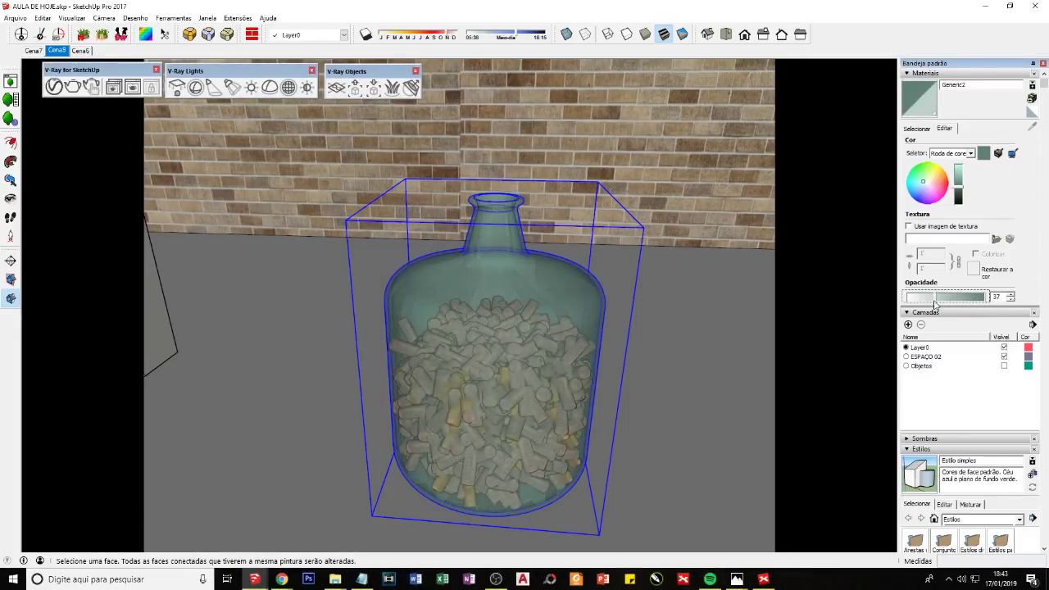
drag(954, 303, 911, 302)
mouse_move(598, 358)
middle_down()
mouse_move(571, 361)
mouse_move(506, 314)
mouse_move(468, 347)
mouse_move(557, 322)
mouse_move(534, 374)
middle_up()
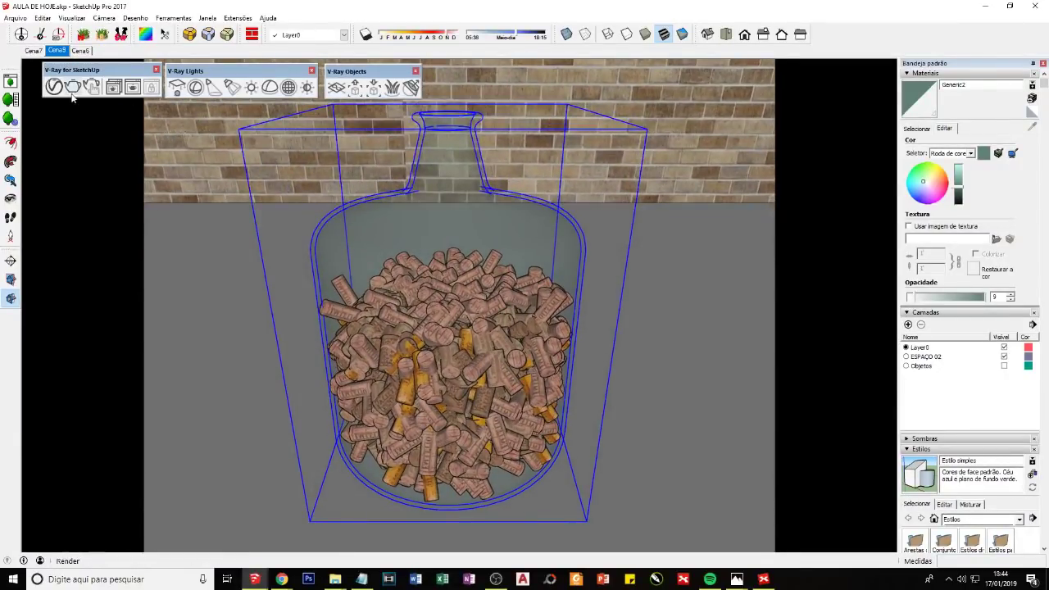
Step: Render the scene with V-Ray and position the frame buffer clear of the side panels
click(72, 88)
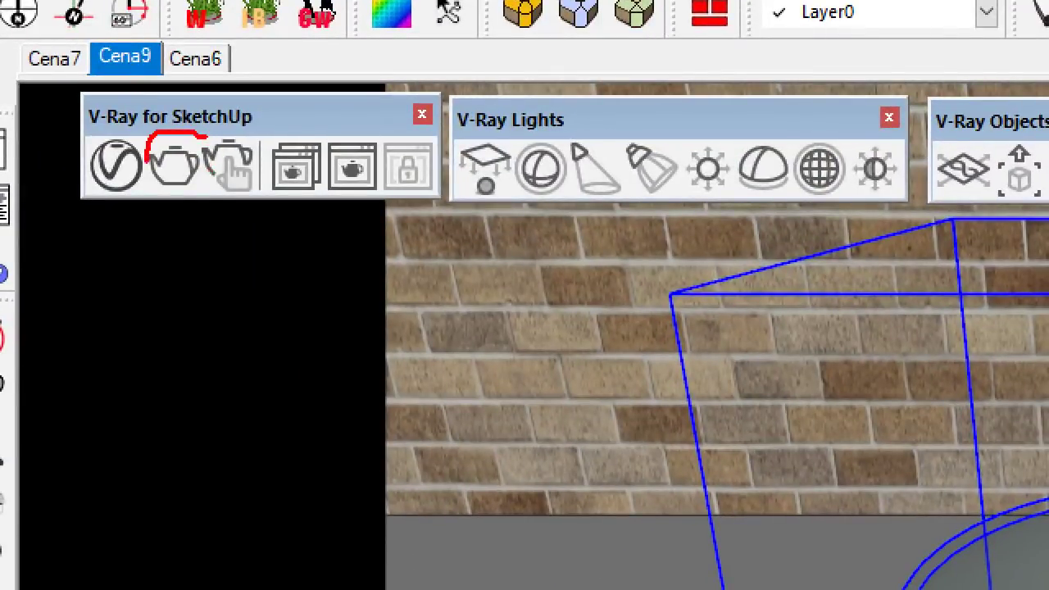
drag(215, 175, 192, 136)
mouse_move(154, 261)
mouse_down()
mouse_move(172, 209)
mouse_move(193, 212)
mouse_up()
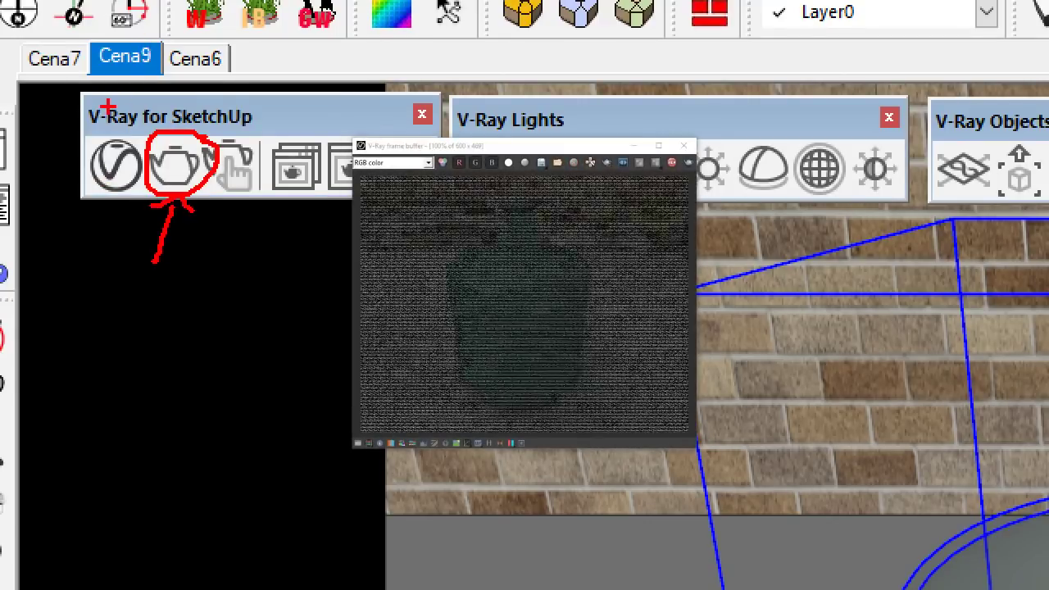
drag(82, 127, 261, 128)
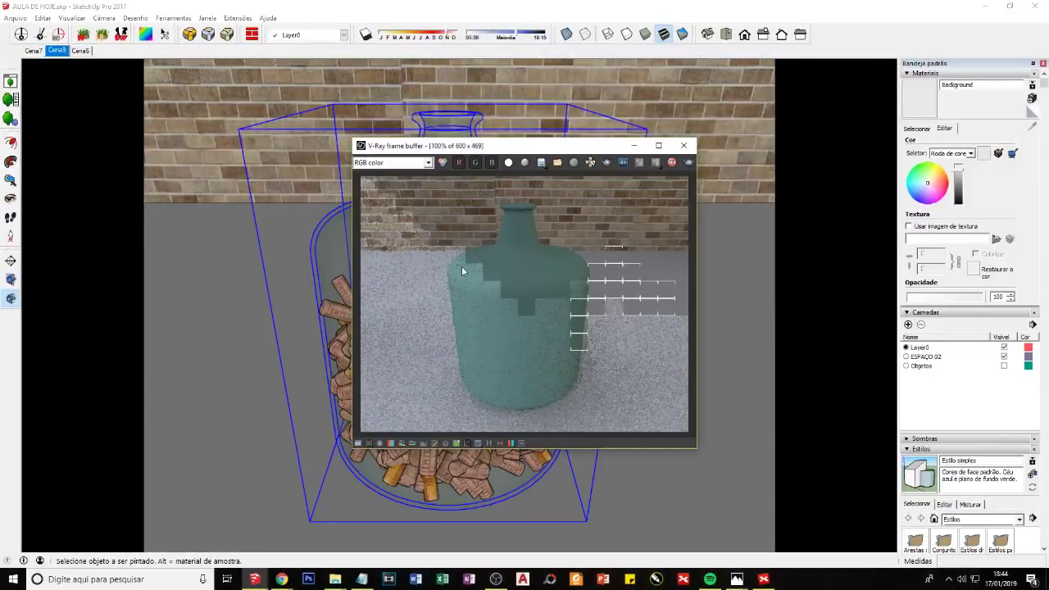
drag(429, 146, 695, 146)
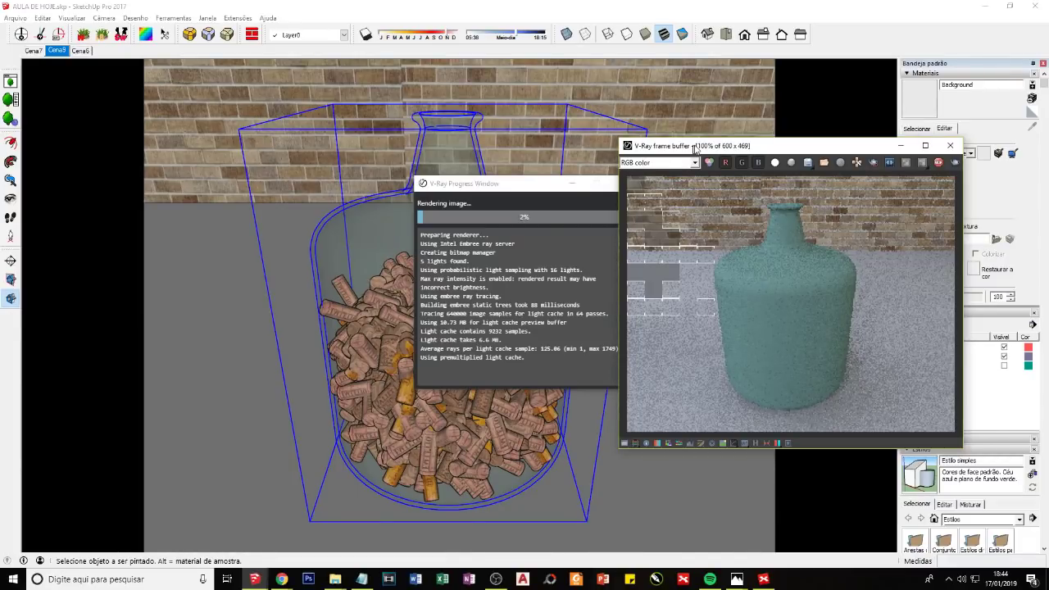
drag(695, 148, 714, 147)
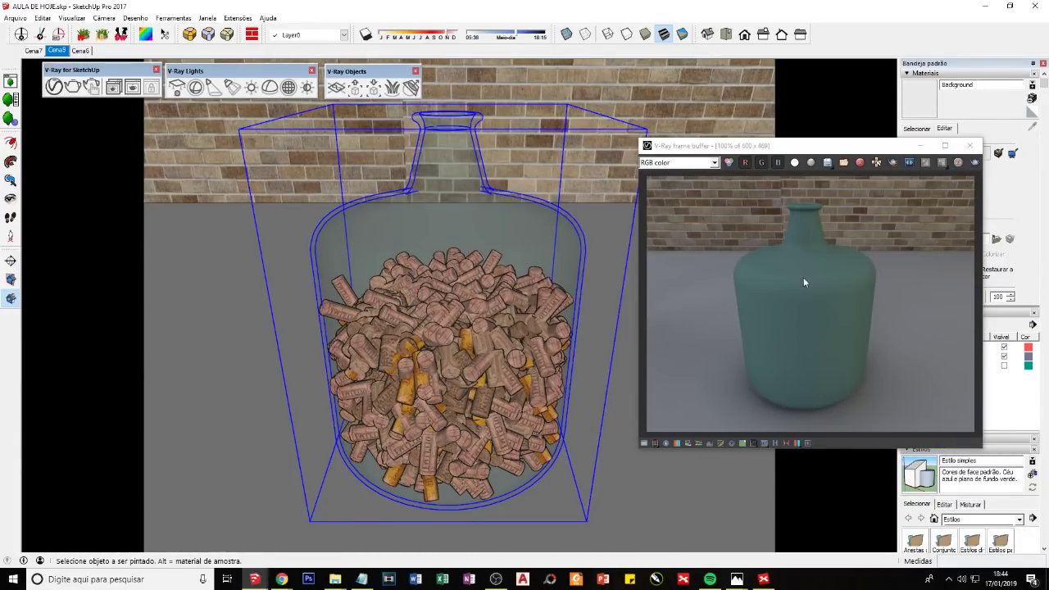
drag(767, 147, 495, 172)
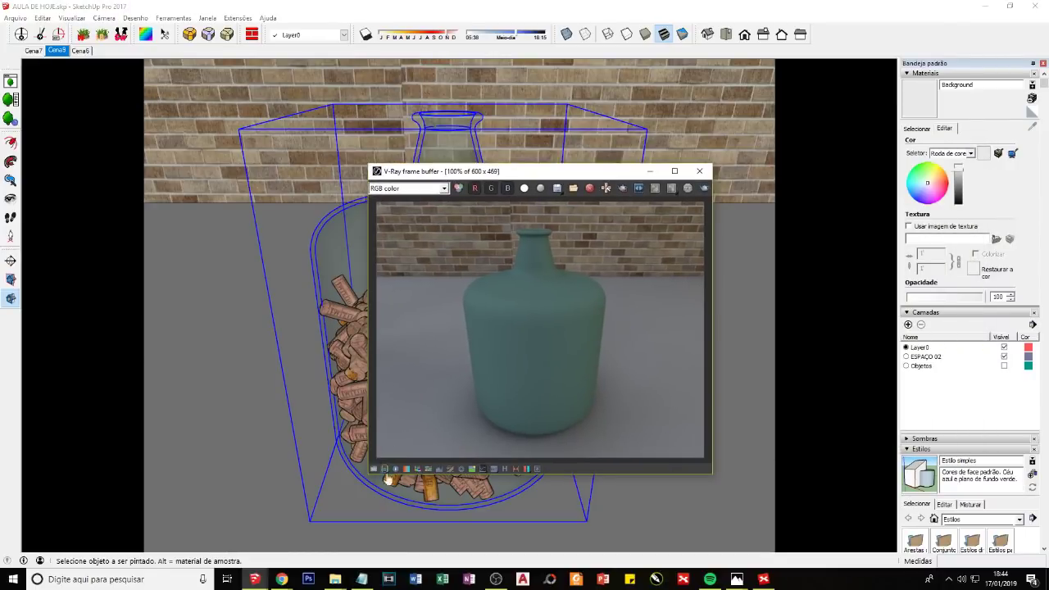
Step: Enable the frame buffer's Exposure correction and raise it to 1.38 to brighten the render
click(374, 470)
click(721, 202)
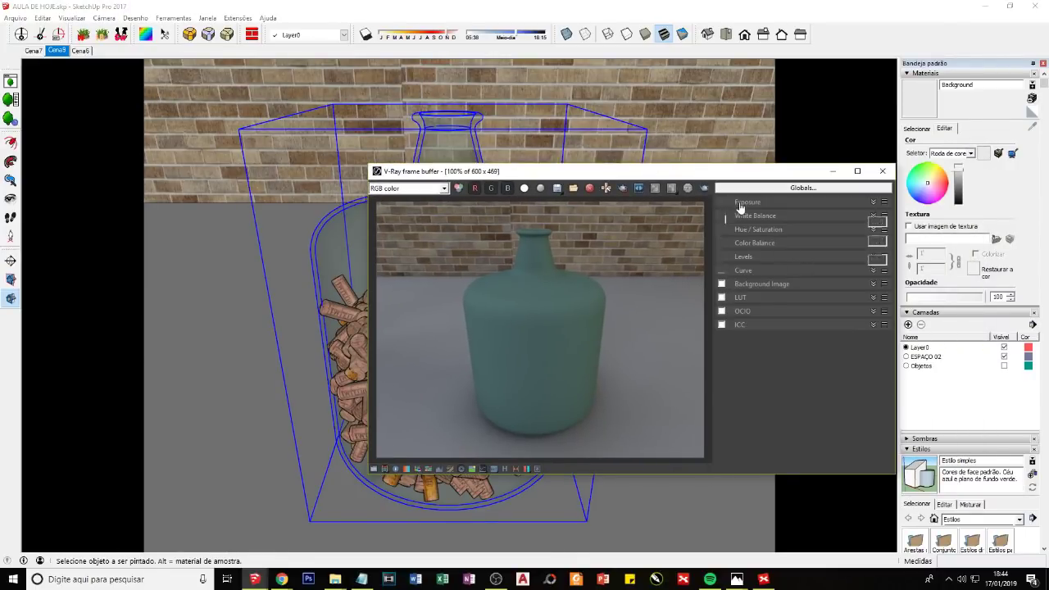
mouse_move(793, 228)
mouse_down()
mouse_move(841, 244)
mouse_move(807, 264)
mouse_move(817, 264)
mouse_up()
click(374, 469)
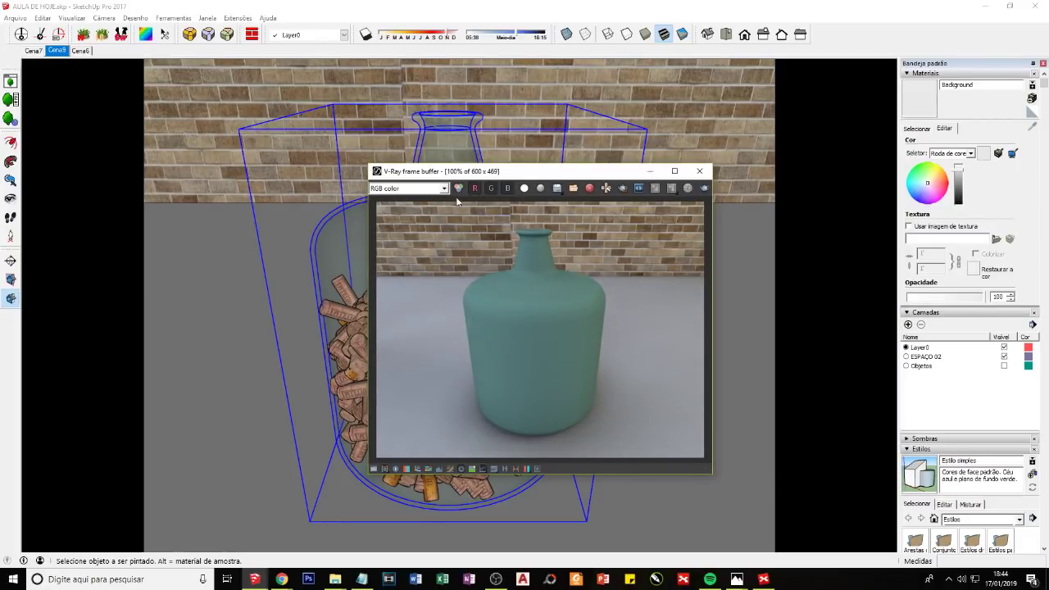
drag(461, 172, 716, 107)
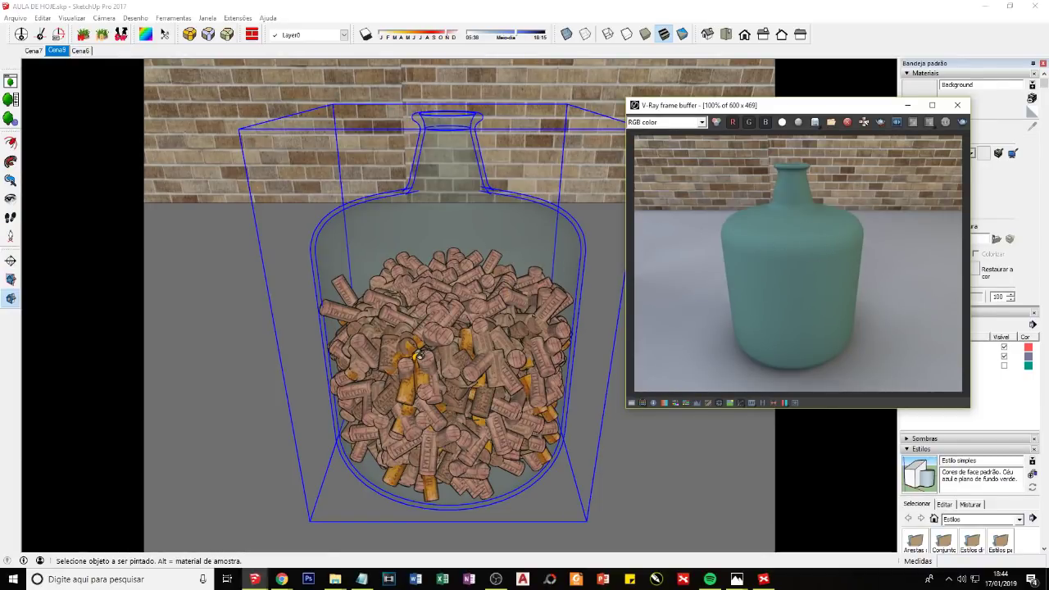
Step: In XMind, select the Blocos and Esquadrias topics together, clear the selection, and return to SketchUp
click(762, 579)
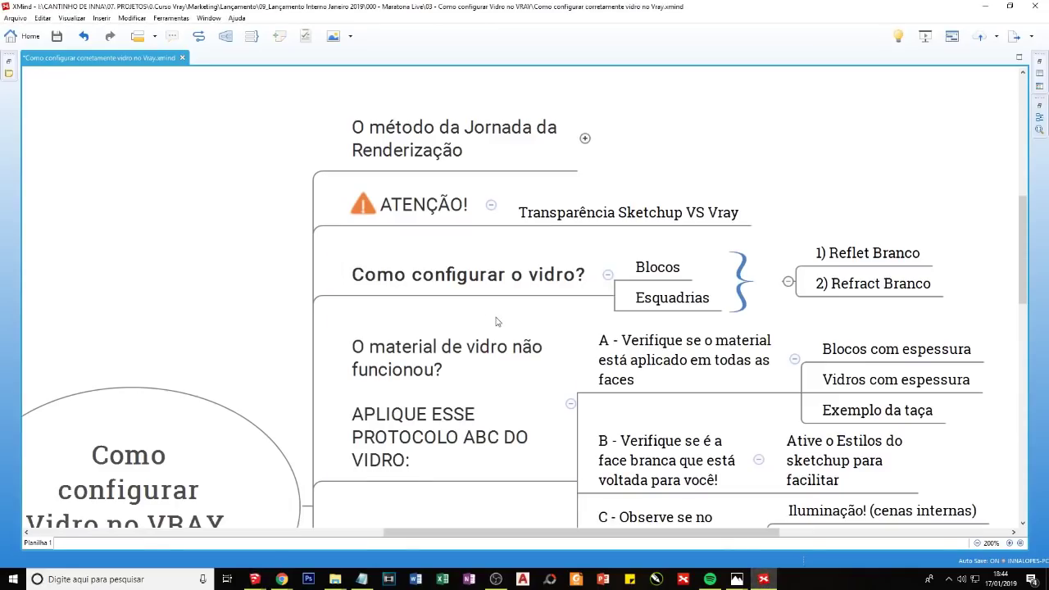
shift+scroll(475, 307, right, 3)
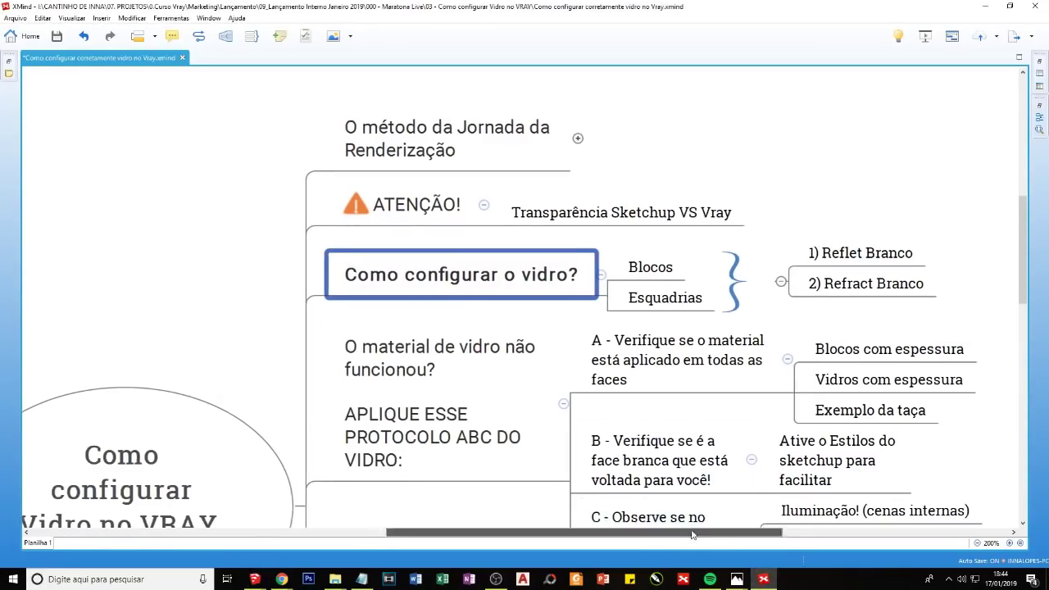
click(508, 278)
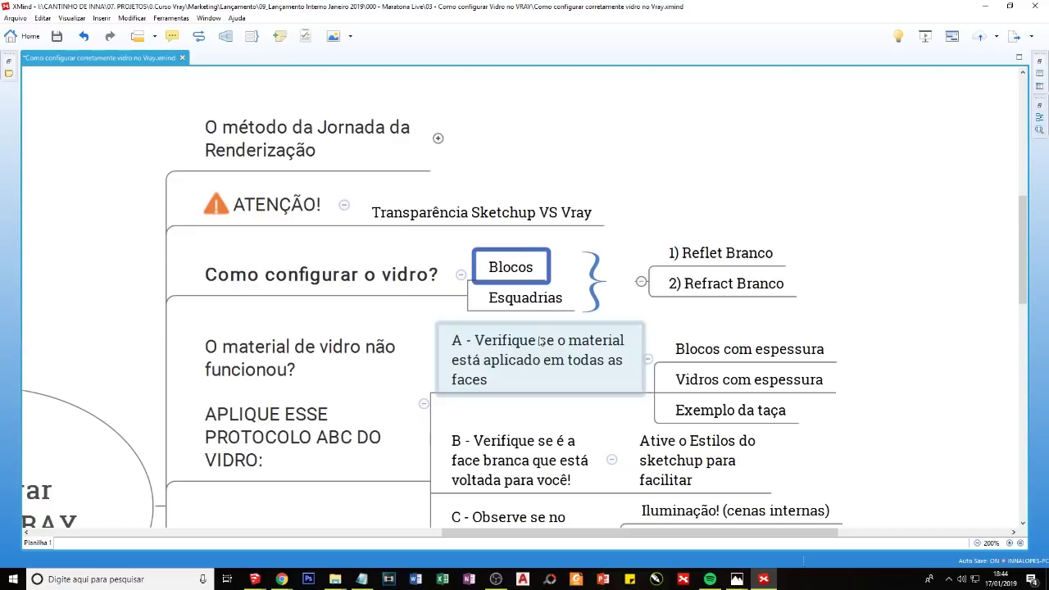
click(497, 312)
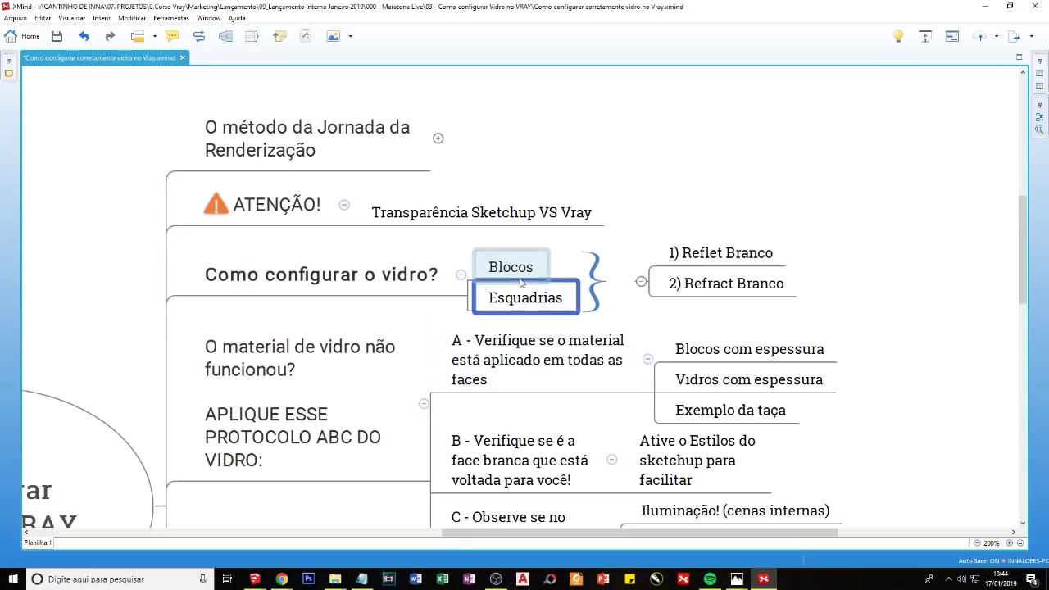
drag(525, 319, 495, 262)
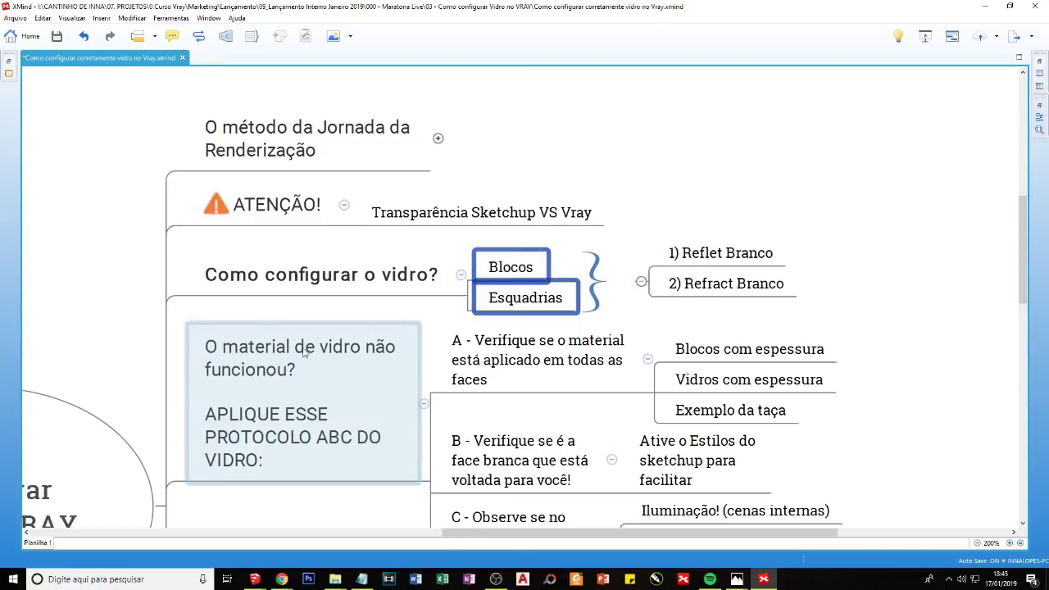
click(578, 249)
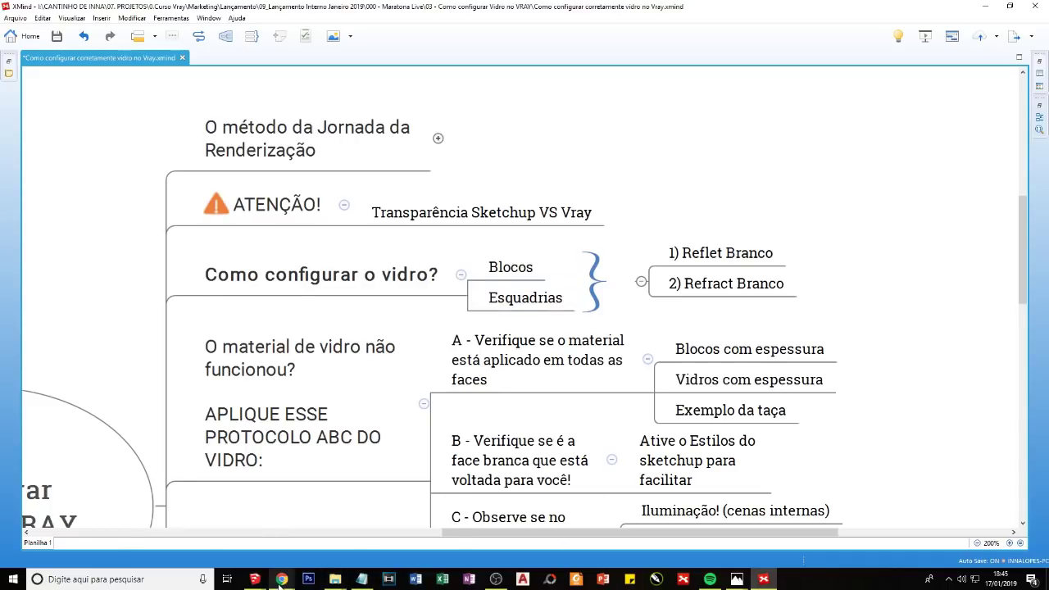
mouse_move(254, 580)
click(228, 531)
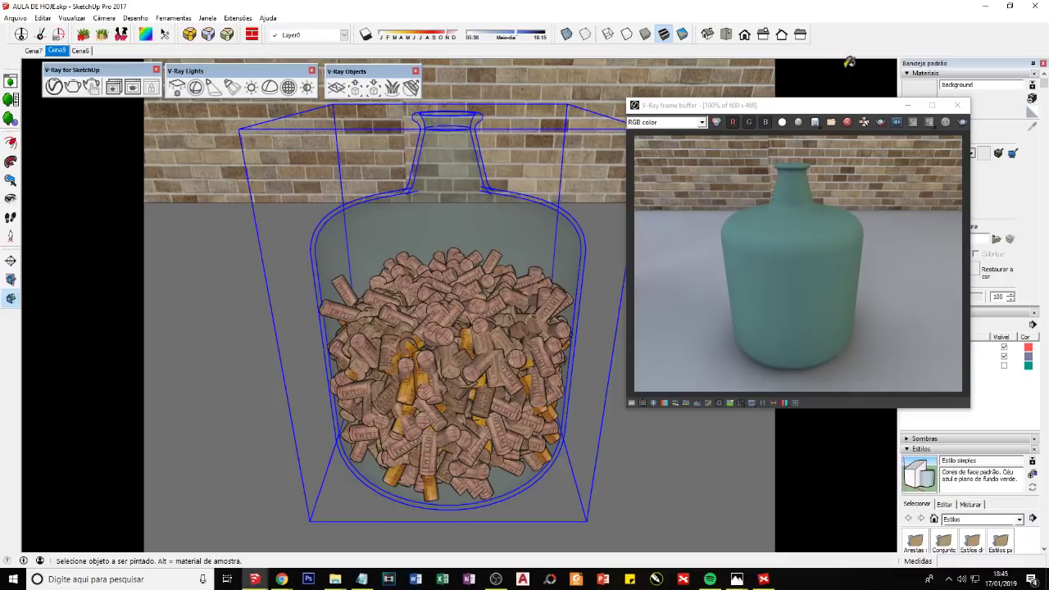
drag(836, 105, 766, 308)
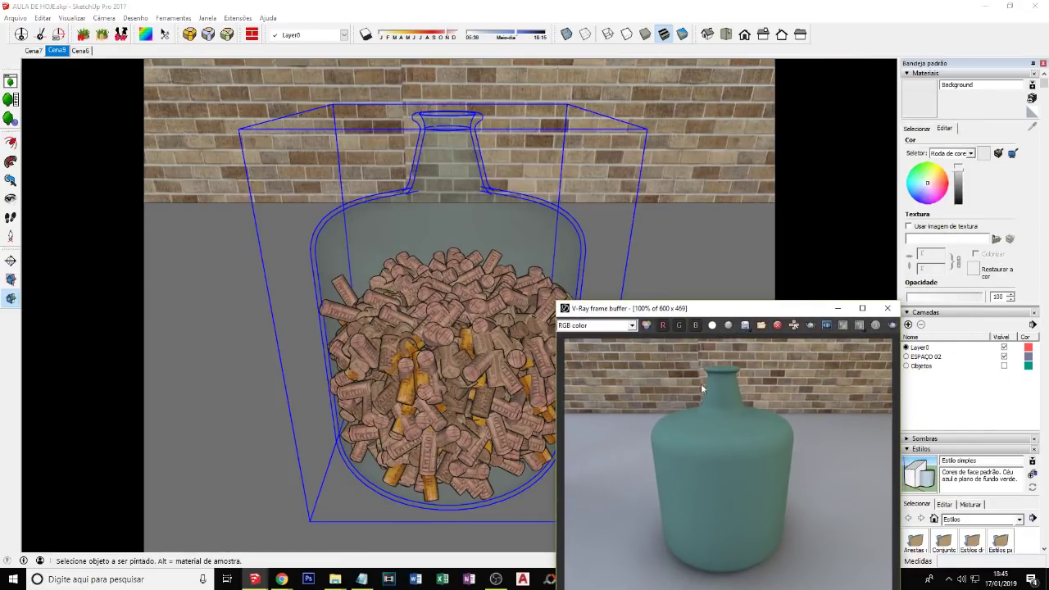
mouse_move(642, 309)
mouse_down()
mouse_move(608, 209)
mouse_move(614, 291)
mouse_move(622, 114)
mouse_up()
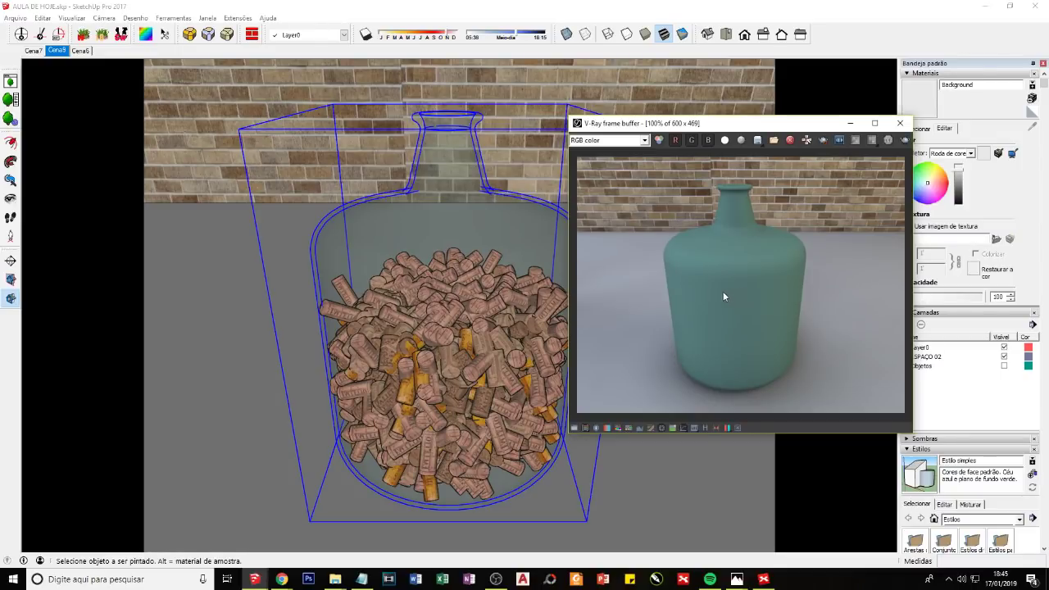
click(240, 6)
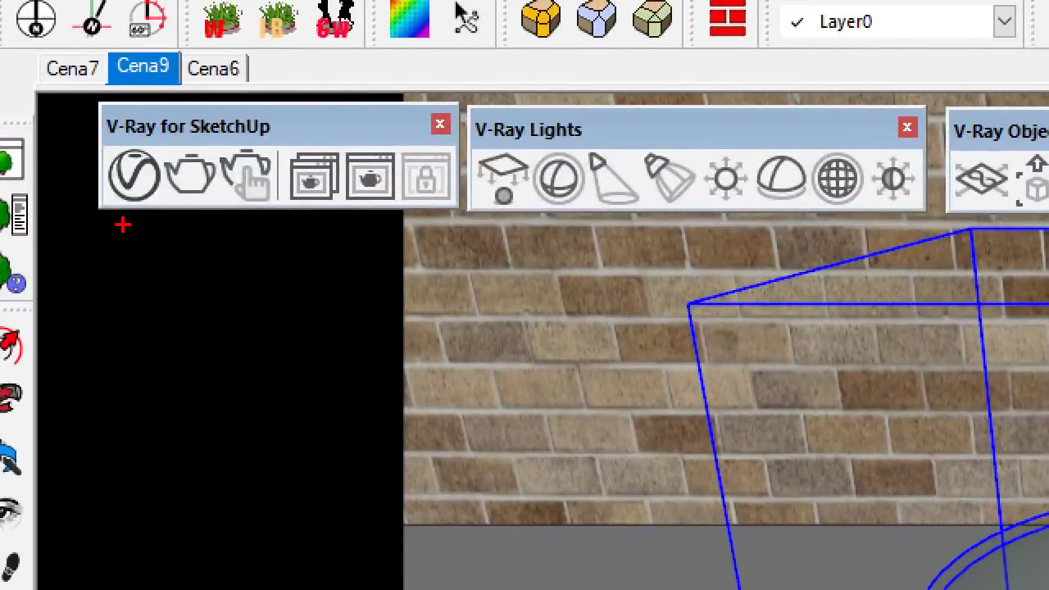
drag(123, 223, 123, 283)
drag(99, 224, 139, 213)
mouse_move(156, 147)
mouse_down()
mouse_move(119, 146)
mouse_move(111, 205)
mouse_move(160, 168)
mouse_move(139, 150)
mouse_up()
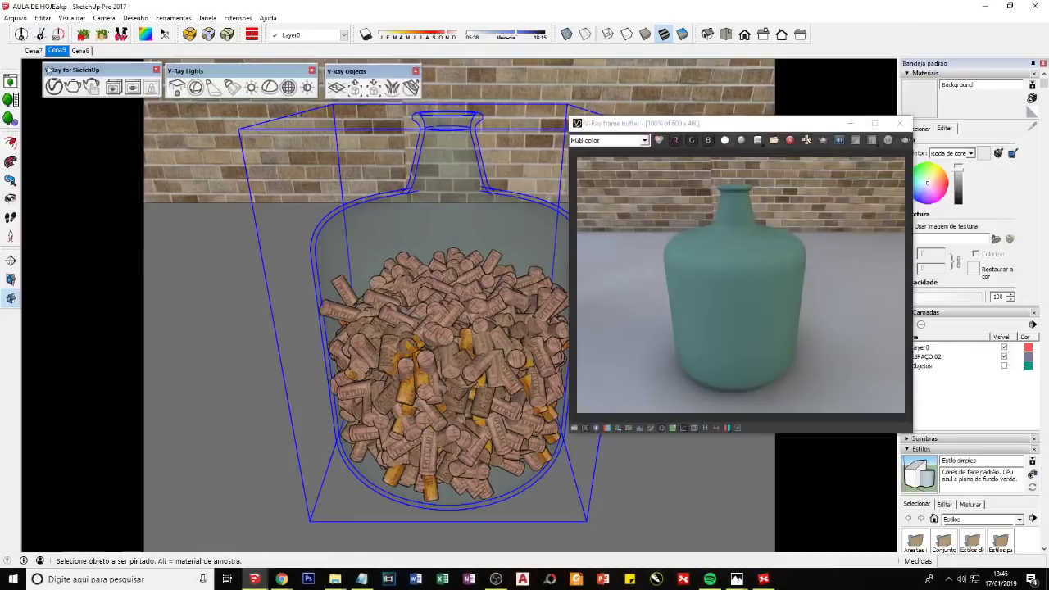
Step: Open the V-Ray Asset Editor beside the render window and browse its lights, geometry and settings lists
click(54, 87)
drag(478, 114, 151, 114)
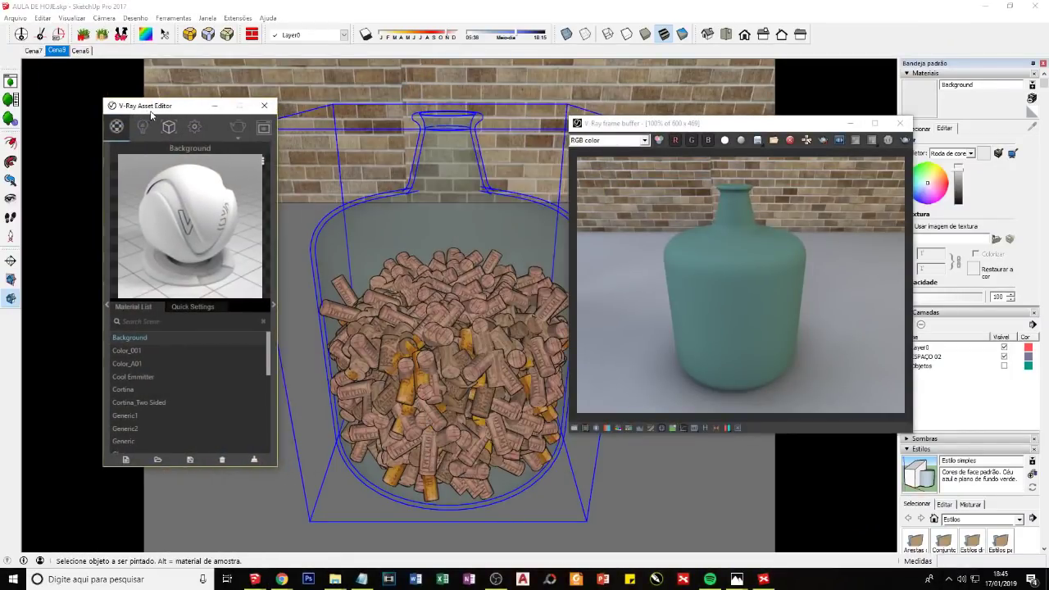
drag(690, 127, 701, 175)
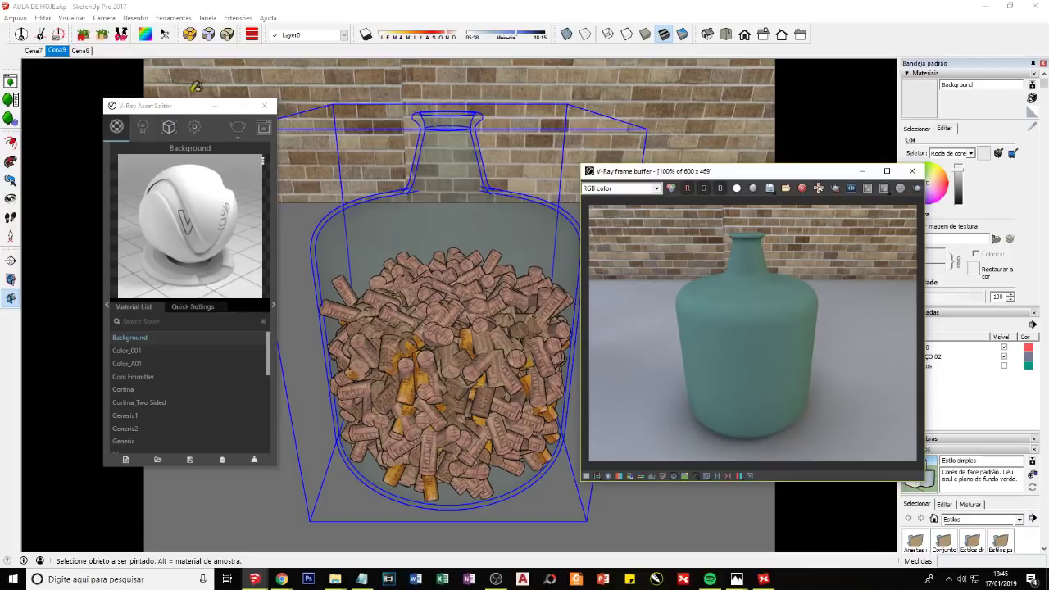
click(145, 128)
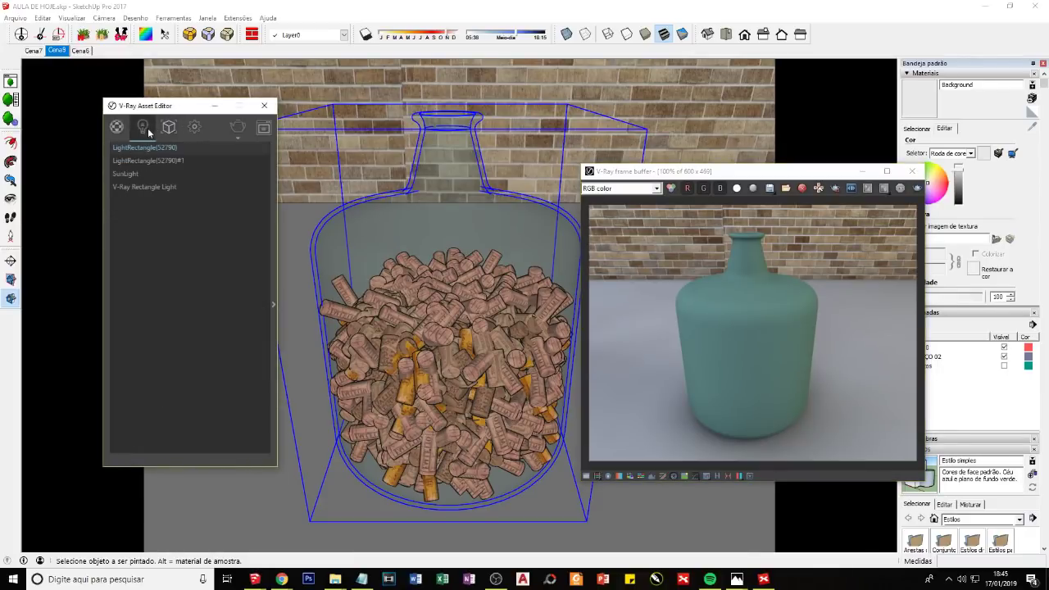
click(168, 127)
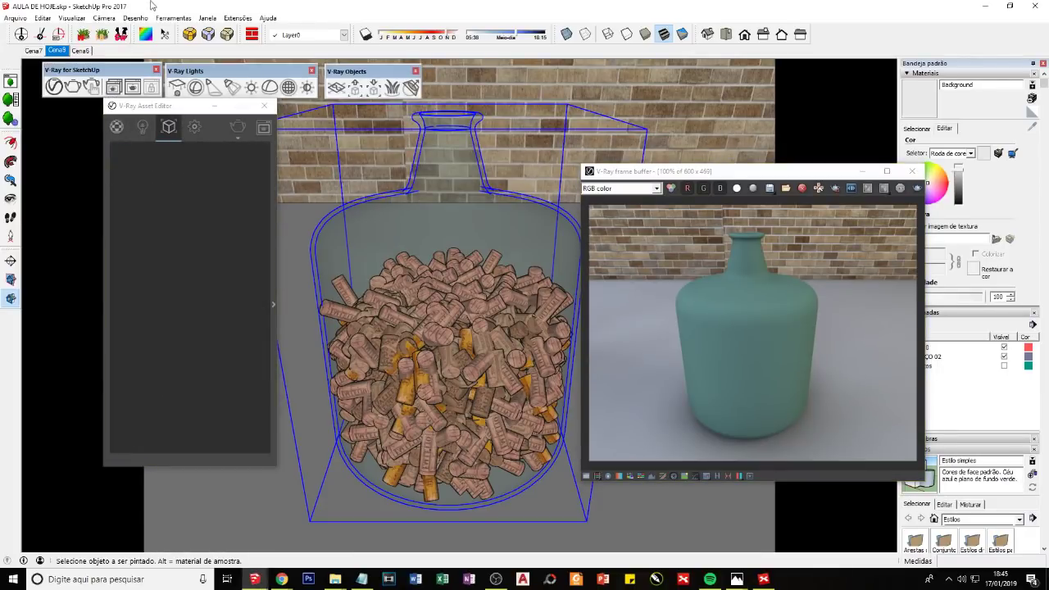
drag(128, 107, 149, 137)
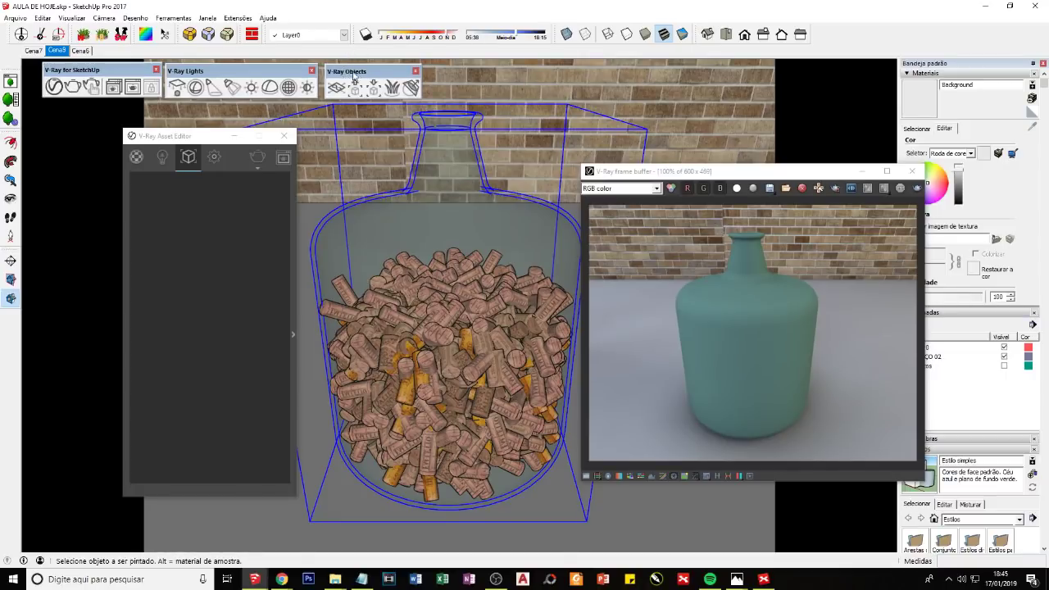
click(214, 156)
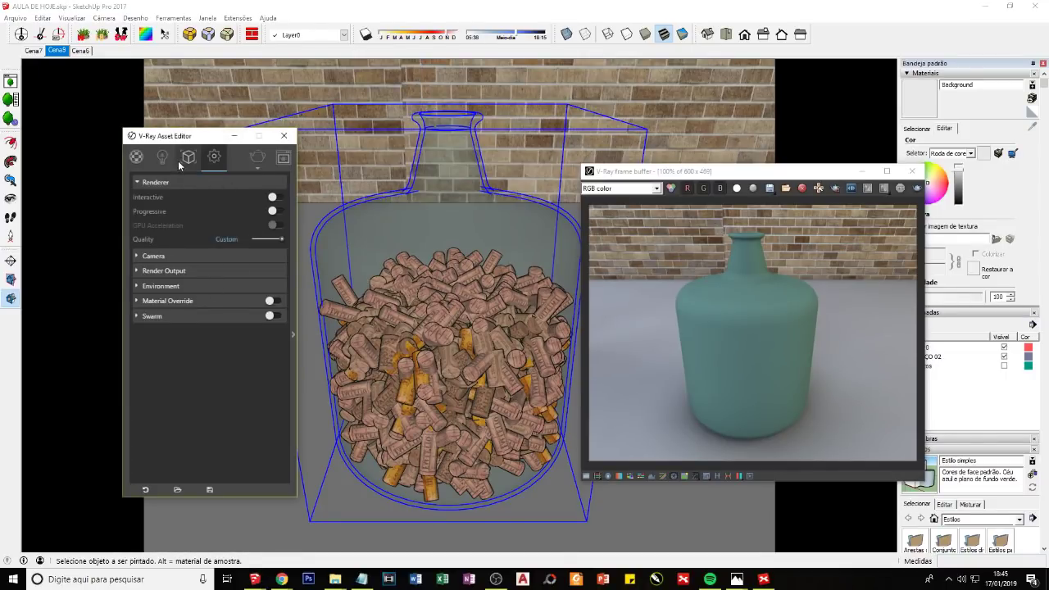
click(136, 158)
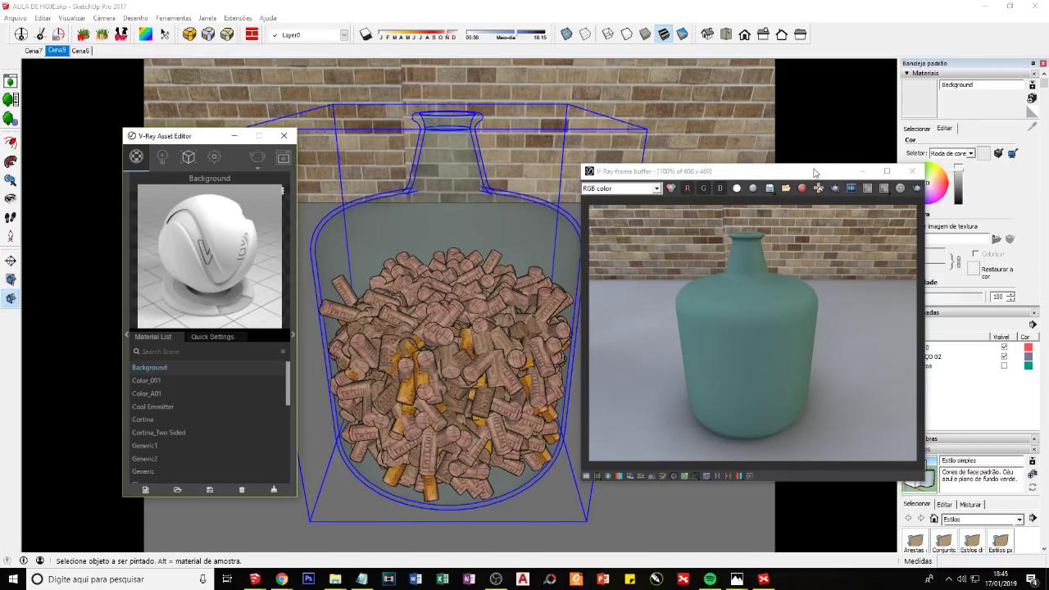
Step: Sample the jar with the Paint Bucket to load Generic2 into the Asset Editor
mouse_move(814, 174)
mouse_down()
mouse_move(833, 180)
mouse_move(854, 233)
mouse_up()
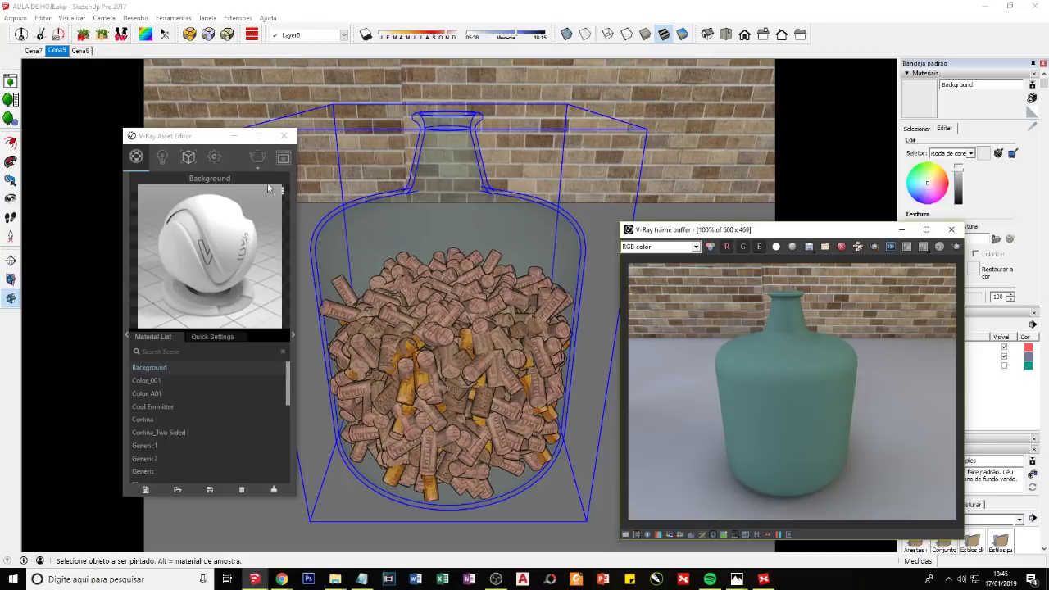
click(205, 140)
click(917, 129)
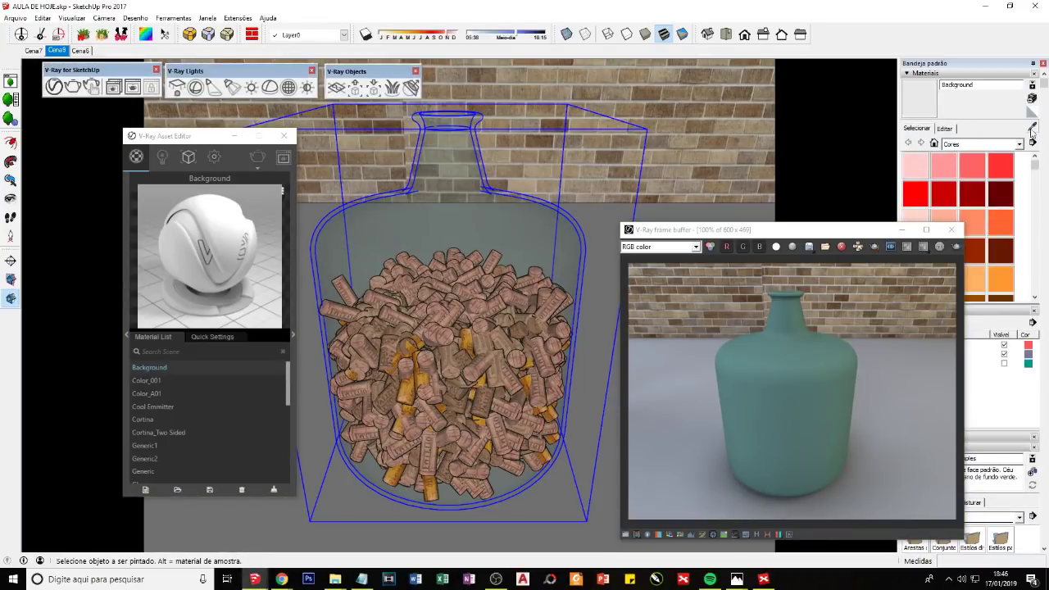
alt+click(513, 261)
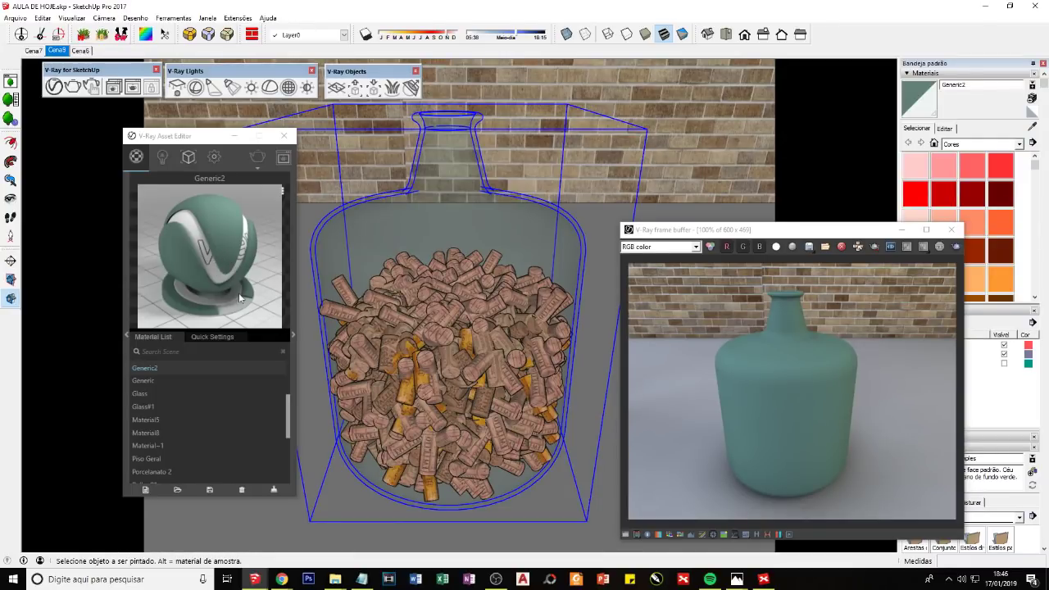
Step: Expand Generic2's full VRayBRDF settings and drag the Reflect colour to pure white
drag(680, 229, 681, 185)
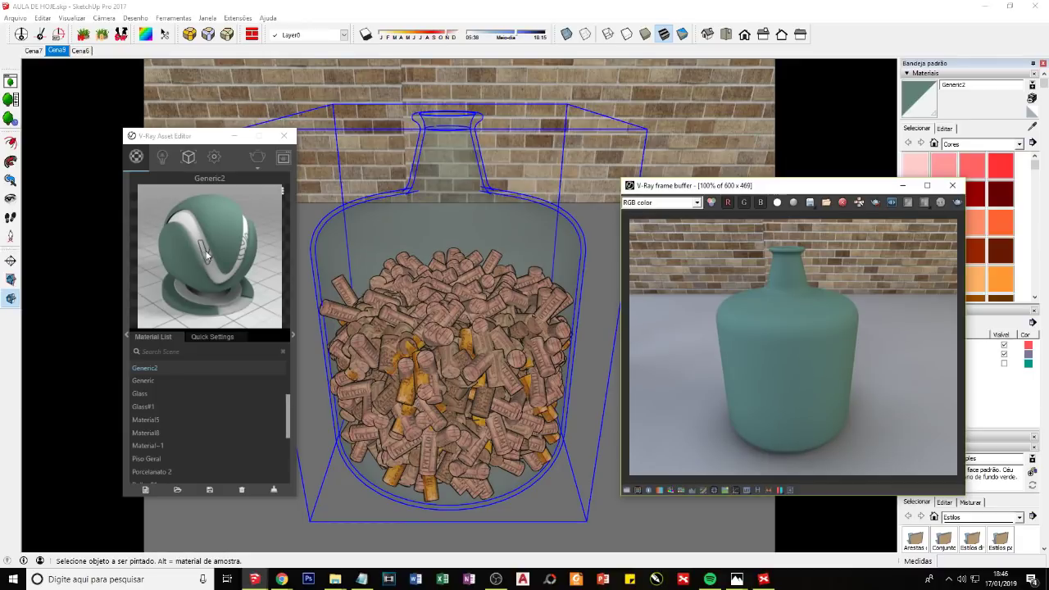
click(294, 334)
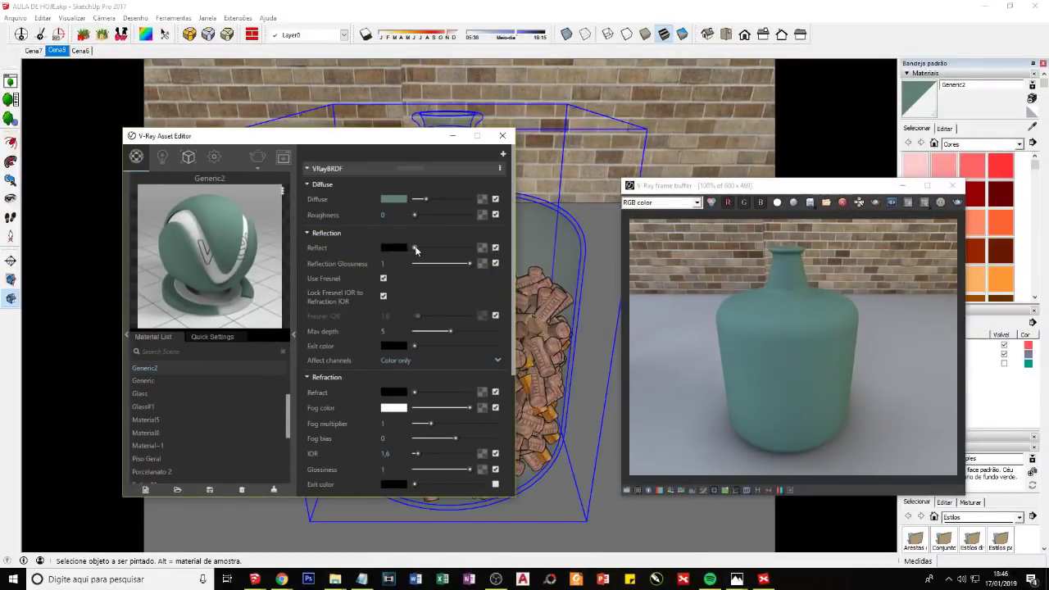
drag(416, 248, 470, 247)
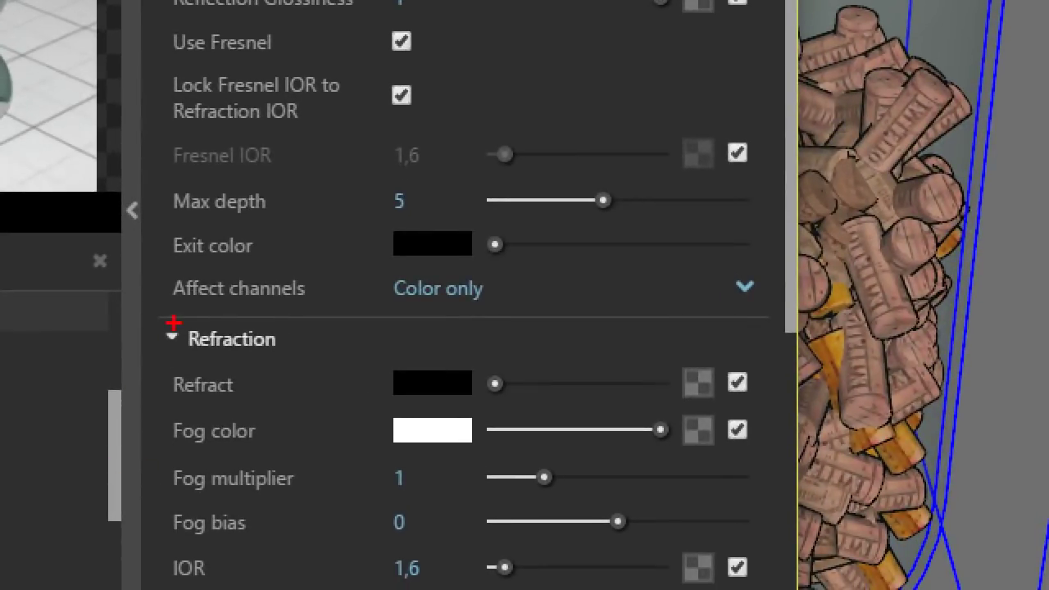
Step: Set Generic2's Refraction Refract colour to white so the jar renders as clear glass
mouse_move(173, 324)
mouse_down()
mouse_move(182, 352)
mouse_move(279, 351)
mouse_move(281, 328)
mouse_move(172, 325)
mouse_move(161, 354)
mouse_up()
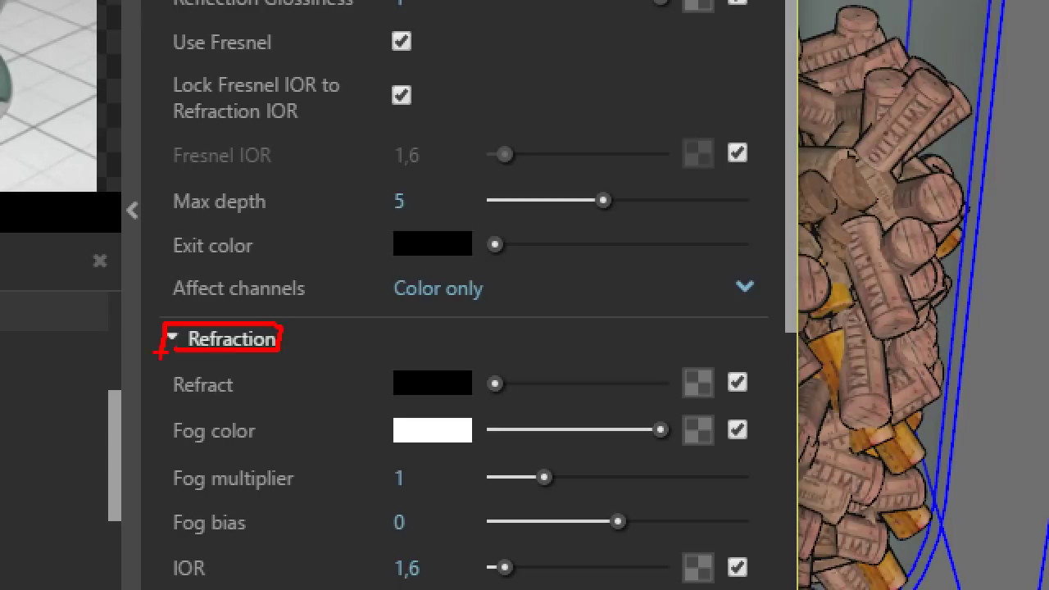
mouse_move(169, 399)
mouse_down()
mouse_move(756, 401)
mouse_move(666, 359)
mouse_move(252, 360)
mouse_move(162, 376)
mouse_up()
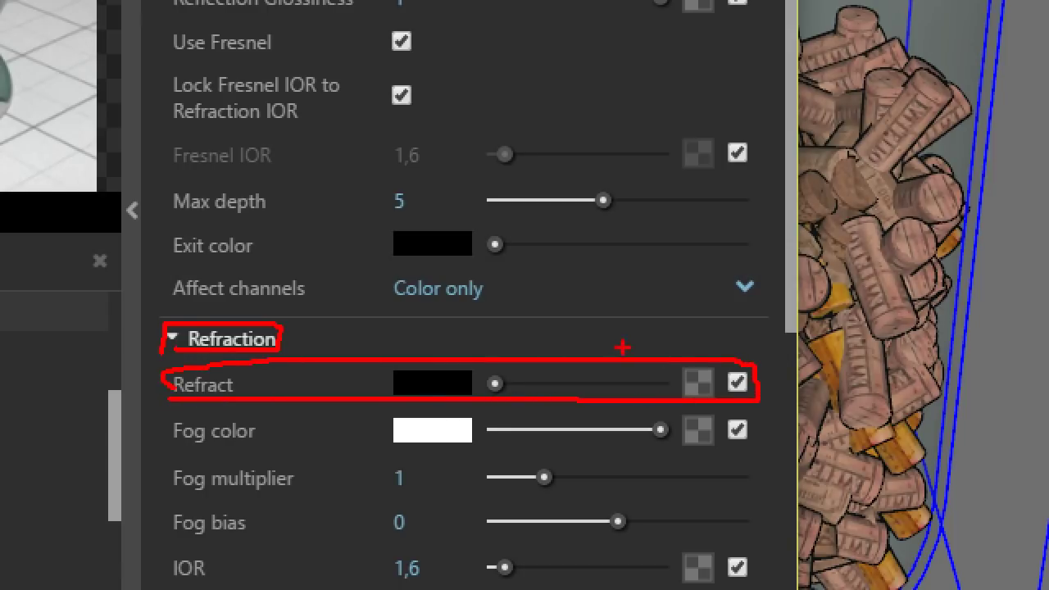
mouse_move(401, 346)
mouse_down()
mouse_move(409, 375)
mouse_move(471, 393)
mouse_up()
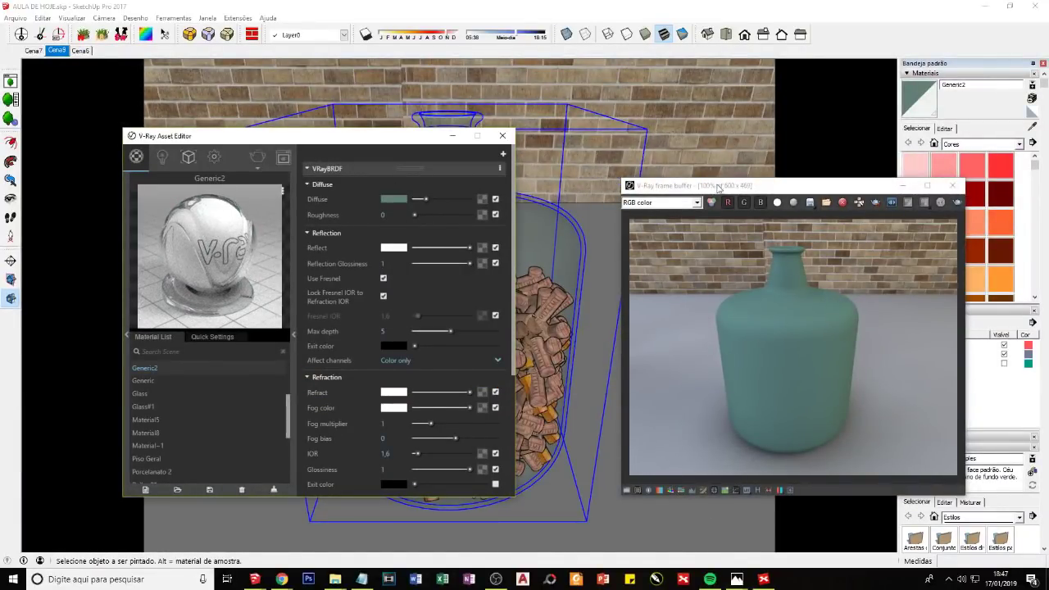
Step: Bring the frame buffer forward to view the clear-glass render and show the scene's lights list
drag(718, 184, 656, 149)
drag(756, 152, 725, 145)
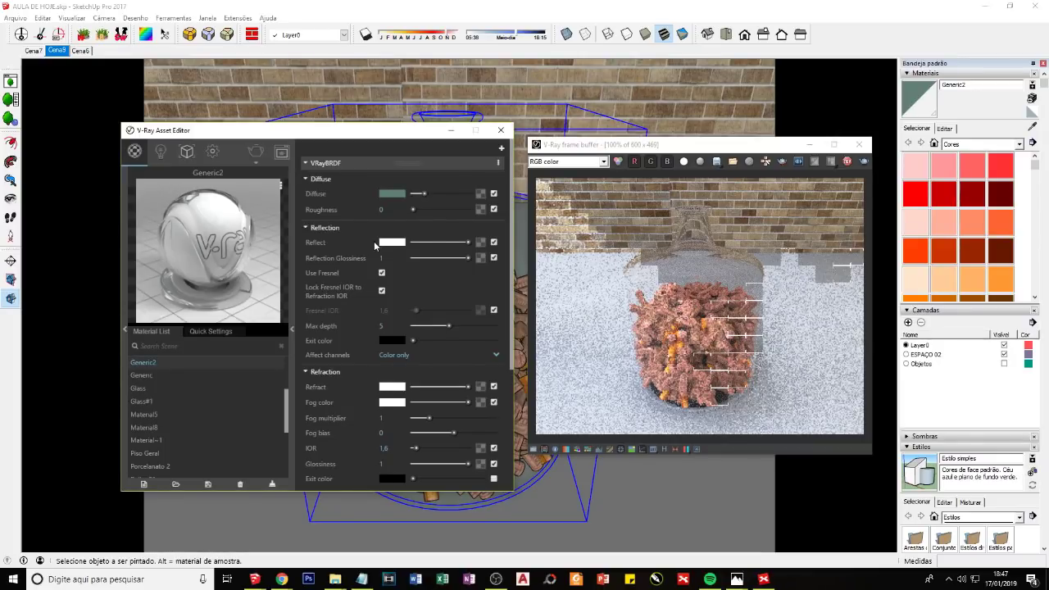
click(684, 345)
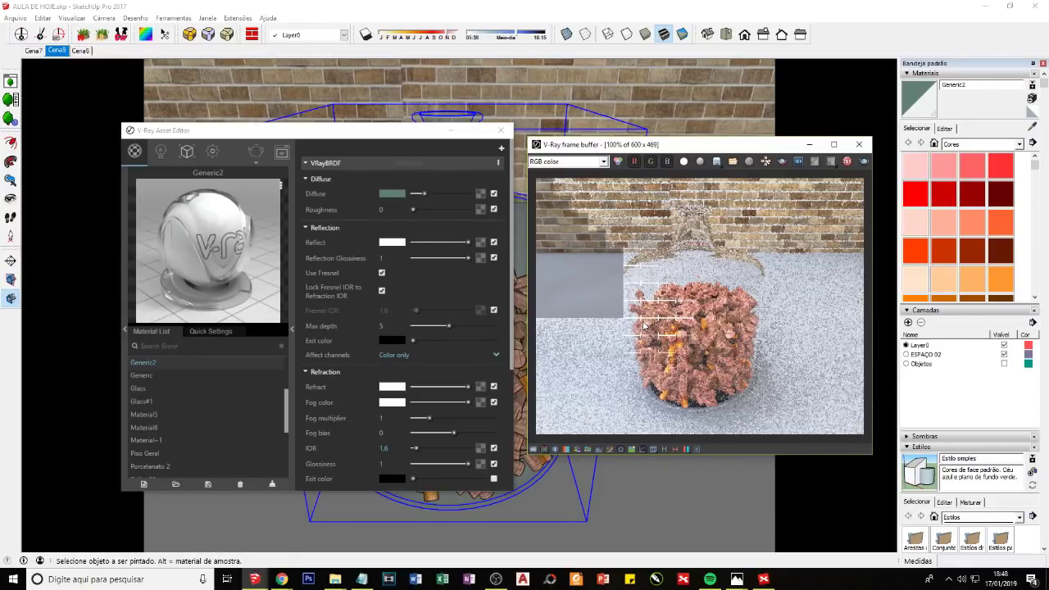
click(160, 151)
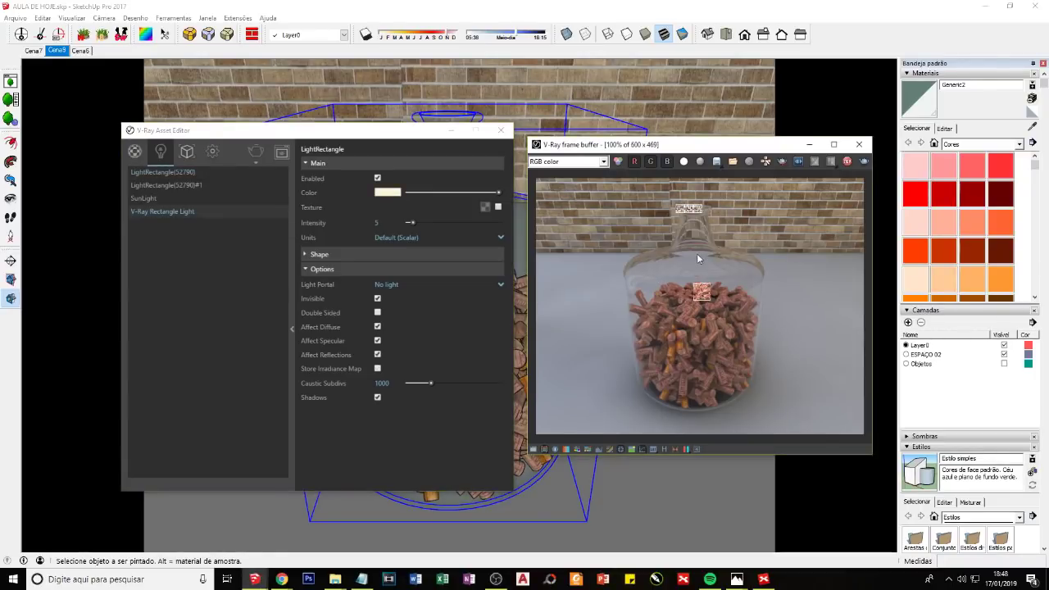
Step: Re-render the clear glass jar, hide the progress window and open the frame buffer's render history
click(864, 162)
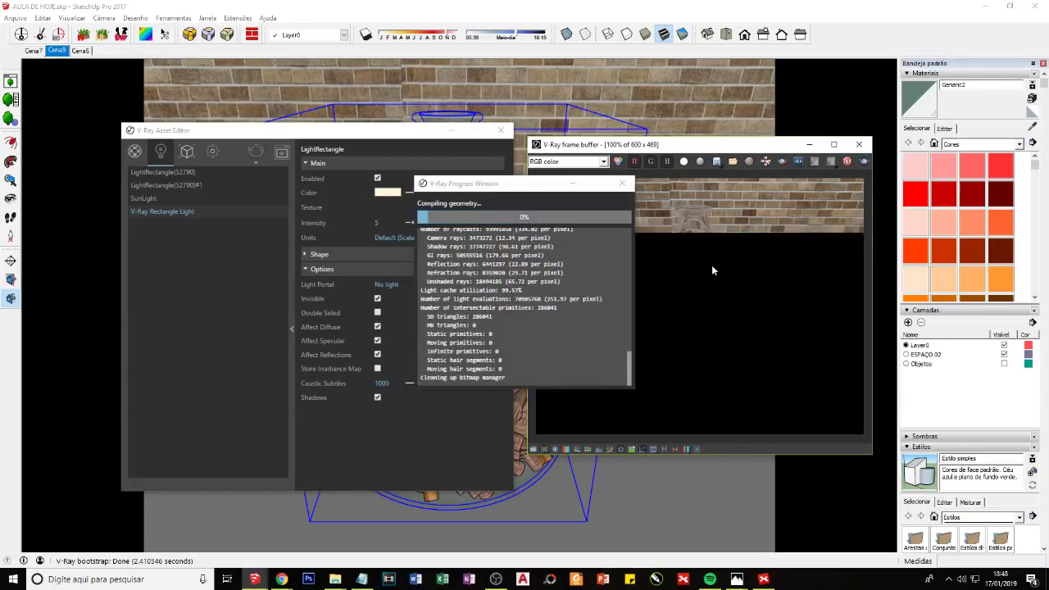
click(572, 184)
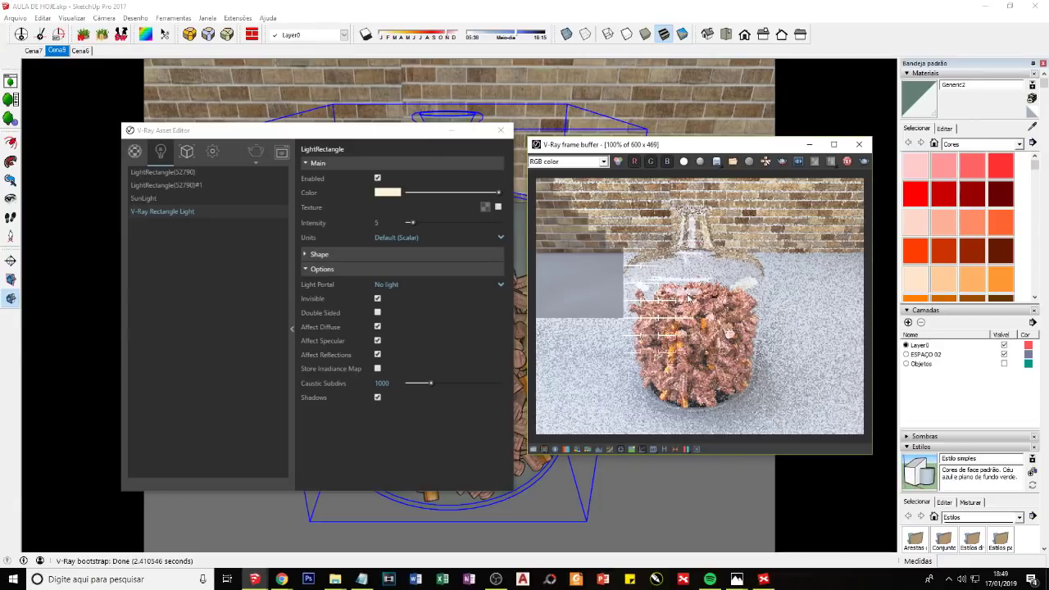
click(531, 299)
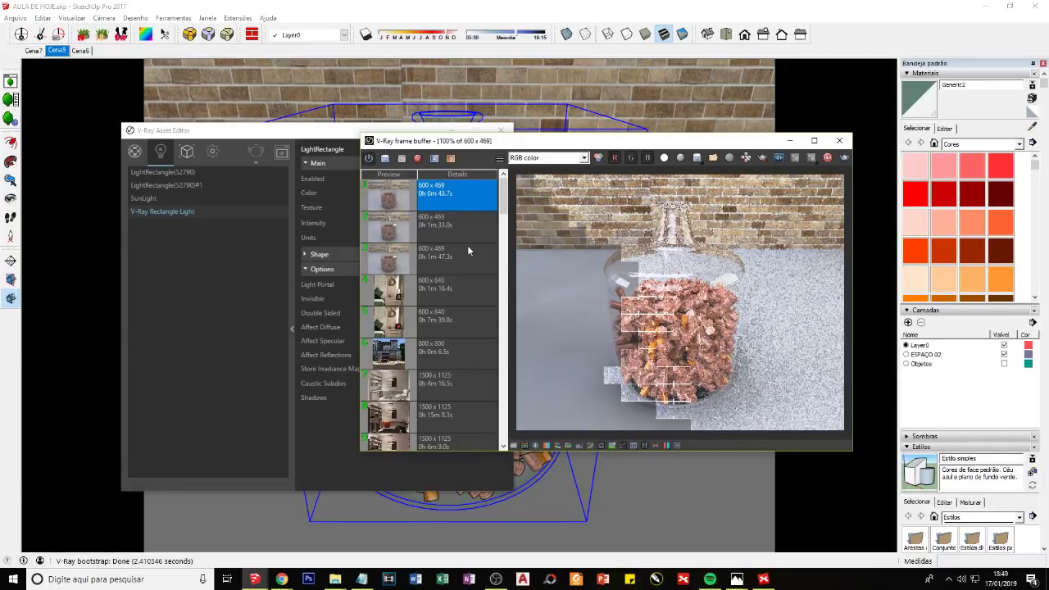
Step: Move the finished render into view, inspect the LightRectangle lights and untick Affect Reflections
scroll(469, 251, down, 3)
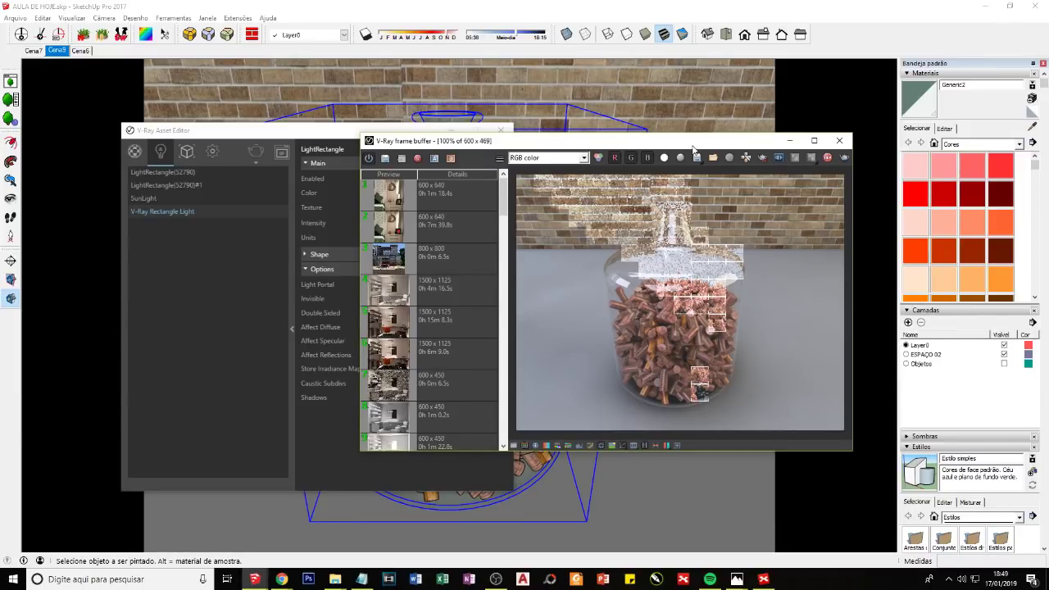
drag(694, 146, 724, 140)
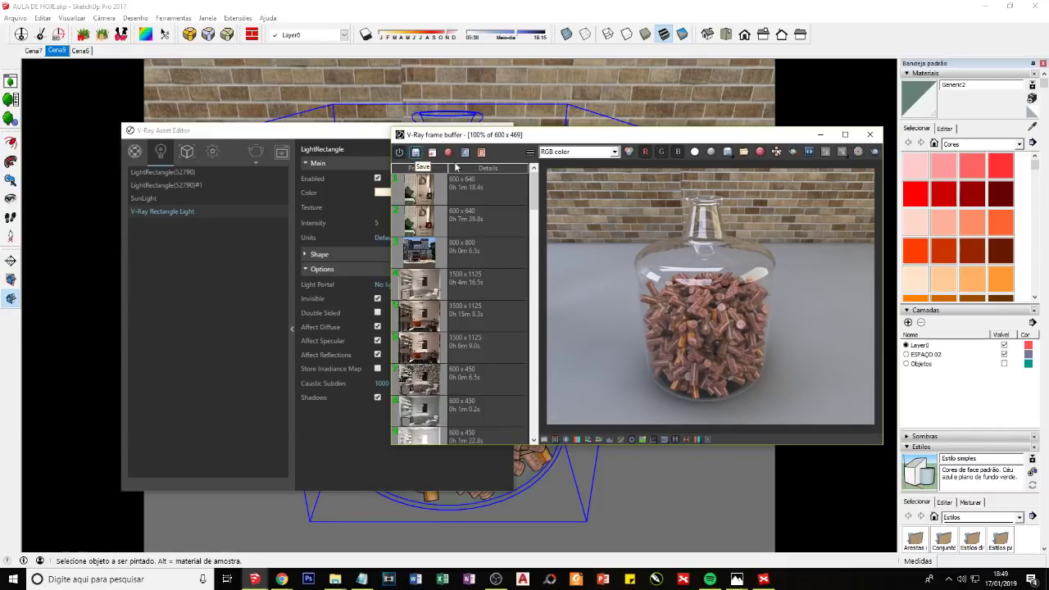
click(152, 232)
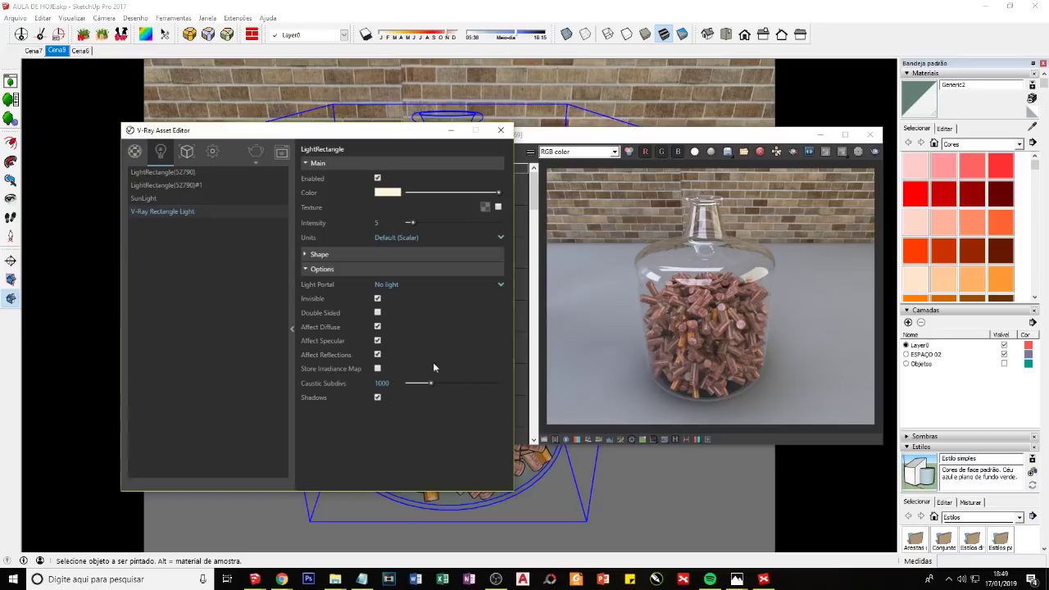
click(169, 186)
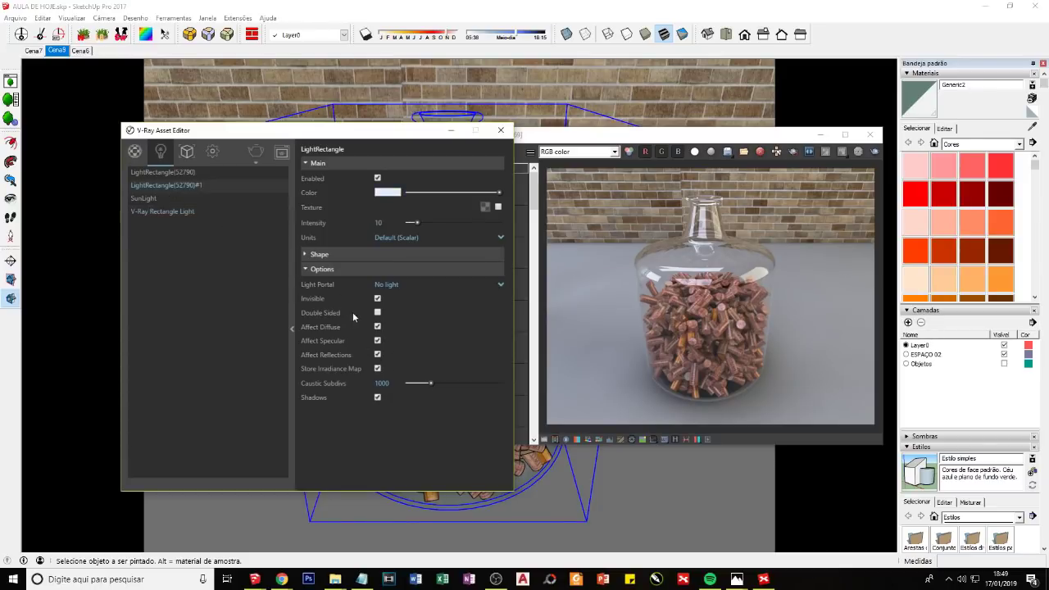
click(176, 173)
click(377, 354)
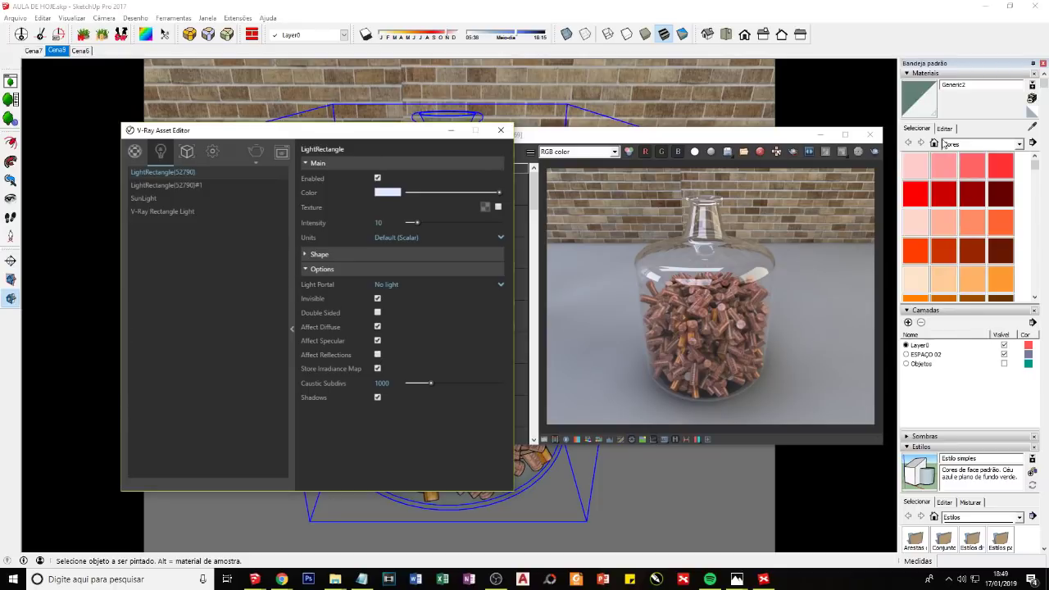
click(884, 156)
click(763, 579)
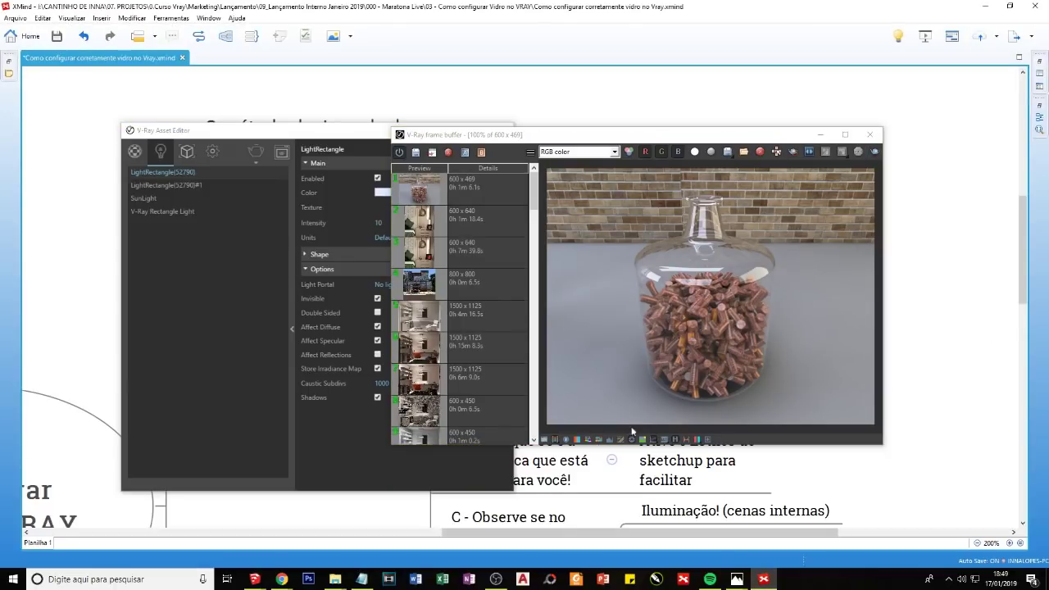
click(820, 134)
click(256, 151)
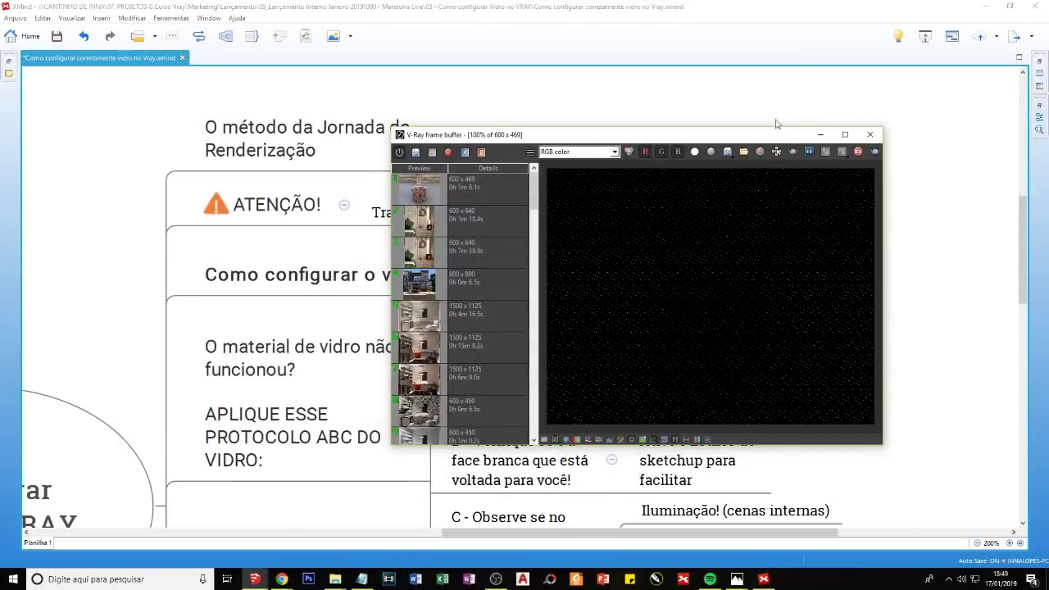
click(821, 135)
scroll(330, 300, down, 1)
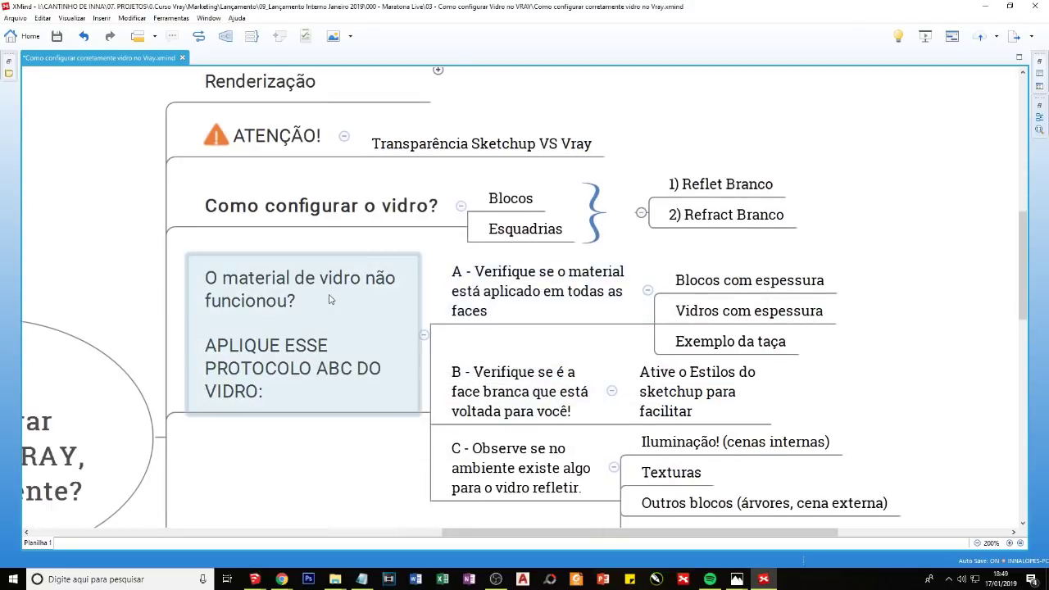
click(287, 337)
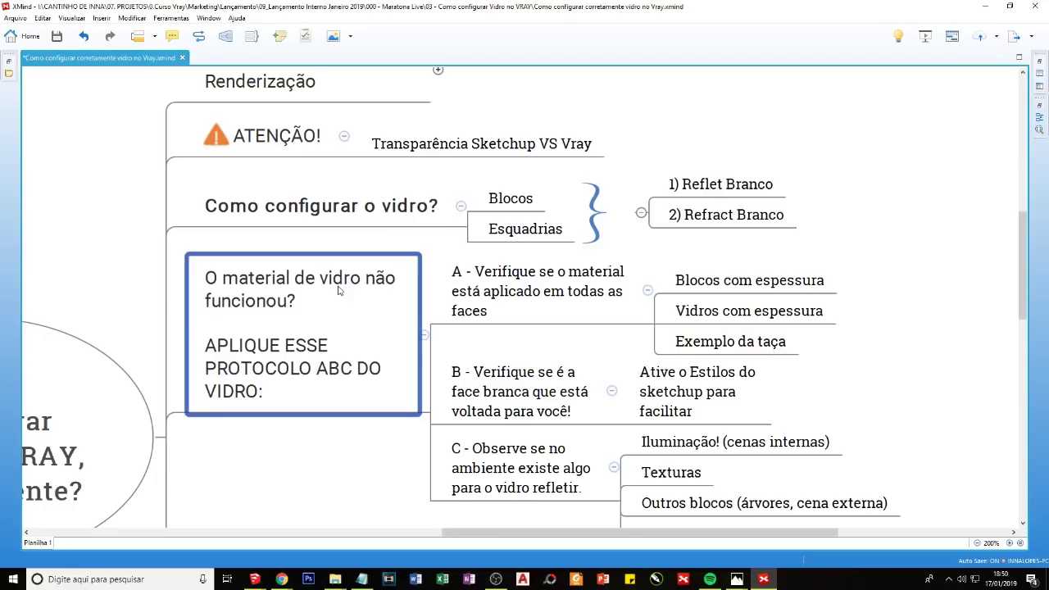
click(476, 316)
click(486, 382)
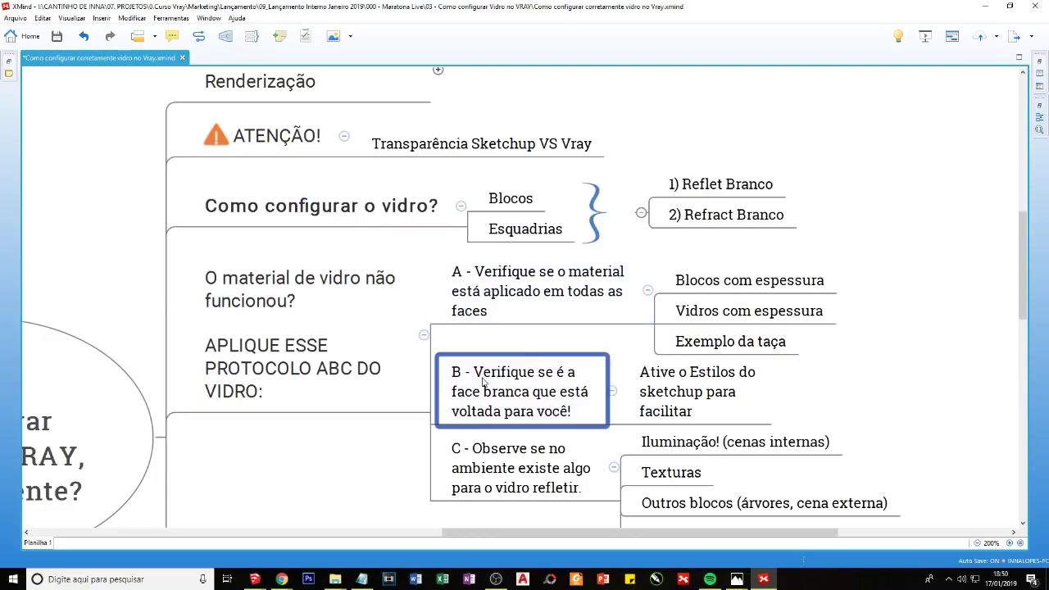
click(489, 447)
click(475, 293)
click(485, 383)
click(490, 467)
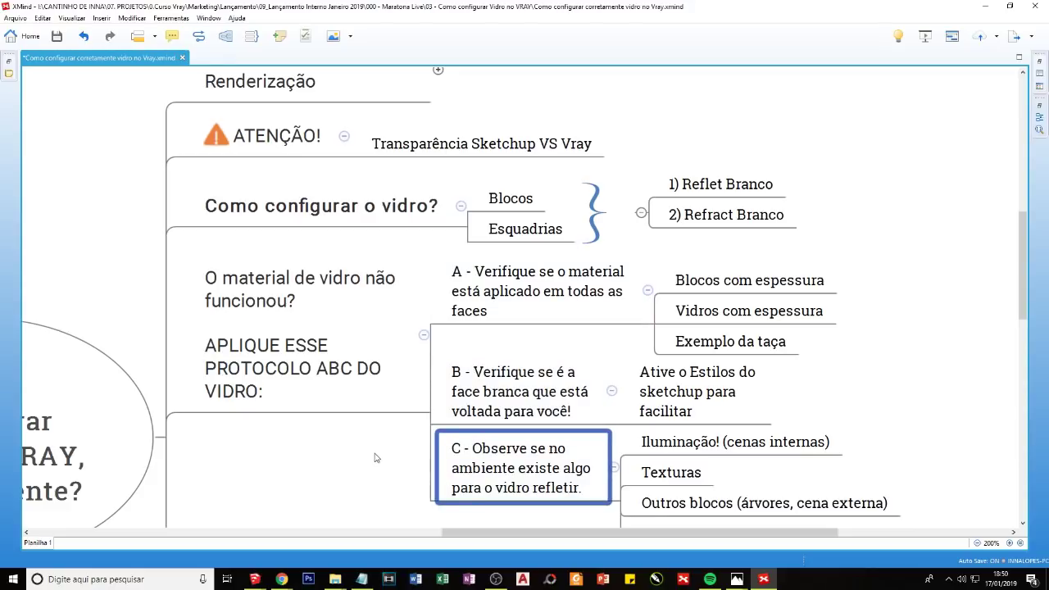
click(386, 434)
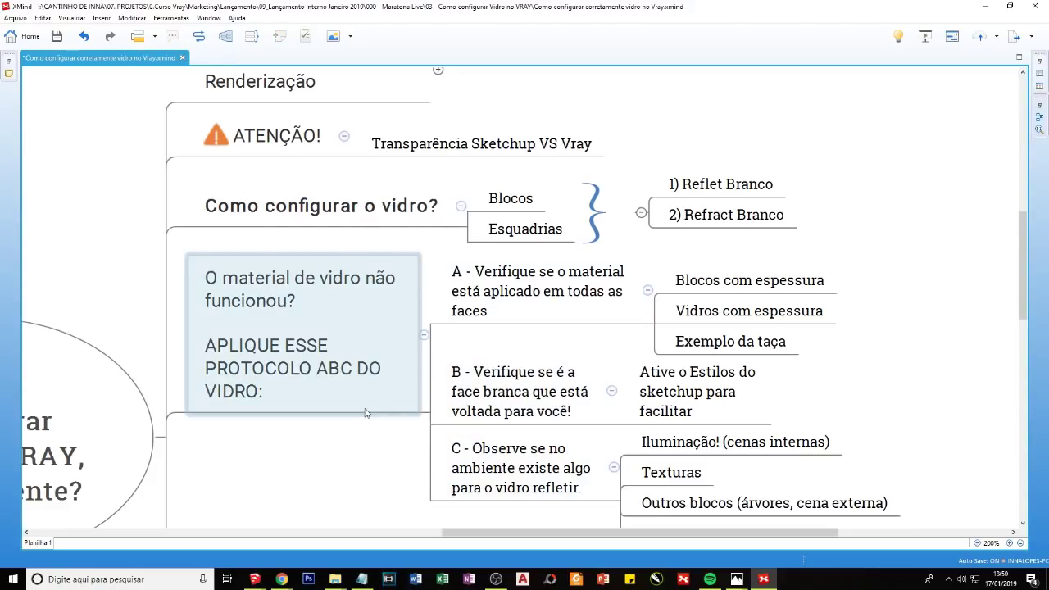
click(572, 315)
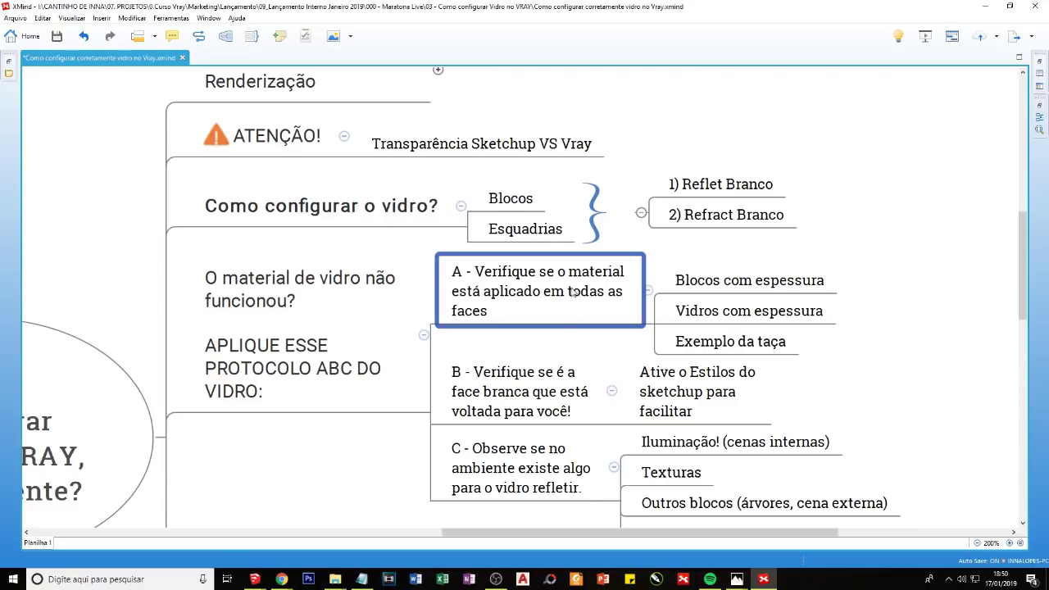
click(530, 233)
click(525, 292)
click(741, 280)
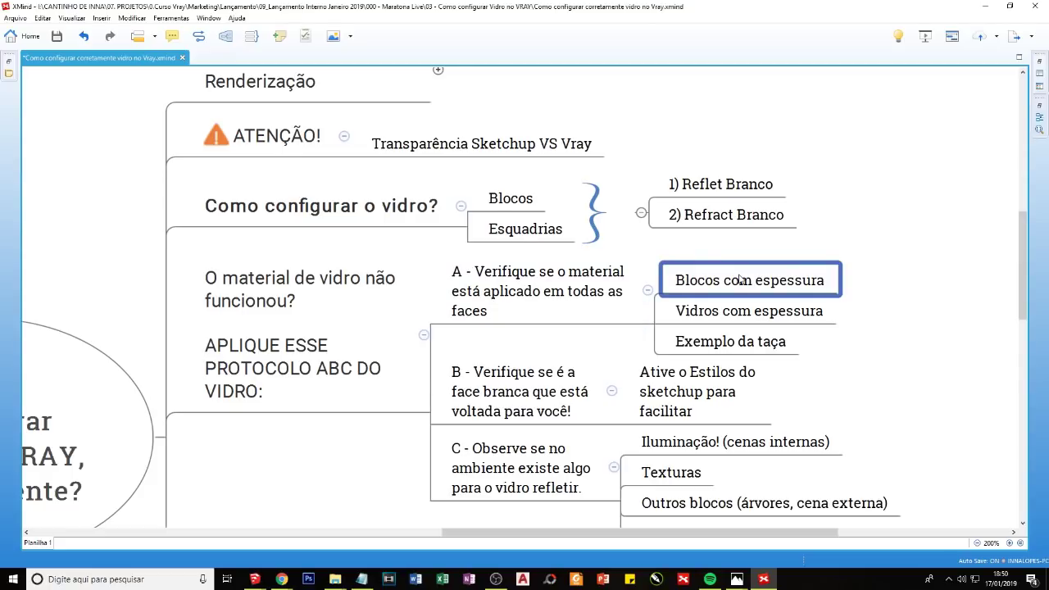
click(725, 313)
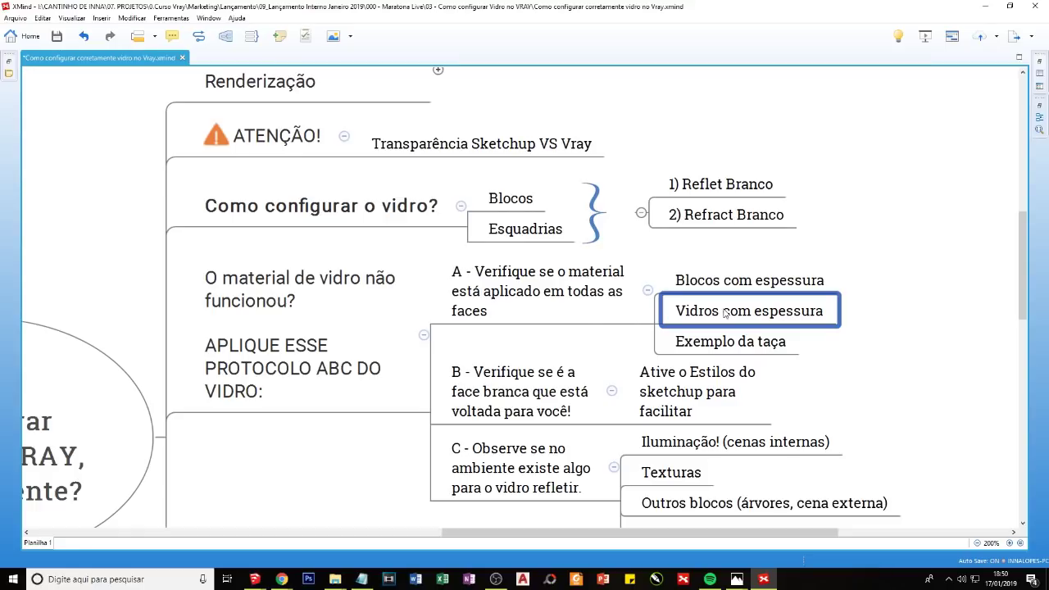
click(659, 350)
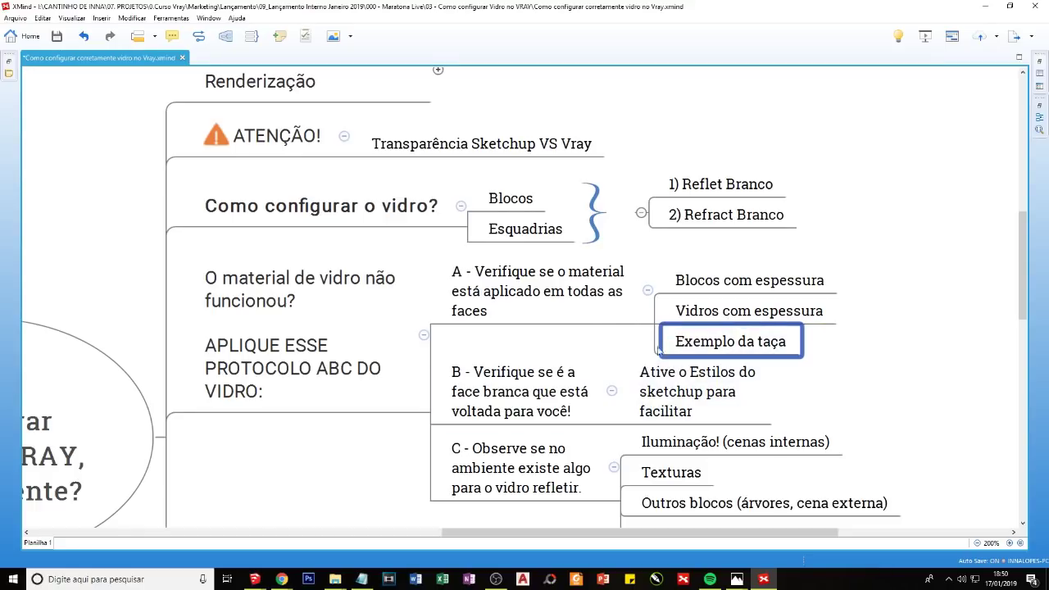
click(255, 579)
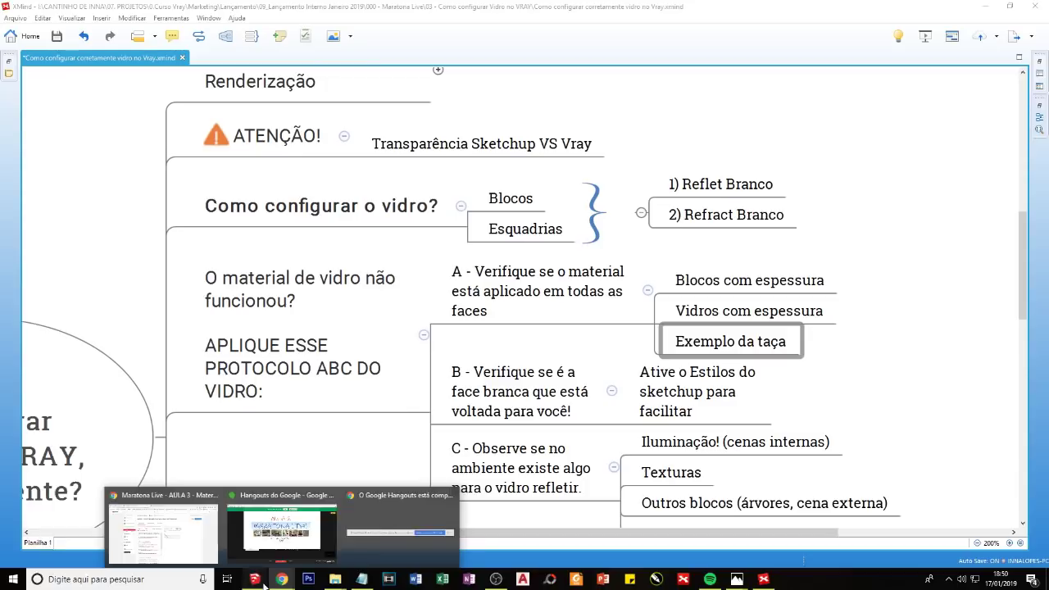
Step: Return to AULA DE HOJE.skp and compare the latest jar render with the previous one
click(226, 564)
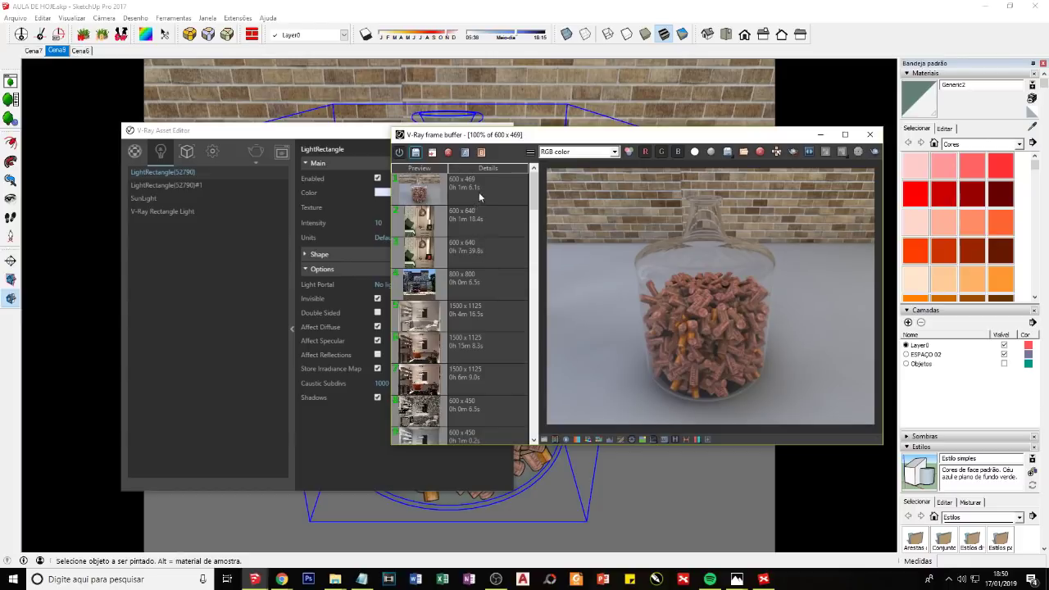
click(463, 213)
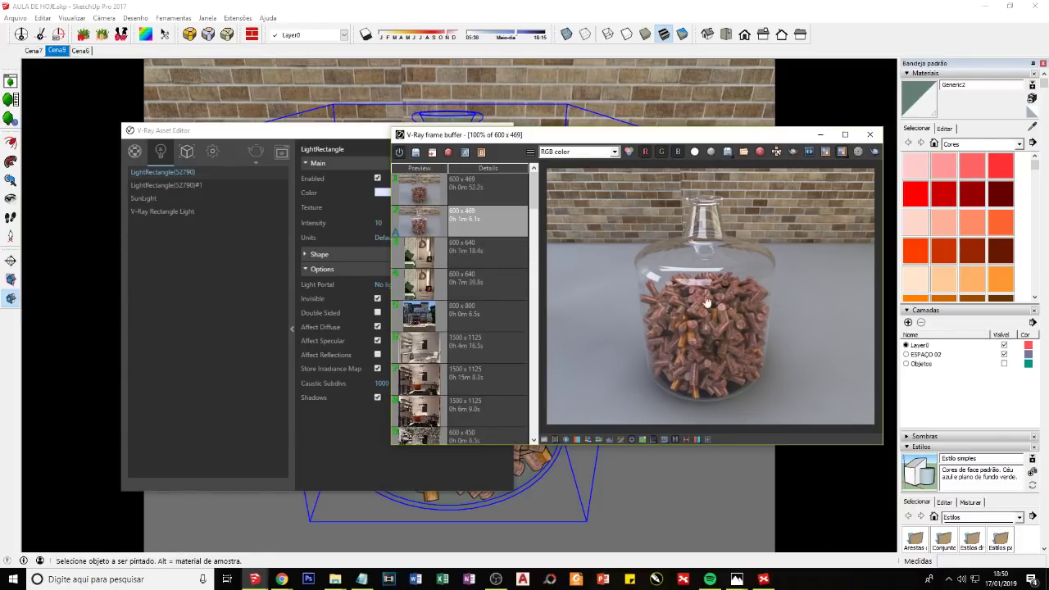
mouse_move(713, 271)
mouse_down()
mouse_move(681, 308)
mouse_move(831, 312)
mouse_up()
Step: Minimize the Frame Buffer, progress window and Asset Editor, then view the jar from an angle
click(820, 134)
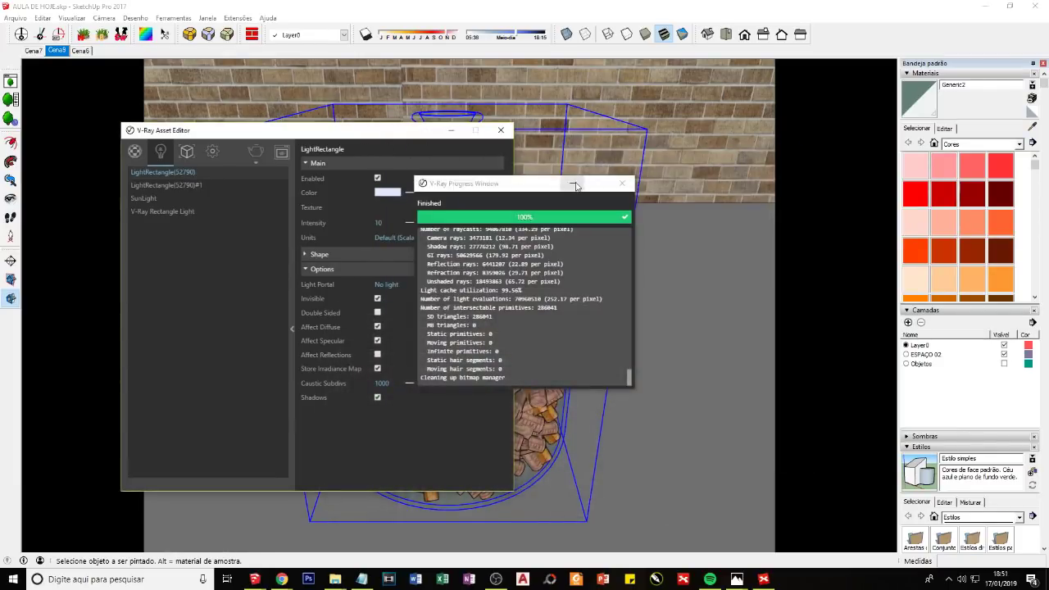
click(572, 182)
click(451, 134)
mouse_move(451, 133)
middle_down()
mouse_move(344, 328)
mouse_move(543, 370)
mouse_move(503, 351)
middle_up()
Step: Draw a rectangle on the floor beside the jar and extrude it into a tall box
key(r)
click(489, 355)
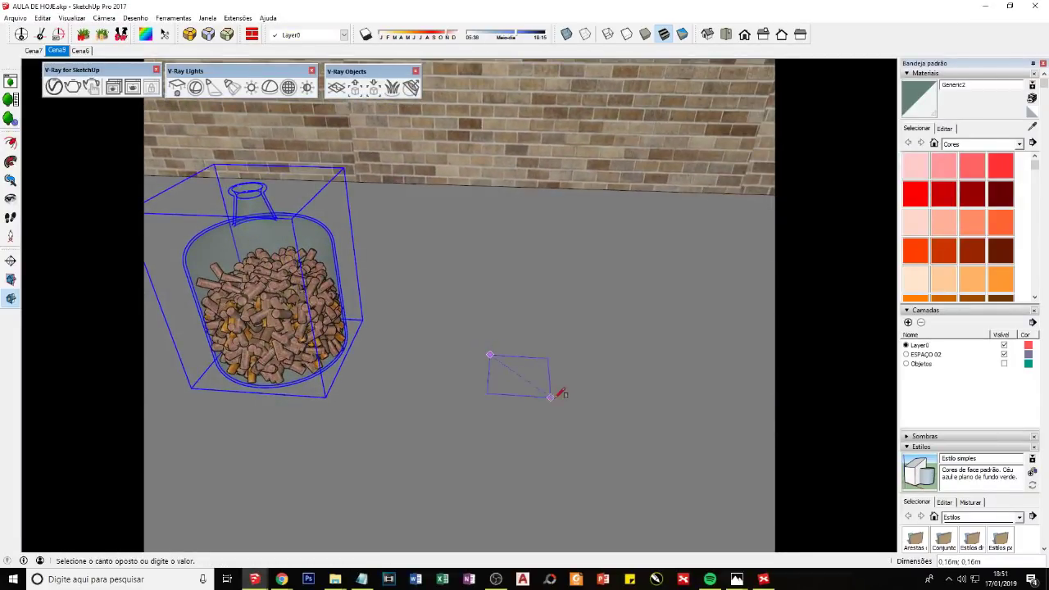
click(584, 396)
key(space)
key(p)
click(541, 382)
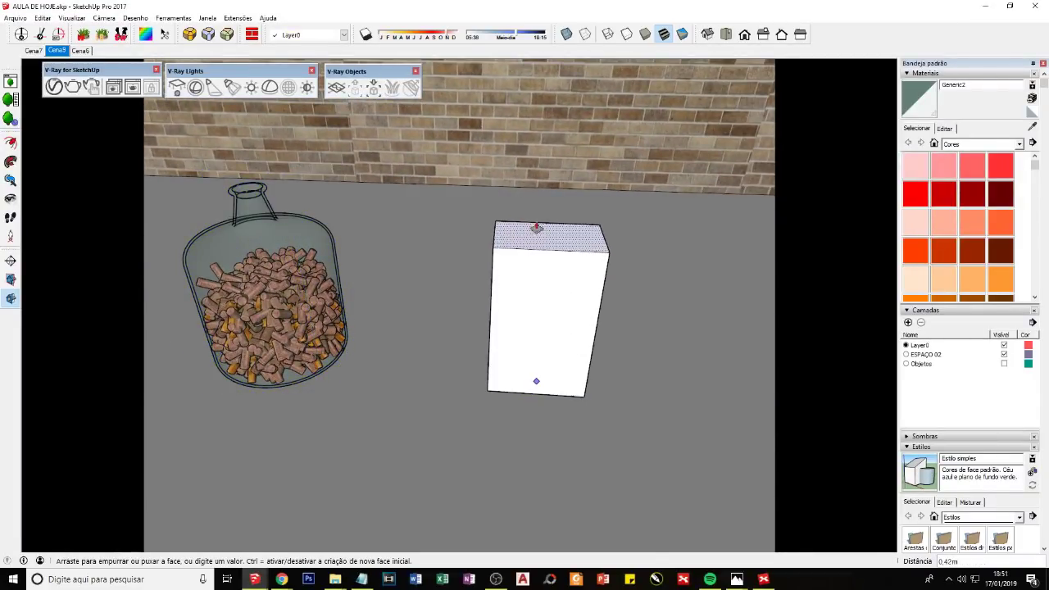
click(537, 205)
key(space)
middle_drag(514, 331, 539, 375)
scroll(520, 363, up, 3)
Step: Split the panel with a vertical line running from its top edge to the bottom
key(l)
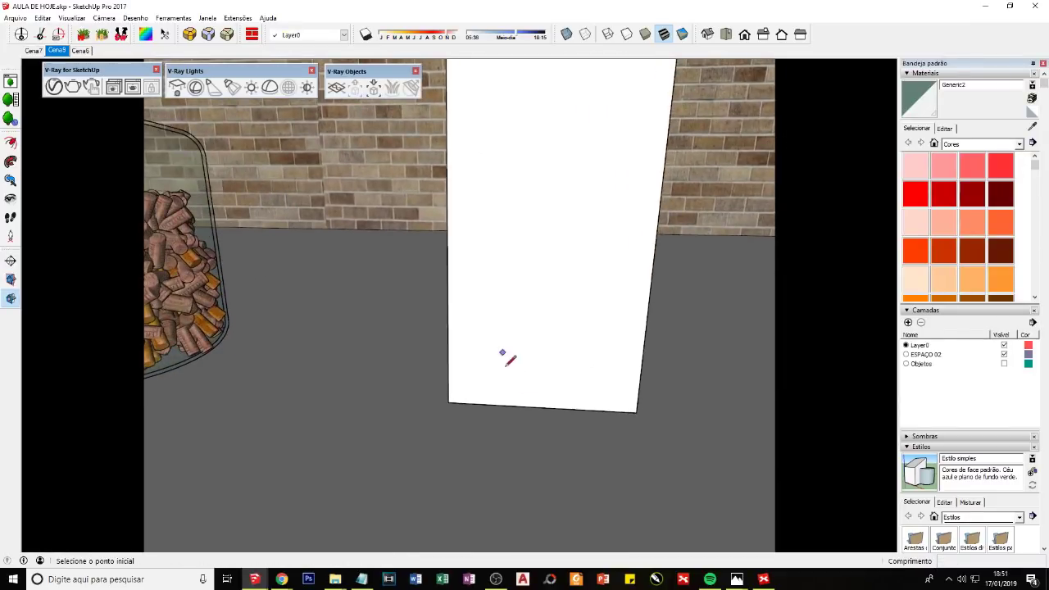
click(448, 366)
key(Escape)
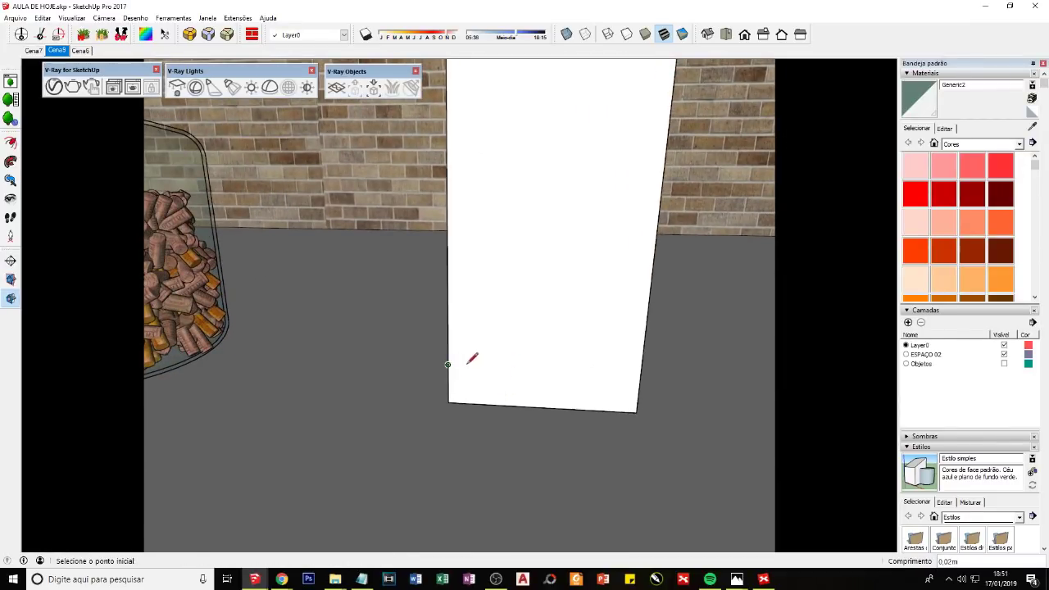
click(448, 364)
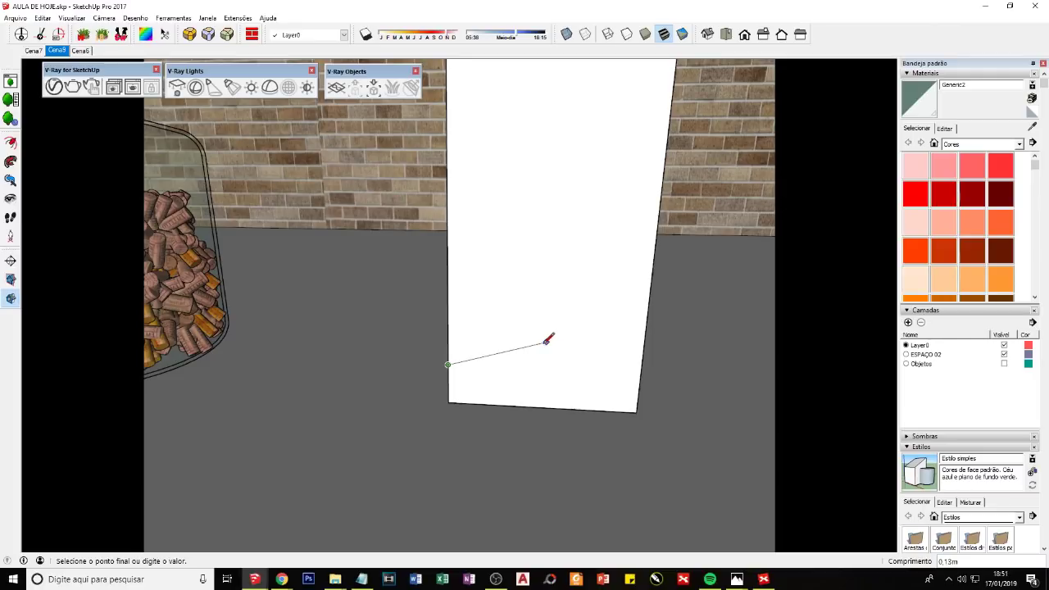
key(space)
scroll(518, 283, down, 3)
scroll(517, 276, down, 1)
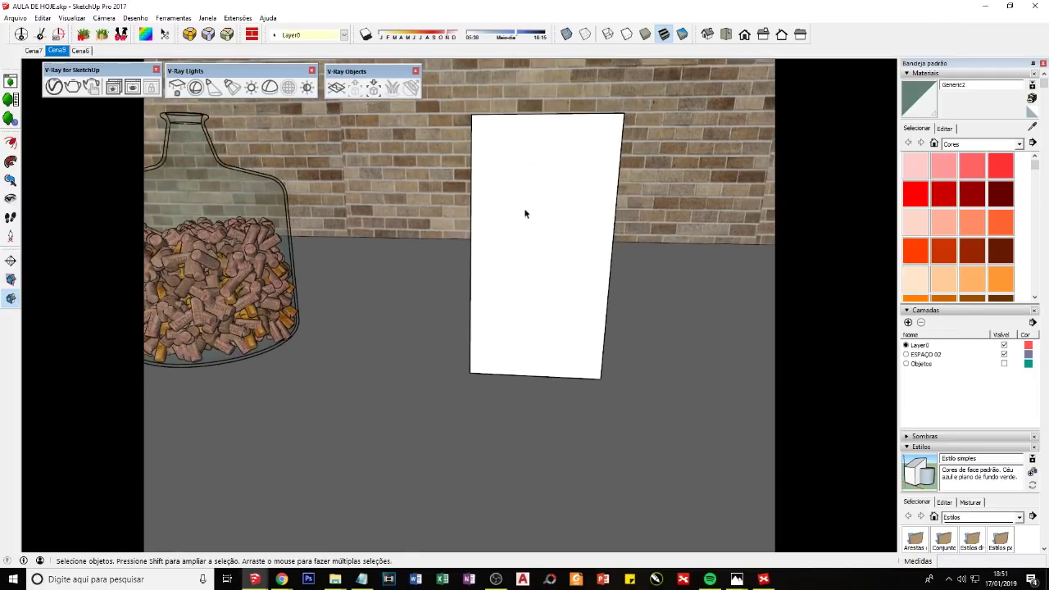
key(l)
click(546, 114)
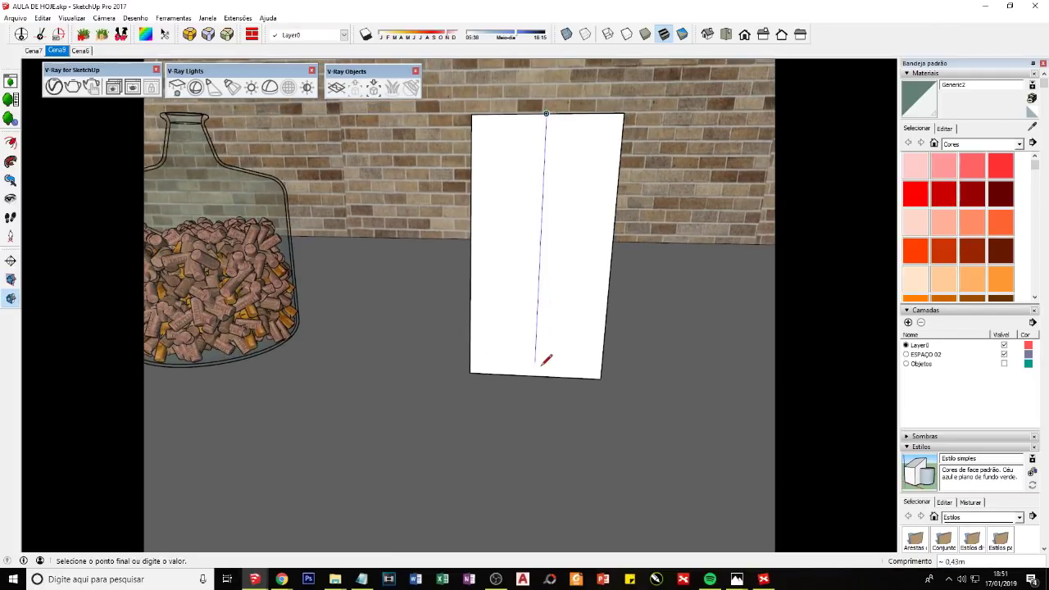
click(534, 375)
key(space)
scroll(515, 363, up, 2)
Step: Draw a horizontal line across the panel from its left edge to its right edge
key(l)
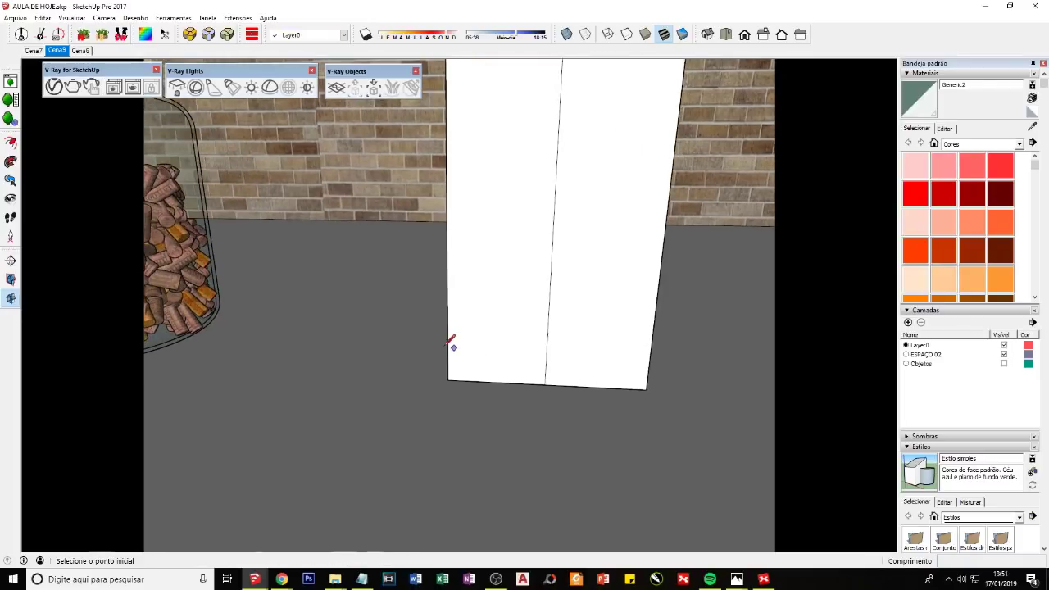
click(447, 347)
click(649, 355)
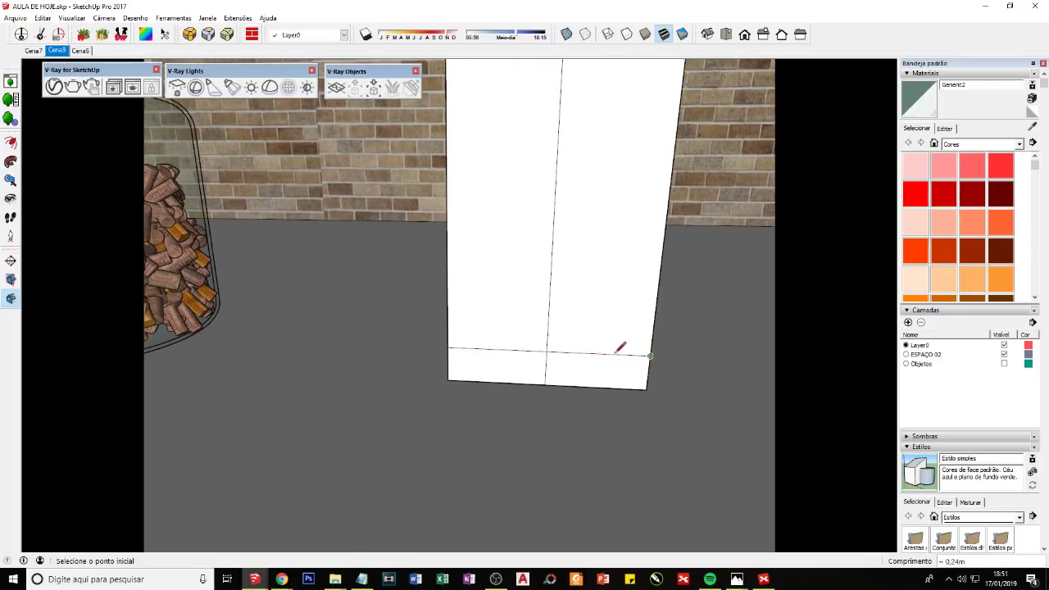
click(447, 339)
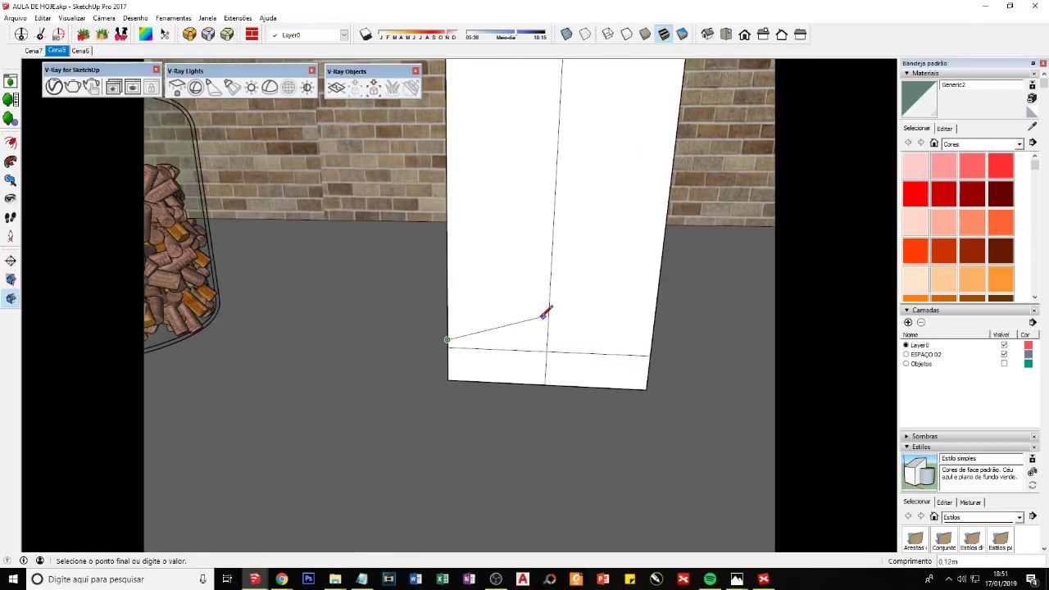
key(space)
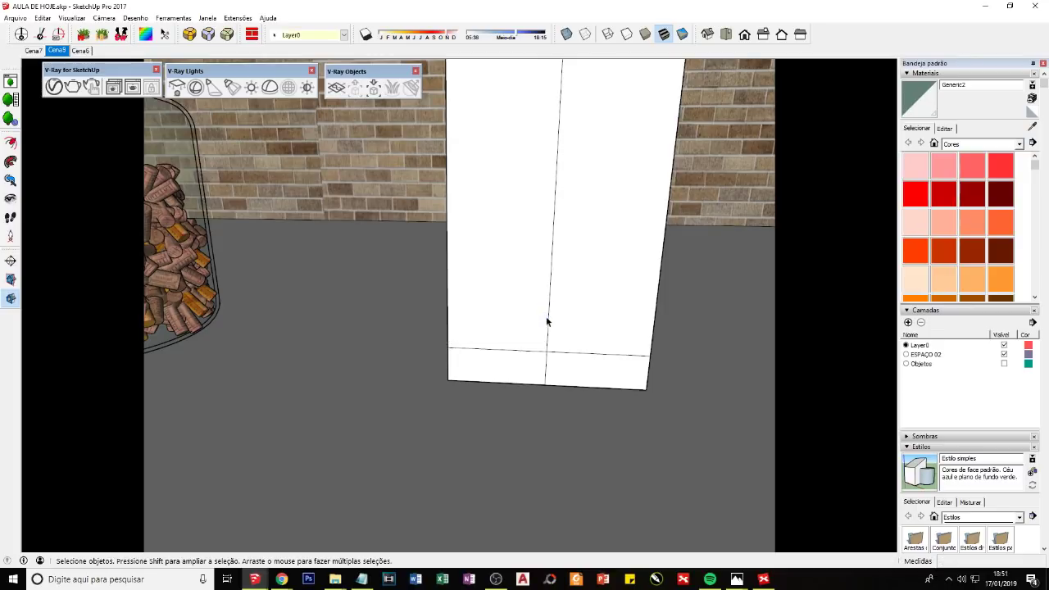
Step: Copy the vertical dividing edge, placing copies just left and right of it
click(548, 322)
key(m)
ctrl+click(592, 307)
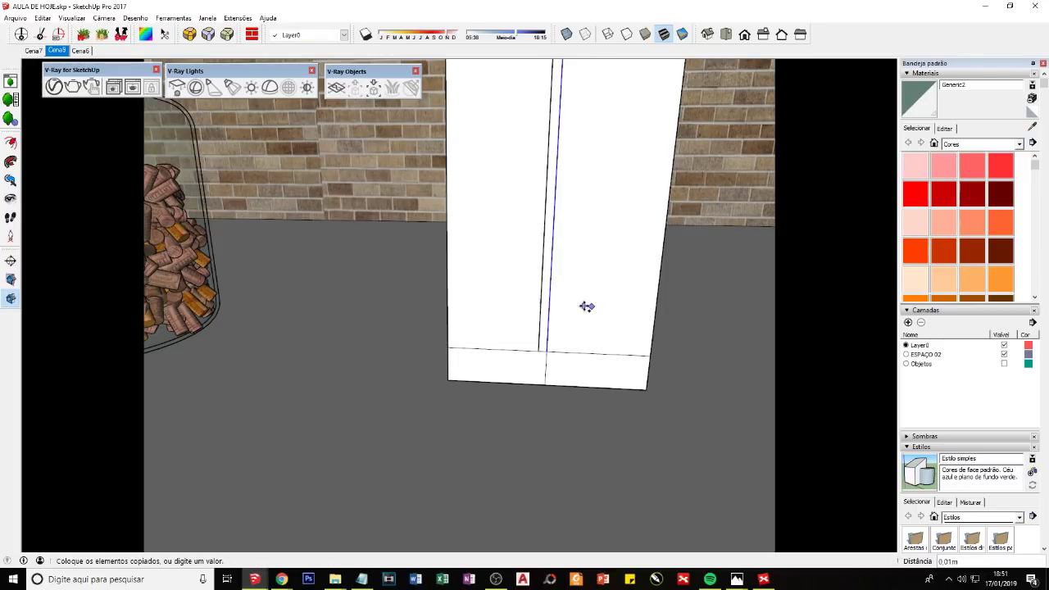
click(541, 306)
click(541, 306)
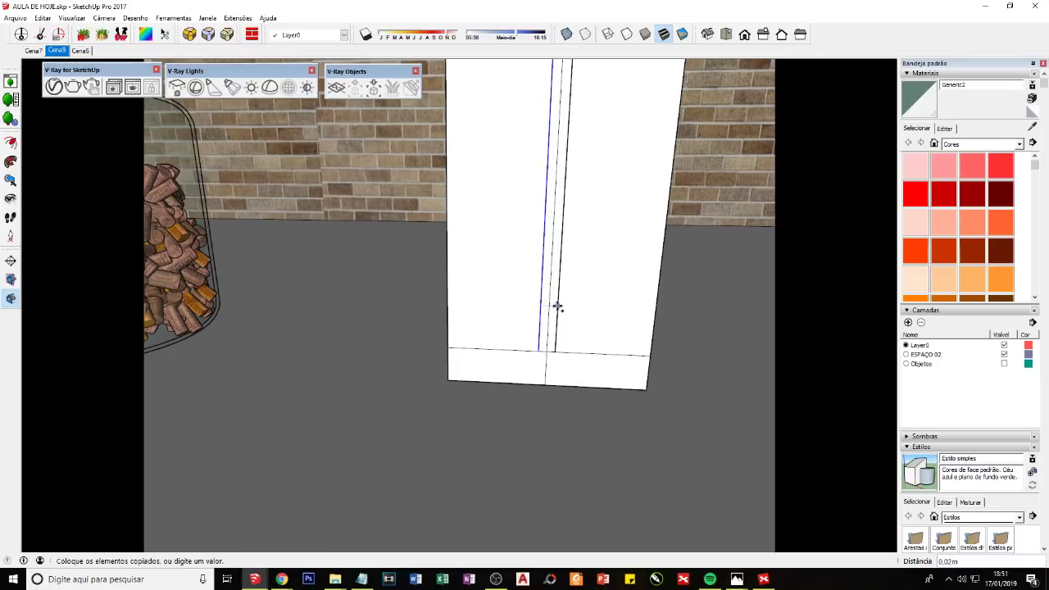
click(557, 304)
key(space)
Step: Draw two diagonals from the panel's left and right edges up to the central divider
key(l)
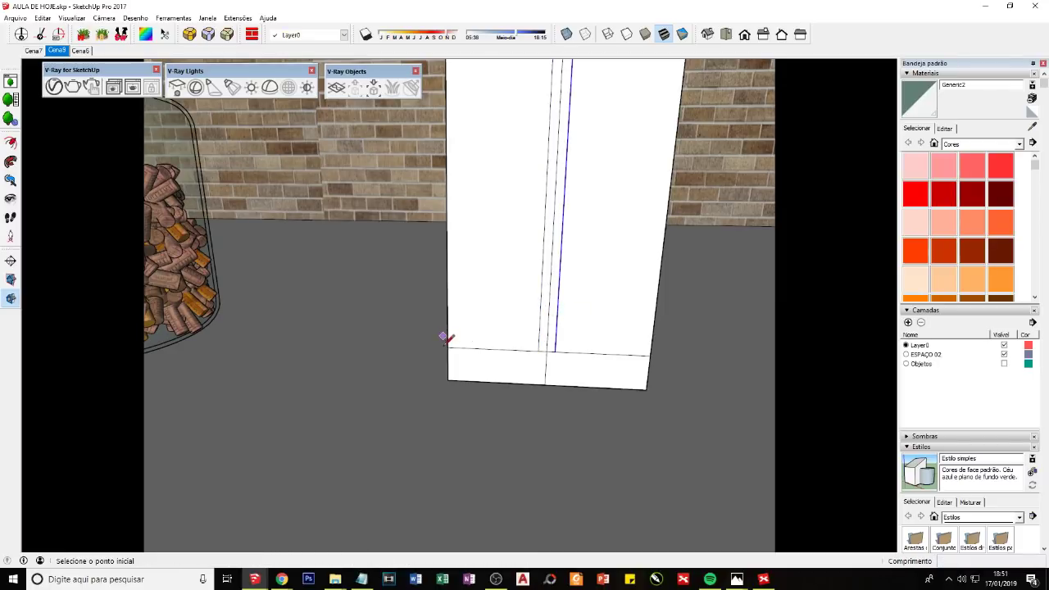
click(447, 339)
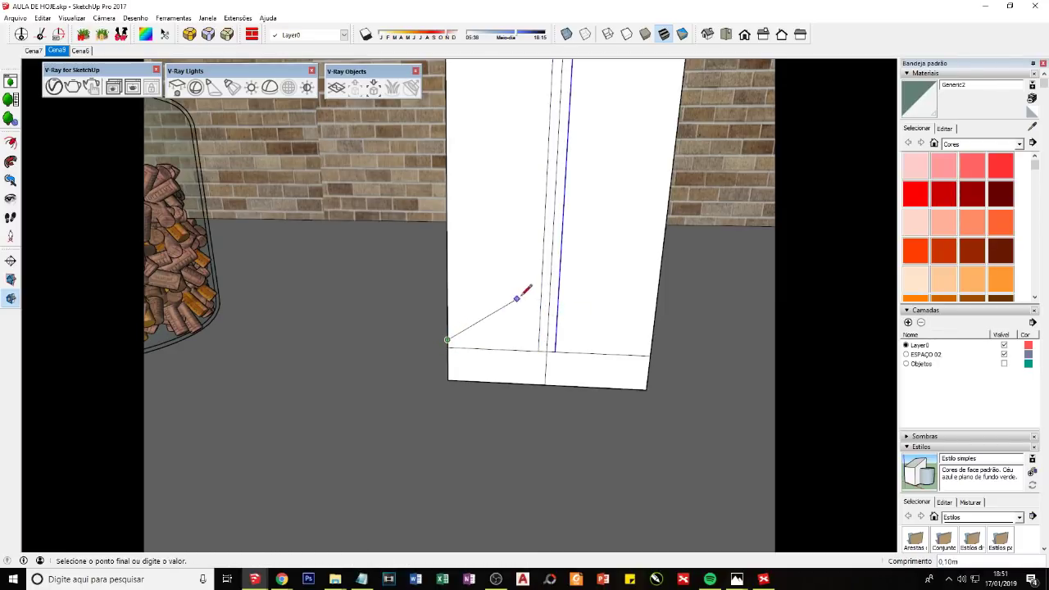
click(541, 293)
click(559, 293)
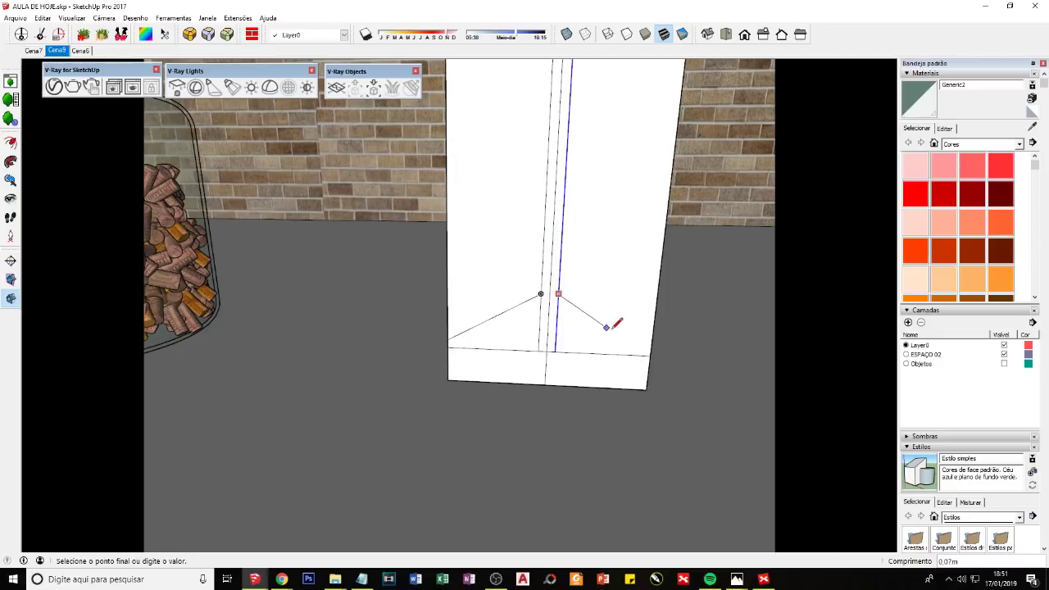
click(647, 348)
key(space)
mouse_move(593, 327)
middle_down()
mouse_move(554, 263)
mouse_move(533, 328)
middle_up()
scroll(527, 319, up, 2)
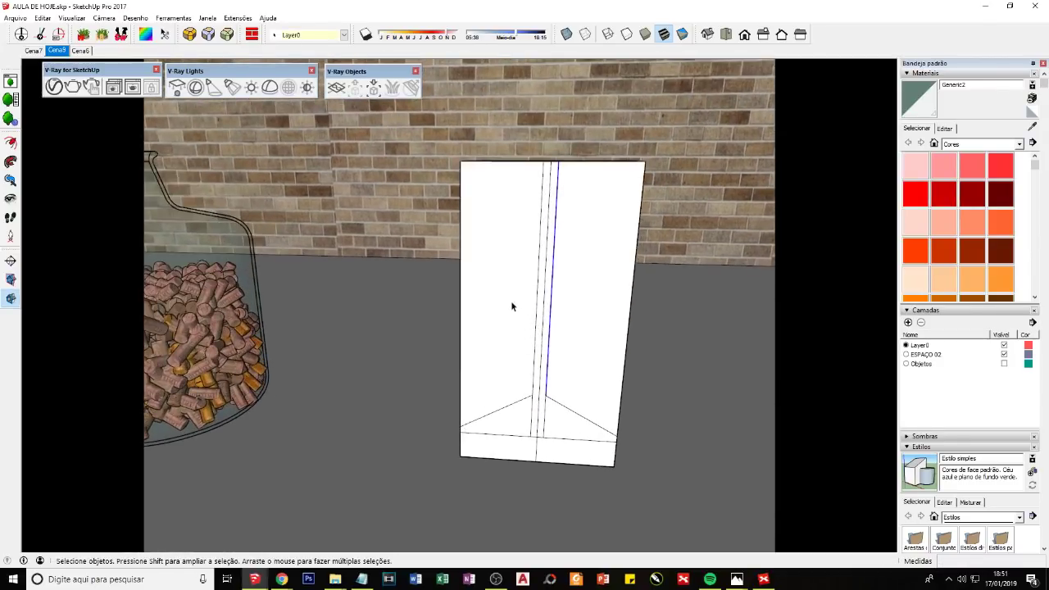
Step: Draw a horizontal edge across the panel's upper part
key(a)
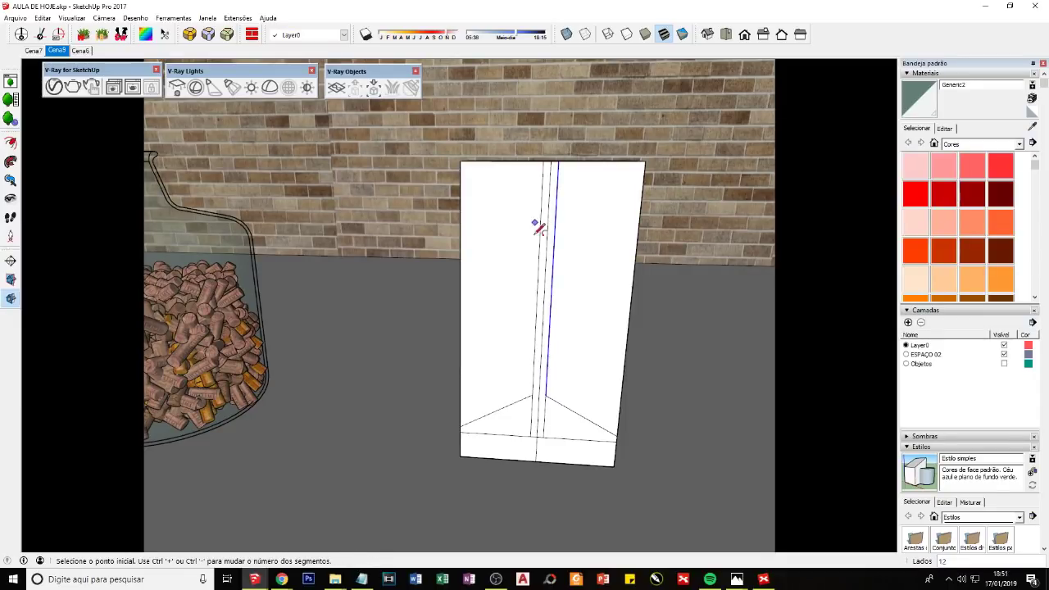
click(541, 261)
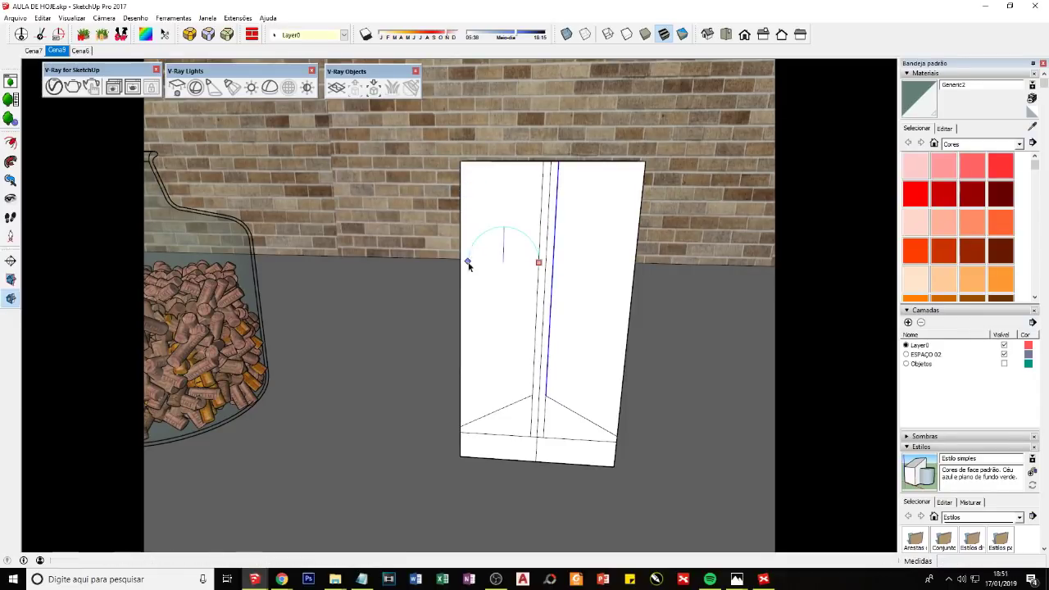
key(e)
key(l)
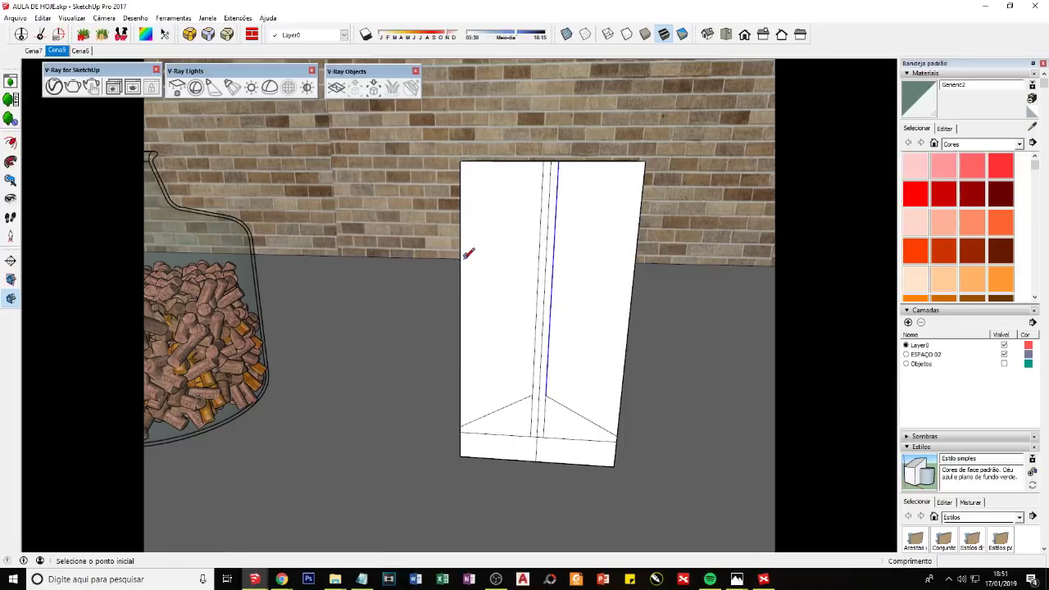
click(462, 260)
click(638, 263)
Step: Erase the vertical edges in the panel's upper part
key(e)
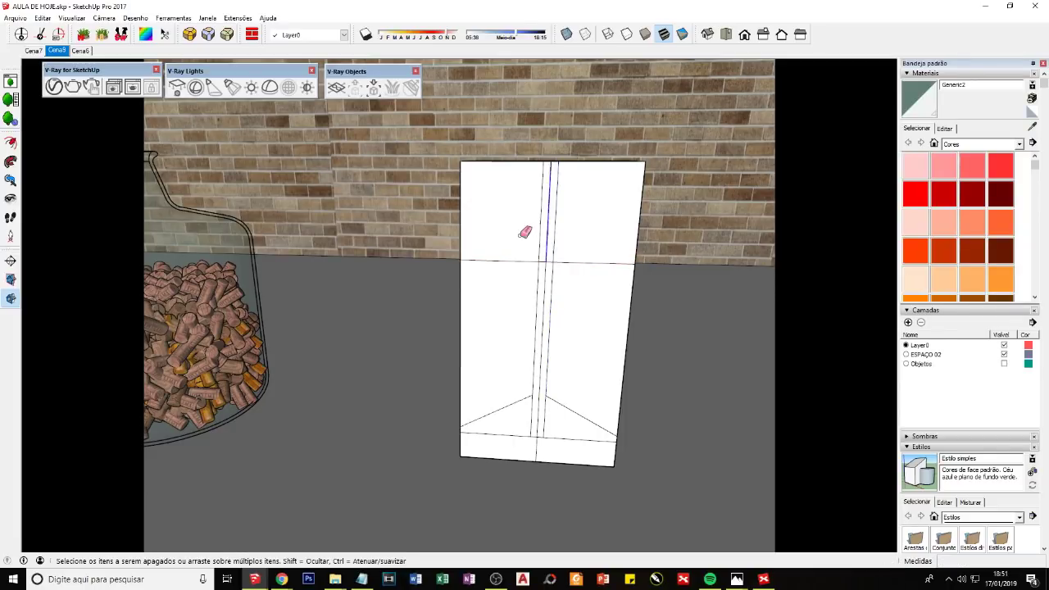
click(548, 233)
drag(565, 233, 537, 231)
Step: Erase the last upper vertical edge and both parts of the horizontal edge
click(543, 234)
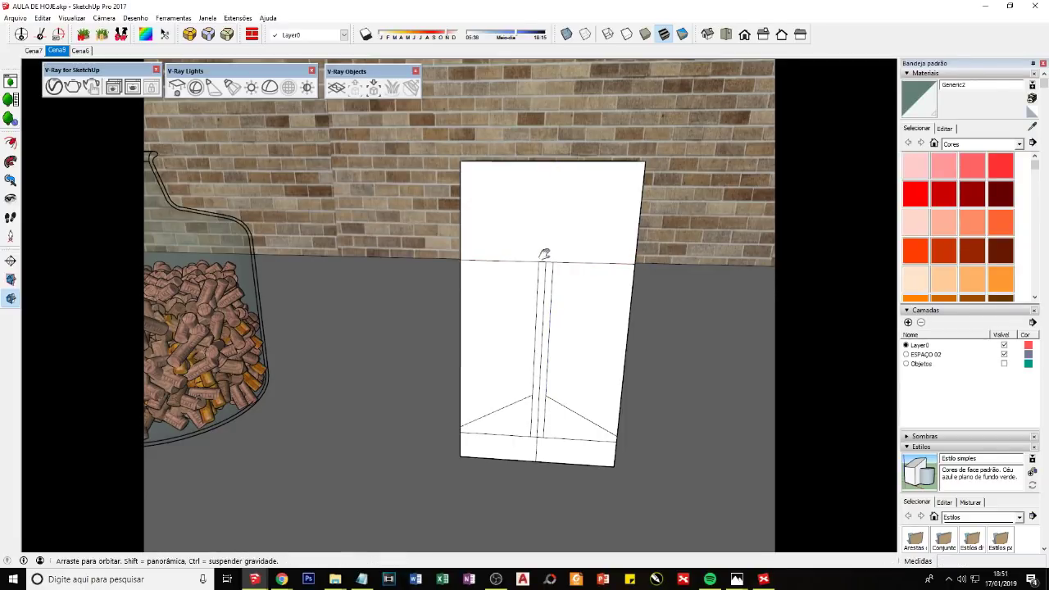
scroll(529, 304, up, 3)
scroll(508, 312, up, 2)
key(a)
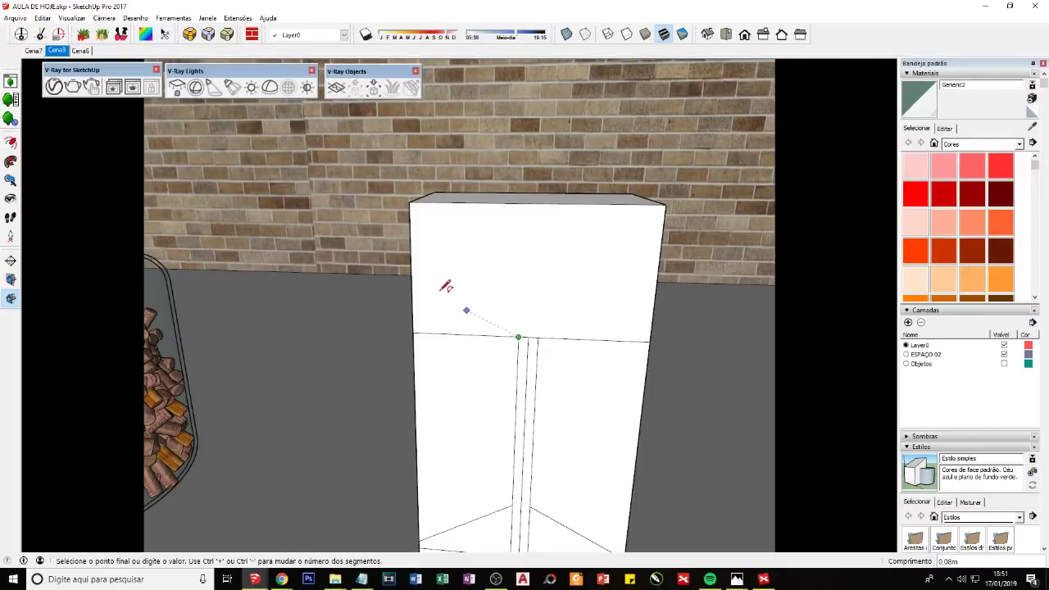
key(space)
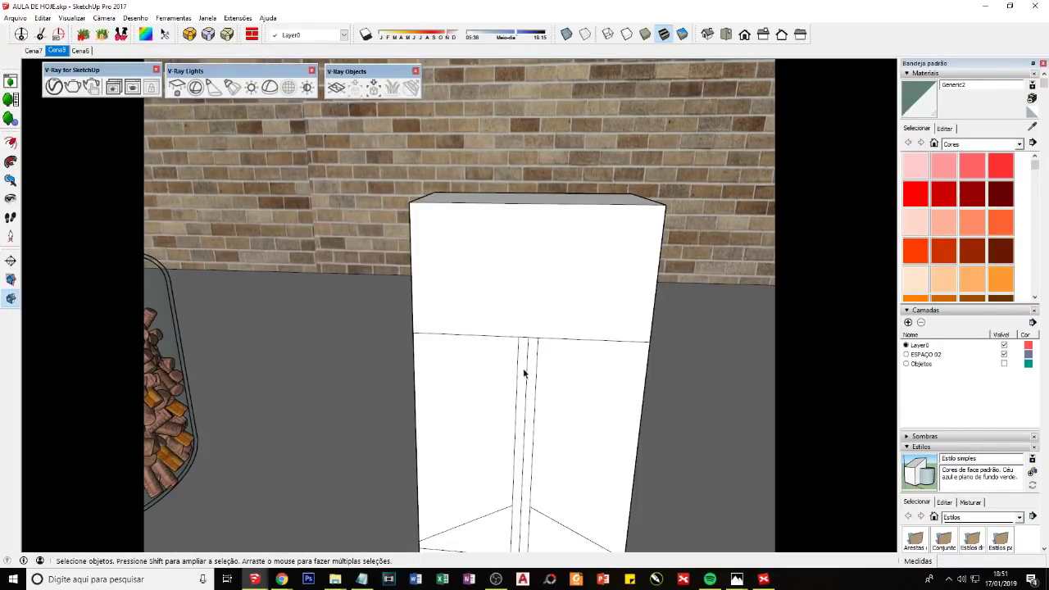
key(a)
key(e)
click(509, 336)
click(564, 336)
Step: Draw a 2-point arc from high on the panel's left down to the stem top, then select it
key(a)
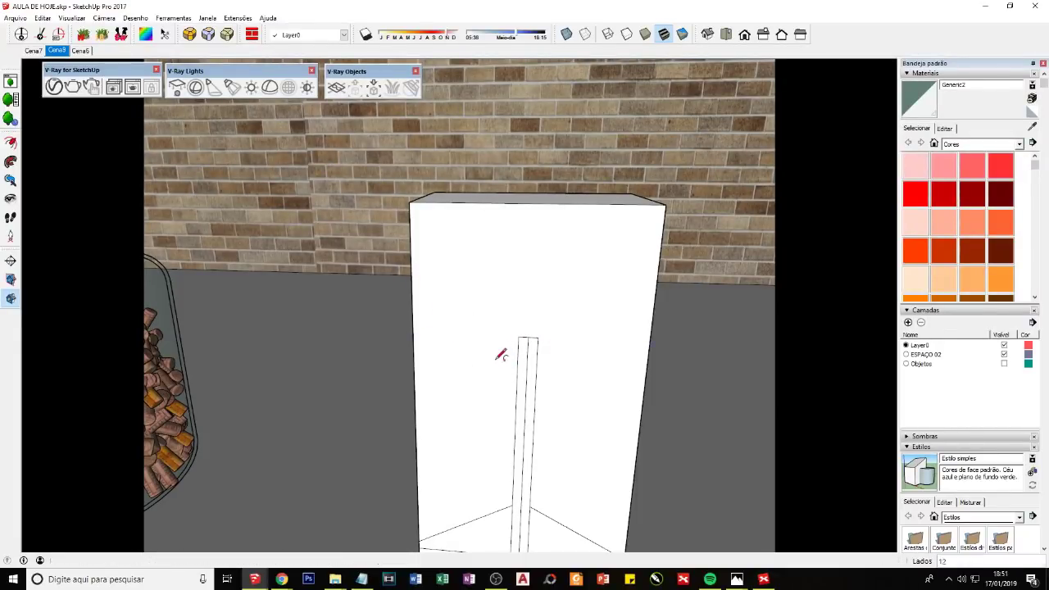
click(416, 288)
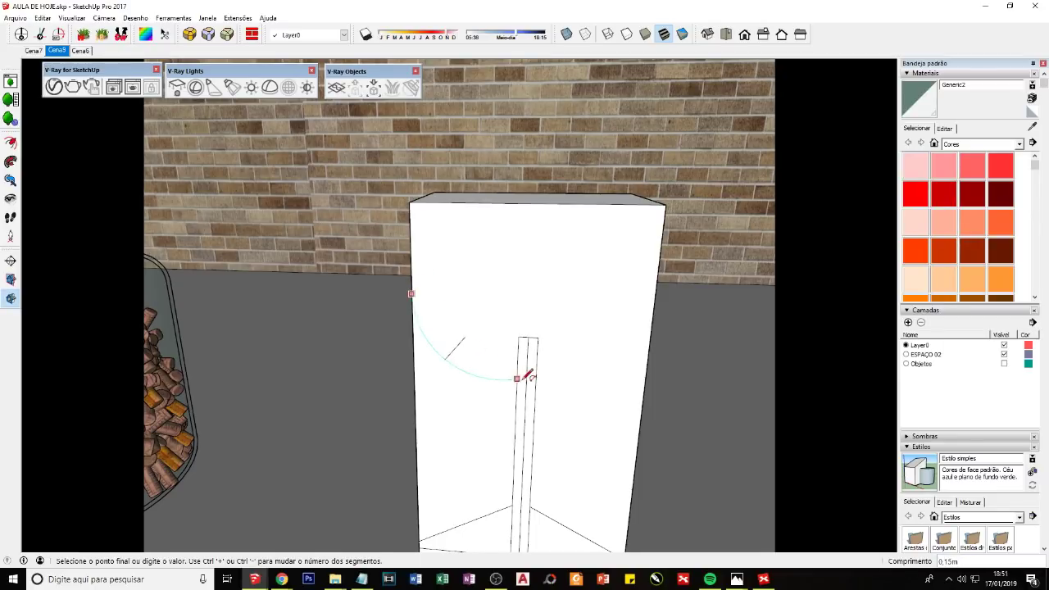
key(Escape)
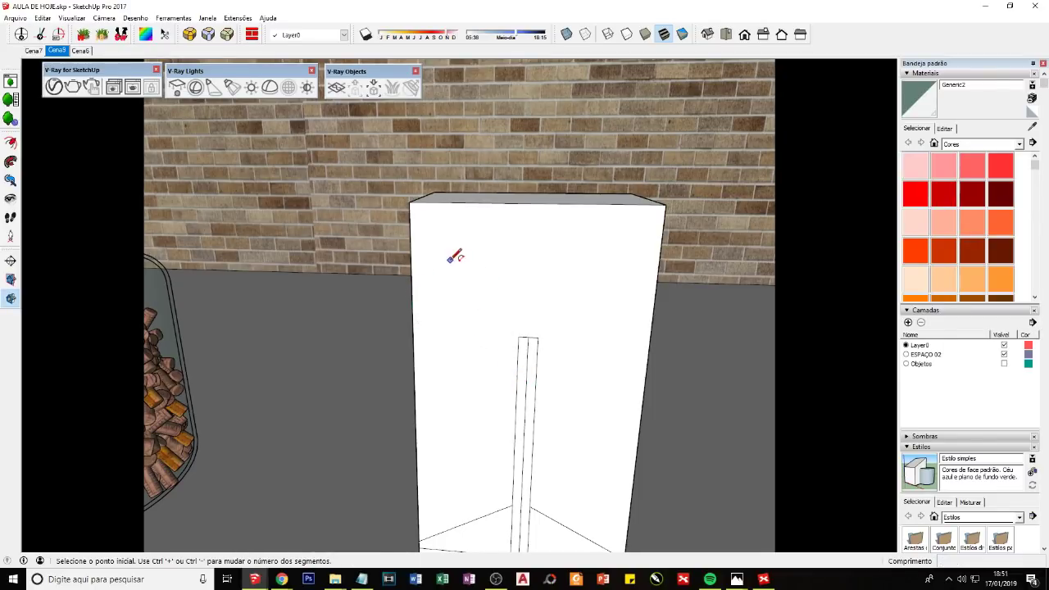
click(445, 261)
click(516, 386)
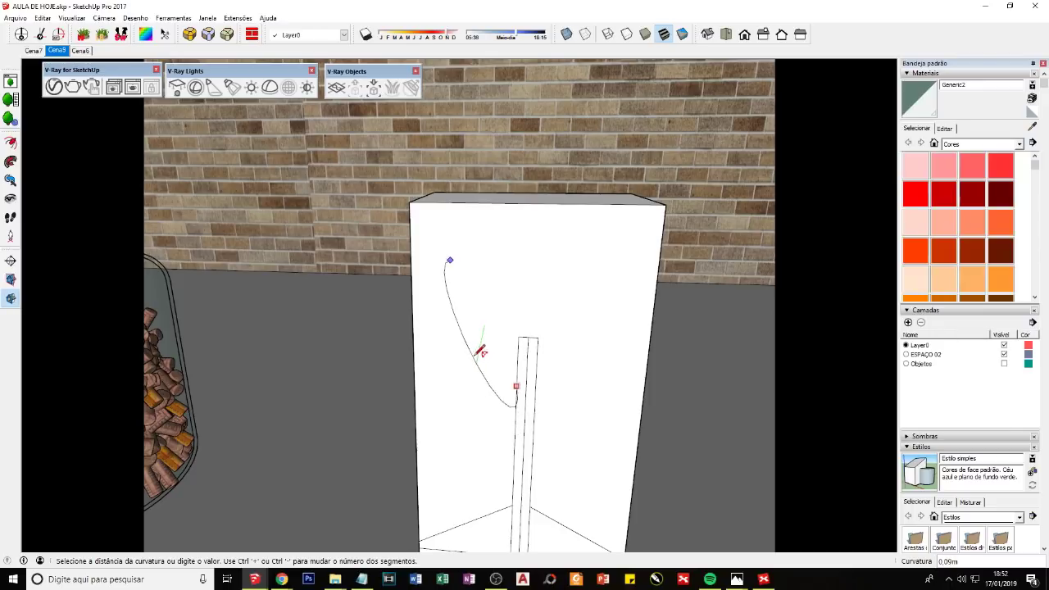
middle_drag(497, 393, 545, 300)
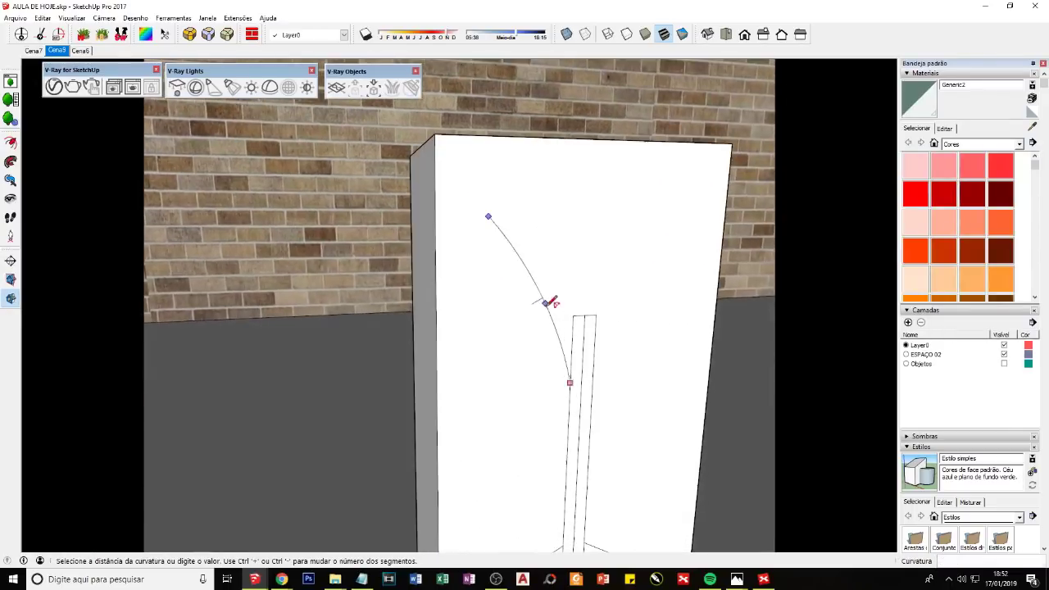
click(480, 328)
middle_drag(565, 350, 487, 357)
key(space)
click(499, 361)
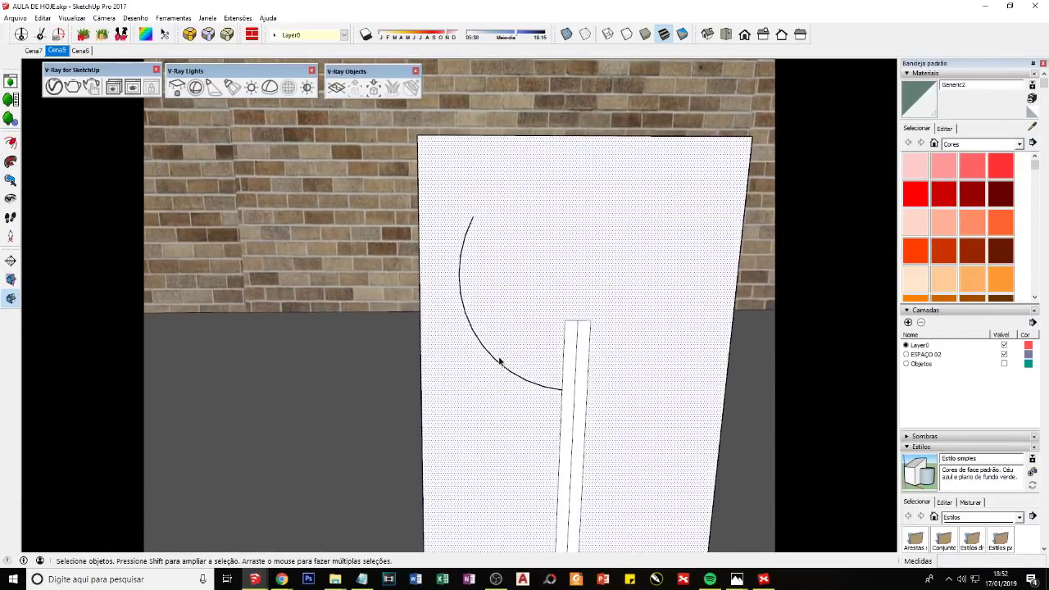
click(499, 367)
Step: Copy the arc to the right of the original
scroll(502, 363, down, 2)
key(m)
key(ctrl)
click(527, 280)
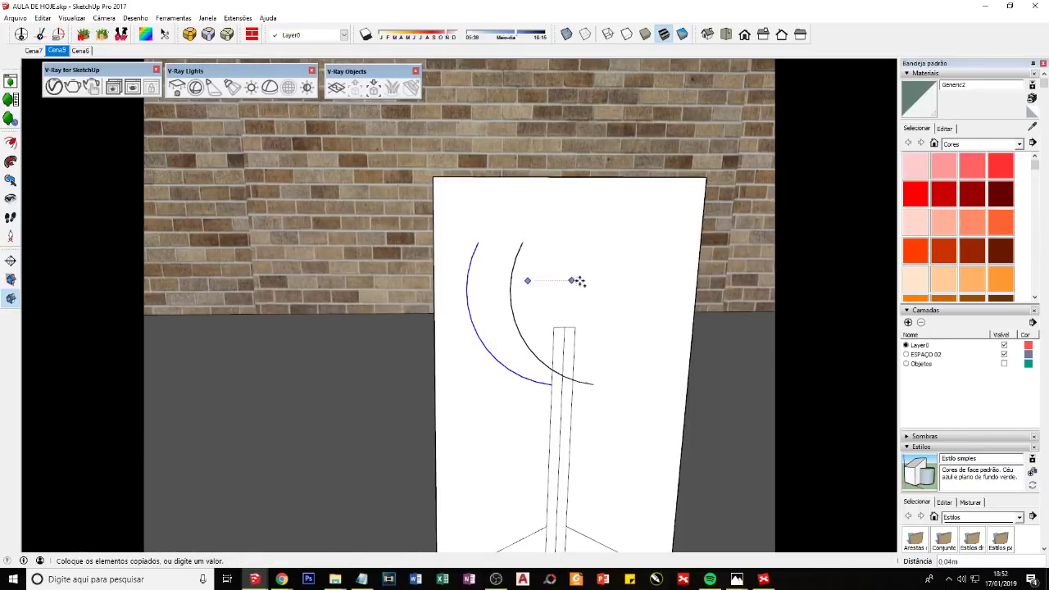
middle_drag(655, 281, 328, 284)
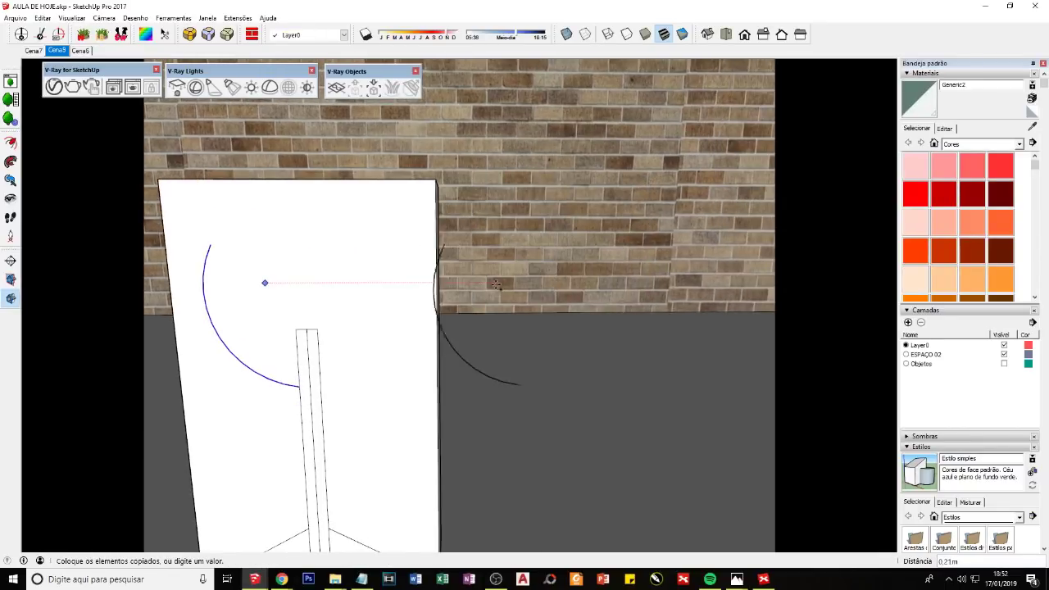
click(505, 292)
Step: Mirror the arc copy horizontally with a scale of -1
key(s)
click(476, 315)
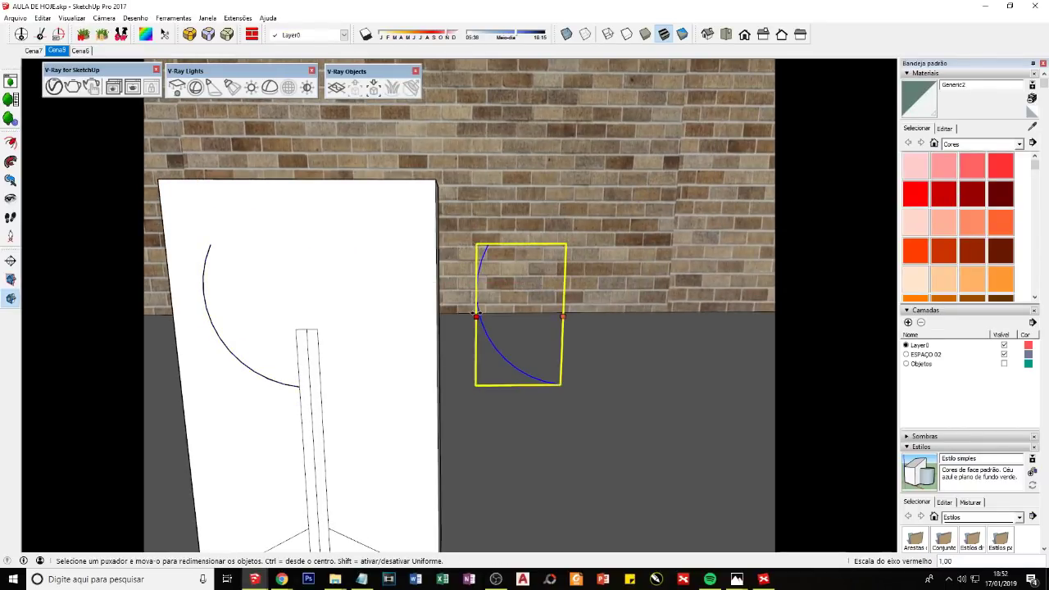
text(-1)
key(Return)
Step: Move the mirrored arc so its end joins the left arc's bottom
key(m)
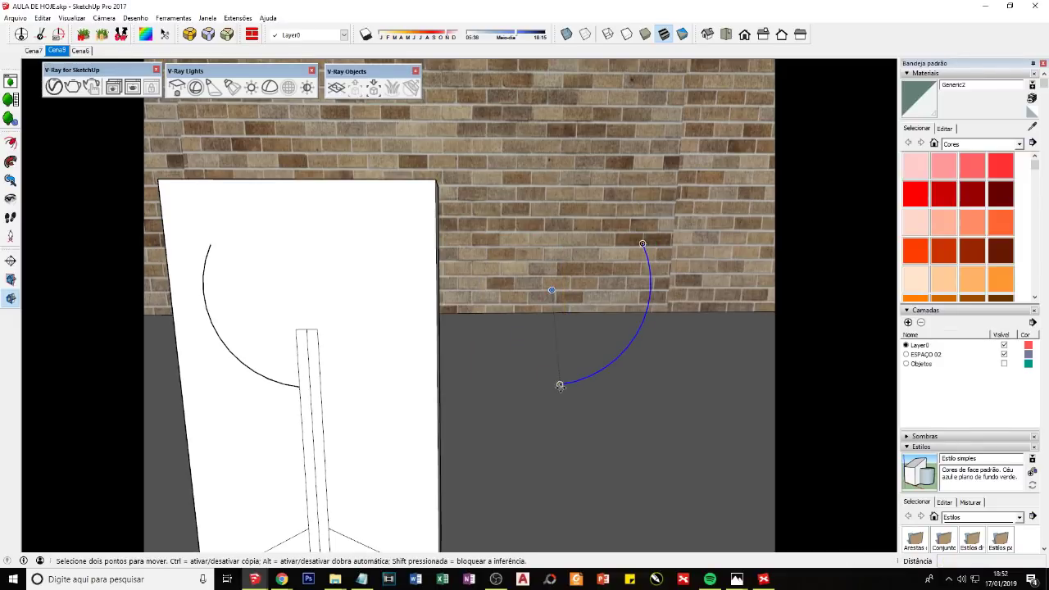
click(561, 387)
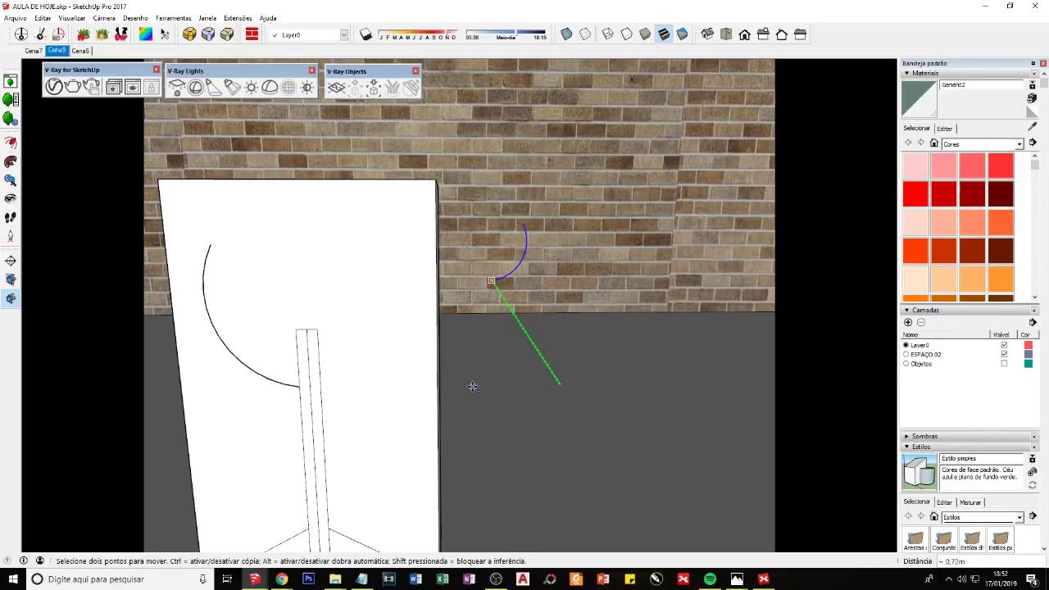
click(321, 384)
scroll(401, 427, up, 3)
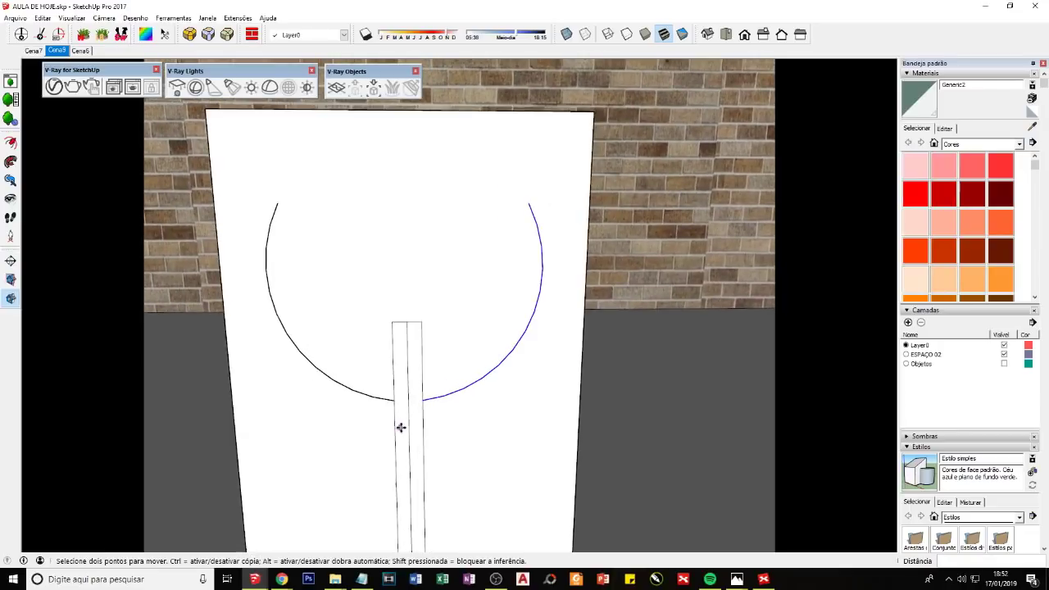
ctrl+click(423, 400)
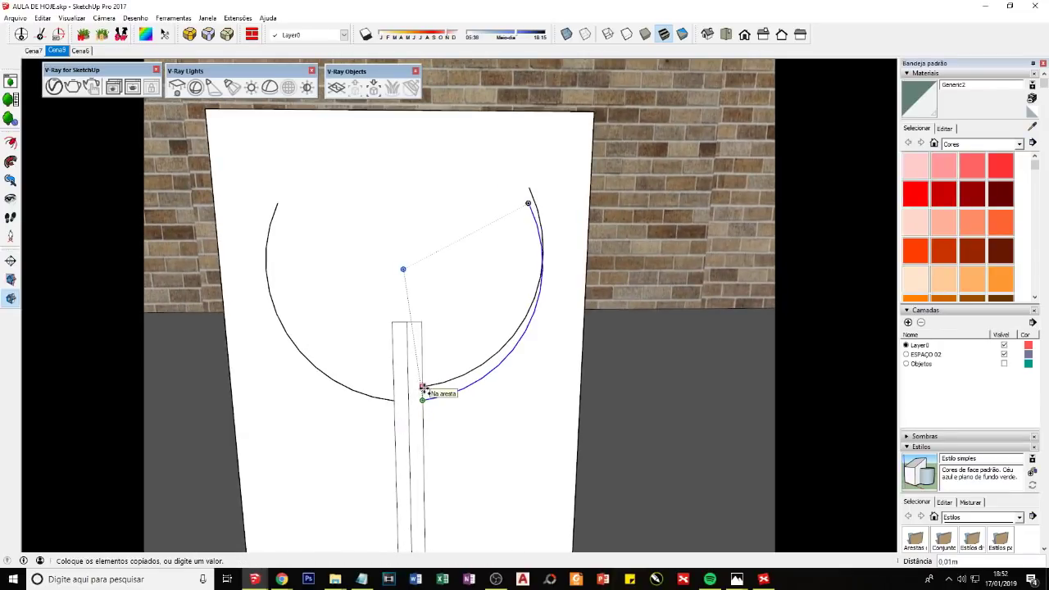
key(space)
key(a)
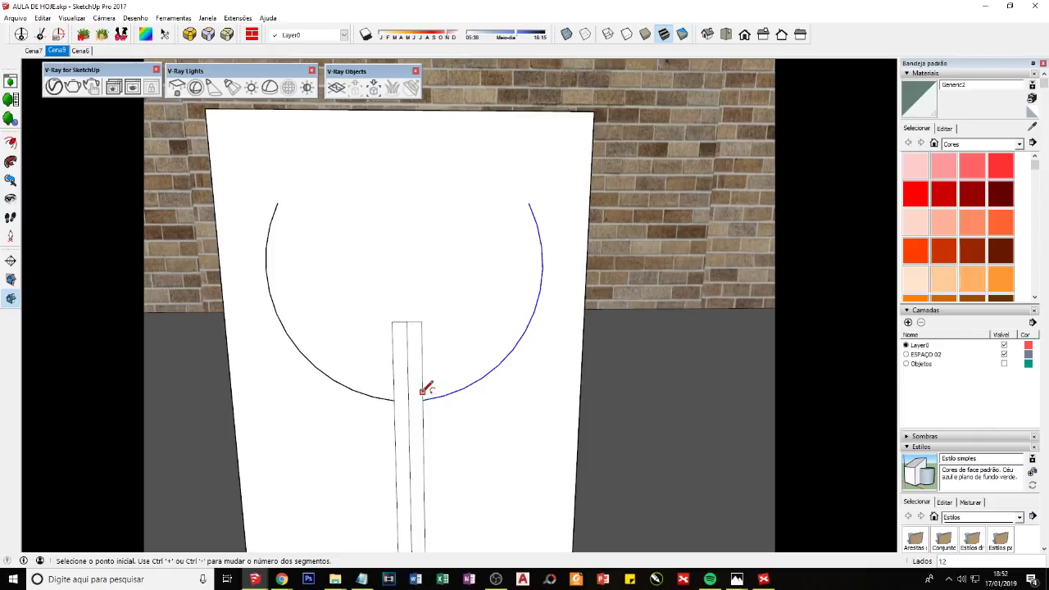
Step: Close the bowl top with a rim from its top-left end to its right end
click(422, 391)
scroll(525, 207, up, 3)
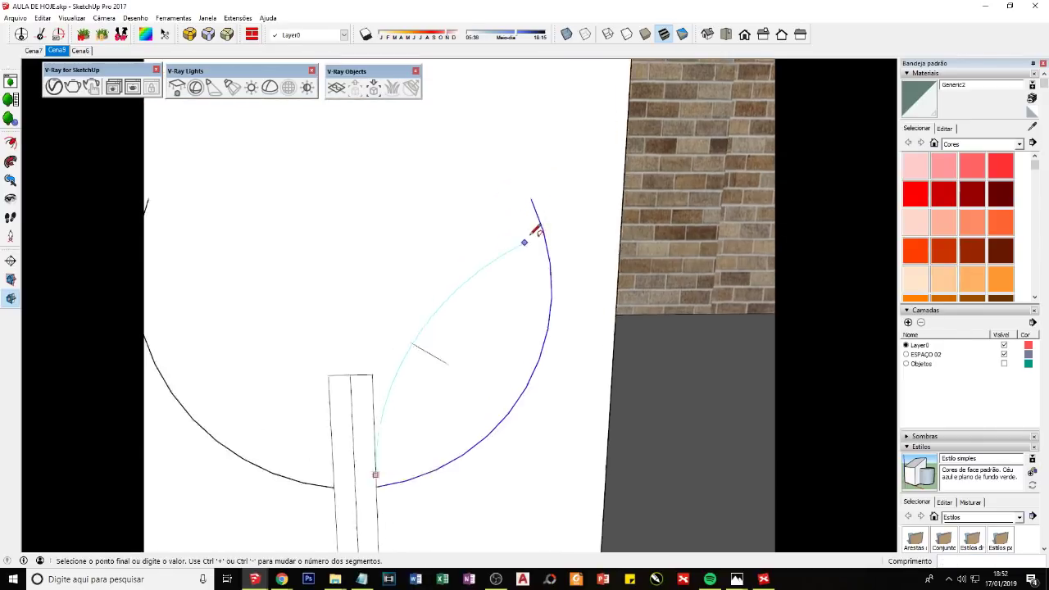
key(space)
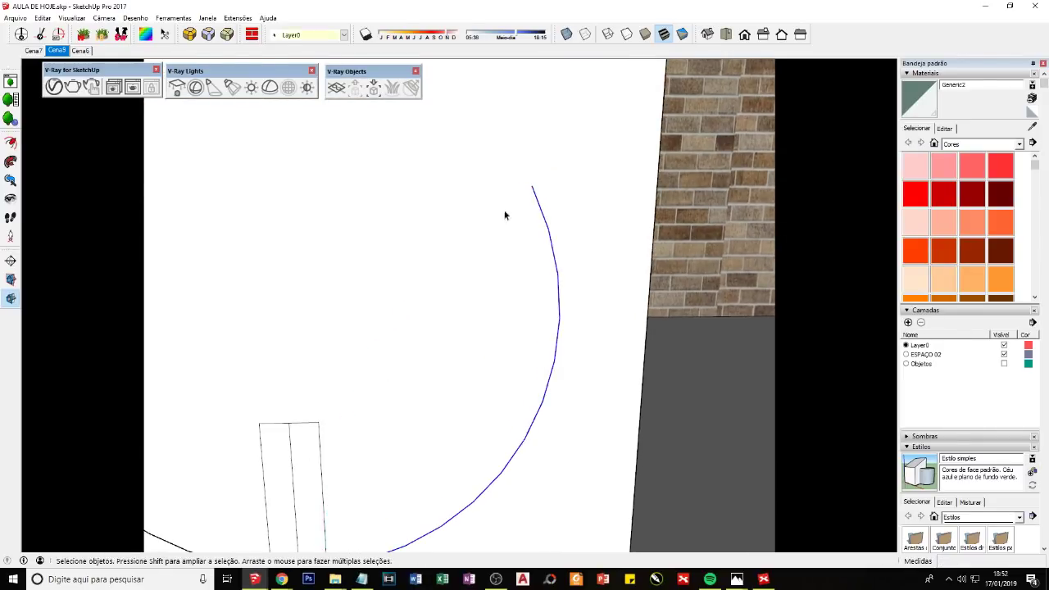
scroll(451, 291, down, 2)
scroll(404, 341, down, 2)
key(a)
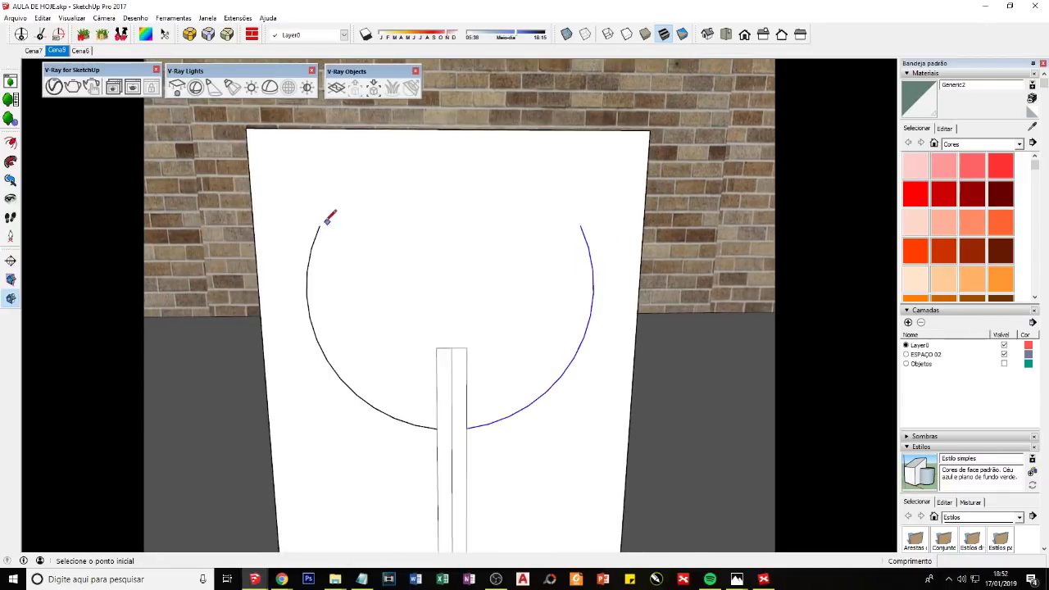
click(319, 226)
click(581, 219)
Step: Erase the stem lines left inside the bowl
key(e)
scroll(468, 363, down, 1)
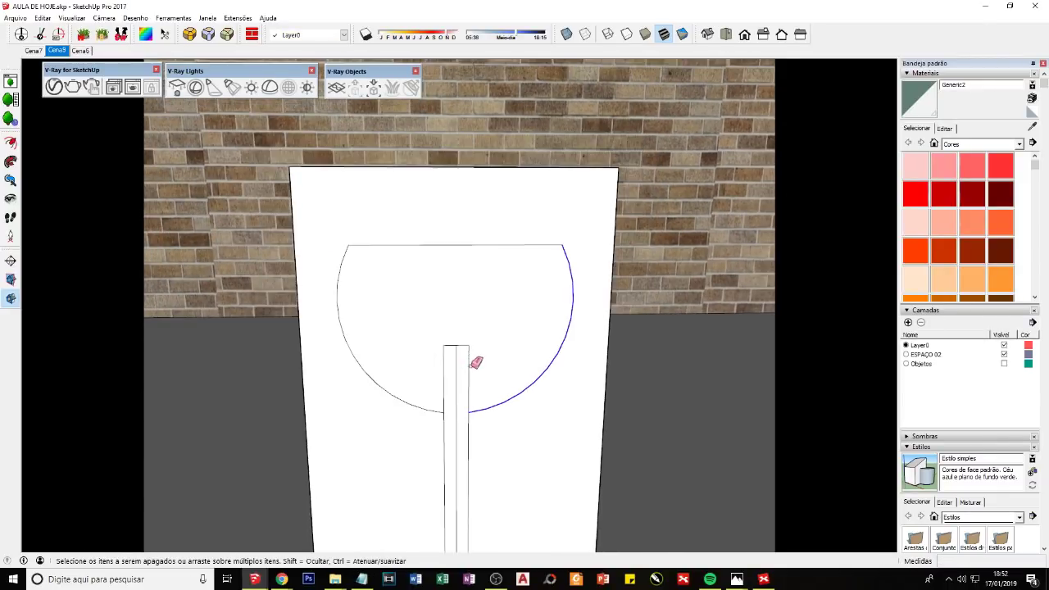
scroll(443, 418, up, 2)
scroll(443, 418, up, 1)
drag(453, 377, 435, 321)
click(449, 305)
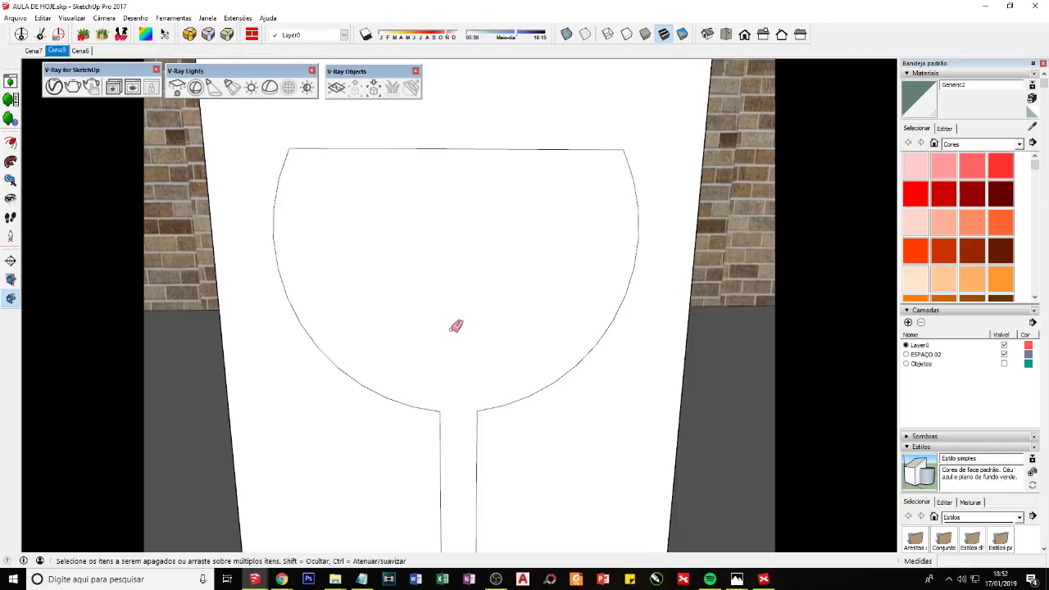
key(space)
Step: Draw a line closing the stem top between the bowl ends
scroll(437, 397, down, 1)
scroll(437, 399, up, 1)
key(l)
click(438, 393)
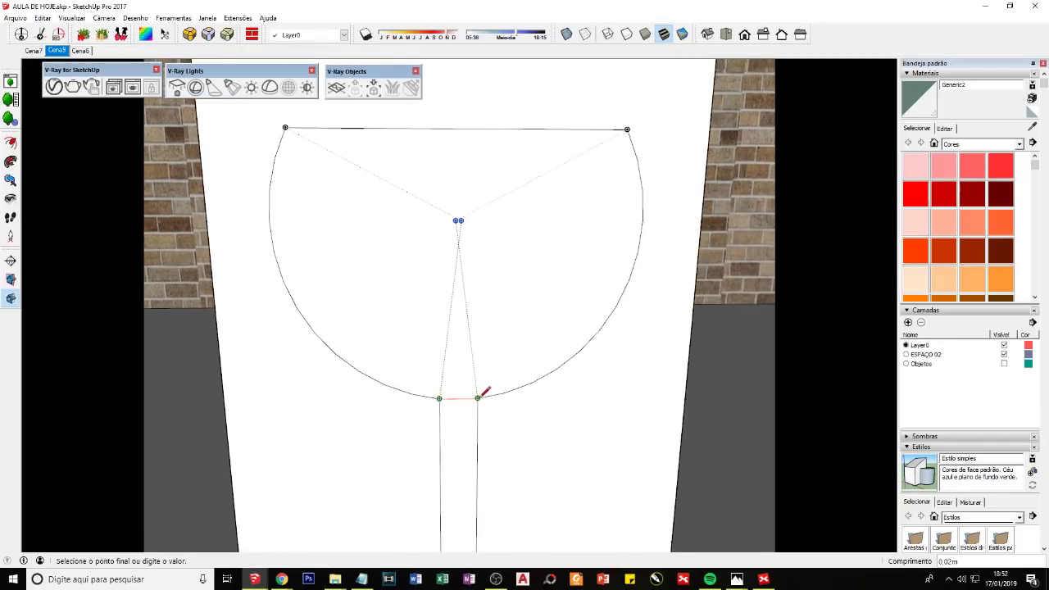
click(480, 393)
key(space)
scroll(375, 358, down, 1)
Step: Offset the goblet outline from the bowl's top edge to form a thin glass wall
click(11, 143)
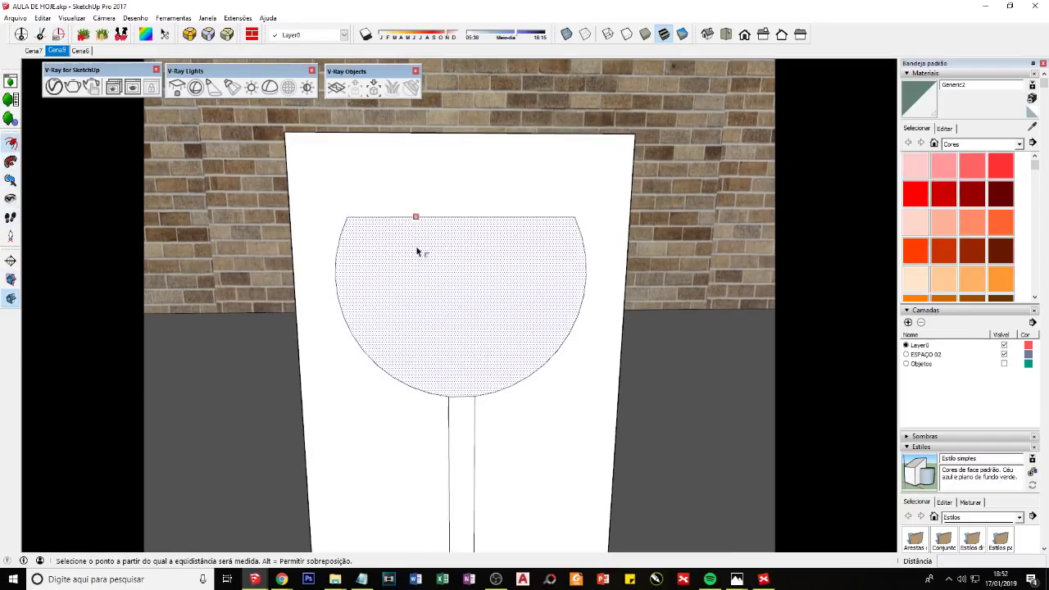
click(415, 217)
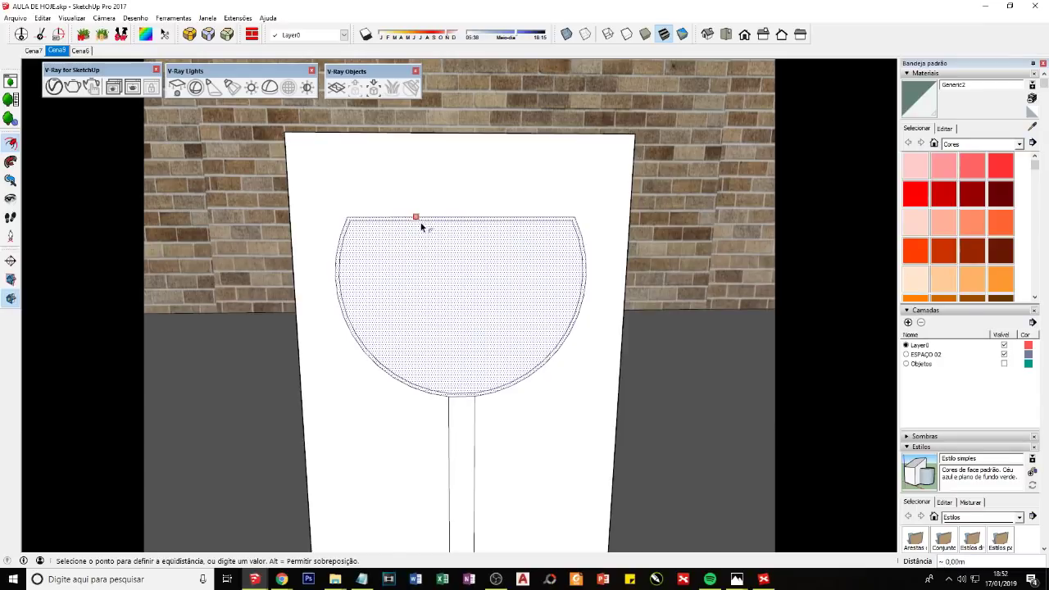
click(421, 225)
key(space)
scroll(463, 397, up, 1)
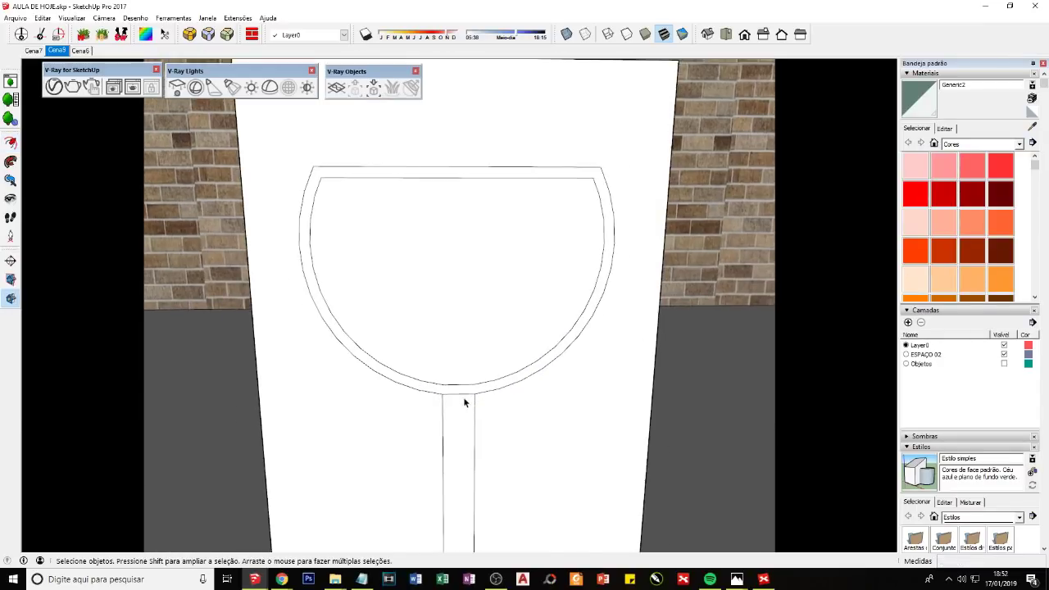
scroll(440, 402, up, 1)
scroll(440, 402, up, 1)
Step: Draw a vertical line from the stem to the bowl bottom, then erase the stray stem-joint edges
key(l)
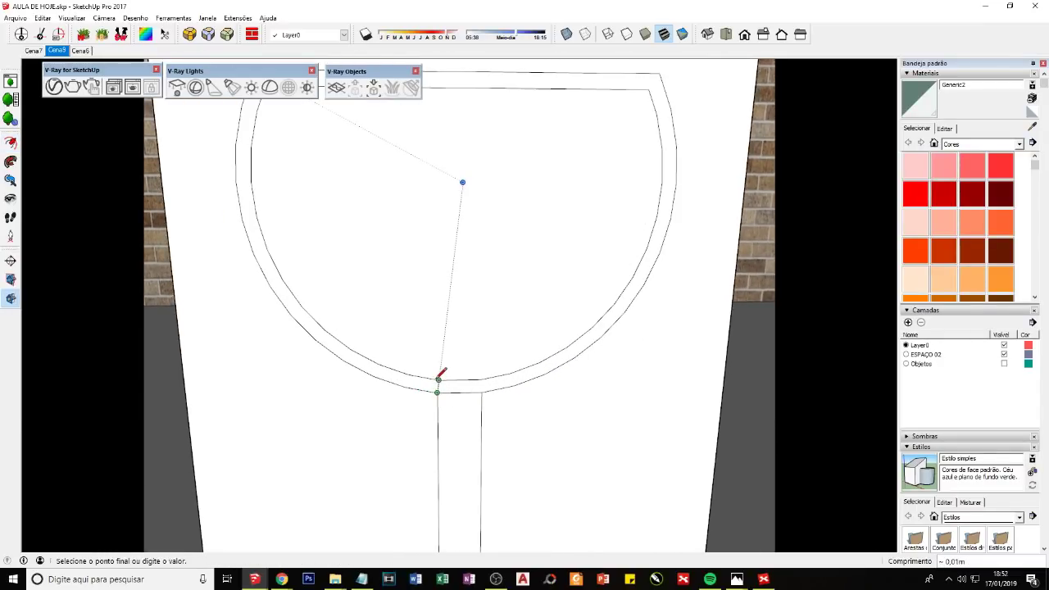
click(437, 379)
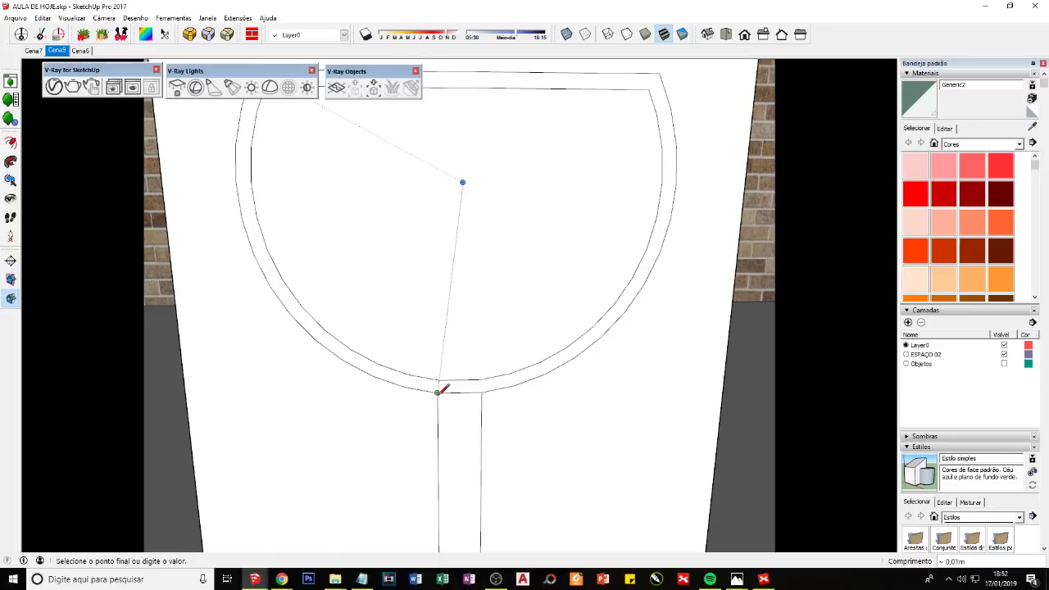
click(437, 328)
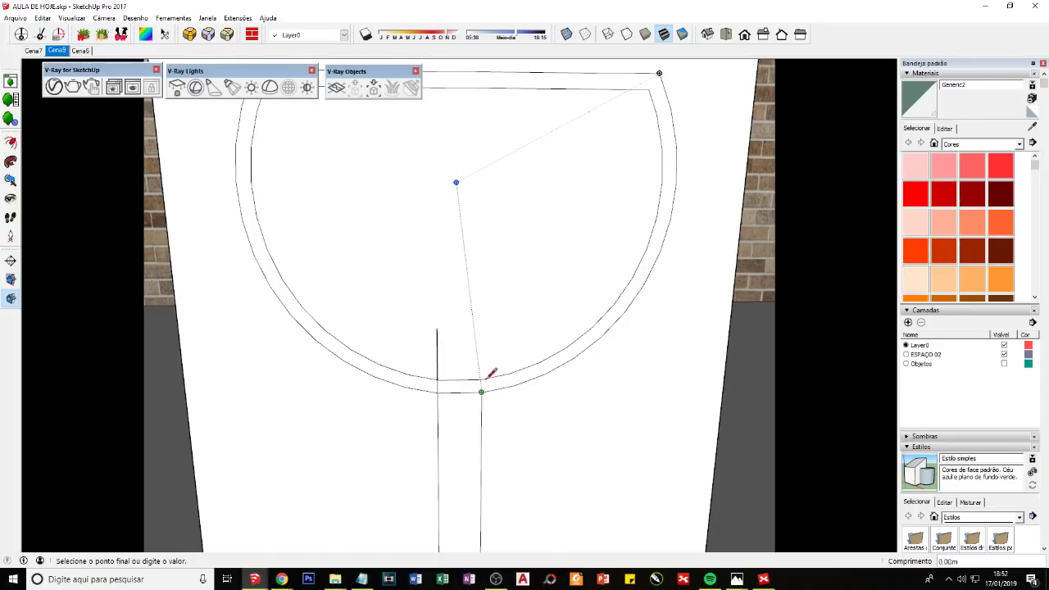
key(e)
drag(440, 348, 459, 387)
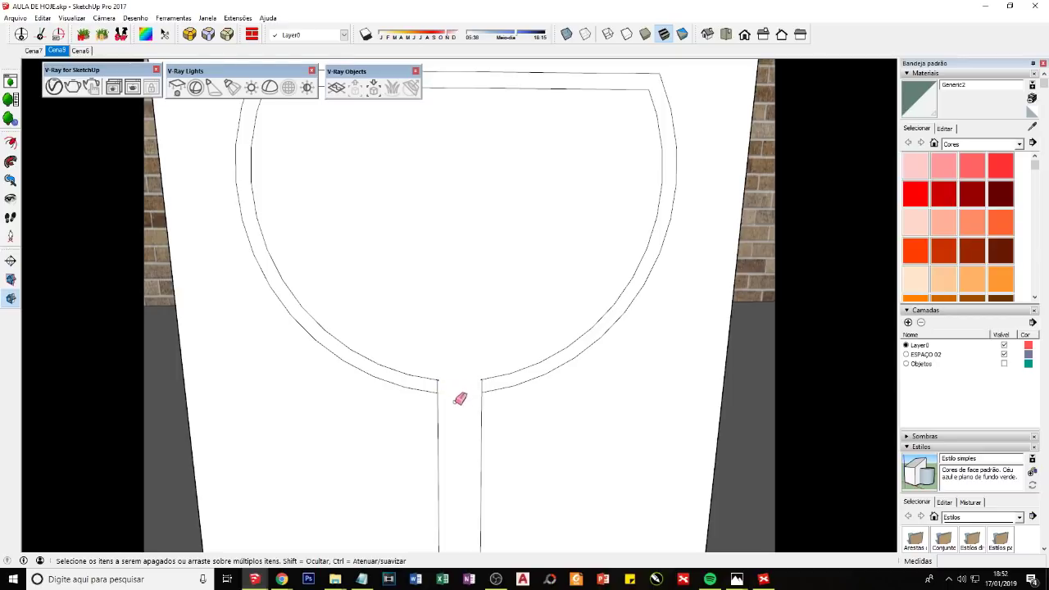
scroll(455, 401, down, 4)
mouse_move(453, 344)
middle_down()
mouse_move(484, 412)
mouse_move(492, 391)
middle_up()
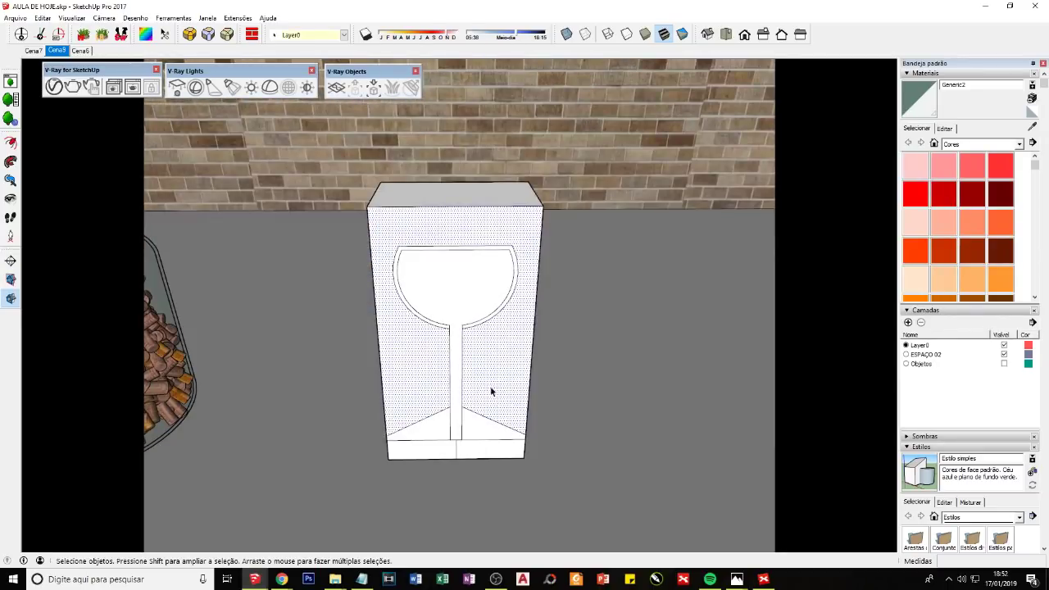
Step: Push the backing panel behind the glass back 0.15 m so it disappears
key(p)
drag(491, 379, 505, 201)
click(506, 202)
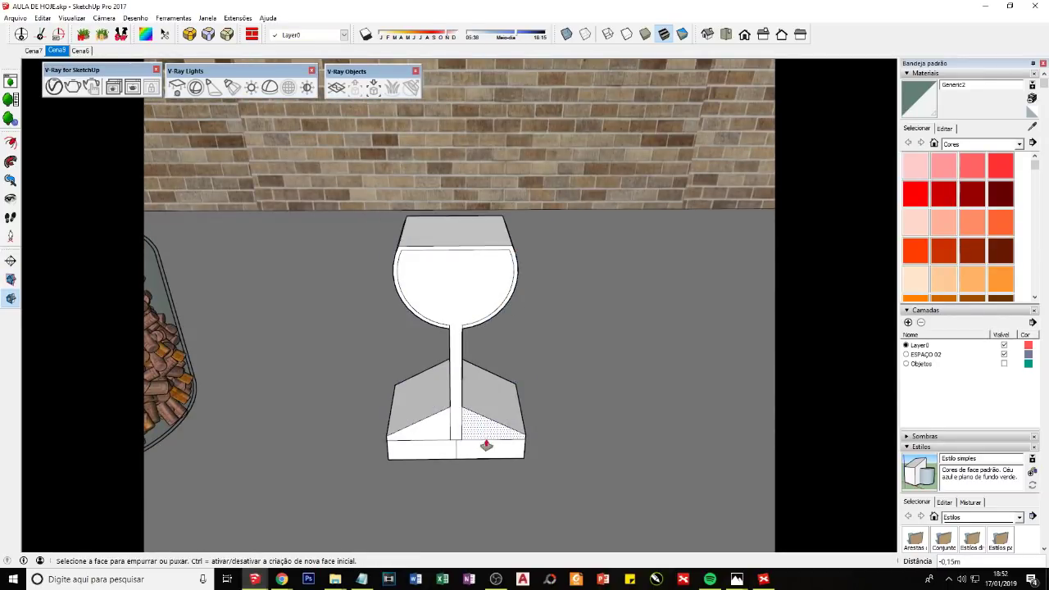
scroll(469, 432, up, 2)
middle_drag(469, 429, 463, 486)
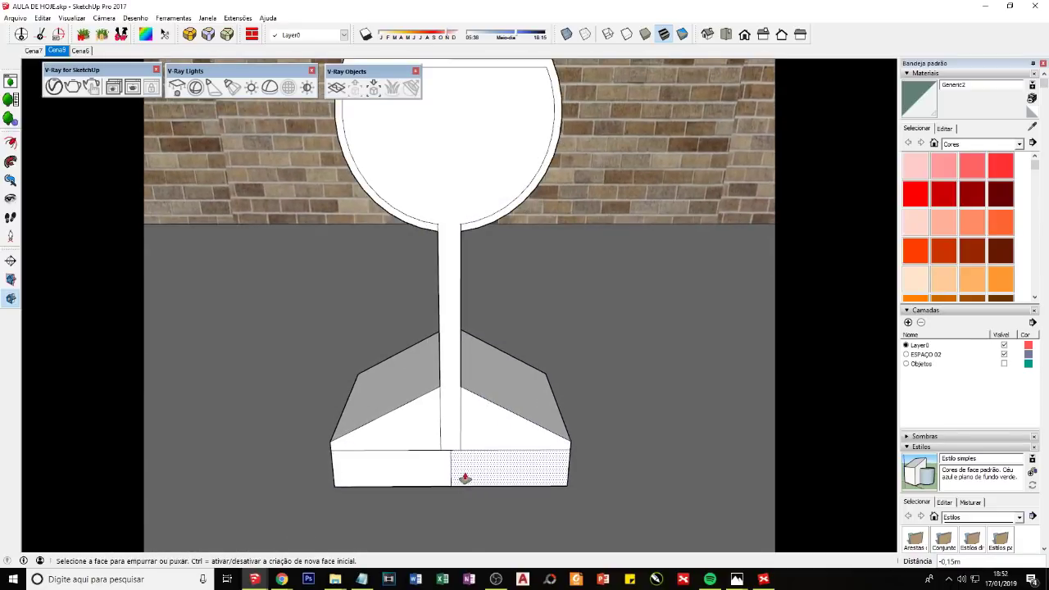
Step: Erase the vertical edge on the base front and the box in front of the base
key(e)
drag(464, 478, 439, 469)
click(484, 486)
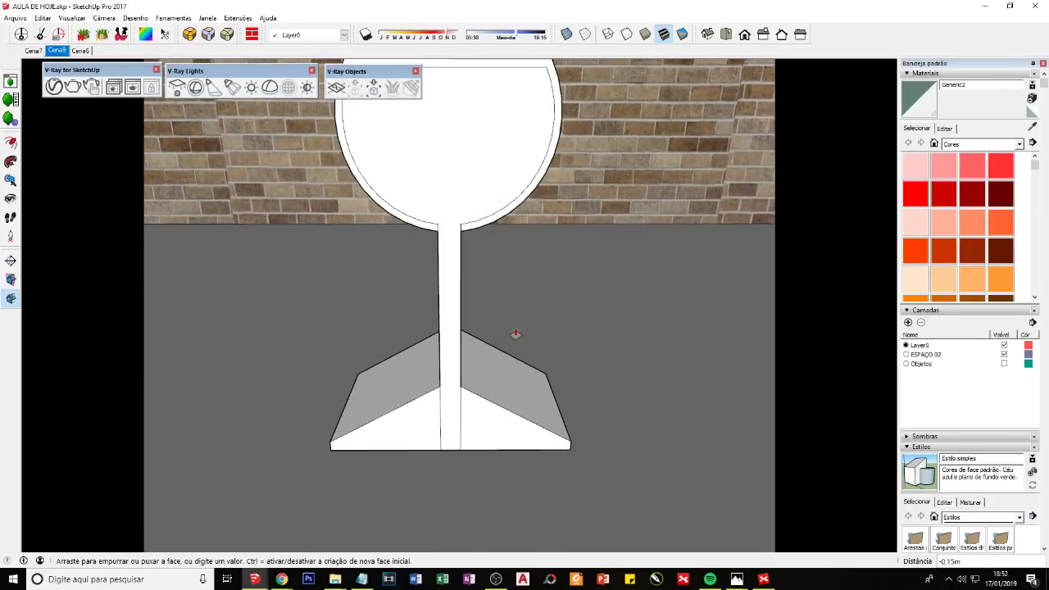
mouse_move(471, 414)
middle_down()
mouse_move(477, 216)
mouse_move(464, 356)
middle_up()
Step: Draw a line across the top of the glass to close the rim face
key(space)
click(438, 306)
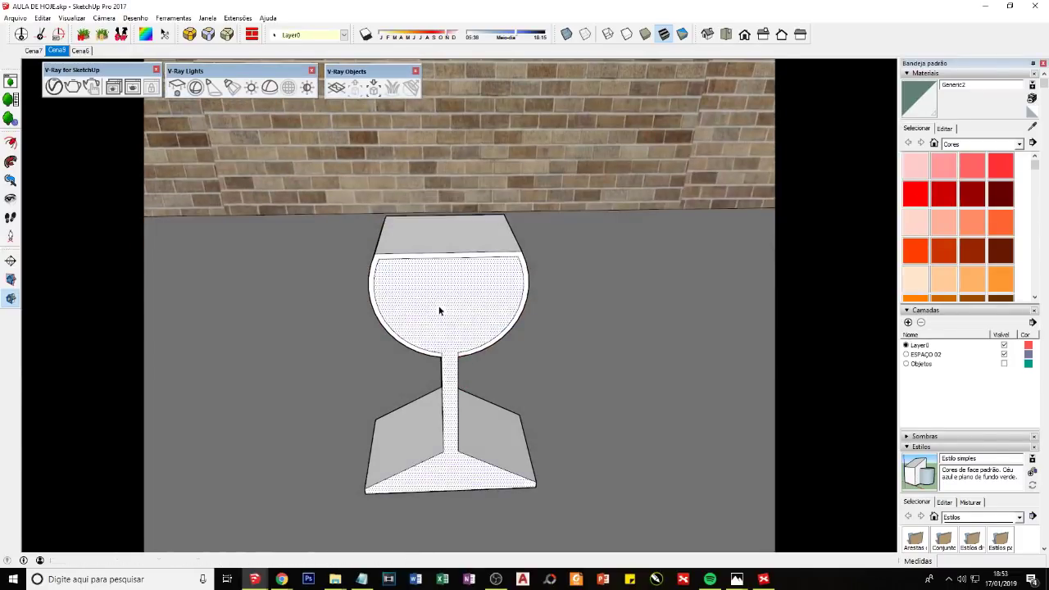
scroll(398, 260, up, 2)
scroll(376, 263, up, 2)
scroll(376, 263, up, 1)
key(l)
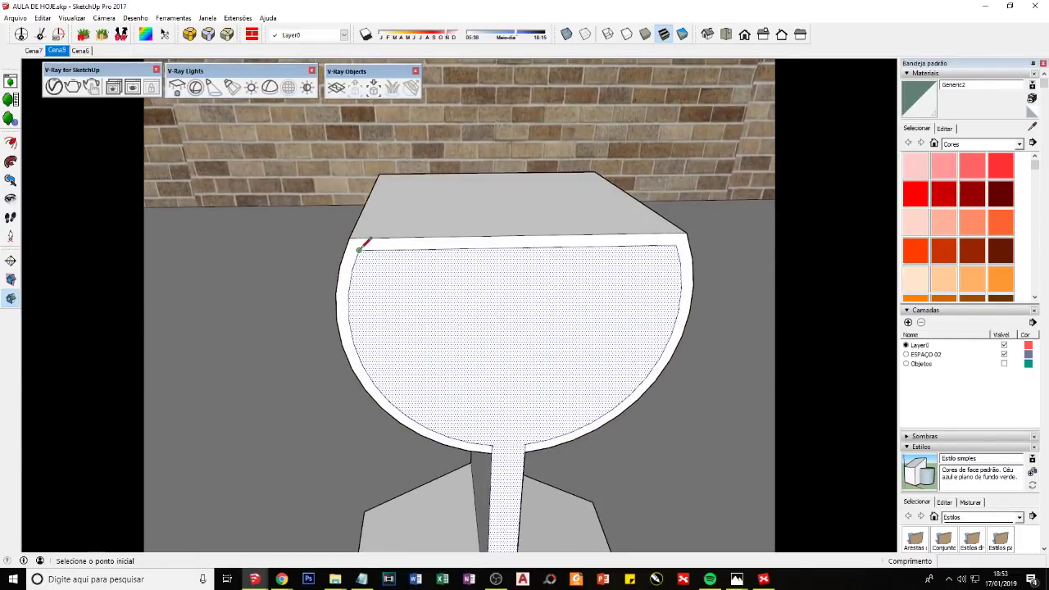
click(363, 239)
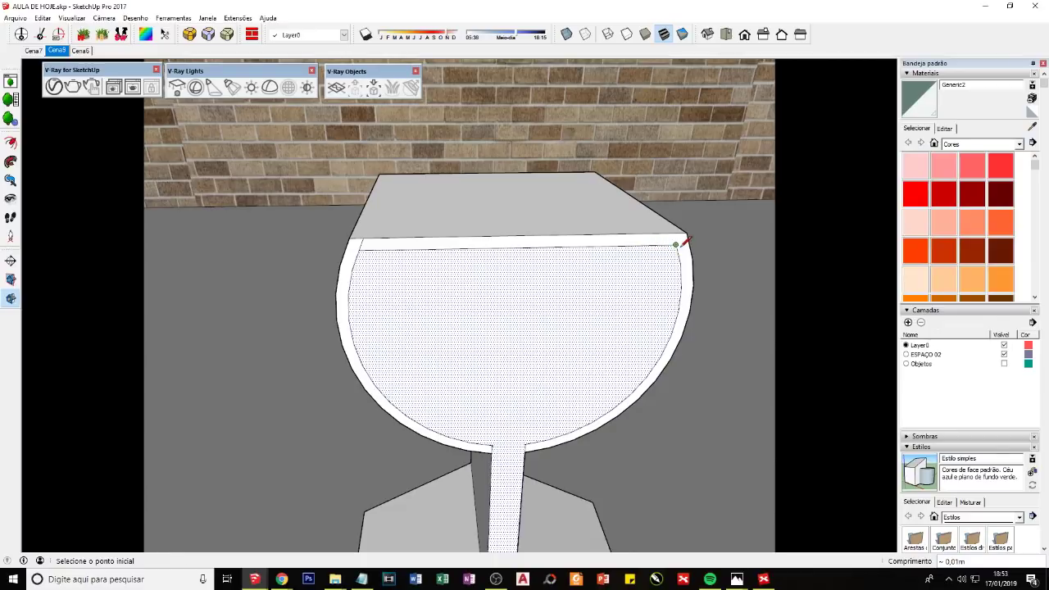
scroll(673, 230, up, 2)
scroll(662, 246, up, 2)
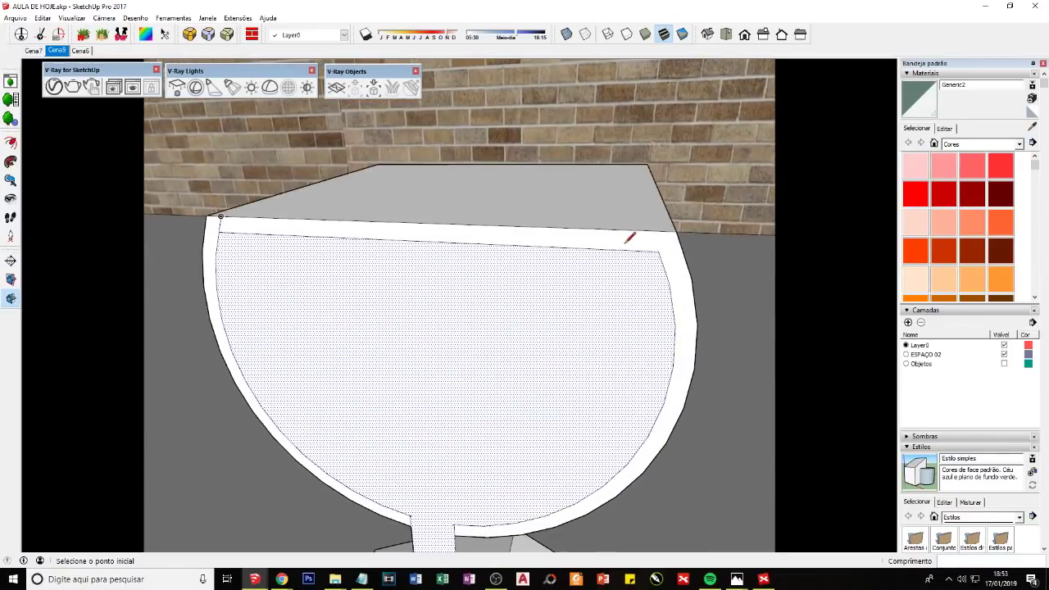
click(656, 236)
key(space)
scroll(492, 297, down, 3)
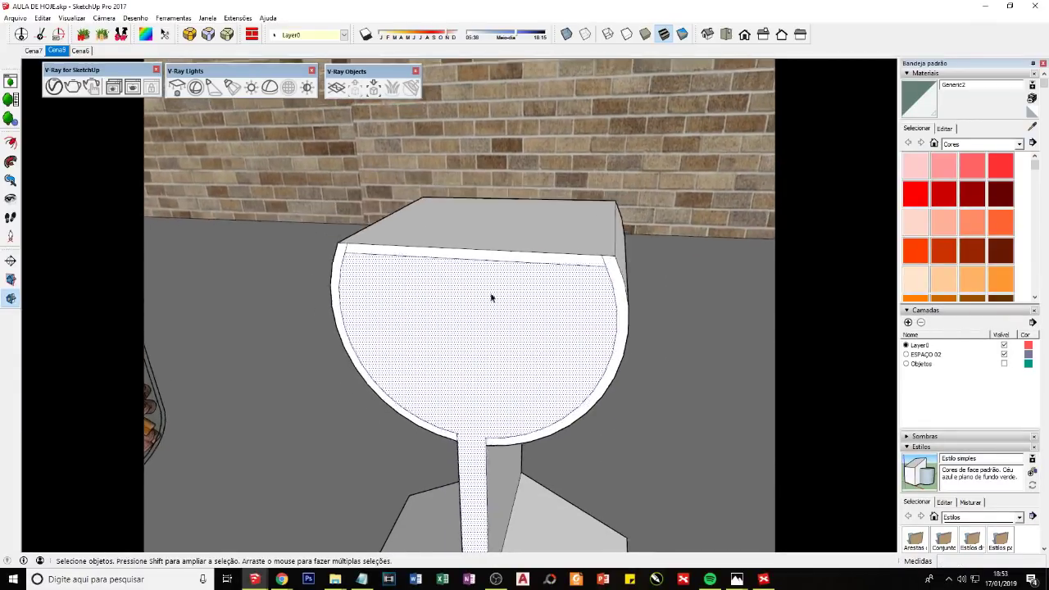
Step: Push the glass's front face back 0.15m
key(p)
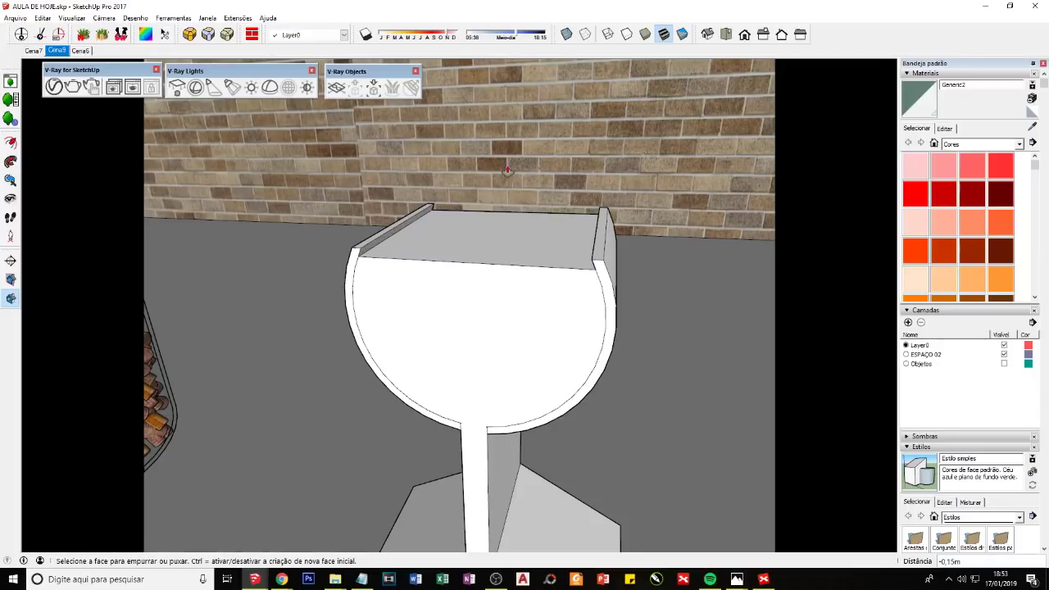
click(424, 342)
click(480, 206)
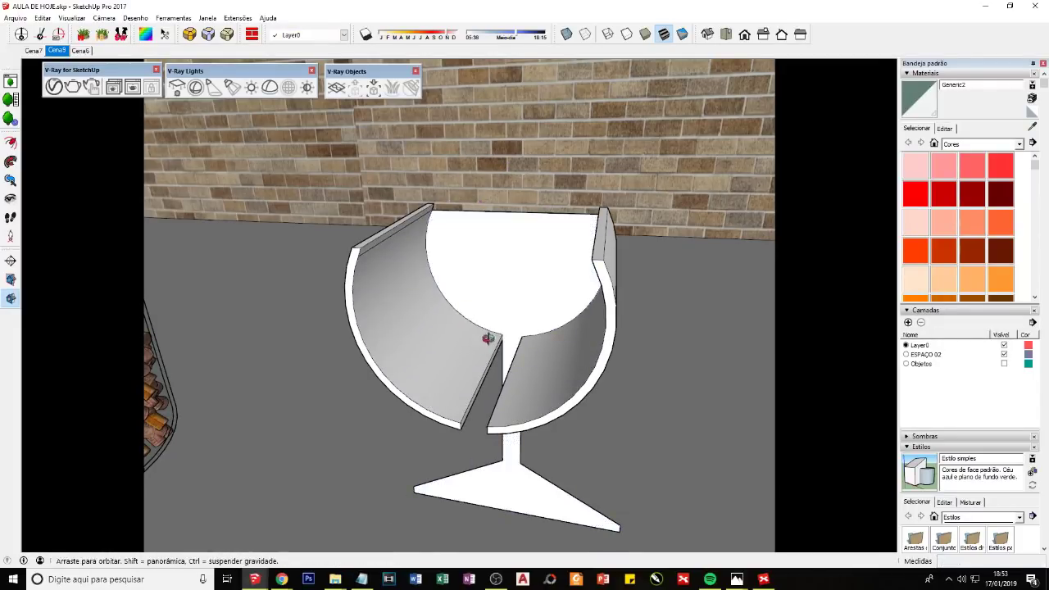
middle_drag(555, 333, 515, 414)
scroll(515, 414, up, 2)
scroll(500, 418, down, 1)
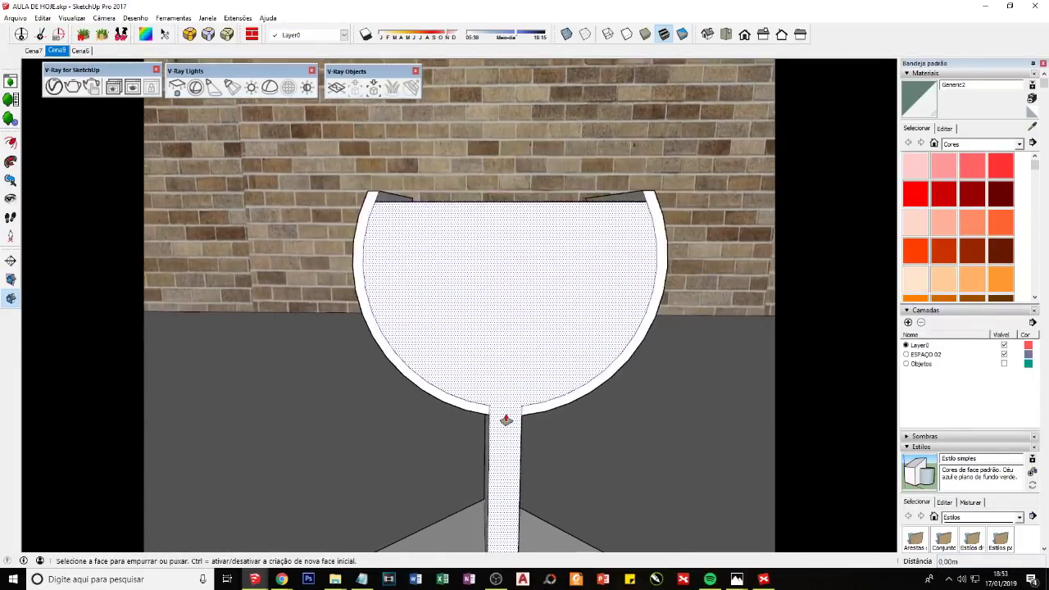
scroll(500, 418, down, 2)
key(space)
scroll(502, 414, up, 3)
Step: Draw a line where the bowl meets the stem to close the bowl face
key(l)
click(489, 407)
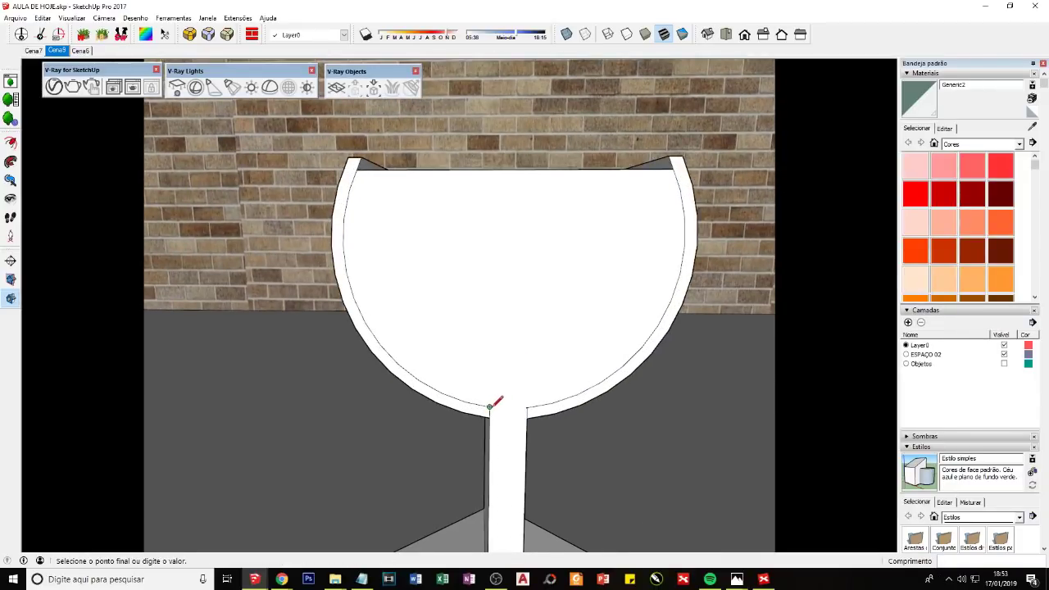
key(space)
click(519, 362)
middle_drag(520, 362, 492, 422)
Step: Push the bowl face back to open the top into a hollow bowl
key(p)
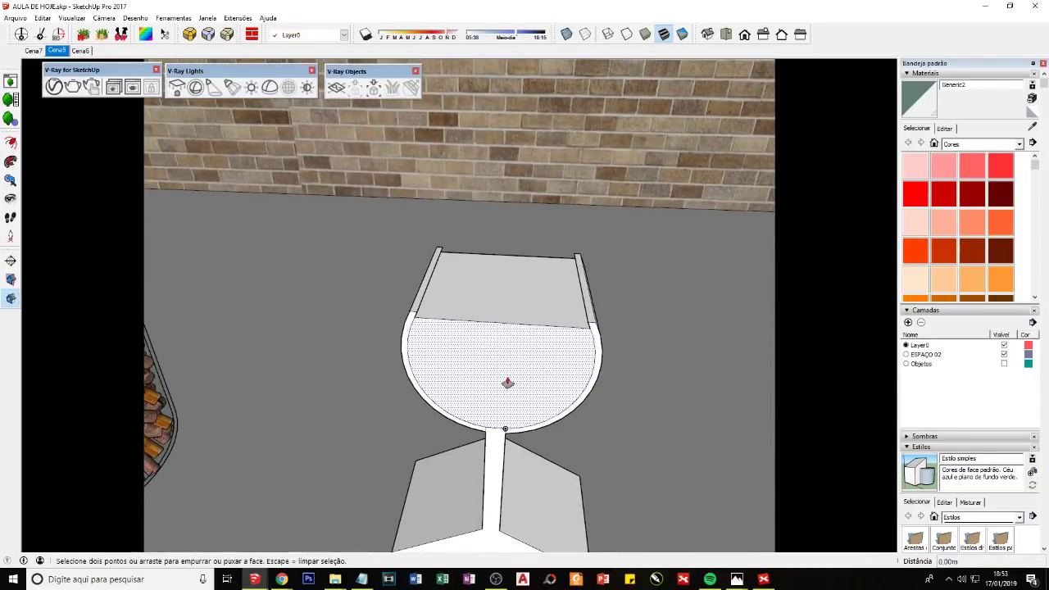
click(505, 382)
click(518, 247)
mouse_move(510, 300)
middle_down()
mouse_move(499, 340)
mouse_move(501, 410)
middle_up()
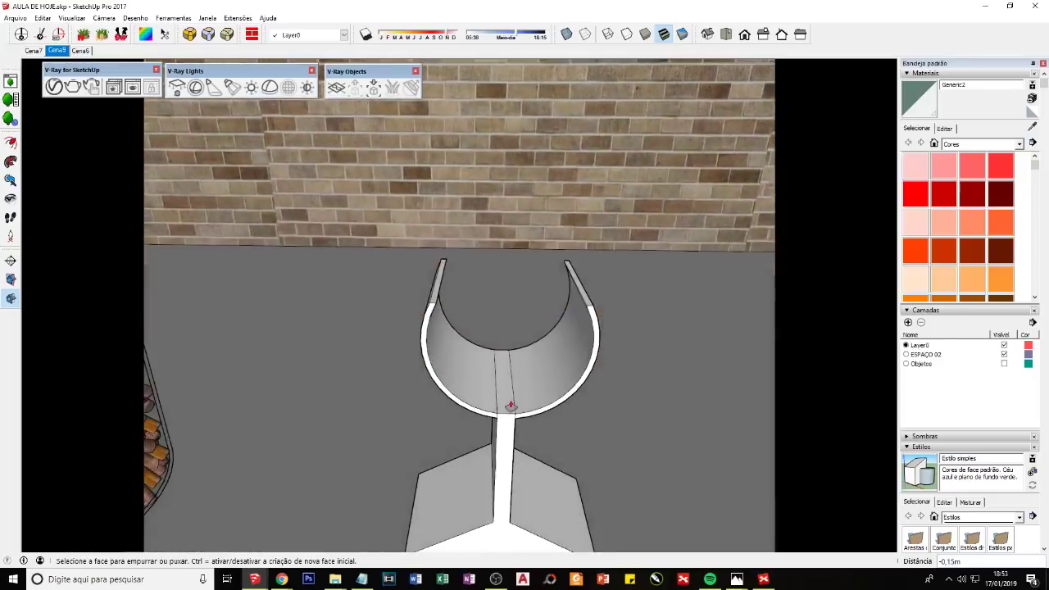
scroll(499, 426, up, 2)
scroll(499, 425, up, 2)
key(e)
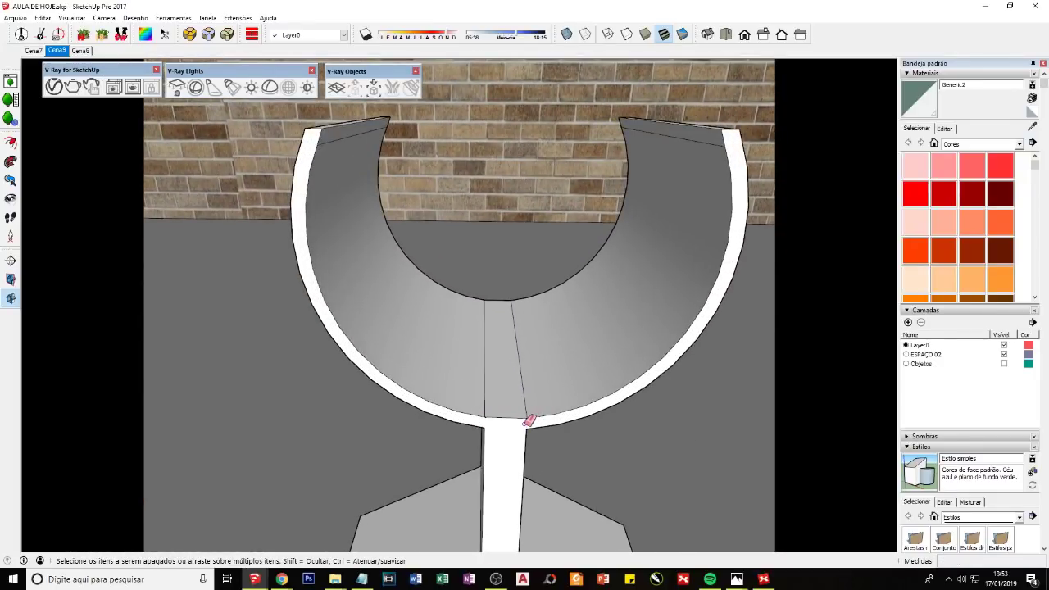
scroll(511, 451, down, 3)
key(space)
Step: Select the goblet's flat front profile and start moving a copy of it
middle_drag(511, 451, 486, 440)
click(492, 441)
scroll(501, 443, down, 1)
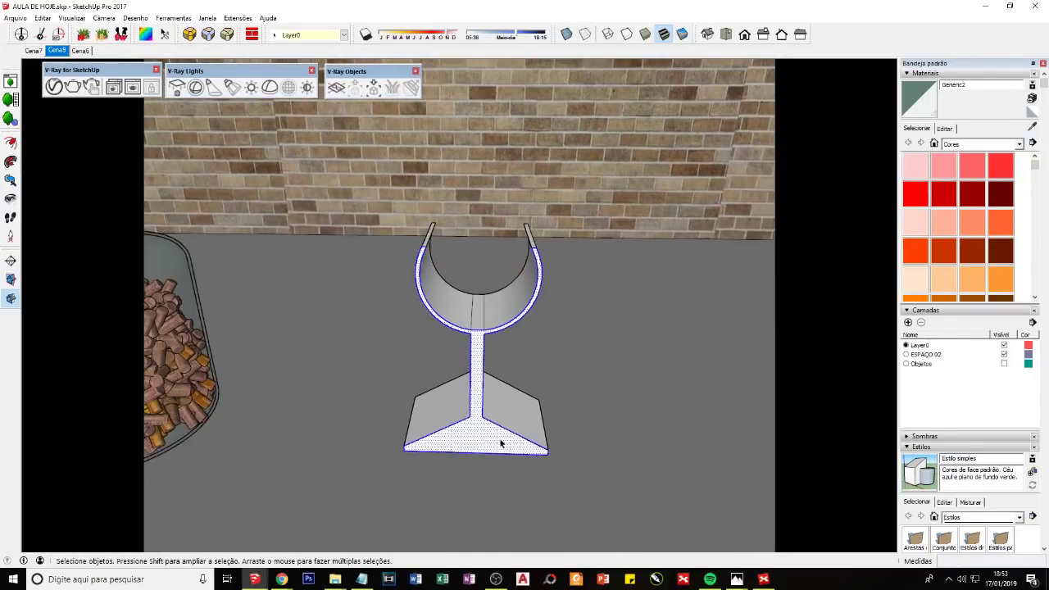
scroll(501, 444, down, 1)
key(m)
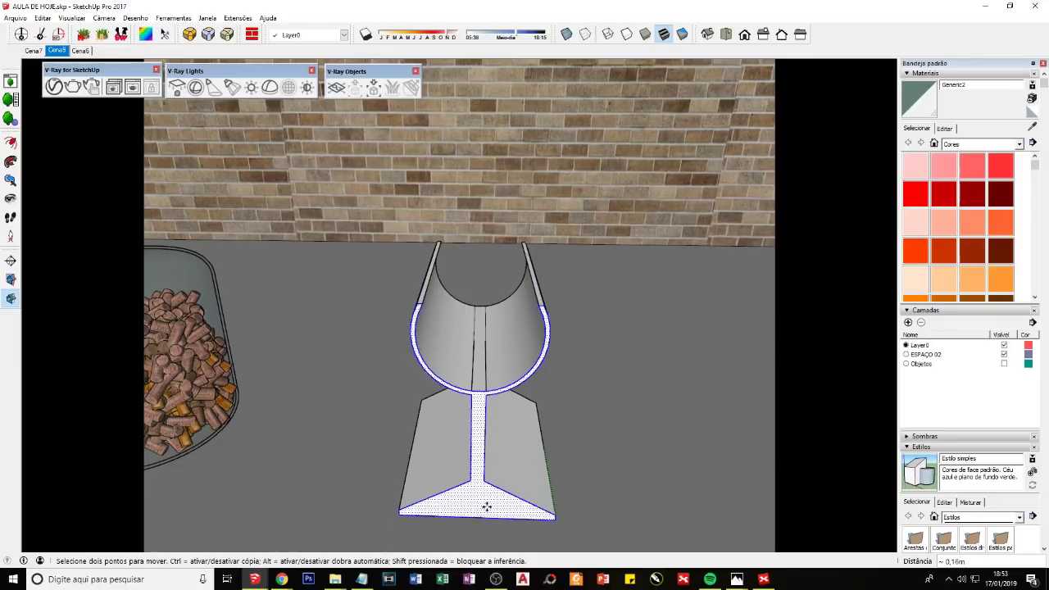
click(487, 501)
middle_drag(558, 483, 592, 447)
Step: Place the profile copy to the right and delete the original 3D glass
click(591, 446)
key(space)
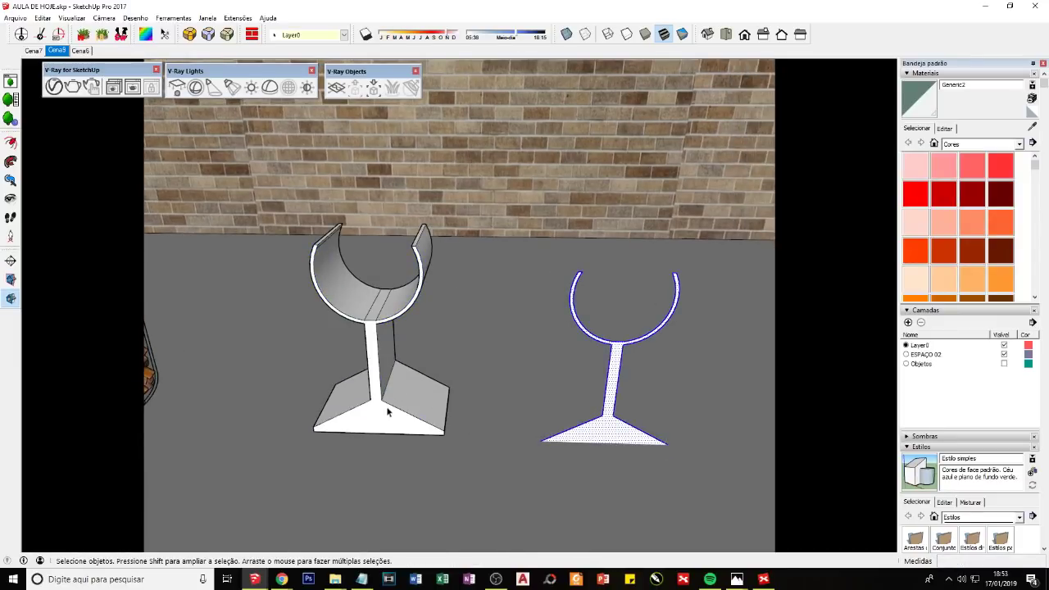
click(388, 413)
key(Delete)
scroll(606, 420, up, 3)
Step: Shift the flat goblet profile upward
key(l)
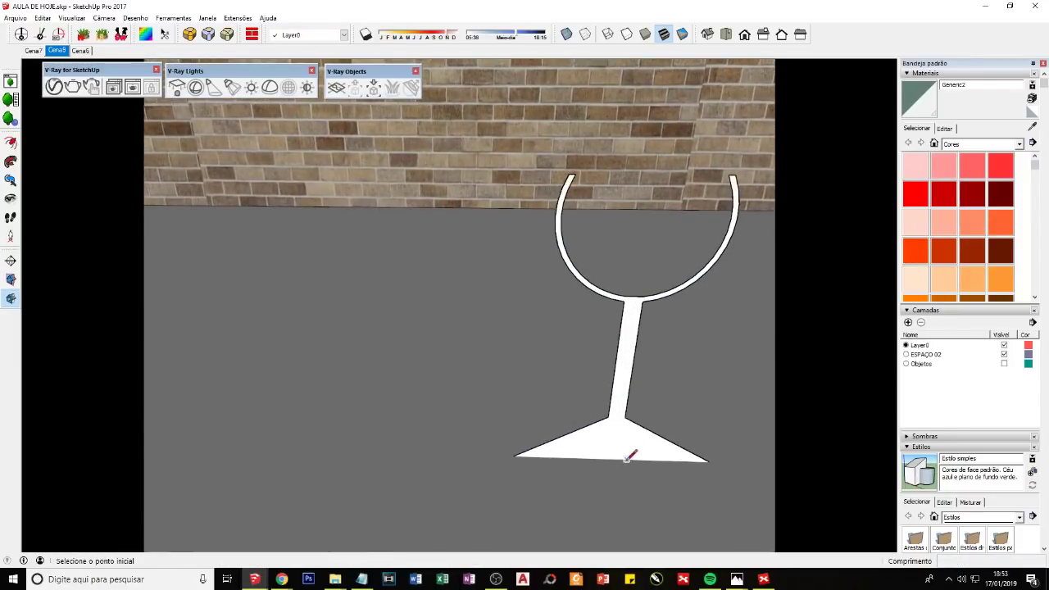
key(space)
double_click(614, 453)
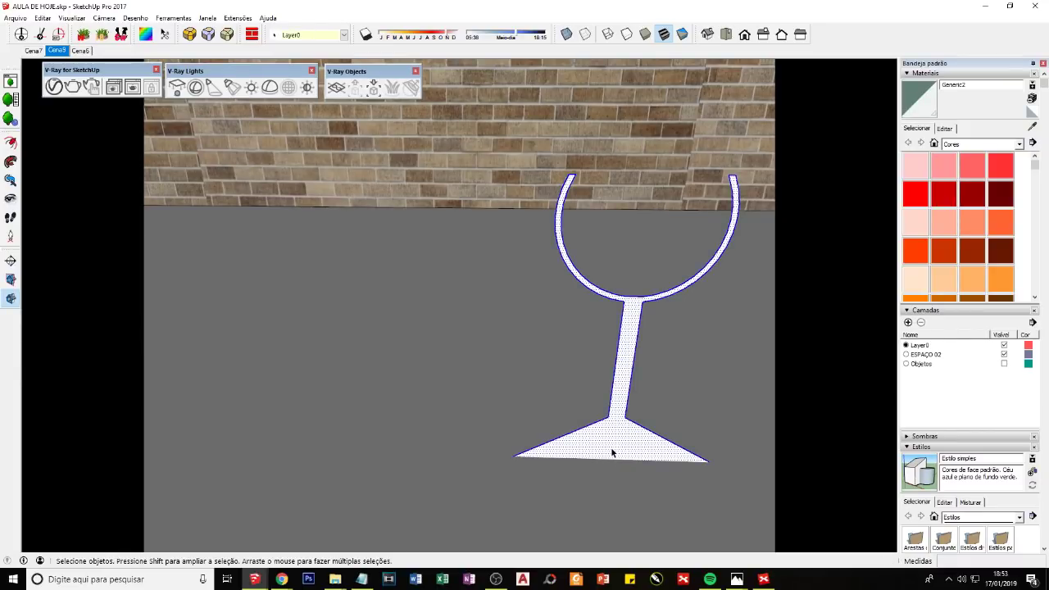
key(m)
drag(612, 448, 614, 418)
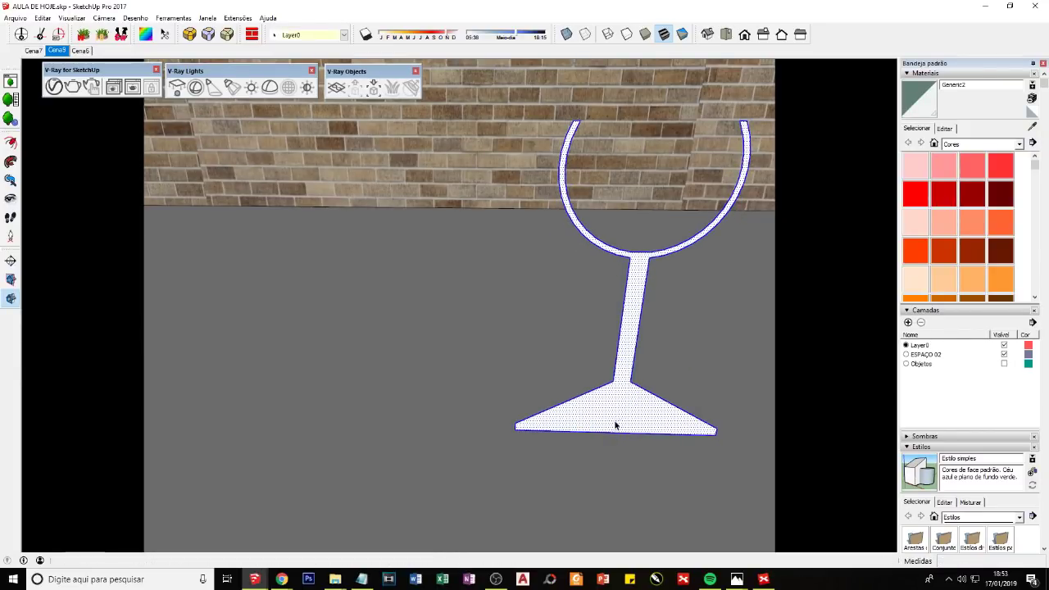
Step: Draw a vertical line from the bowl-stem junction down to the base, splitting the profile
key(l)
click(622, 430)
mouse_move(622, 430)
middle_down()
mouse_move(597, 386)
mouse_move(544, 374)
middle_up()
key(space)
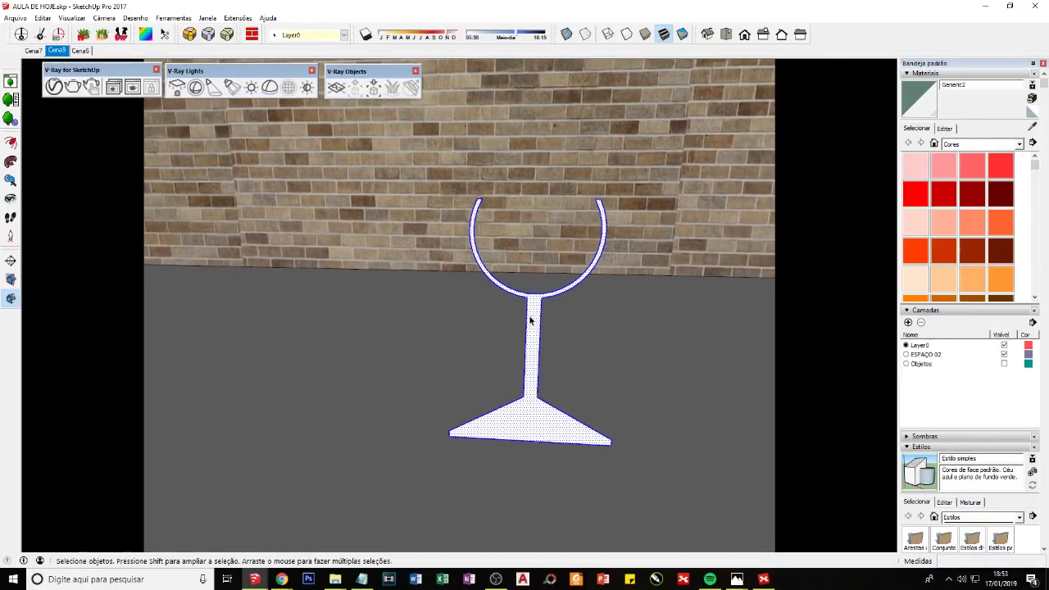
scroll(536, 323, up, 1)
key(l)
click(535, 288)
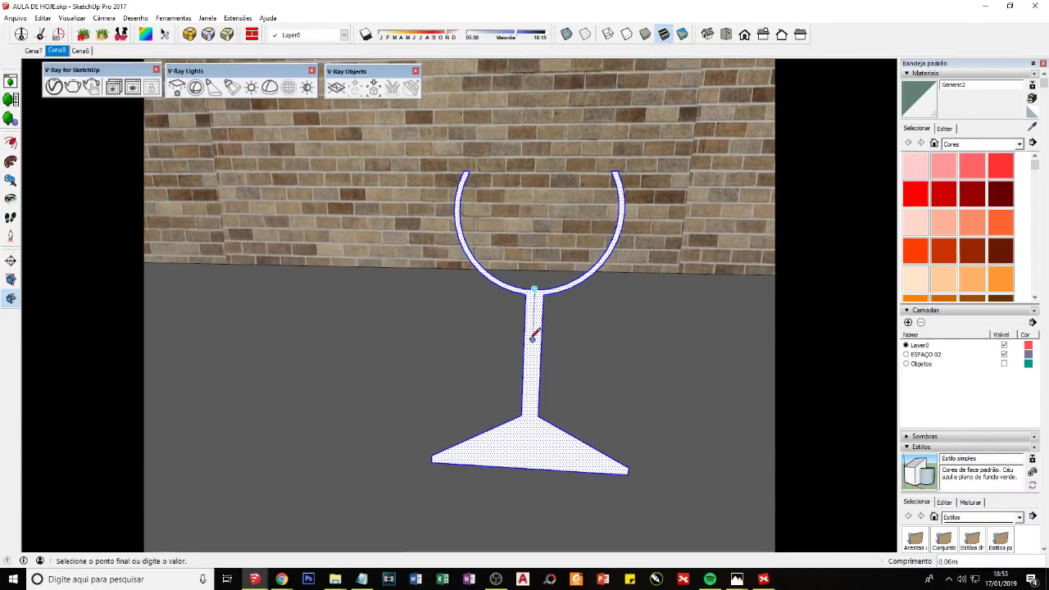
click(530, 468)
key(space)
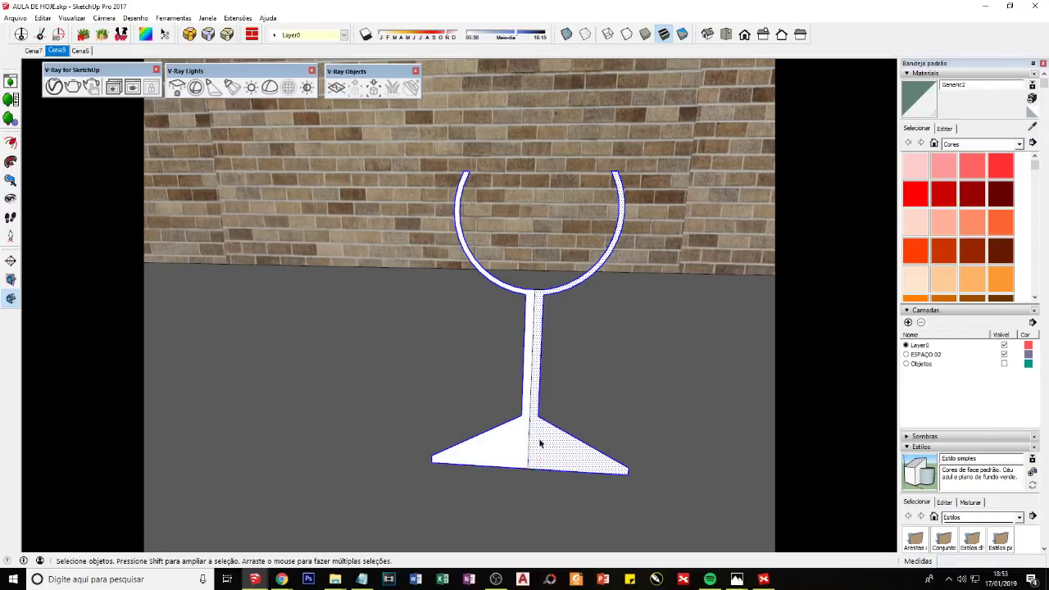
Step: Delete the right half of the goblet profile
scroll(595, 492, down, 1)
middle_drag(553, 291, 573, 358)
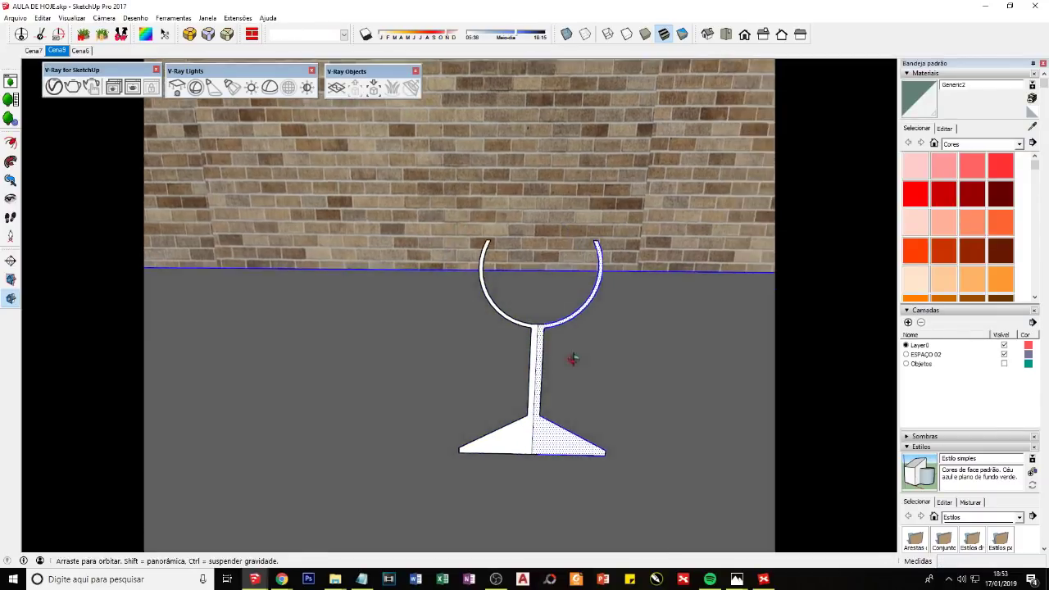
middle_drag(541, 422, 529, 428)
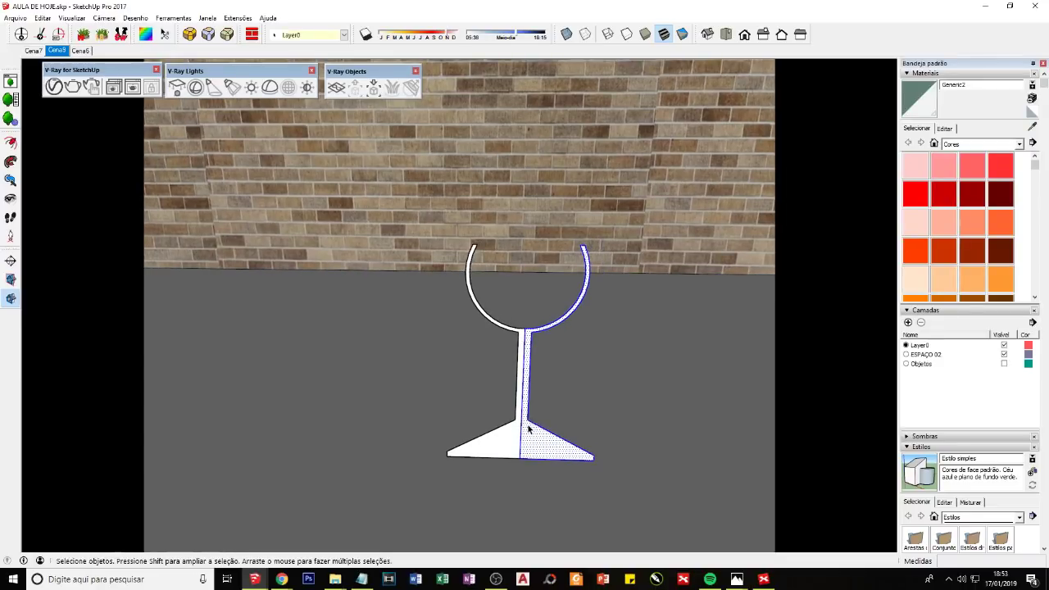
key(Delete)
Step: Close the left half-profile with a line from the base to the arc end
key(l)
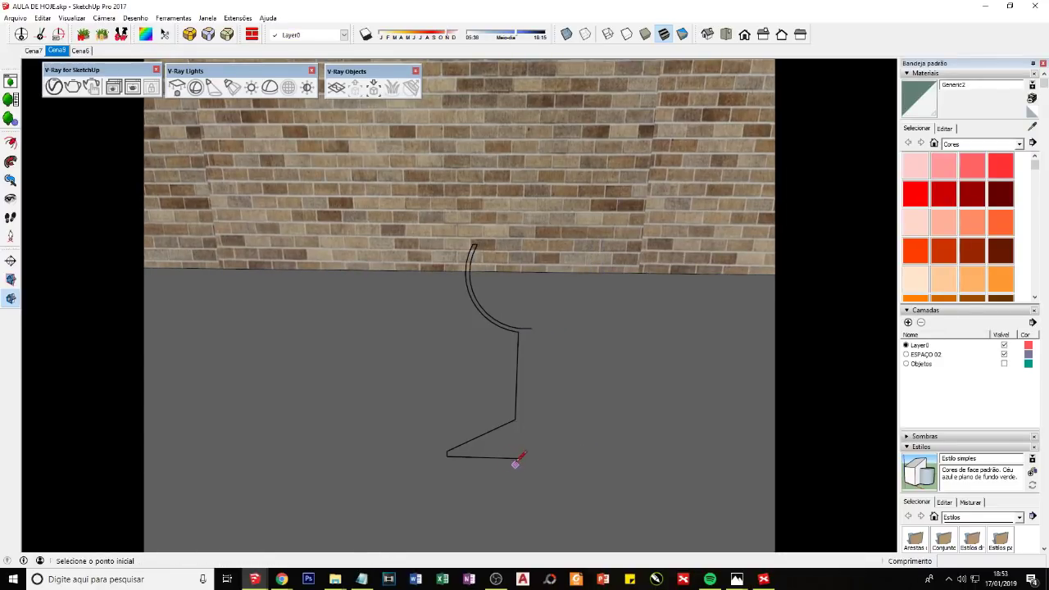
click(520, 458)
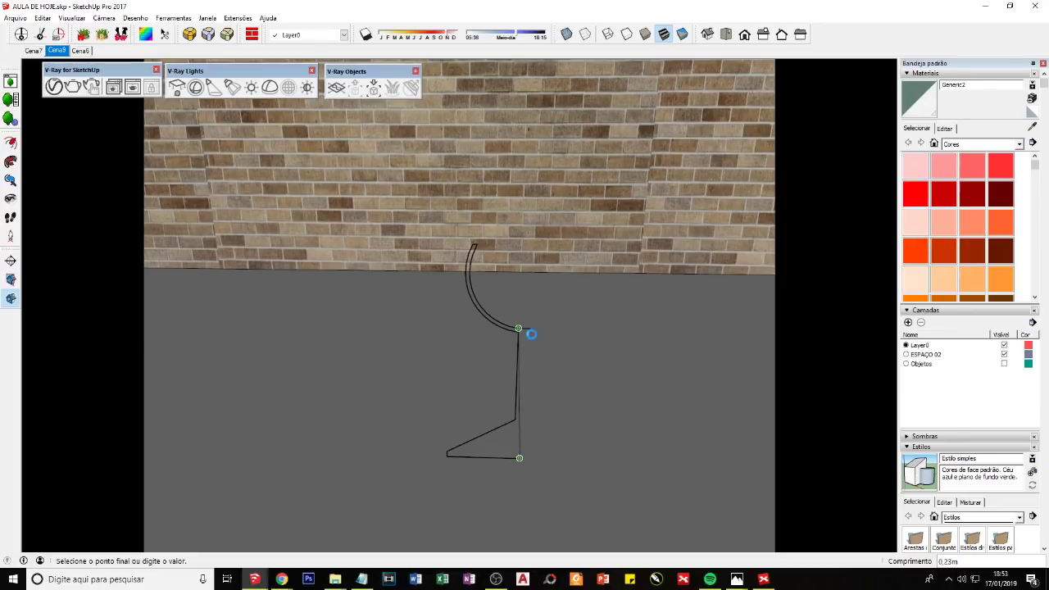
scroll(496, 320, up, 2)
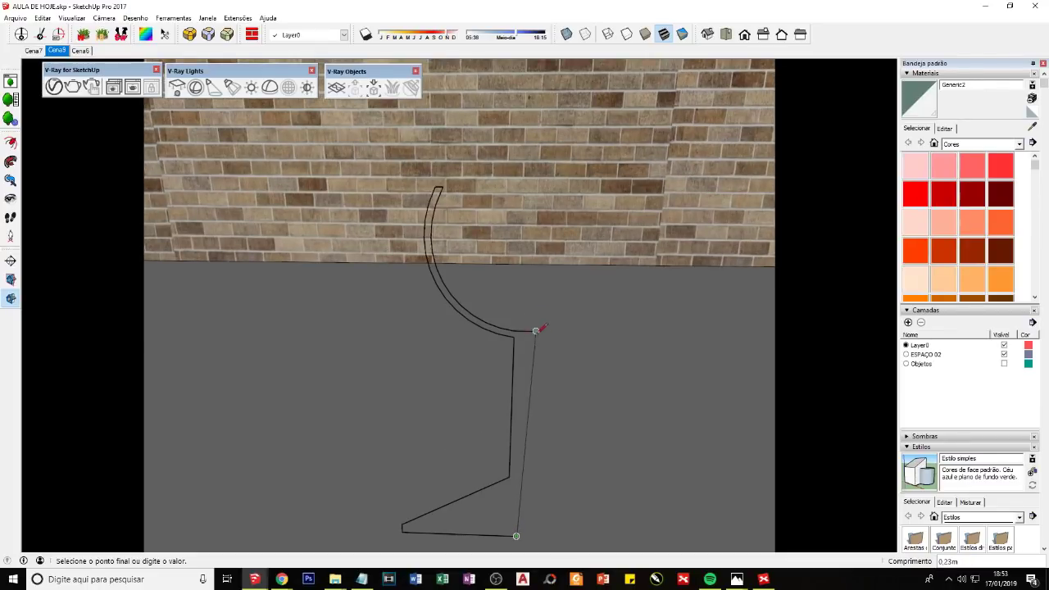
click(525, 330)
key(e)
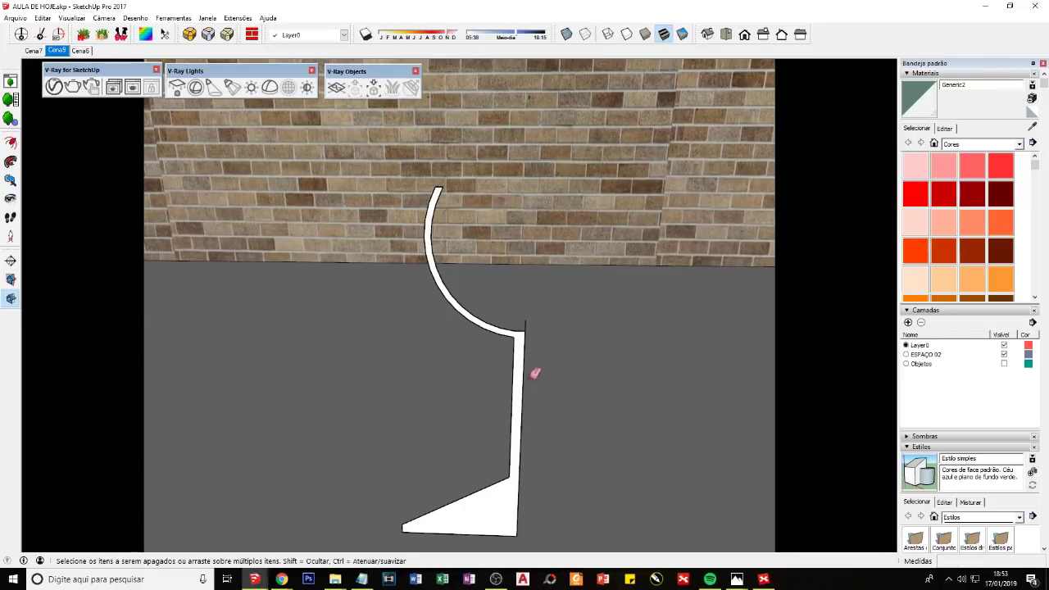
middle_drag(534, 368, 545, 193)
scroll(545, 193, down, 2)
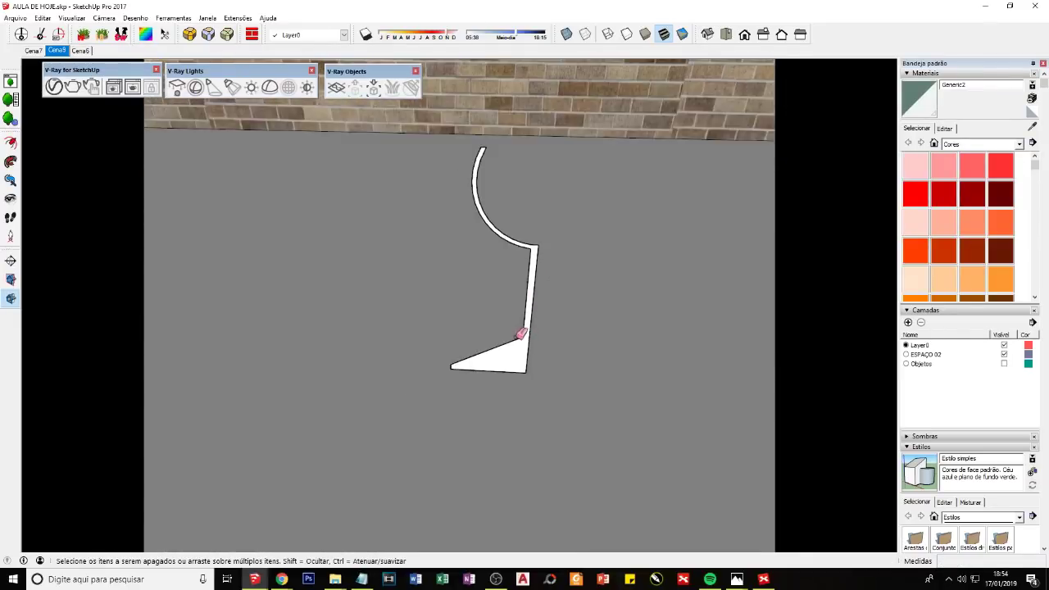
mouse_move(519, 335)
middle_down()
mouse_move(506, 284)
mouse_move(484, 330)
middle_up()
key(space)
Step: Move the half-profile face upward
double_click(507, 285)
key(m)
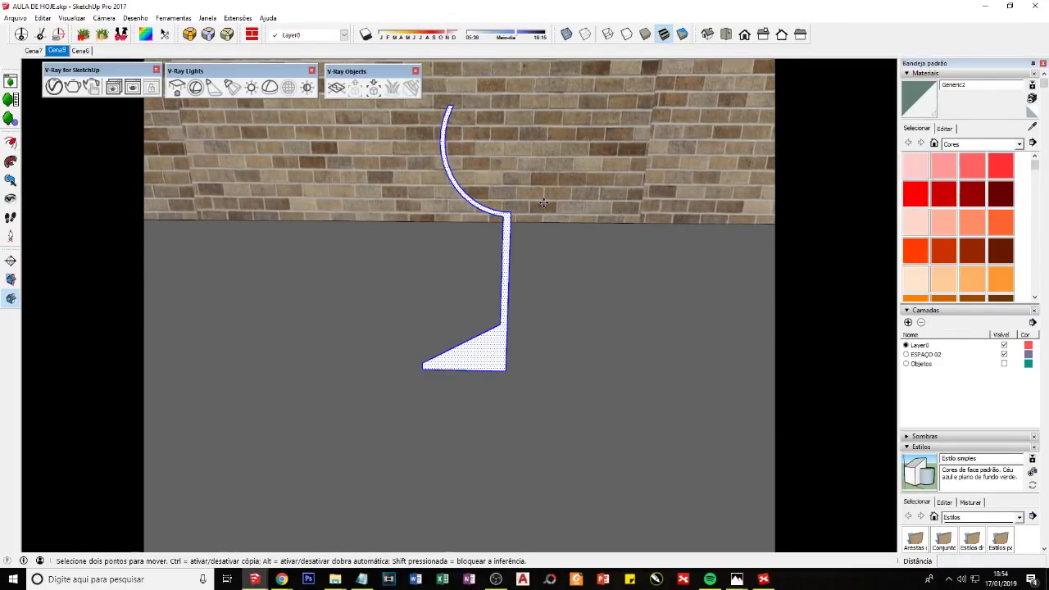
drag(543, 202, 518, 270)
key(space)
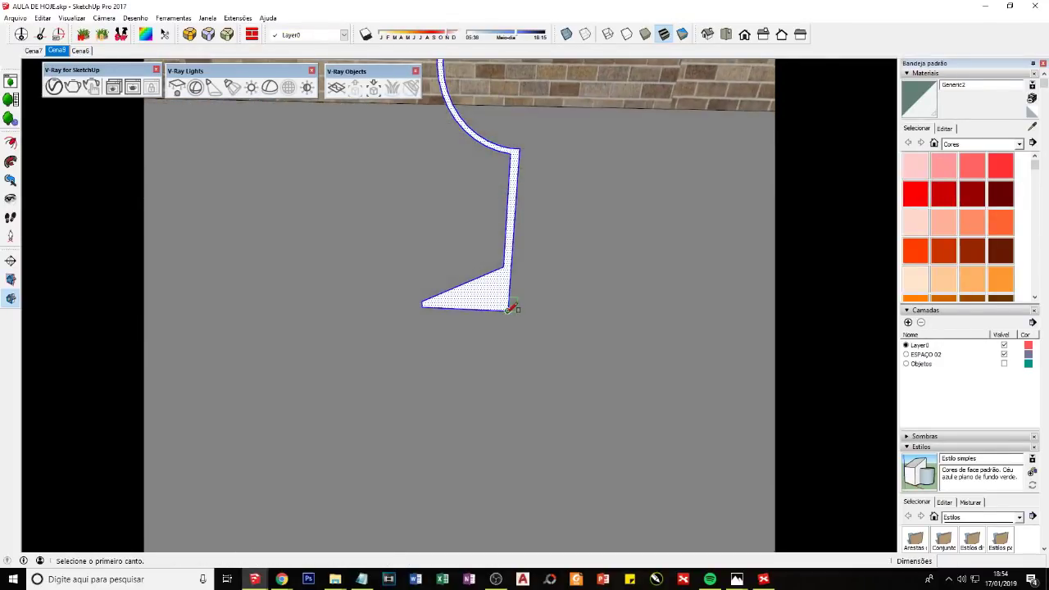
middle_drag(510, 308, 486, 525)
Step: Draw a circle centred at the profile's base as the sweep path
key(c)
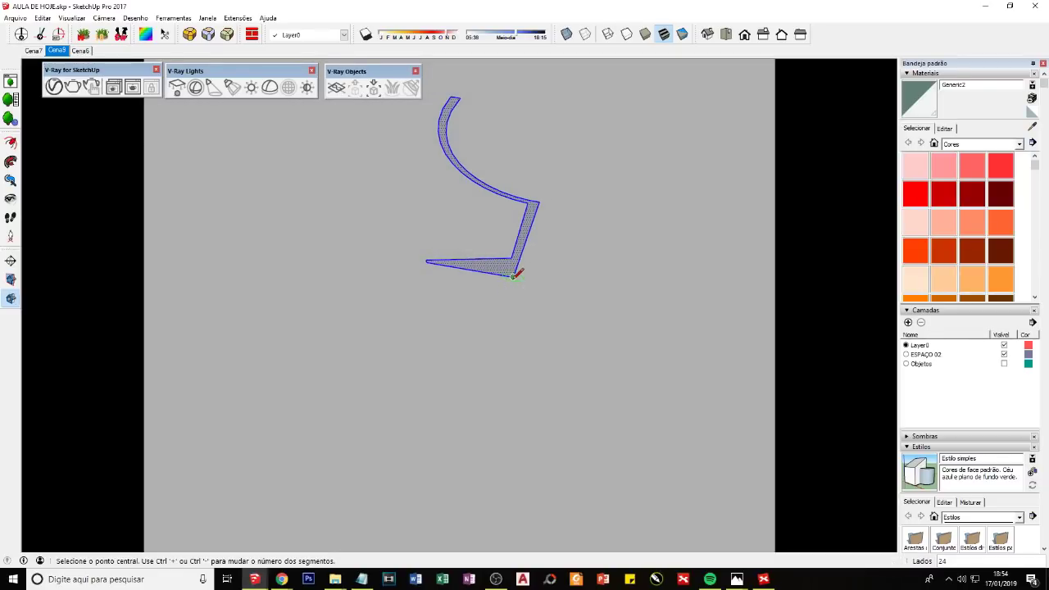
middle_drag(518, 285, 515, 352)
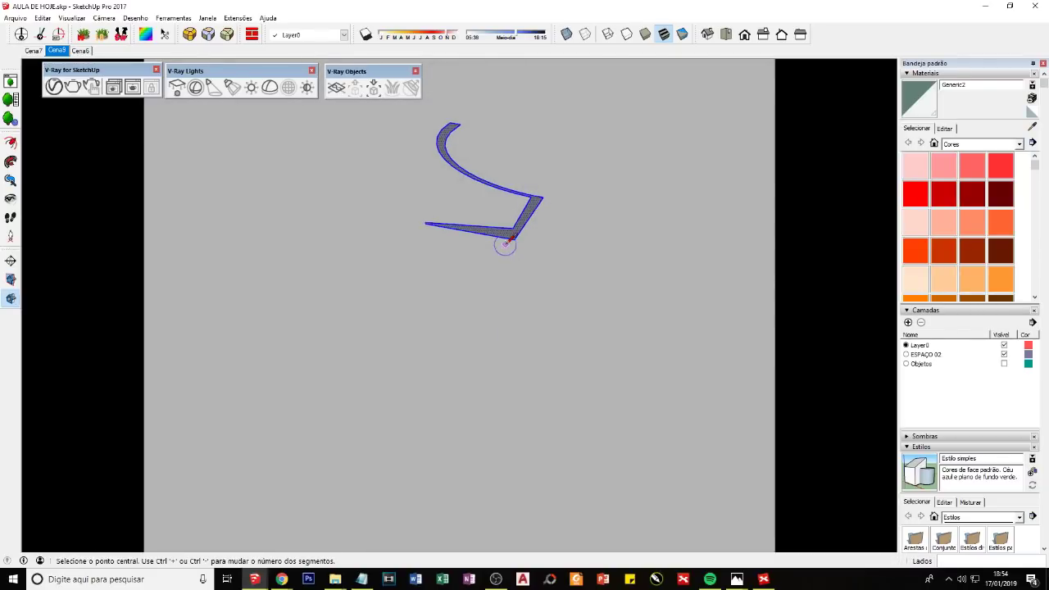
key(Escape)
click(512, 244)
click(627, 281)
mouse_move(628, 281)
middle_down()
mouse_move(520, 215)
mouse_move(551, 280)
middle_up()
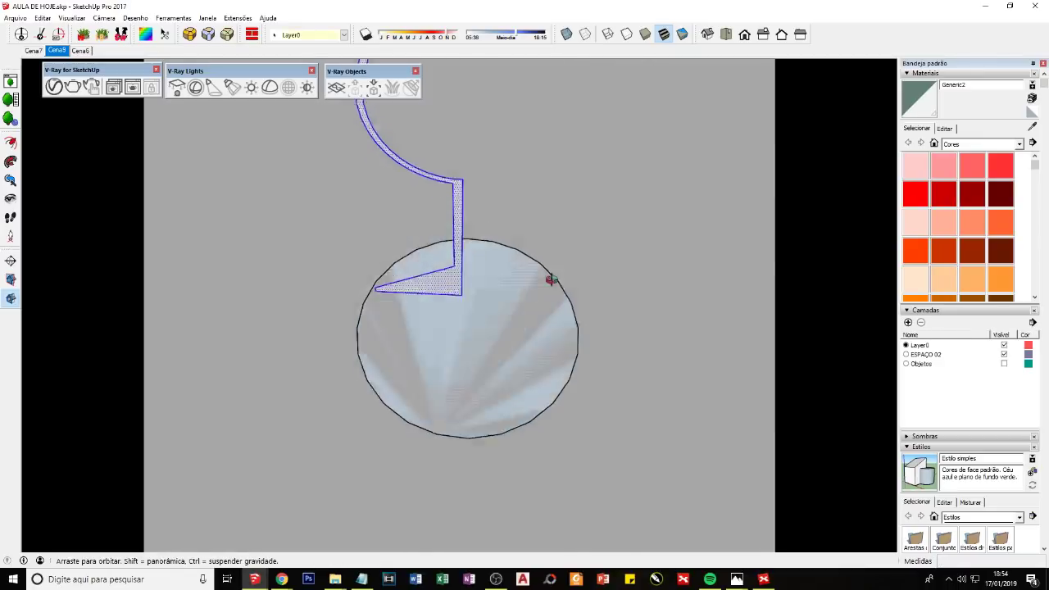
key(space)
Step: Sweep the profile around the circle with Follow Me to form the goblet
click(562, 322)
middle_drag(562, 321, 94, 391)
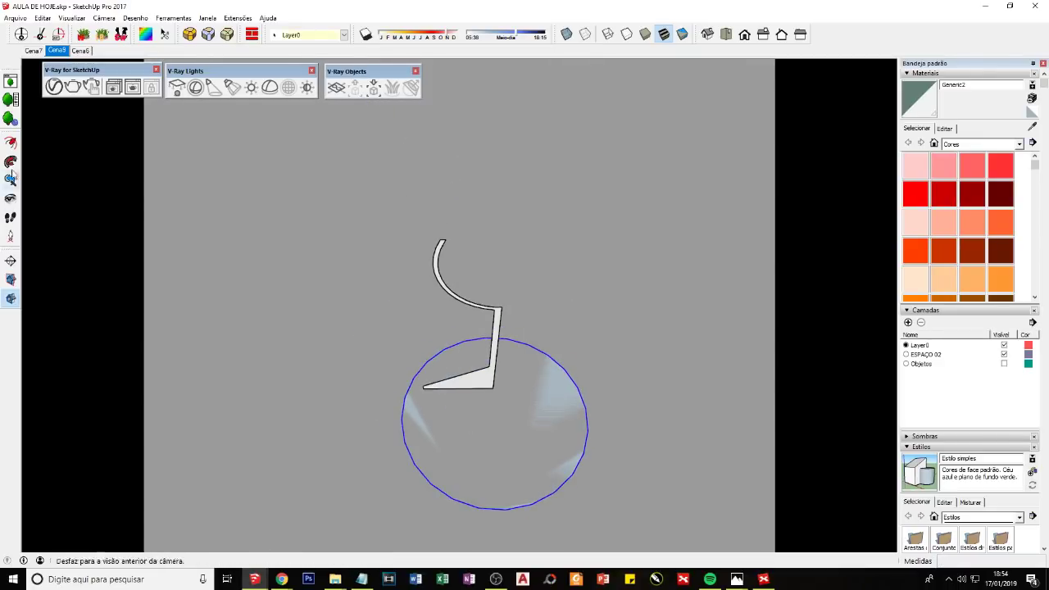
click(14, 159)
click(492, 381)
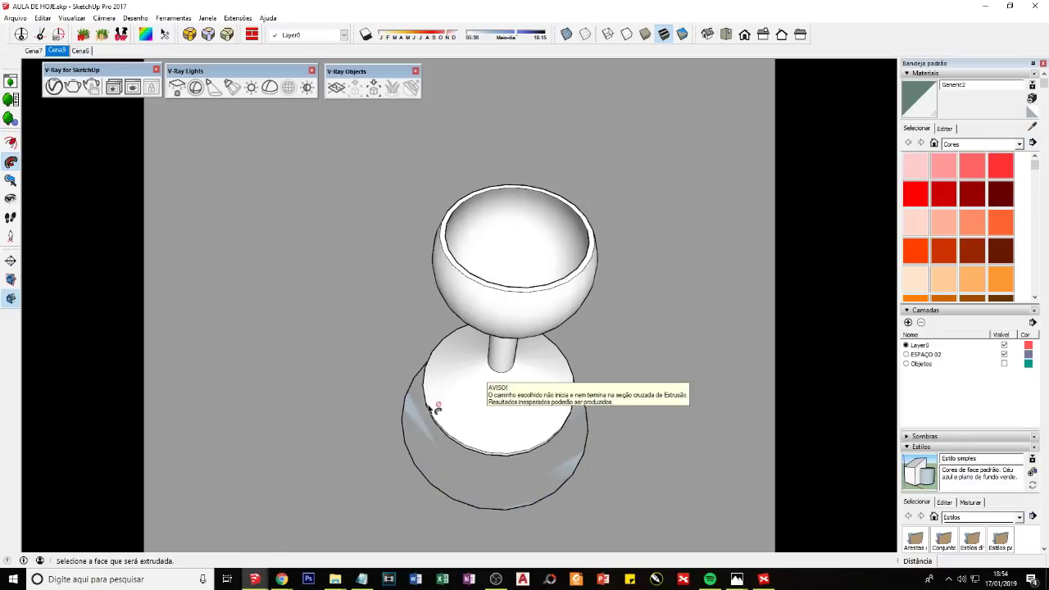
mouse_move(433, 402)
middle_down()
mouse_move(537, 230)
mouse_move(498, 437)
mouse_move(292, 436)
mouse_move(541, 358)
mouse_move(363, 334)
mouse_move(480, 363)
mouse_move(487, 469)
middle_up()
Step: Delete the leftover floor circle and inspect the goblet from above
click(487, 463)
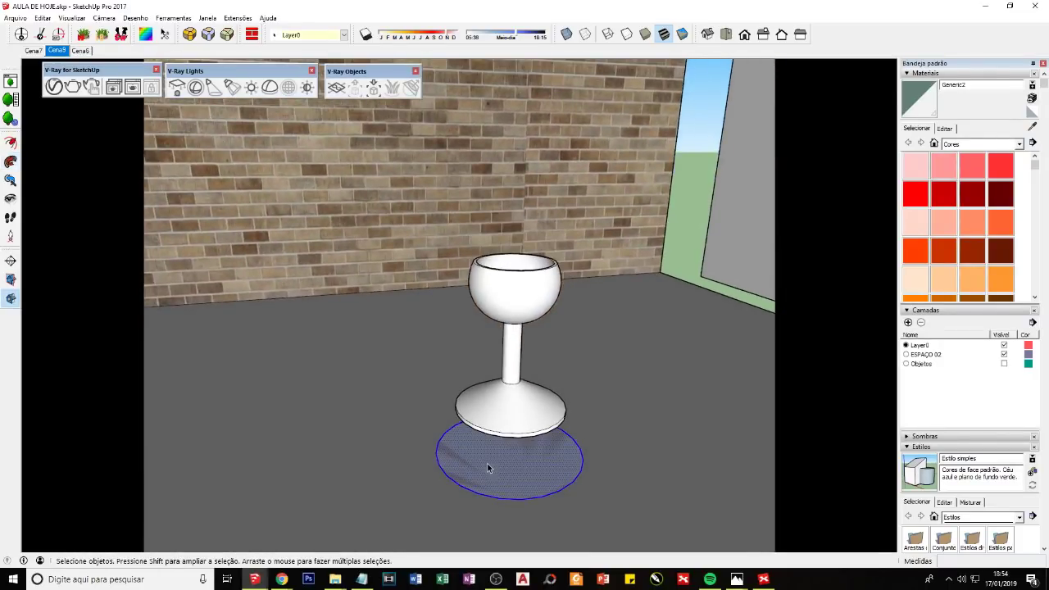
key(Delete)
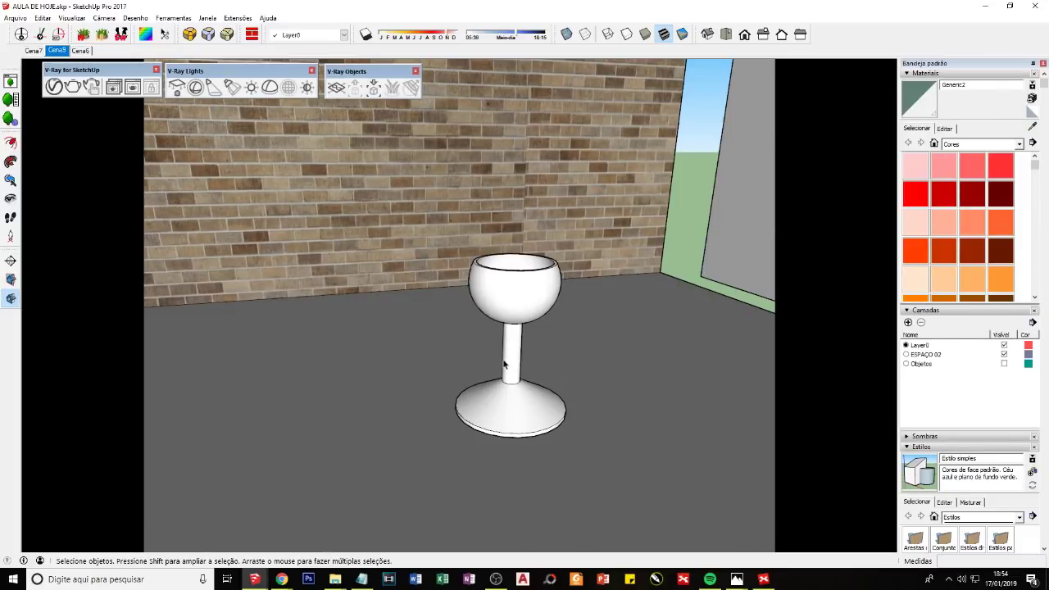
mouse_move(505, 364)
middle_down()
mouse_move(459, 428)
mouse_move(510, 497)
mouse_move(494, 260)
mouse_move(503, 390)
mouse_move(529, 418)
middle_up()
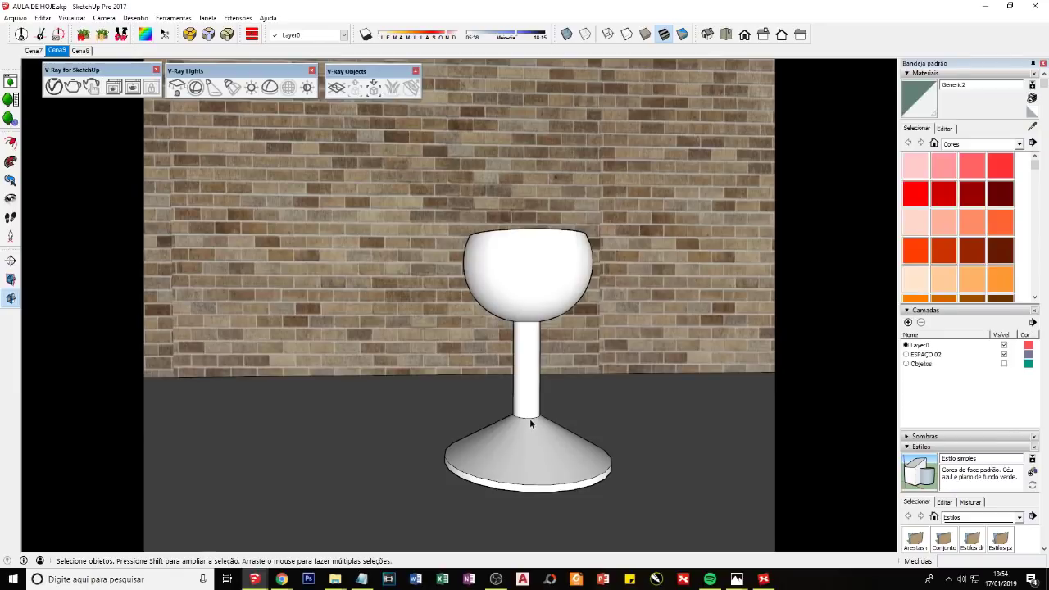
scroll(492, 385, down, 2)
middle_drag(471, 368, 469, 391)
scroll(474, 373, up, 2)
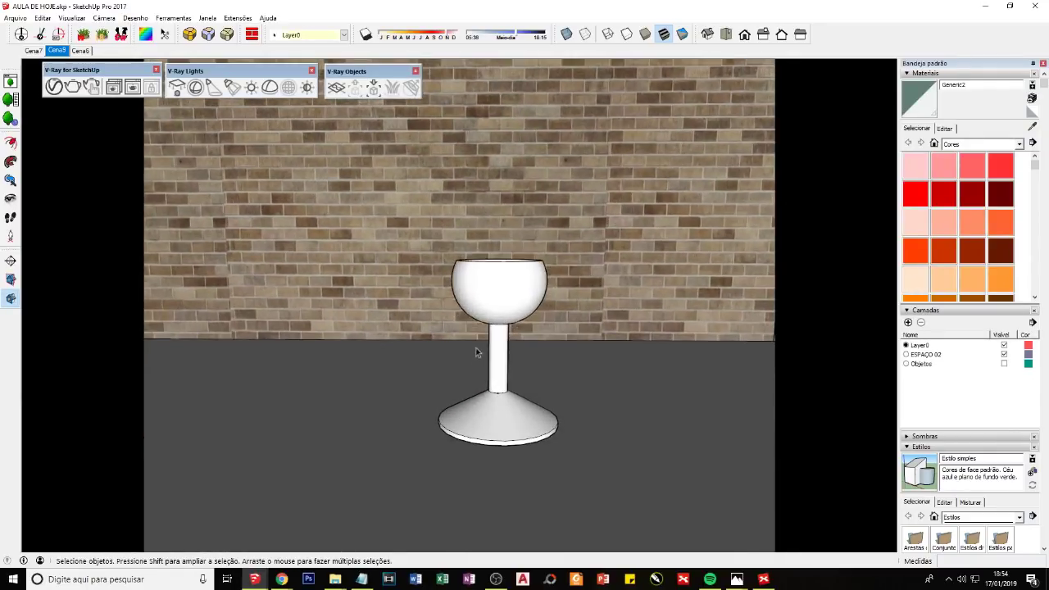
middle_drag(478, 353, 497, 422)
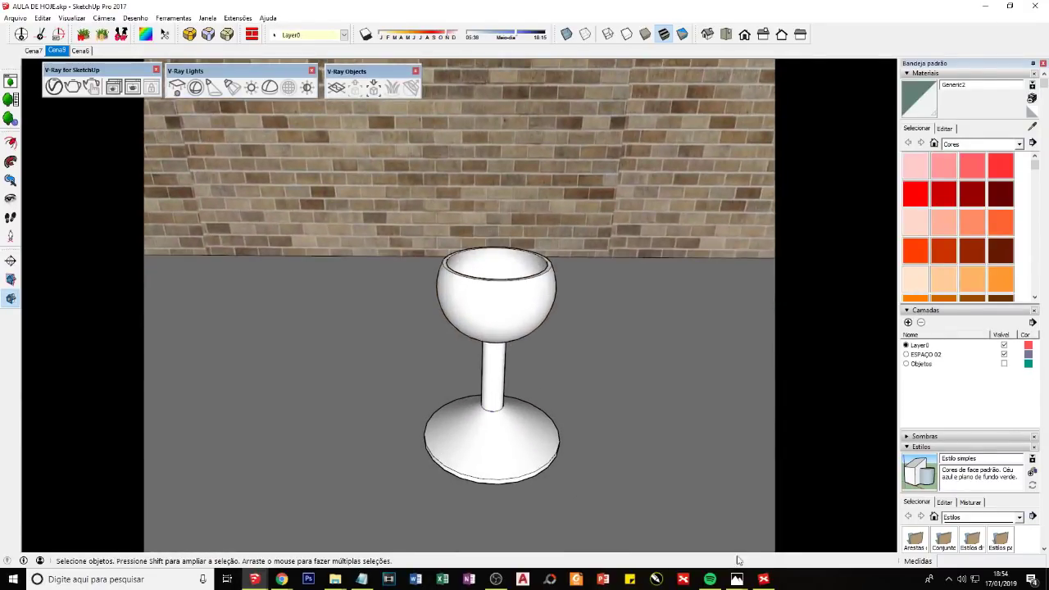
click(763, 579)
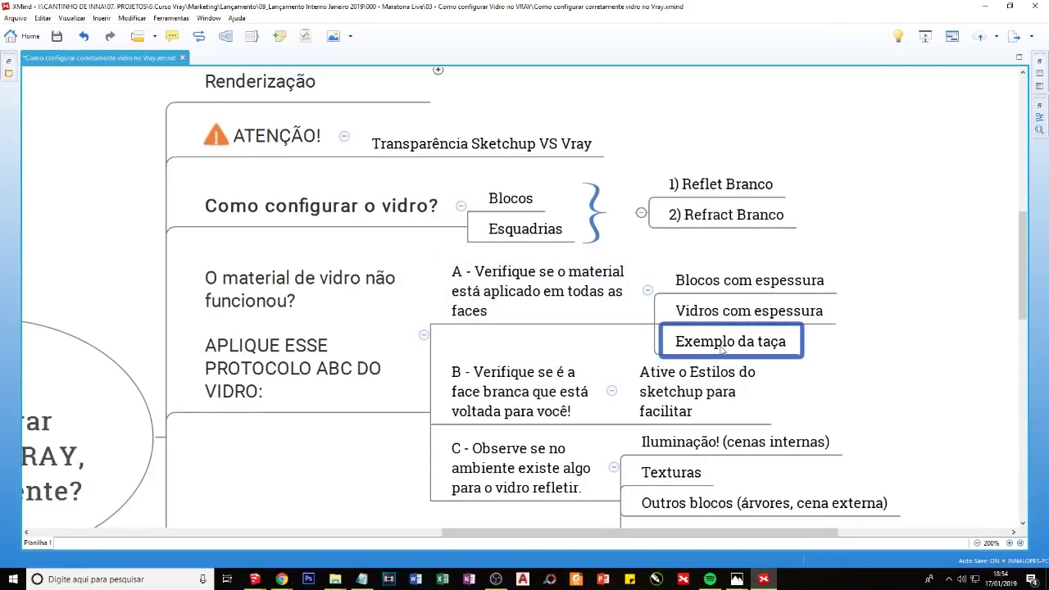
click(711, 316)
click(693, 293)
click(705, 315)
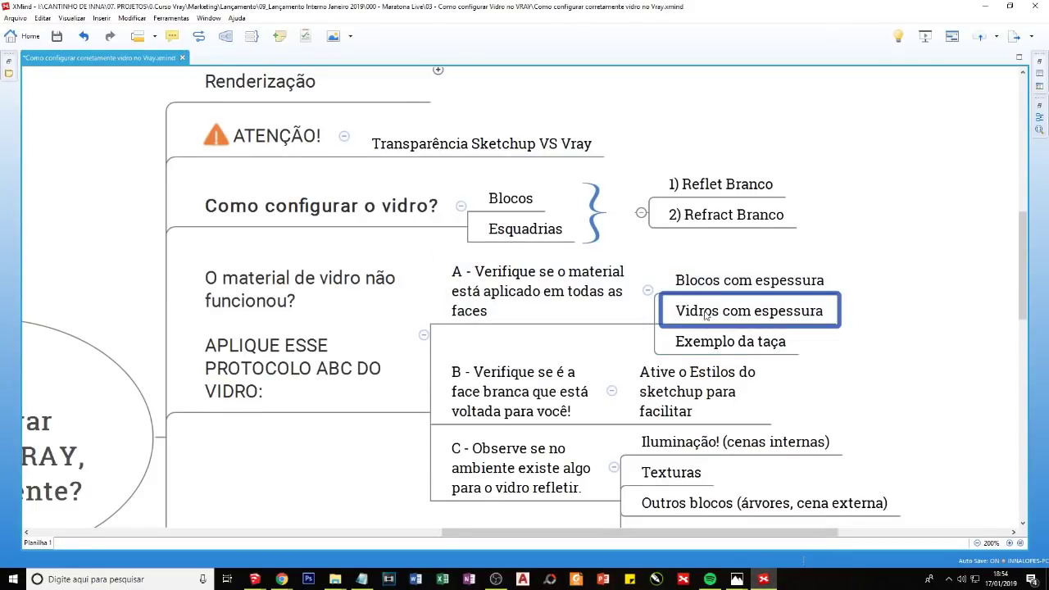
key(alt+Tab)
middle_drag(576, 349, 557, 435)
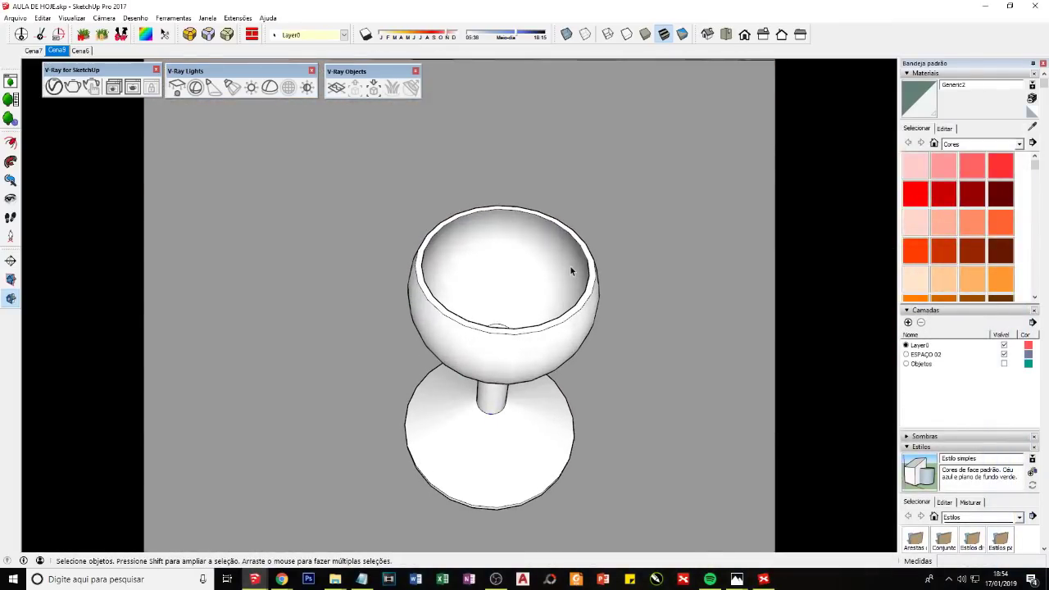
mouse_move(571, 266)
middle_down()
mouse_move(534, 338)
mouse_move(451, 379)
mouse_move(421, 368)
mouse_move(423, 383)
mouse_move(436, 361)
middle_up()
click(412, 369)
scroll(436, 361, up, 2)
scroll(415, 398, down, 3)
middle_drag(415, 398, 459, 366)
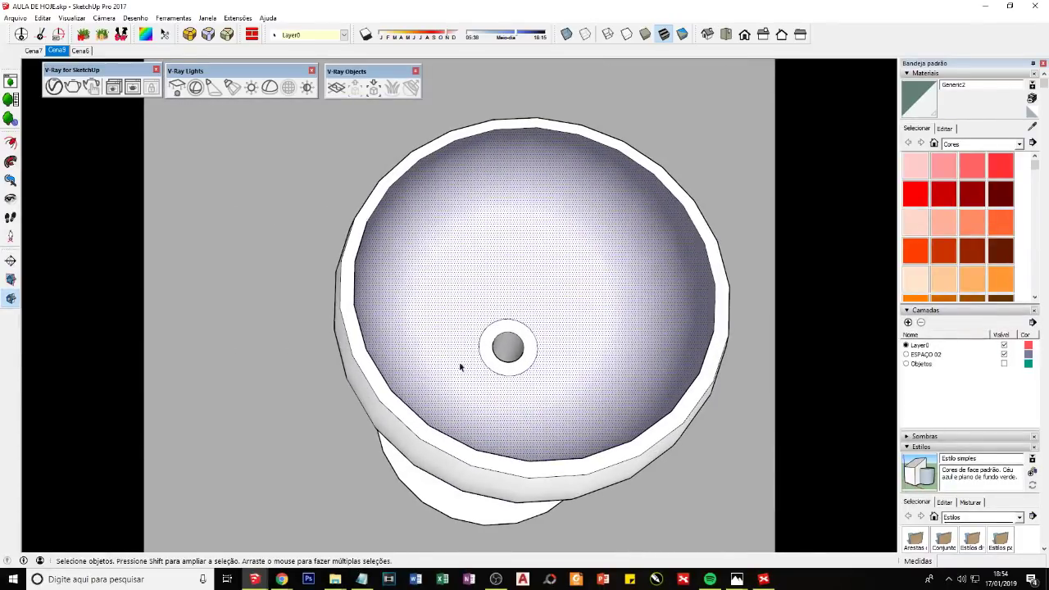
click(353, 367)
middle_drag(363, 370, 265, 227)
scroll(445, 306, up, 2)
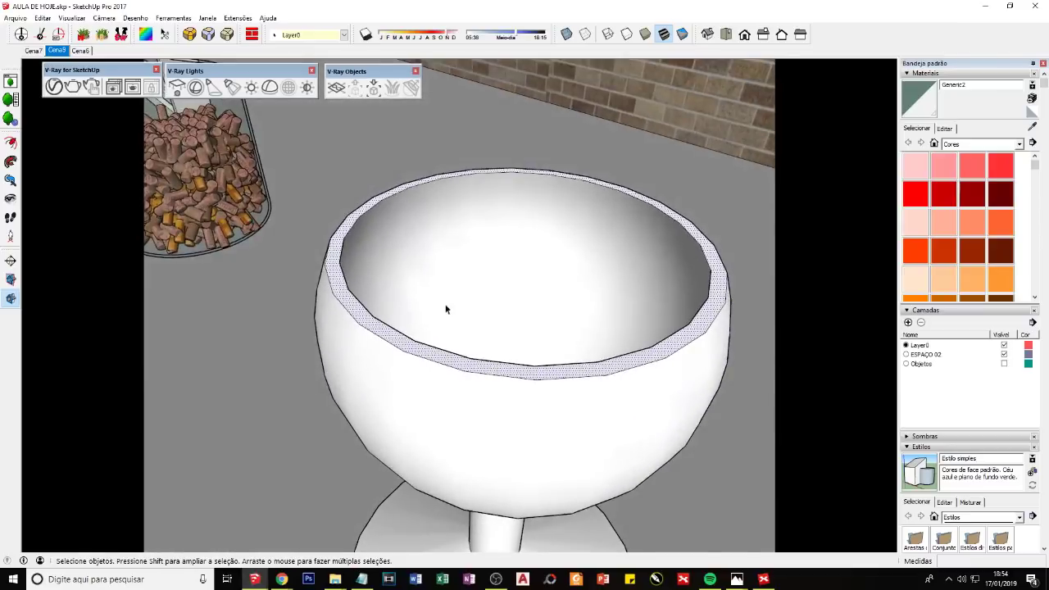
mouse_move(445, 306)
middle_down()
mouse_move(436, 228)
mouse_move(573, 246)
mouse_move(484, 286)
mouse_move(540, 261)
mouse_move(562, 287)
mouse_move(290, 188)
mouse_move(460, 67)
mouse_move(553, 445)
mouse_move(476, 265)
middle_up()
scroll(593, 237, down, 3)
double_click(539, 259)
triple_click(535, 246)
scroll(562, 287, up, 2)
scroll(562, 287, up, 2)
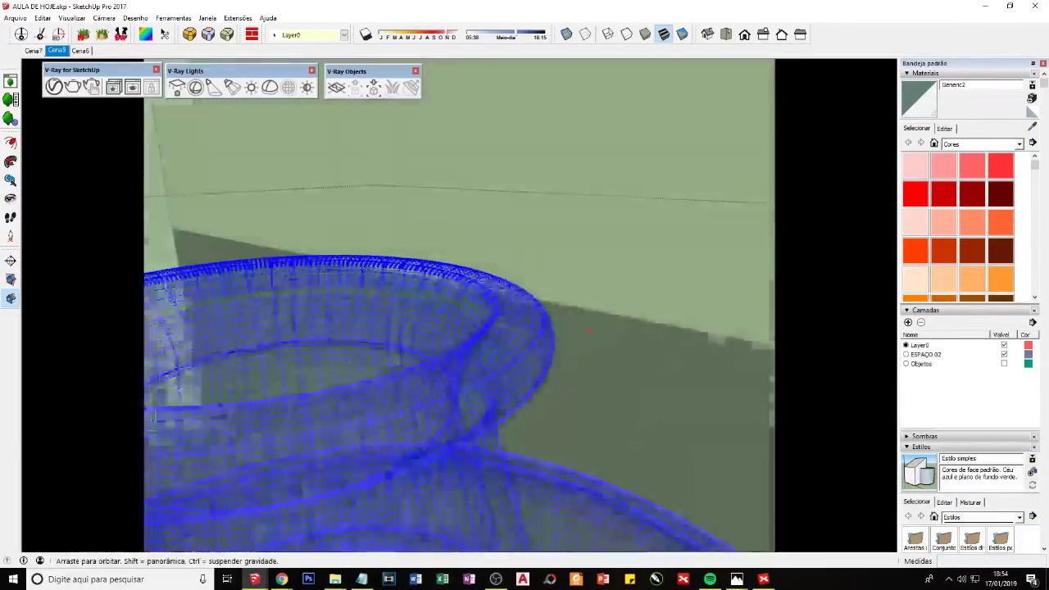
middle_drag(446, 424, 468, 304)
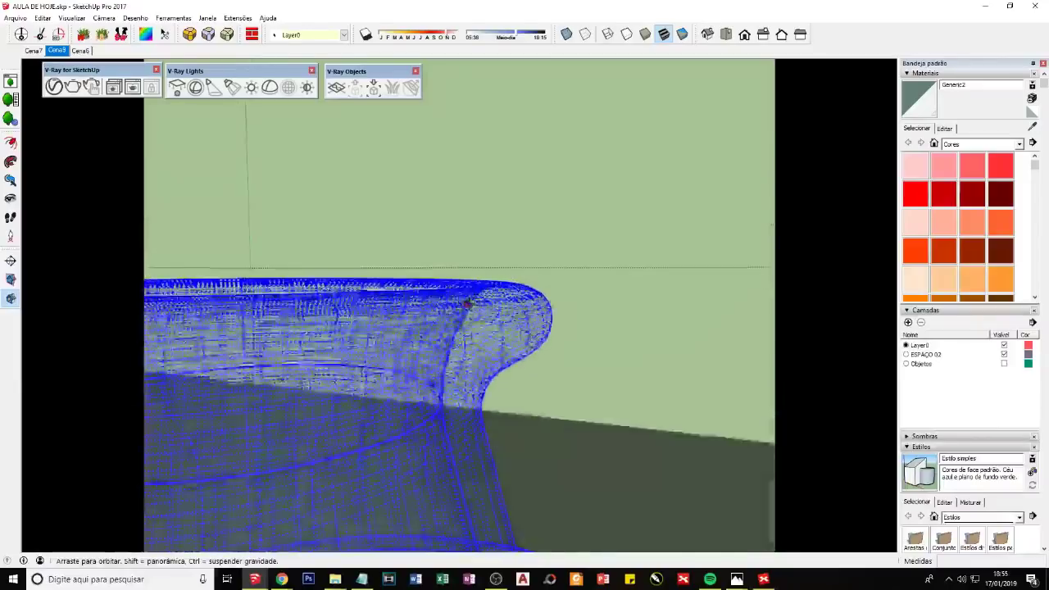
scroll(503, 366, up, 3)
mouse_move(503, 367)
middle_down()
mouse_move(506, 356)
mouse_move(490, 407)
mouse_move(530, 331)
mouse_move(717, 274)
mouse_move(558, 369)
mouse_move(721, 271)
mouse_move(683, 244)
mouse_move(576, 272)
mouse_move(378, 510)
mouse_move(275, 421)
mouse_move(434, 395)
middle_up()
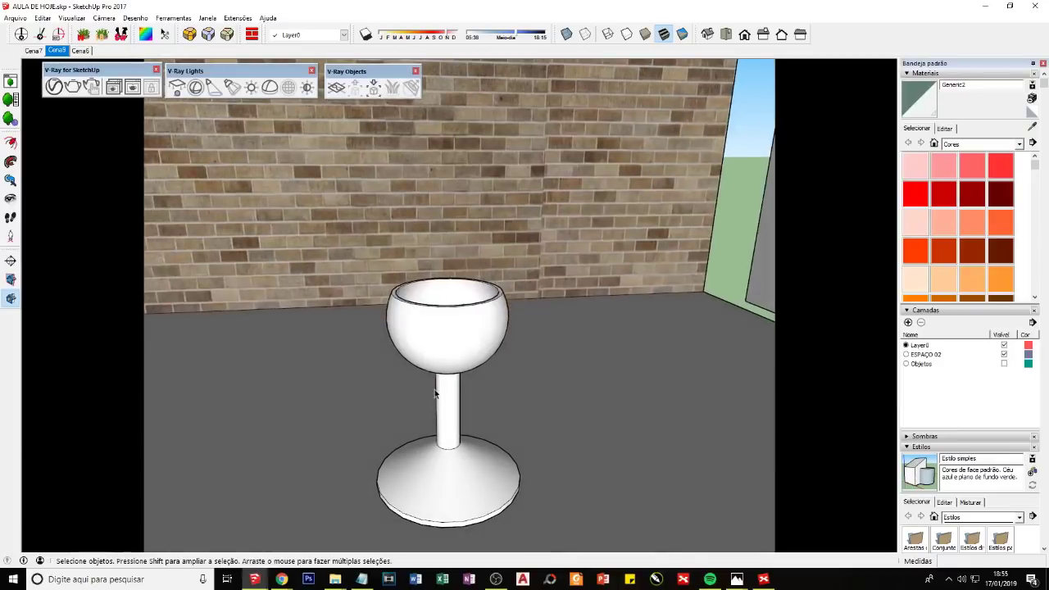
Step: Pick Cor A02 and paint the goblet's bowl, rim, stem and base pink
click(945, 166)
click(462, 311)
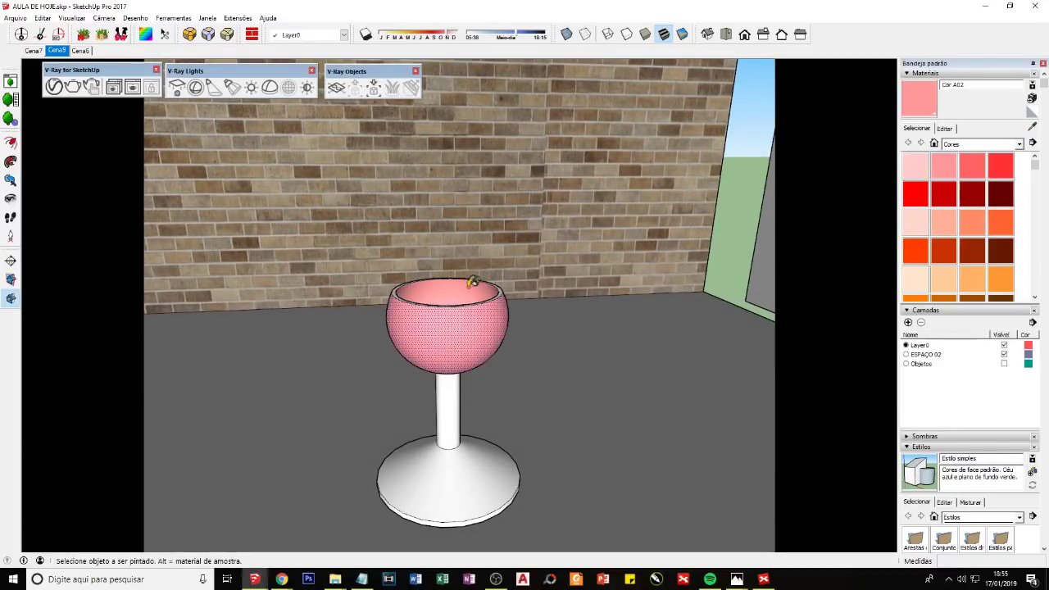
middle_drag(461, 302, 491, 307)
scroll(493, 307, up, 2)
click(483, 321)
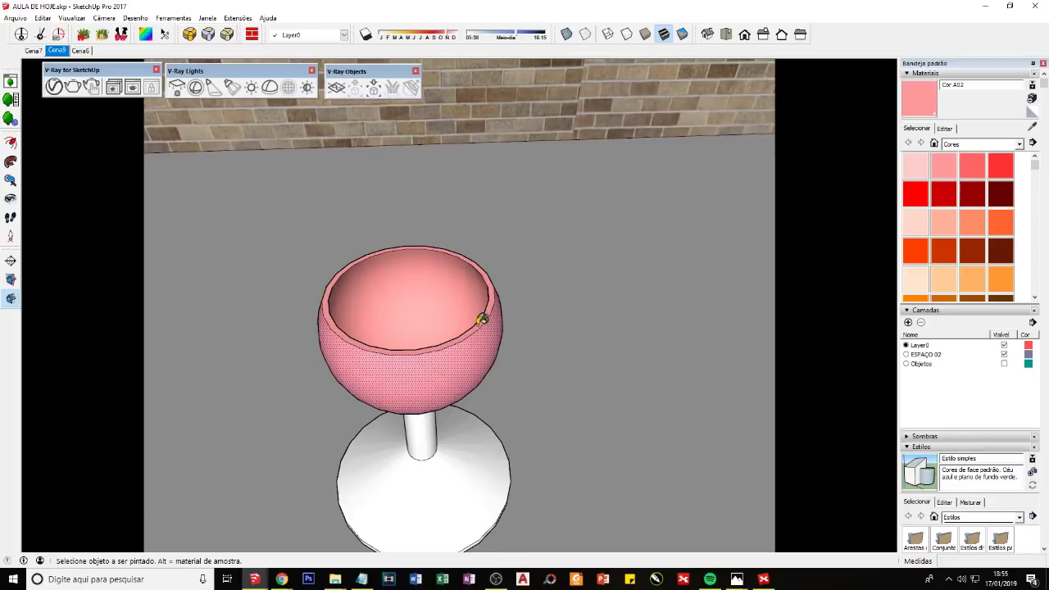
click(428, 417)
Step: Paint the base's rim pink from below and check the whole goblet
mouse_move(452, 396)
middle_down()
mouse_move(460, 362)
mouse_move(450, 372)
middle_up()
click(451, 387)
scroll(428, 356, up, 2)
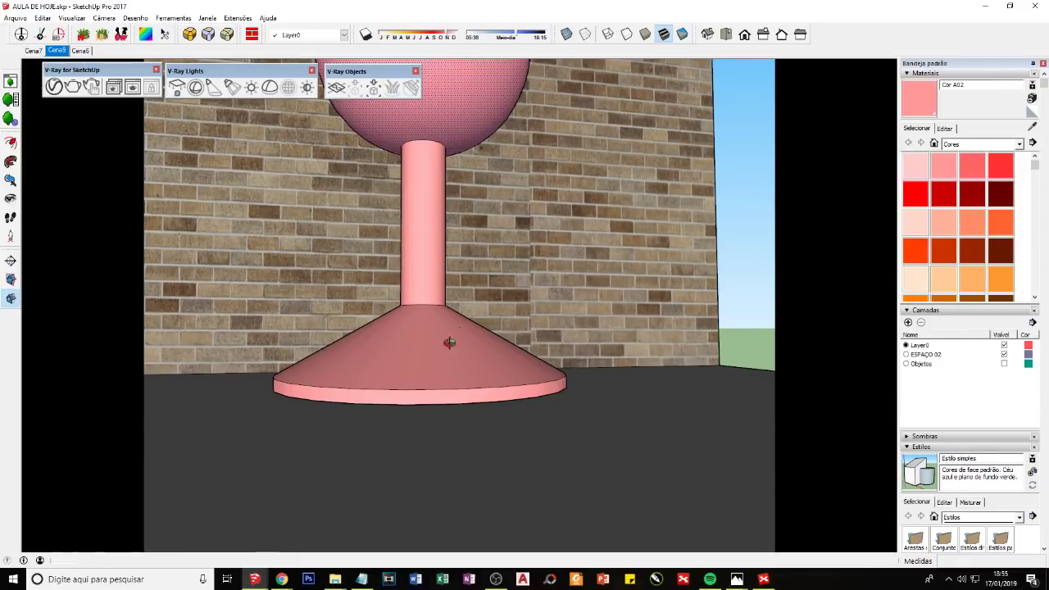
mouse_move(450, 342)
middle_down()
mouse_move(416, 251)
mouse_move(374, 368)
mouse_move(450, 221)
mouse_move(503, 445)
mouse_move(468, 496)
middle_up()
scroll(475, 336, up, 2)
key(b)
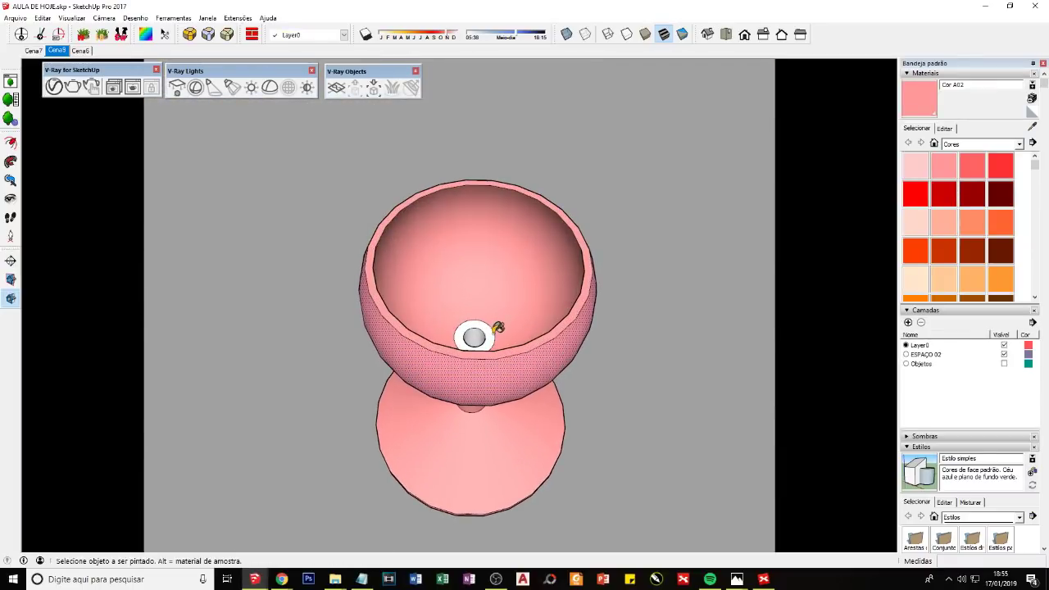
mouse_move(489, 340)
middle_down()
mouse_move(484, 314)
mouse_move(701, 176)
middle_up()
Step: Recolour Cor A02 to pale light blue on the colour wheel and adjust its opacity
click(943, 129)
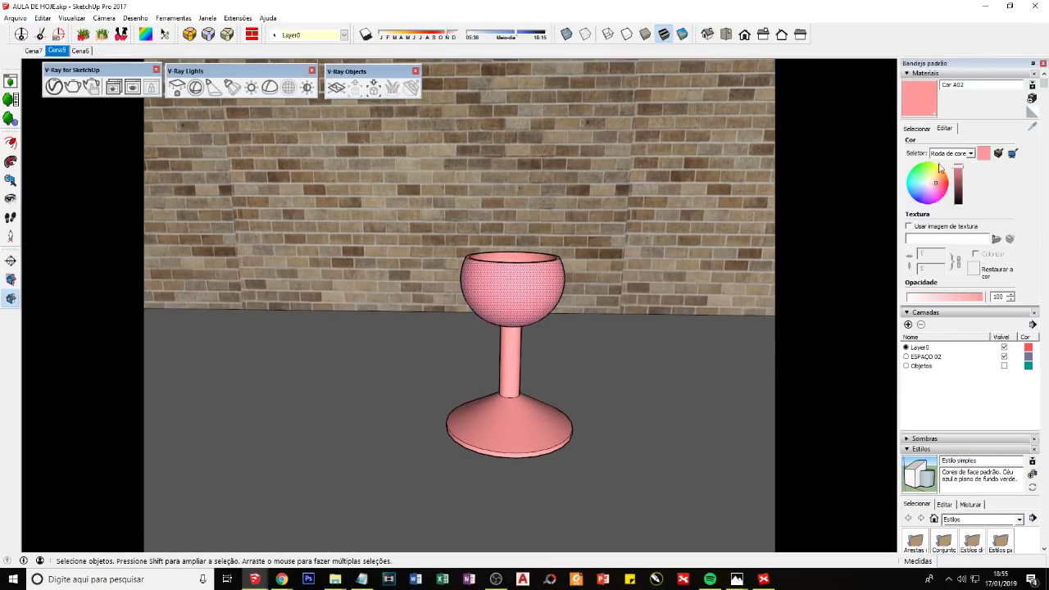
drag(934, 186, 925, 188)
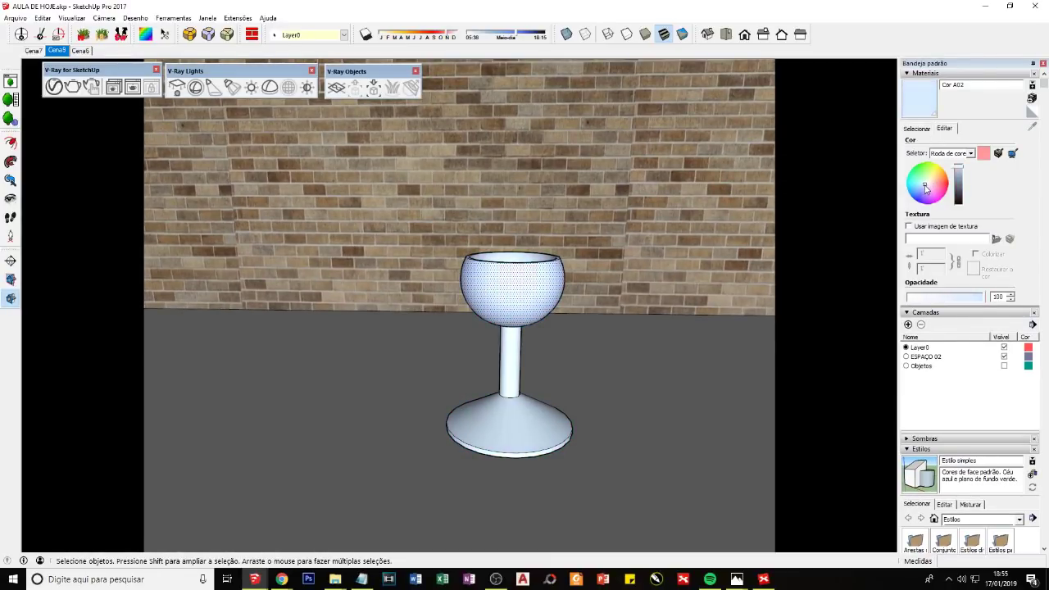
drag(973, 303, 980, 300)
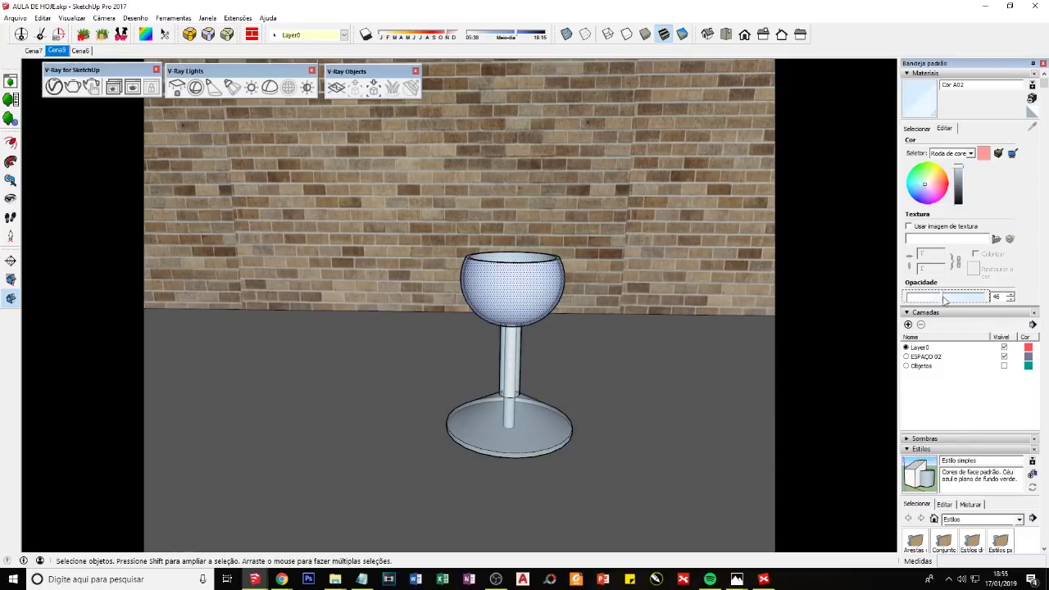
mouse_move(503, 285)
middle_down()
mouse_move(509, 328)
mouse_move(511, 246)
middle_up()
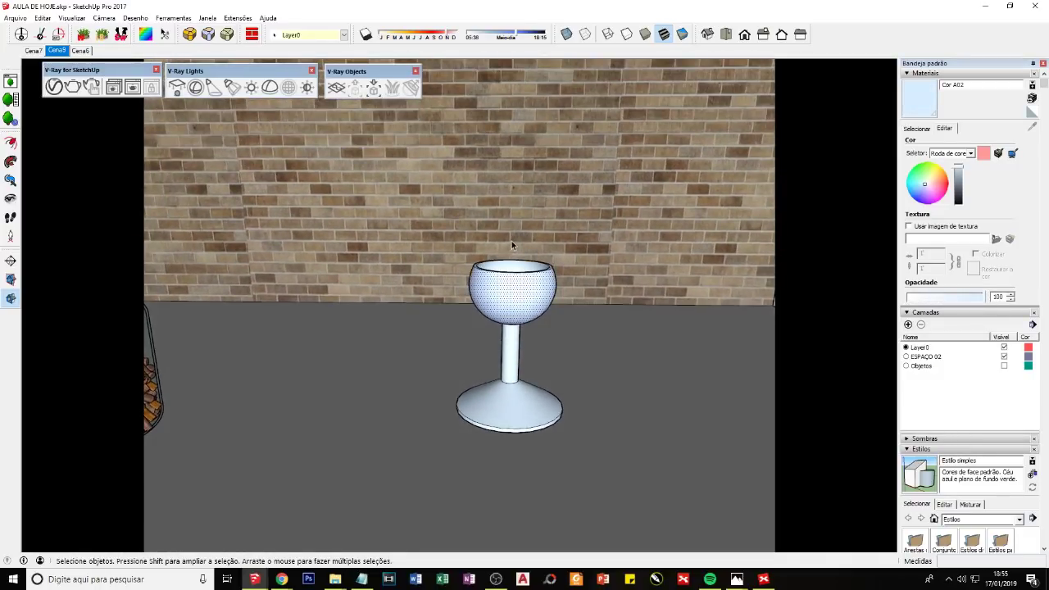
middle_drag(527, 288, 732, 215)
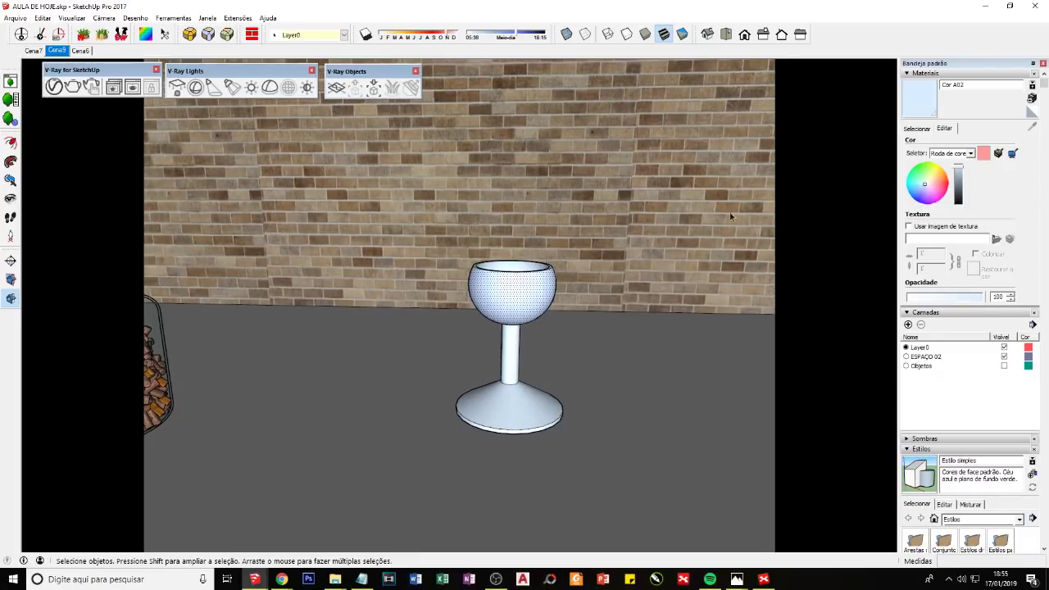
scroll(733, 215, up, 2)
click(924, 131)
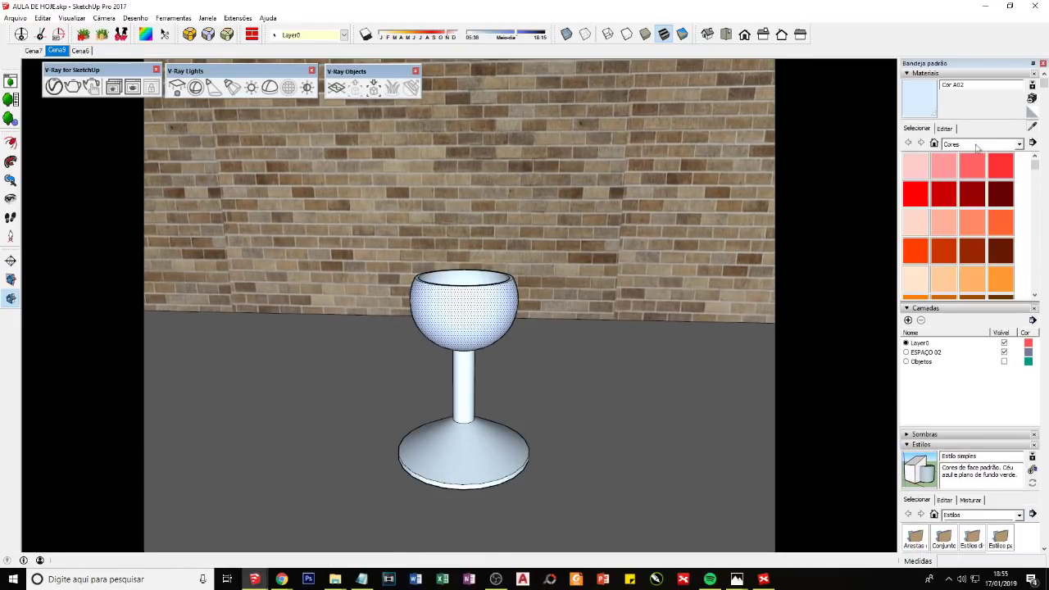
Step: Raise the material's refraction slightly in its V-Ray material settings
click(69, 94)
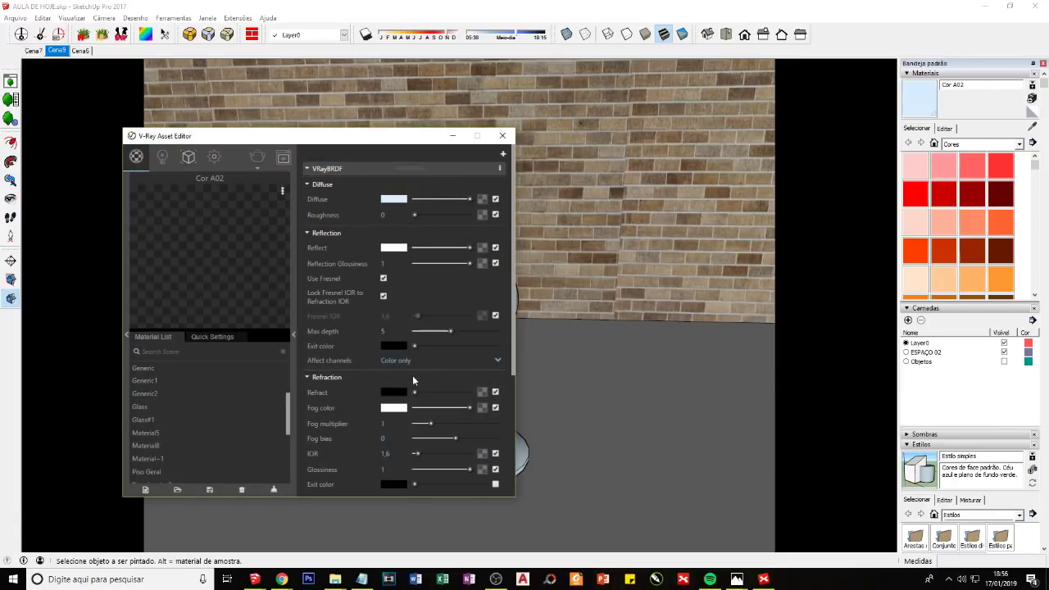
drag(415, 392, 420, 393)
click(502, 135)
Step: Orbit and zoom in close on the goblet's bowl rim and side wall
mouse_move(426, 296)
middle_down()
mouse_move(489, 356)
mouse_move(506, 356)
mouse_move(496, 353)
middle_up()
scroll(492, 350, up, 1)
scroll(496, 320, up, 1)
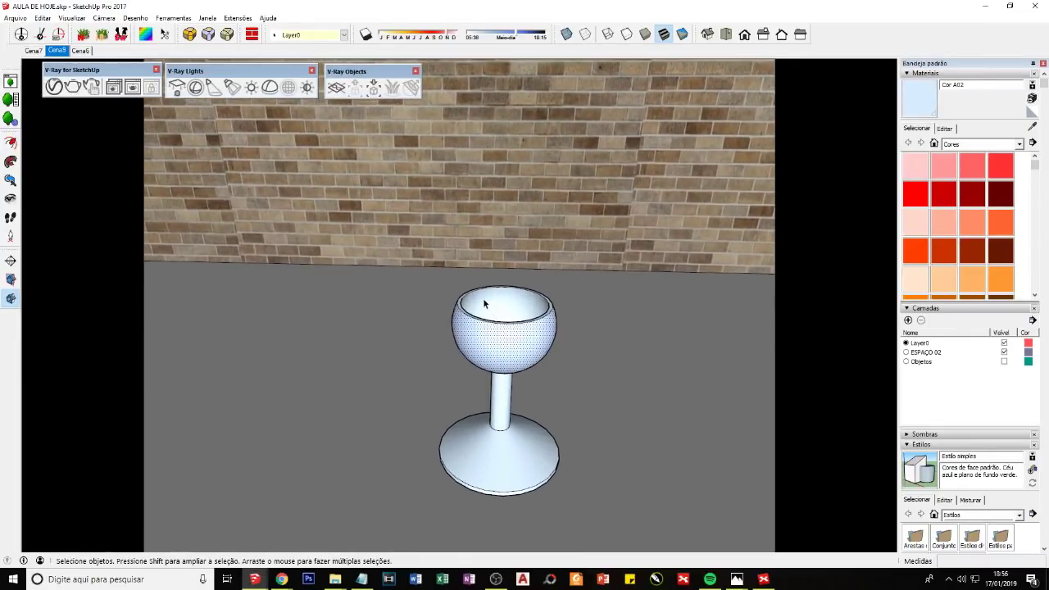
middle_drag(503, 434, 516, 443)
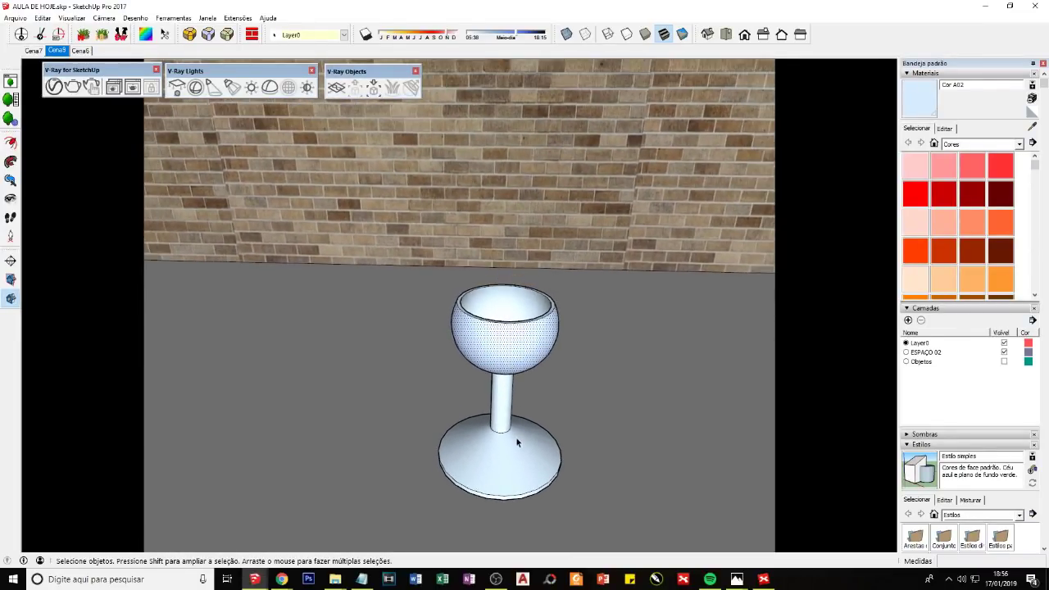
middle_drag(482, 395, 480, 421)
scroll(459, 374, up, 1)
scroll(468, 290, up, 1)
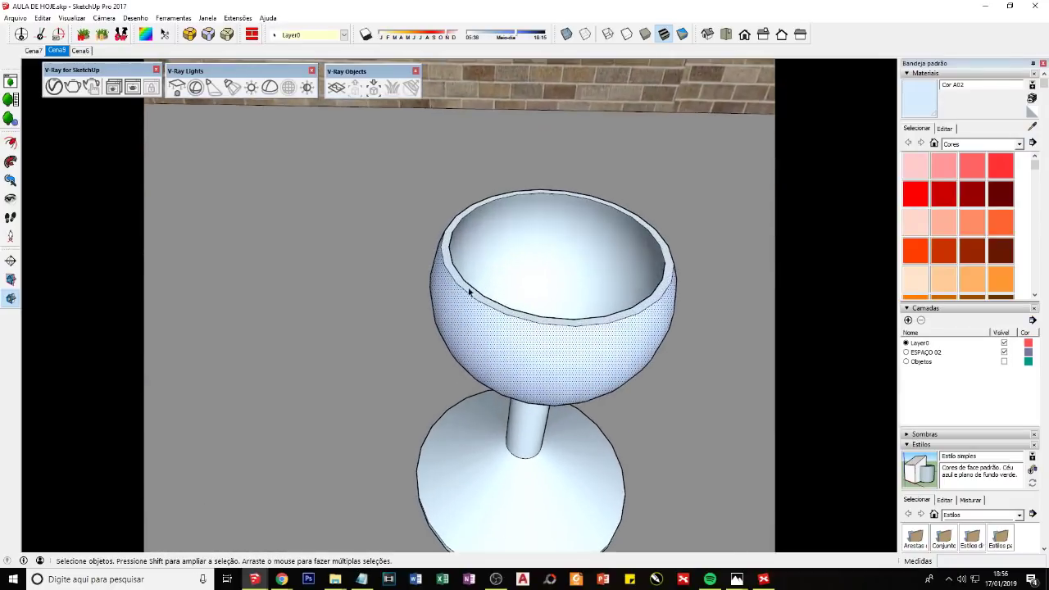
scroll(563, 345, up, 2)
scroll(541, 360, up, 2)
middle_drag(534, 368, 515, 344)
scroll(628, 307, up, 1)
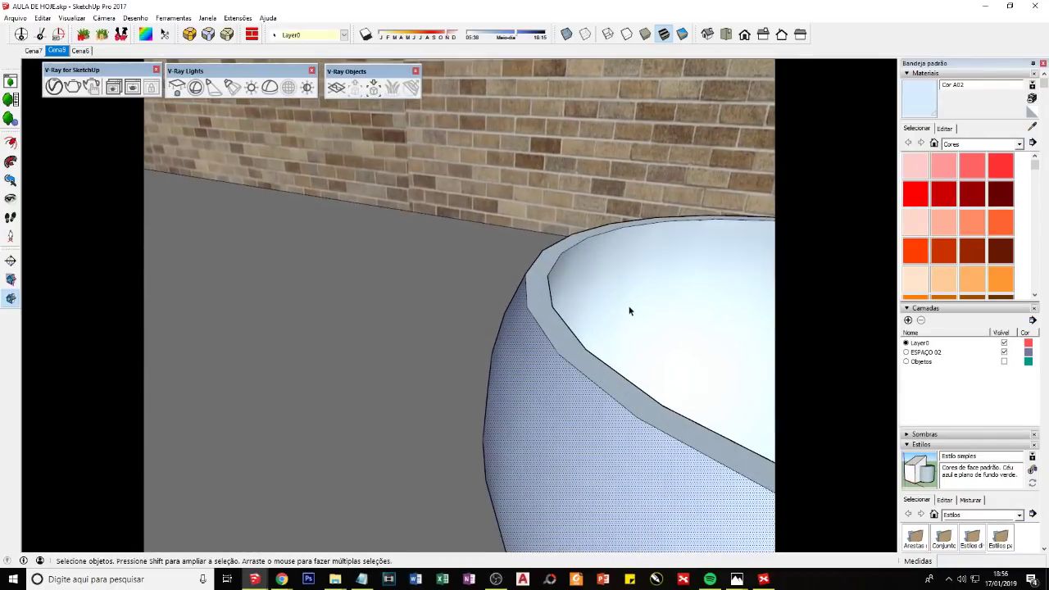
scroll(494, 352, up, 1)
scroll(487, 377, down, 2)
scroll(499, 405, up, 2)
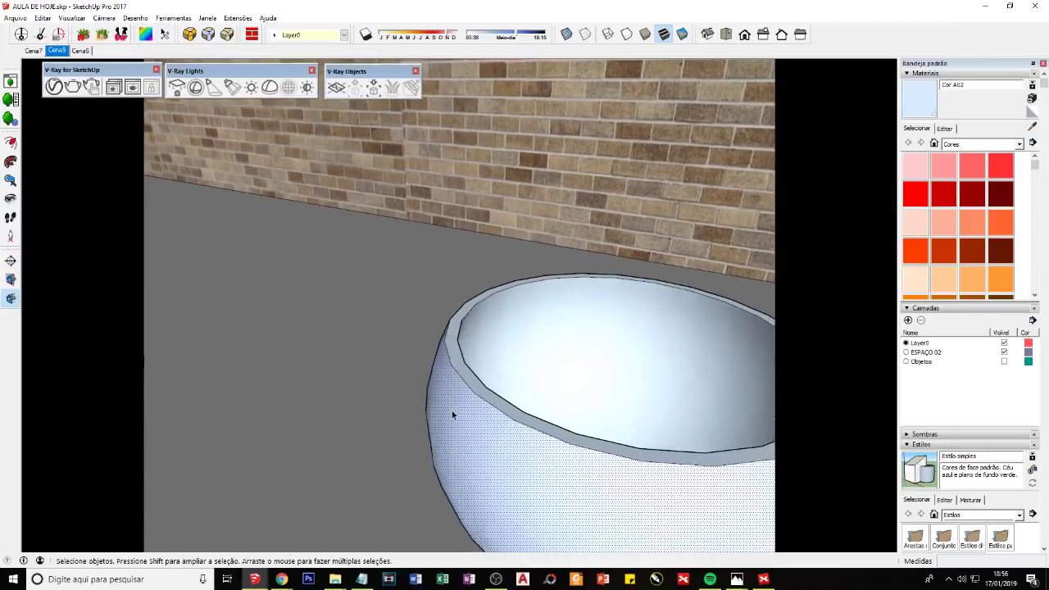
middle_drag(456, 415, 556, 413)
scroll(492, 385, down, 2)
middle_drag(424, 356, 461, 351)
scroll(410, 320, up, 3)
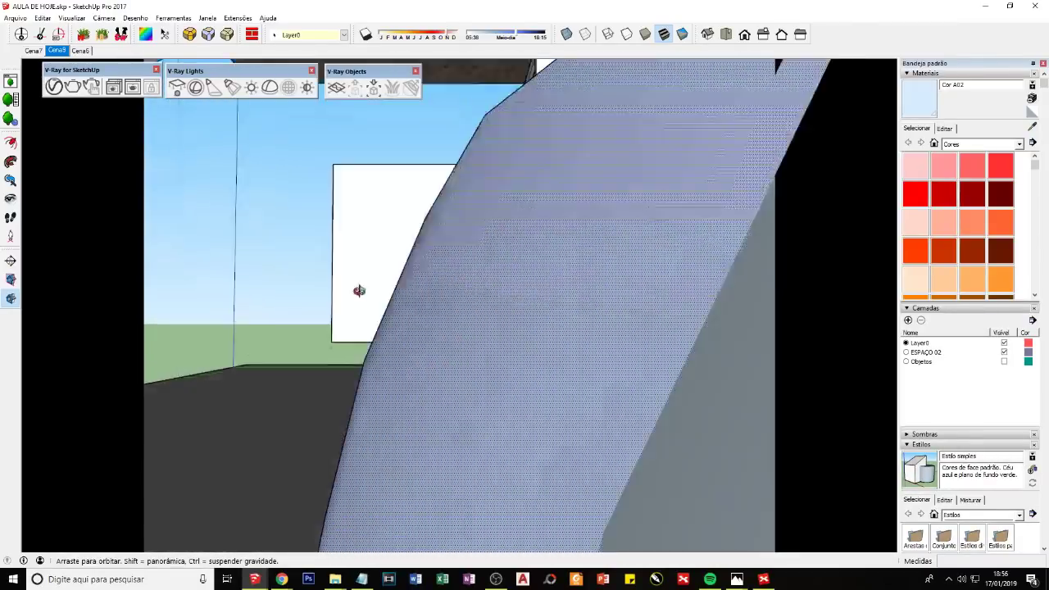
mouse_move(358, 290)
middle_down()
mouse_move(423, 326)
mouse_move(298, 309)
mouse_move(386, 327)
mouse_move(346, 327)
mouse_move(364, 347)
middle_up()
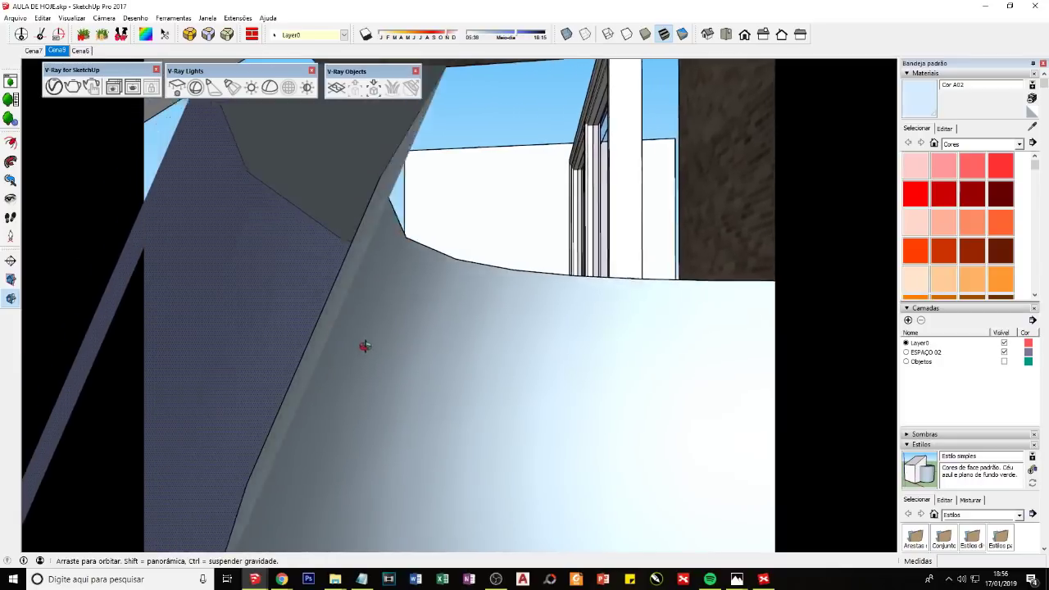
scroll(364, 215, down, 2)
Step: Select the bowl's sloped, upper triangular and slanted middle faces, then bring up XMind
click(404, 314)
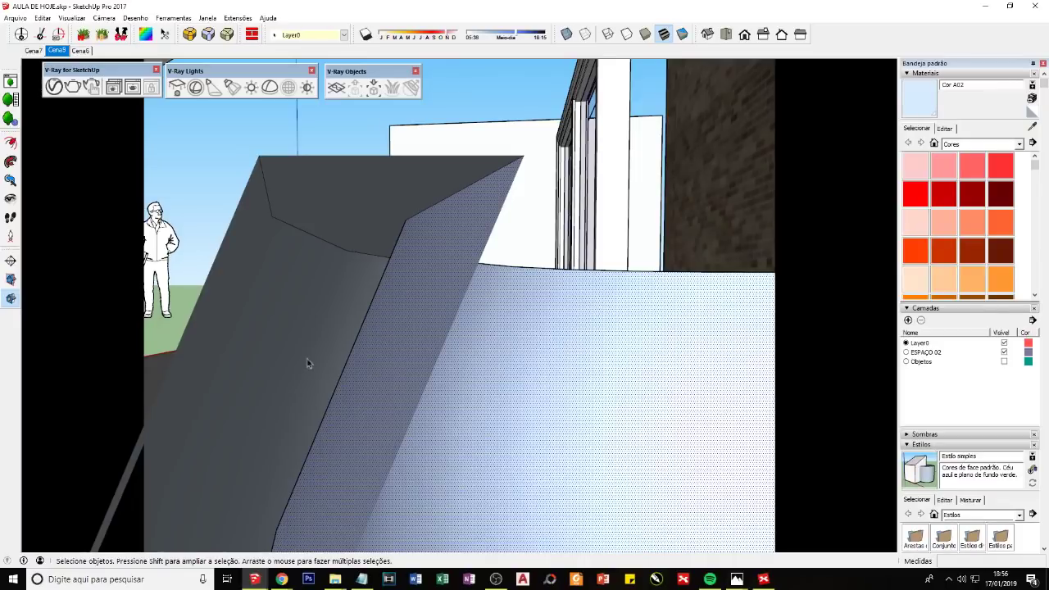
click(348, 239)
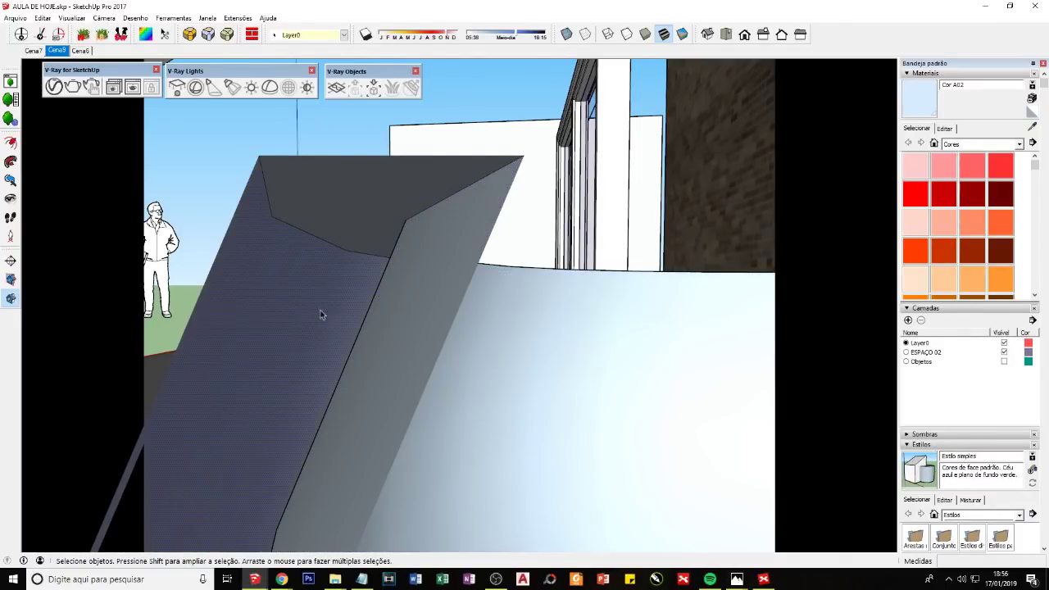
click(414, 322)
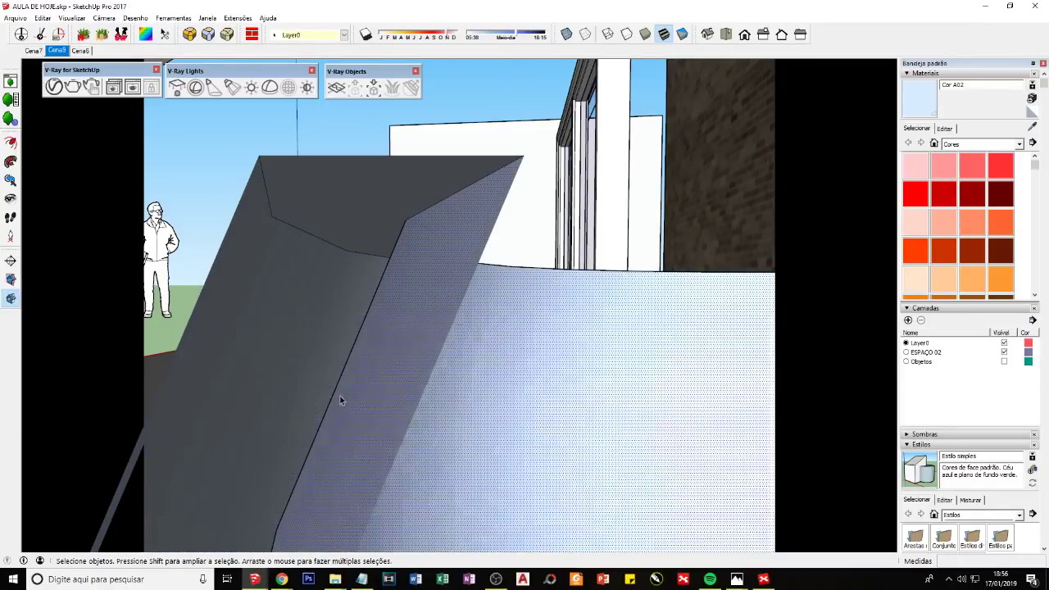
click(763, 578)
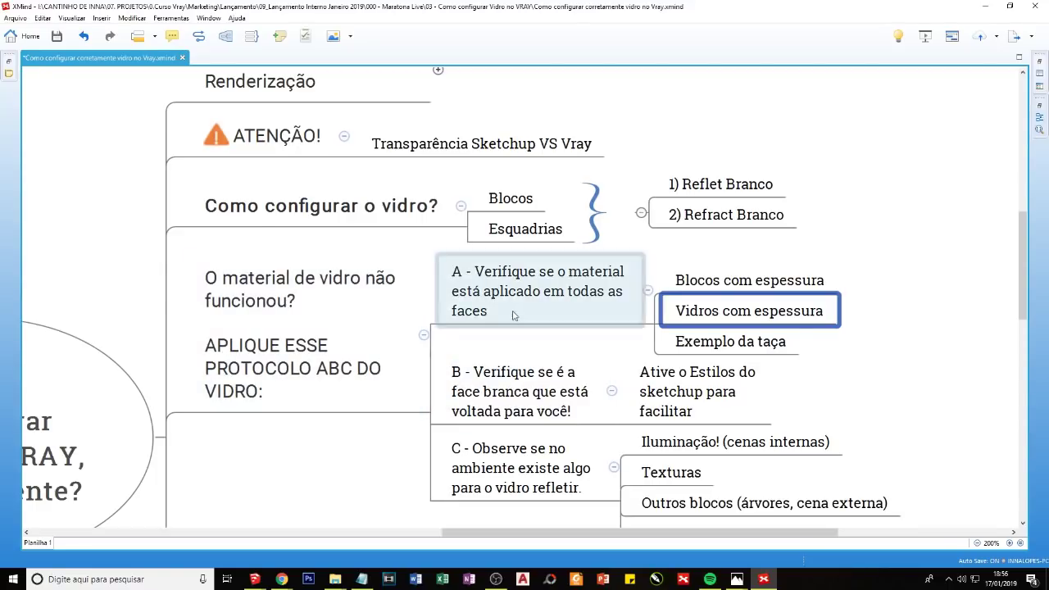
Step: Append ', inclusive a interna' to the text of topic A
double_click(482, 312)
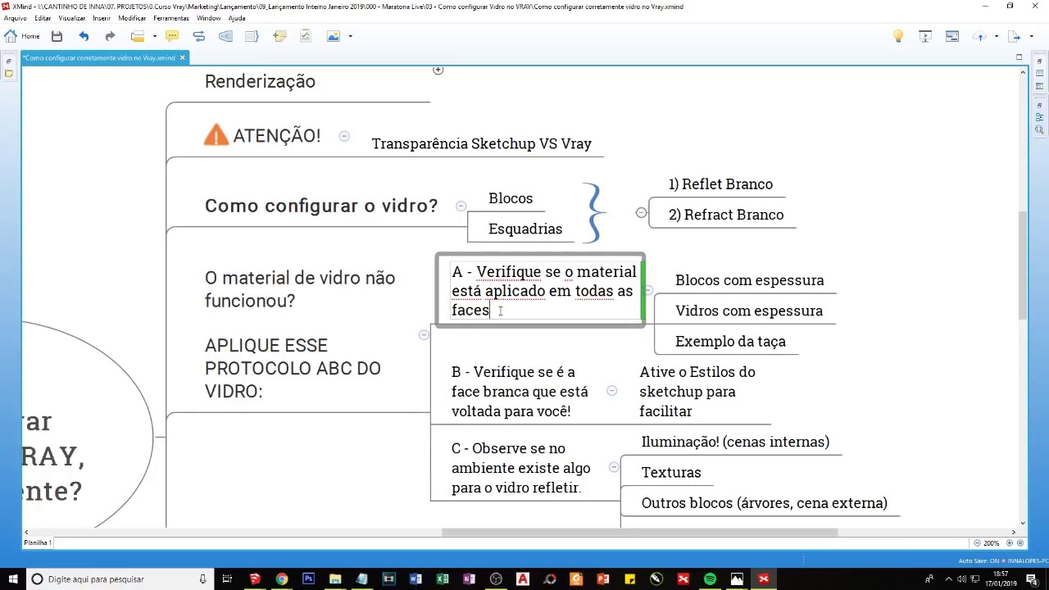
text(, inclusive a)
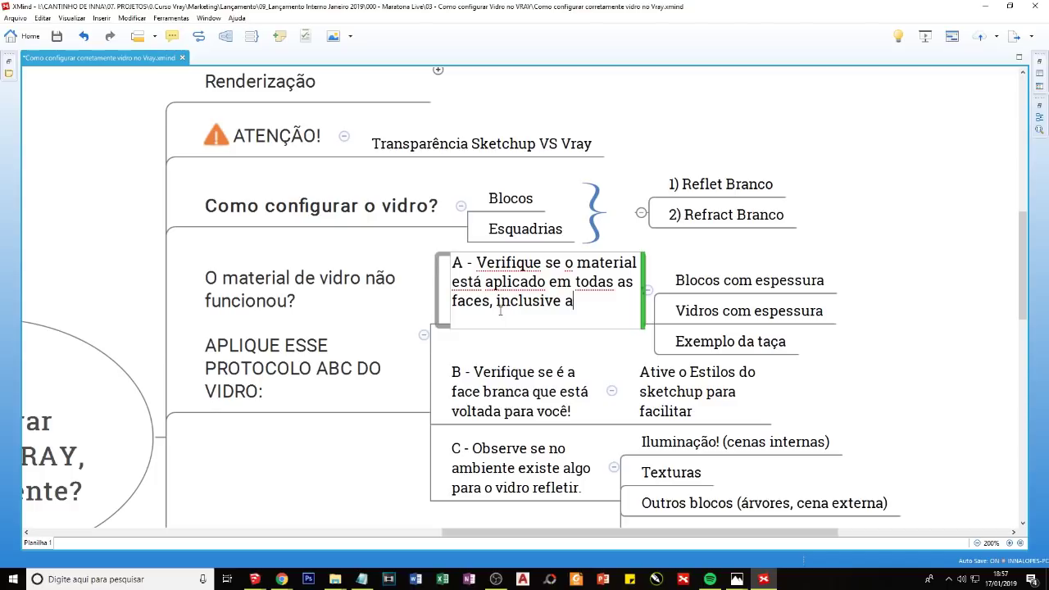
text( interna)
key(Return)
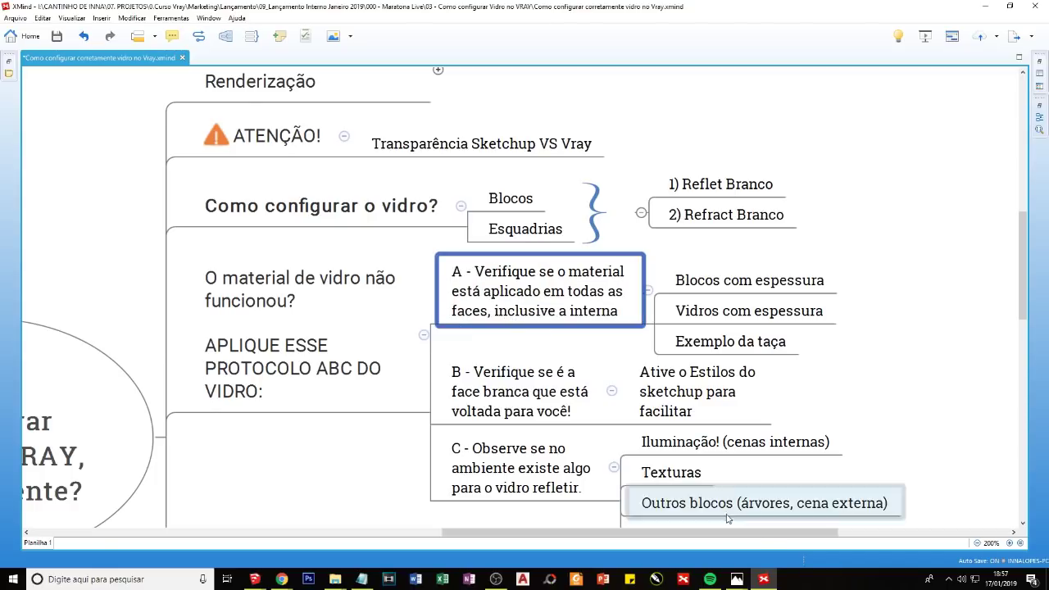
Step: Return to SketchUp and zoom back out to the whole goblet
key(alt+Tab)
mouse_move(481, 413)
middle_down()
mouse_move(696, 454)
mouse_move(597, 414)
mouse_move(513, 443)
mouse_move(477, 371)
mouse_move(394, 386)
mouse_move(418, 388)
middle_up()
scroll(620, 382, down, 5)
scroll(574, 394, down, 3)
scroll(501, 434, down, 2)
Step: Select the whole goblet and reverse its faces
drag(559, 489, 560, 492)
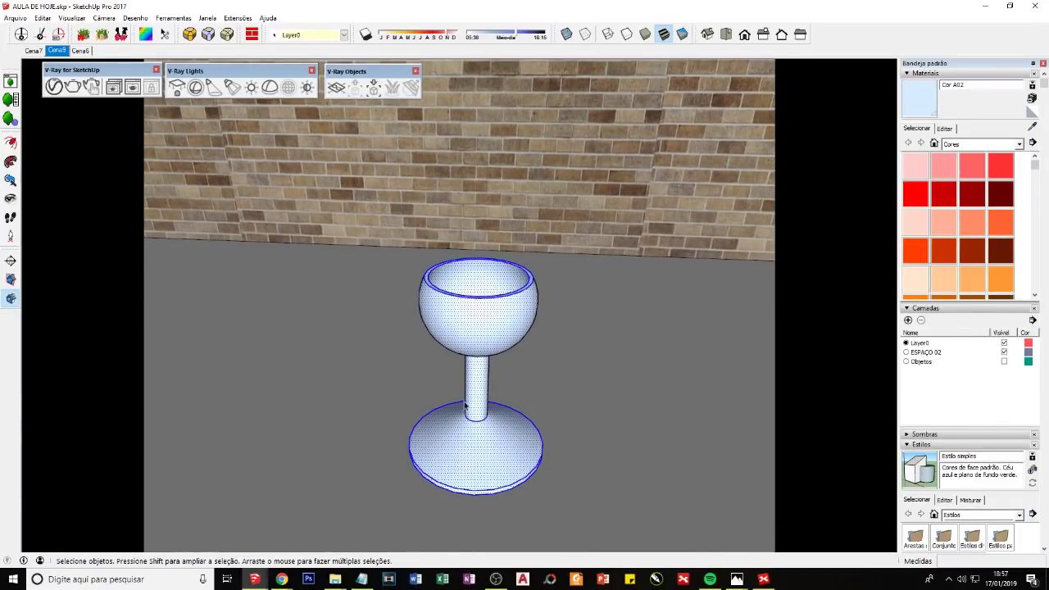
right_click(468, 337)
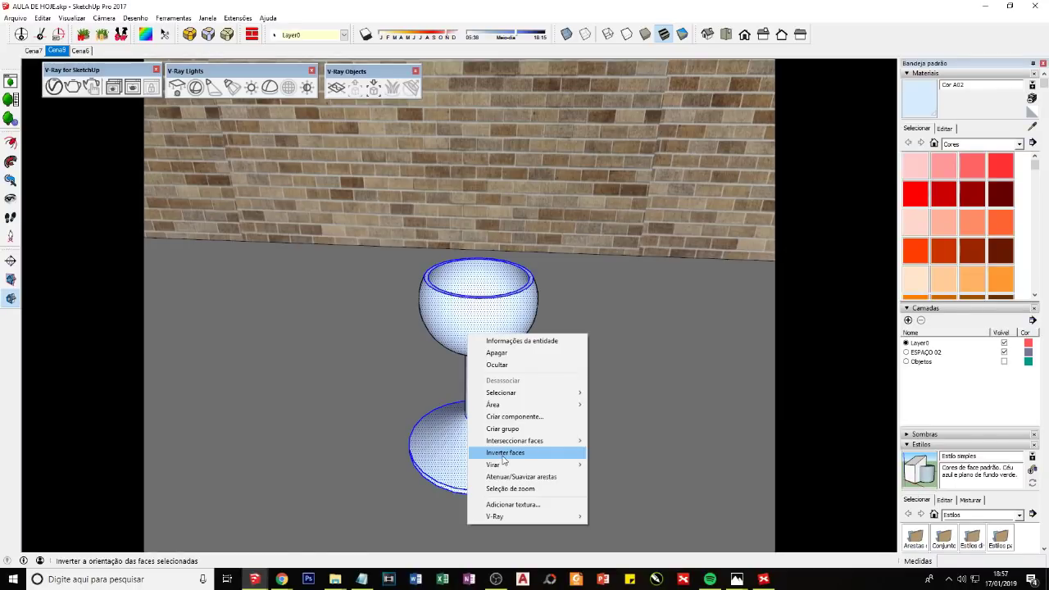
click(503, 453)
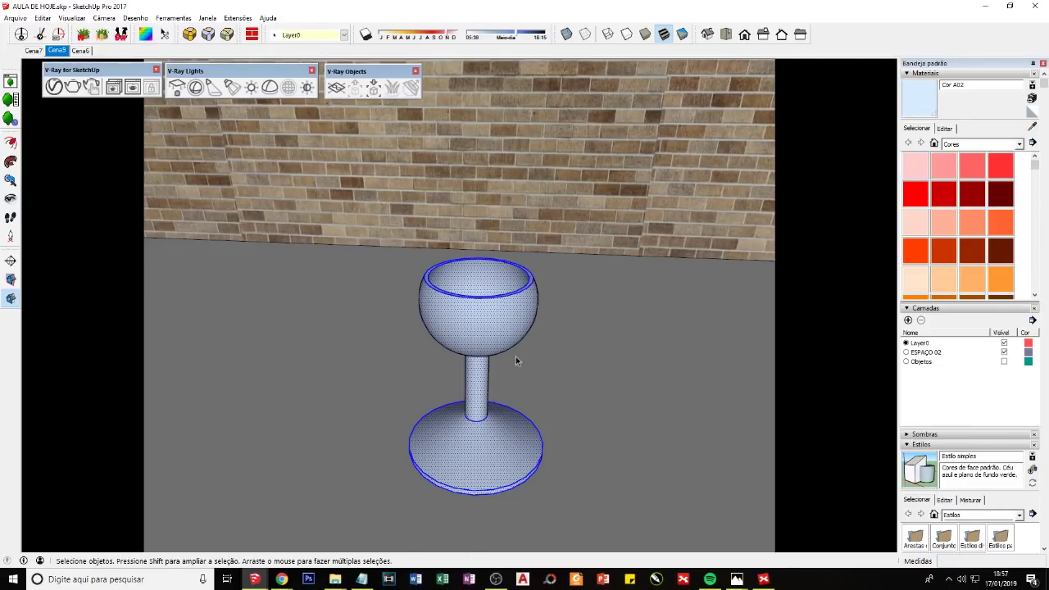
middle_drag(516, 356, 484, 342)
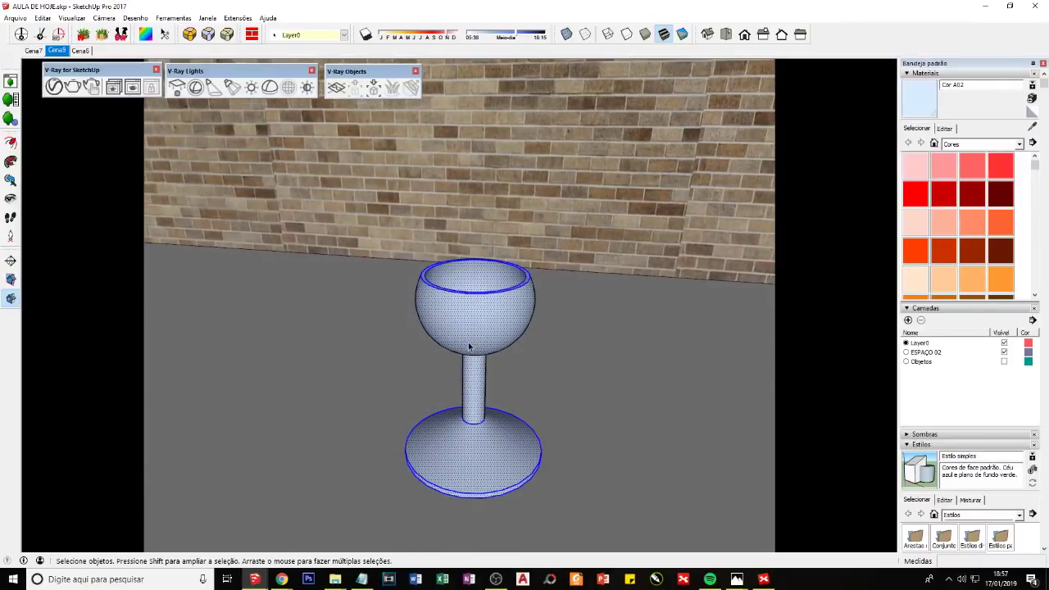
middle_drag(470, 322, 500, 328)
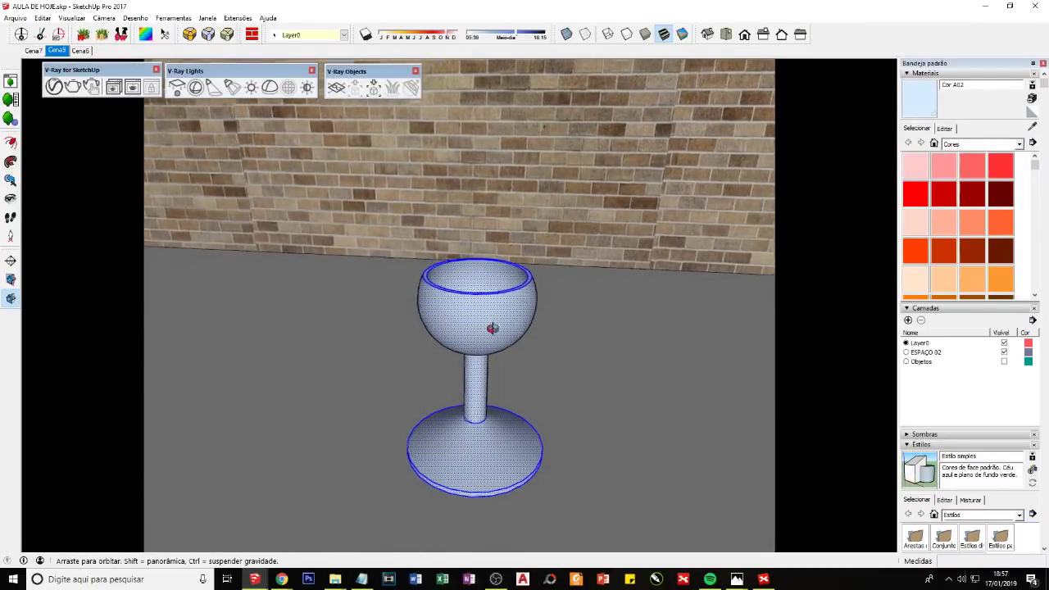
Step: Paint the goblet with the current material using the Paint Bucket
key(b)
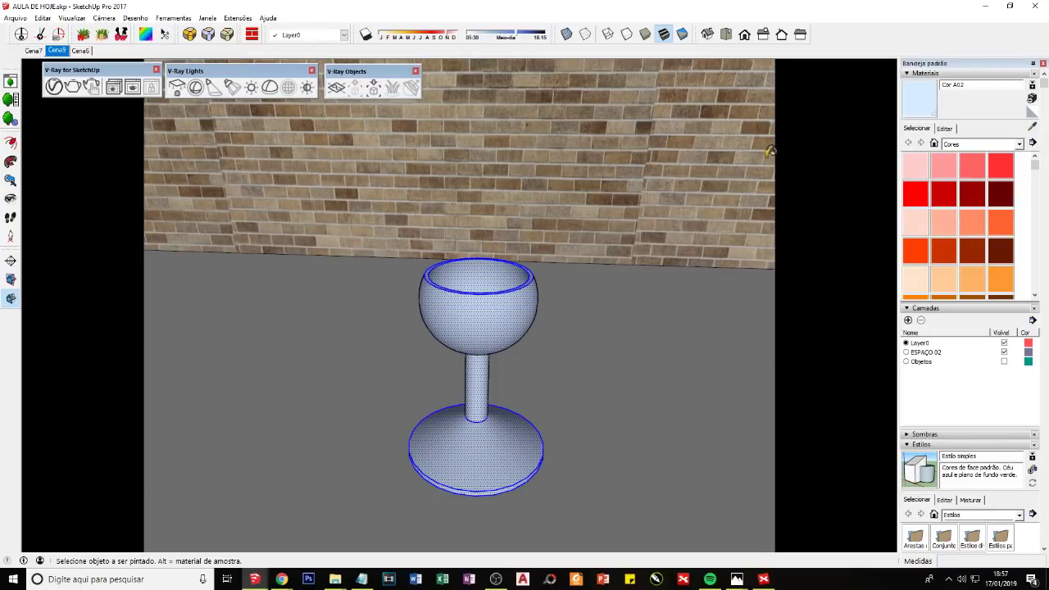
click(492, 309)
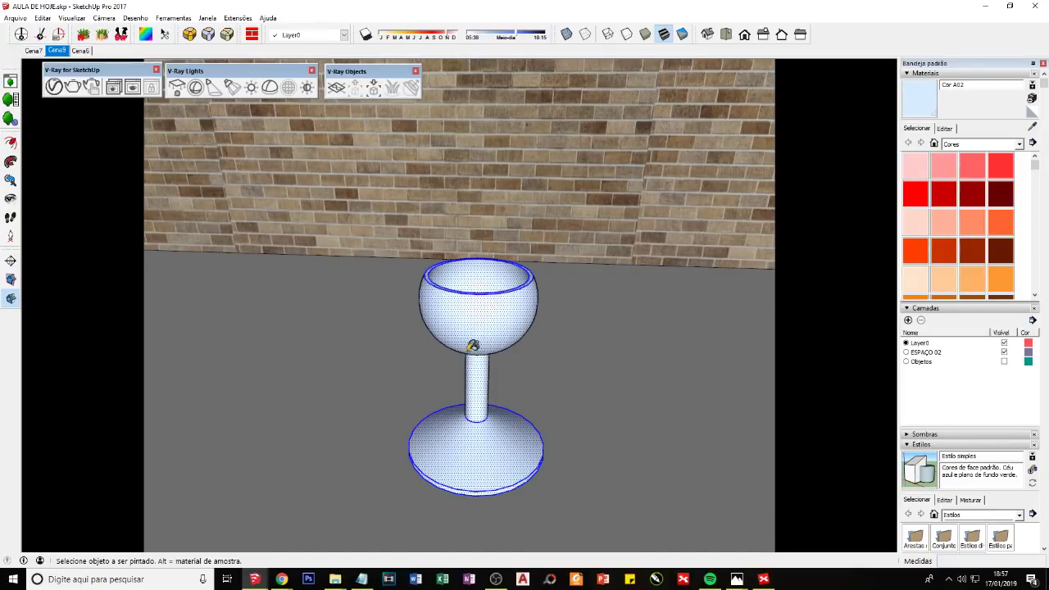
mouse_move(479, 369)
middle_down()
mouse_move(452, 375)
mouse_move(460, 331)
middle_up()
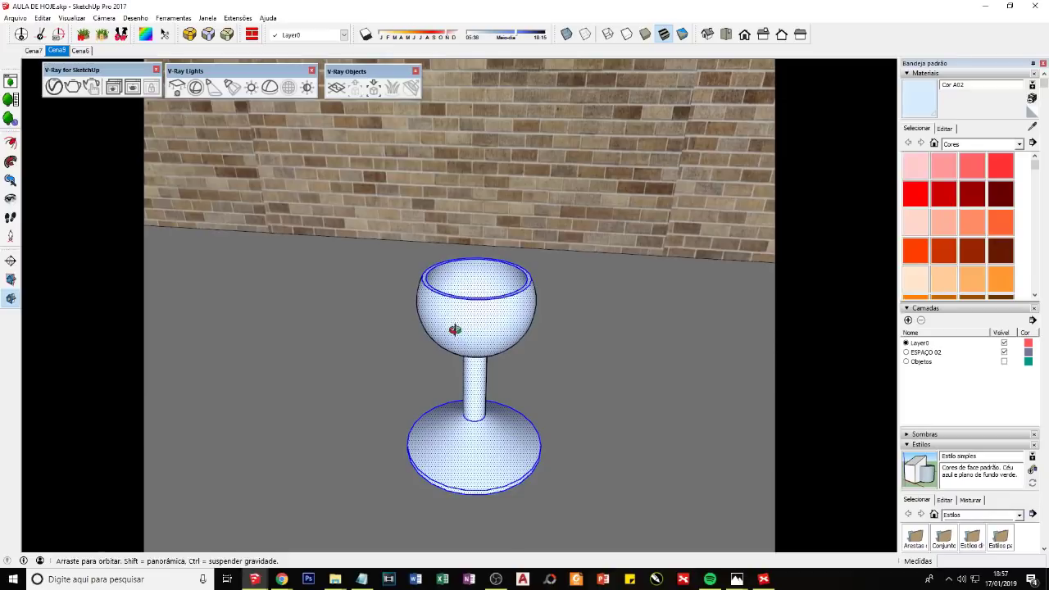
Step: Reverse the goblet's faces again, then bring the XMind mind map forward
key(space)
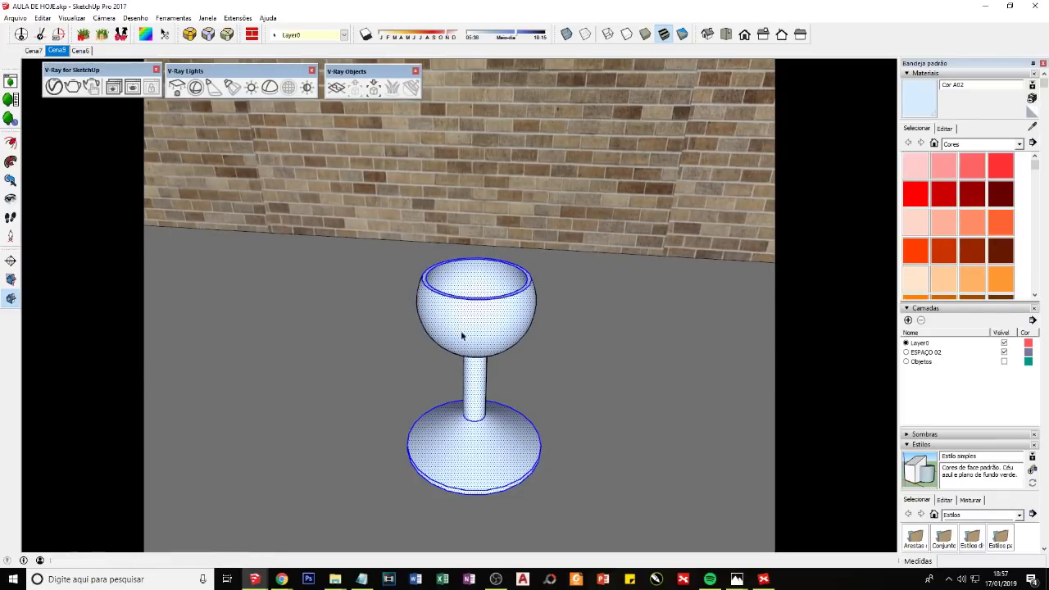
right_click(464, 322)
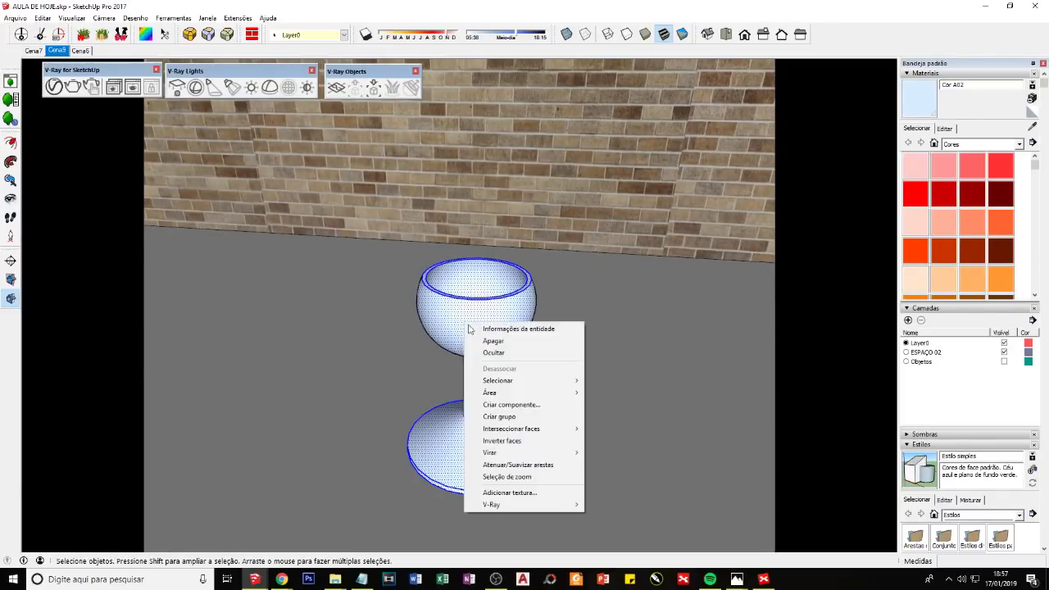
click(509, 443)
middle_drag(459, 341, 470, 347)
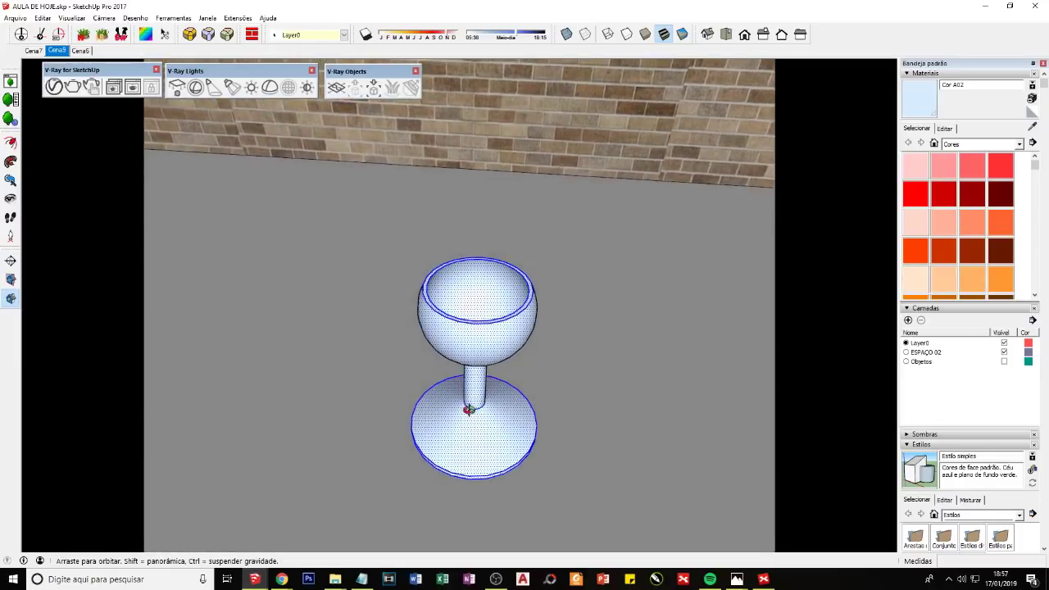
scroll(471, 346, up, 2)
scroll(471, 346, up, 1)
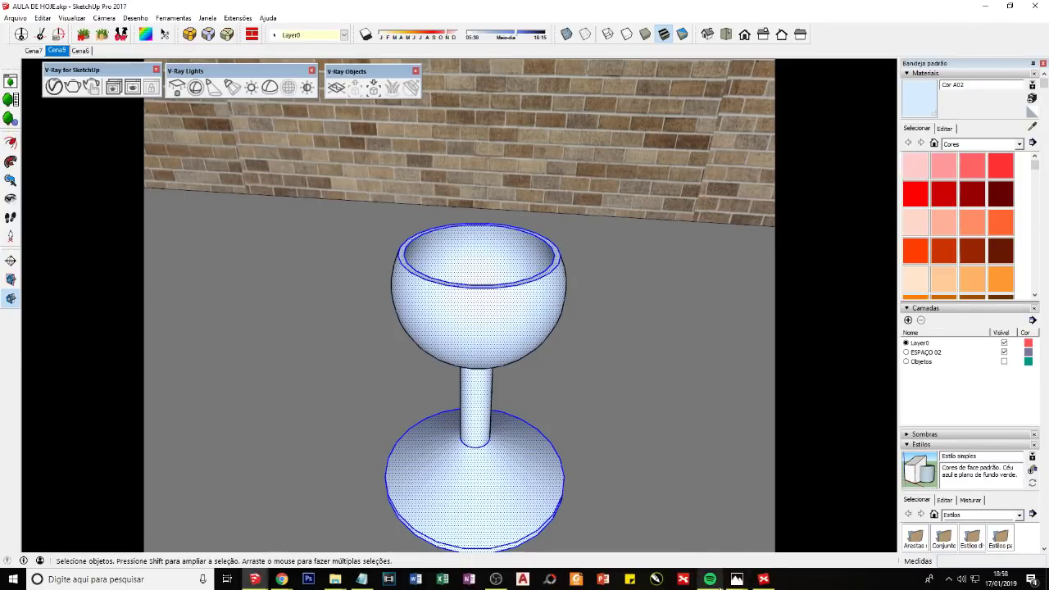
click(760, 580)
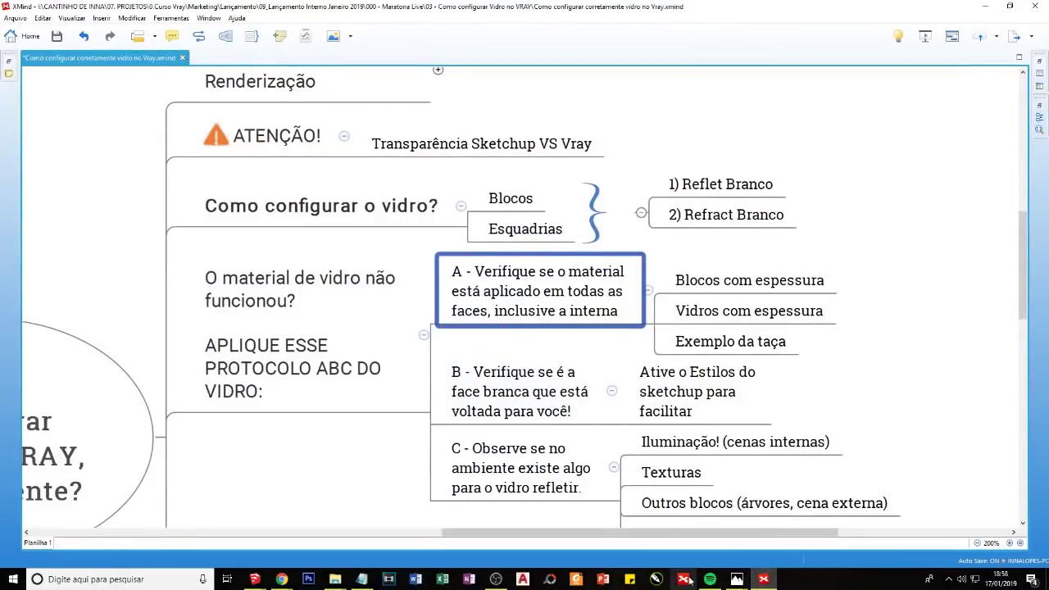
Step: Return to SketchUp and orbit from the goblet over to the sliding window wall
click(763, 582)
scroll(491, 369, down, 3)
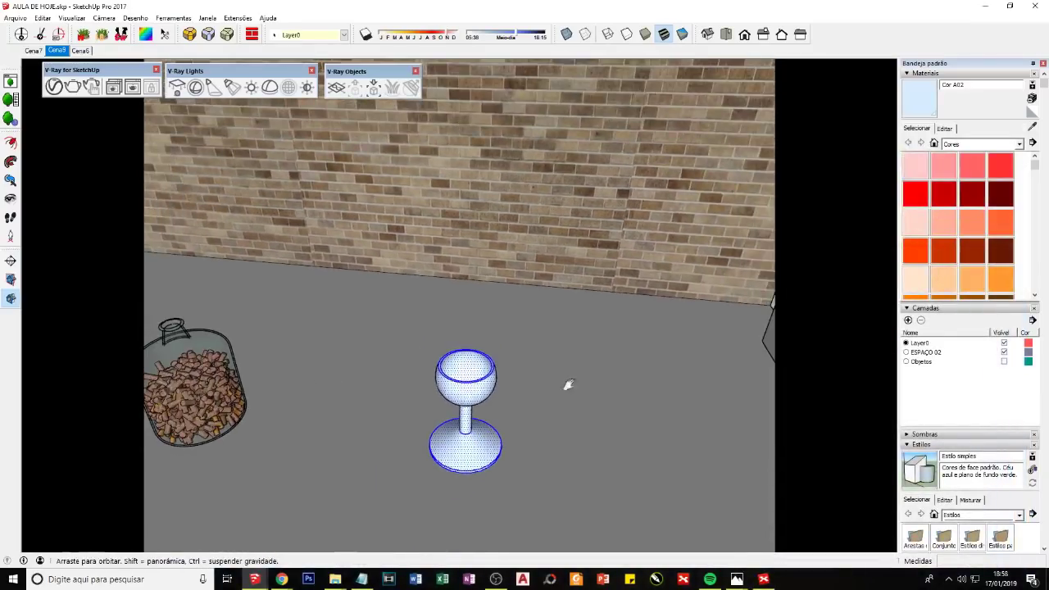
middle_drag(566, 381, 503, 423)
scroll(503, 424, up, 3)
mouse_move(293, 357)
middle_down()
mouse_move(389, 362)
mouse_move(354, 215)
middle_up()
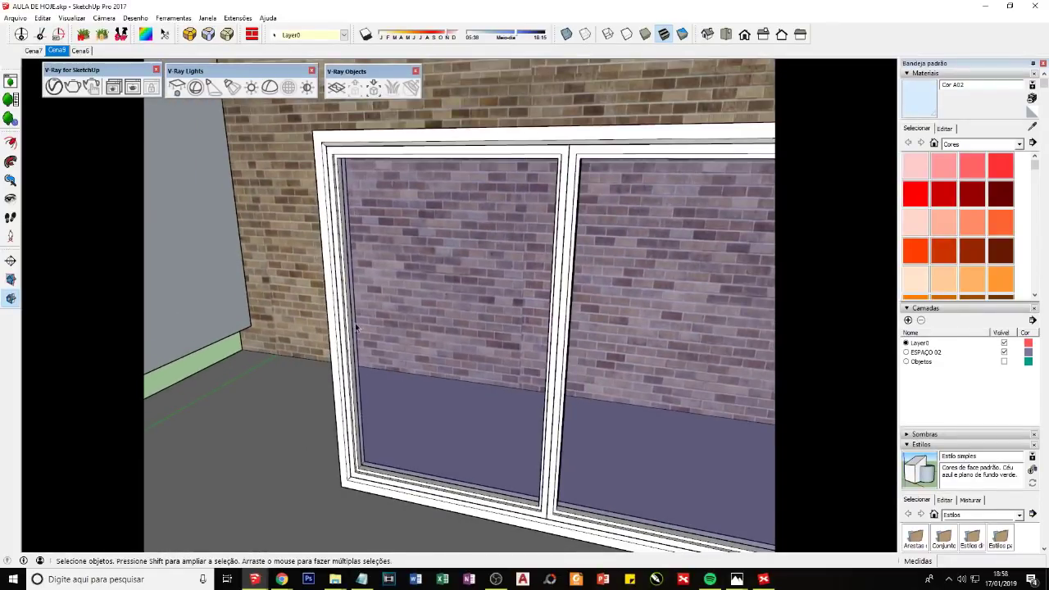
mouse_move(298, 499)
middle_down()
mouse_move(368, 441)
mouse_move(283, 491)
mouse_move(394, 516)
mouse_move(379, 382)
middle_up()
Step: Draw a rectangle on the floor beside the window
key(r)
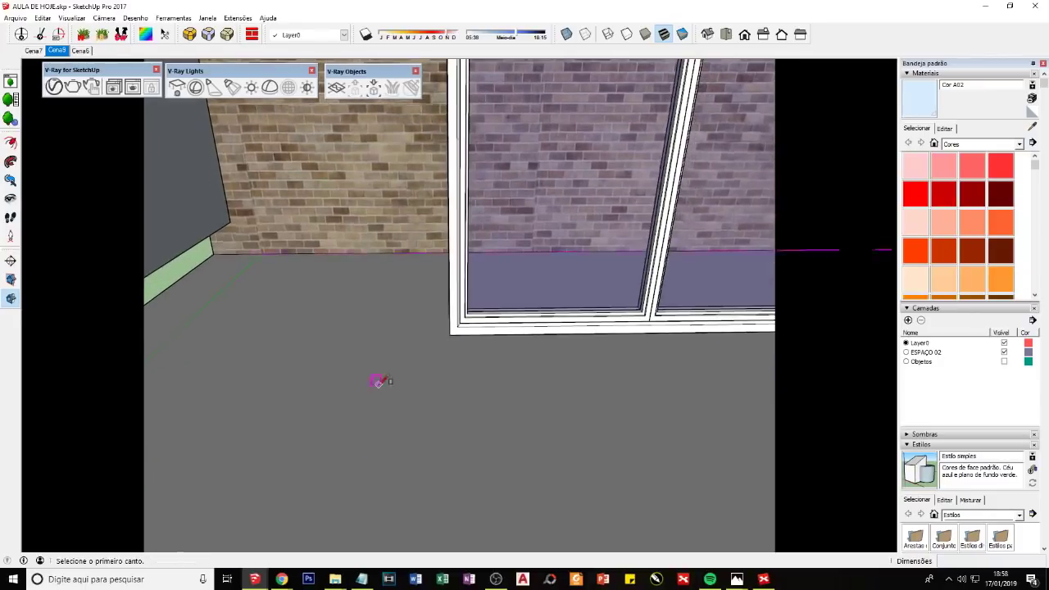
click(326, 440)
click(513, 464)
key(space)
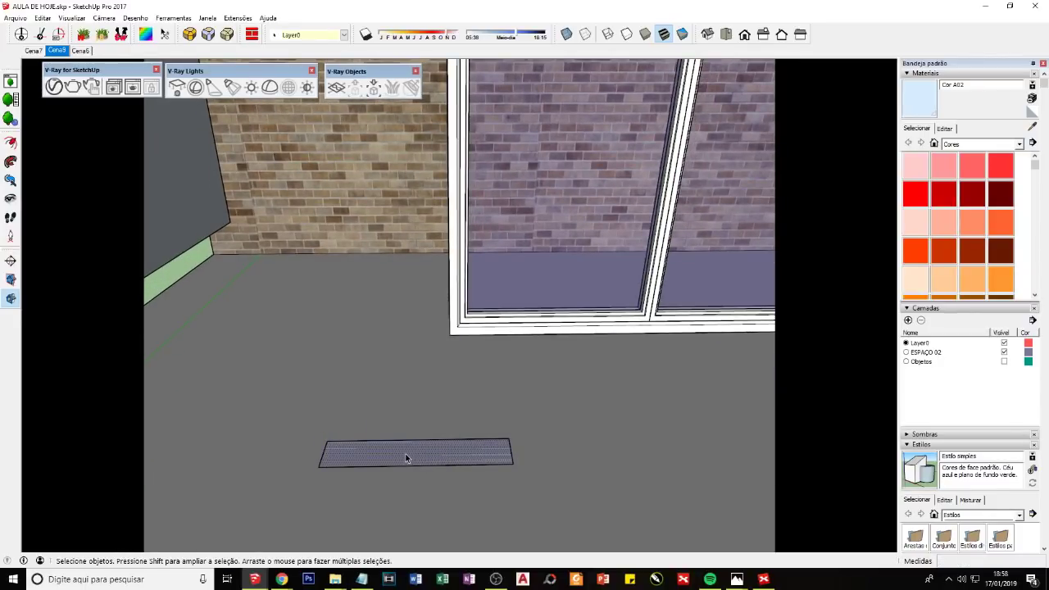
mouse_move(378, 450)
middle_down()
mouse_move(373, 461)
mouse_move(325, 466)
middle_up()
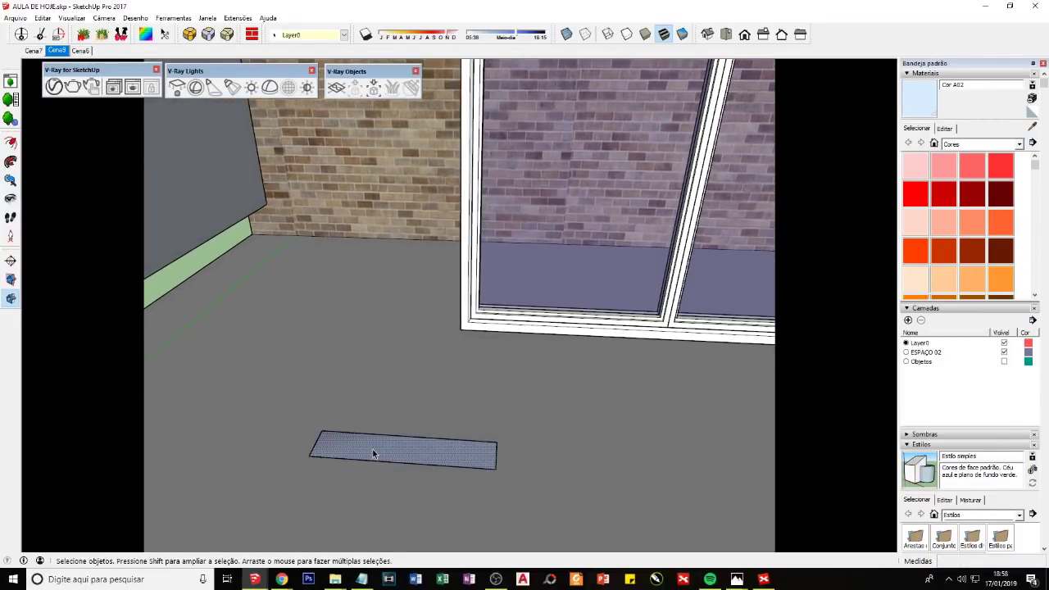
scroll(364, 453, up, 2)
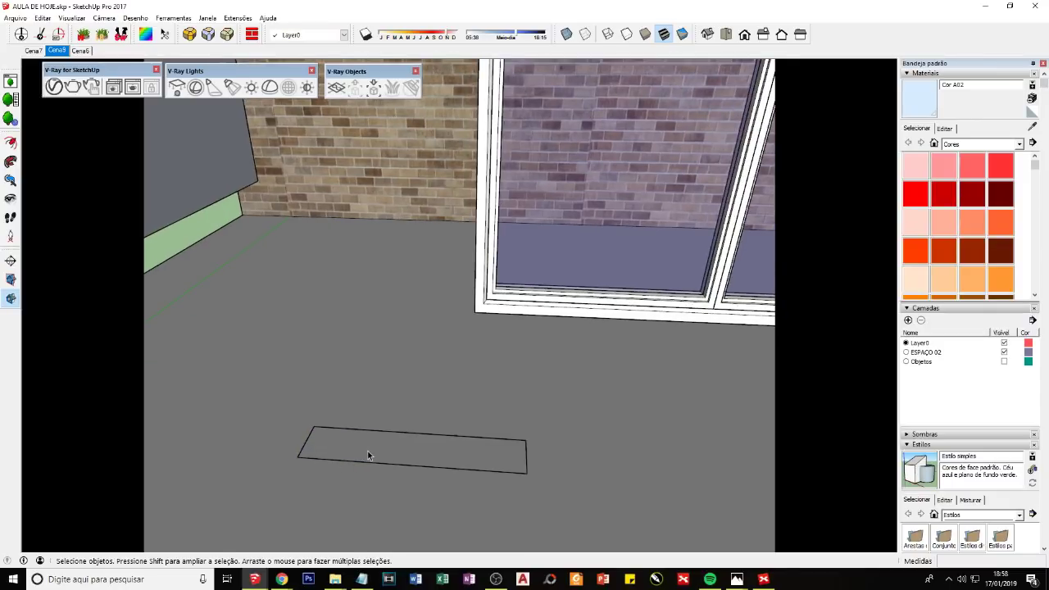
scroll(344, 447, up, 2)
scroll(315, 443, up, 2)
middle_drag(313, 449, 323, 463)
Step: Draw a thin strip across the floor rectangle and pull it up into a tall panel
key(r)
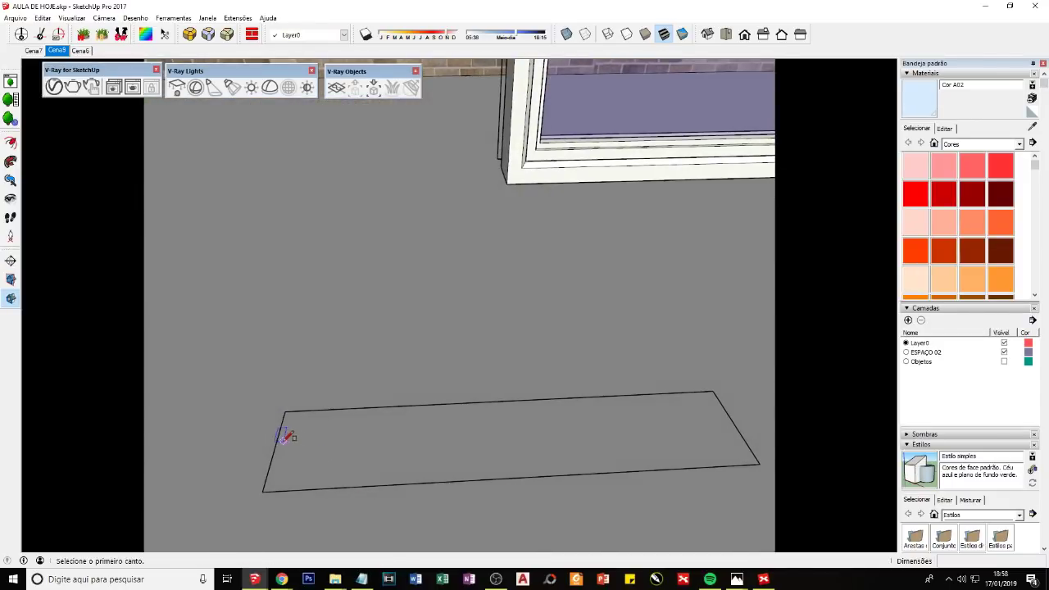
click(276, 441)
click(725, 421)
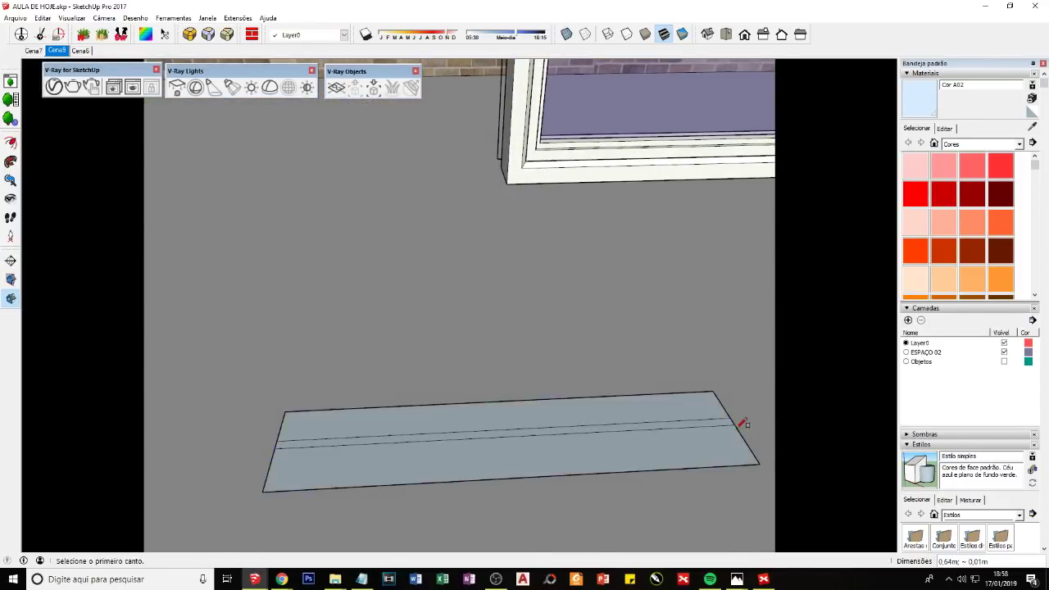
key(space)
click(712, 424)
key(p)
click(712, 424)
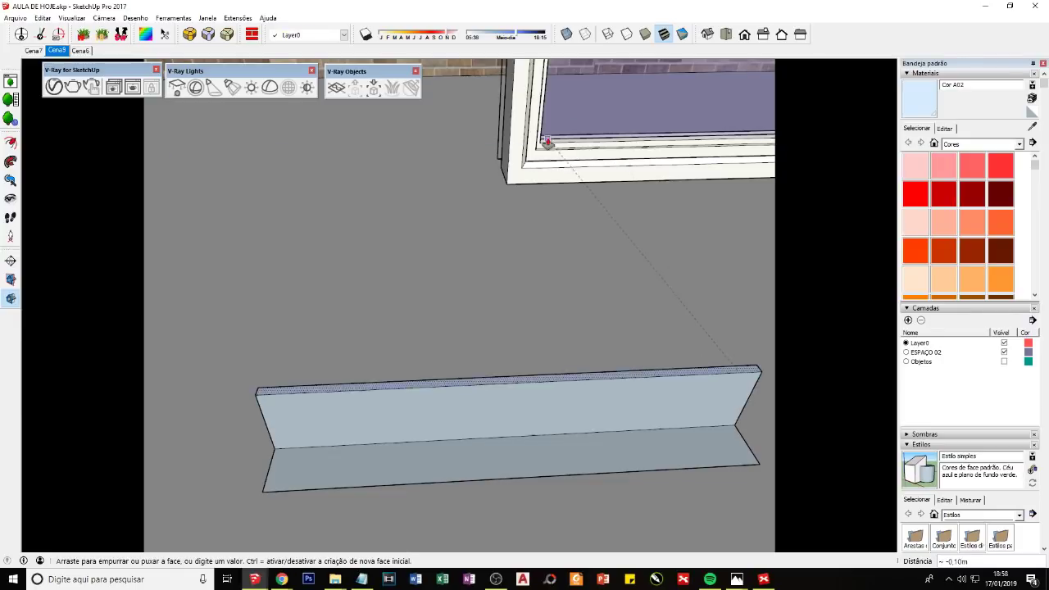
mouse_move(476, 349)
middle_down()
mouse_move(402, 364)
mouse_move(194, 241)
middle_up()
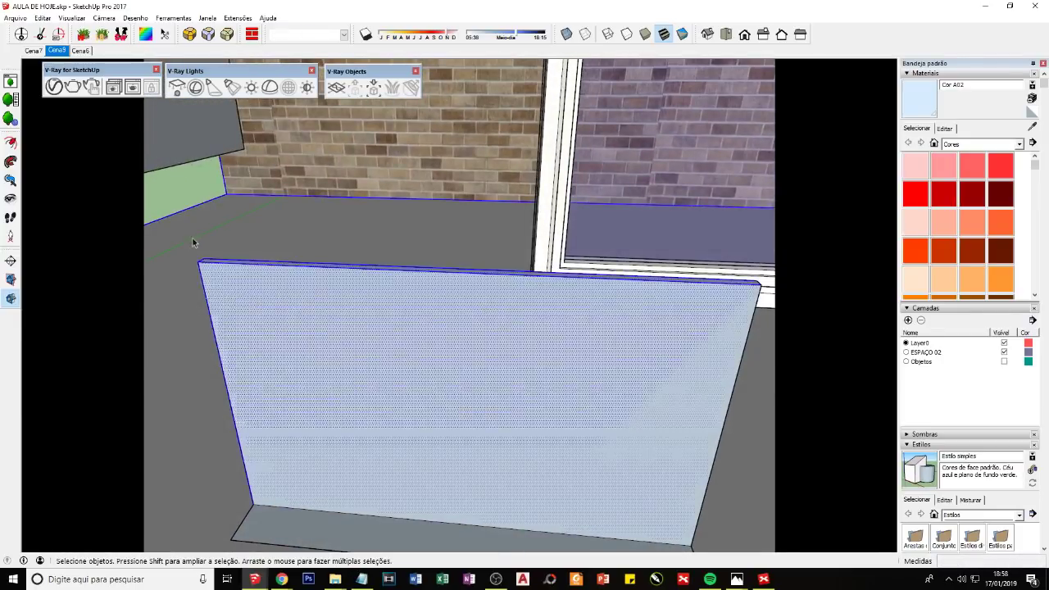
mouse_move(258, 312)
middle_down()
mouse_move(294, 309)
mouse_move(318, 347)
mouse_move(243, 345)
middle_up()
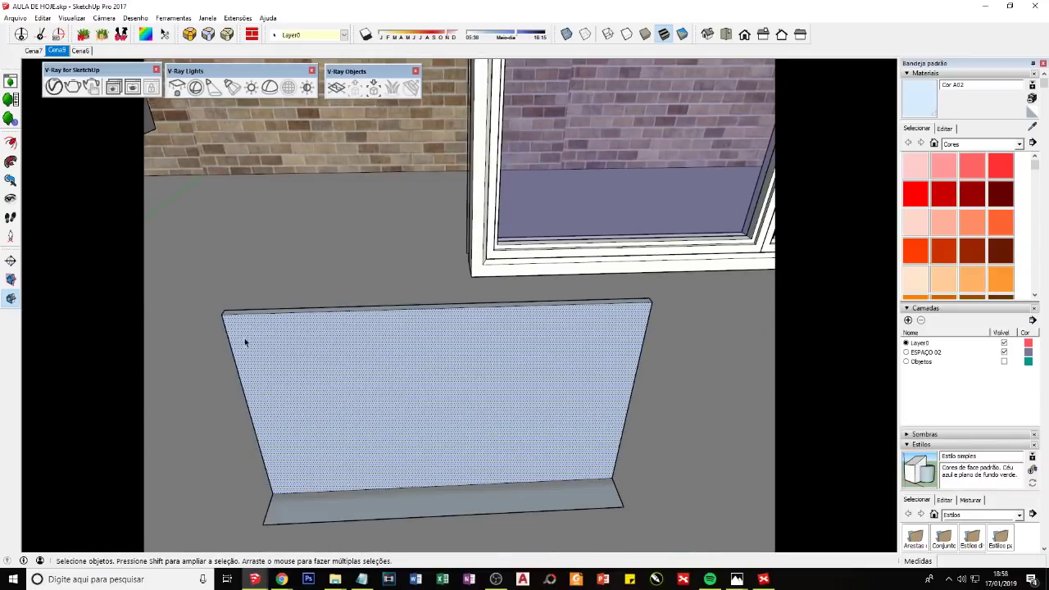
Step: Reverse the faces of the new panel
click(572, 442)
right_click(509, 377)
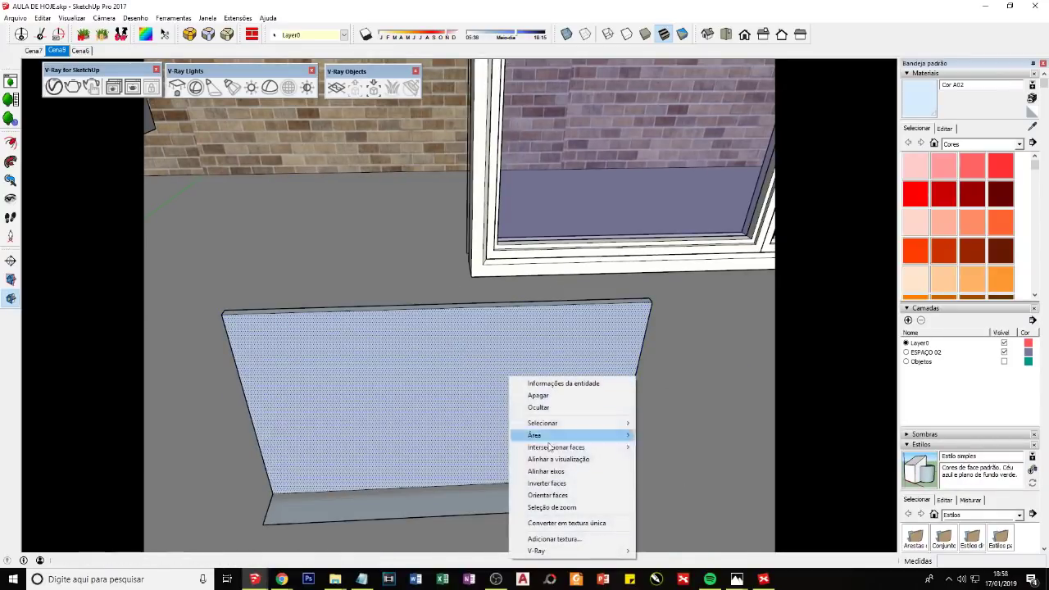
click(565, 488)
mouse_move(552, 489)
middle_down()
mouse_move(425, 461)
mouse_move(418, 370)
mouse_move(382, 353)
middle_up()
right_click(360, 374)
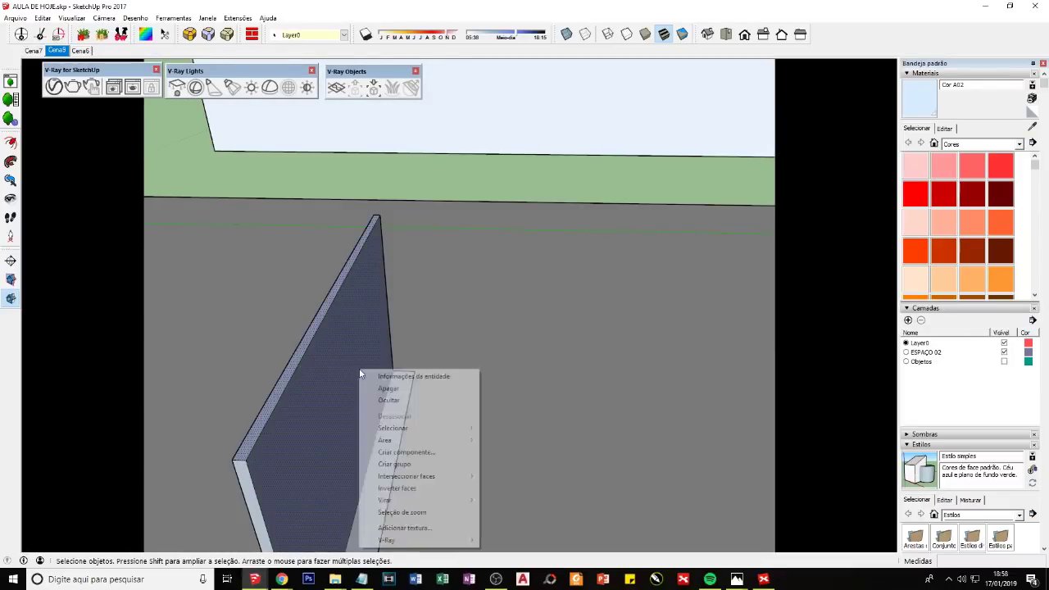
click(401, 487)
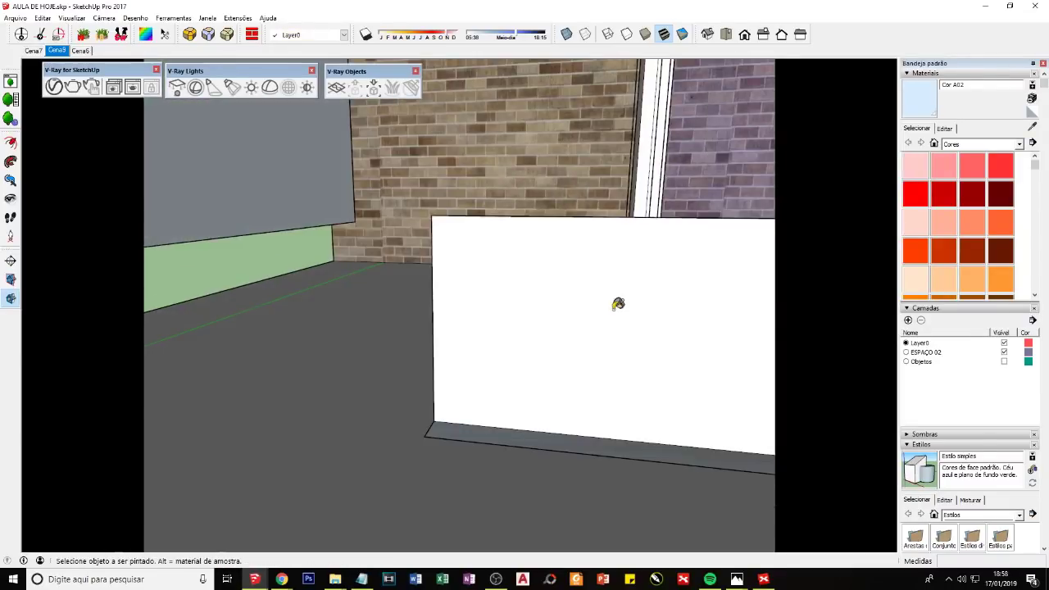
Step: Paint both sides of the panel with the pink Cor A01 material
click(619, 300)
click(915, 165)
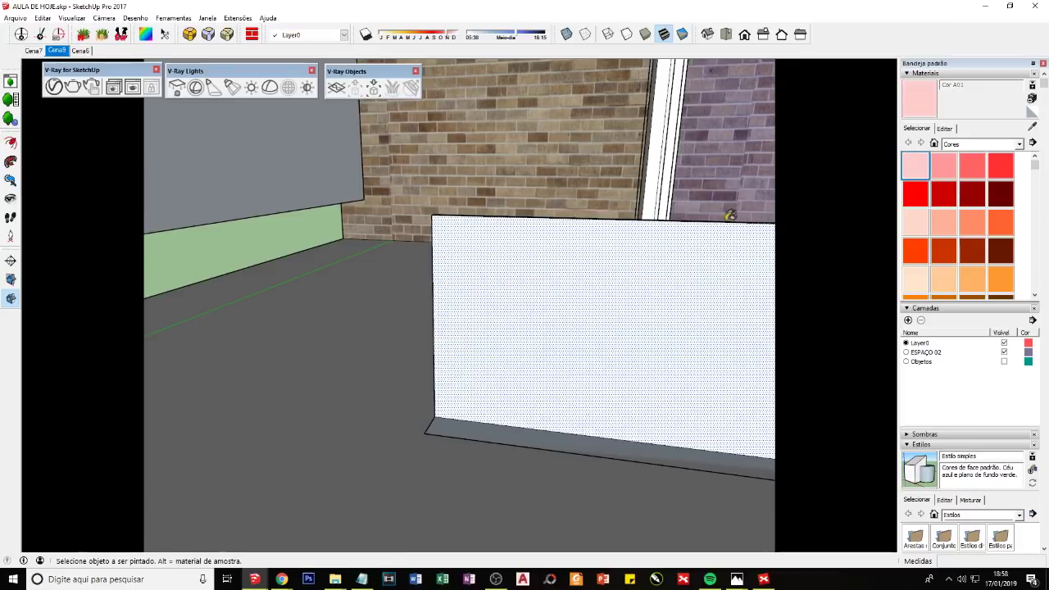
click(613, 330)
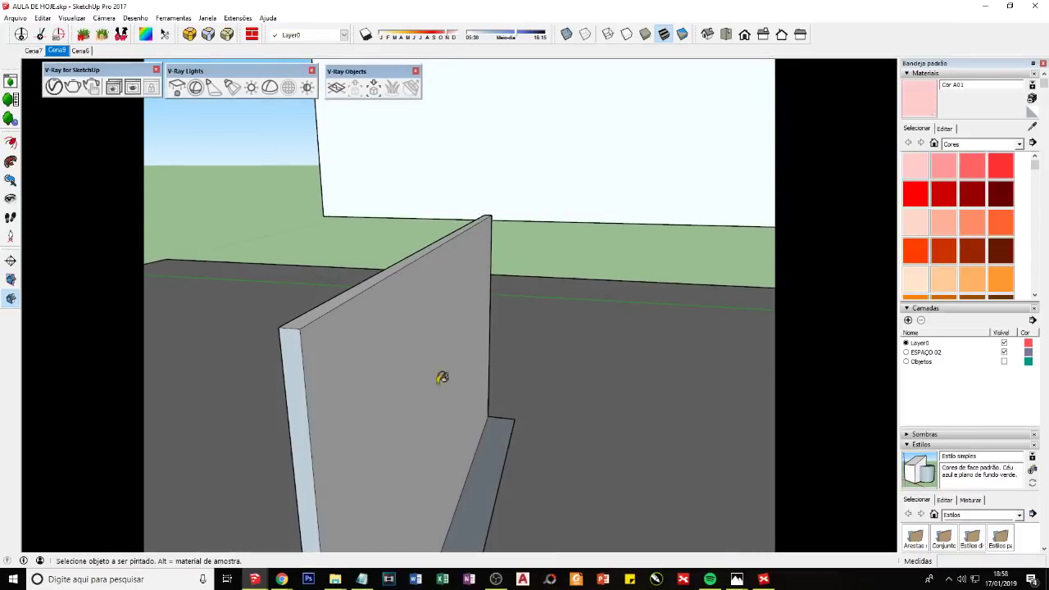
mouse_move(442, 377)
middle_down()
mouse_move(512, 371)
mouse_move(427, 426)
mouse_move(557, 363)
mouse_move(596, 413)
mouse_move(464, 347)
mouse_move(437, 382)
mouse_move(415, 352)
mouse_move(312, 366)
mouse_move(326, 363)
middle_up()
key(b)
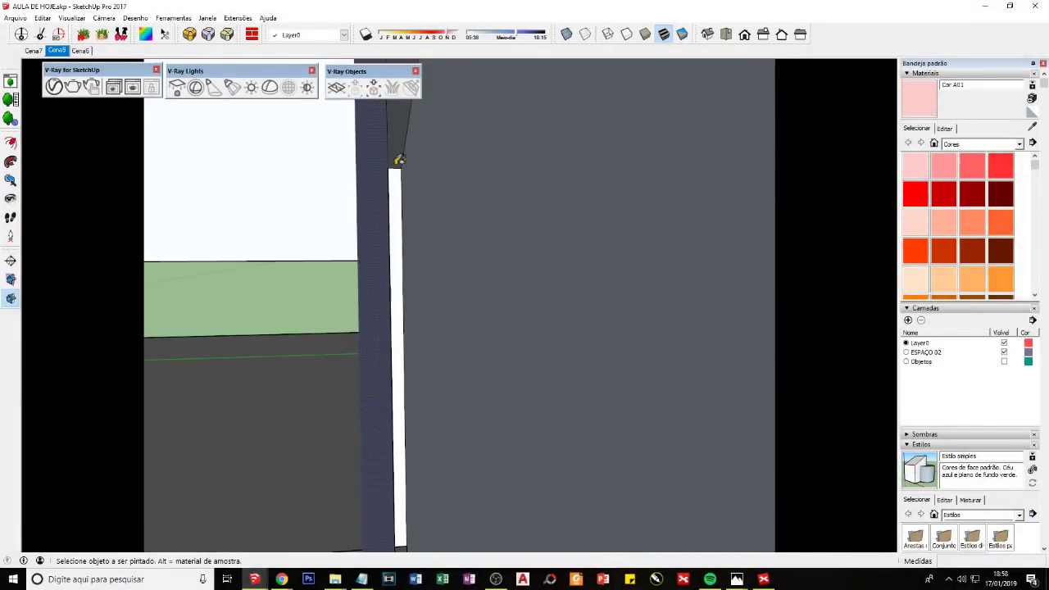
click(459, 211)
key(space)
Step: Select the pink panel and its base, reverse faces, repaint pink, and reverse back
scroll(532, 365, down, 3)
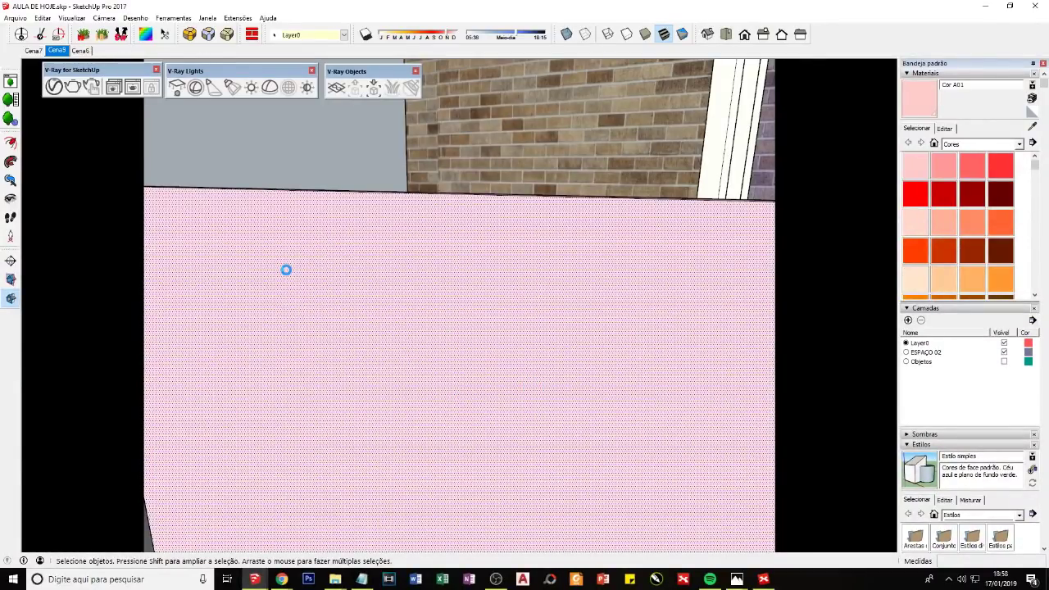
scroll(287, 270, down, 3)
scroll(286, 271, down, 2)
scroll(288, 257, down, 2)
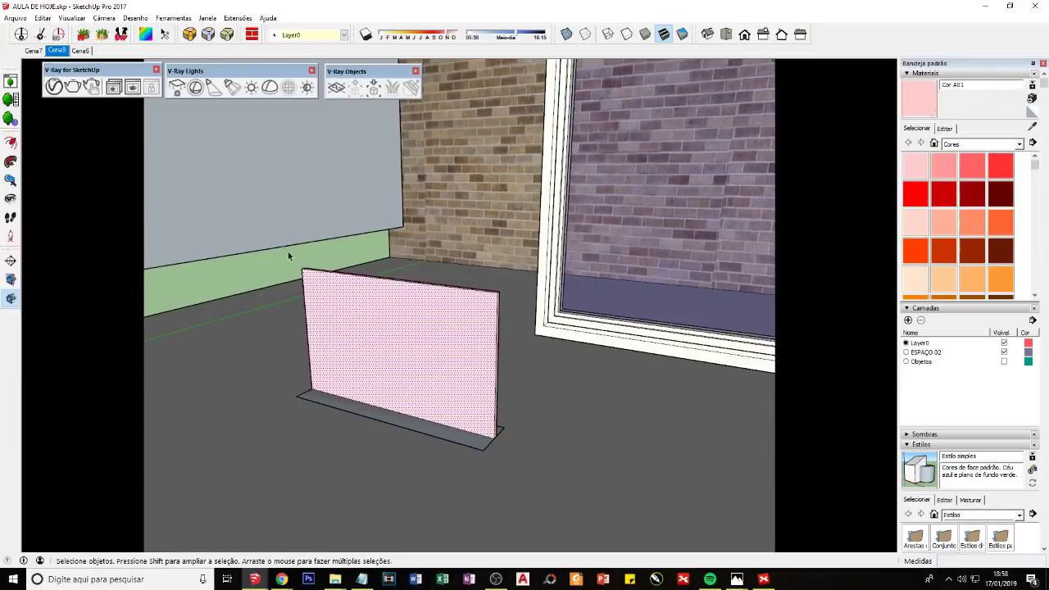
drag(285, 264, 507, 465)
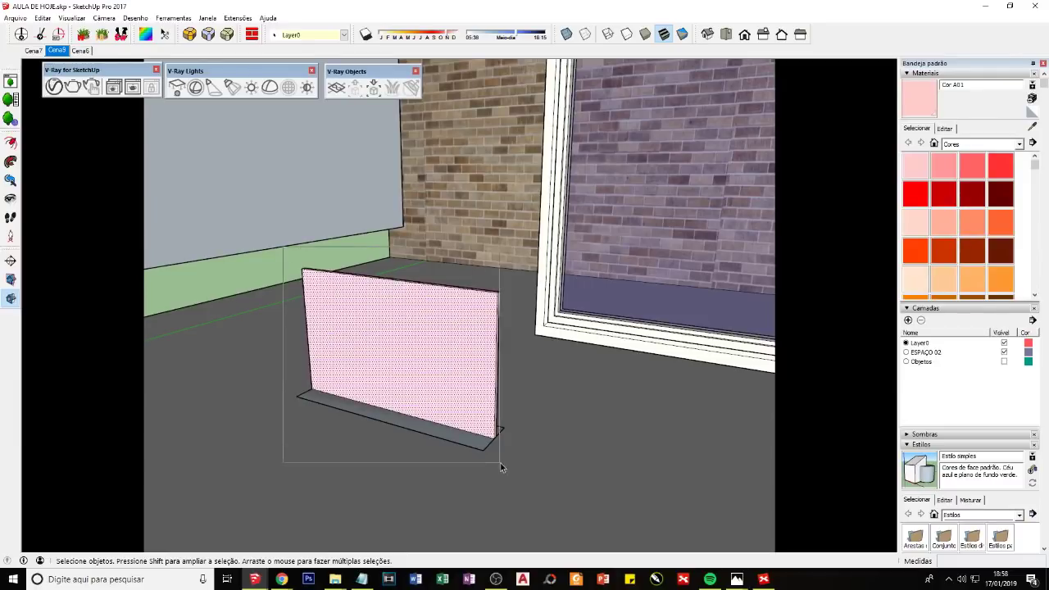
middle_drag(382, 334, 395, 335)
right_click(395, 335)
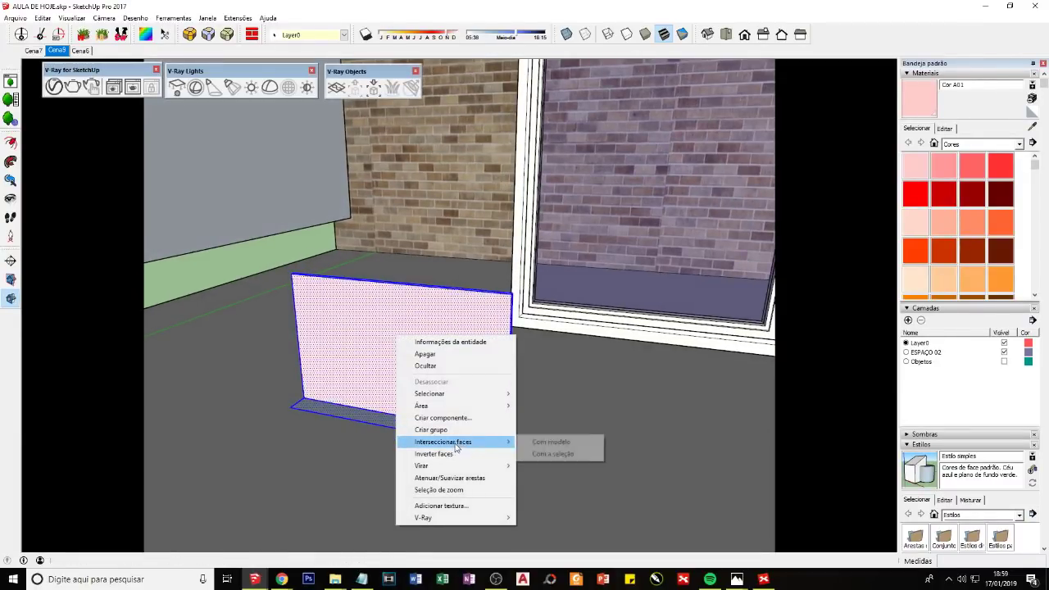
click(456, 453)
key(b)
click(415, 354)
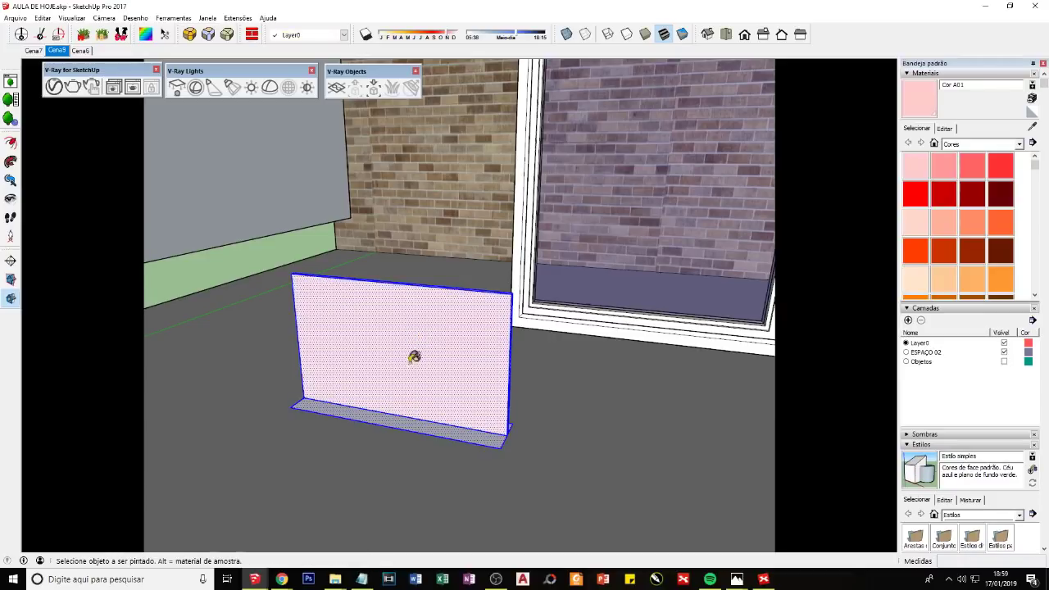
right_click(397, 361)
click(438, 480)
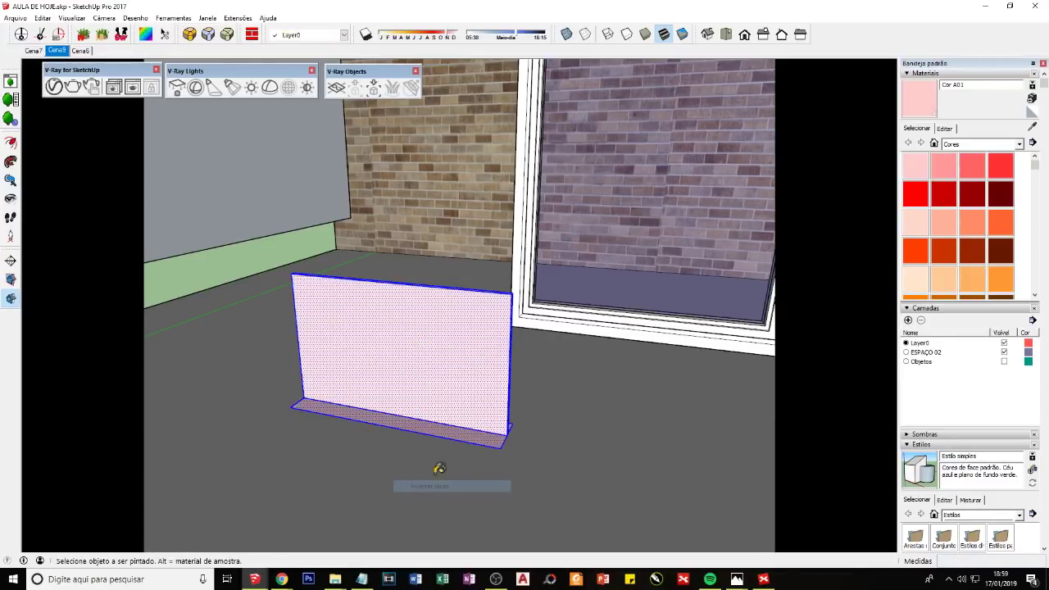
Step: Orbit and zoom back to the jar and goblet
middle_drag(440, 468, 468, 380)
key(space)
middle_drag(671, 389, 558, 389)
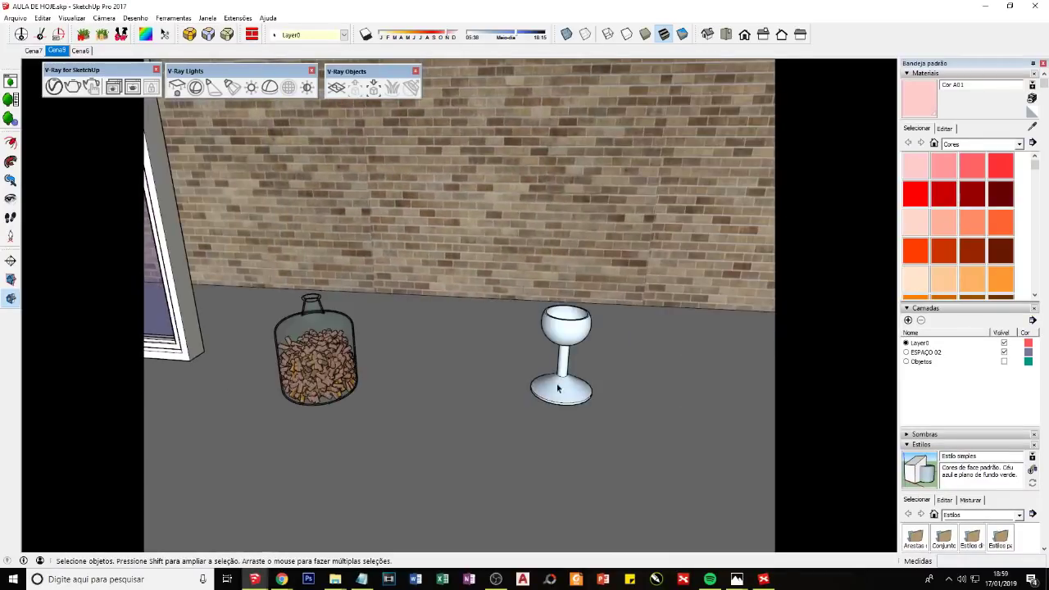
scroll(591, 345, up, 3)
scroll(574, 338, up, 3)
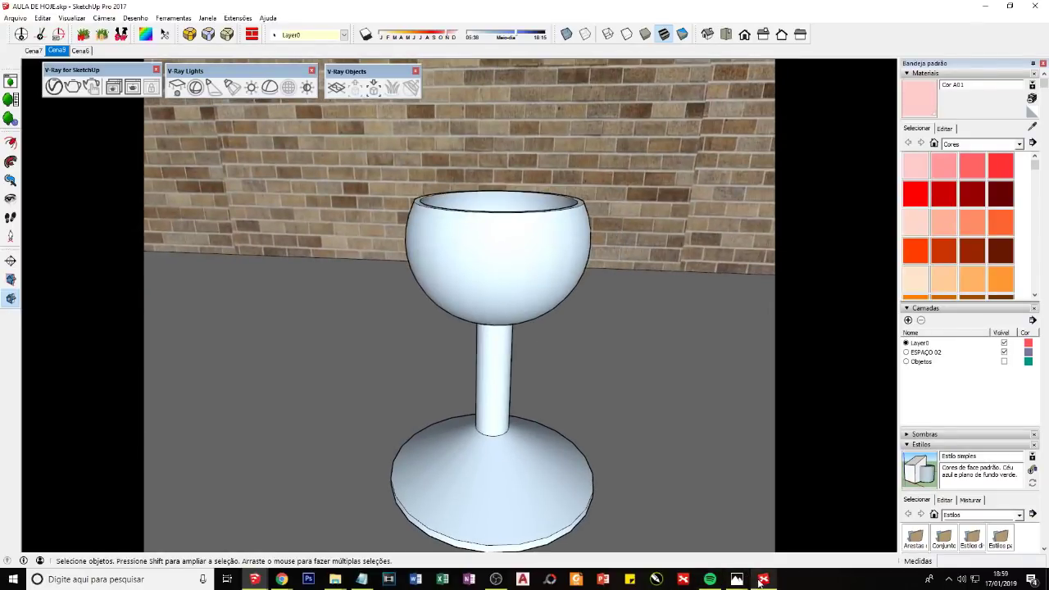
click(762, 580)
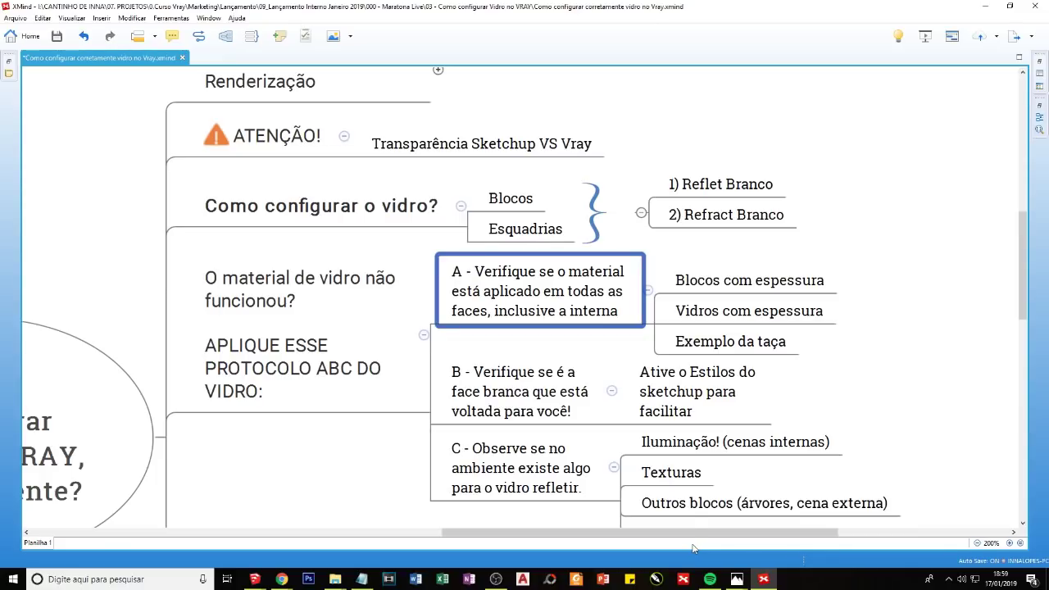
click(489, 401)
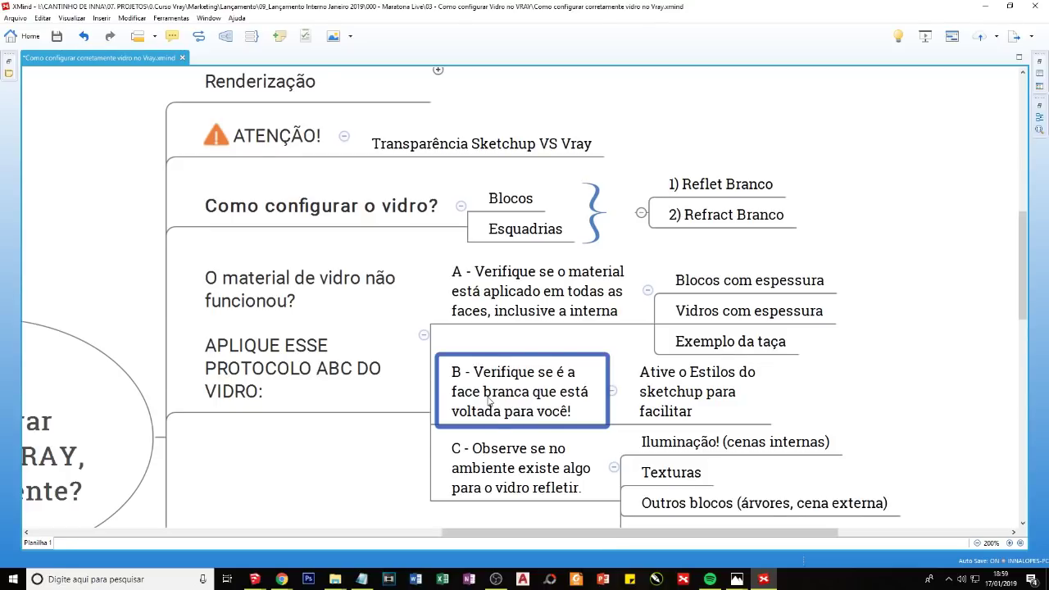
mouse_move(254, 580)
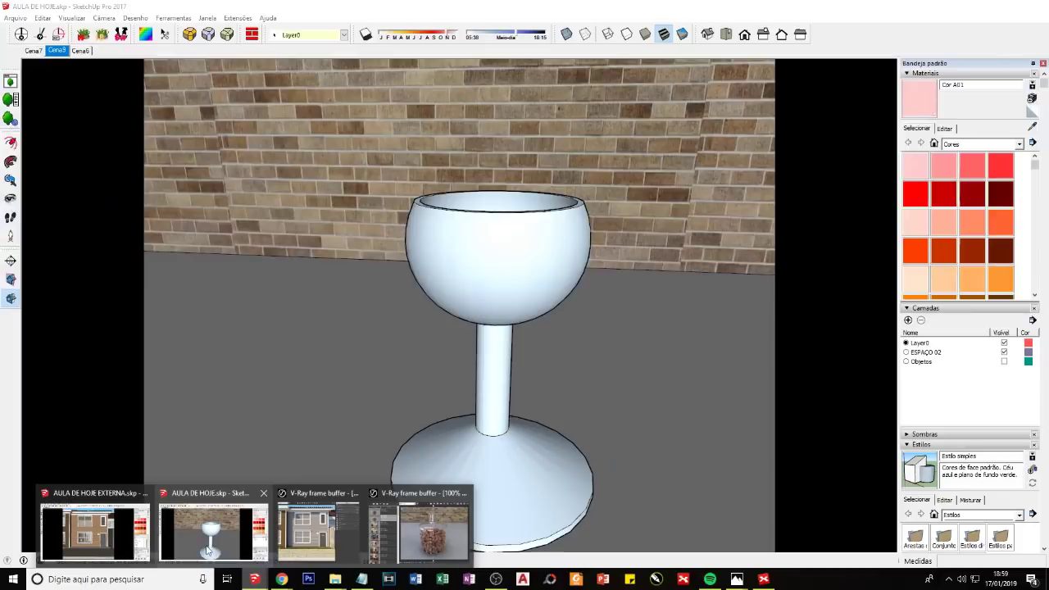
click(208, 553)
Step: Zoom out and draw a flat rectangle on the outside ground
scroll(490, 397, down, 5)
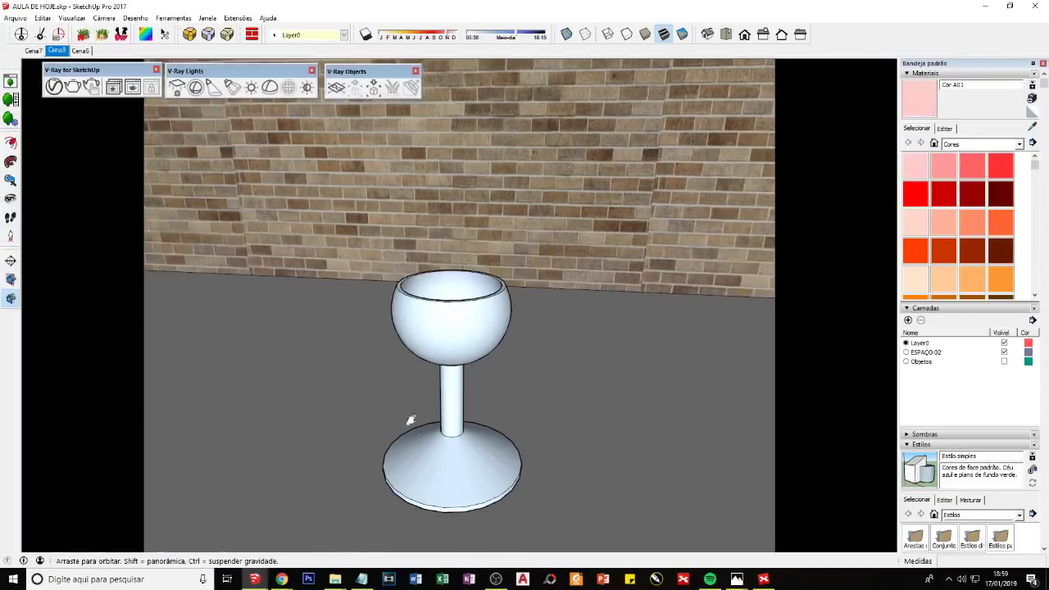
scroll(493, 450, down, 3)
scroll(445, 482, down, 2)
scroll(443, 476, down, 2)
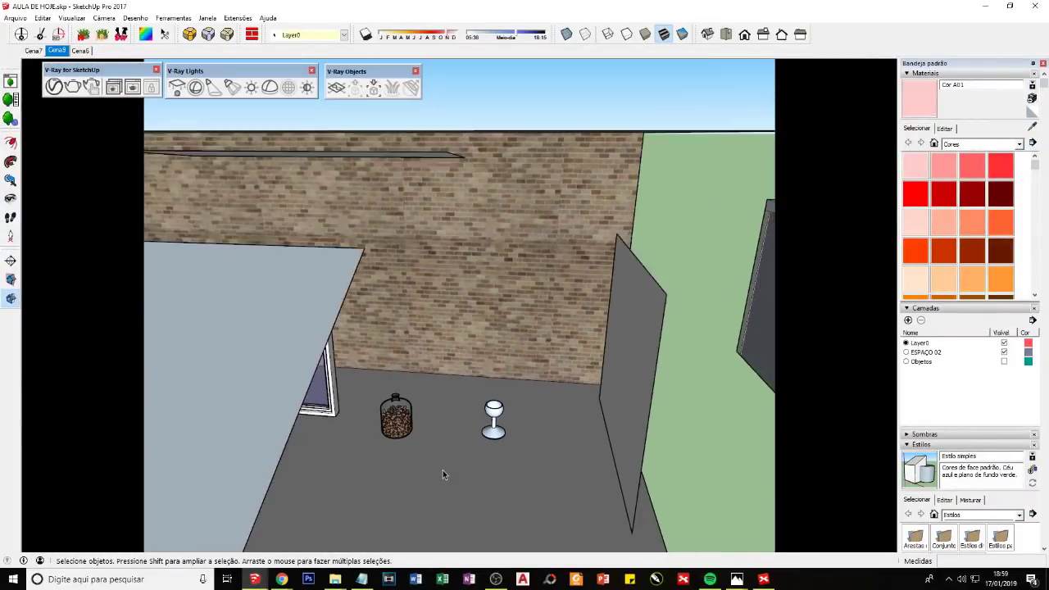
scroll(551, 373, down, 3)
scroll(355, 344, down, 2)
key(r)
click(543, 489)
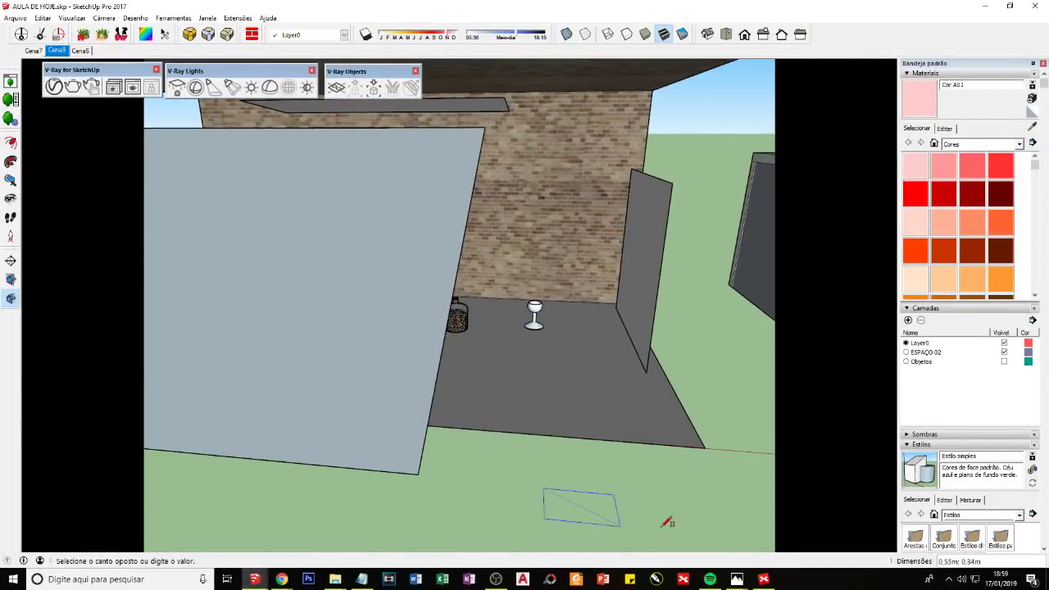
click(663, 515)
Step: Pull the rectangle up into a box, then undo the extrusion
mouse_move(624, 522)
middle_down()
mouse_move(465, 423)
mouse_move(401, 414)
mouse_move(305, 491)
mouse_move(416, 432)
middle_up()
scroll(414, 435, up, 2)
key(p)
drag(405, 426, 405, 300)
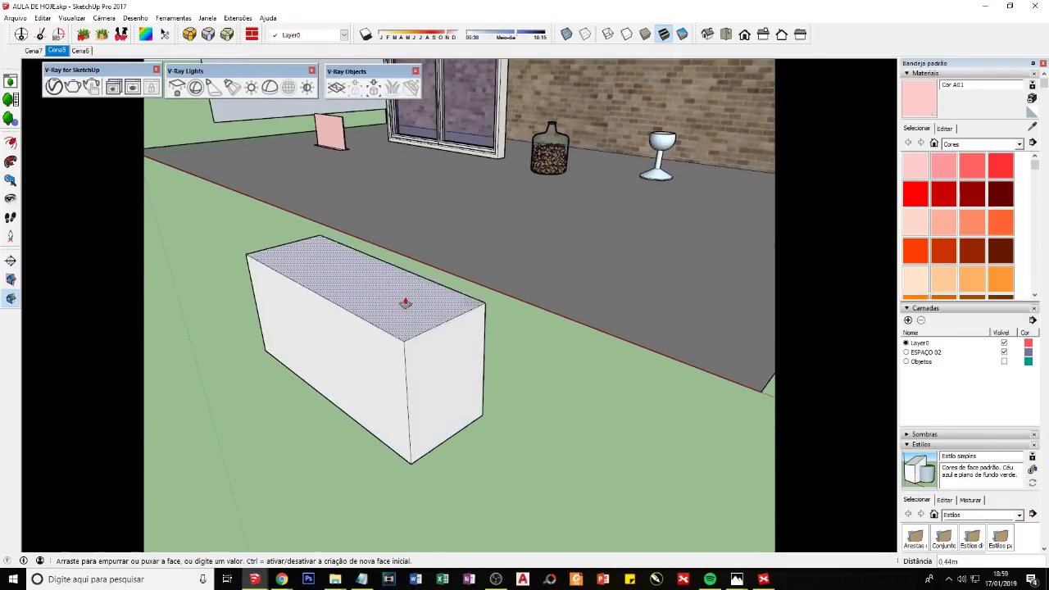
key(space)
mouse_move(389, 360)
middle_down()
mouse_move(424, 330)
mouse_move(520, 356)
mouse_move(497, 362)
mouse_move(433, 342)
mouse_move(473, 344)
middle_up()
key(ctrl+z)
Step: Reverse the flat ground rectangle's faces so its front side faces up
click(446, 424)
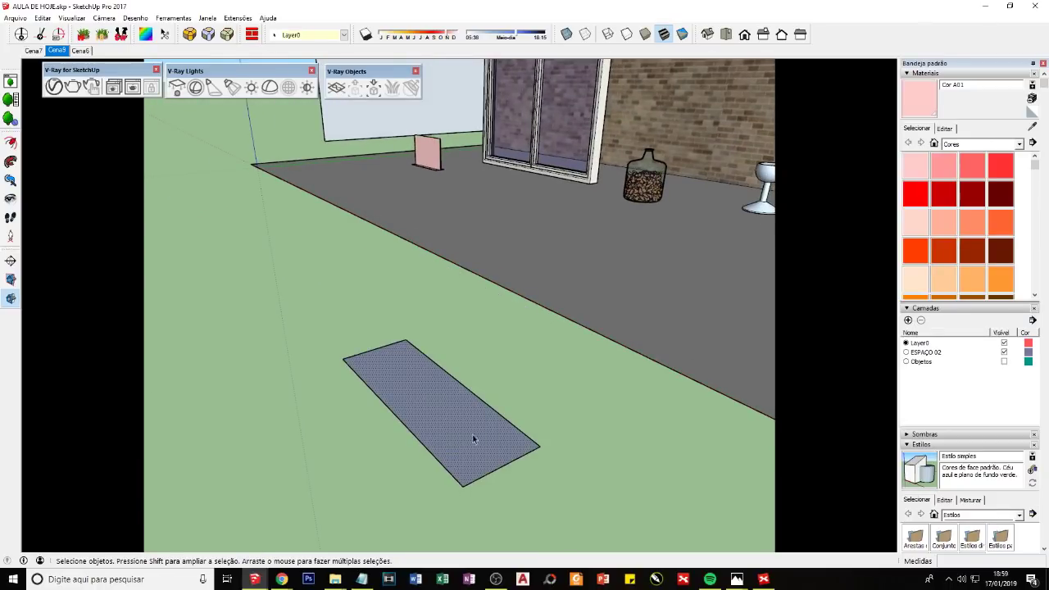
middle_drag(445, 427, 428, 424)
right_click(428, 424)
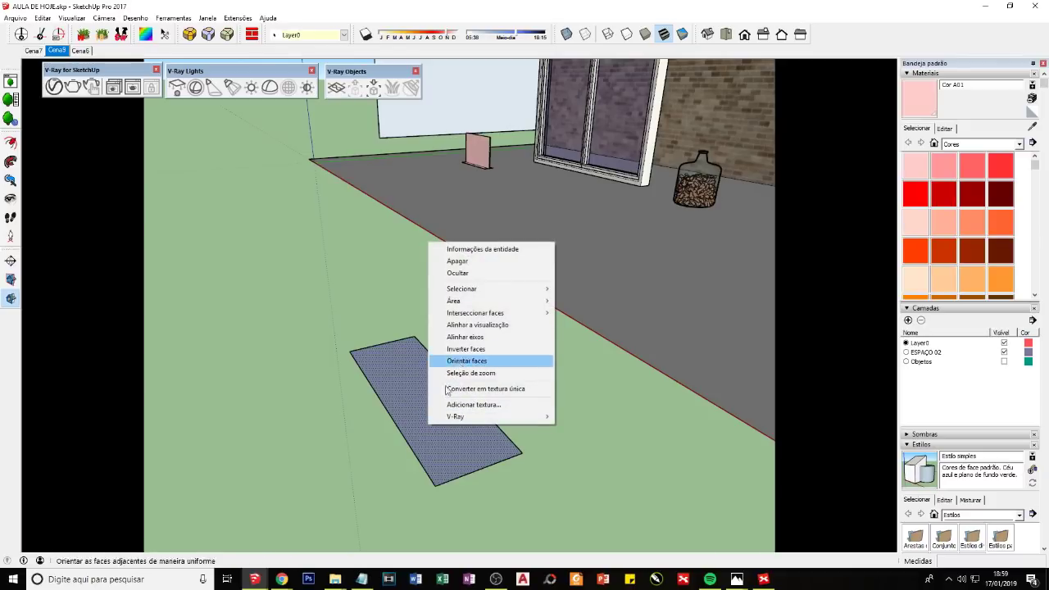
click(459, 349)
middle_drag(446, 400, 391, 393)
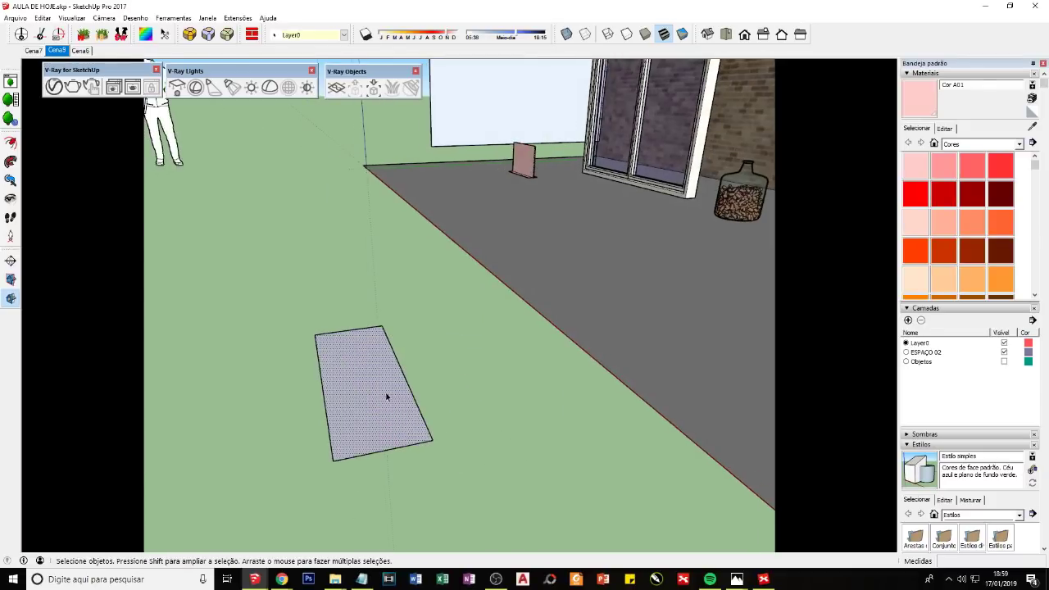
mouse_move(522, 300)
middle_down()
mouse_move(631, 254)
mouse_move(598, 286)
mouse_move(583, 279)
middle_up()
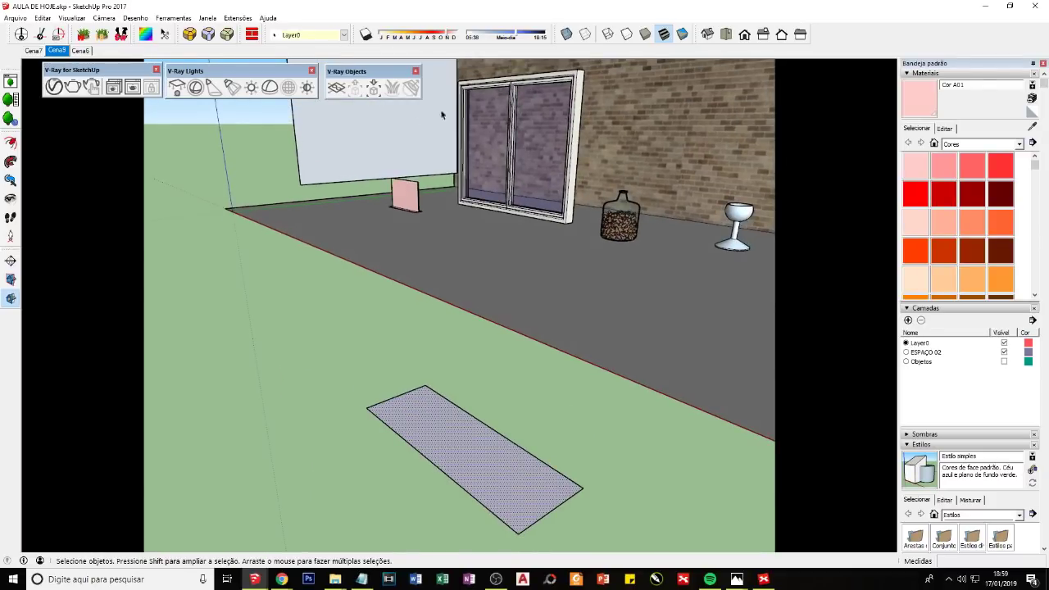
Step: Orbit and zoom from the ground rectangle back to the window, jar and goblet
click(451, 443)
scroll(595, 331, up, 3)
middle_drag(595, 331, 511, 412)
scroll(524, 344, up, 3)
scroll(565, 282, up, 3)
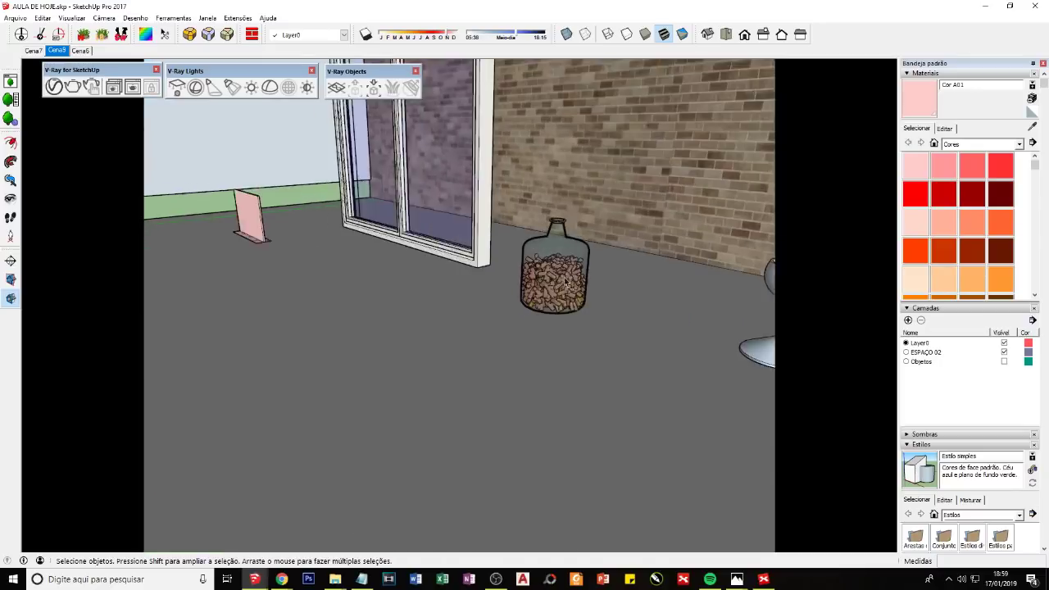
mouse_move(565, 281)
middle_down()
mouse_move(583, 297)
mouse_move(542, 315)
mouse_move(585, 328)
middle_up()
scroll(588, 313, up, 2)
scroll(585, 327, up, 2)
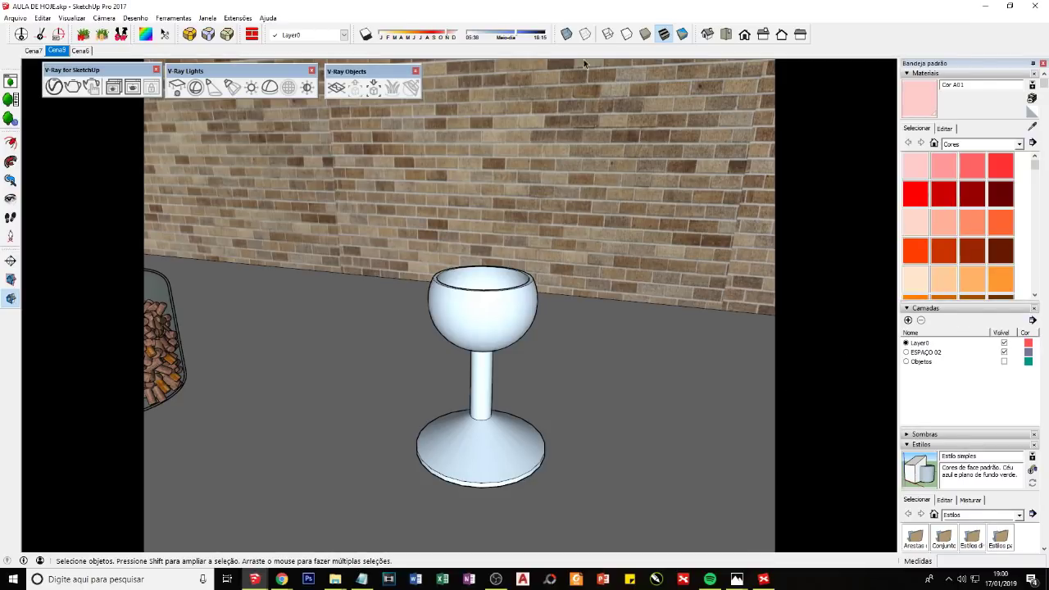
Step: Drag the display style options off so they float as a separate panel
mouse_move(559, 33)
mouse_down()
mouse_move(528, 192)
mouse_move(588, 178)
mouse_up()
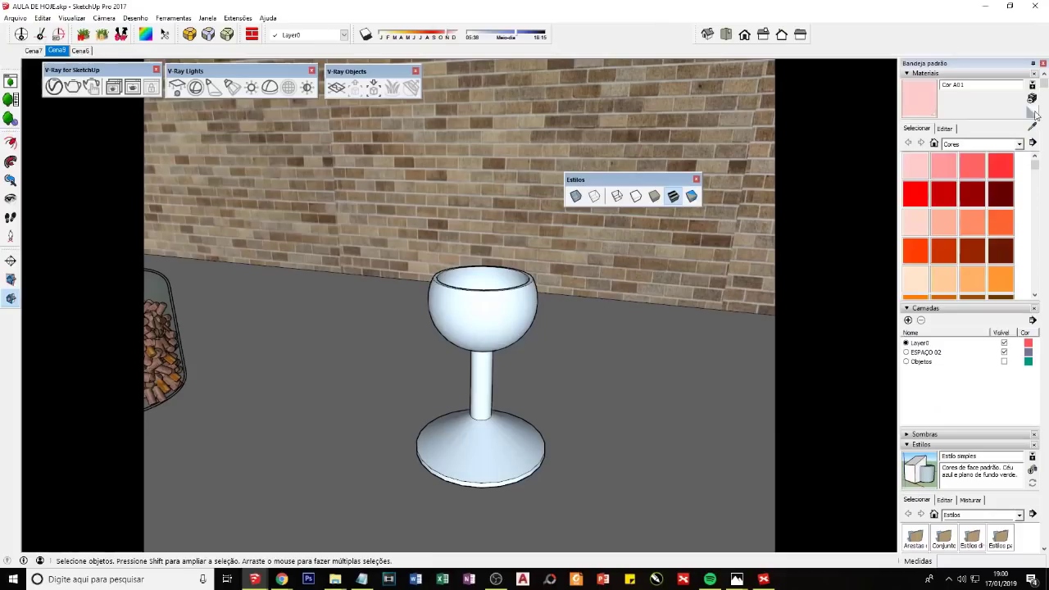
Step: Repaint the goblet's base with the default material
click(1031, 111)
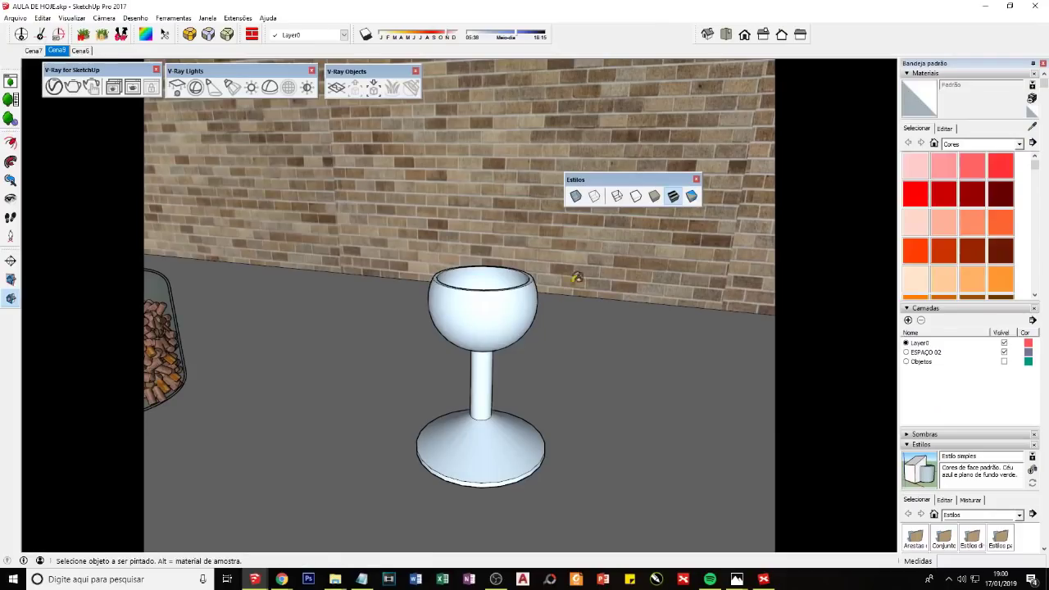
click(496, 405)
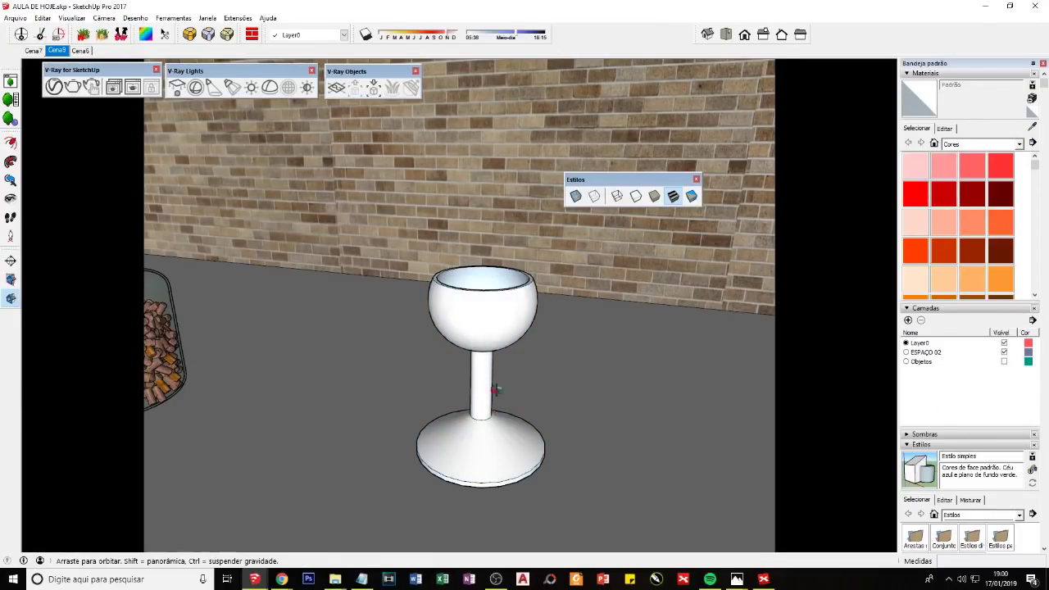
mouse_move(492, 394)
middle_down()
mouse_move(480, 304)
mouse_move(495, 304)
middle_up()
Step: Select the whole goblet, hide the Estilos toolbar, and bring the XMind mind map forward
key(space)
triple_click(489, 352)
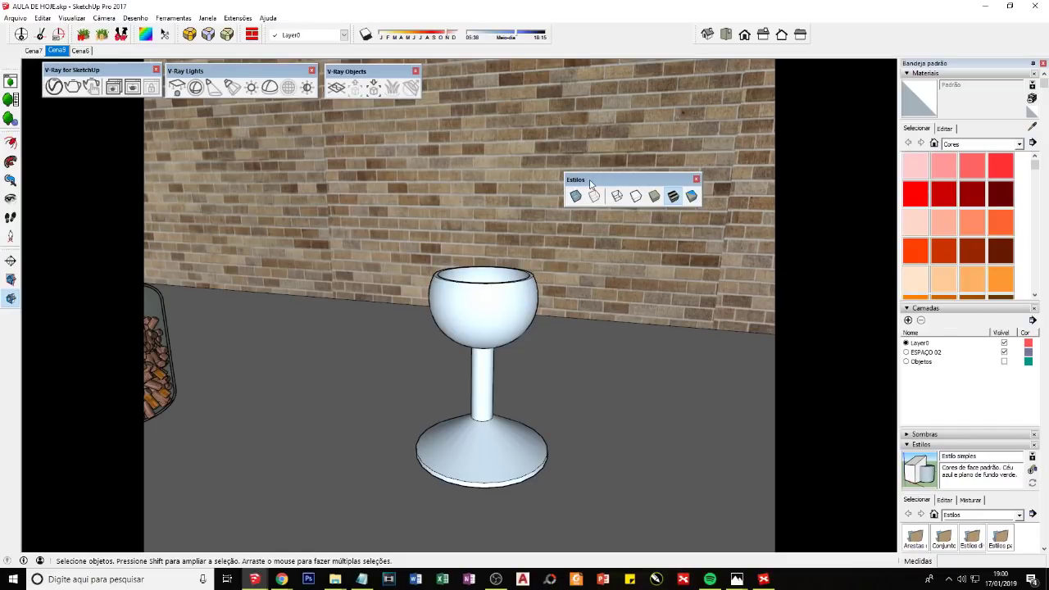
click(696, 179)
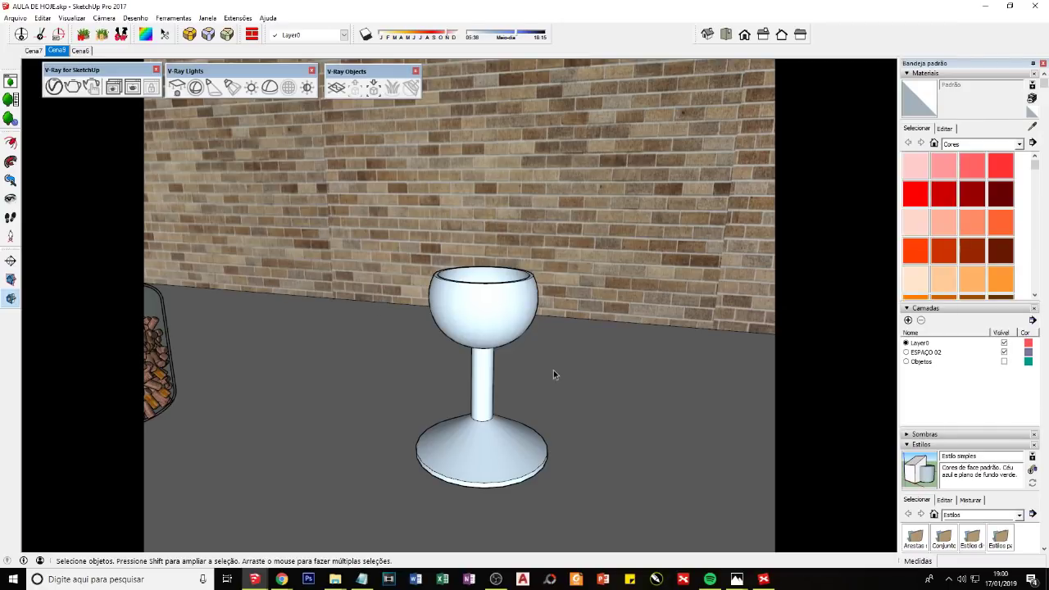
click(764, 578)
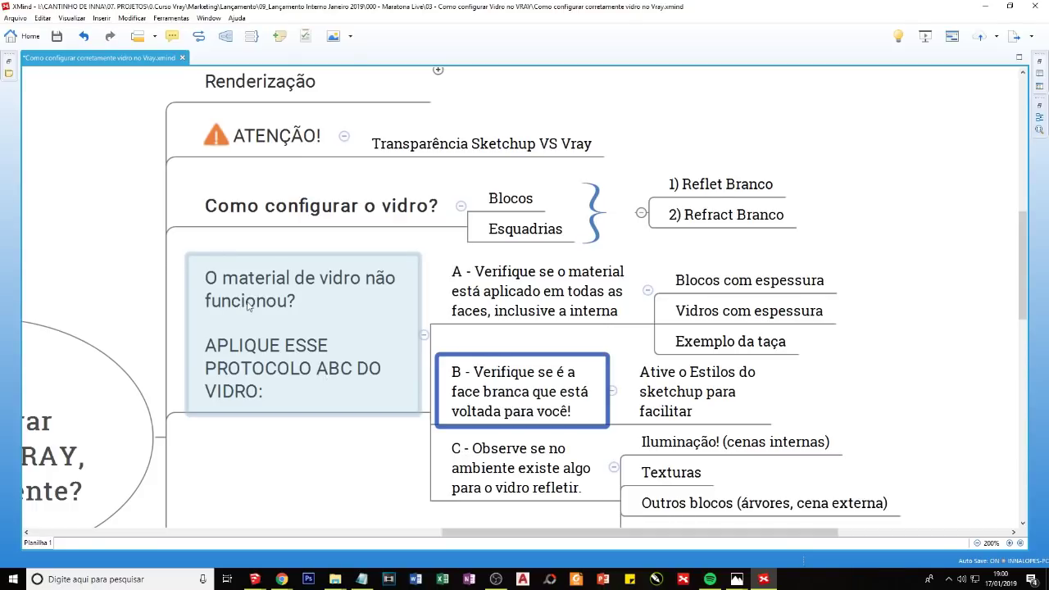
Step: Review checklist topics A and B in XMind, then return to SketchUp viewing the goblet from above
click(485, 310)
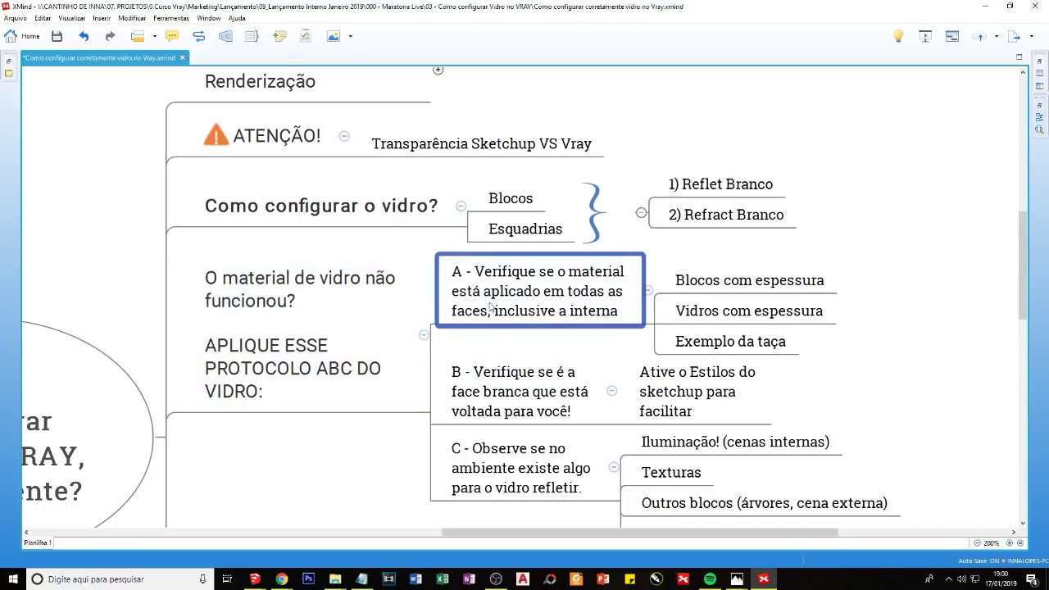
click(485, 377)
click(765, 579)
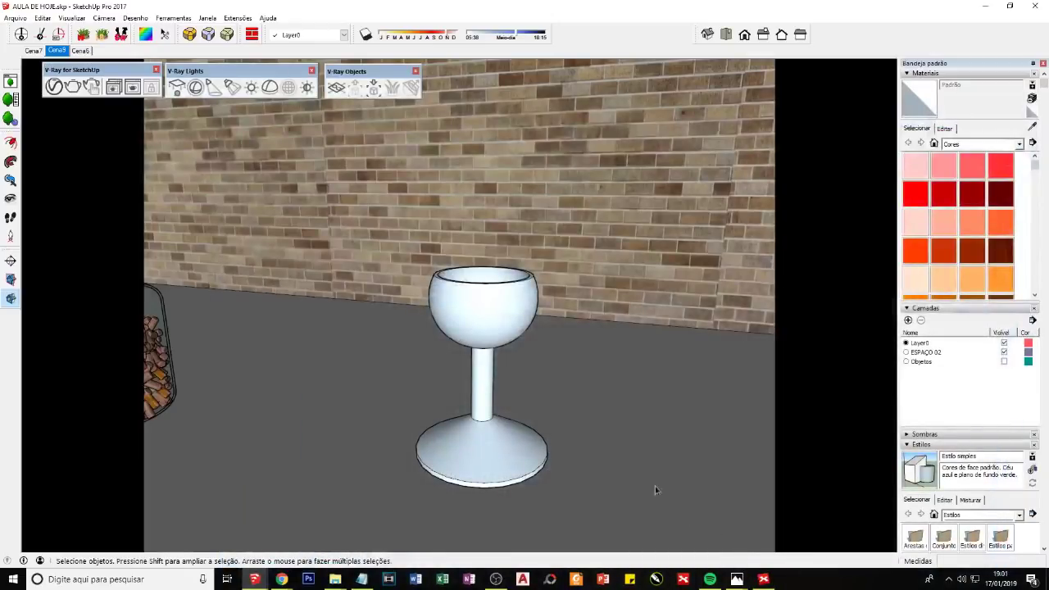
middle_drag(462, 281, 456, 330)
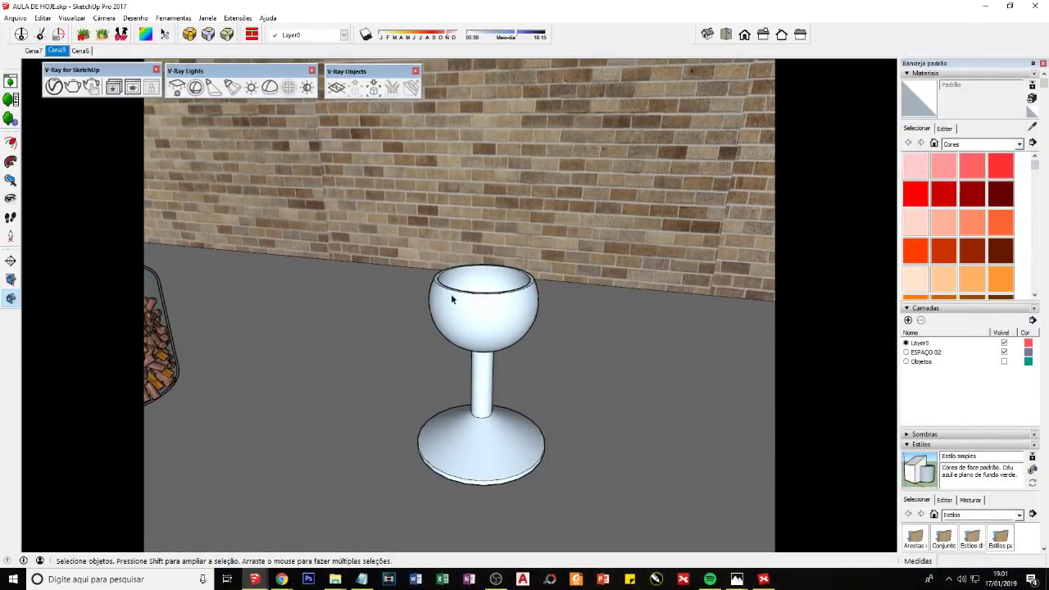
scroll(455, 396, down, 3)
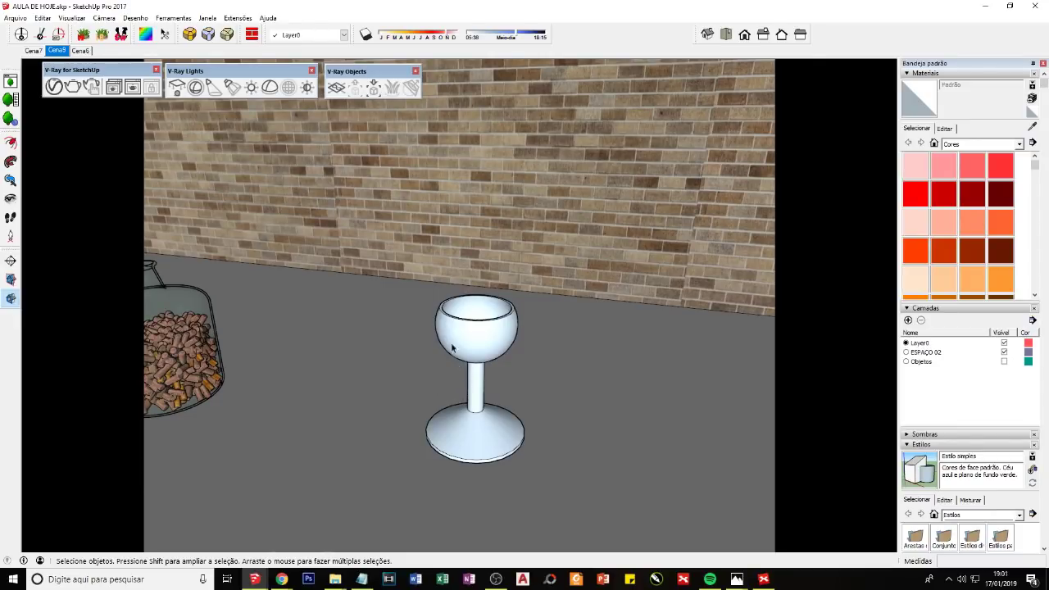
Step: Enable the Estilos toolbar from Visualizar > Barras de ferramentas and switch to Monocromático face style
click(73, 18)
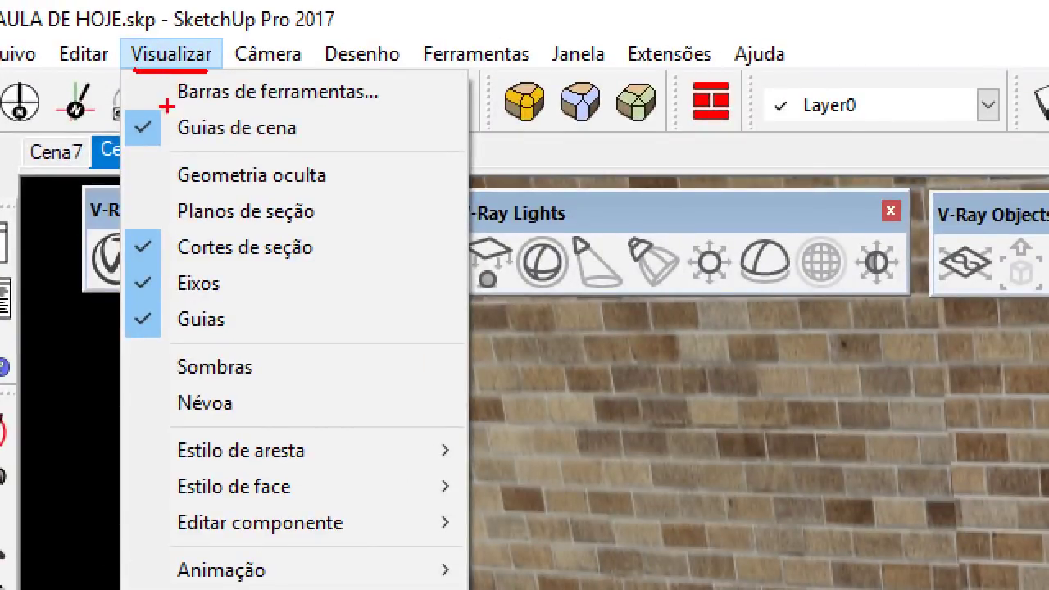
drag(168, 103, 389, 116)
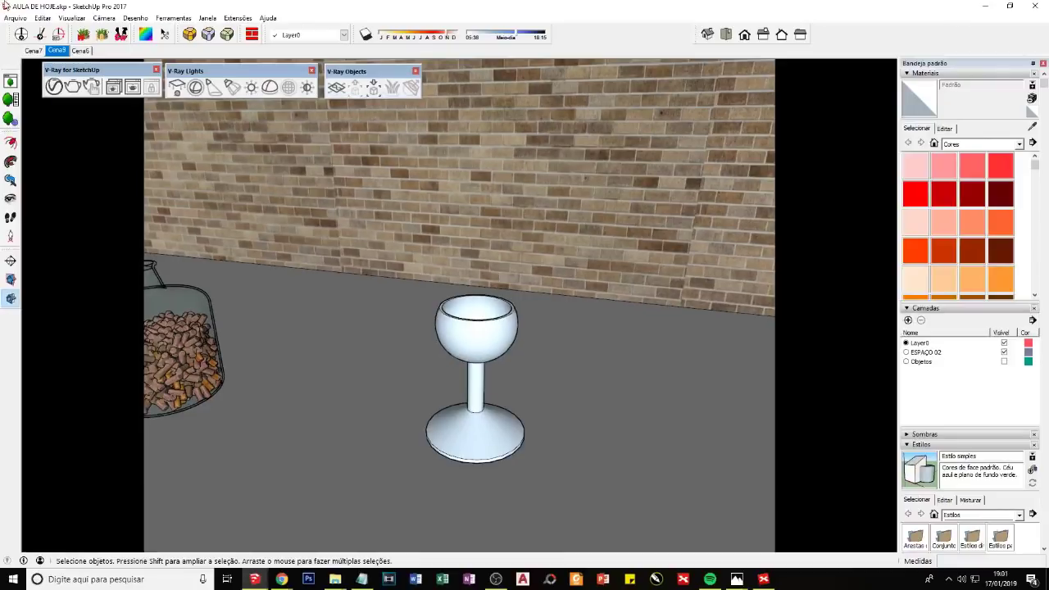
click(107, 31)
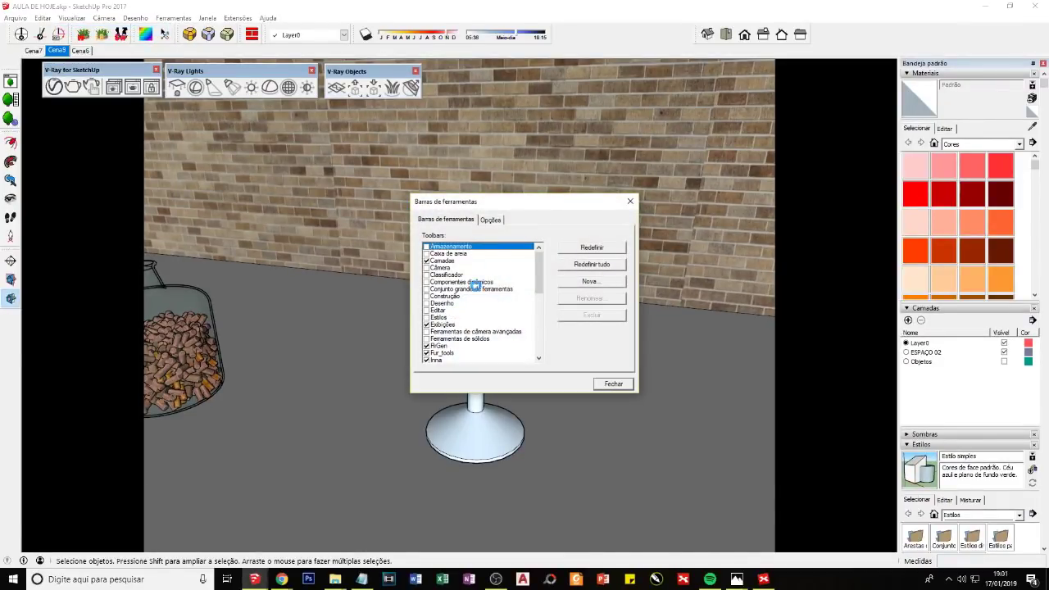
click(428, 318)
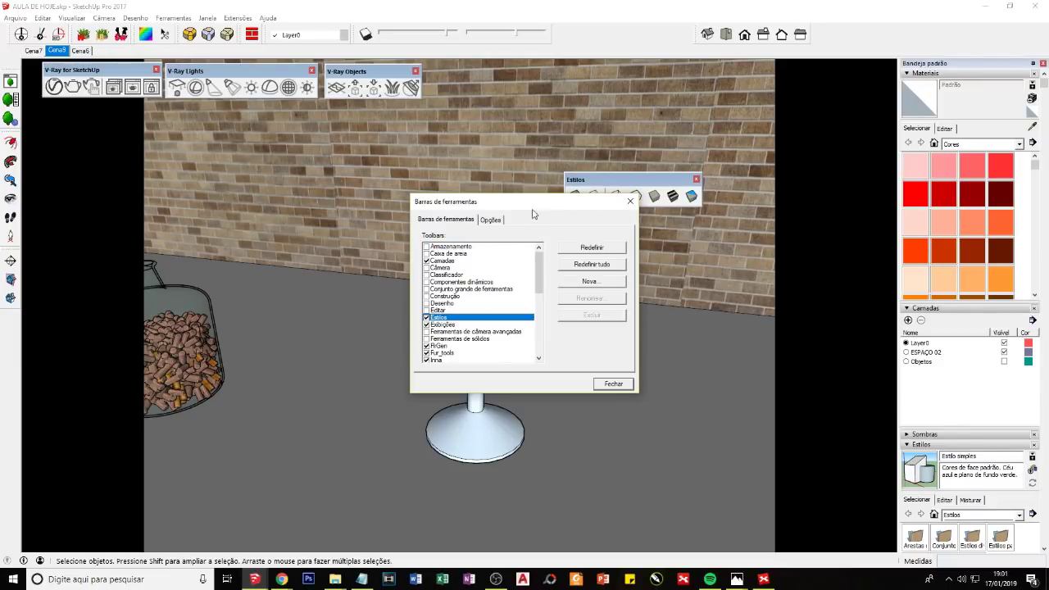
drag(532, 210, 629, 239)
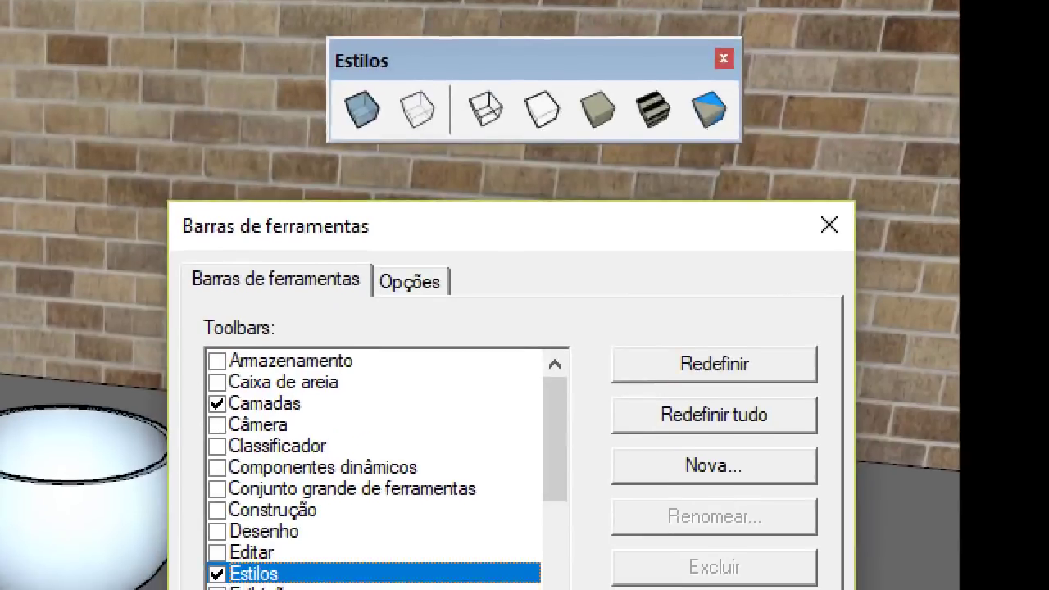
drag(223, 565, 290, 564)
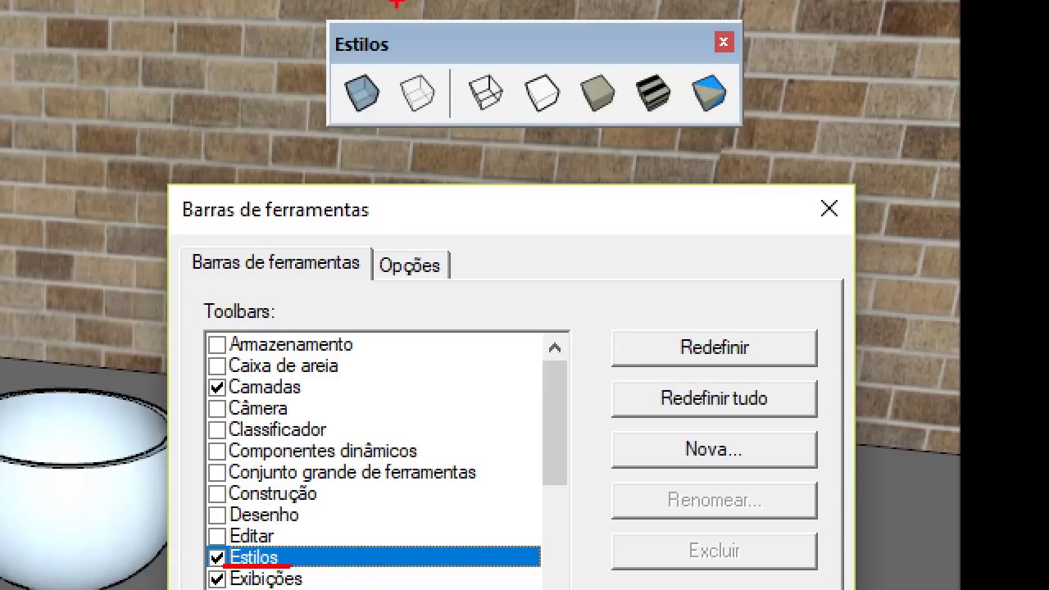
mouse_move(334, 172)
mouse_down()
mouse_move(344, 147)
mouse_move(376, 145)
mouse_move(378, 170)
mouse_up()
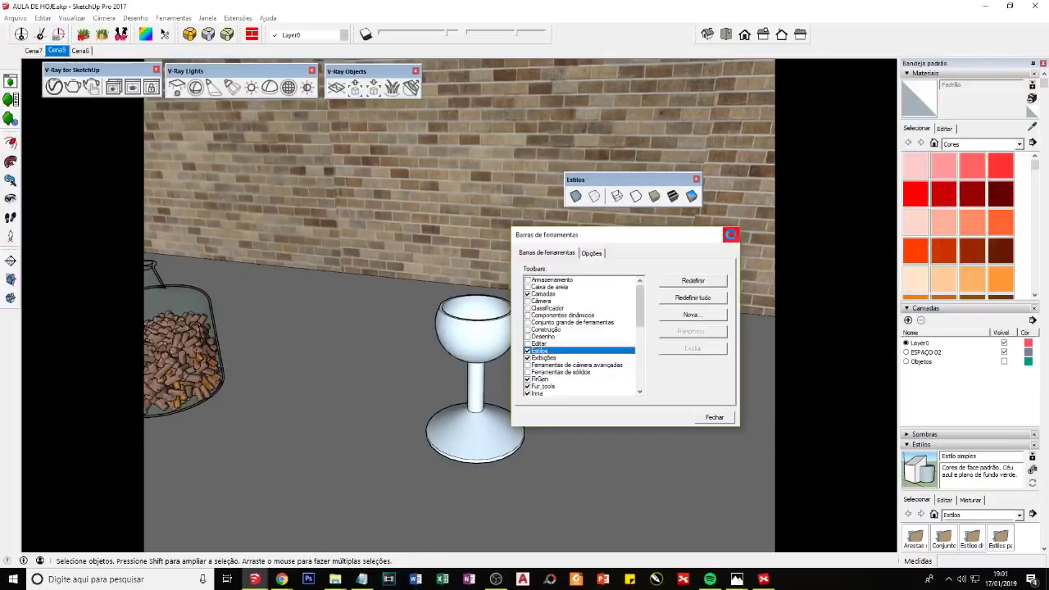
click(733, 235)
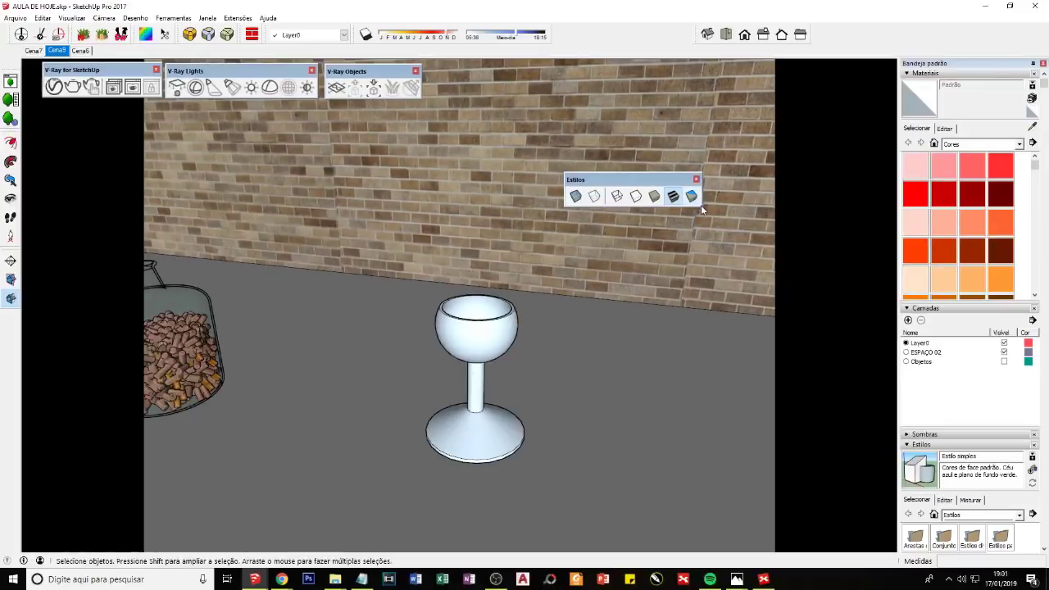
click(692, 197)
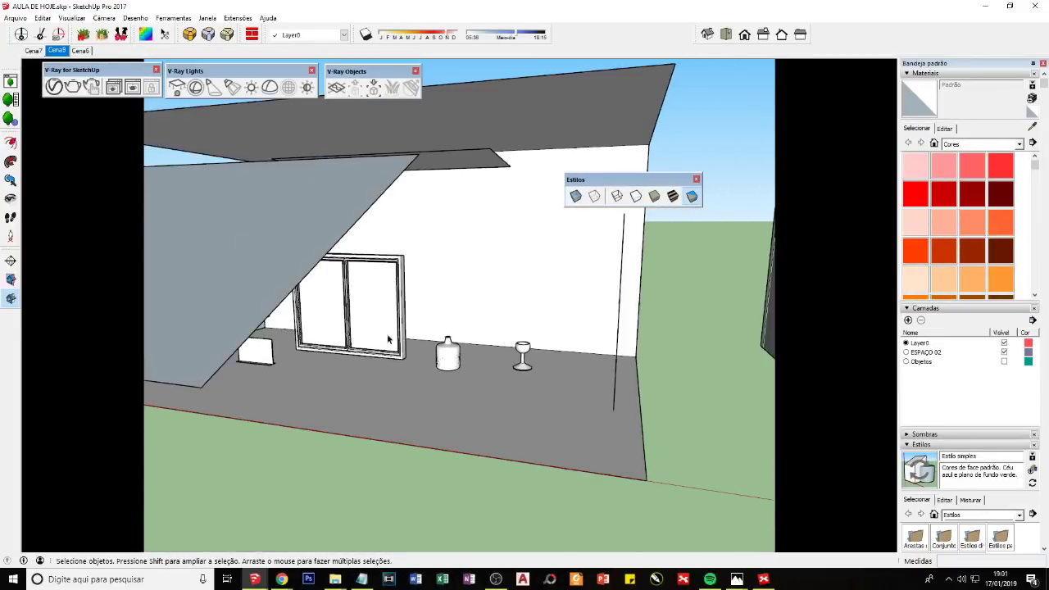
Step: Close the V-Ray frame buffer and switch to the AULA DE HOJE EXTERNA house model
mouse_move(417, 320)
middle_down()
mouse_move(348, 314)
mouse_move(361, 313)
middle_up()
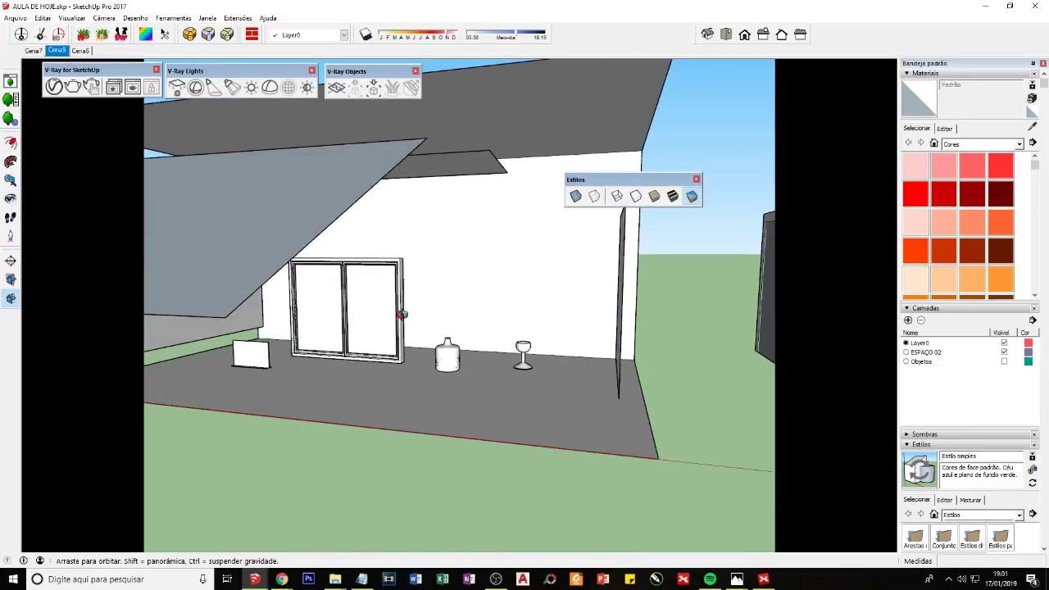
click(255, 579)
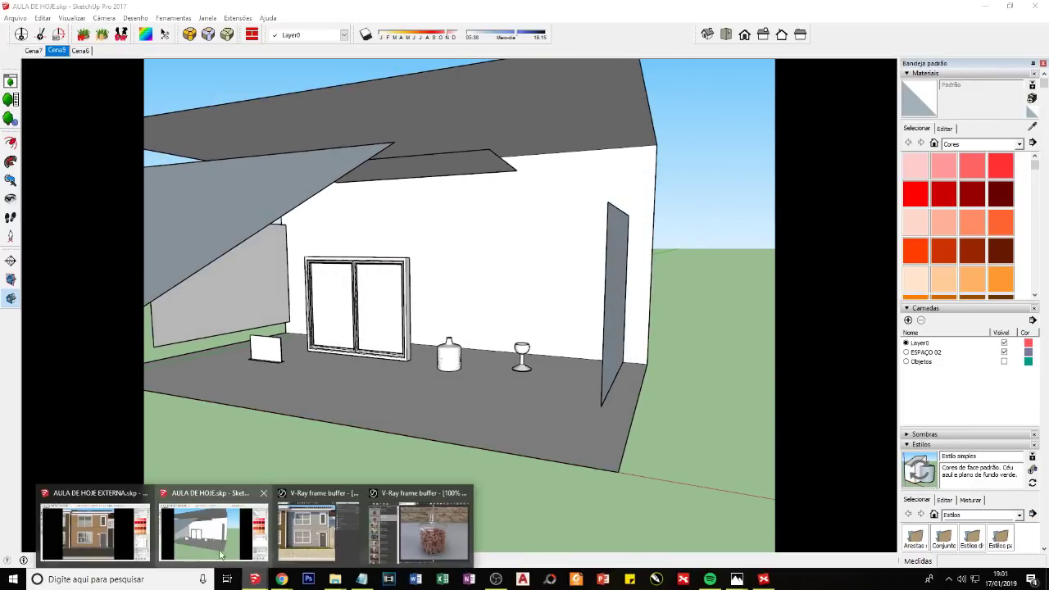
click(318, 524)
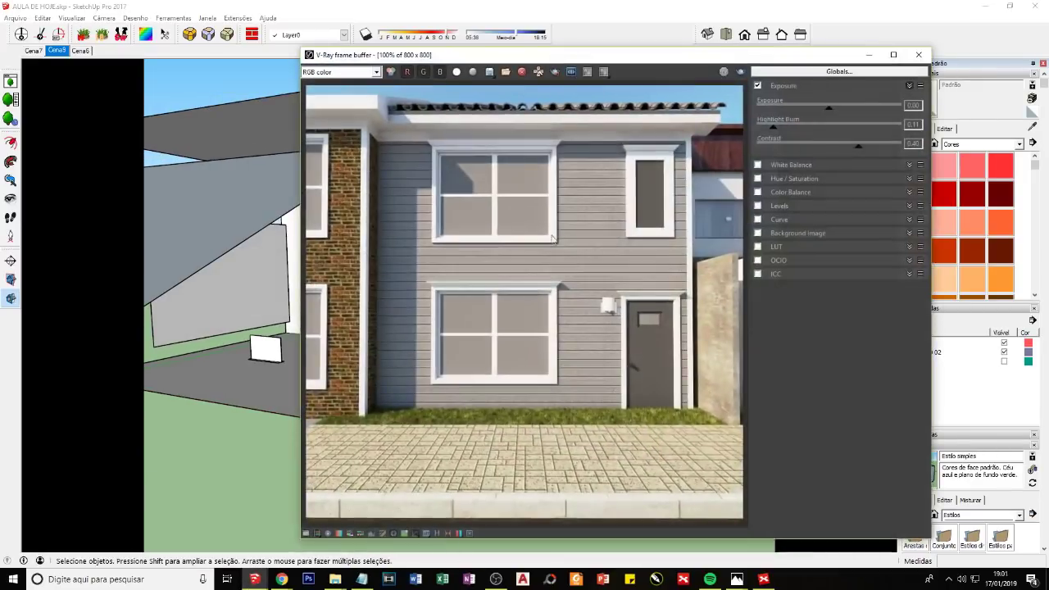
click(919, 54)
mouse_move(255, 579)
click(139, 532)
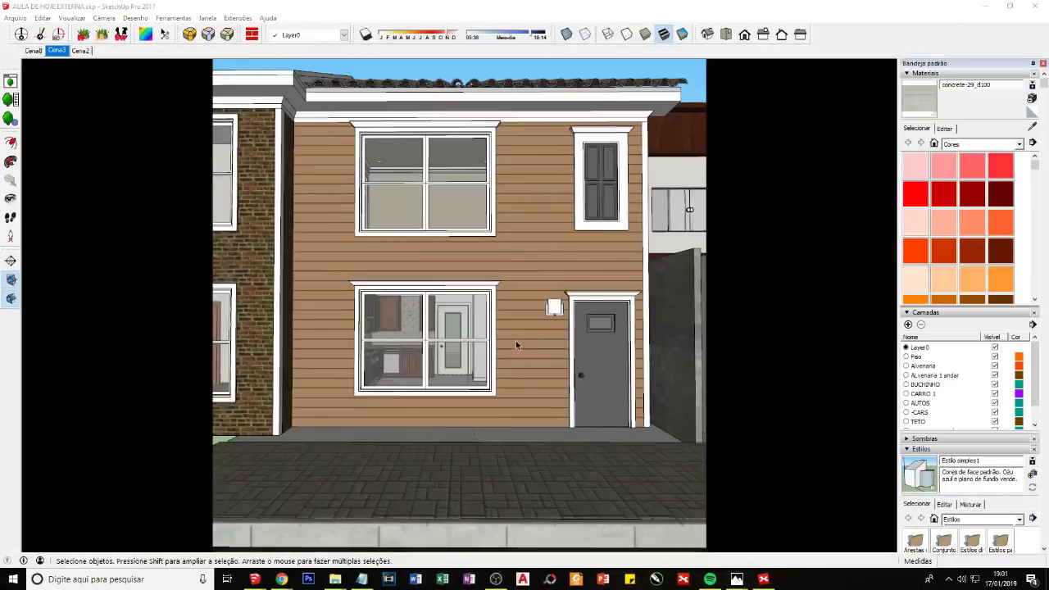
Step: Check the house in Monocromático from a street perspective, then restore textures on the Cena3 scene
click(683, 33)
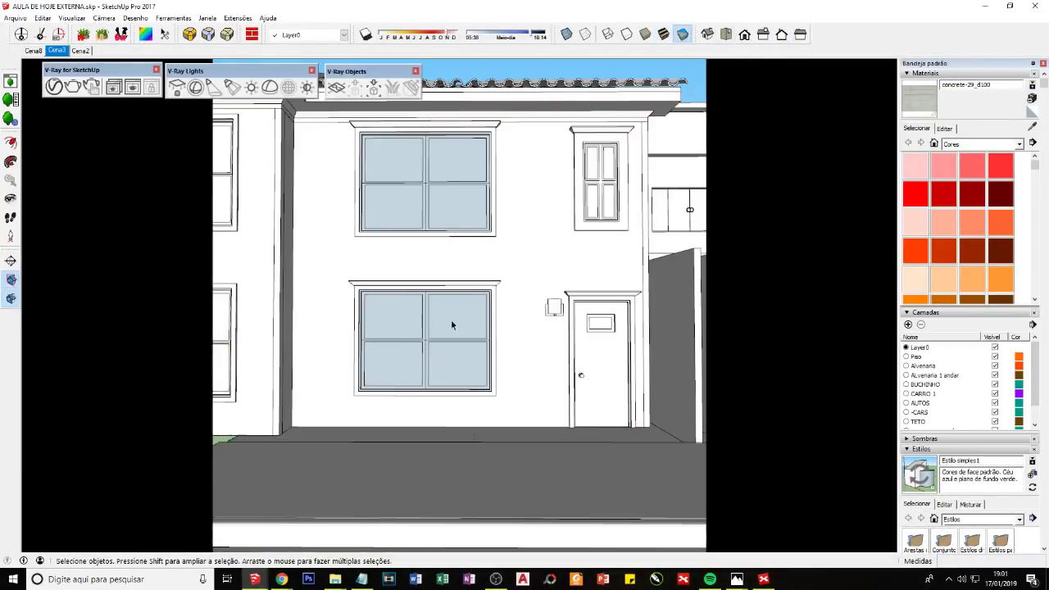
mouse_move(452, 326)
middle_down()
mouse_move(489, 322)
mouse_move(422, 231)
middle_up()
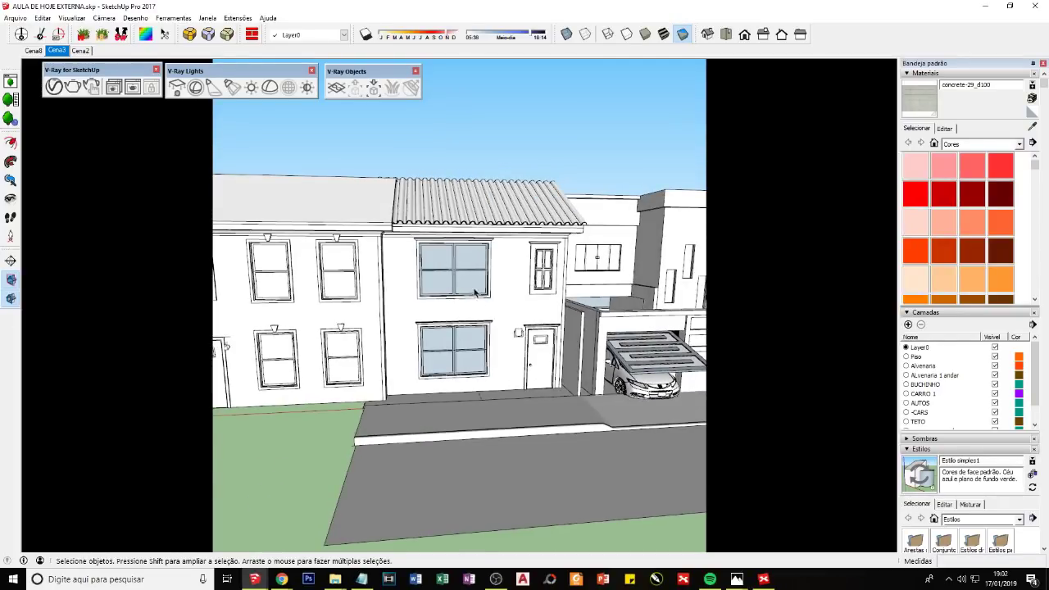
scroll(458, 366, up, 2)
scroll(458, 366, up, 1)
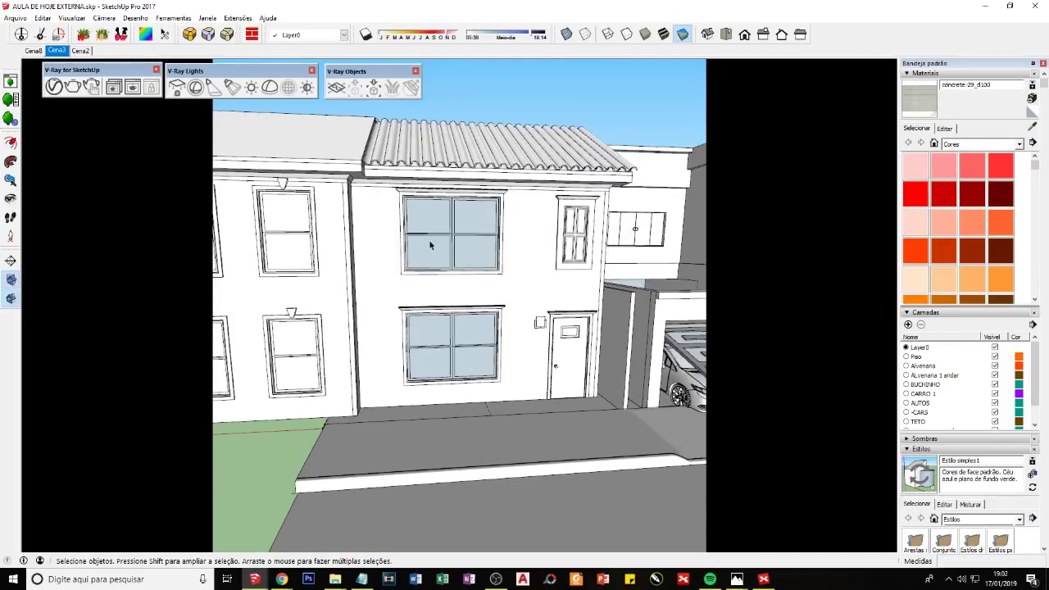
click(60, 50)
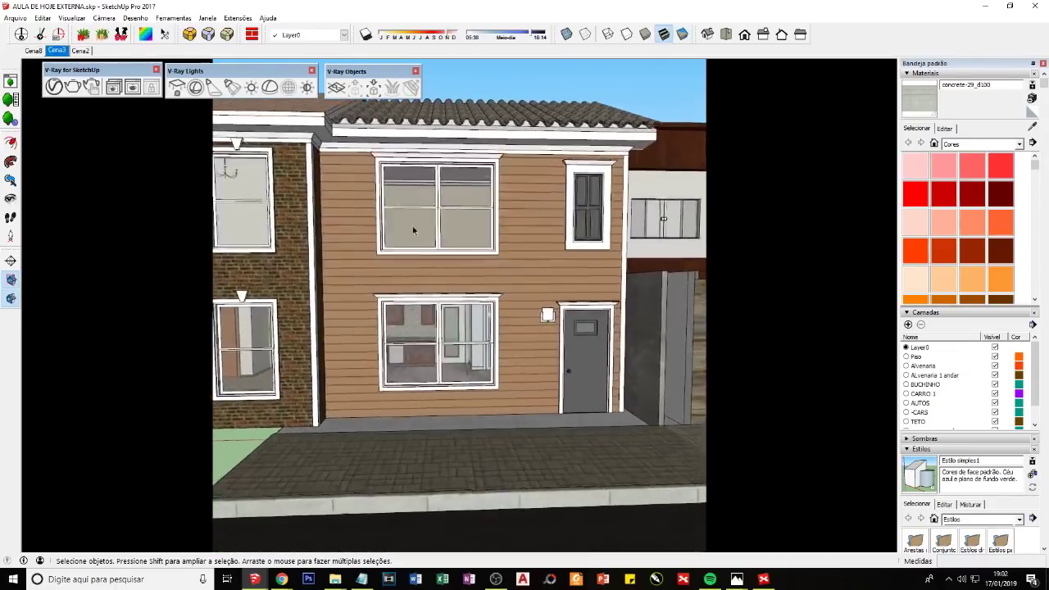
click(682, 36)
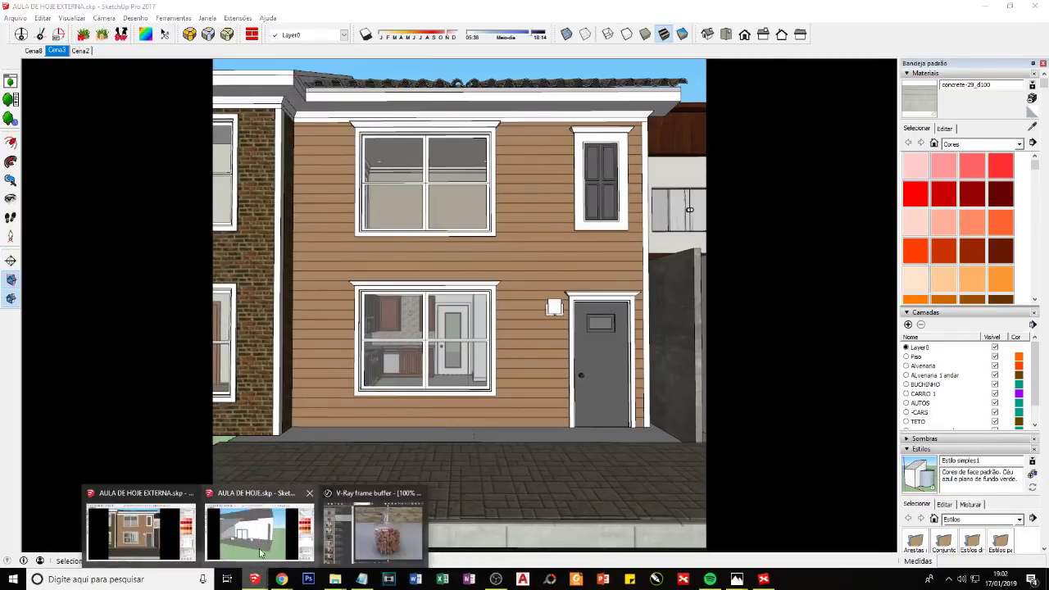
Step: Switch to AULA DE HOJE.skp and zoom in on the monochrome goblet beside the jar, centring it
click(261, 551)
scroll(411, 421, up, 2)
scroll(435, 366, up, 2)
scroll(418, 373, up, 2)
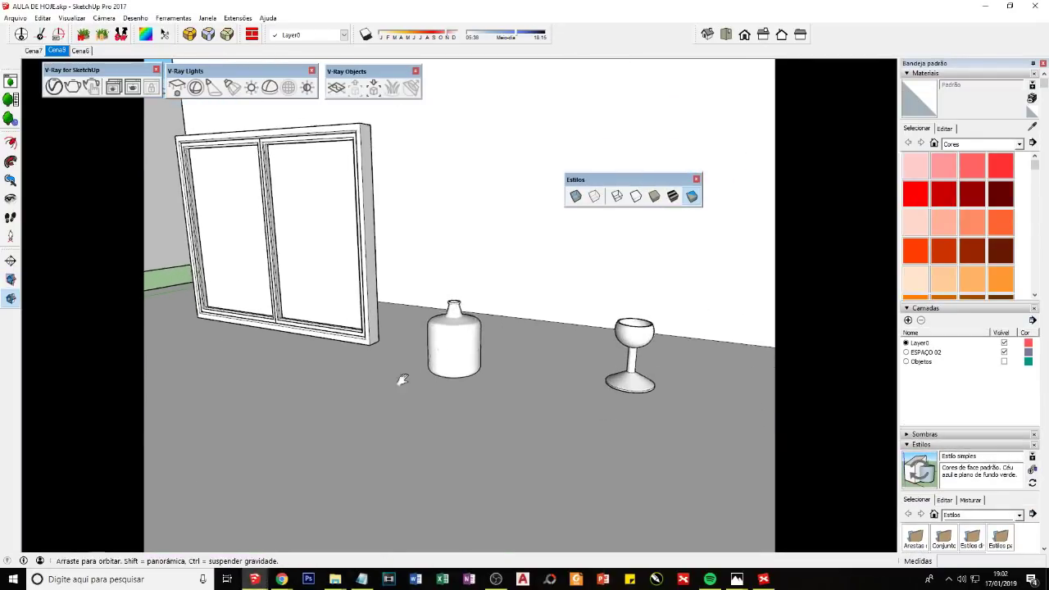
scroll(402, 380, up, 2)
scroll(404, 389, up, 1)
scroll(405, 381, down, 1)
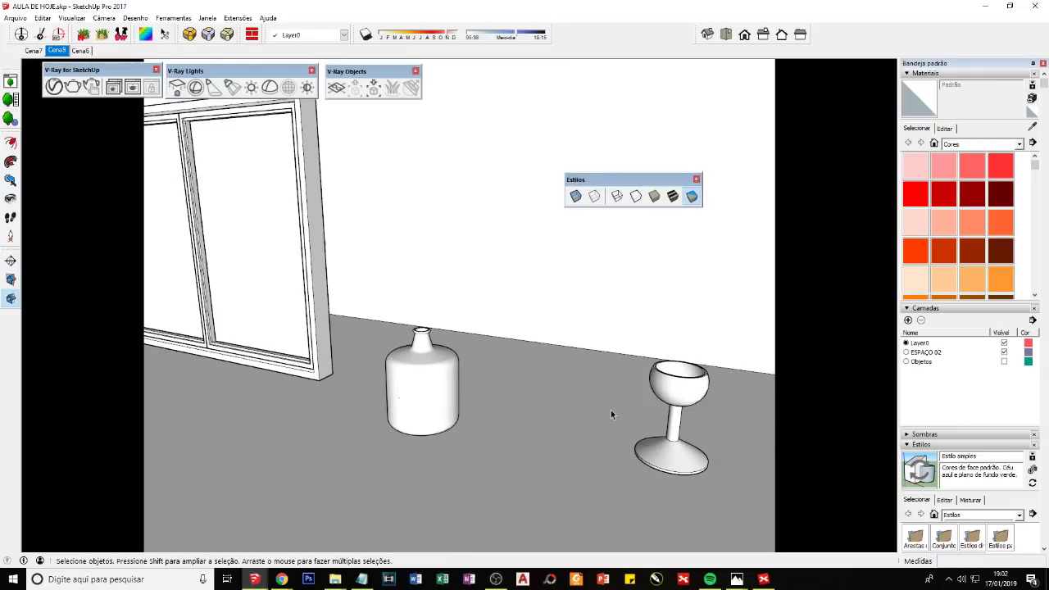
mouse_move(613, 412)
middle_down()
mouse_move(484, 397)
mouse_move(473, 406)
middle_up()
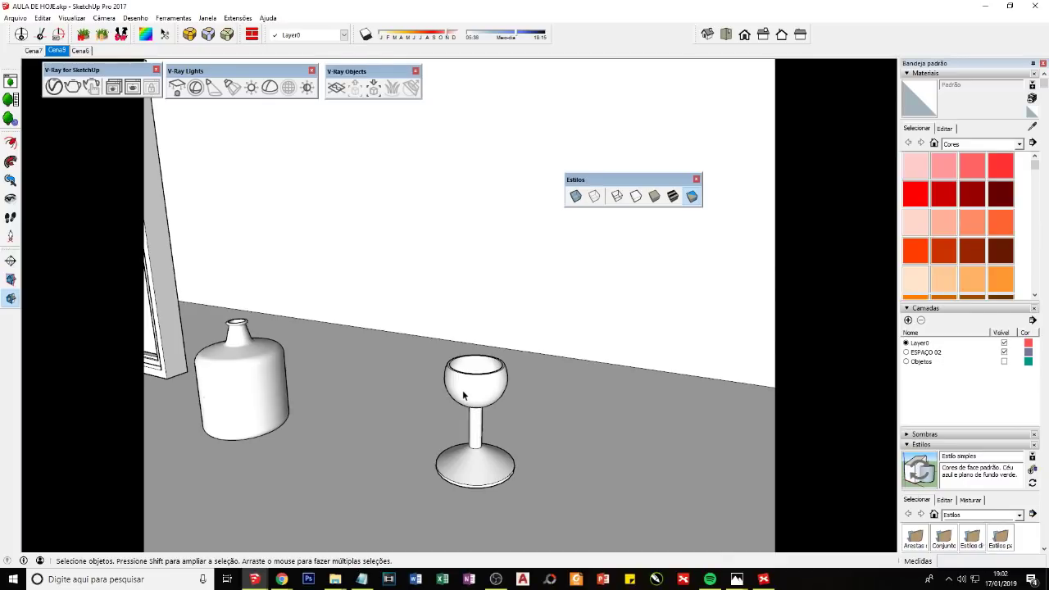
Step: Reverse the faces of the whole wine glass and orbit around it
scroll(473, 427, up, 2)
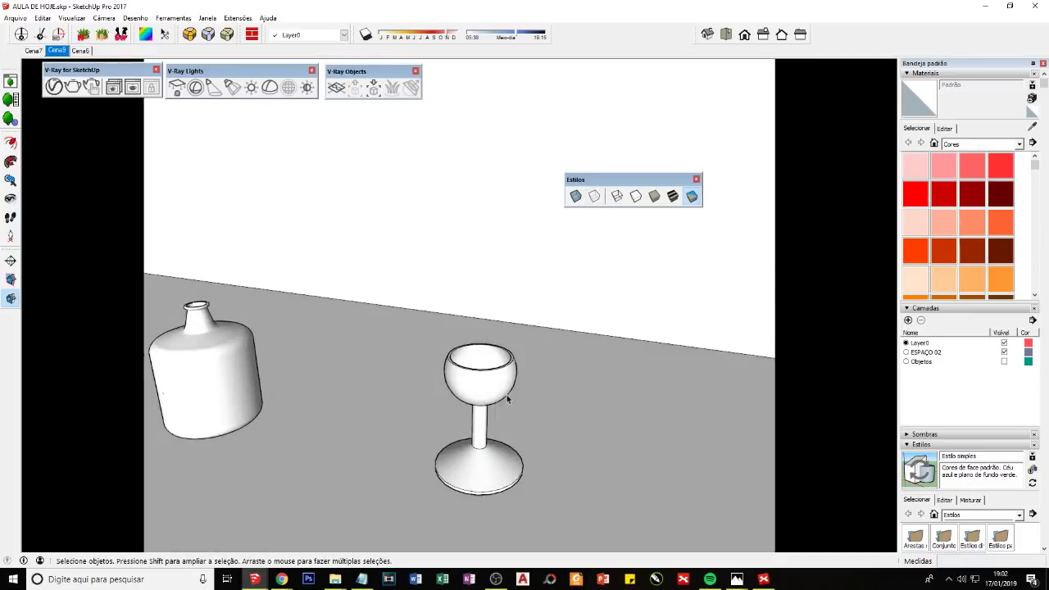
triple_click(480, 379)
right_click(478, 378)
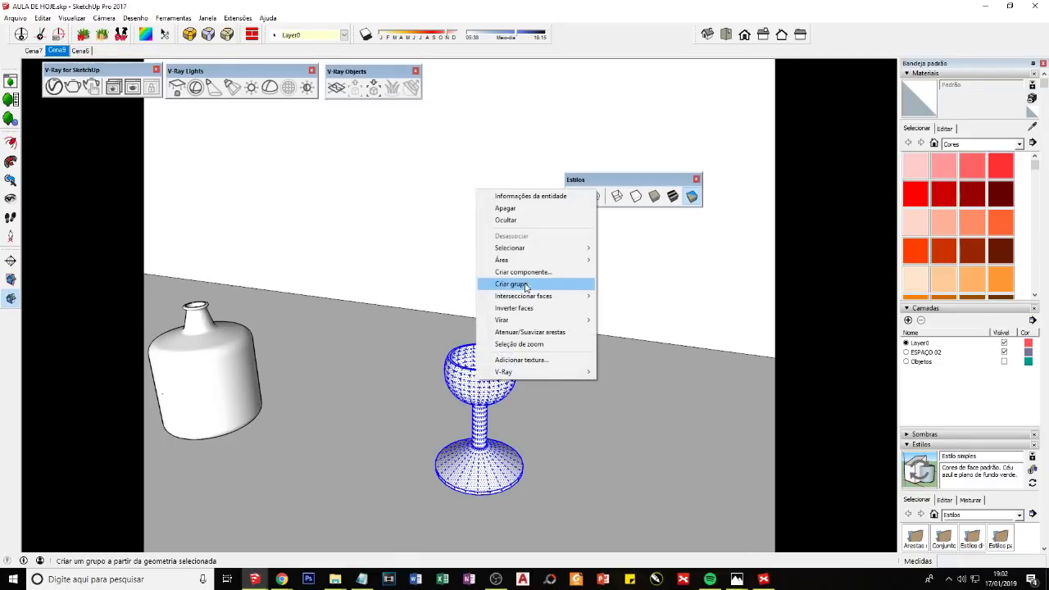
click(514, 308)
click(579, 402)
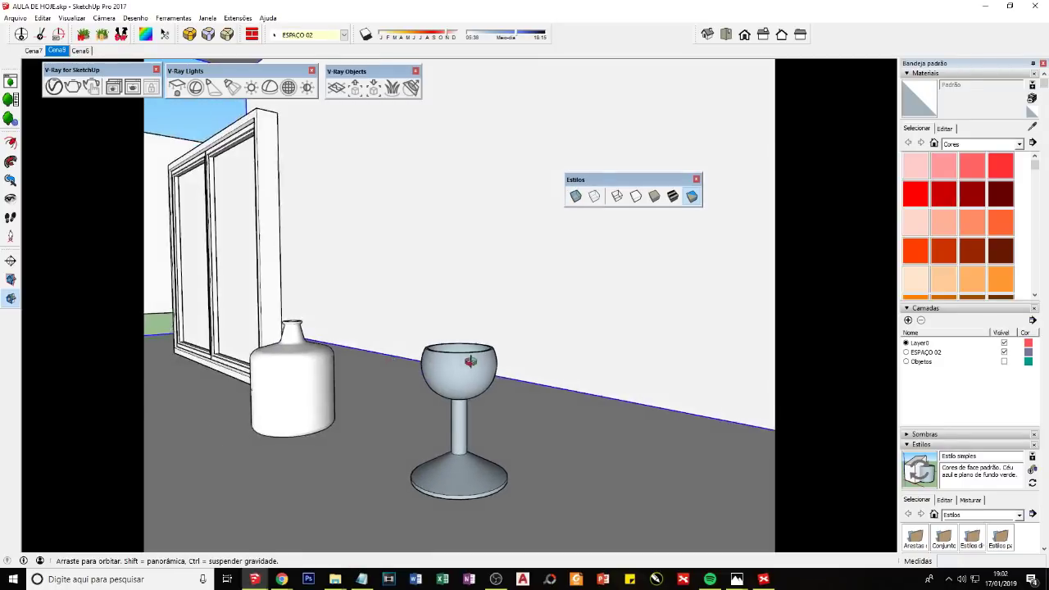
middle_drag(503, 397, 476, 370)
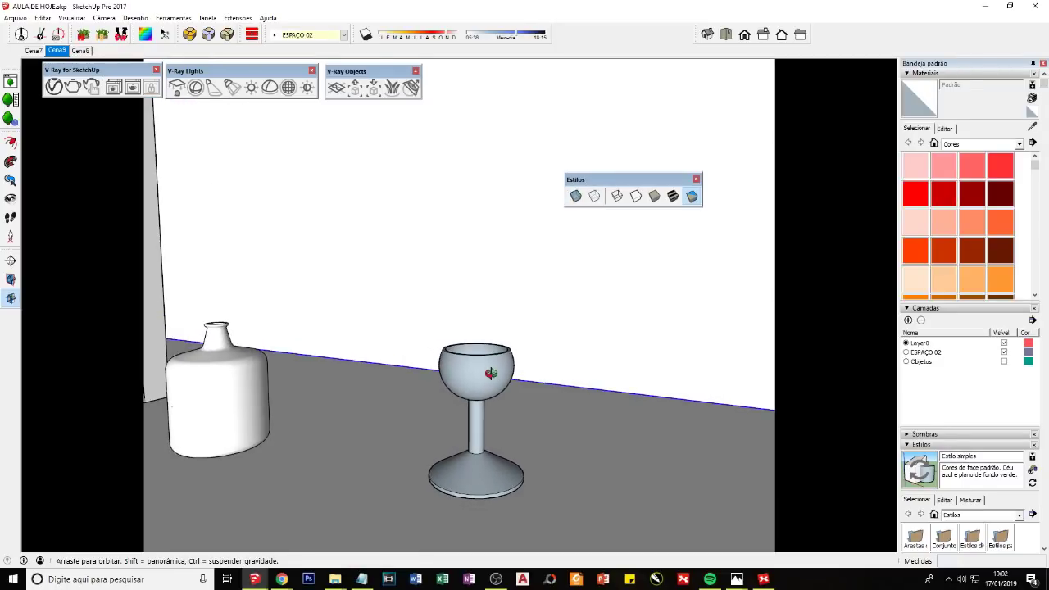
Step: Switch to textured display and orbit to check the glass and bottle from other angles
click(673, 196)
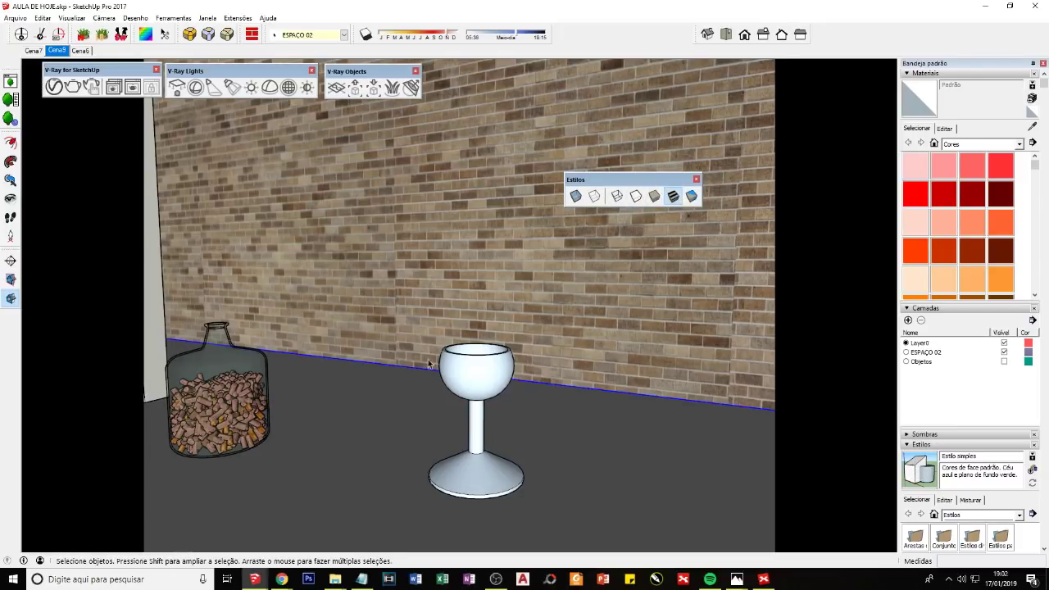
middle_drag(434, 385, 415, 373)
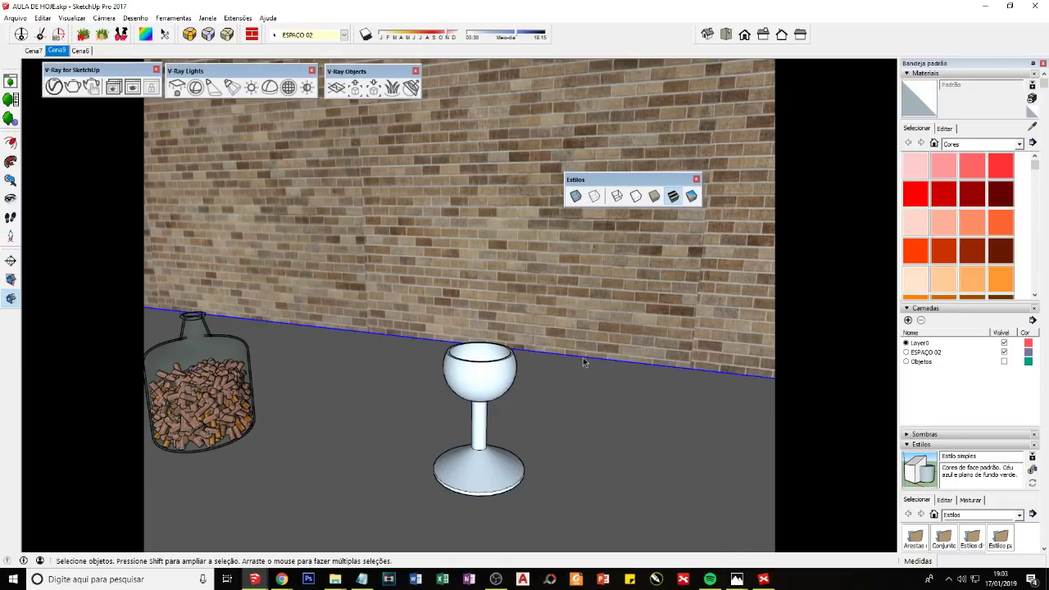
middle_drag(463, 443, 530, 410)
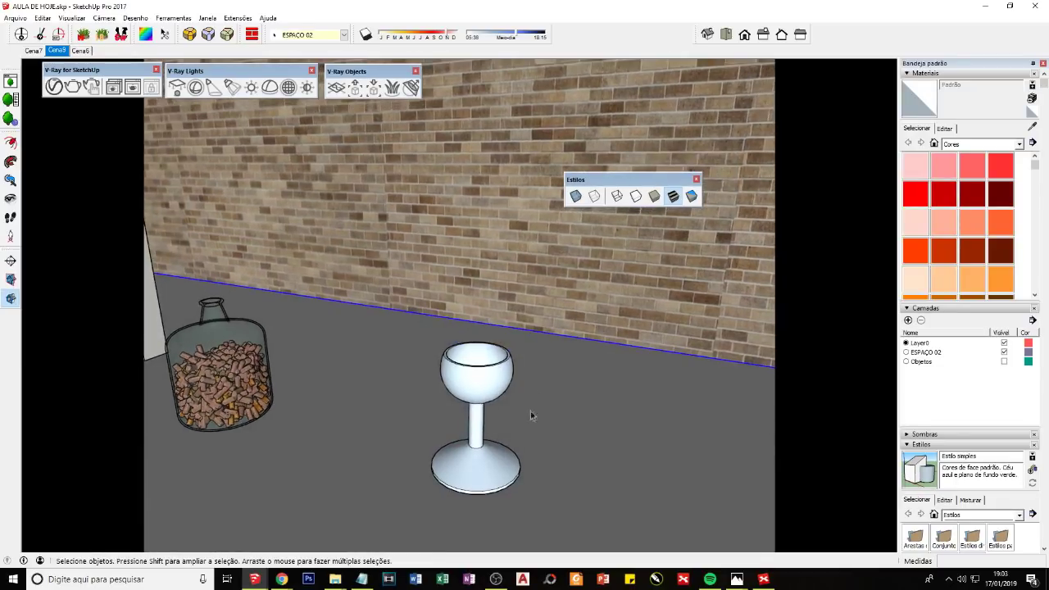
middle_drag(457, 414, 567, 271)
Step: In monochrome, reverse the glass faces again so the white fronts point outward, then orbit
click(691, 195)
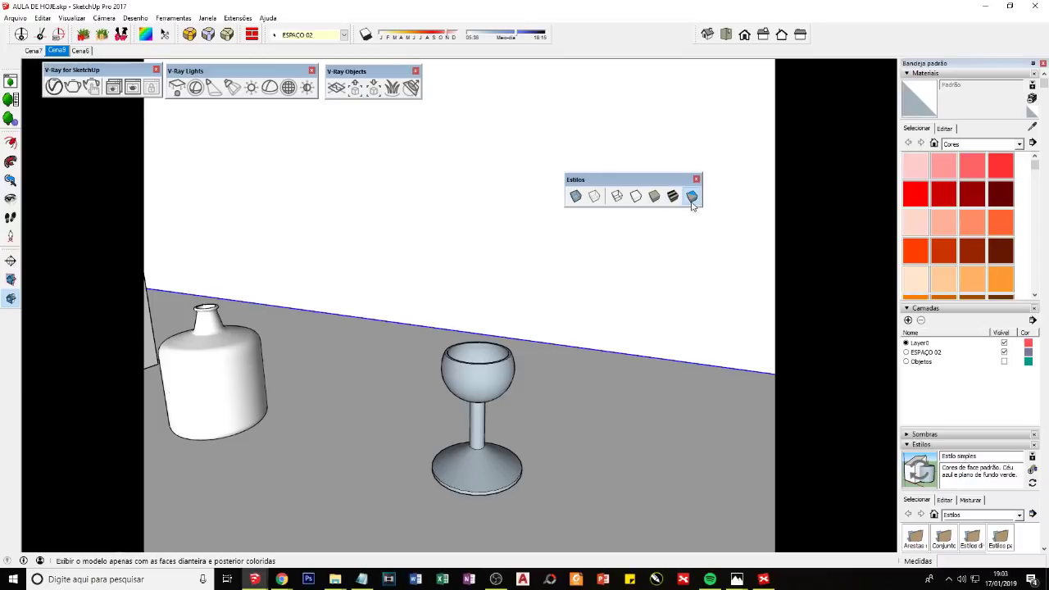
drag(418, 327, 554, 516)
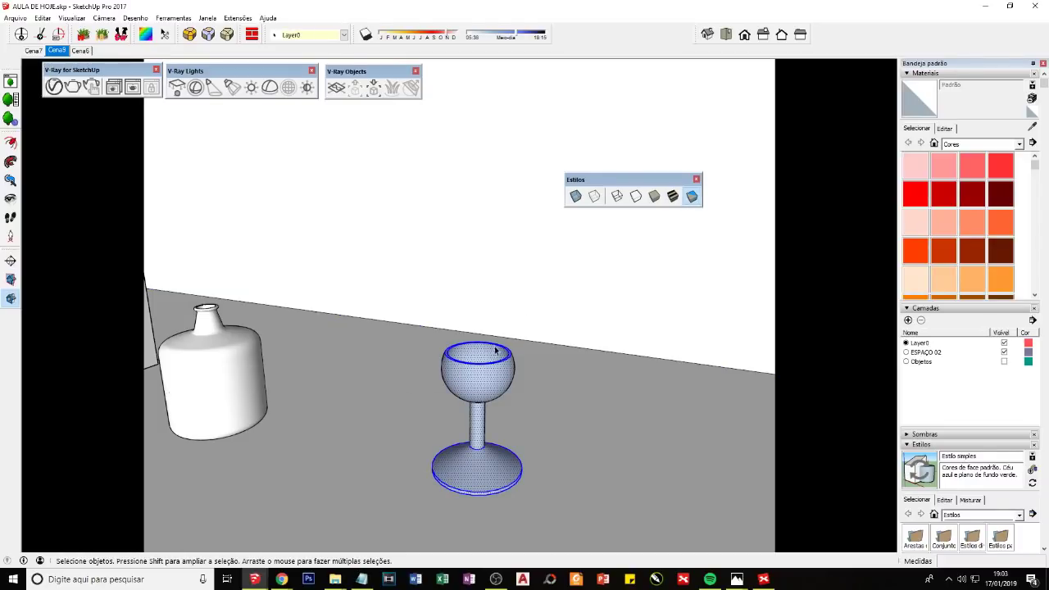
right_click(484, 369)
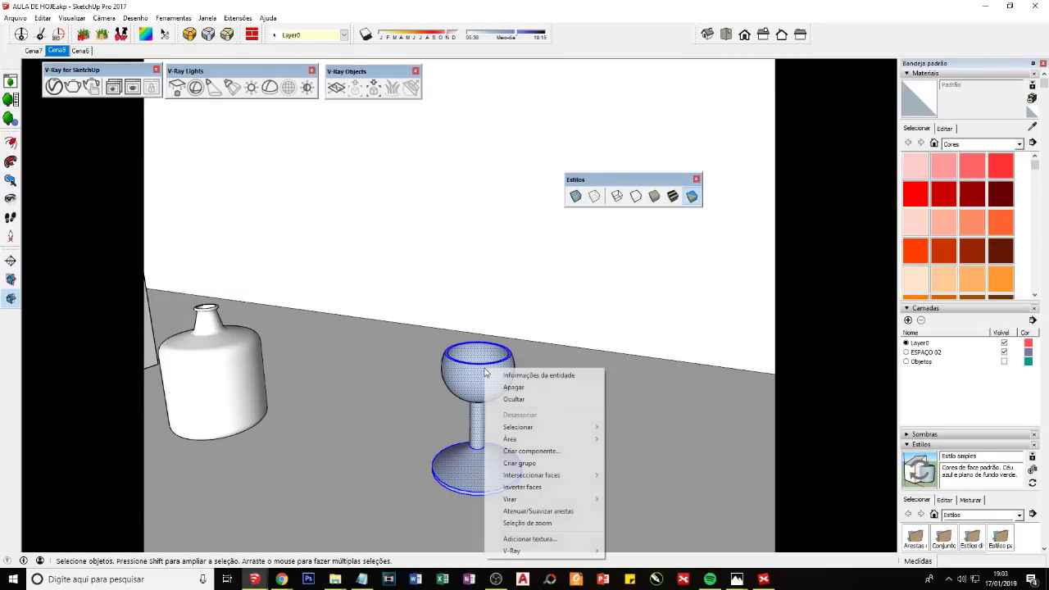
click(522, 487)
middle_drag(524, 483, 623, 328)
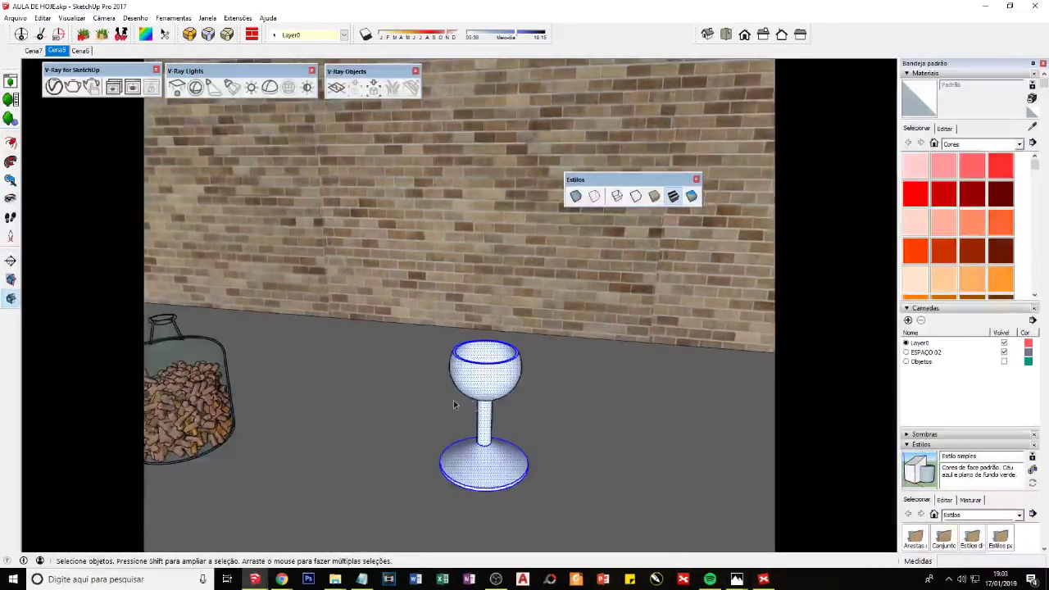
middle_drag(414, 404, 511, 407)
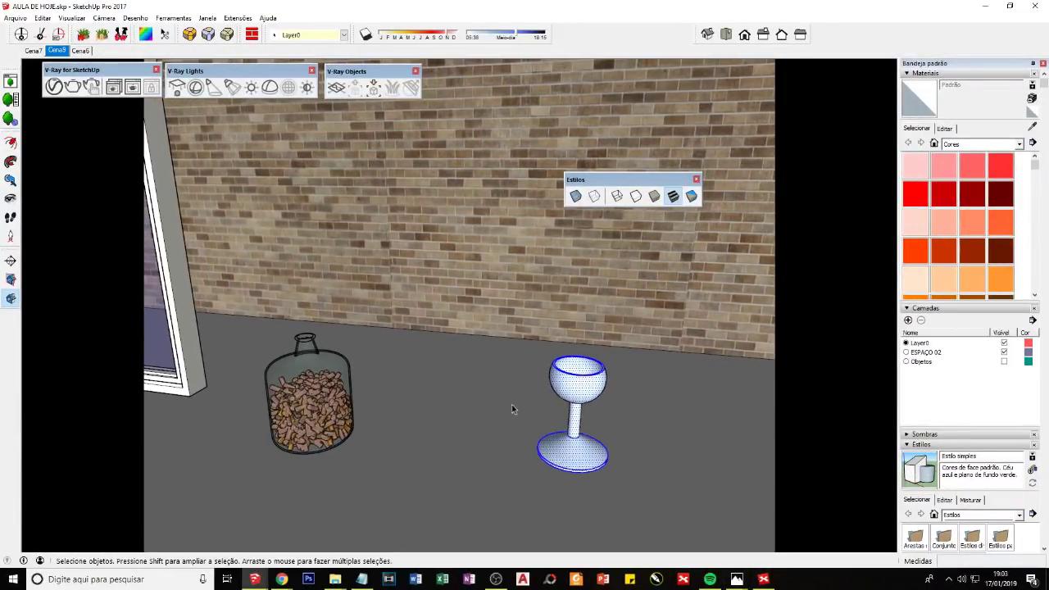
Step: Go through the A, B and C troubleshooting nodes in the XMind glass map
click(763, 578)
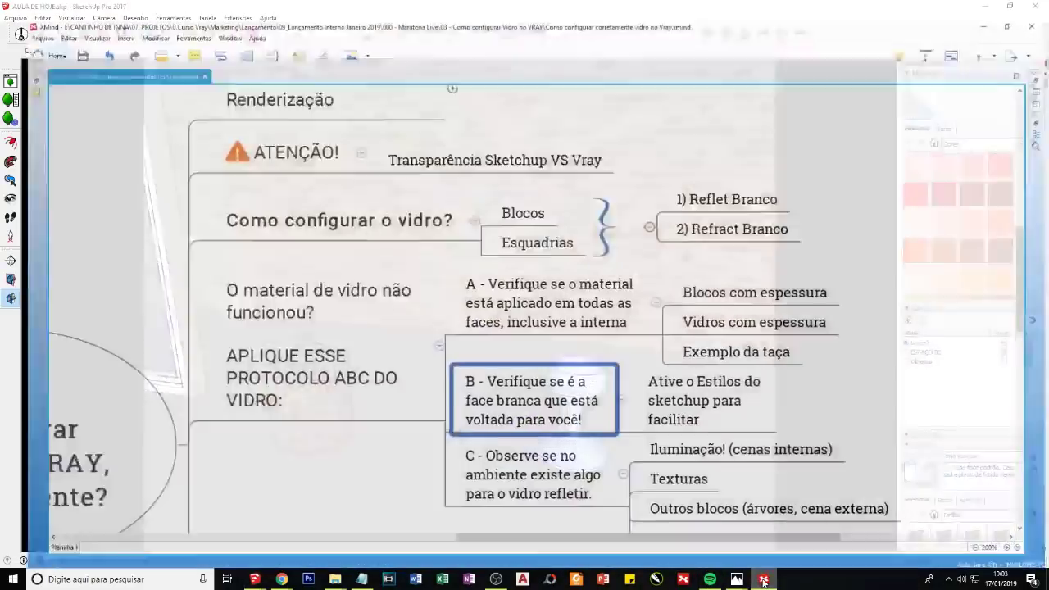
click(508, 467)
click(491, 305)
click(508, 392)
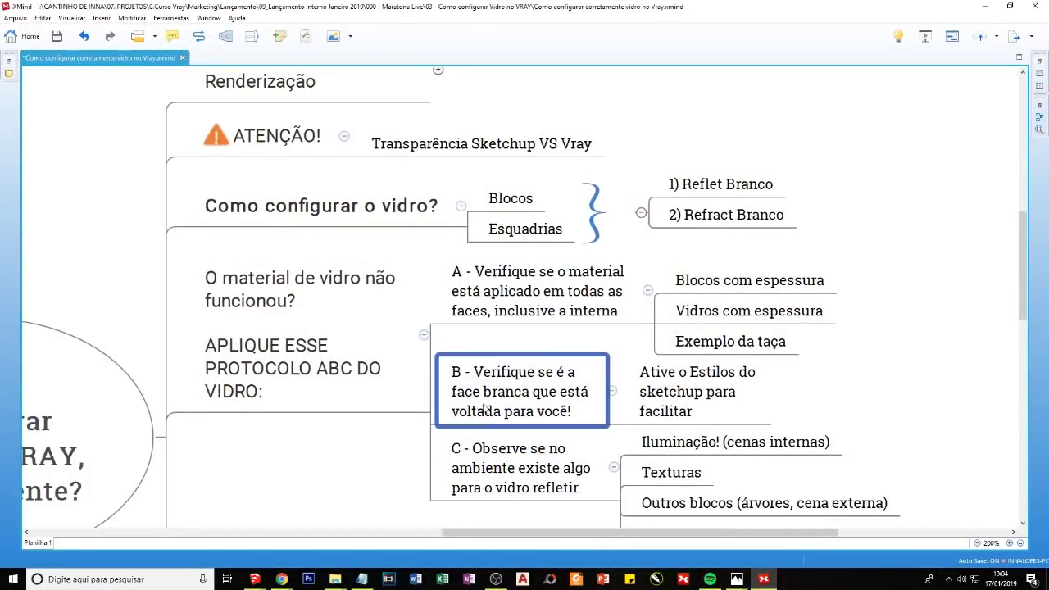
scroll(482, 458, down, 2)
click(488, 408)
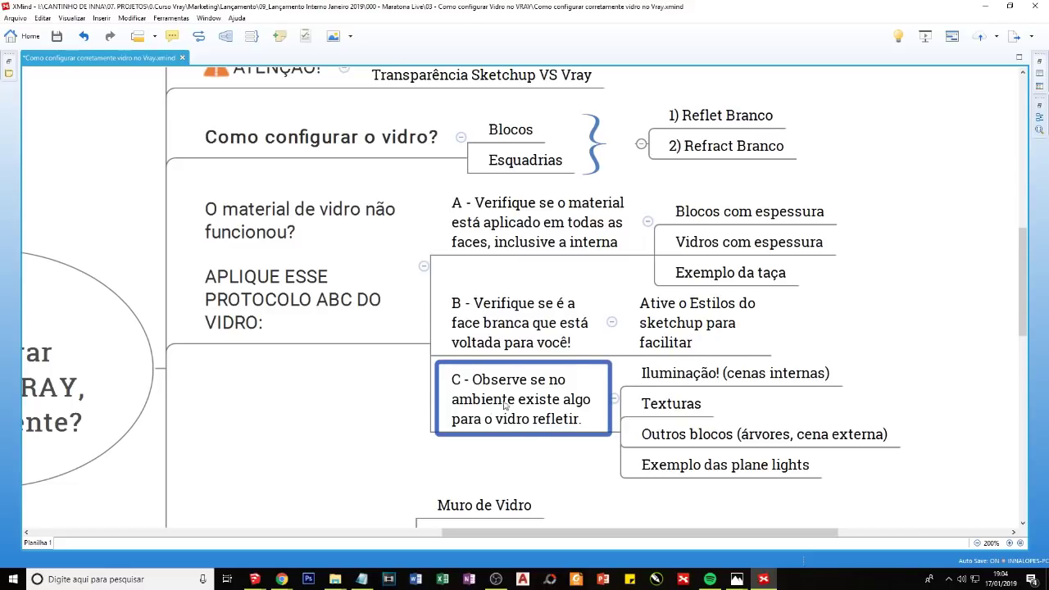
scroll(534, 435, down, 2)
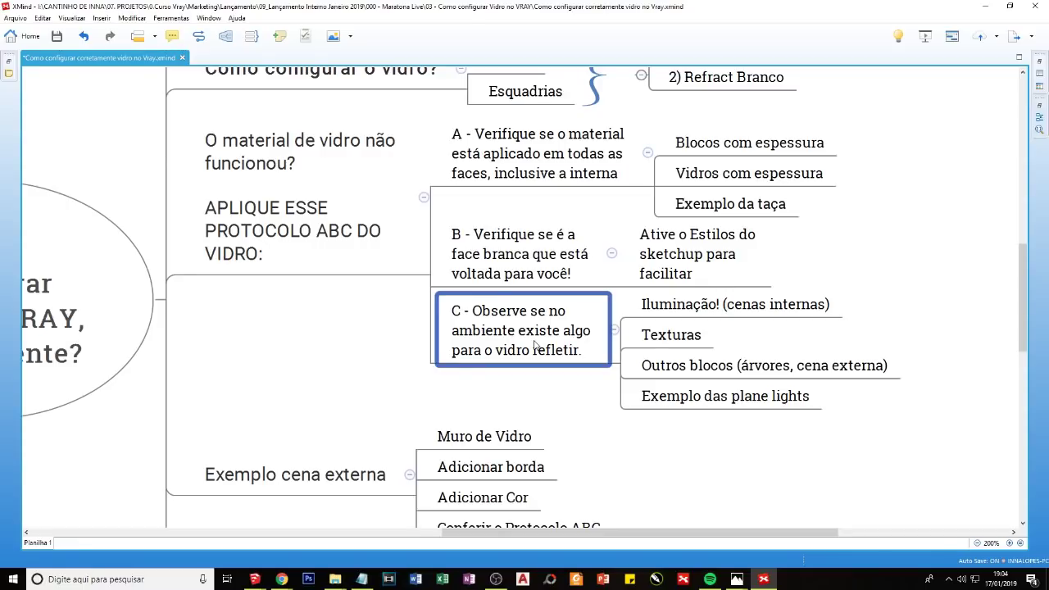
Step: Bring the AULA DE HOJE.skp SketchUp model back from the taskbar
click(255, 579)
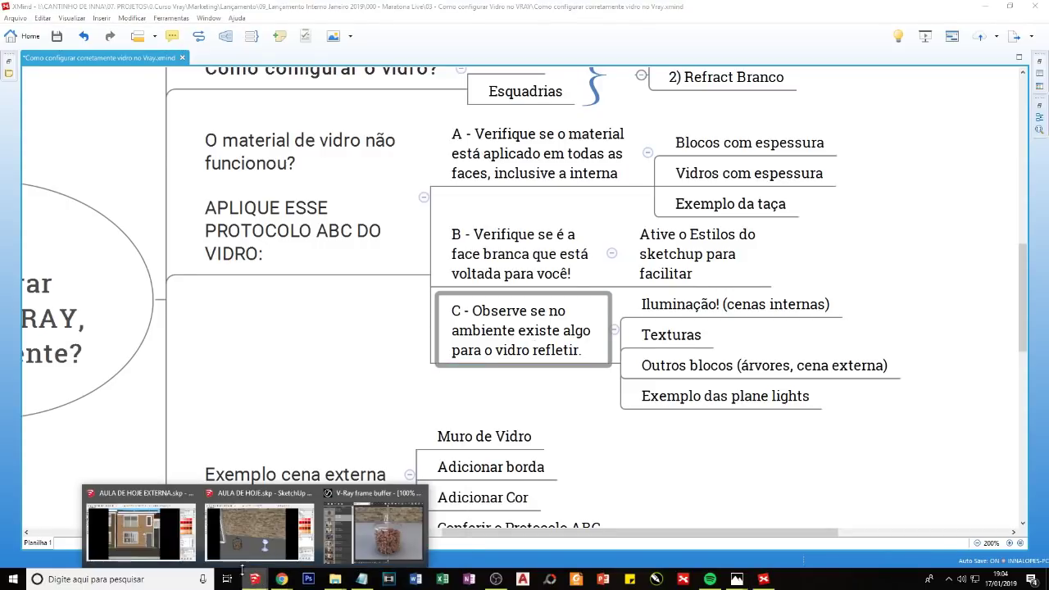
click(259, 530)
scroll(458, 422, up, 2)
scroll(436, 413, up, 3)
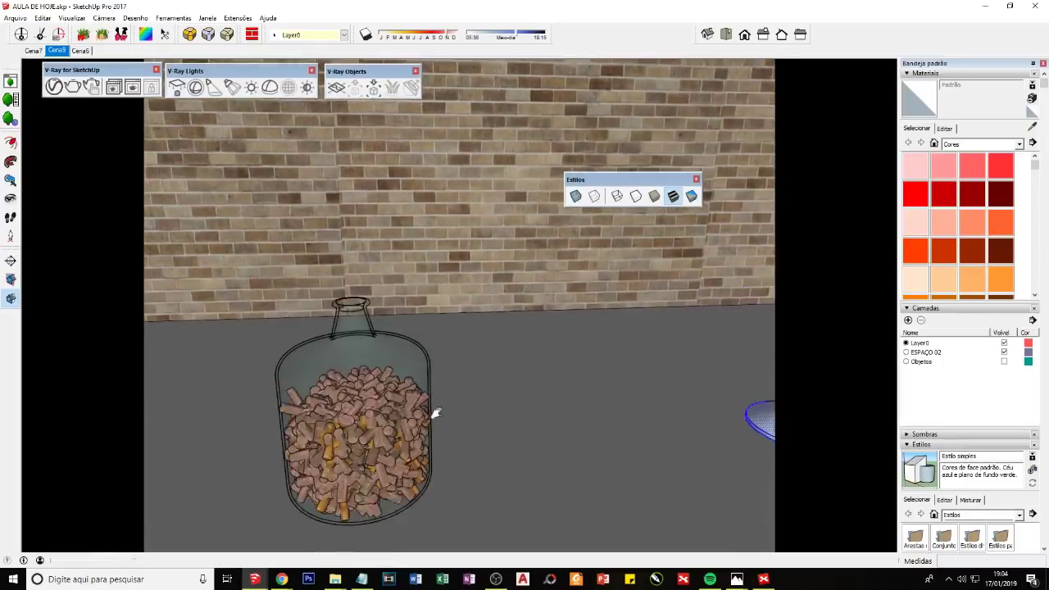
Step: Pick the glass jar scene and maximize the V-Ray frame buffer showing its 600 x 469 render
click(57, 50)
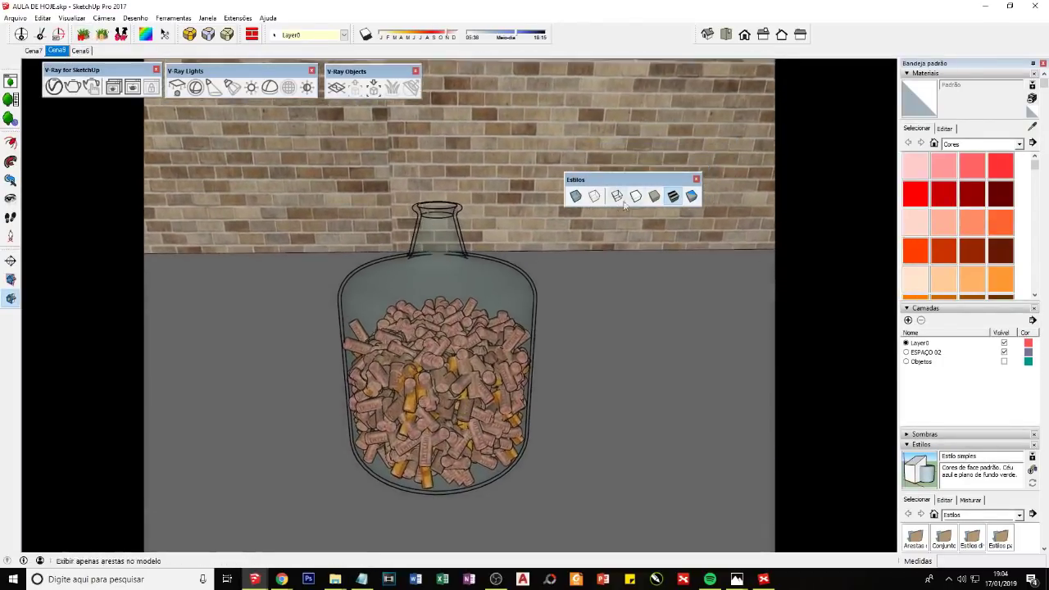
key(alt+Tab)
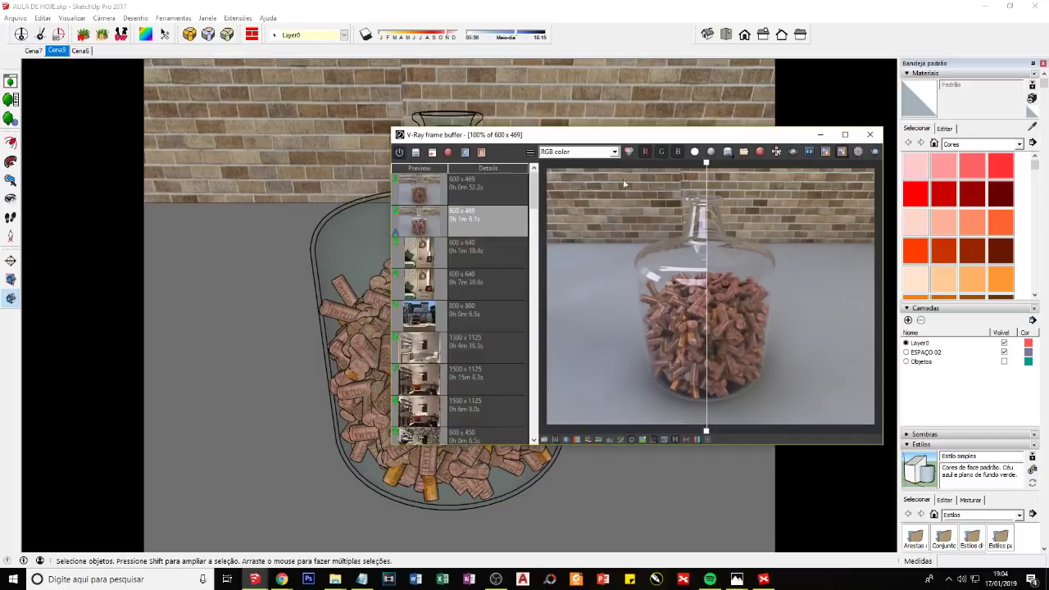
drag(848, 134, 668, 146)
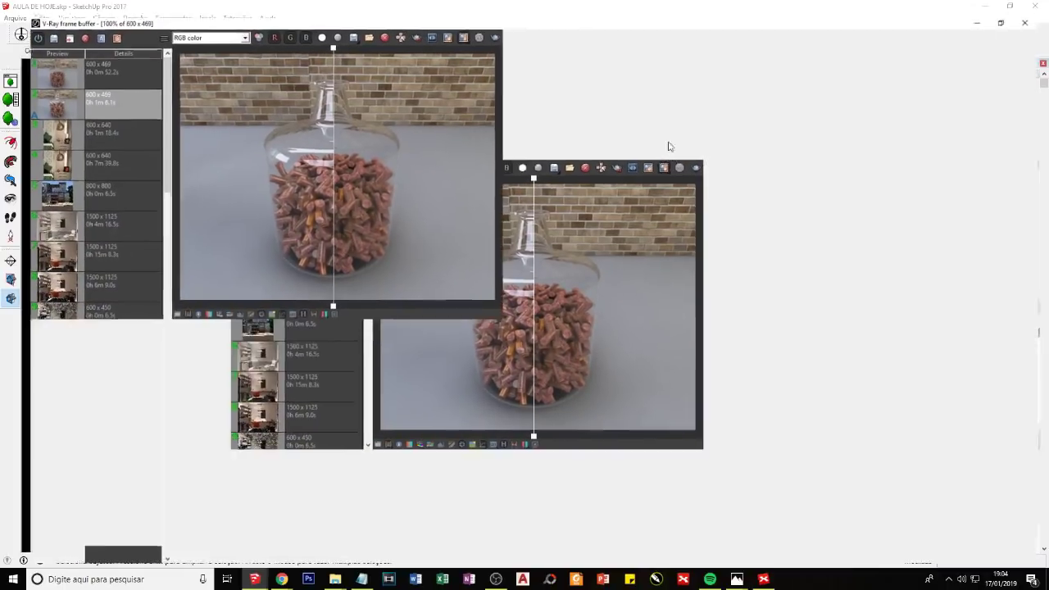
double_click(668, 146)
scroll(588, 303, up, 1)
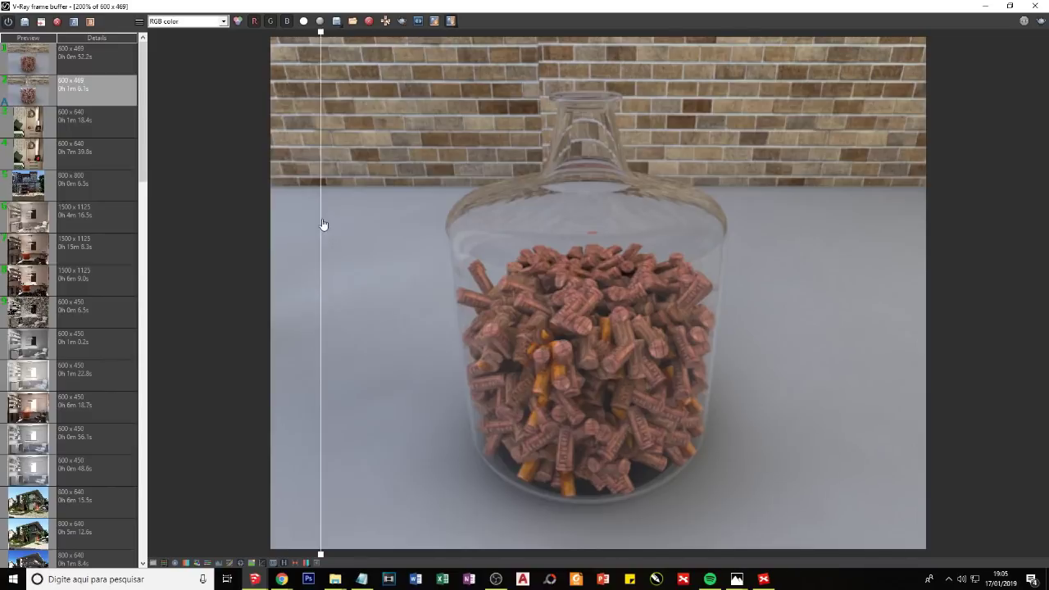
Step: Slide the A/B divider across the two jar renders, then close the frame buffer
drag(320, 221, 791, 266)
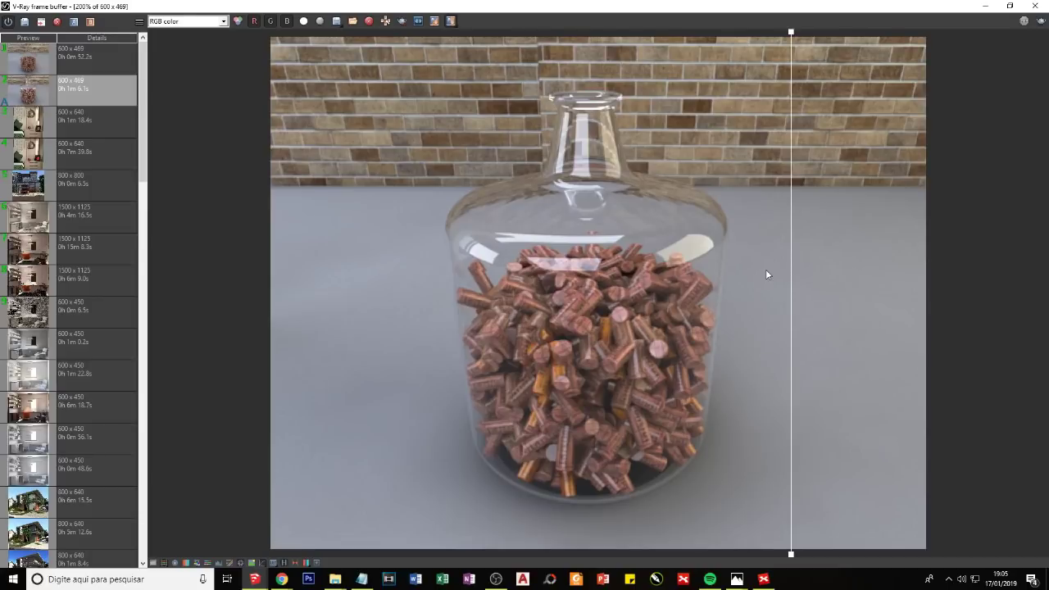
mouse_move(792, 274)
mouse_down()
mouse_move(471, 274)
mouse_move(742, 295)
mouse_move(466, 297)
mouse_move(772, 305)
mouse_up()
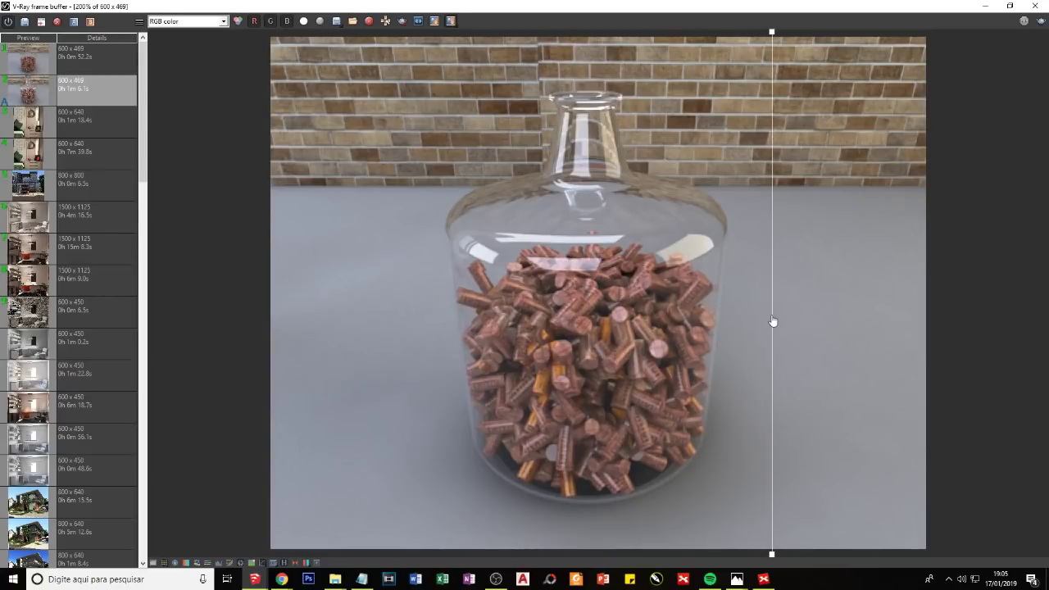
mouse_move(773, 321)
mouse_down()
mouse_move(587, 331)
mouse_move(820, 332)
mouse_move(271, 360)
mouse_move(860, 363)
mouse_move(468, 380)
mouse_move(810, 380)
mouse_up()
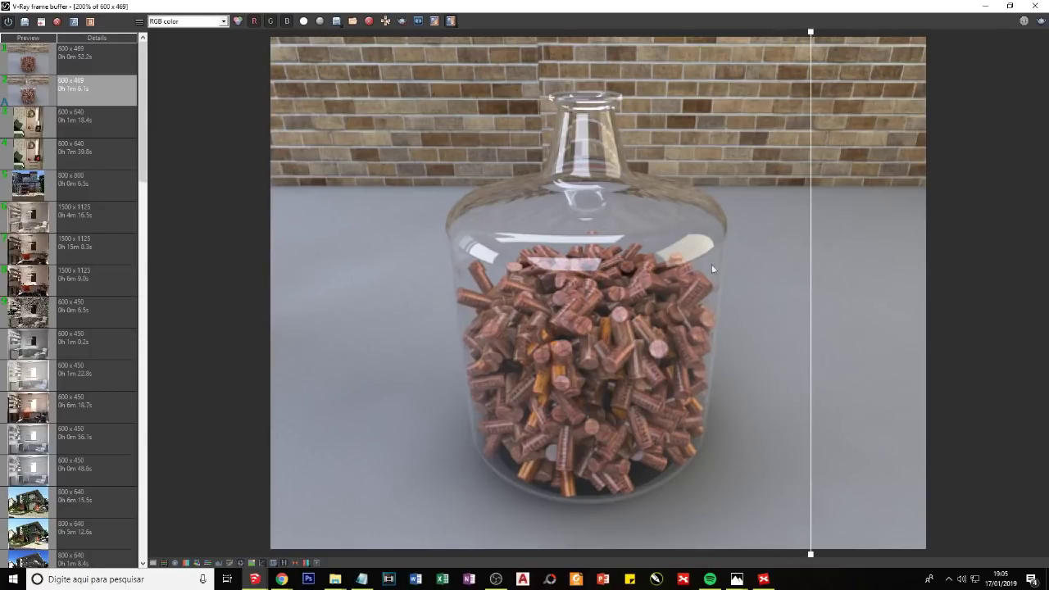
mouse_move(819, 280)
mouse_down()
mouse_move(775, 287)
mouse_move(445, 261)
mouse_move(819, 286)
mouse_up()
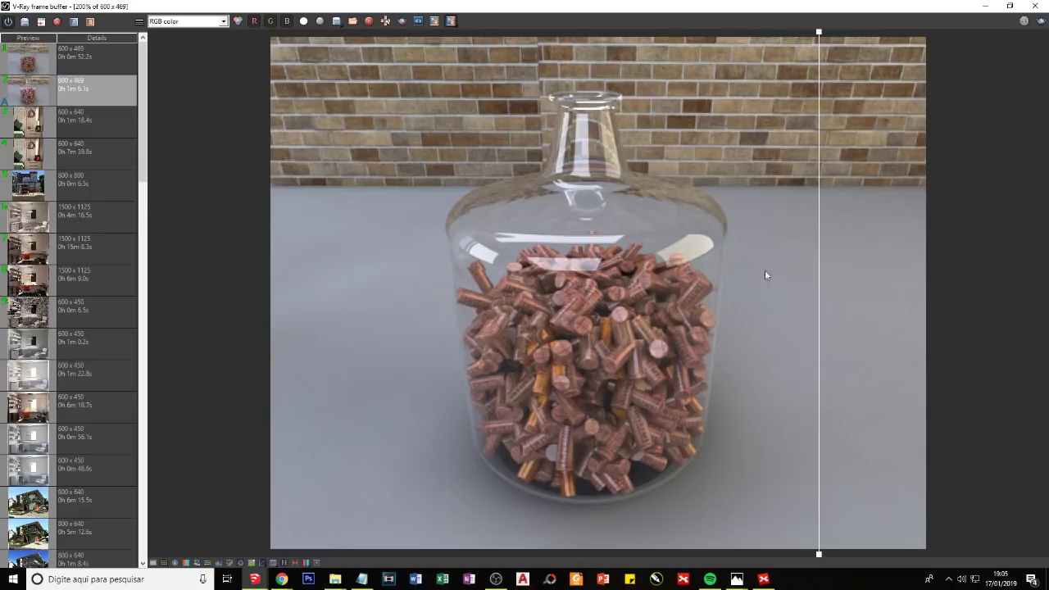
mouse_move(817, 271)
mouse_down()
mouse_move(456, 286)
mouse_move(797, 284)
mouse_up()
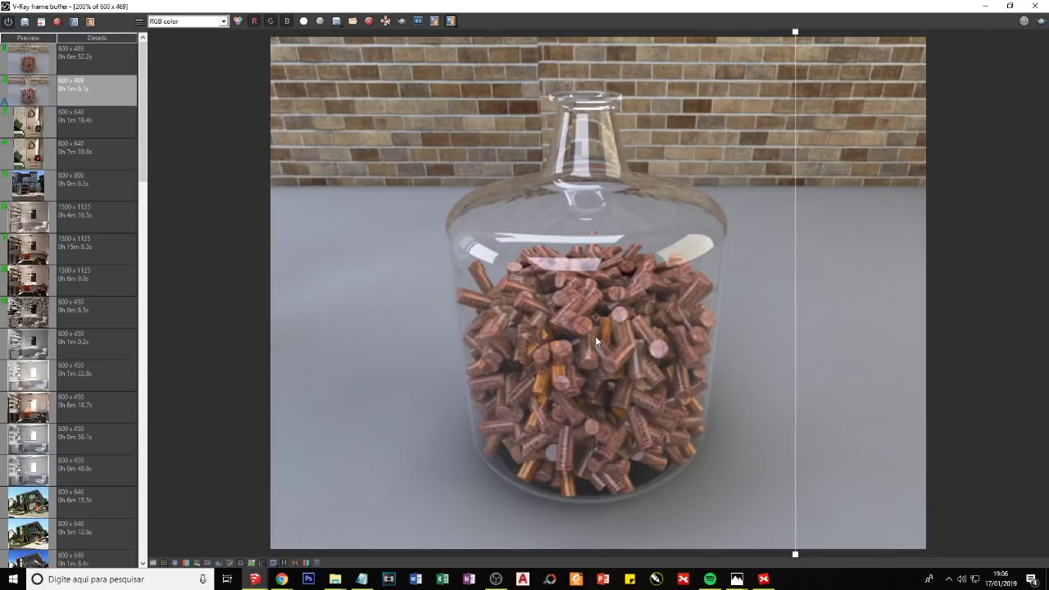
click(986, 5)
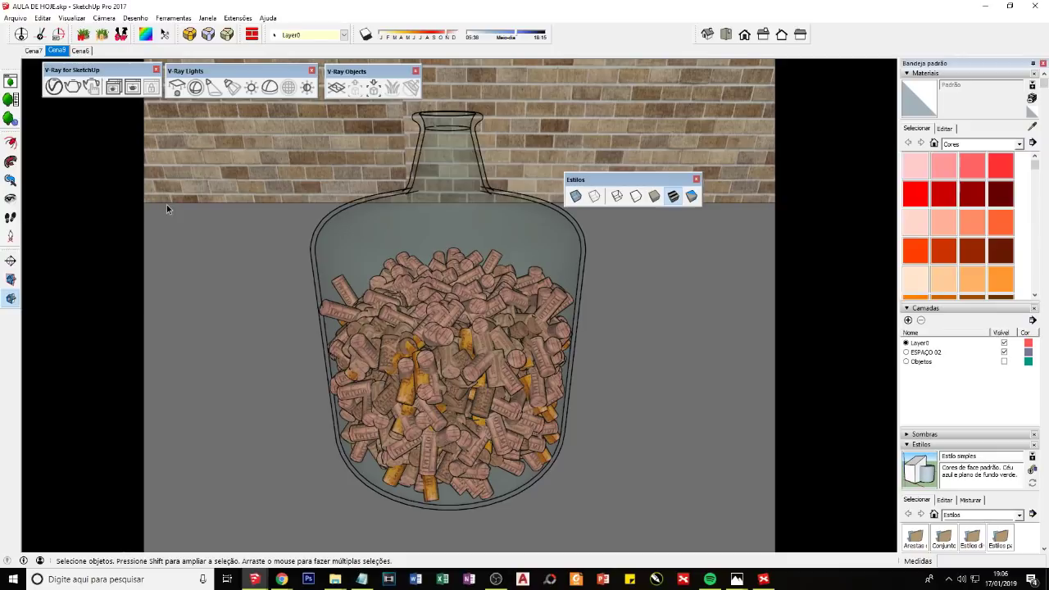
Step: Show the Lights list in the V-Ray Asset Editor, then minimize the editor
click(53, 86)
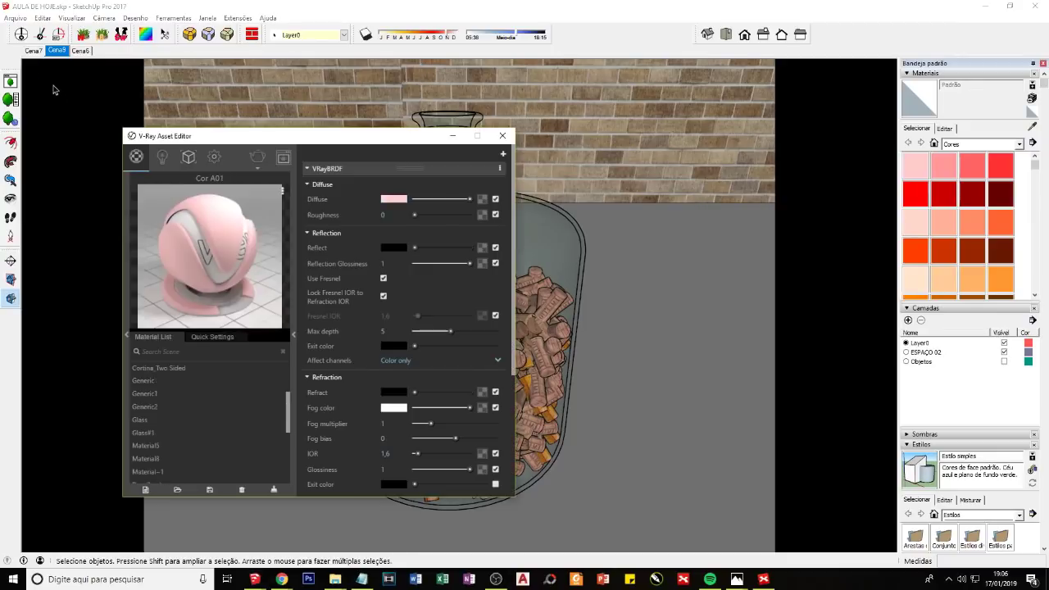
click(161, 157)
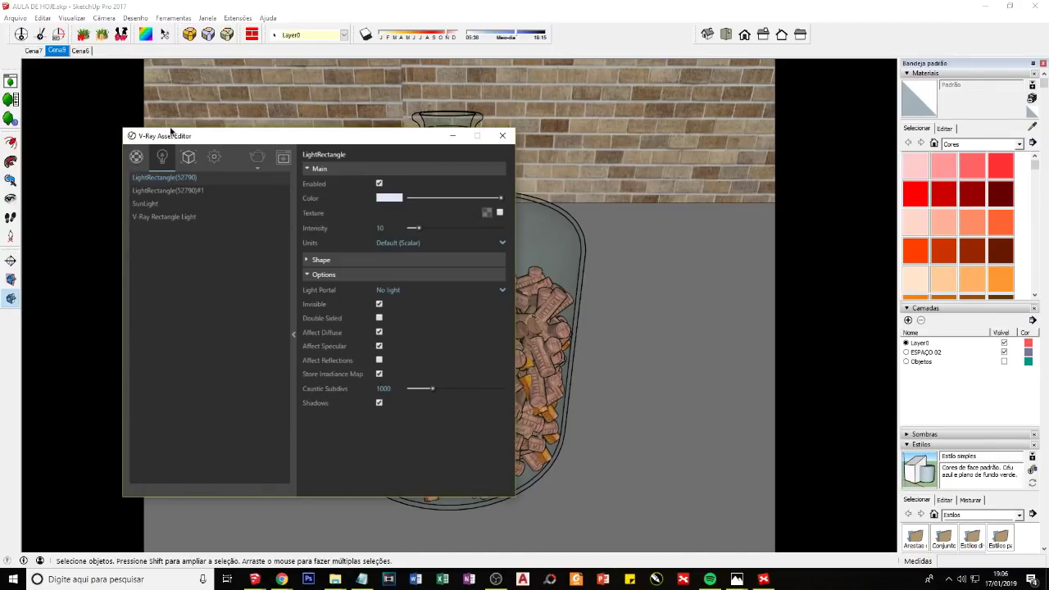
drag(200, 135, 169, 133)
click(562, 379)
scroll(584, 344, down, 3)
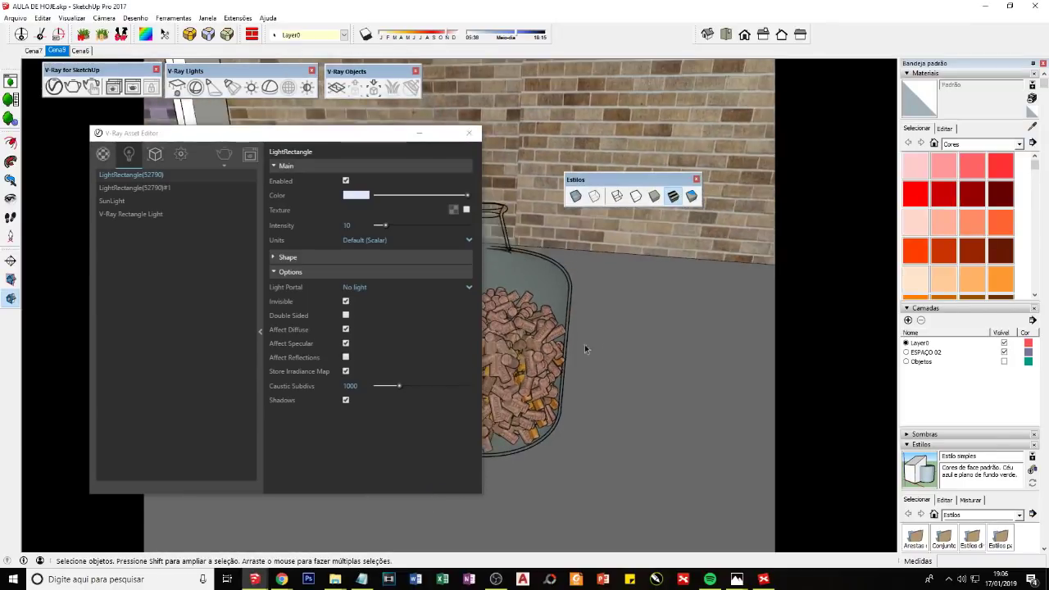
scroll(624, 318, down, 2)
click(418, 133)
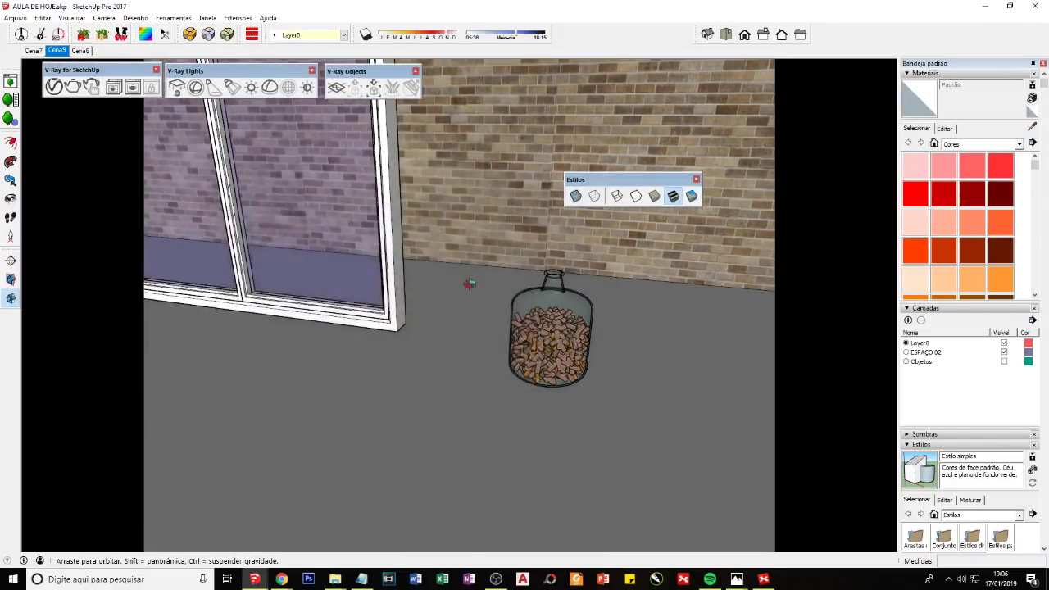
Step: Zoom out and orbit to see the whole room with its light panels and jar
scroll(510, 338, down, 5)
scroll(590, 358, down, 3)
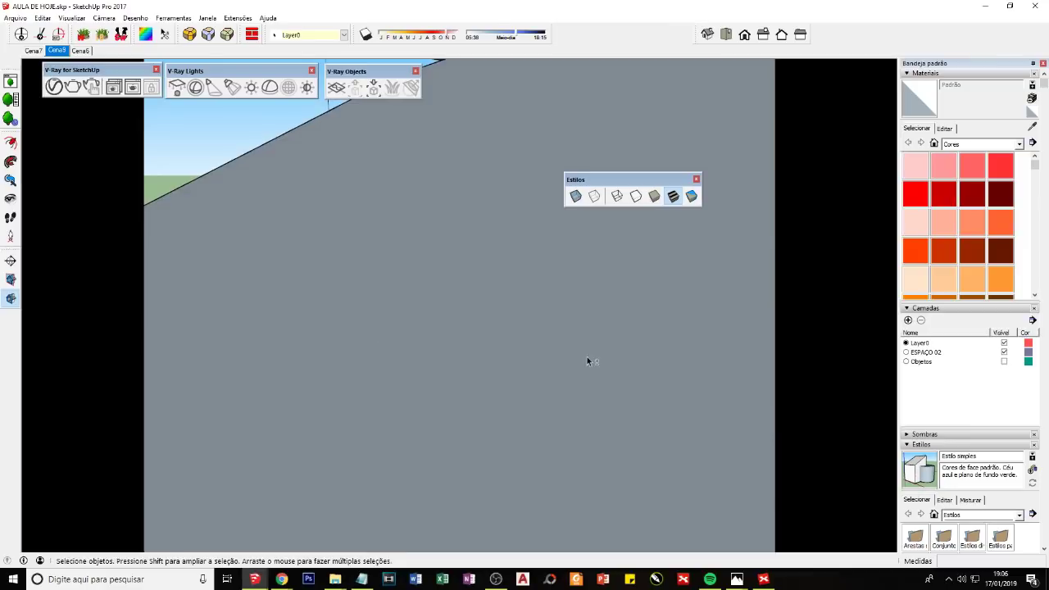
scroll(508, 336, down, 3)
scroll(445, 317, down, 3)
scroll(488, 321, down, 2)
mouse_move(488, 321)
middle_down()
mouse_move(454, 330)
mouse_move(401, 211)
middle_up()
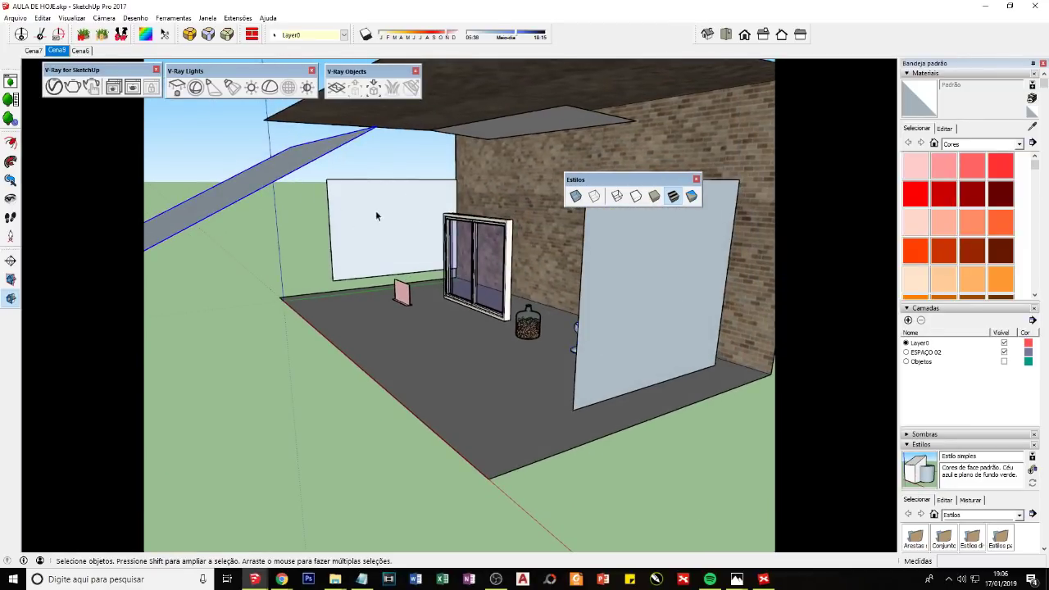
Step: Select the ceiling panel, open the Asset Editor, and locate LightRectangle(52790) in the viewport
click(642, 305)
click(531, 129)
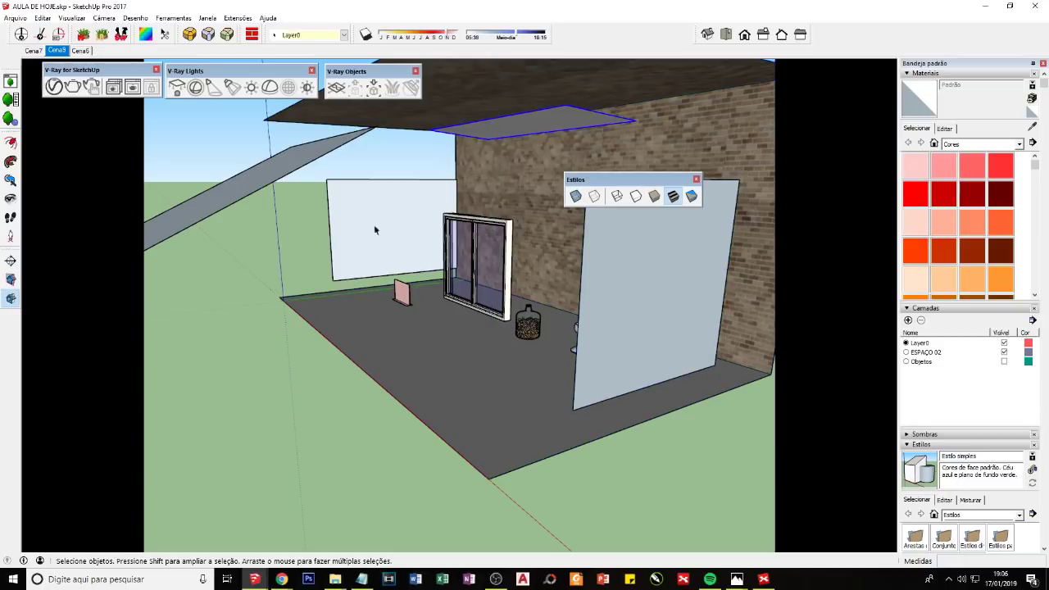
click(72, 86)
drag(205, 138, 581, 279)
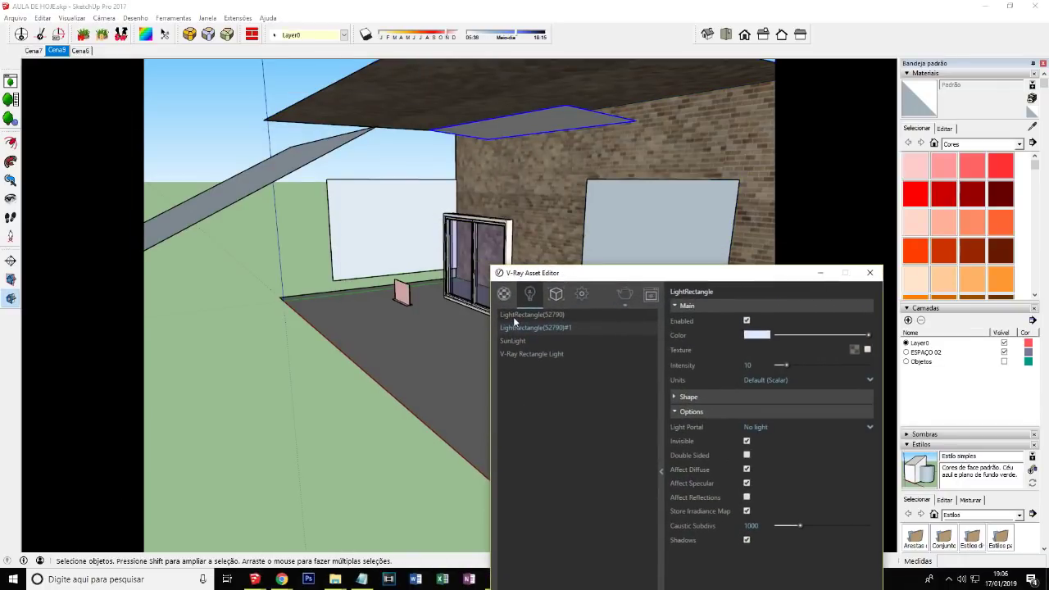
click(520, 316)
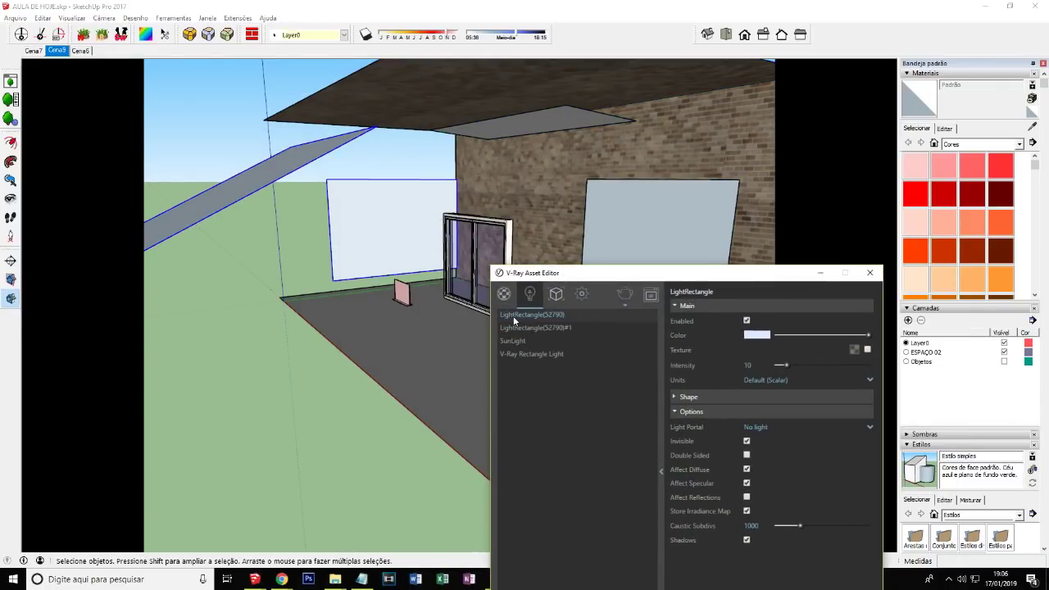
right_click(514, 317)
click(538, 326)
Step: Locate LightRectangle(52790)#1 and the V-Ray Rectangle Light in the viewport
right_click(523, 327)
click(537, 335)
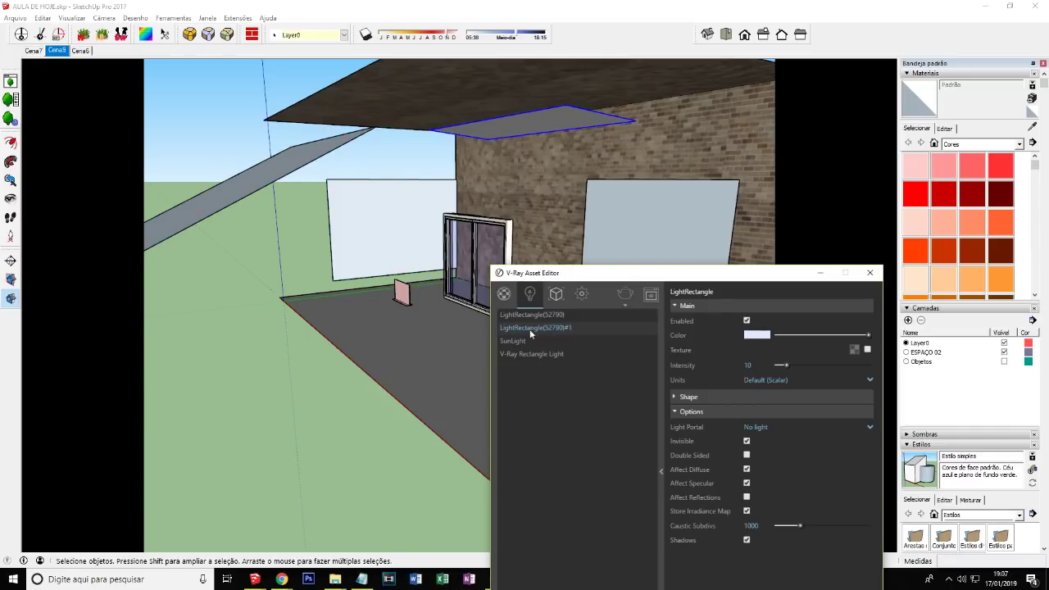
click(528, 353)
right_click(528, 354)
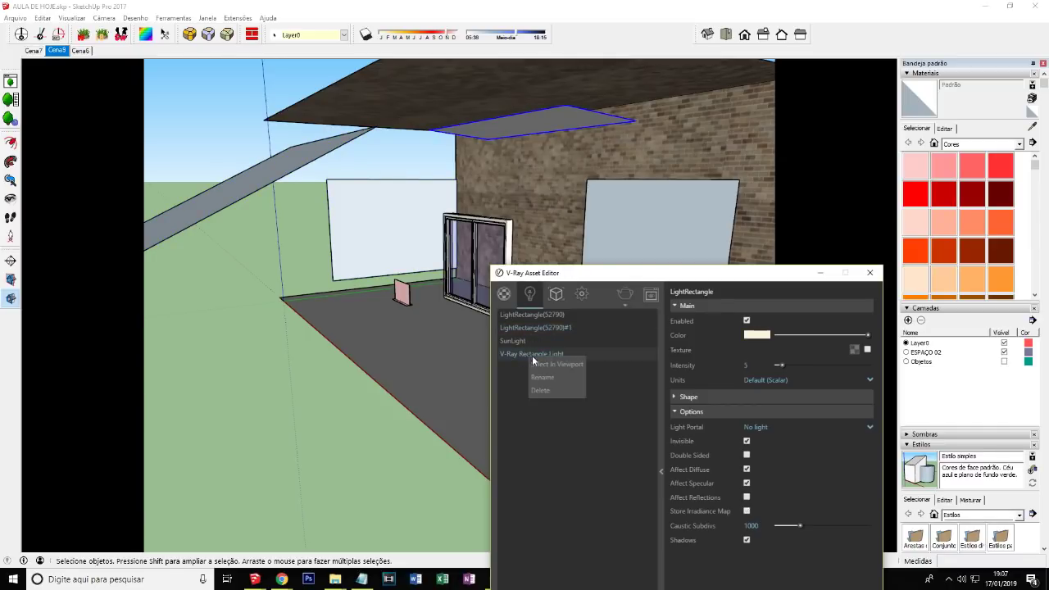
click(543, 362)
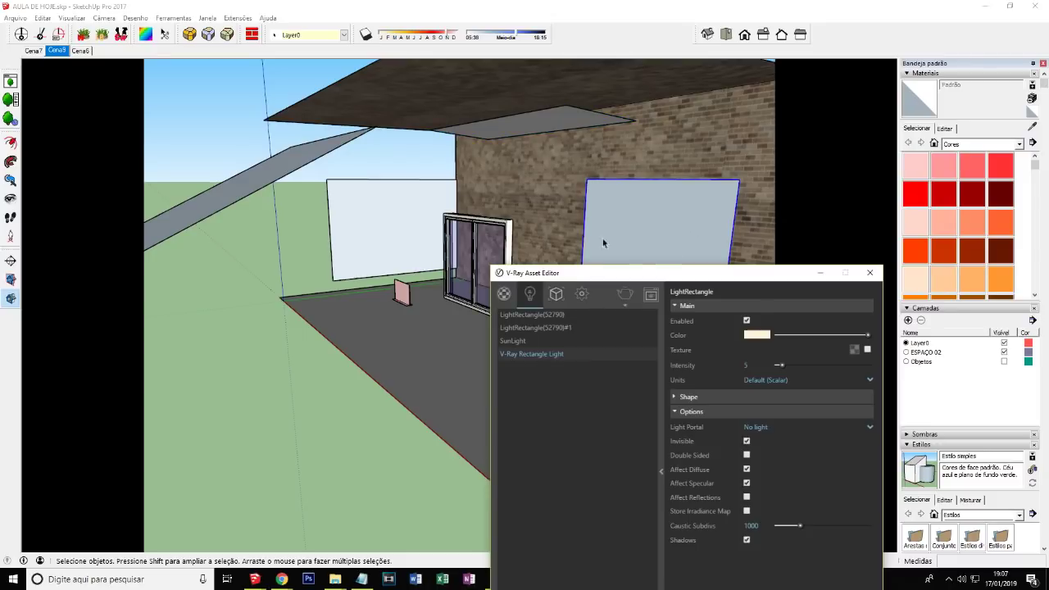
Step: Reposition the Asset Editor and display LightRectangle(52790)'s settings
drag(565, 264, 552, 262)
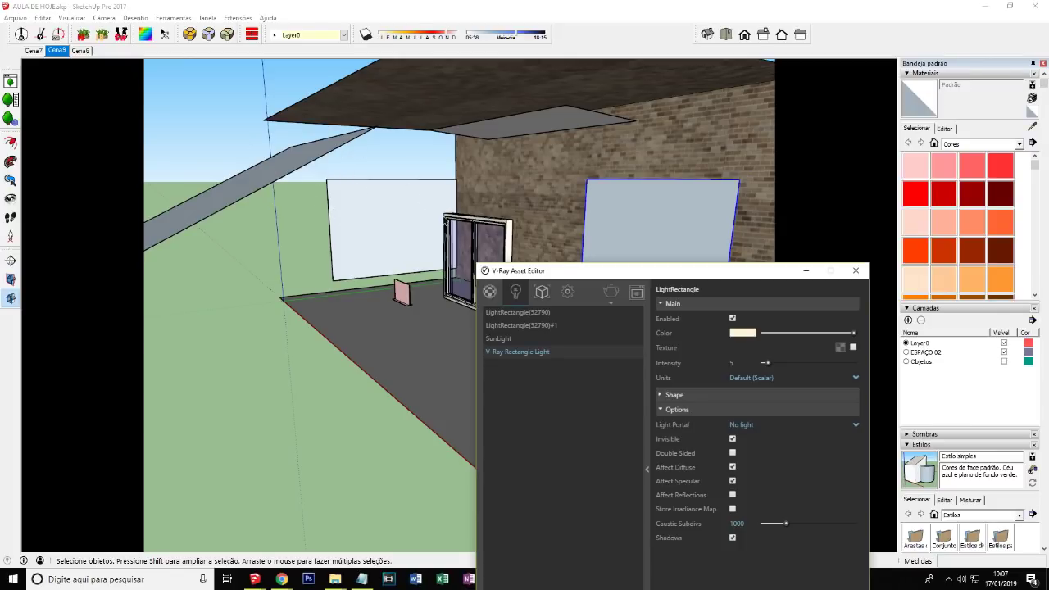
drag(510, 272, 485, 264)
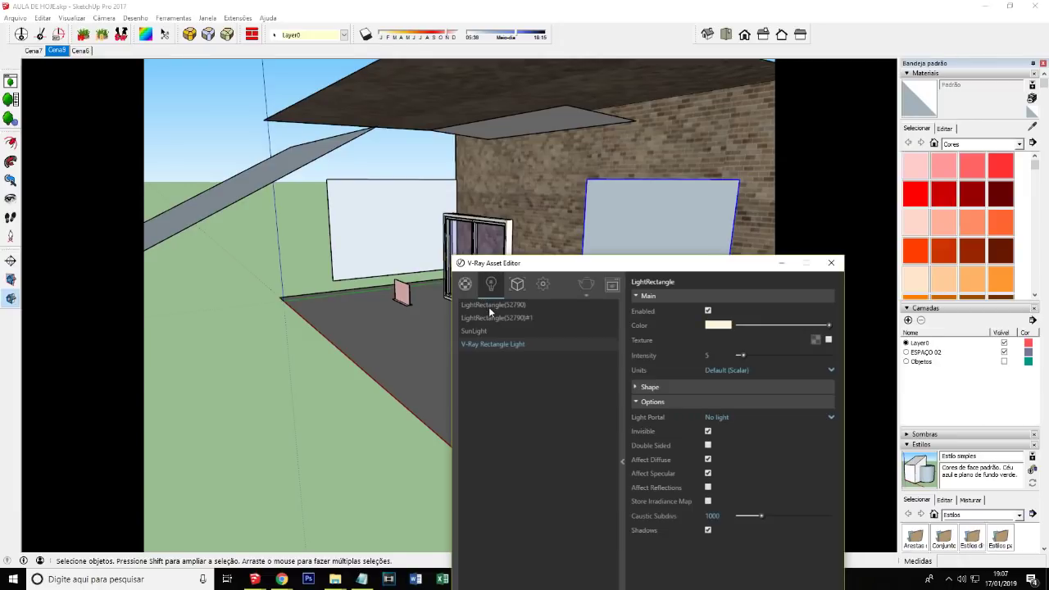
click(490, 306)
drag(539, 269, 512, 138)
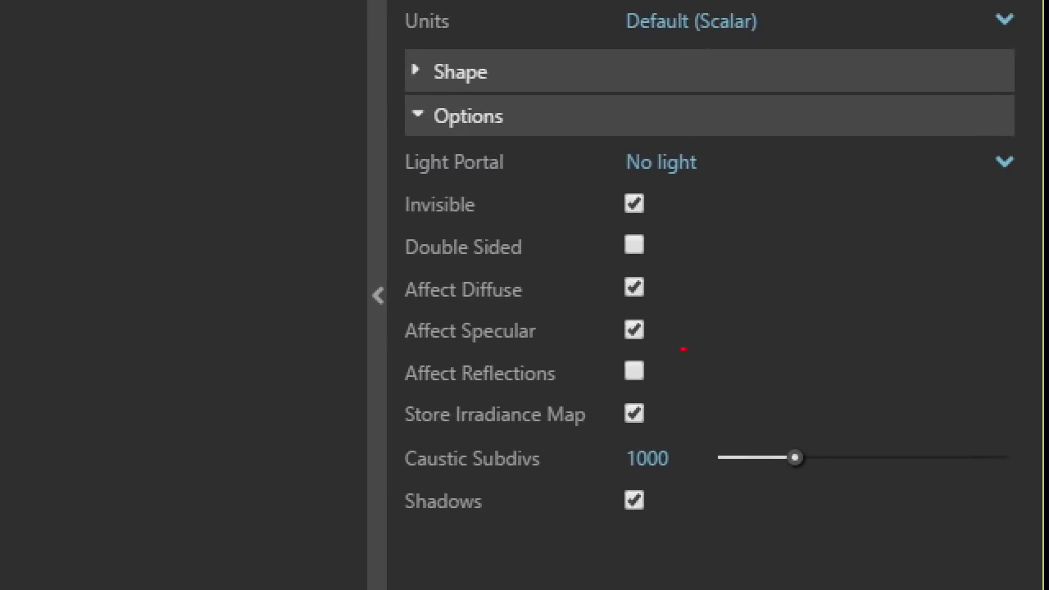
mouse_move(402, 354)
mouse_down()
mouse_move(542, 394)
mouse_move(654, 399)
mouse_move(653, 346)
mouse_move(401, 357)
mouse_up()
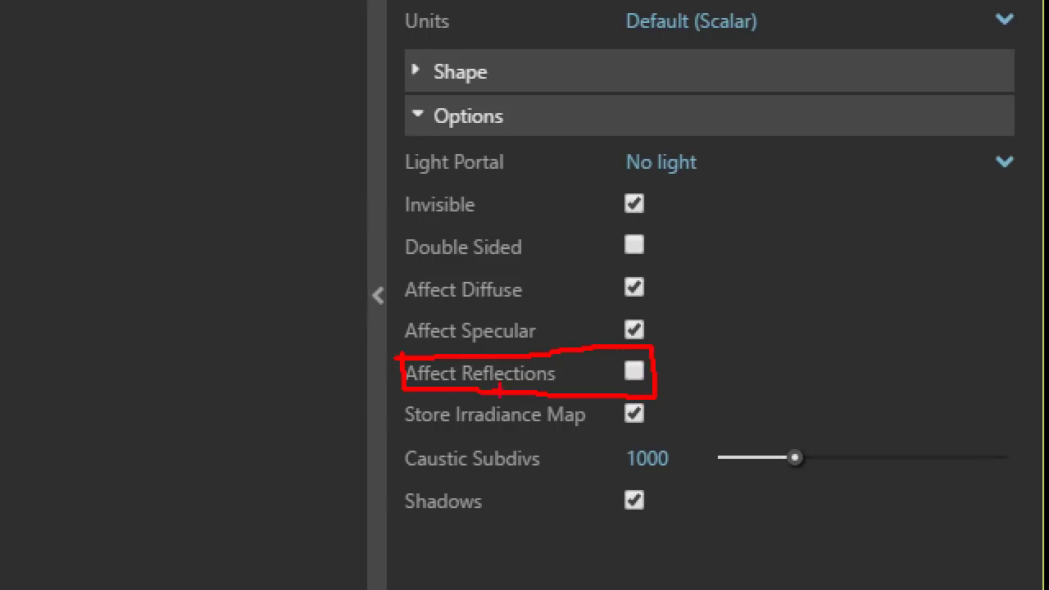
mouse_move(674, 357)
mouse_down()
mouse_move(677, 385)
mouse_move(695, 361)
mouse_move(705, 385)
mouse_up()
drag(724, 351, 704, 387)
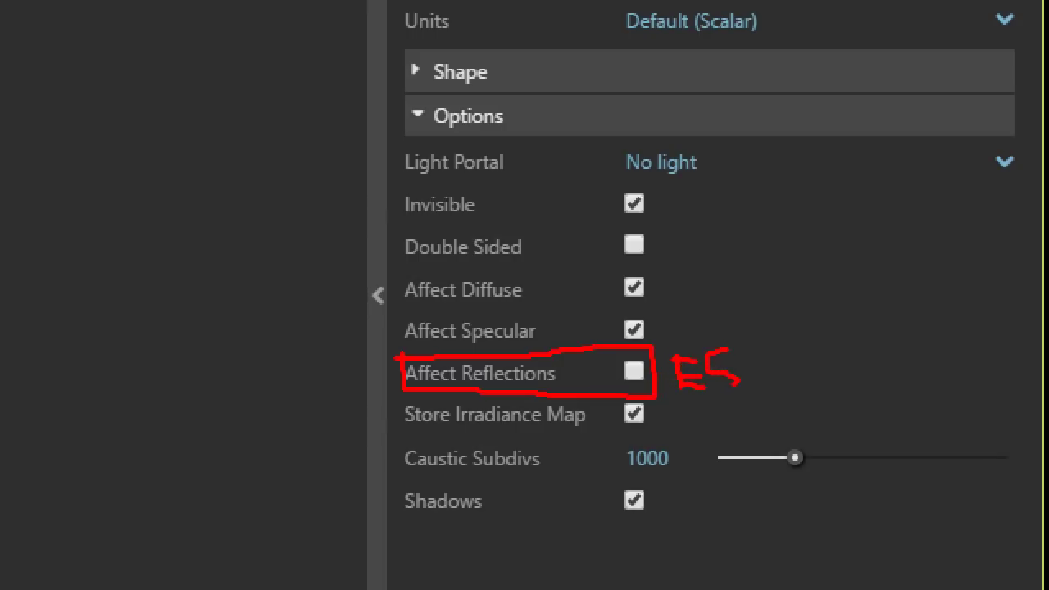
mouse_move(747, 351)
mouse_down()
mouse_move(750, 381)
mouse_move(769, 345)
mouse_move(749, 366)
mouse_up()
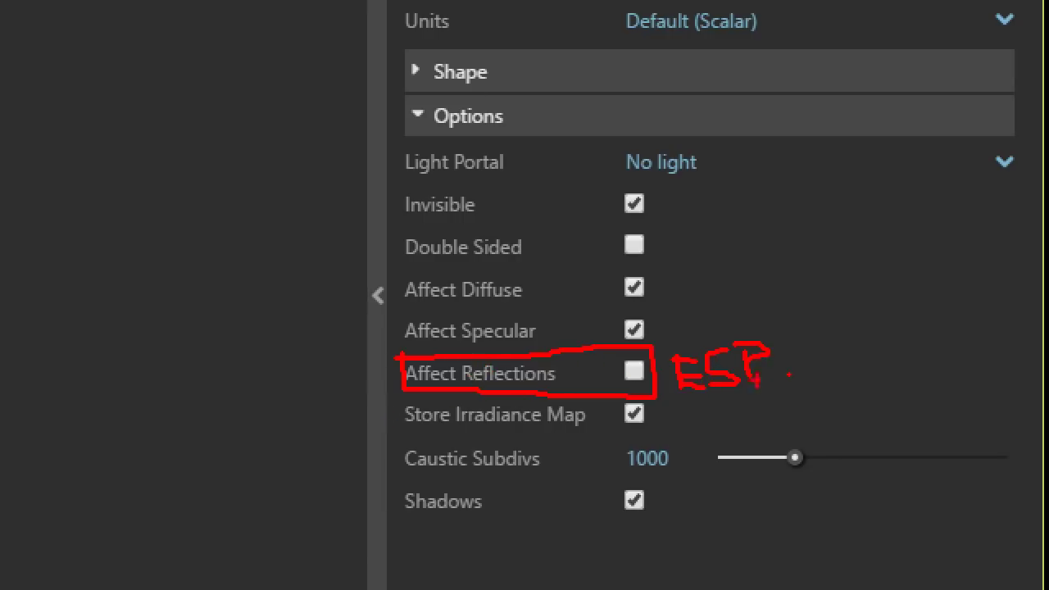
mouse_move(628, 365)
mouse_down()
mouse_move(636, 377)
mouse_move(696, 310)
mouse_up()
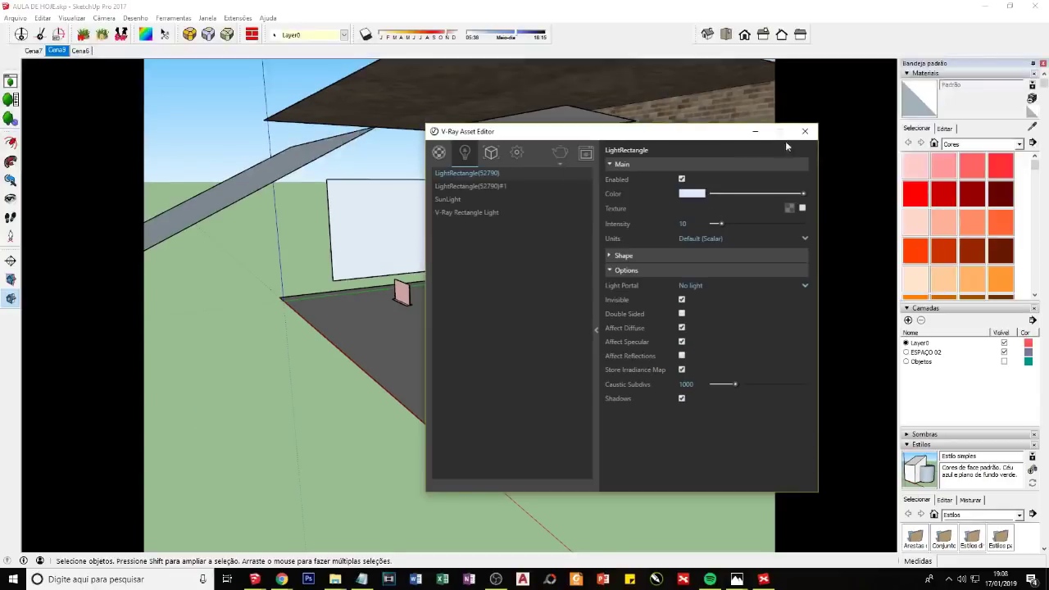
Step: Reopen the Asset Editor's render history and compare the jar render at 100% against another
click(805, 131)
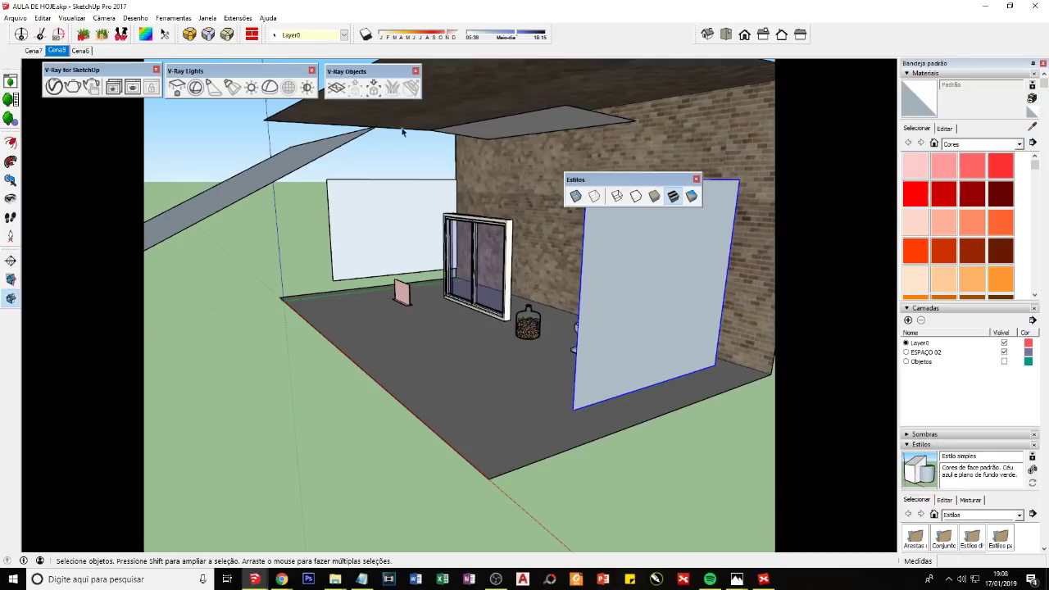
click(54, 86)
click(587, 157)
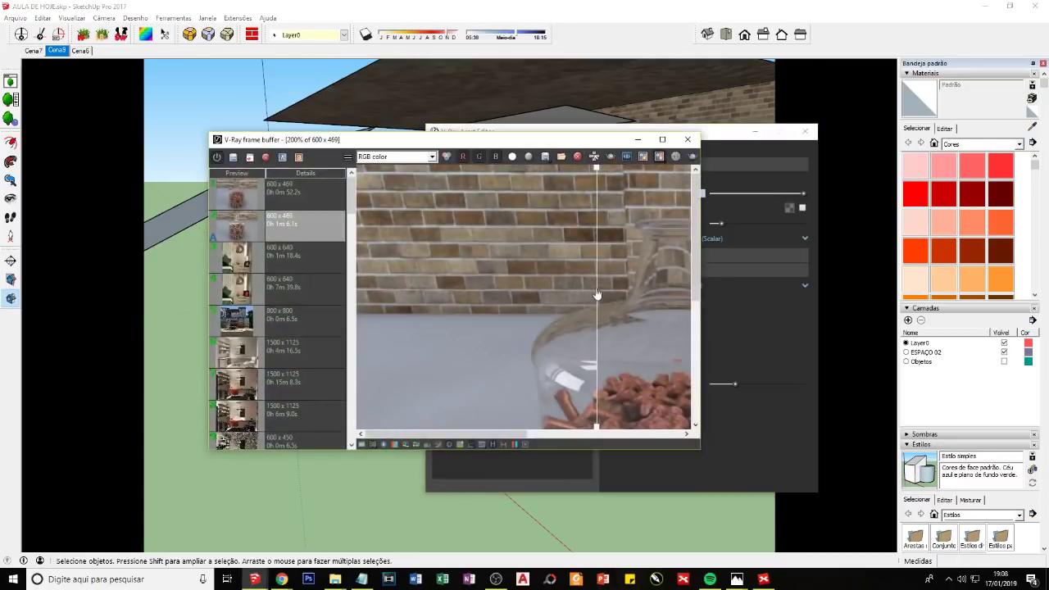
scroll(578, 282, down, 2)
mouse_move(604, 316)
mouse_down()
mouse_move(400, 317)
mouse_move(621, 320)
mouse_move(450, 323)
mouse_move(604, 321)
mouse_up()
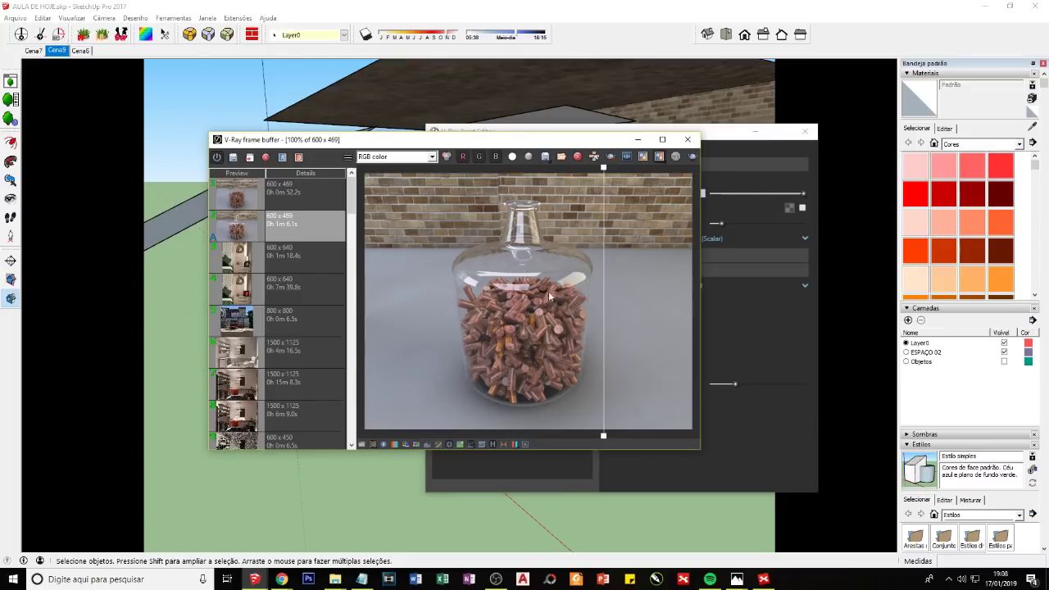
mouse_move(604, 307)
mouse_down()
mouse_move(445, 311)
mouse_move(415, 325)
mouse_move(582, 295)
mouse_up()
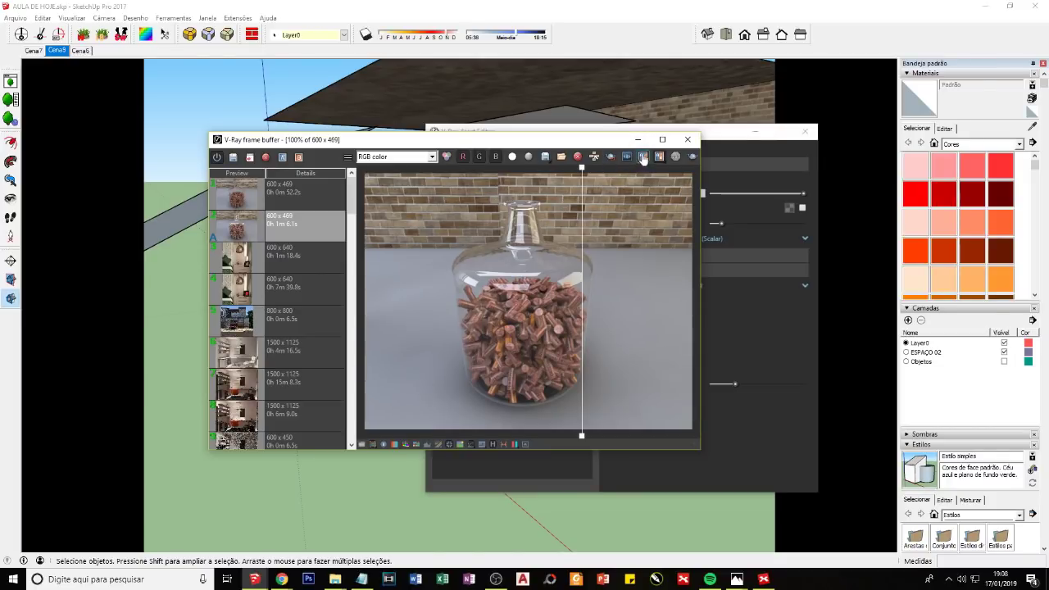
Step: Minimize both V-Ray windows, zoom in on the cork jar, and select the wall-floor edge
click(639, 139)
click(755, 131)
scroll(540, 305, up, 3)
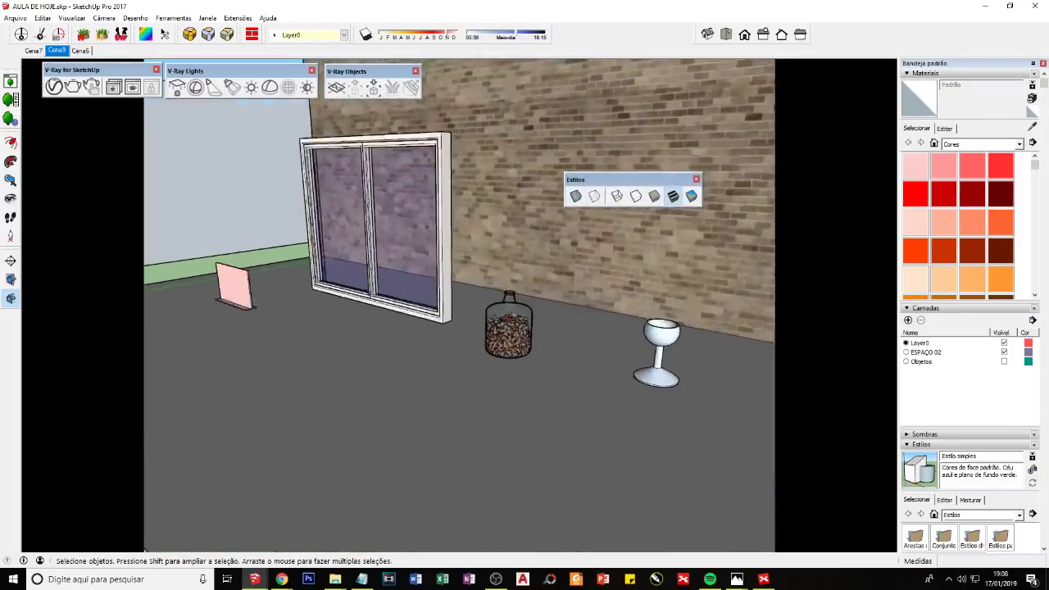
scroll(403, 312, up, 3)
scroll(519, 335, up, 2)
mouse_move(518, 335)
middle_down()
mouse_move(467, 344)
mouse_move(476, 360)
middle_up()
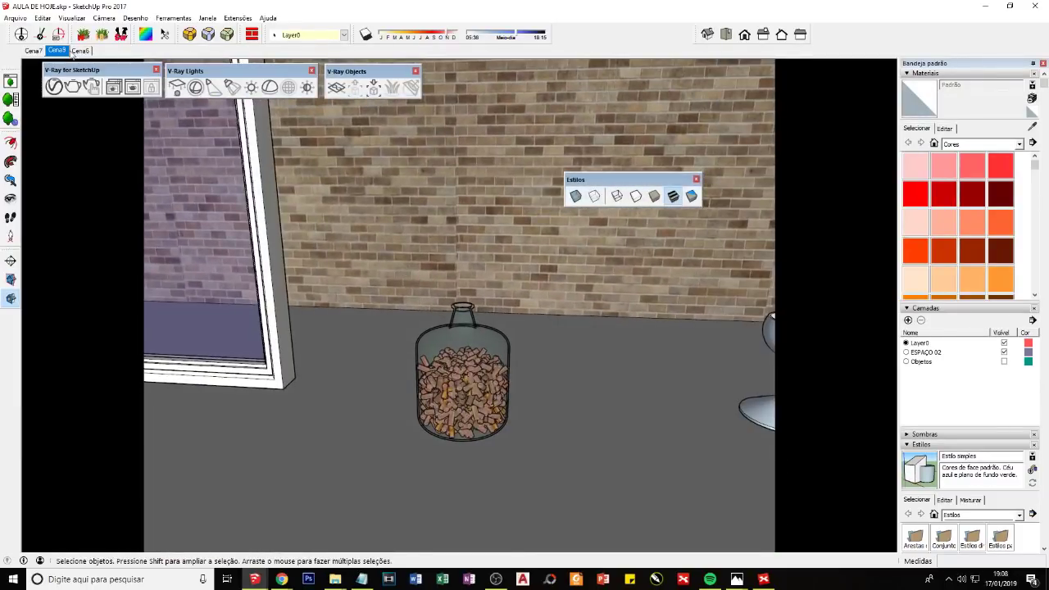
scroll(487, 393, up, 2)
scroll(492, 406, up, 2)
scroll(492, 406, up, 2)
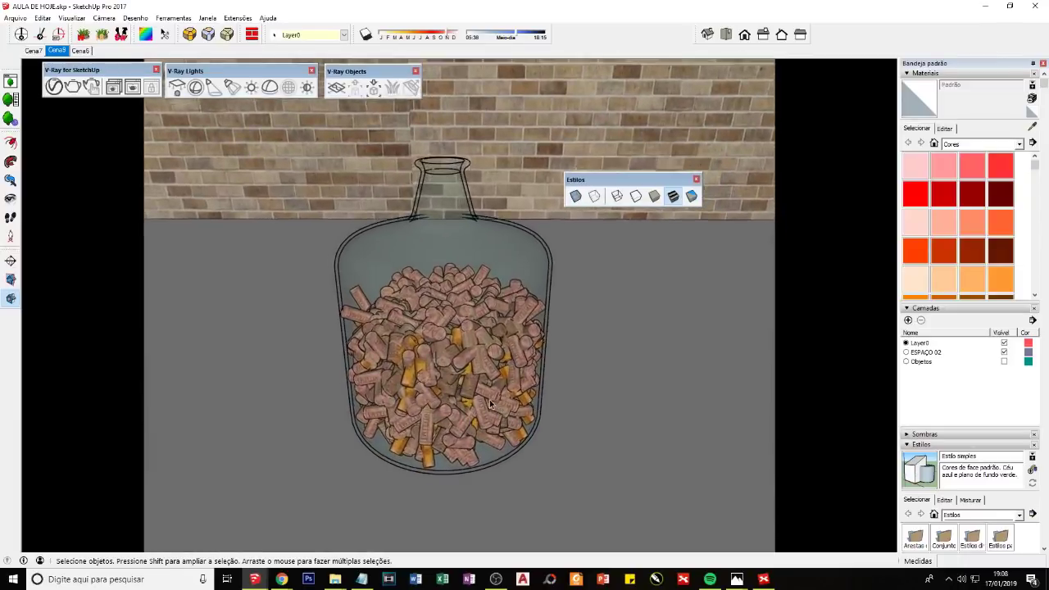
scroll(488, 401, up, 1)
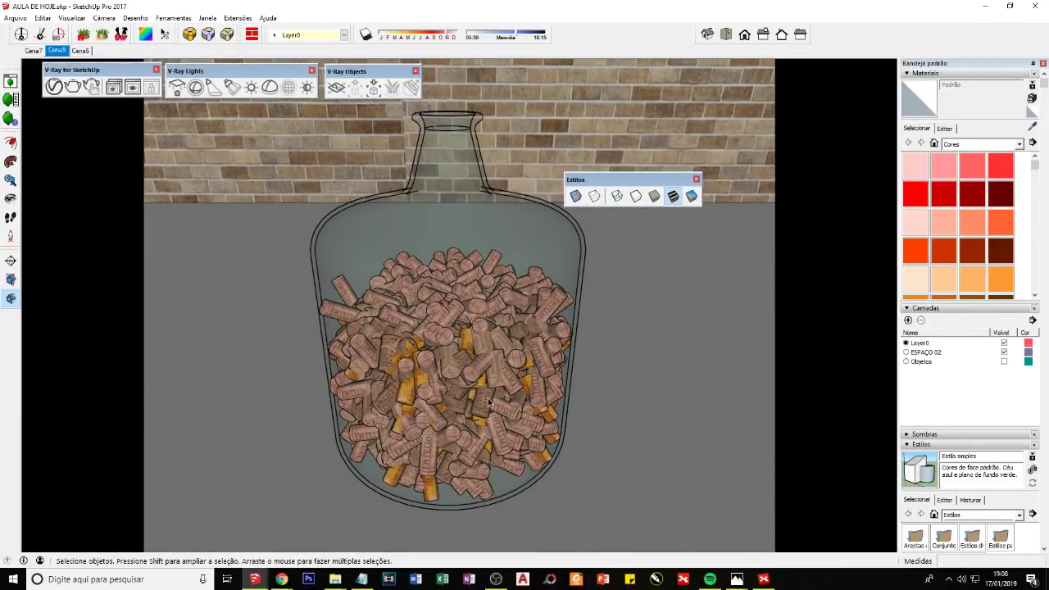
scroll(488, 401, down, 1)
scroll(488, 402, down, 1)
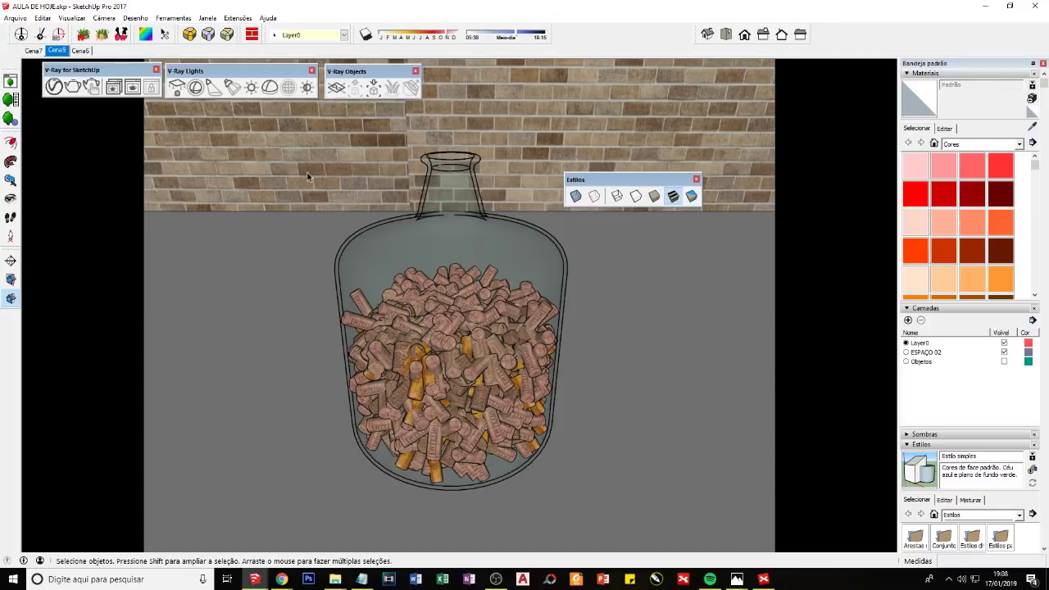
click(344, 211)
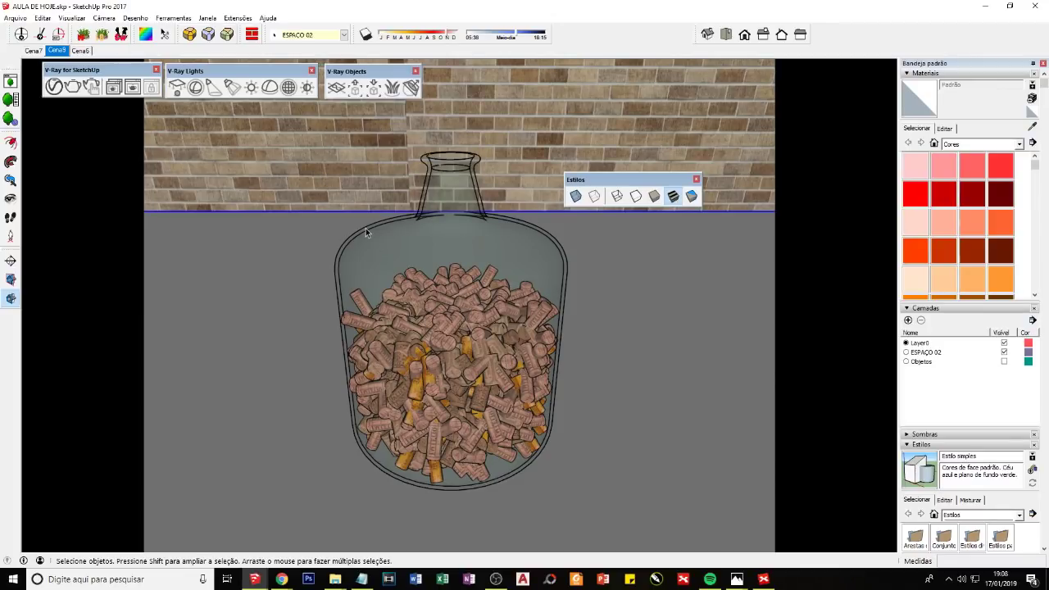
Step: Review the LightRectangle(52790)#1 and V-Ray Rectangle Light settings in the Asset Editor
click(55, 87)
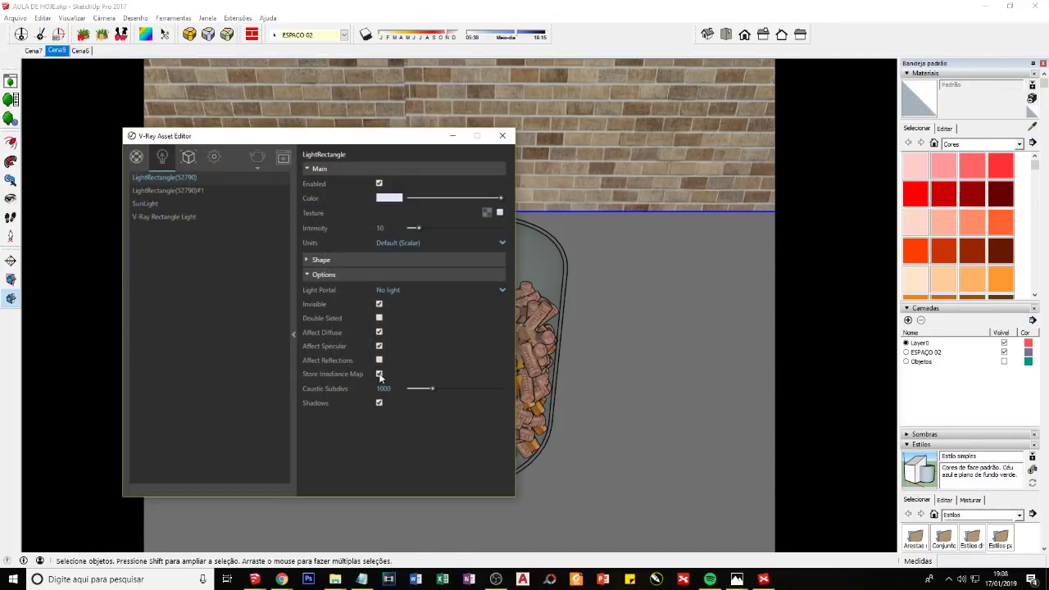
click(167, 194)
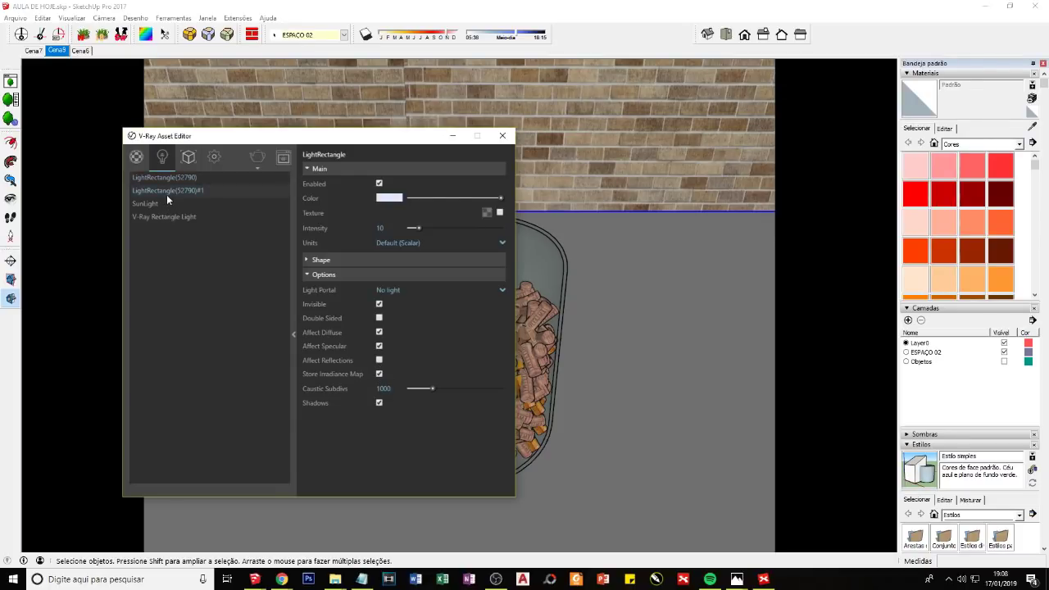
click(169, 221)
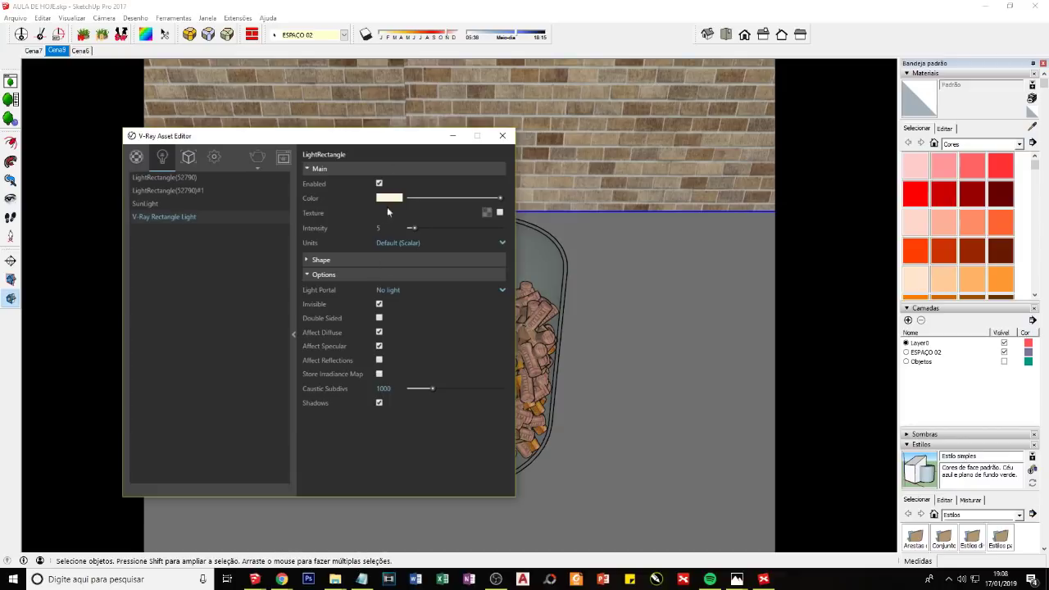
Step: Close the editor and sample the Tijolinho brick material from the wall with Paint Bucket
click(502, 136)
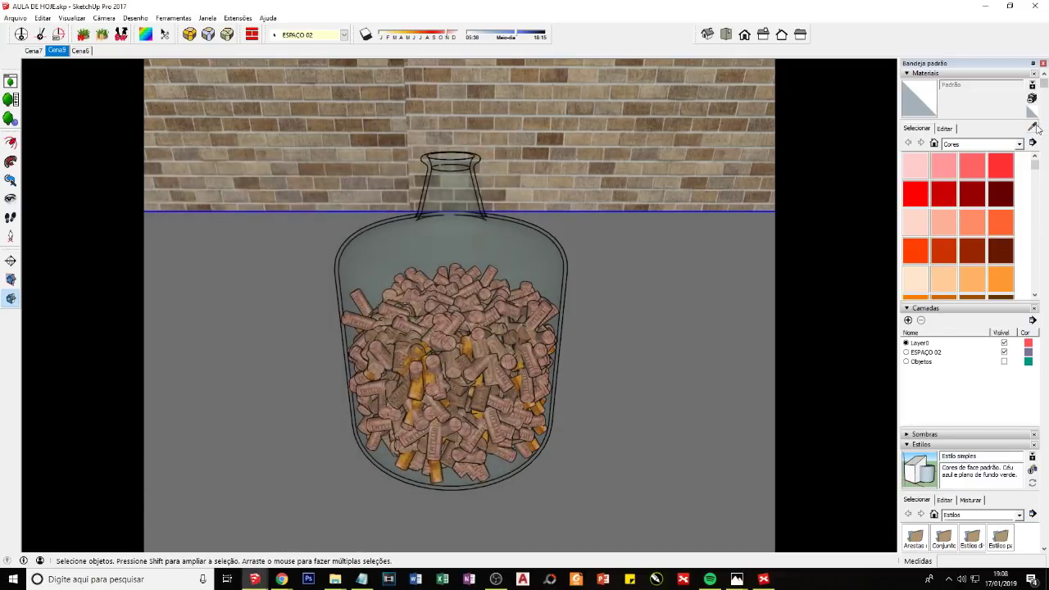
key(b)
alt+click(625, 117)
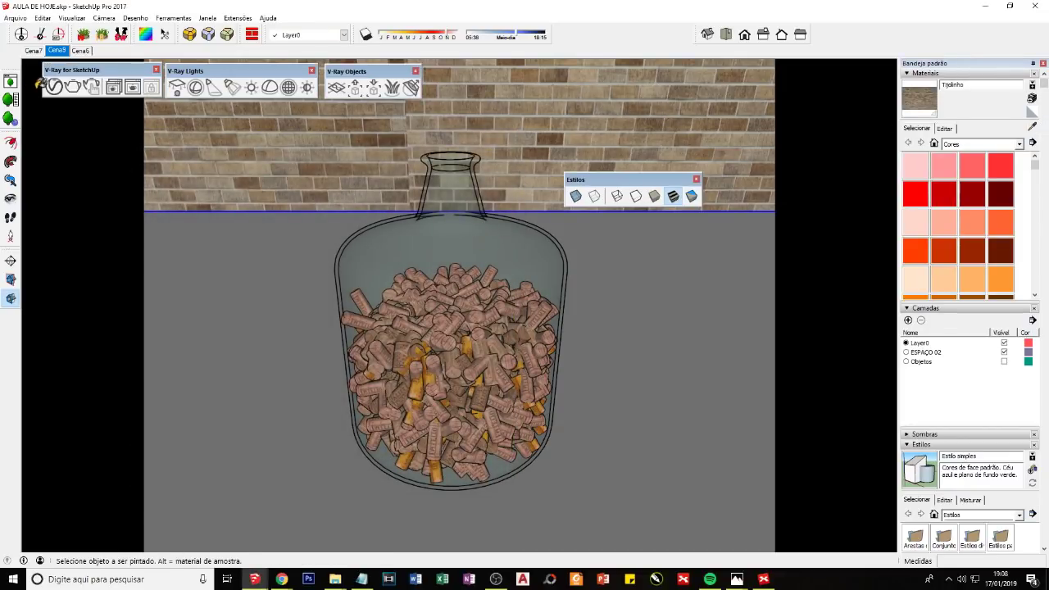
Step: Inspect the Tijolinho brick material's V-Ray settings in the Asset Editor
click(54, 86)
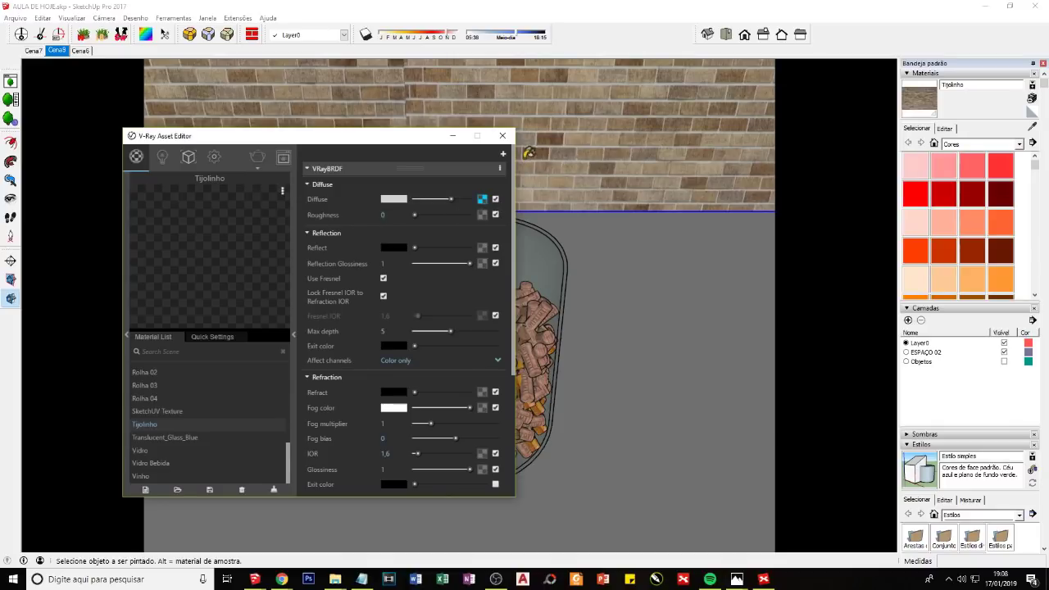
click(502, 135)
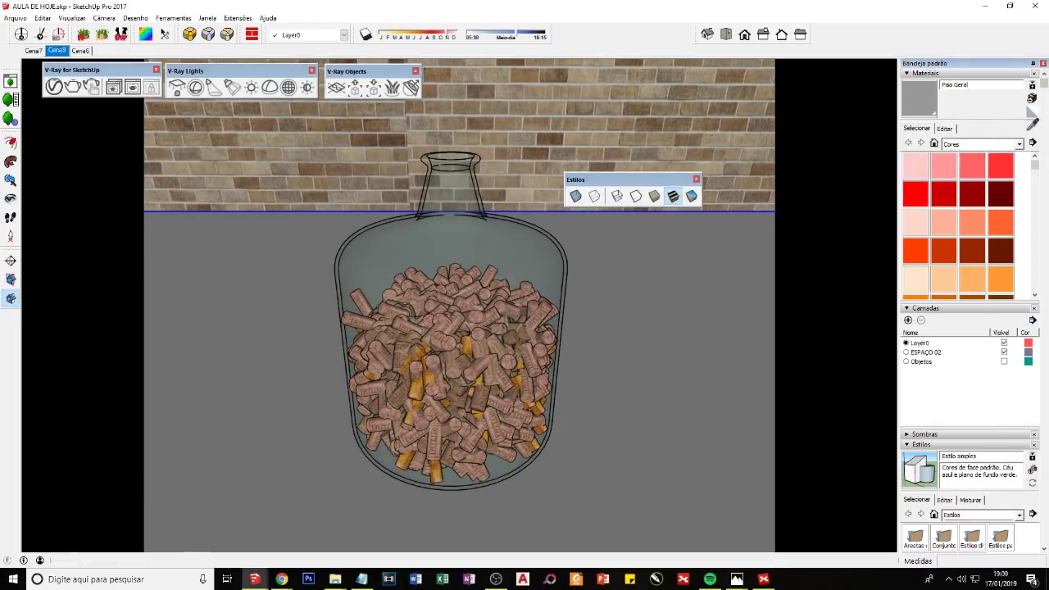
alt+click(524, 100)
click(54, 86)
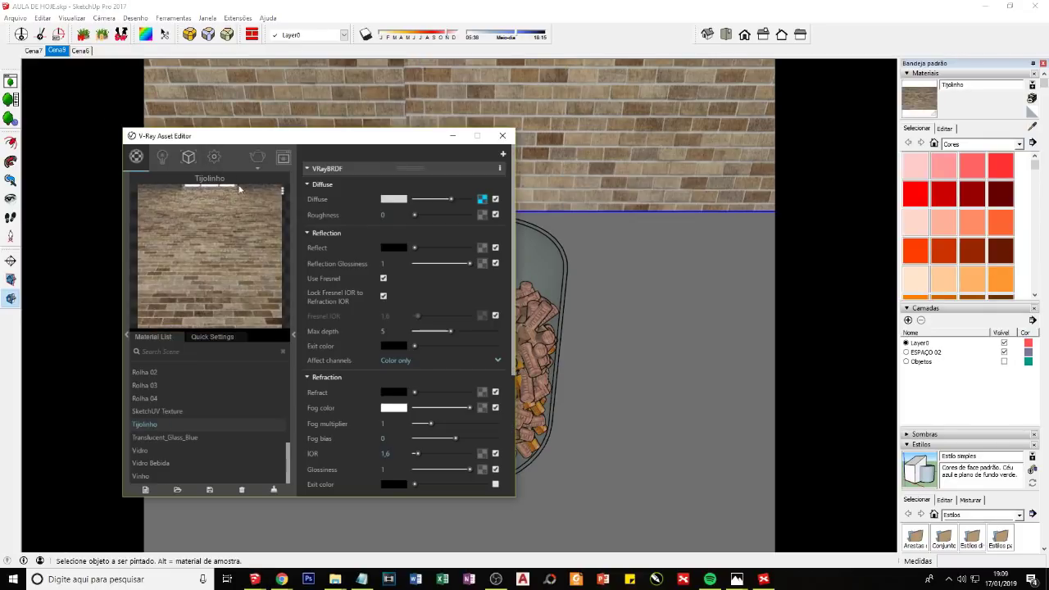
drag(406, 142, 467, 161)
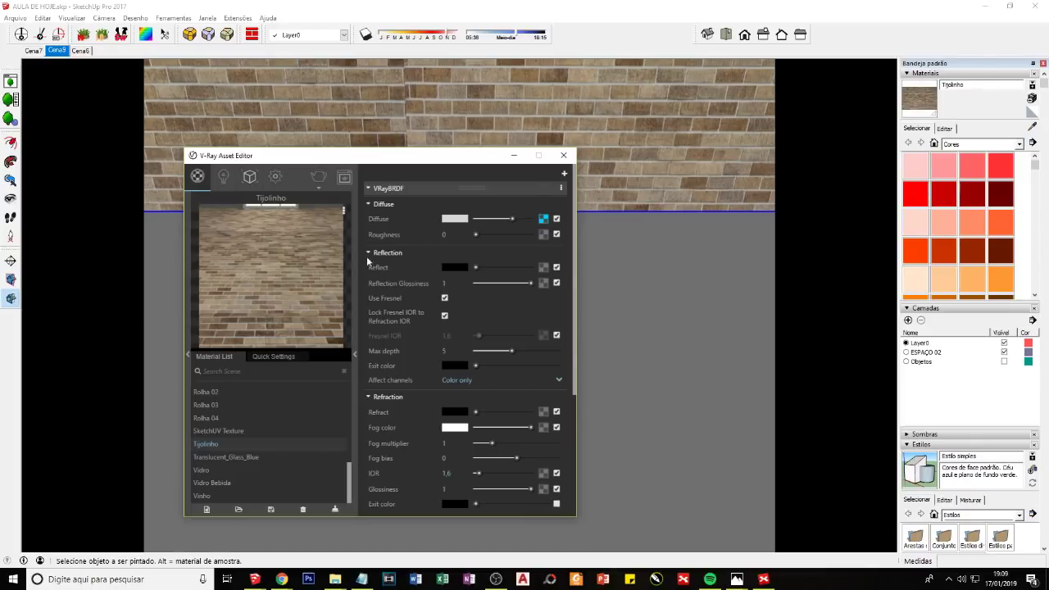
click(563, 155)
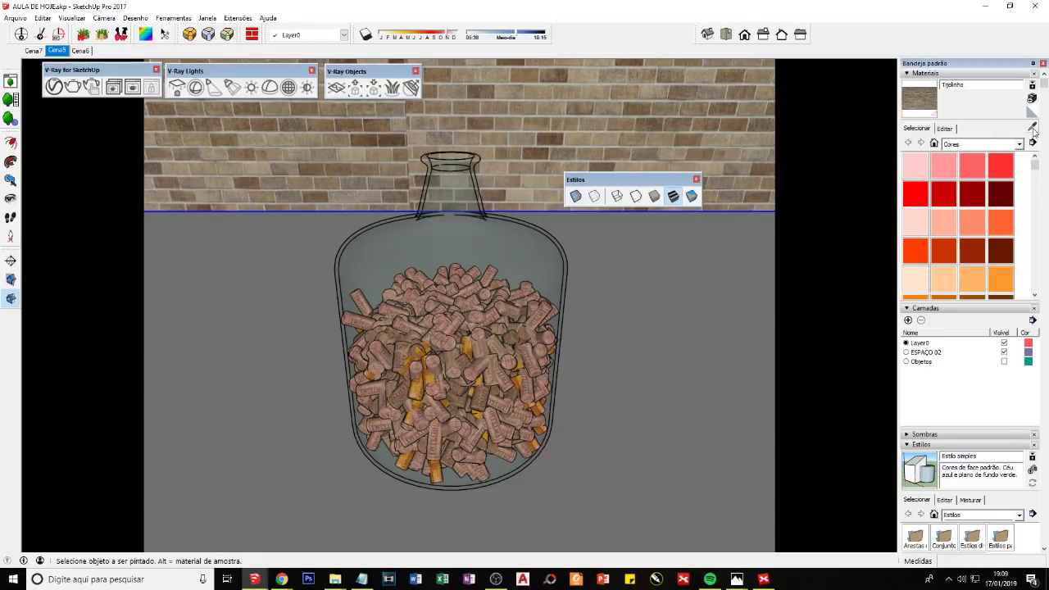
Step: Sample the Generic2 material from the jar neck and inspect its V-Ray settings
click(1032, 128)
click(684, 253)
click(1031, 128)
click(427, 198)
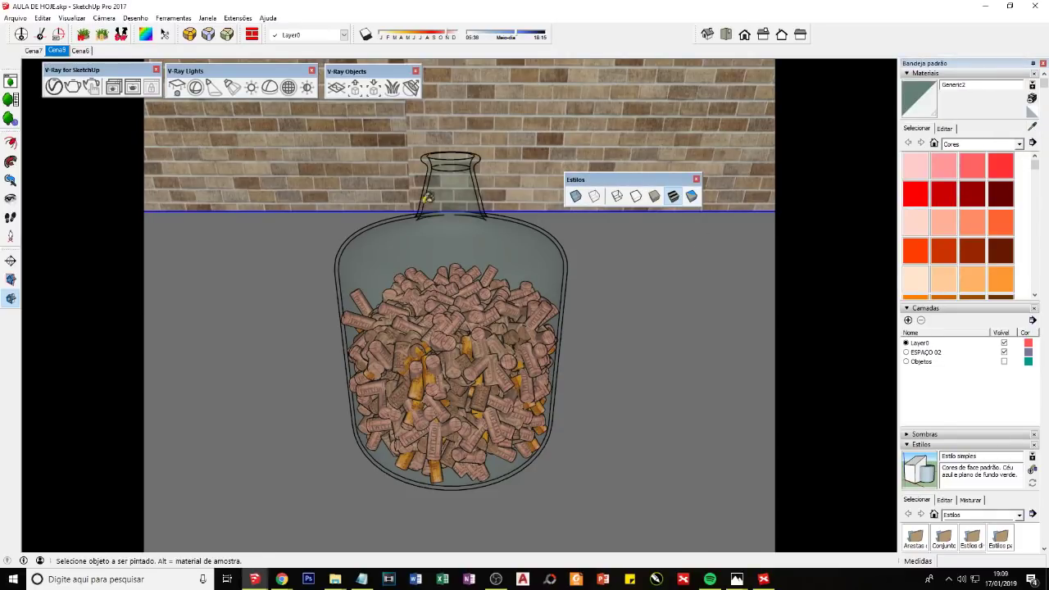
click(53, 86)
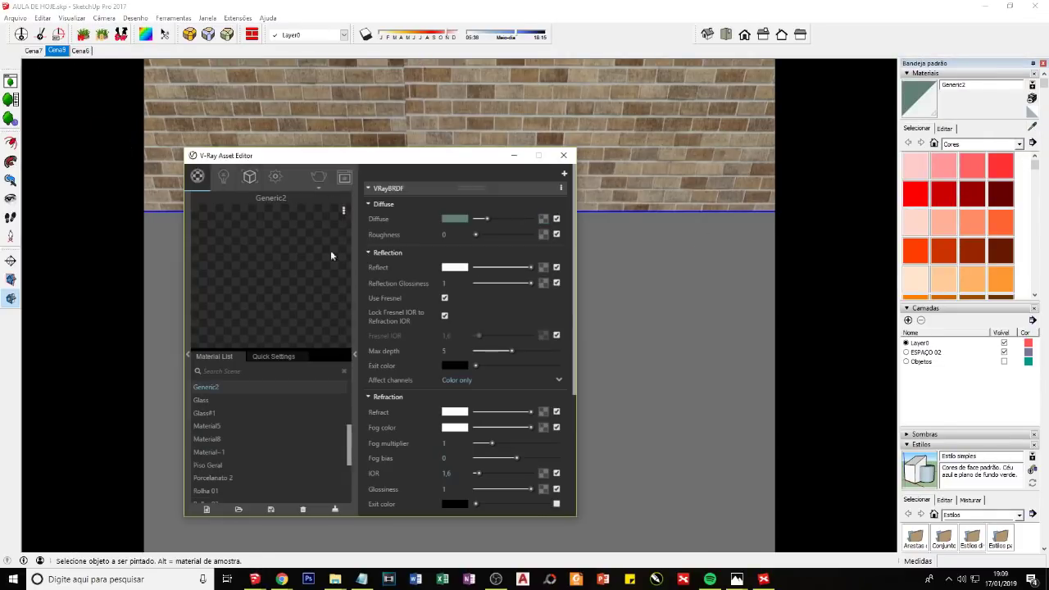
click(563, 155)
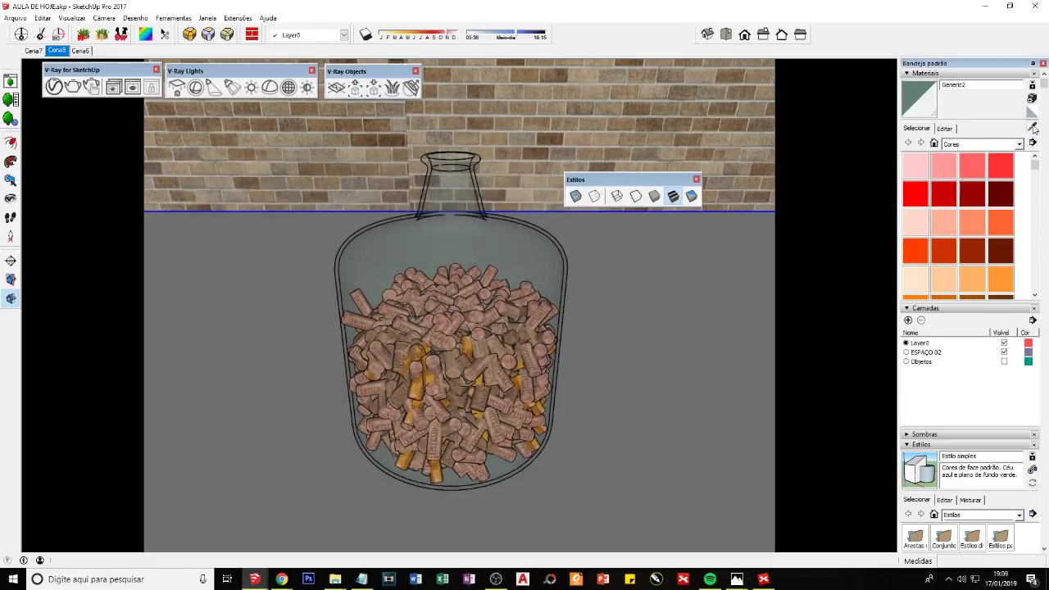
Step: Untick Tijolinho's diffuse brick texture, then open the frame buffer on the jar scene
click(705, 123)
click(53, 86)
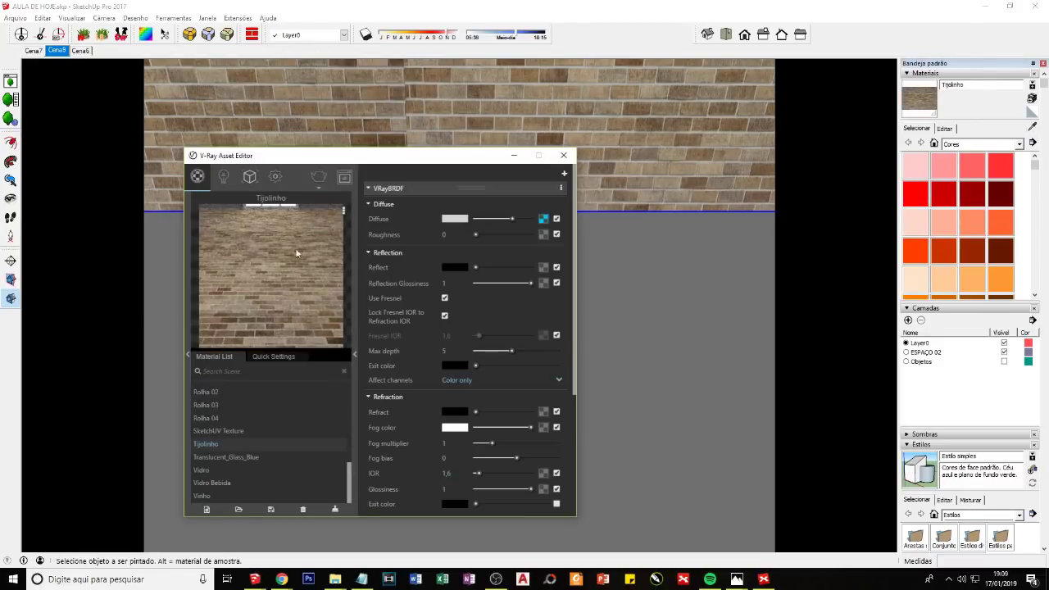
click(556, 220)
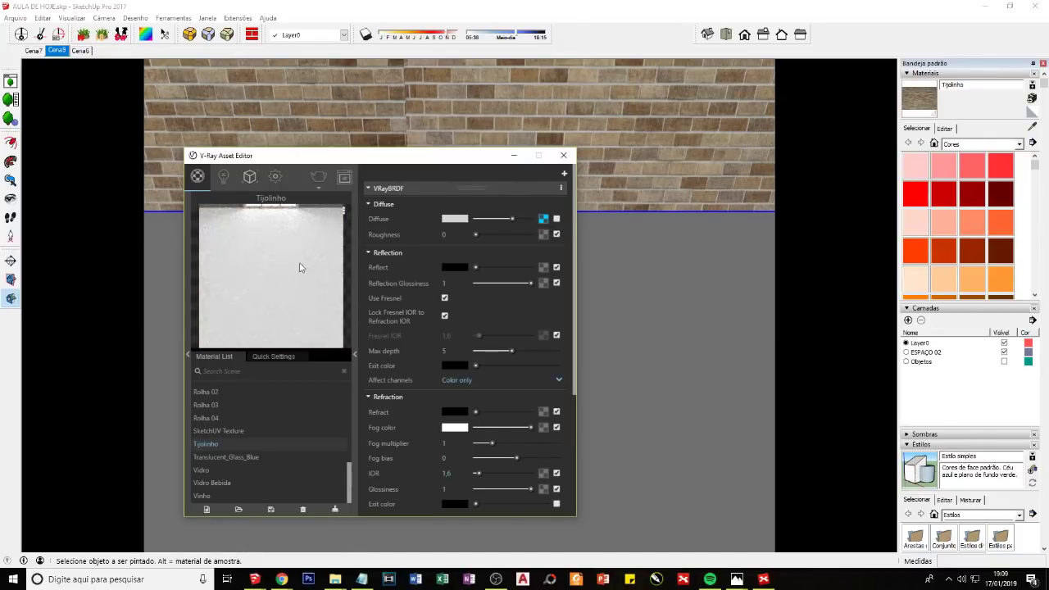
click(514, 155)
click(57, 51)
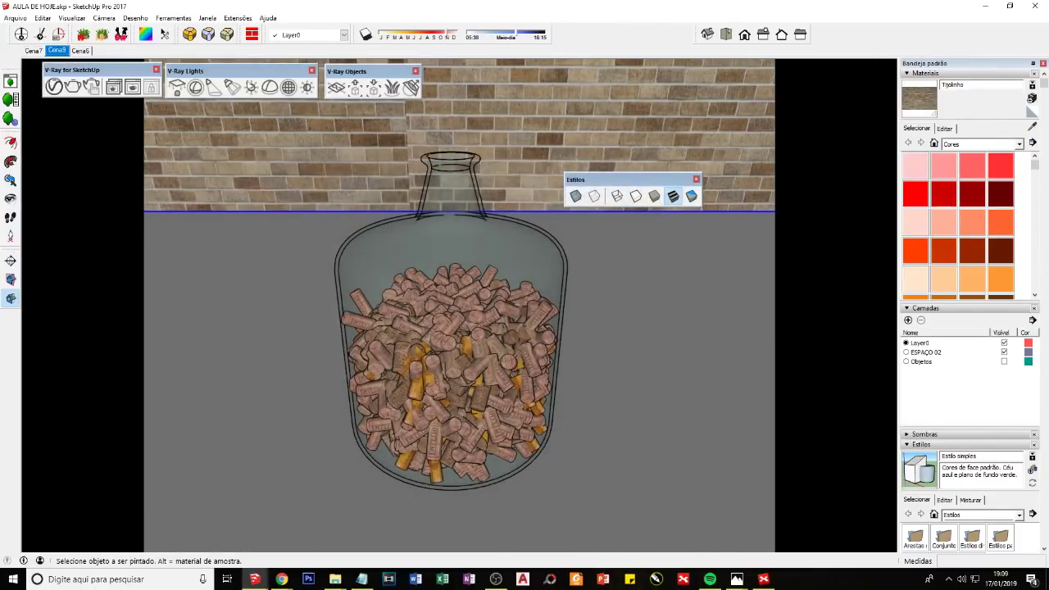
click(133, 87)
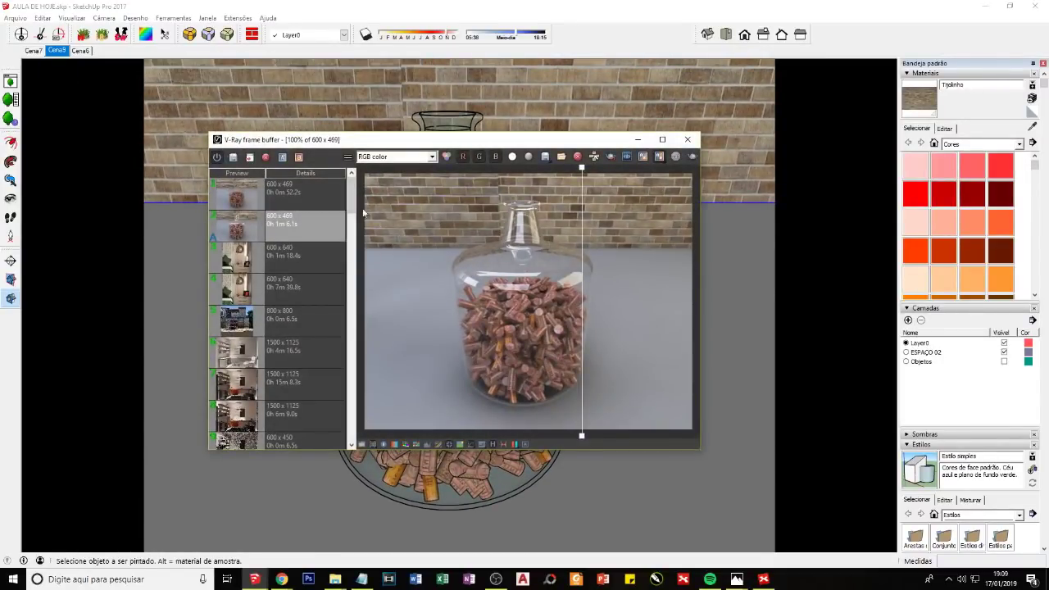
Step: Re-render the jar on the white wall, A/B-compare it with the earlier 52.2s render, then go to XMind
click(692, 157)
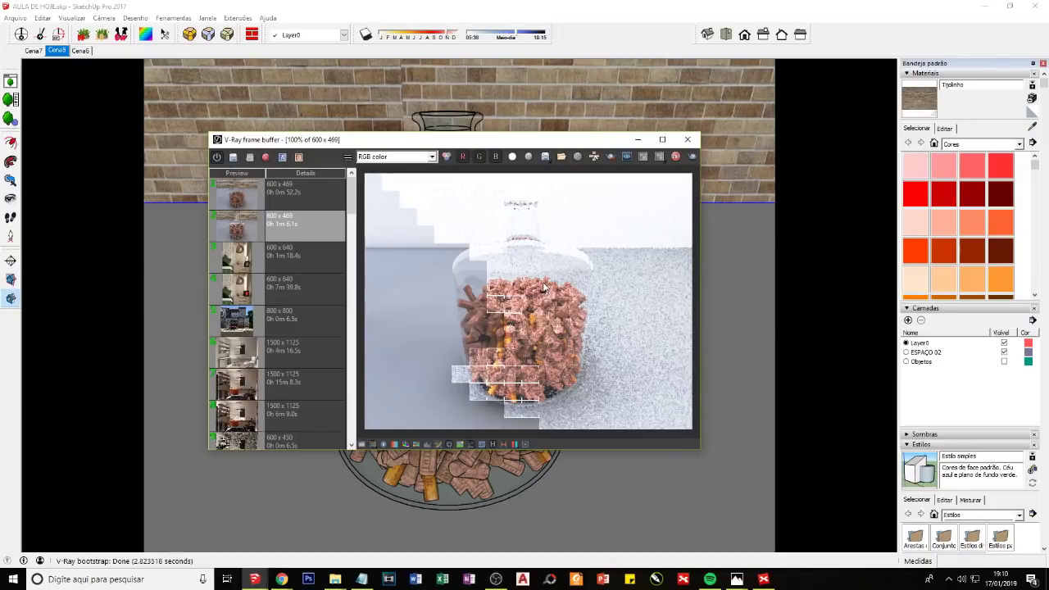
double_click(248, 197)
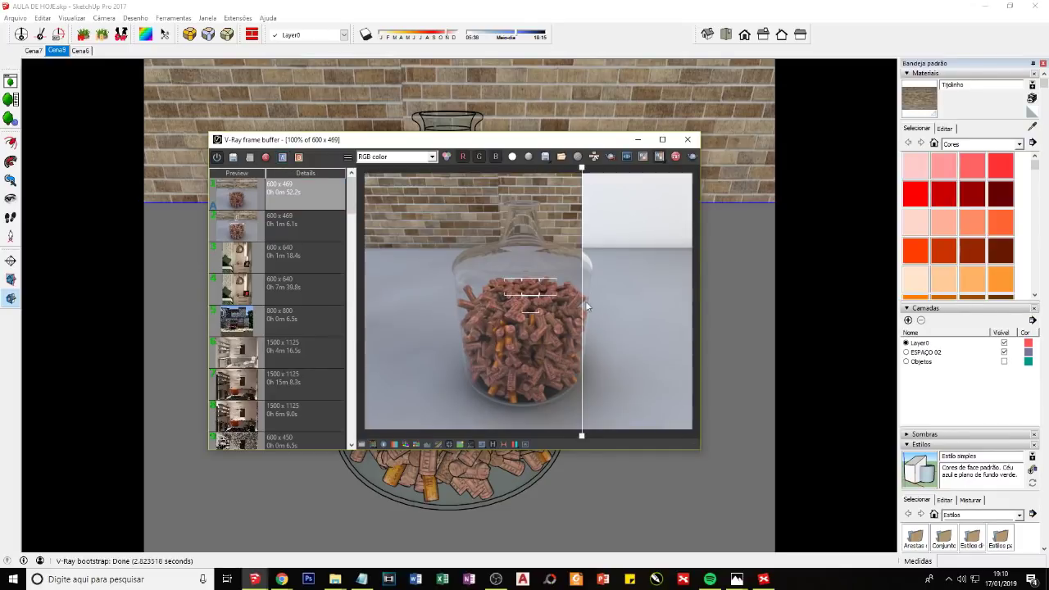
mouse_move(585, 301)
mouse_down()
mouse_move(372, 312)
mouse_move(681, 321)
mouse_move(391, 321)
mouse_move(609, 326)
mouse_move(427, 328)
mouse_move(536, 311)
mouse_move(445, 328)
mouse_move(591, 344)
mouse_move(386, 347)
mouse_up()
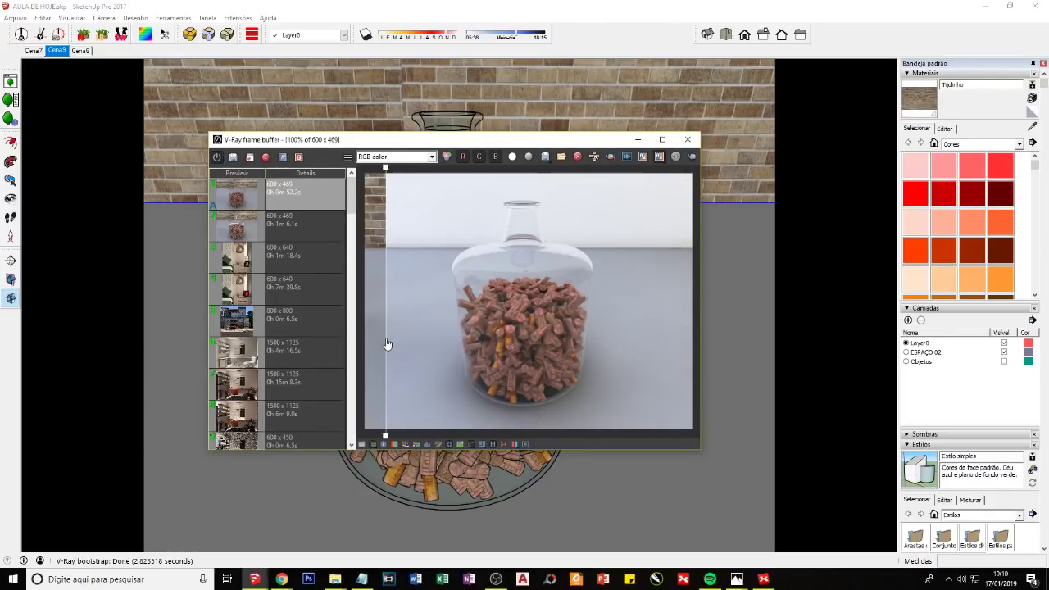
click(638, 139)
click(763, 578)
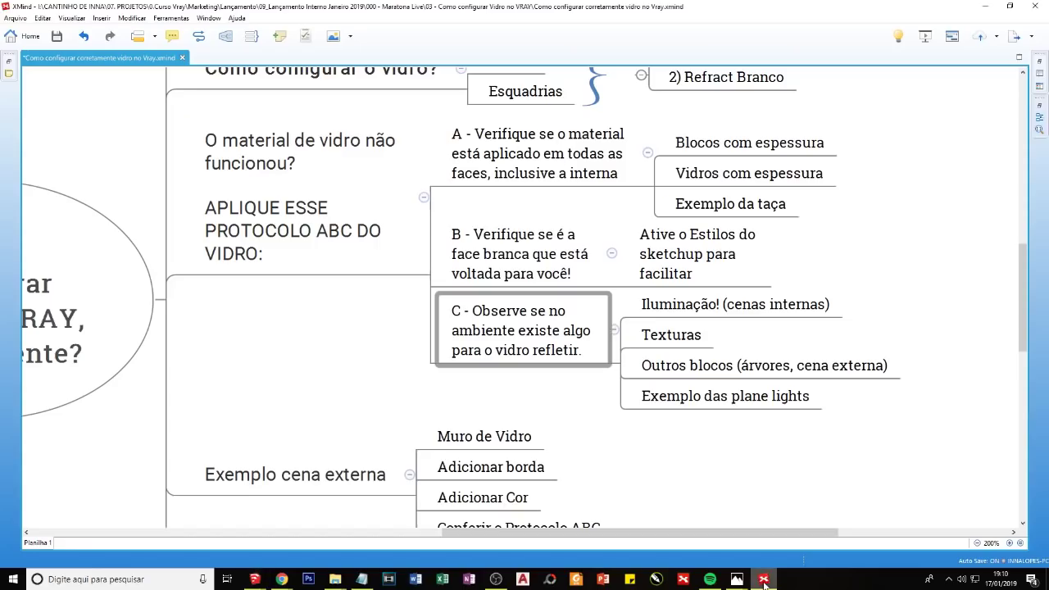
Step: Go through the Iluminação, Texturas and Outros blocos points, then return to the SketchUp house model
click(679, 313)
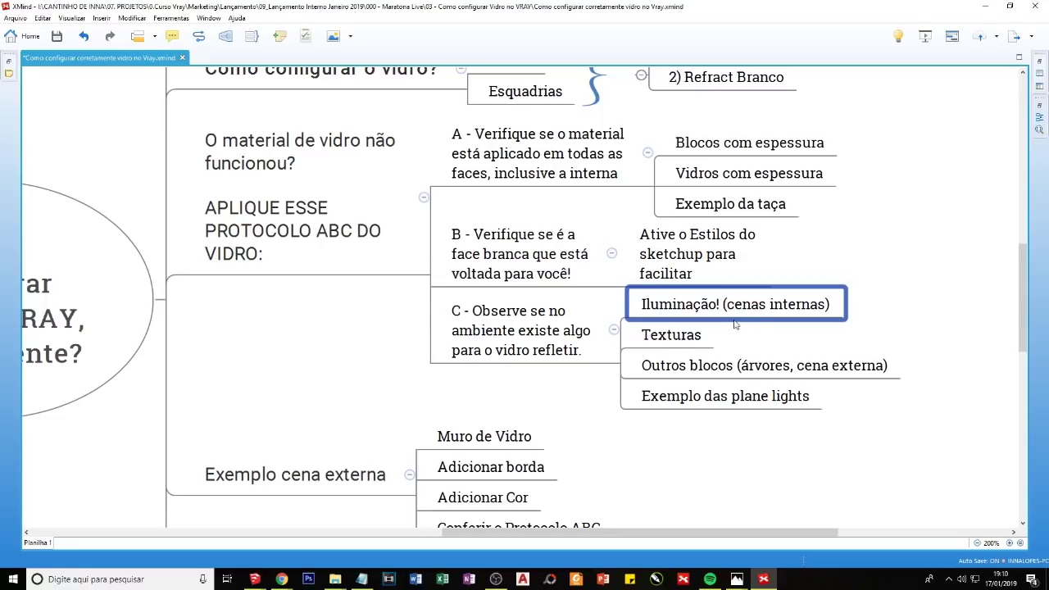
click(685, 342)
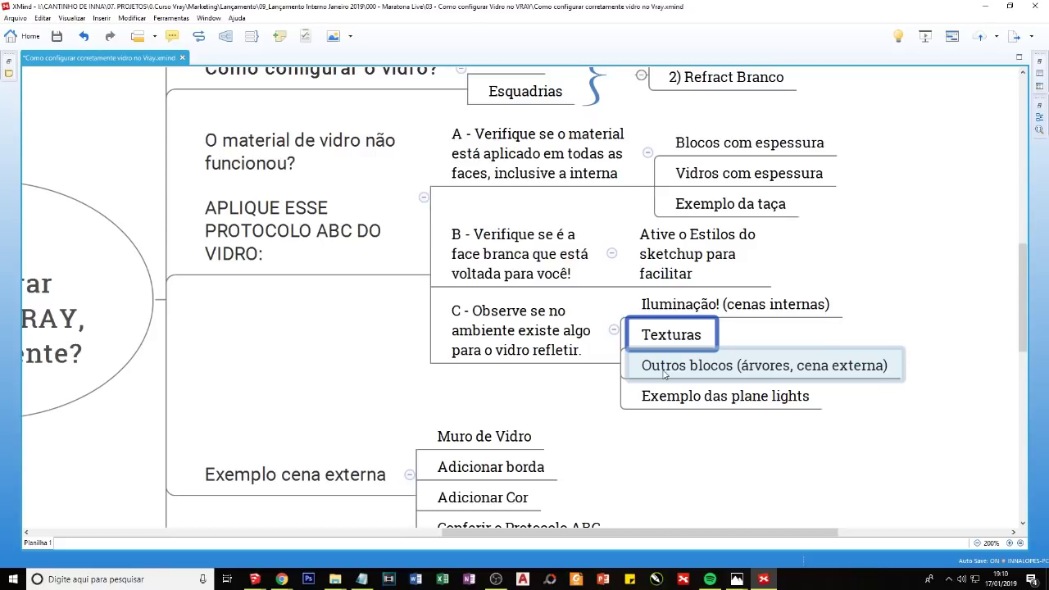
click(664, 374)
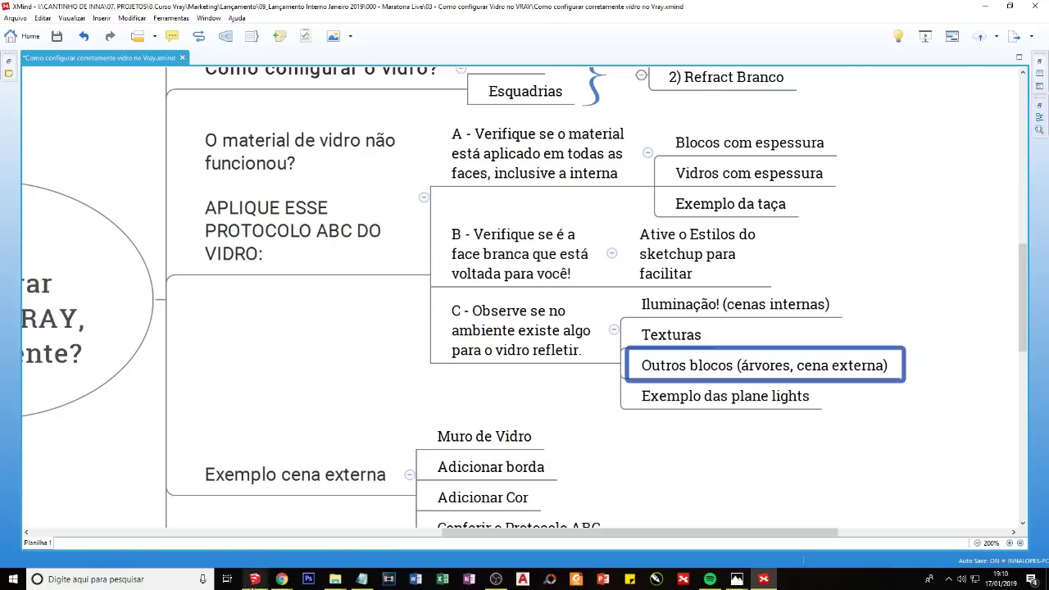
click(135, 541)
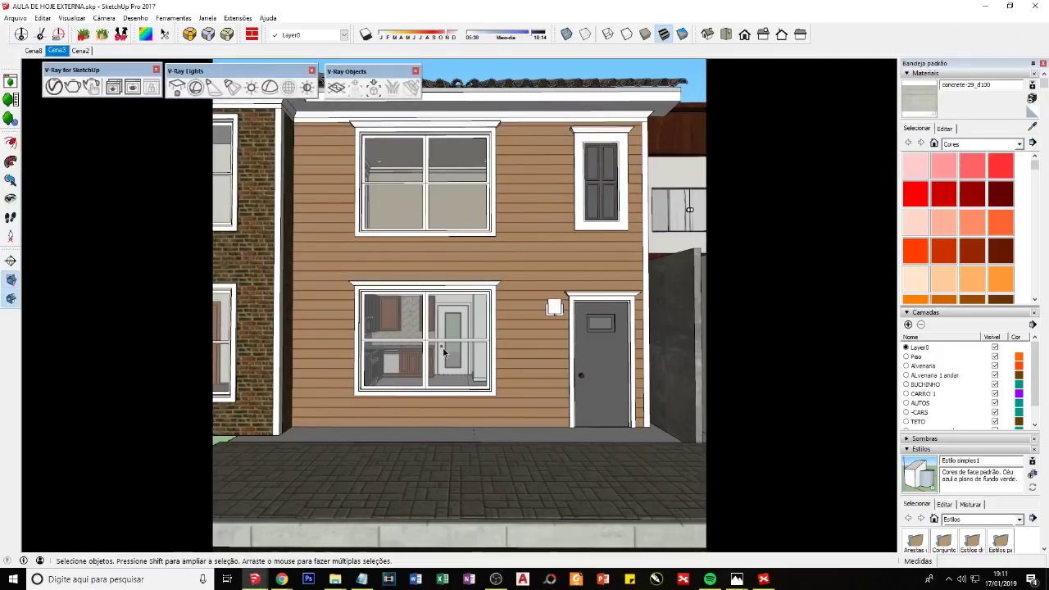
Step: Orbit above the exterior house and change the model's face display style
mouse_move(395, 336)
middle_down()
mouse_move(548, 470)
mouse_move(349, 436)
mouse_move(317, 368)
middle_up()
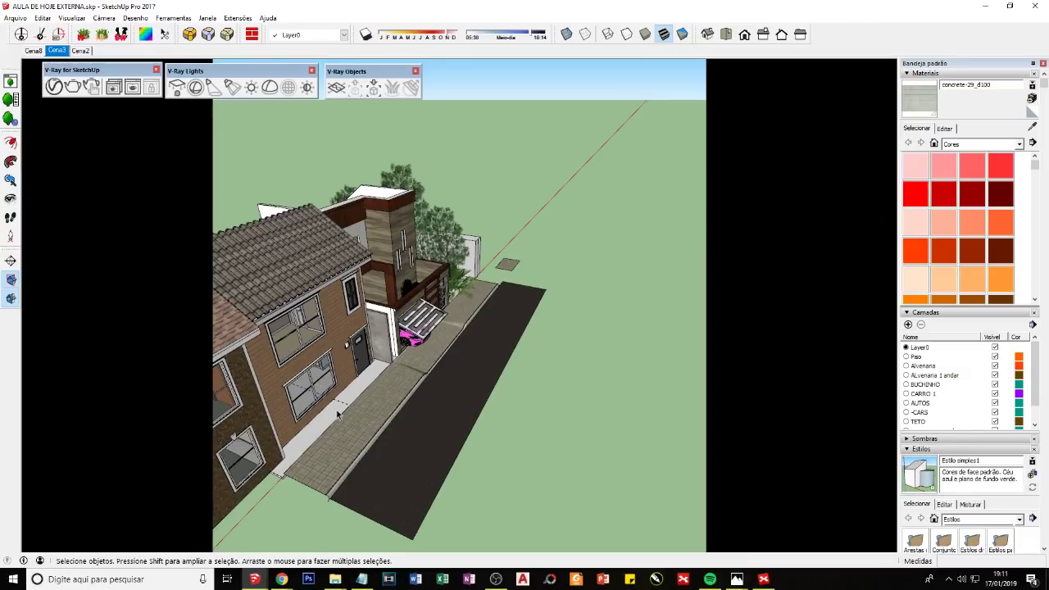
mouse_move(255, 579)
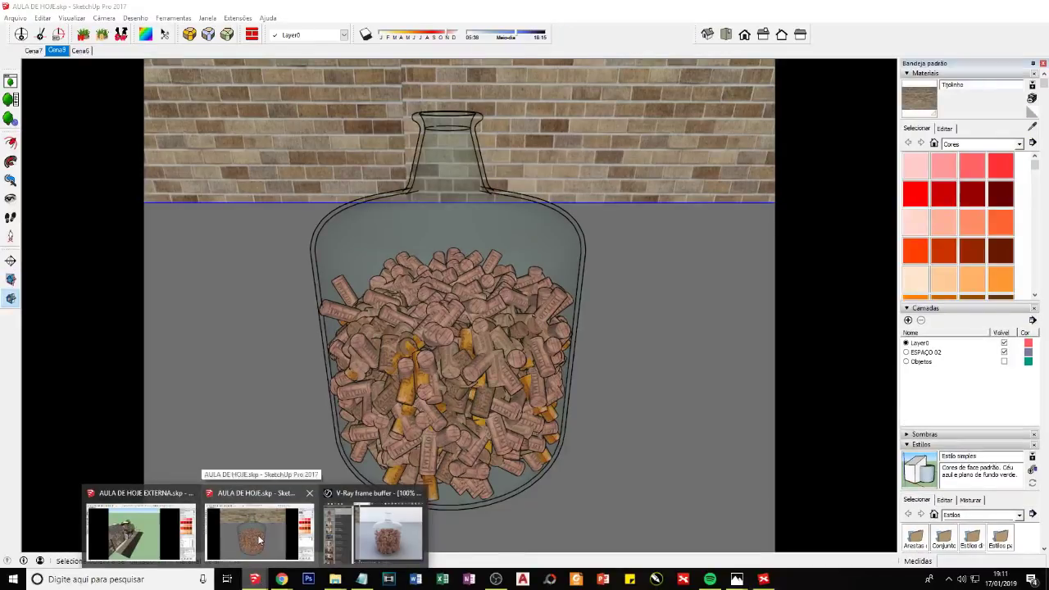
click(259, 538)
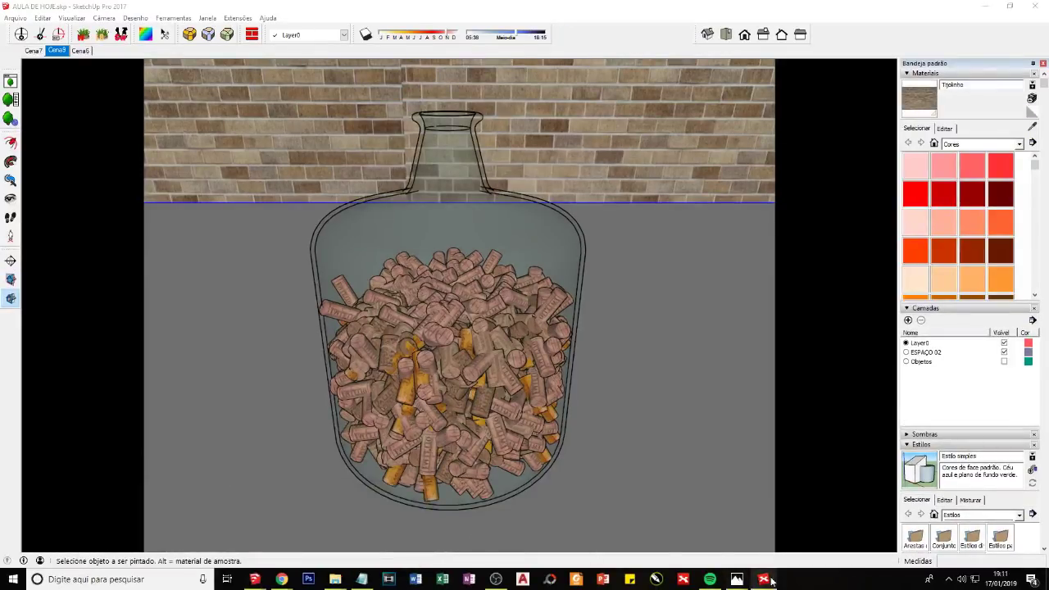
key(alt+Tab)
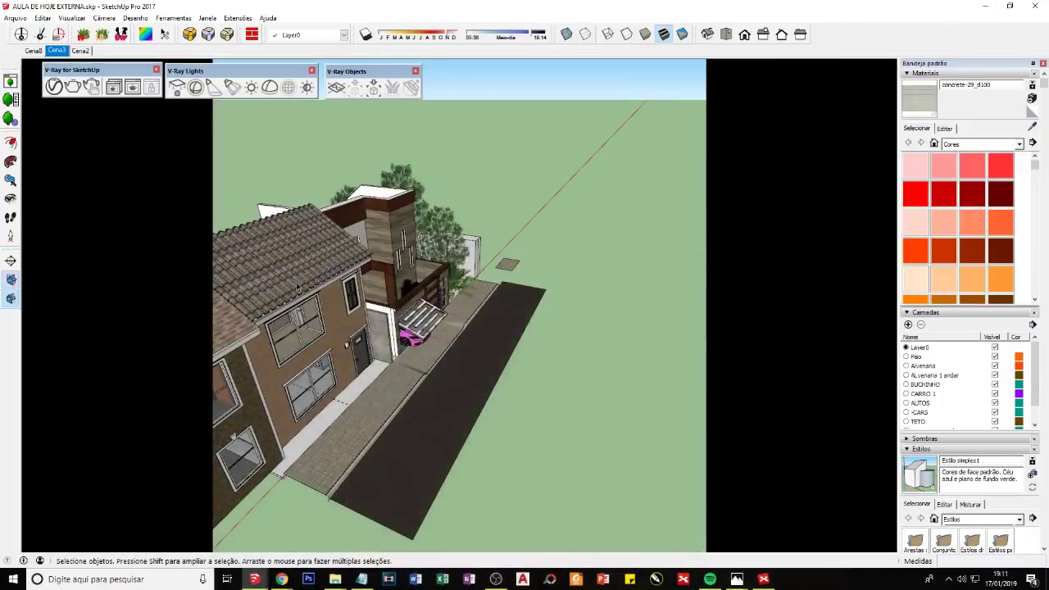
click(682, 35)
Step: Inspect the left house group and the pink car, orbiting to look down the street
mouse_move(438, 508)
middle_down()
mouse_move(402, 445)
mouse_move(432, 398)
mouse_move(474, 446)
middle_up()
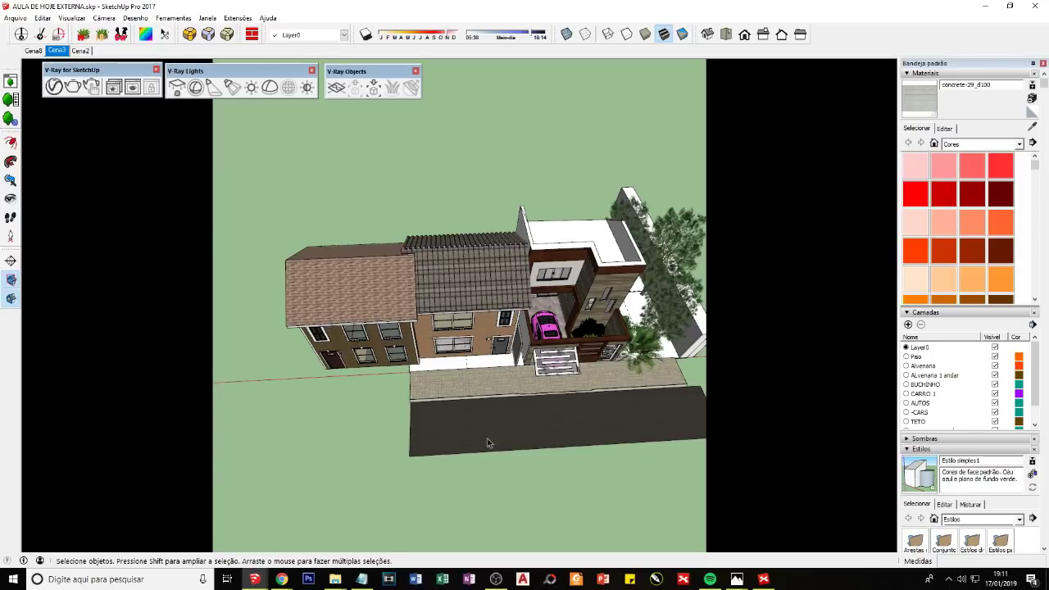
click(316, 347)
middle_drag(420, 473, 458, 420)
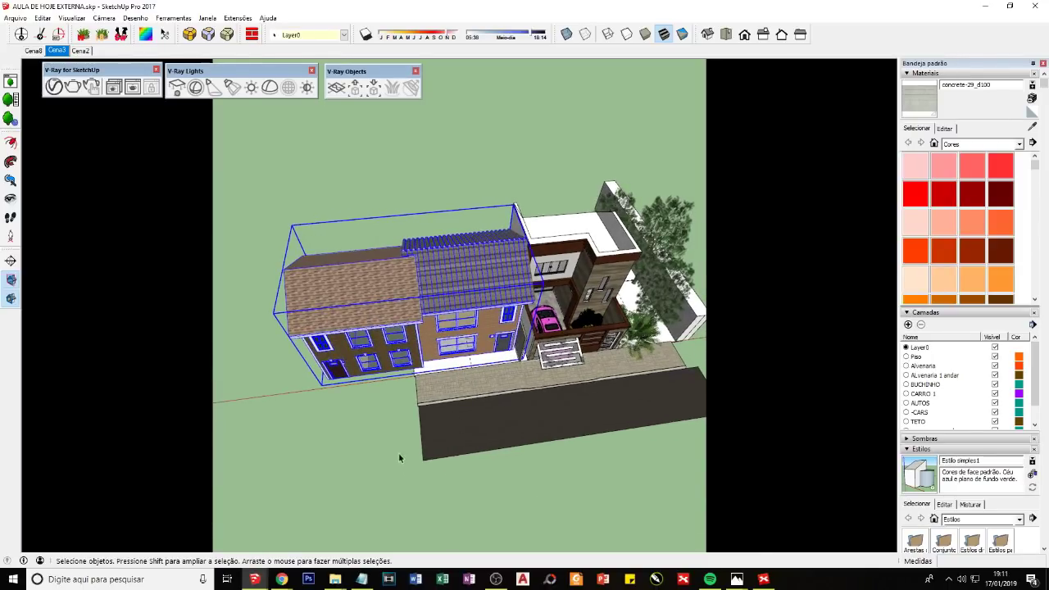
click(547, 325)
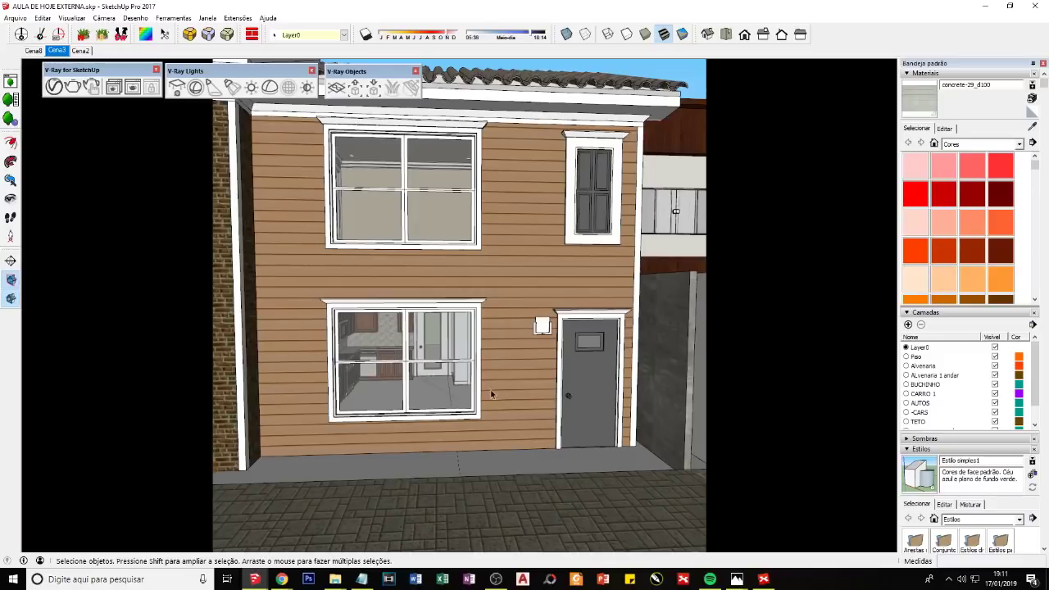
mouse_move(210, 406)
middle_down()
mouse_move(494, 393)
mouse_move(241, 435)
mouse_move(516, 417)
middle_up()
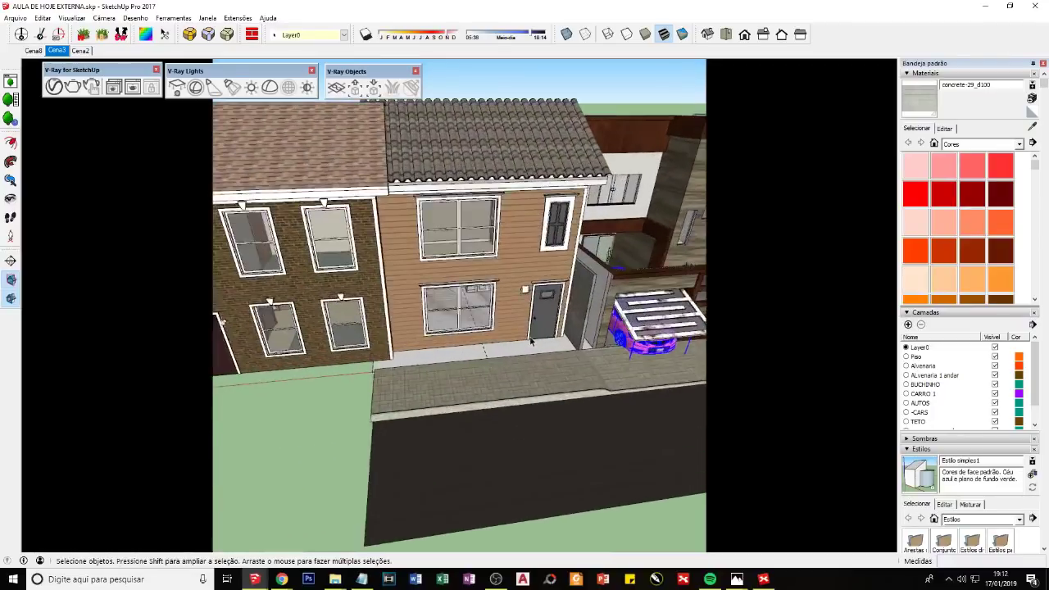
scroll(381, 375, up, 3)
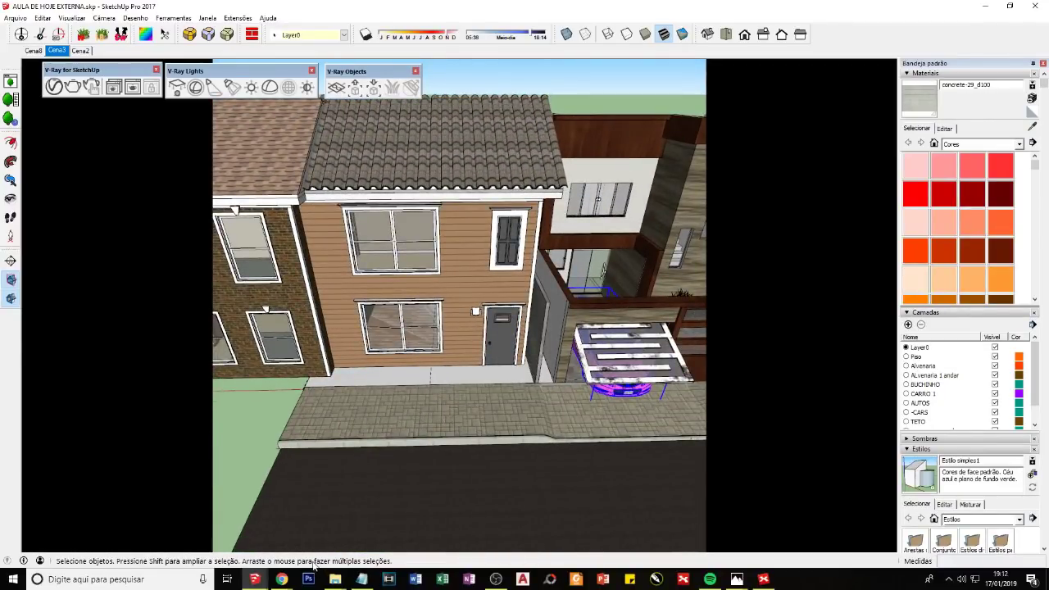
mouse_move(255, 579)
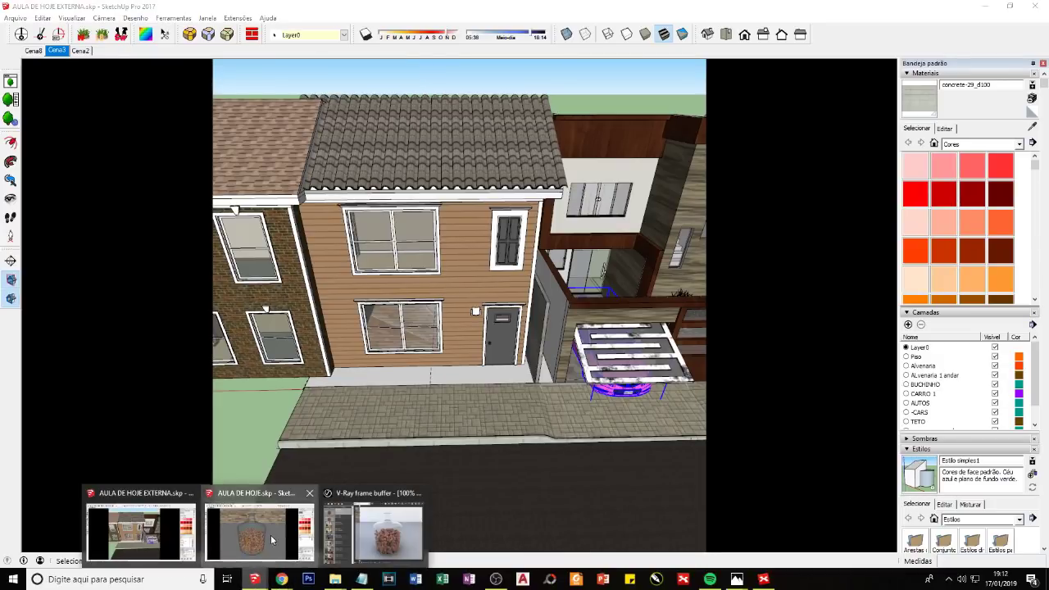
Step: Leave the house file for the Exemplo cena externa notes in XMind
click(270, 534)
key(alt+Tab)
scroll(565, 451, down, 2)
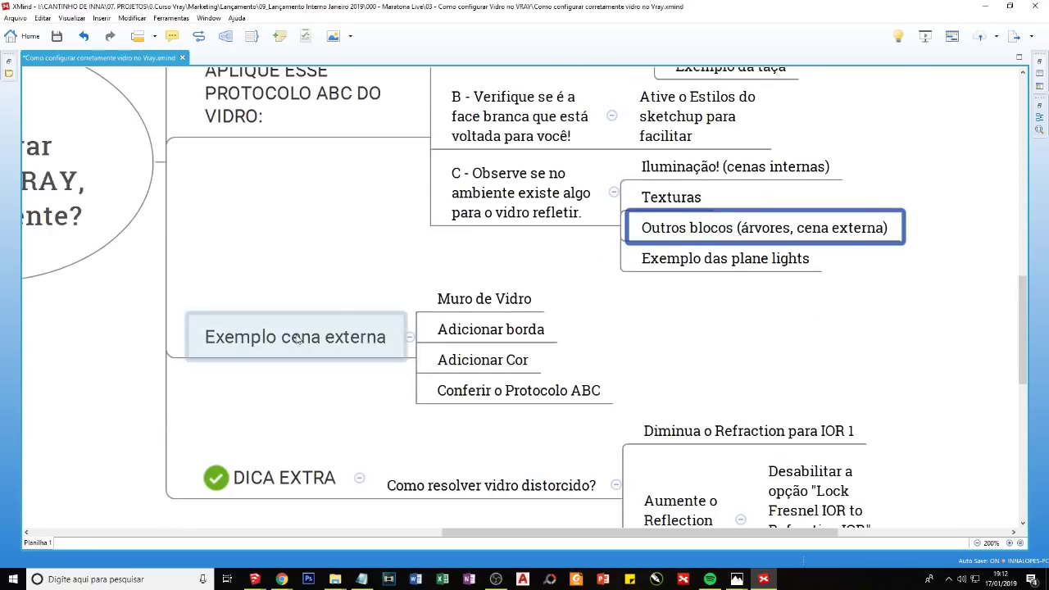
click(347, 370)
drag(533, 424, 268, 302)
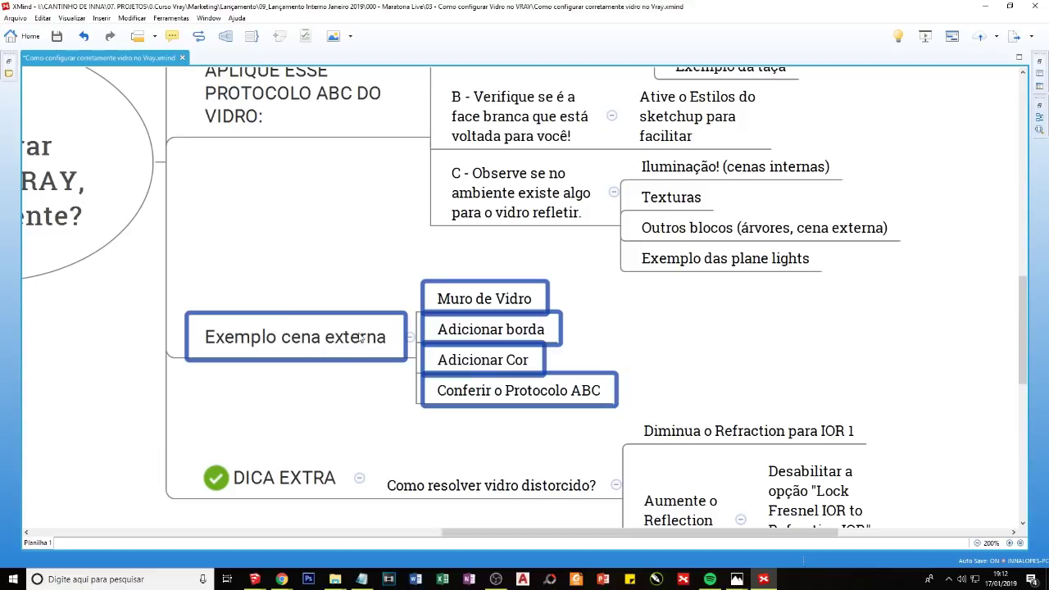
scroll(367, 331, down, 1)
scroll(328, 373, down, 1)
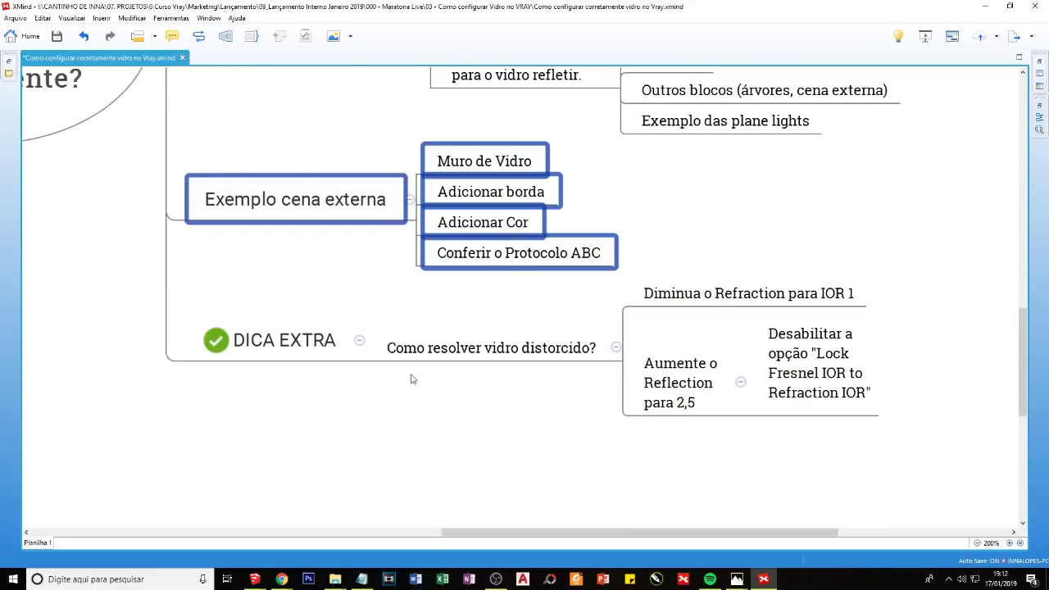
drag(413, 379, 245, 345)
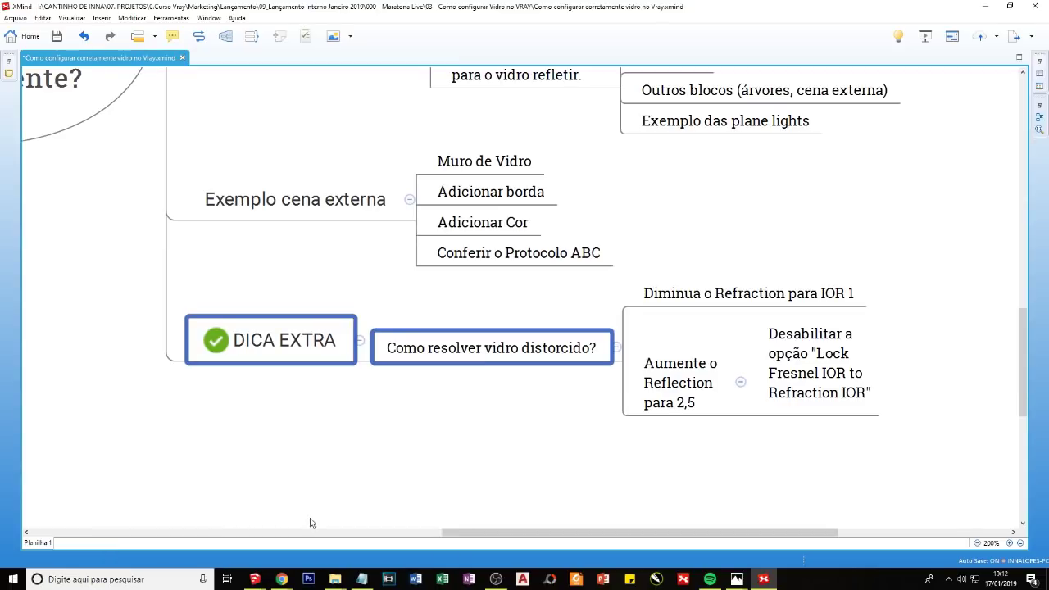
click(277, 418)
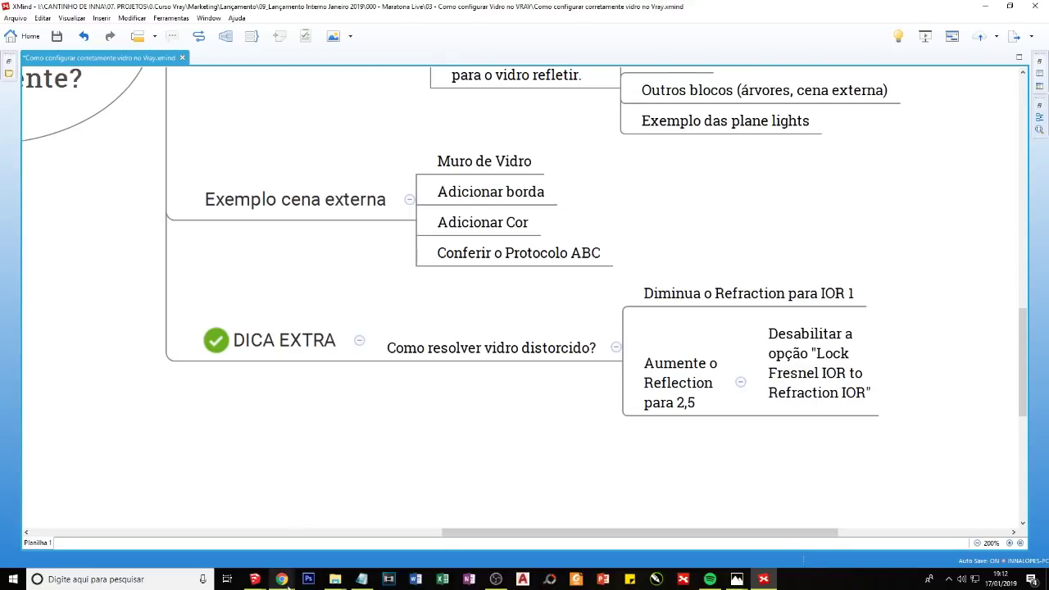
mouse_move(255, 580)
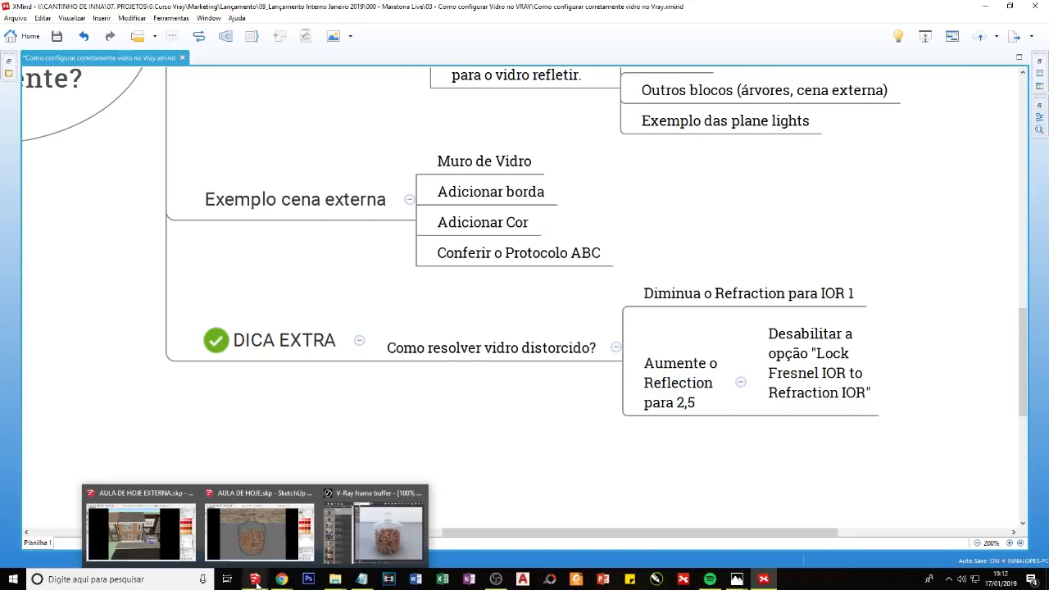
Step: Return to SketchUp, widen the view and select the pink rectangle on the floor
click(269, 536)
scroll(359, 460, down, 5)
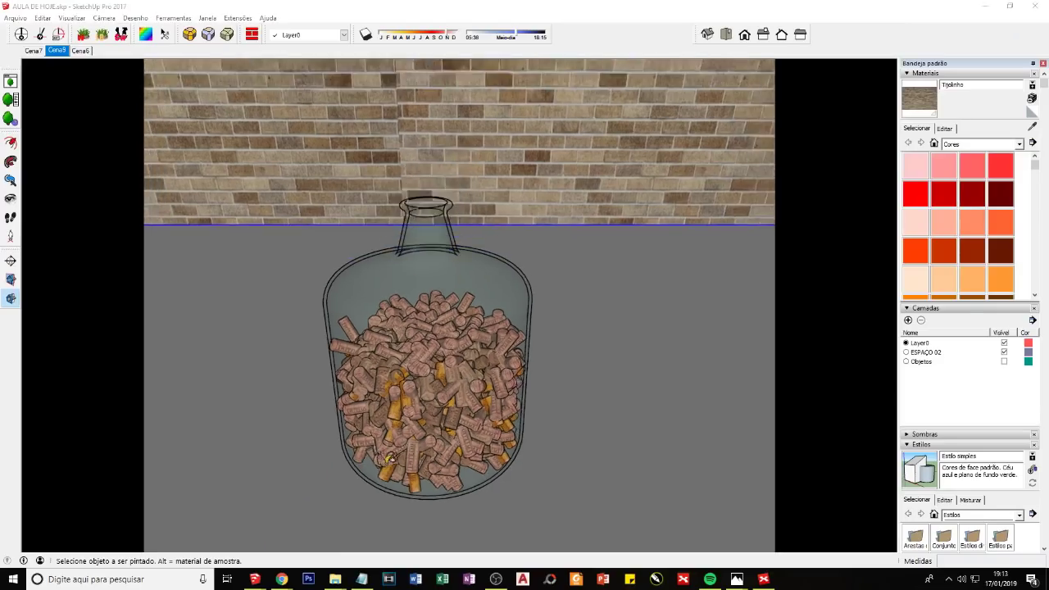
mouse_move(360, 460)
middle_down()
mouse_move(589, 435)
mouse_move(322, 435)
mouse_move(350, 429)
middle_up()
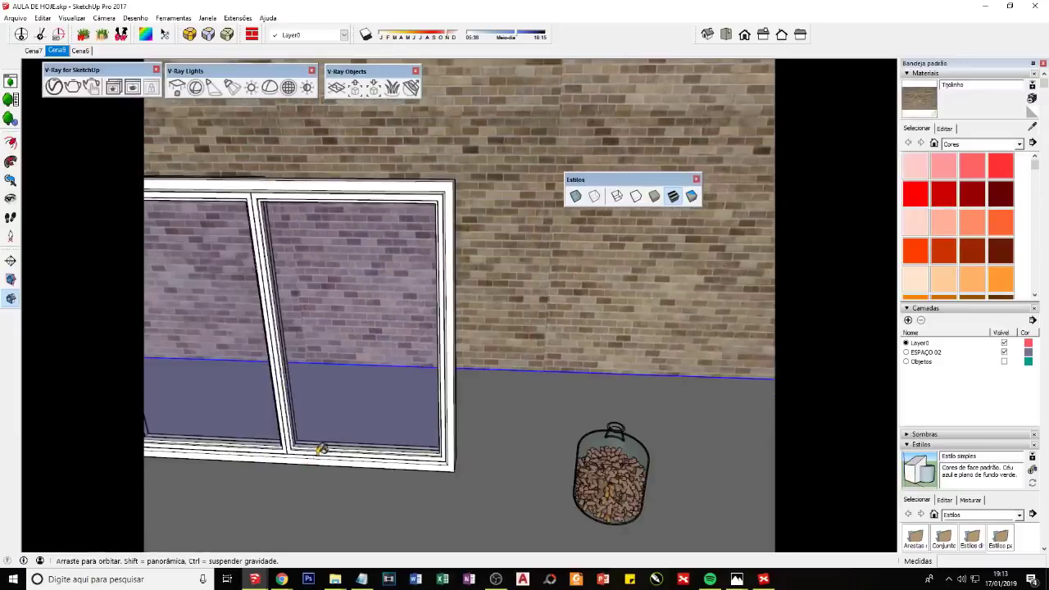
key(space)
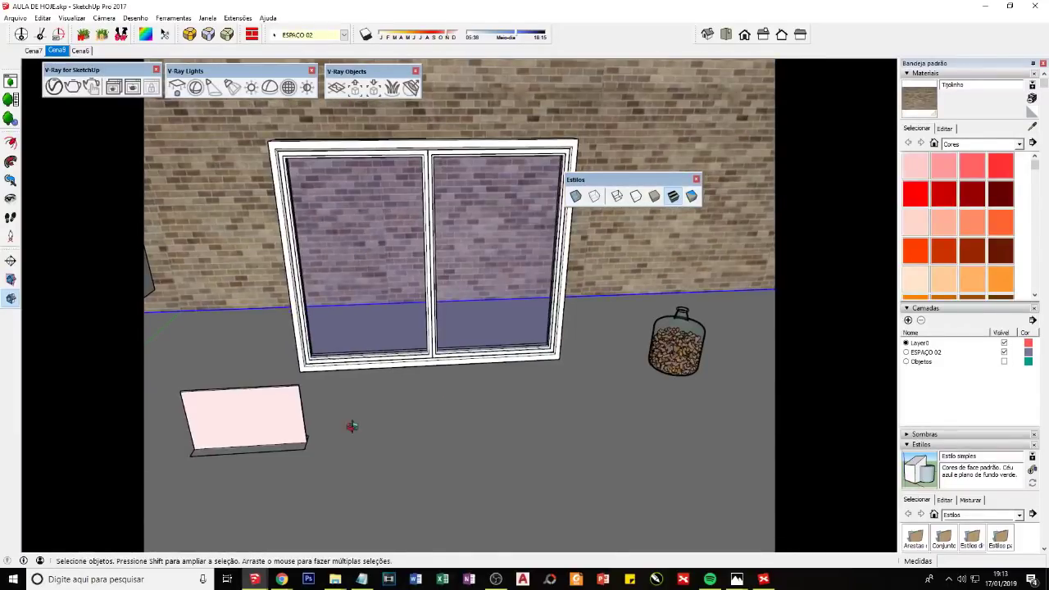
click(223, 388)
drag(172, 399, 323, 478)
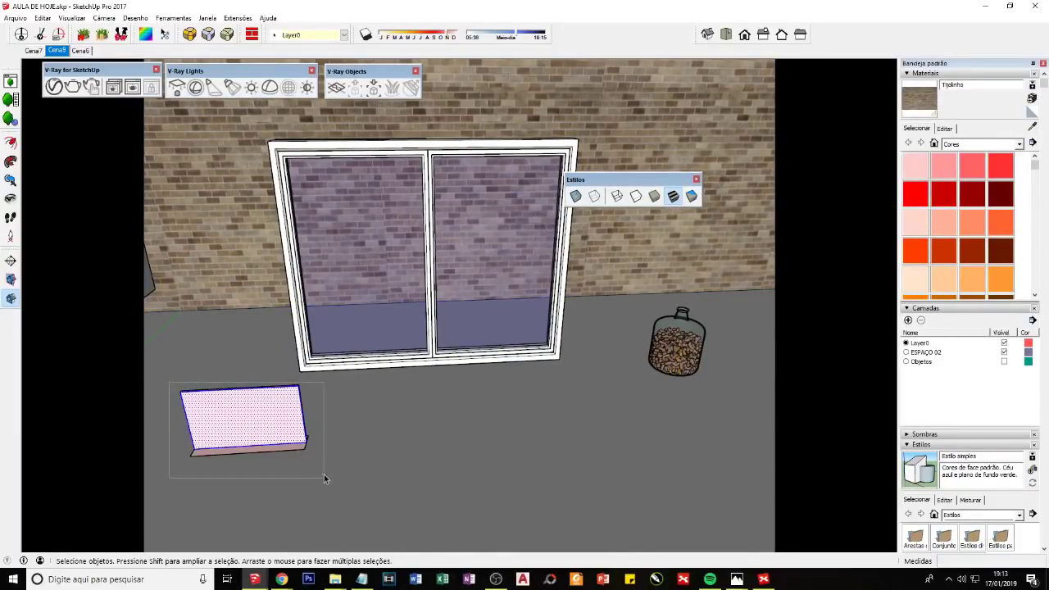
Step: Make the jar of corks a group and scale it up about 1.35 times
click(677, 345)
middle_drag(683, 345, 646, 346)
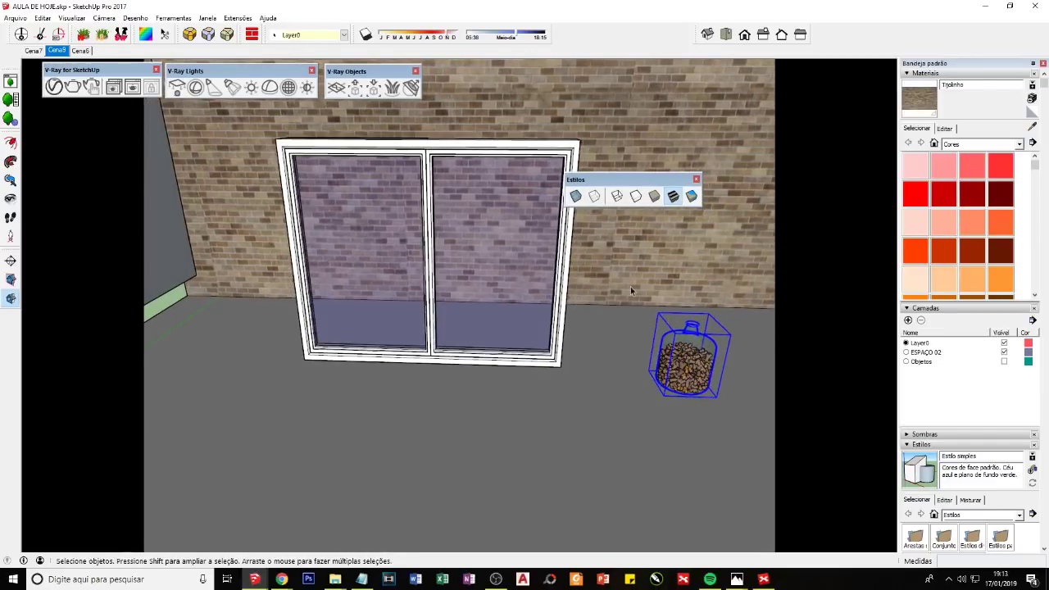
right_click(682, 356)
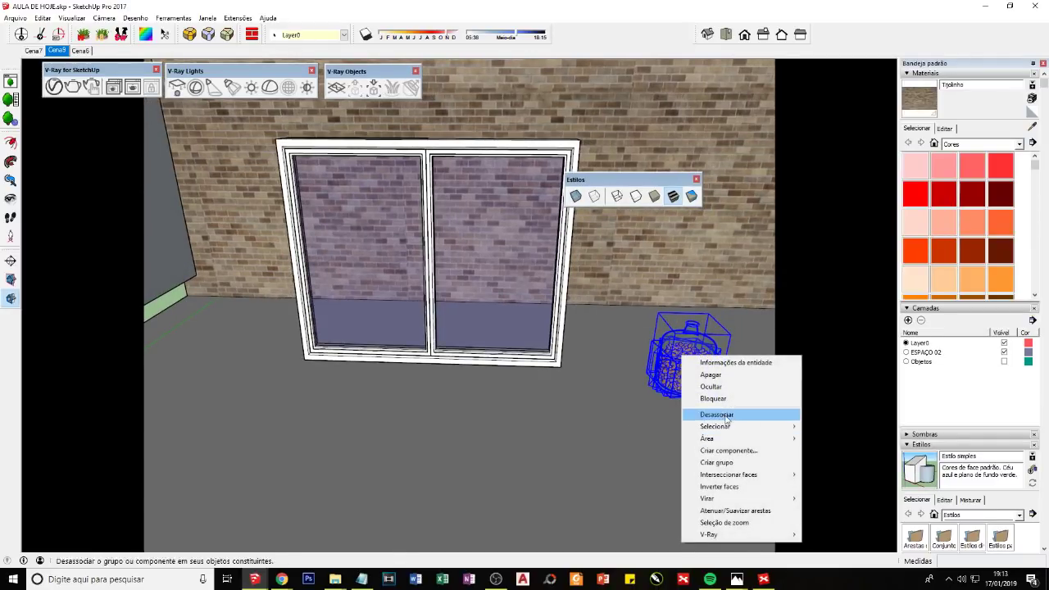
click(724, 464)
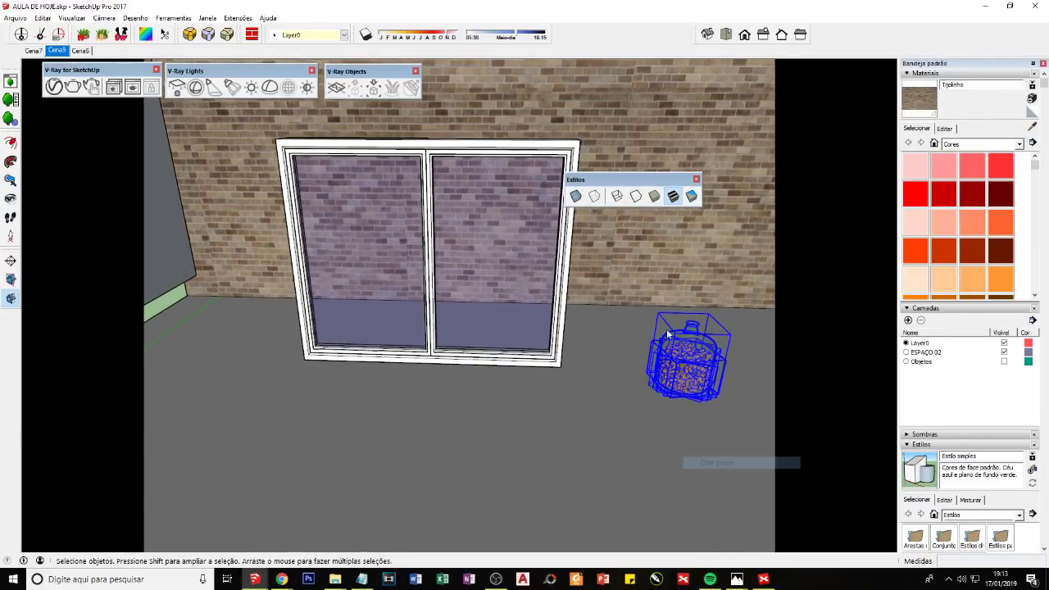
key(s)
drag(641, 308, 603, 287)
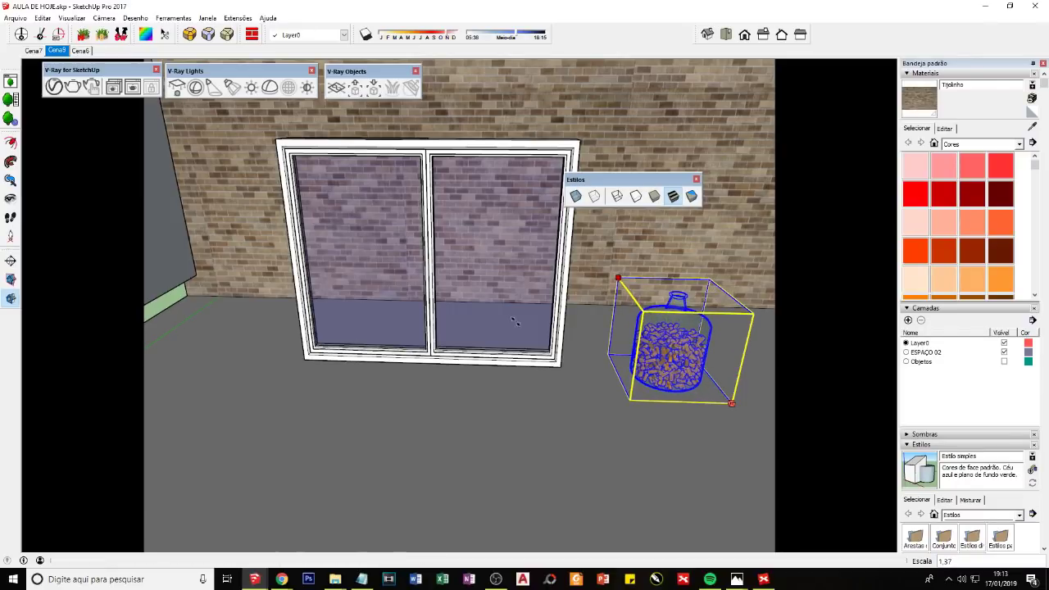
key(ctrl+z)
Step: Move the window forward and to the right, then set the jar just behind it
key(m)
click(538, 392)
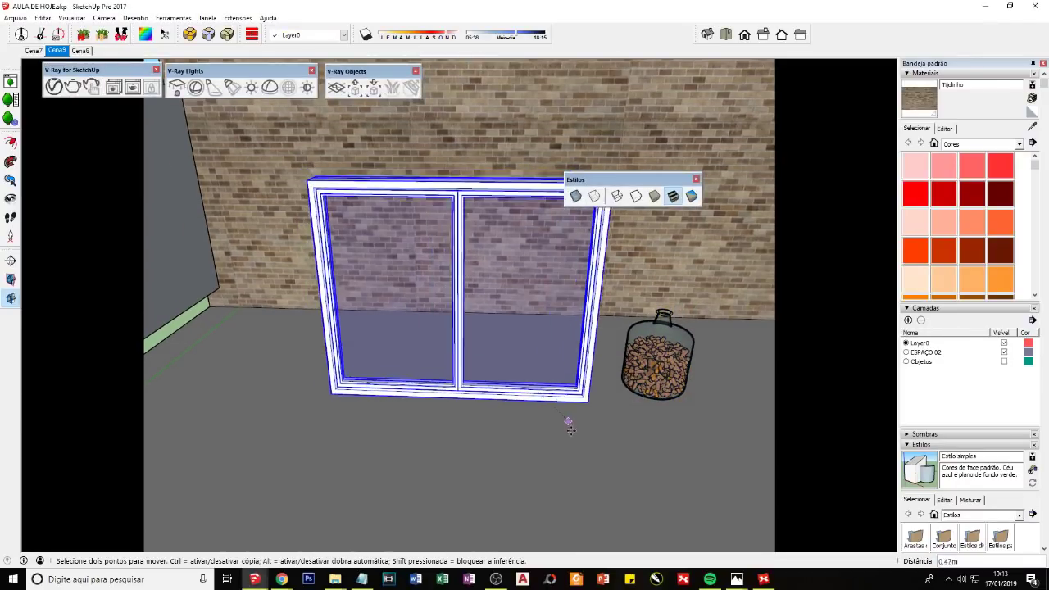
click(572, 427)
key(space)
click(670, 377)
key(m)
click(682, 461)
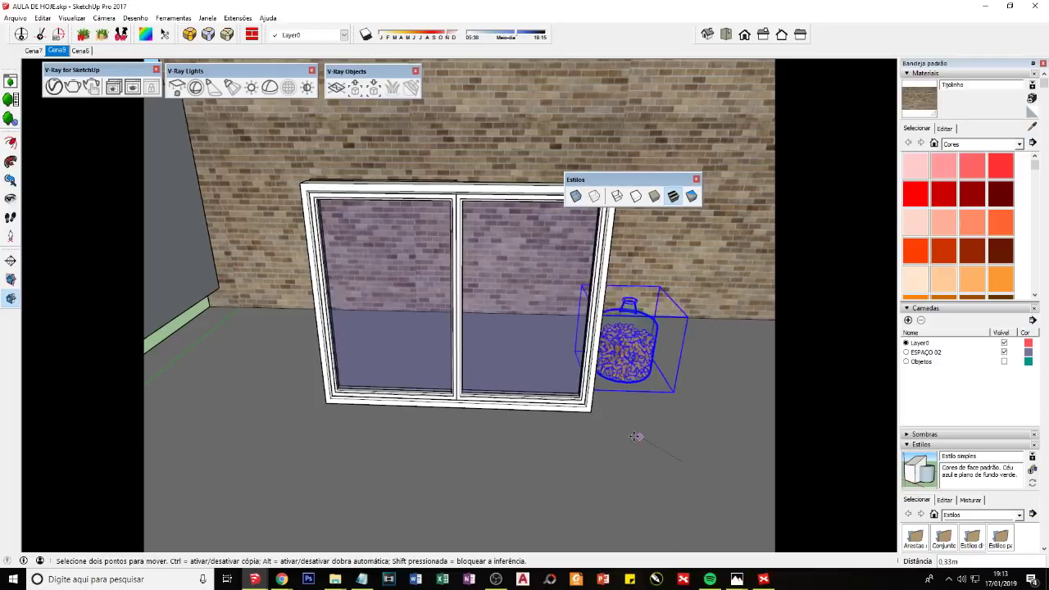
click(600, 432)
Step: Orbit to a frontal view of the window and sample its Glass#1 material with Paint Bucket
key(space)
middle_drag(601, 433, 584, 368)
scroll(584, 367, up, 3)
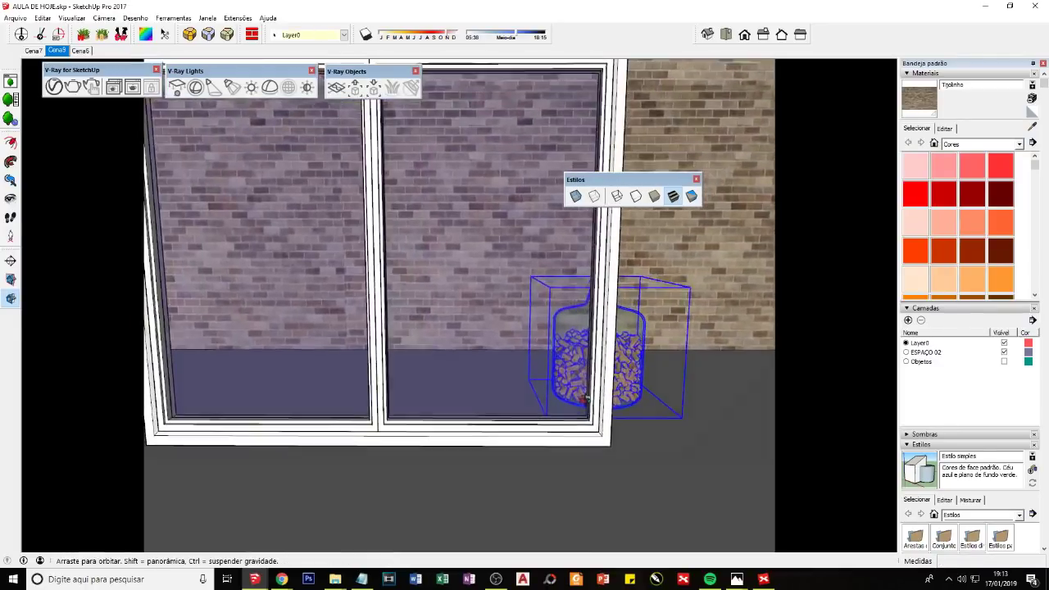
scroll(584, 368, down, 3)
scroll(574, 393, down, 1)
middle_drag(573, 410, 565, 429)
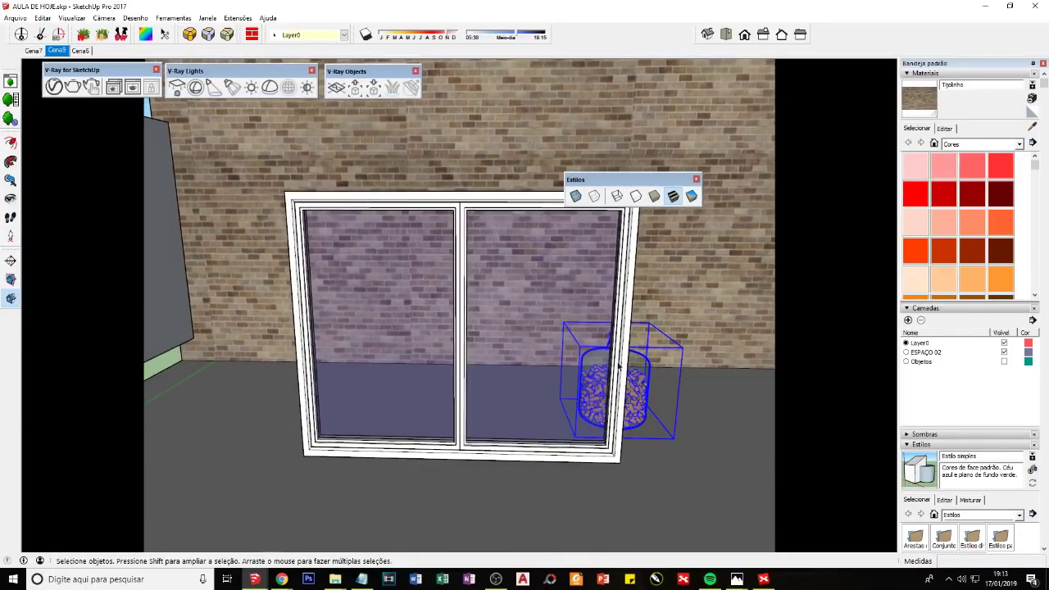
key(b)
alt+click(591, 279)
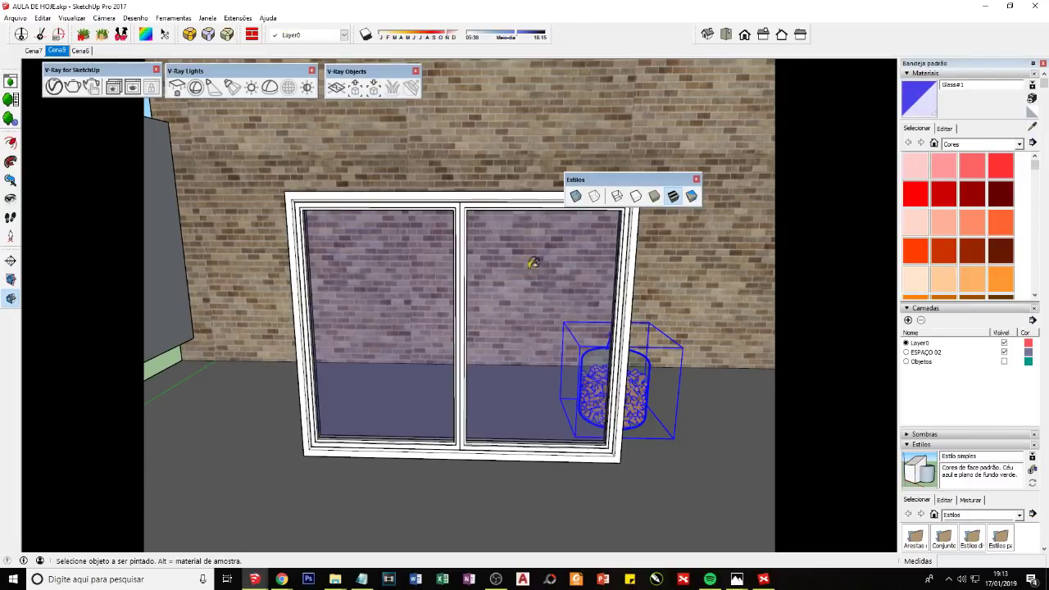
click(53, 86)
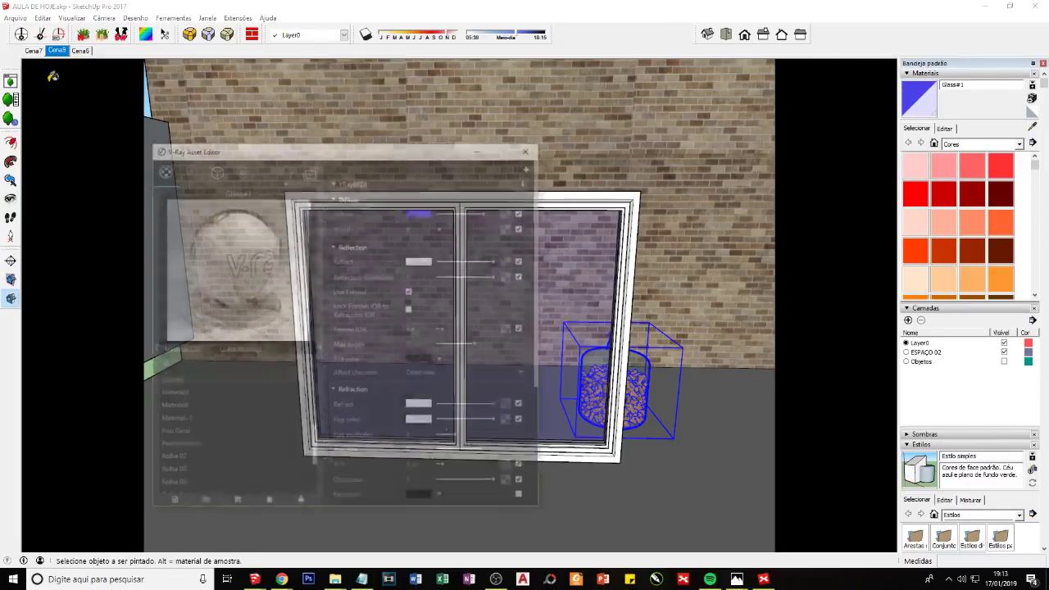
drag(283, 153, 237, 152)
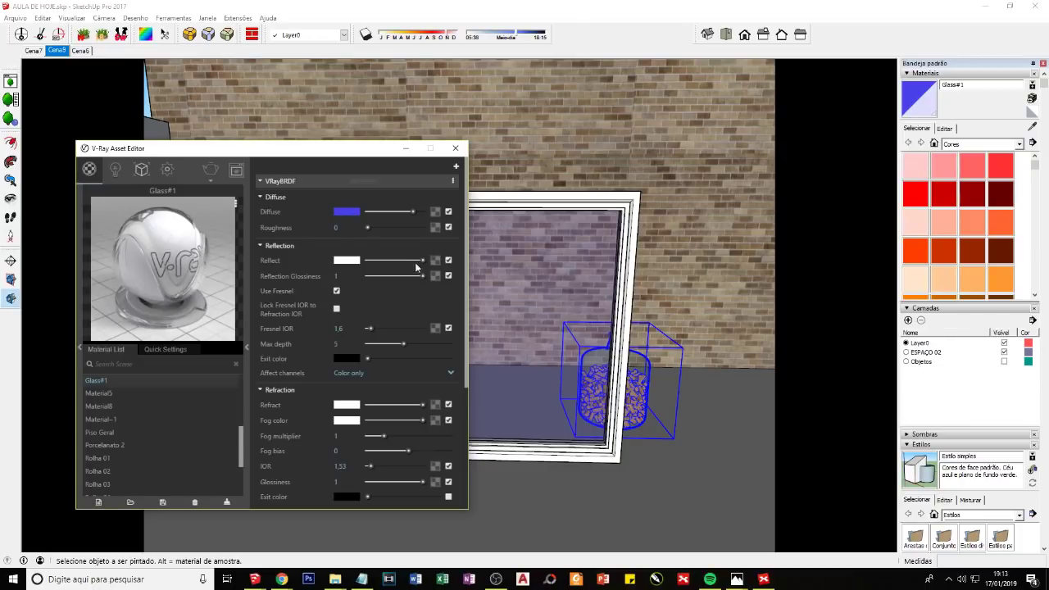
drag(417, 264, 320, 268)
drag(423, 403, 295, 406)
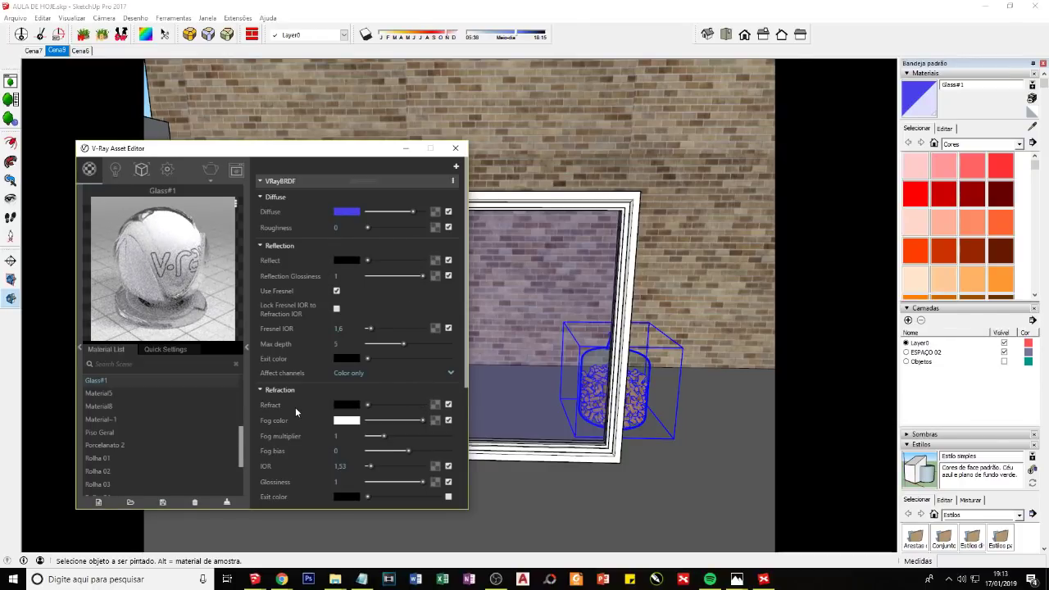
drag(367, 260, 423, 261)
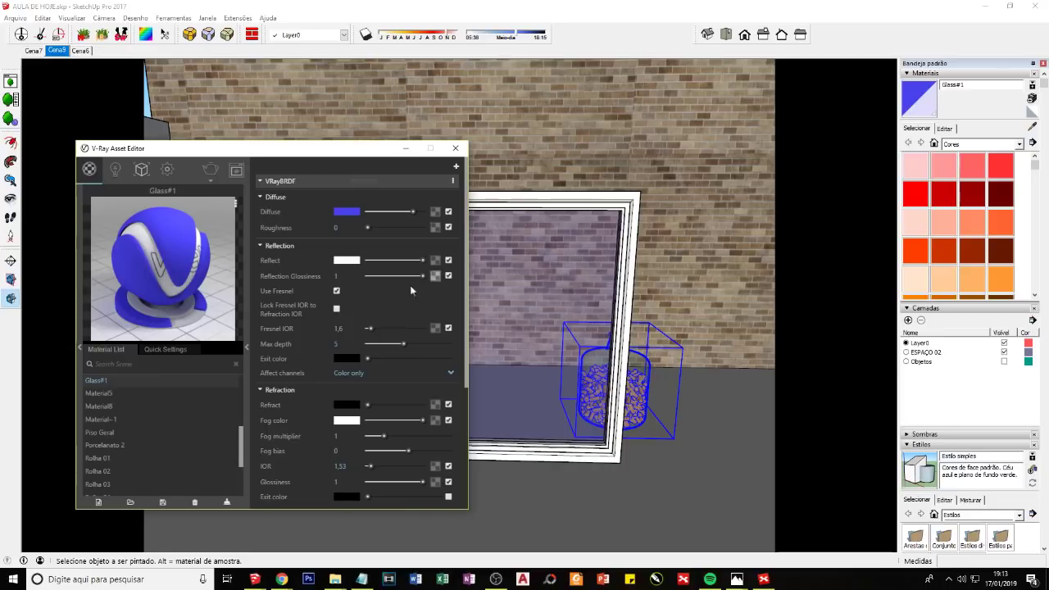
drag(368, 405, 425, 405)
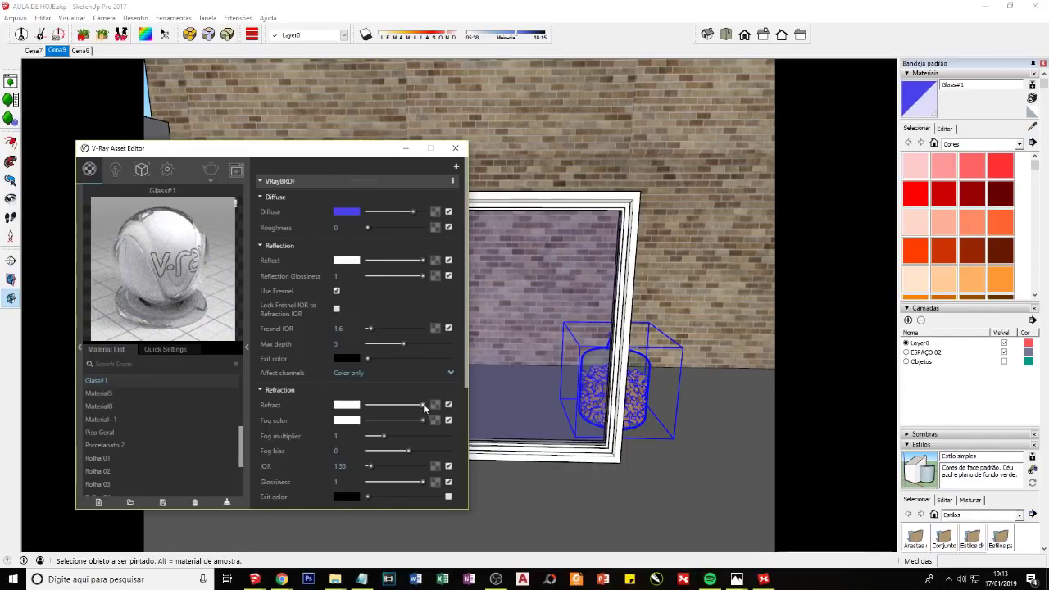
drag(423, 405, 368, 405)
drag(423, 260, 368, 260)
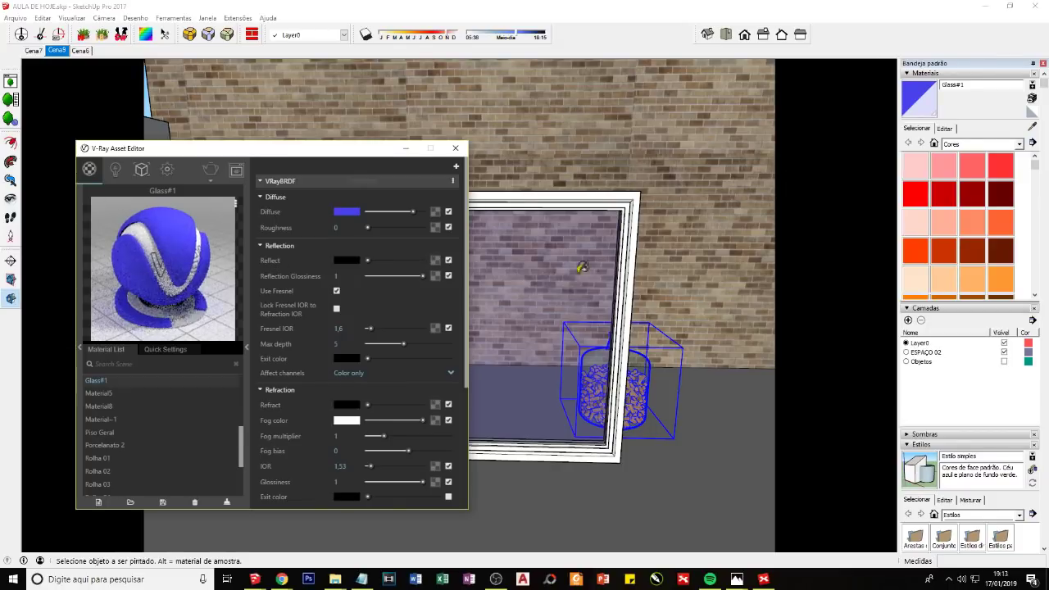
drag(338, 150, 246, 161)
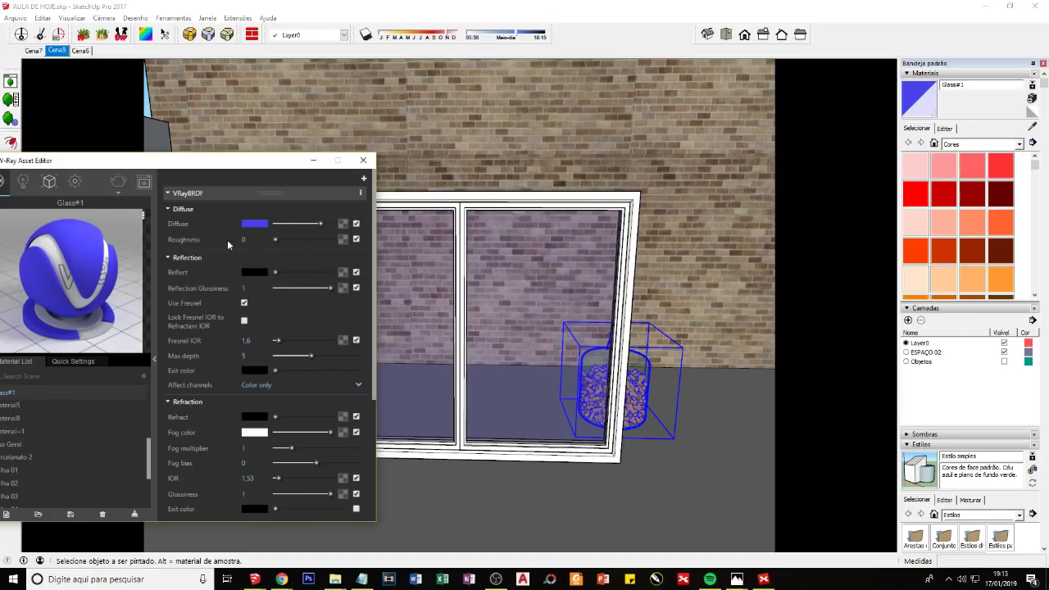
drag(276, 273, 330, 272)
drag(277, 416, 330, 416)
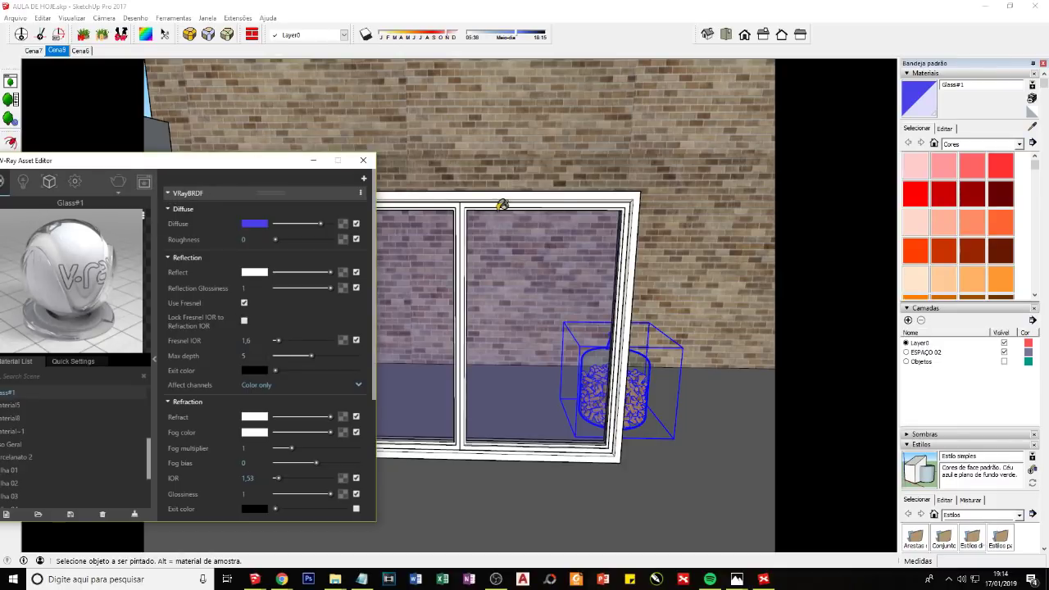
middle_drag(479, 271, 521, 334)
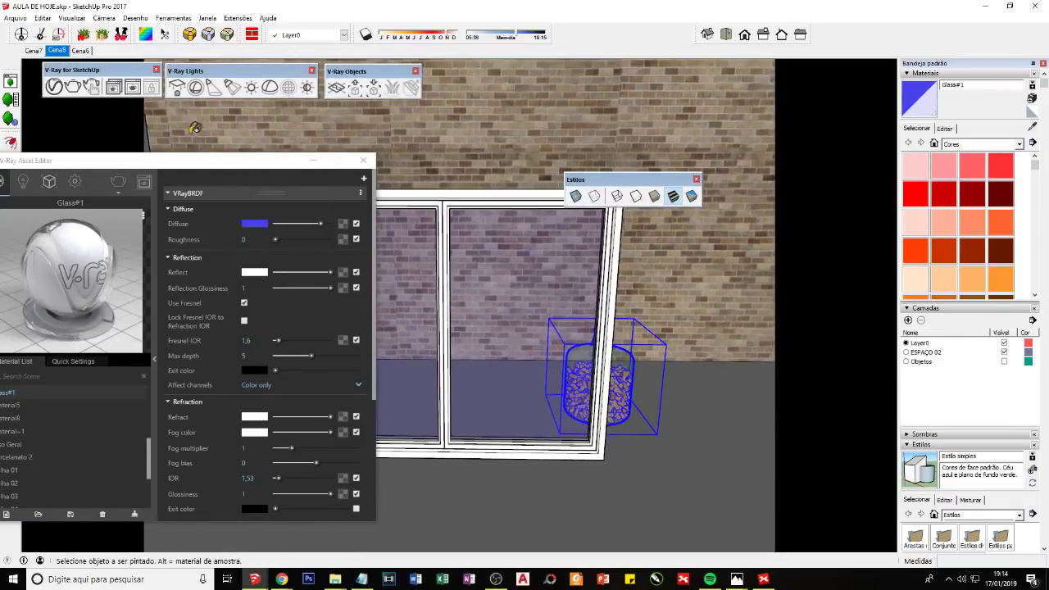
drag(164, 170, 189, 143)
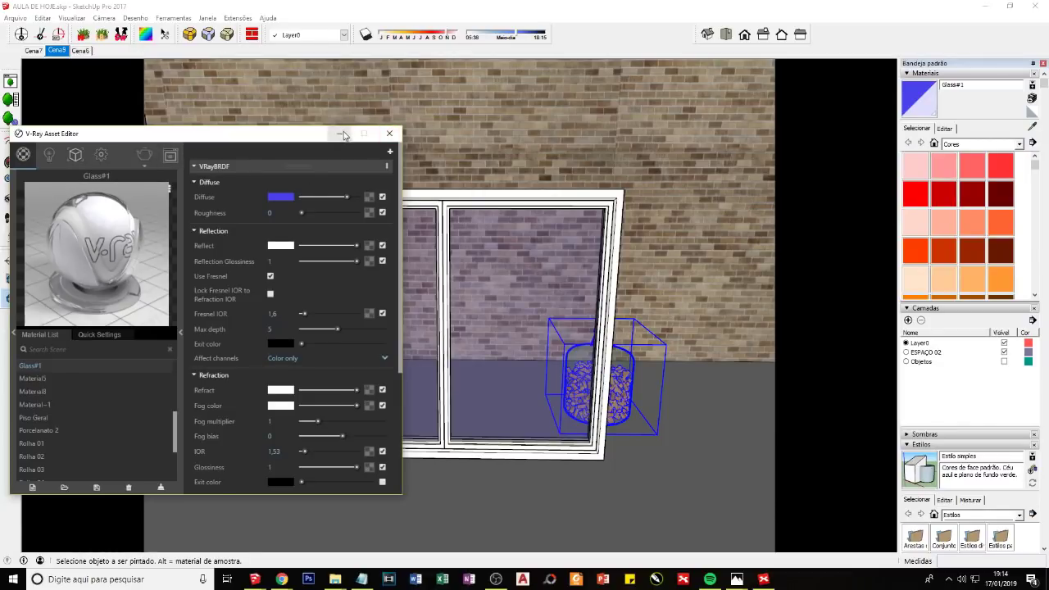
click(339, 133)
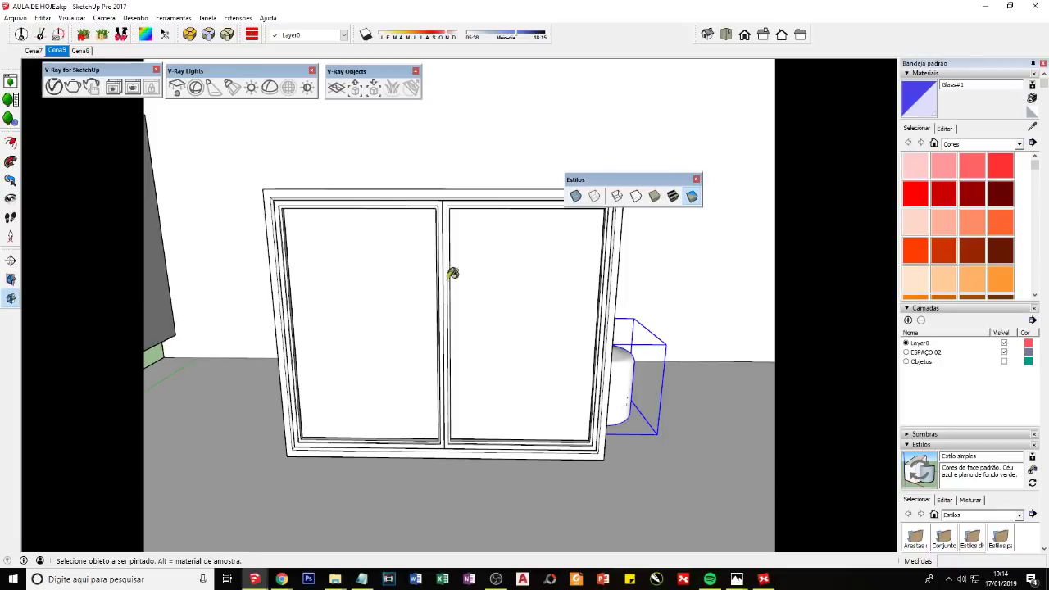
Step: Toggle the model to monochrome and back to textured, docking the display style toolbar
click(692, 197)
drag(578, 180, 573, 33)
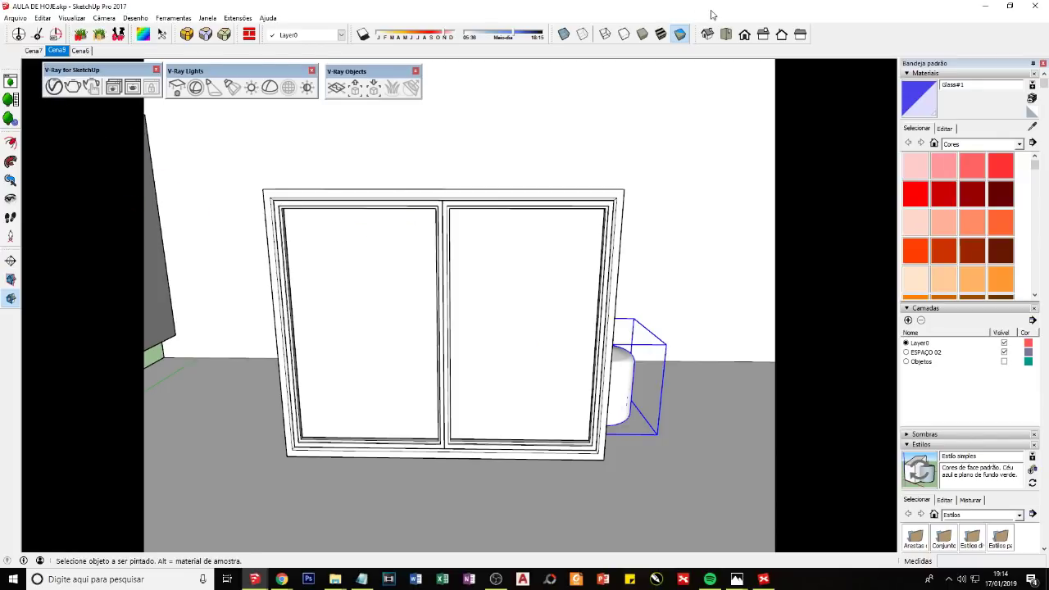
click(661, 33)
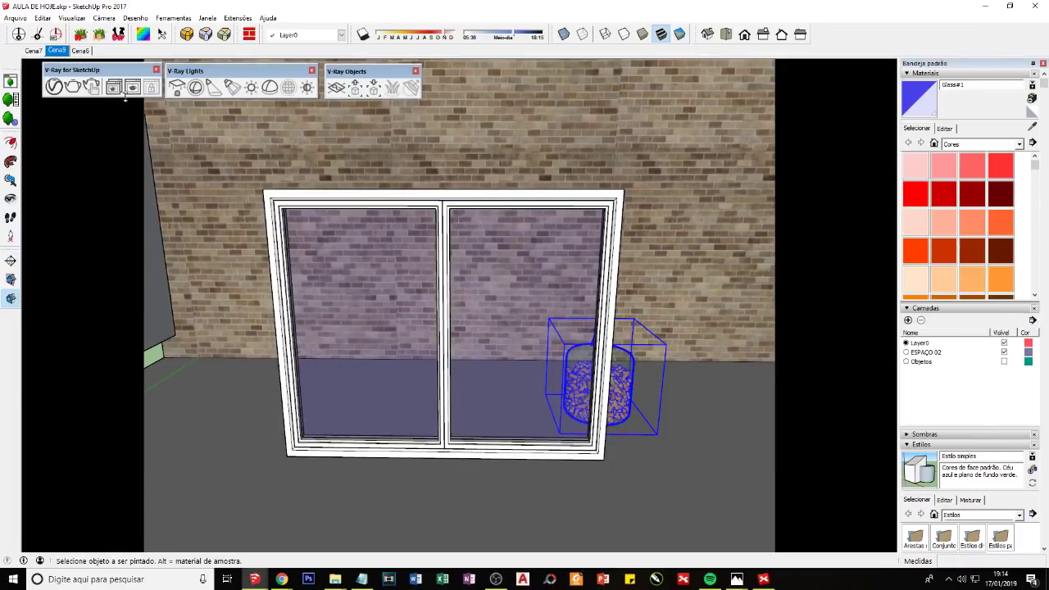
Step: Clear the A/B compare and start a new render of the window-and-jar view
click(113, 87)
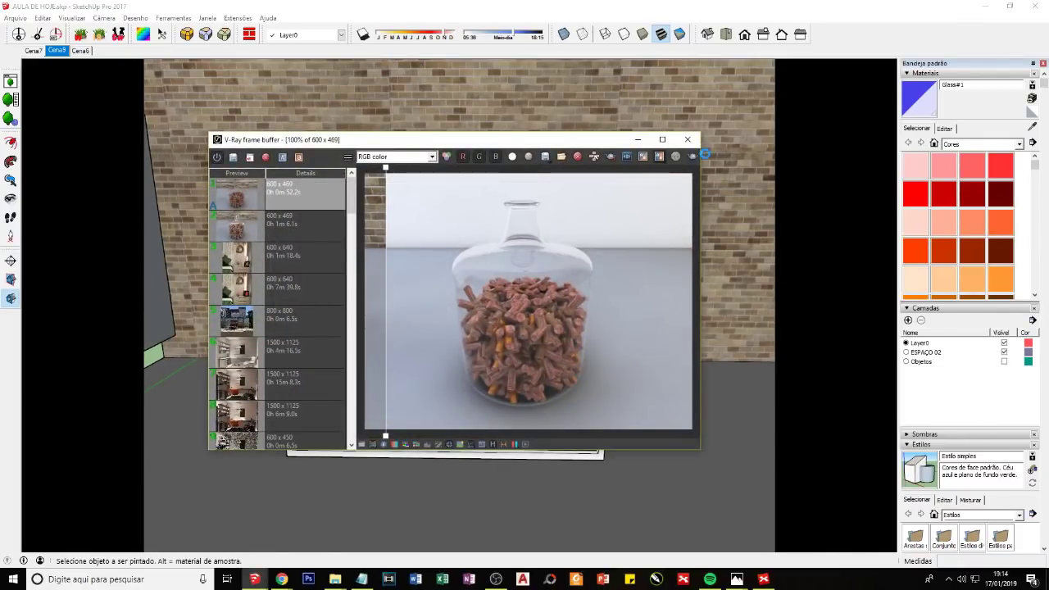
click(659, 156)
click(691, 157)
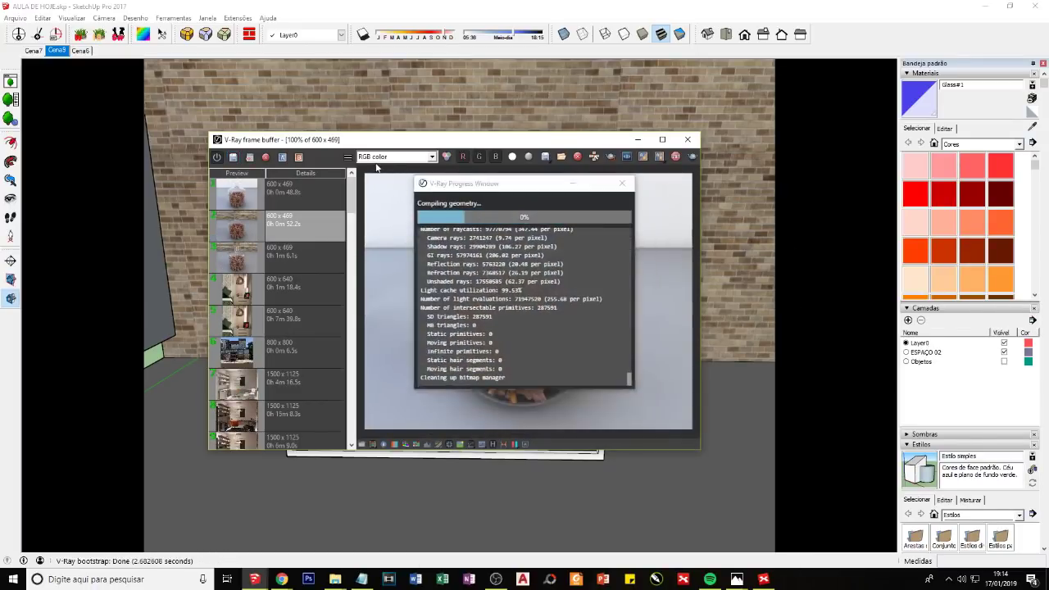
click(638, 140)
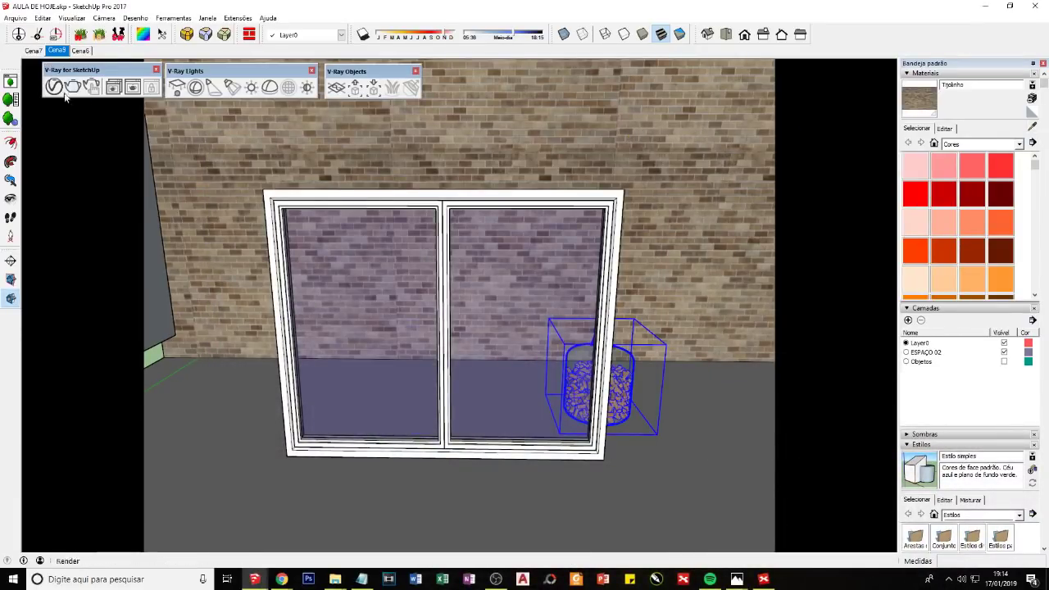
Step: Open the V-Ray Asset Editor on the Tijolinho material, then bring the project folder window forward
click(54, 86)
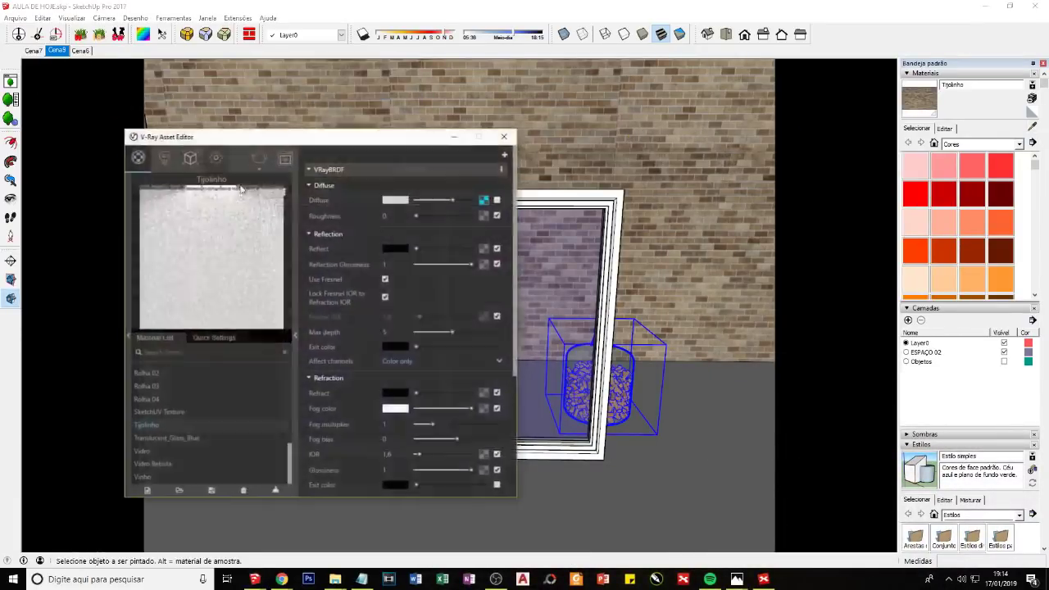
click(502, 135)
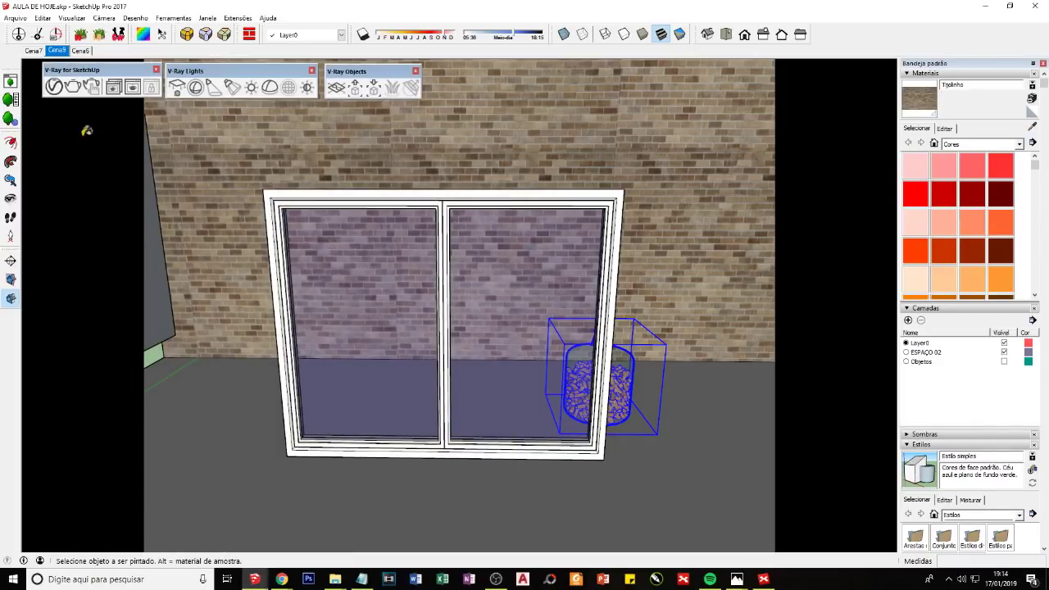
click(53, 86)
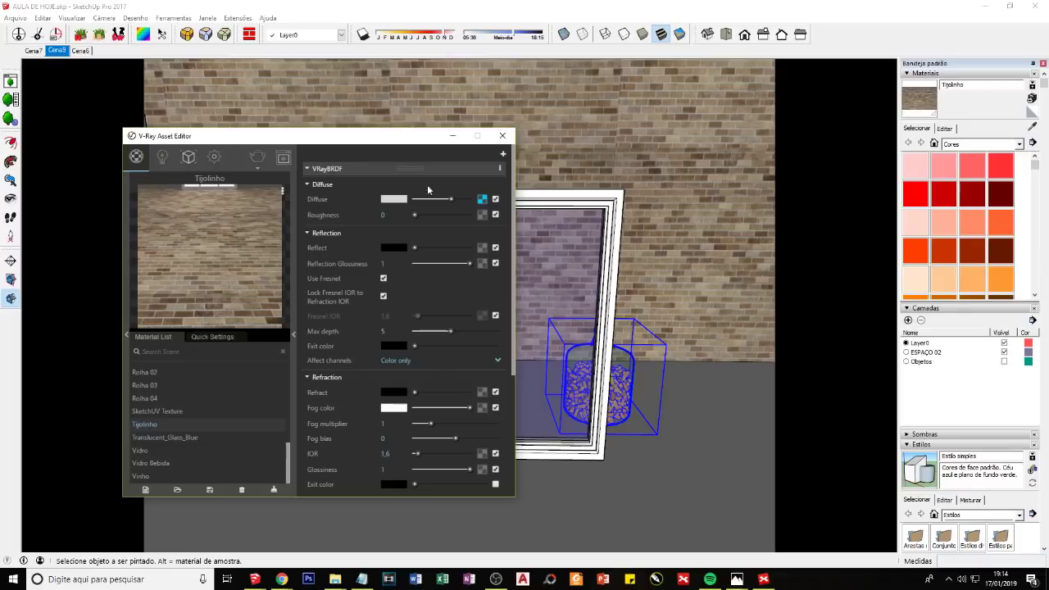
mouse_move(312, 263)
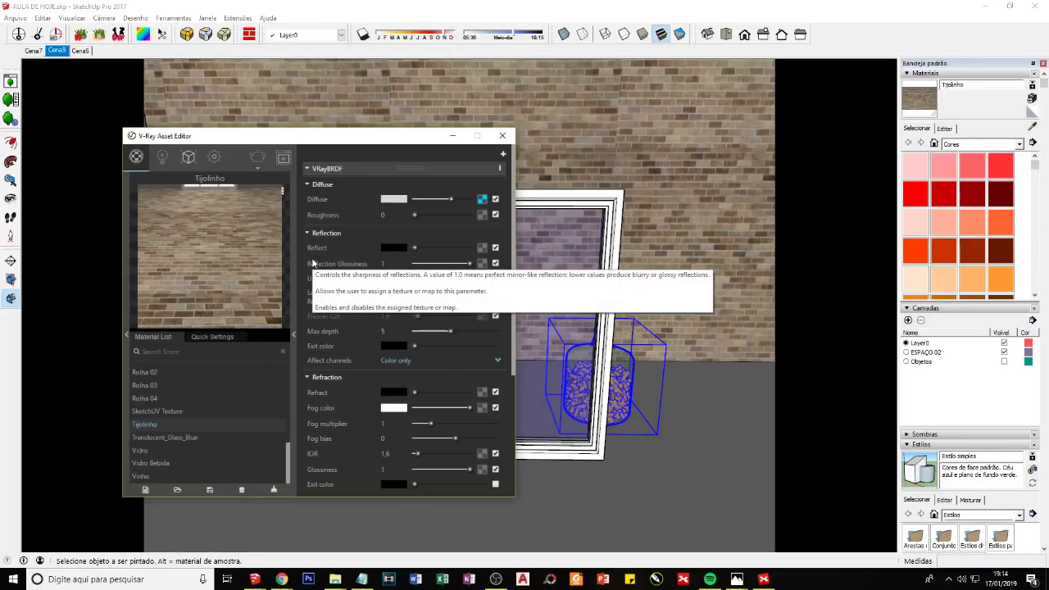
click(336, 579)
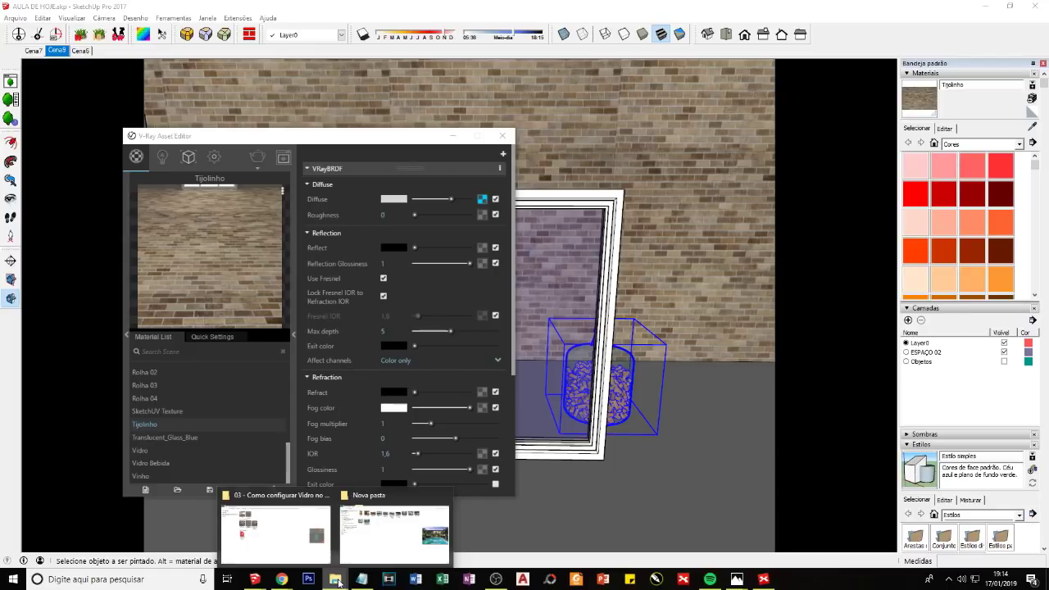
click(305, 538)
Step: Open the '03 - Como configurar Vidro no VRAY' folder, then close File Explorer
click(621, 35)
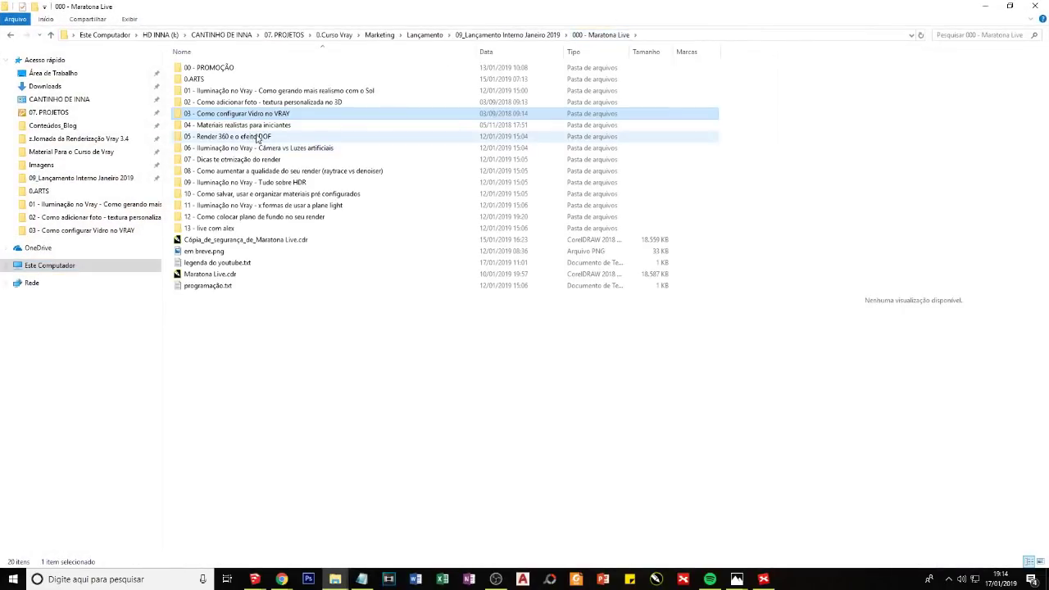
double_click(241, 114)
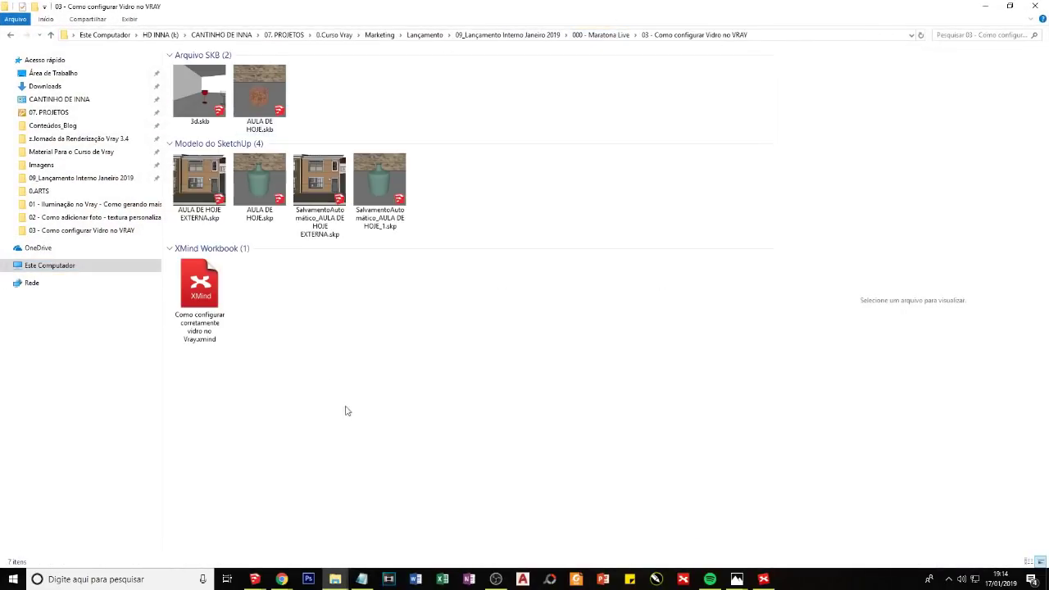
click(1033, 6)
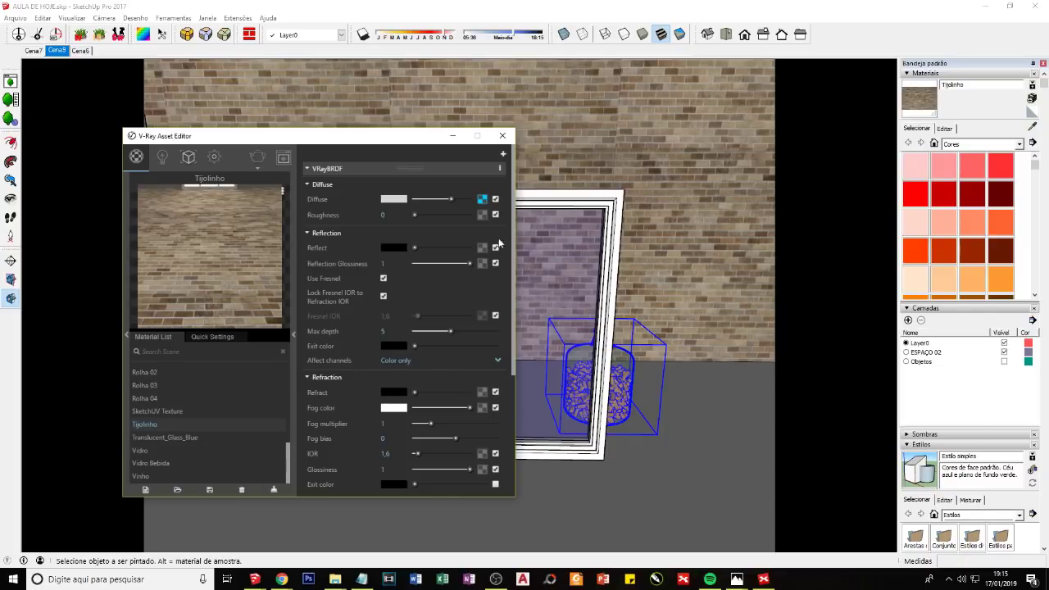
Step: Set Highlight Burn to 0.15 in Color Corrections and view the window render full-size
drag(288, 138, 258, 130)
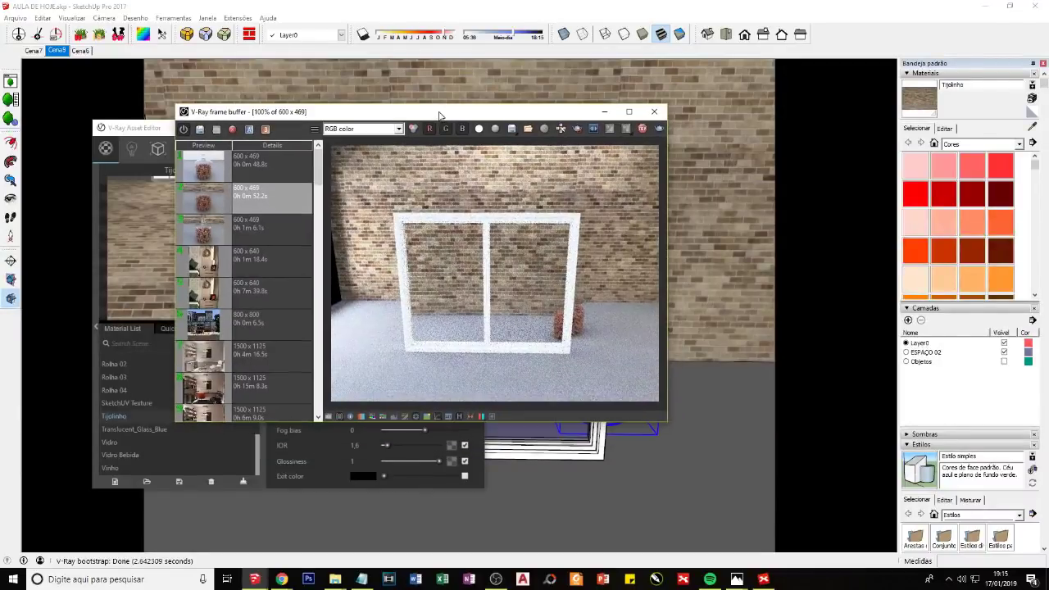
drag(410, 139, 376, 112)
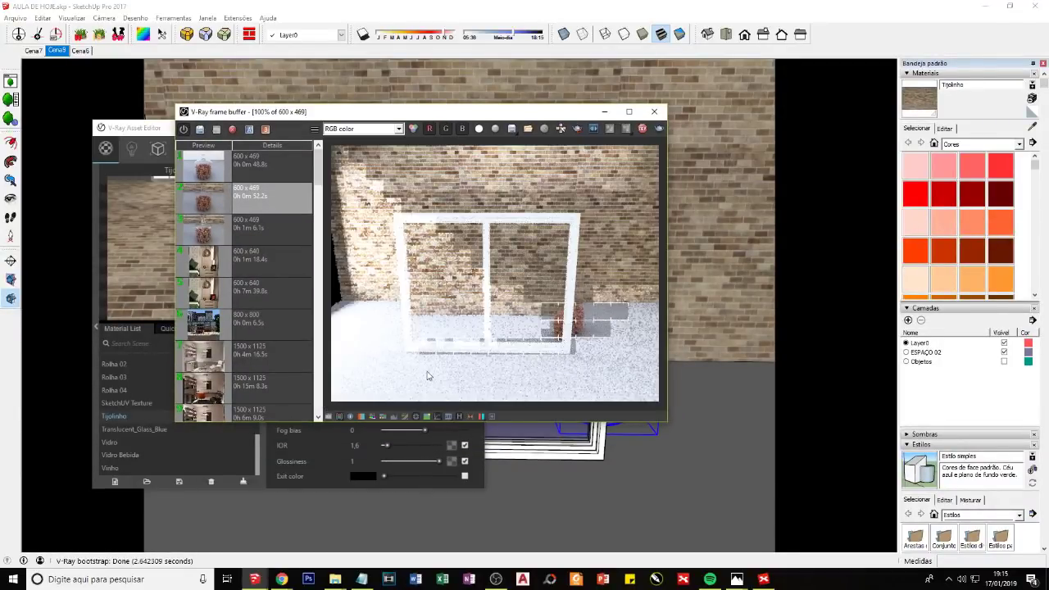
click(339, 416)
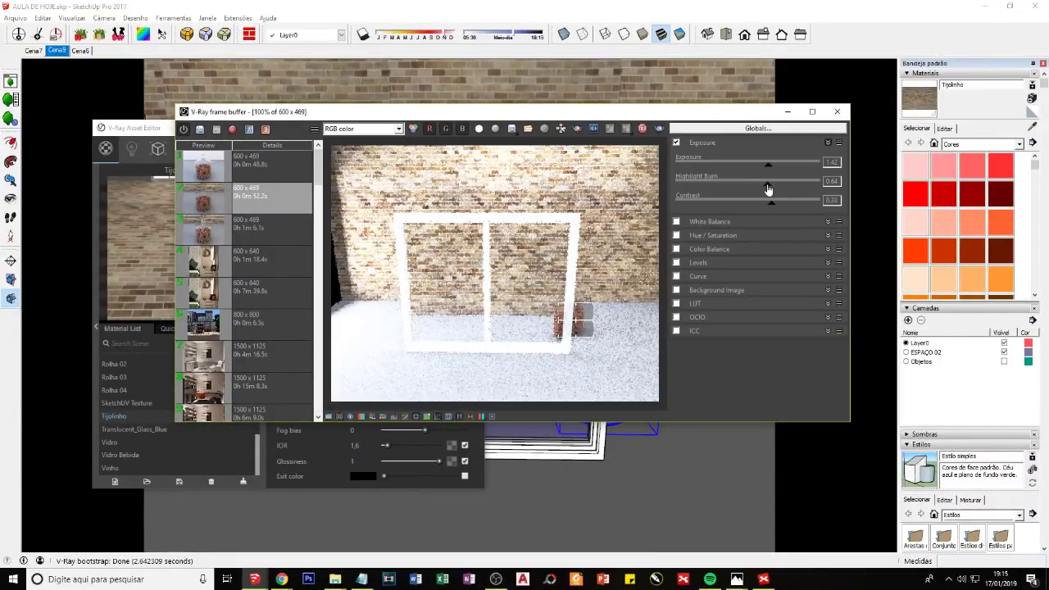
drag(769, 182, 700, 187)
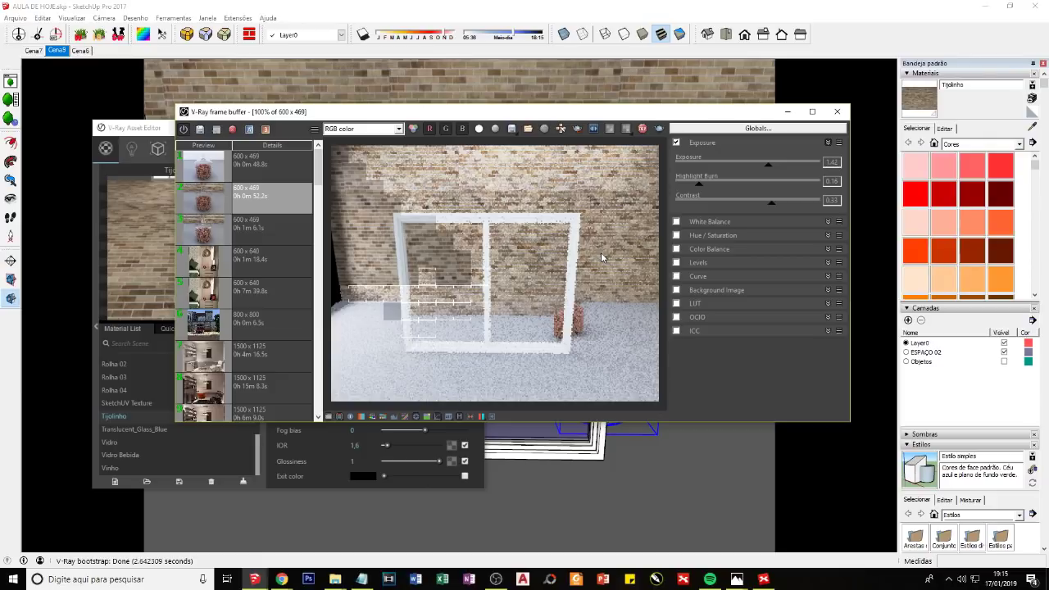
click(630, 114)
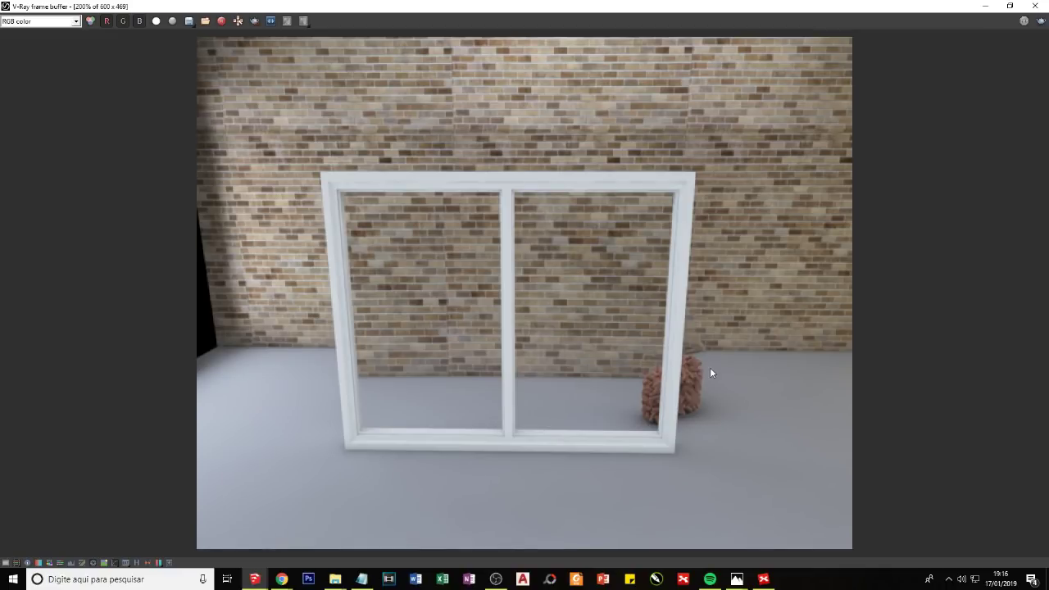
click(984, 6)
click(73, 18)
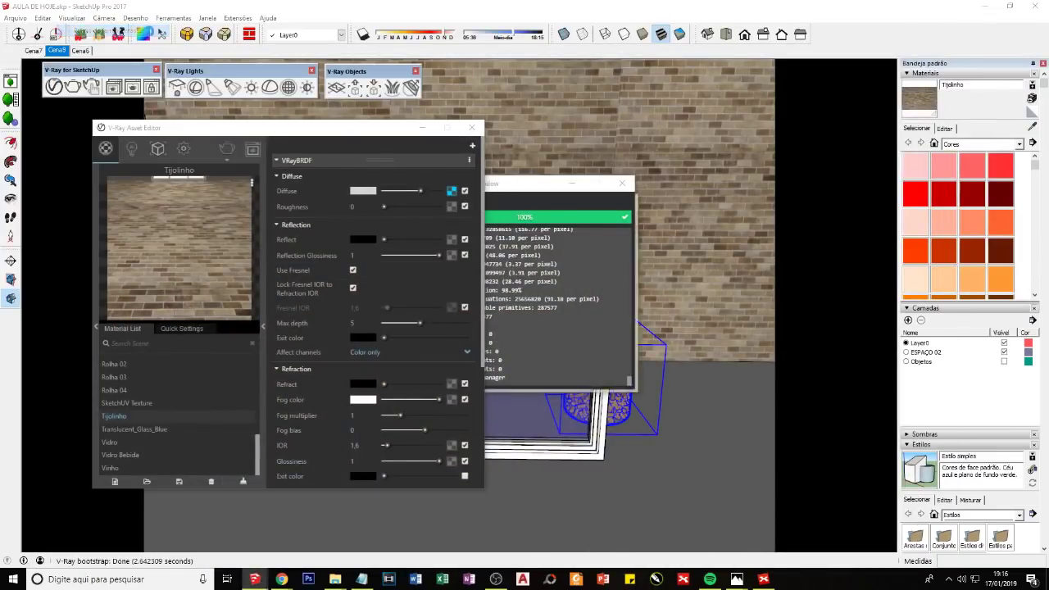
Step: Hide the Asset Editor and progress window, and enable the V-Ray for SketchUp, Lights and Objects toolbars
click(421, 127)
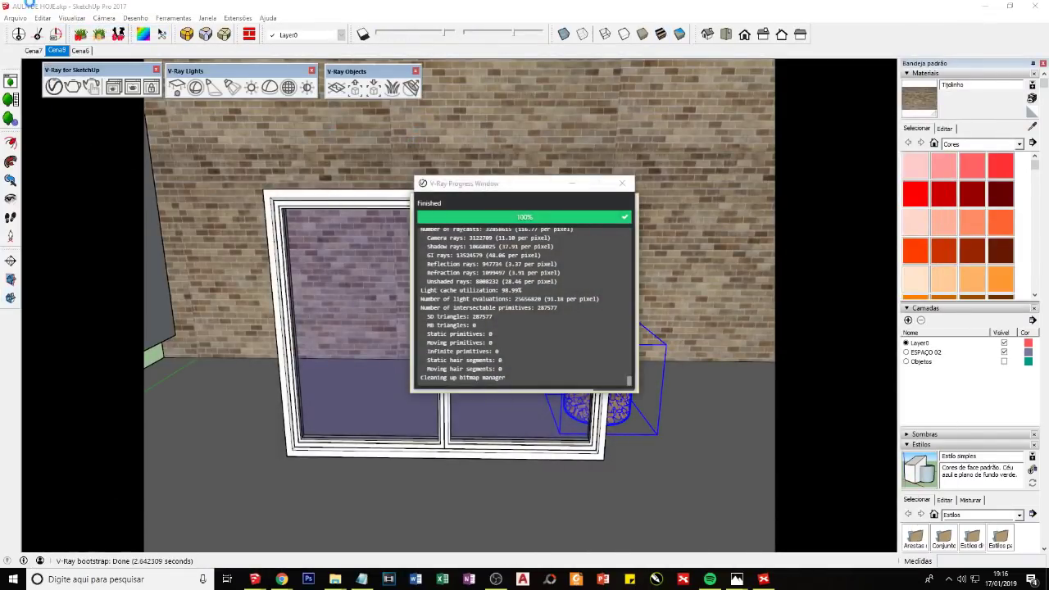
click(573, 183)
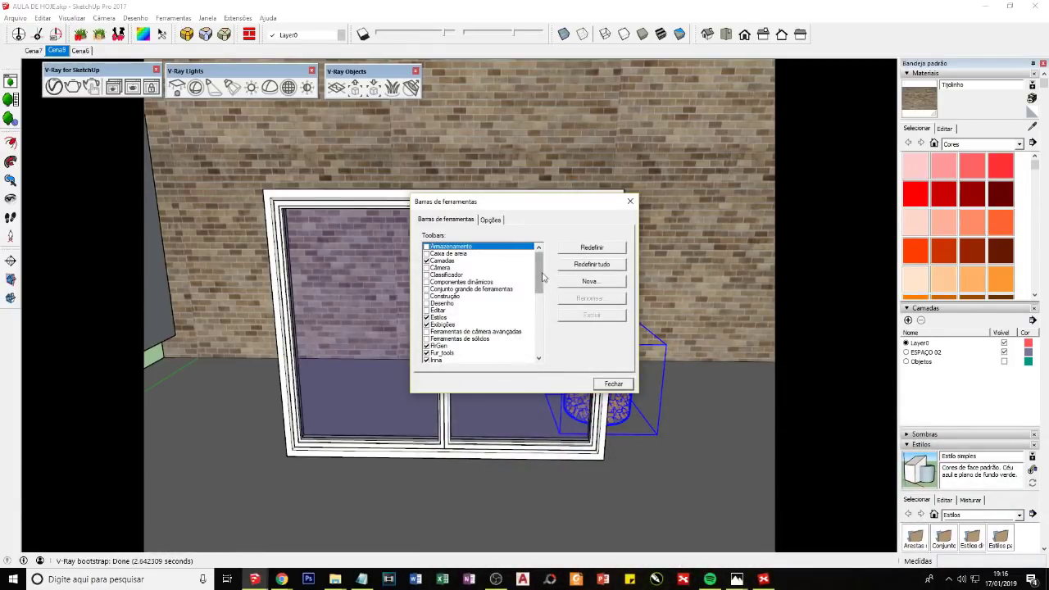
drag(539, 270, 538, 328)
click(448, 346)
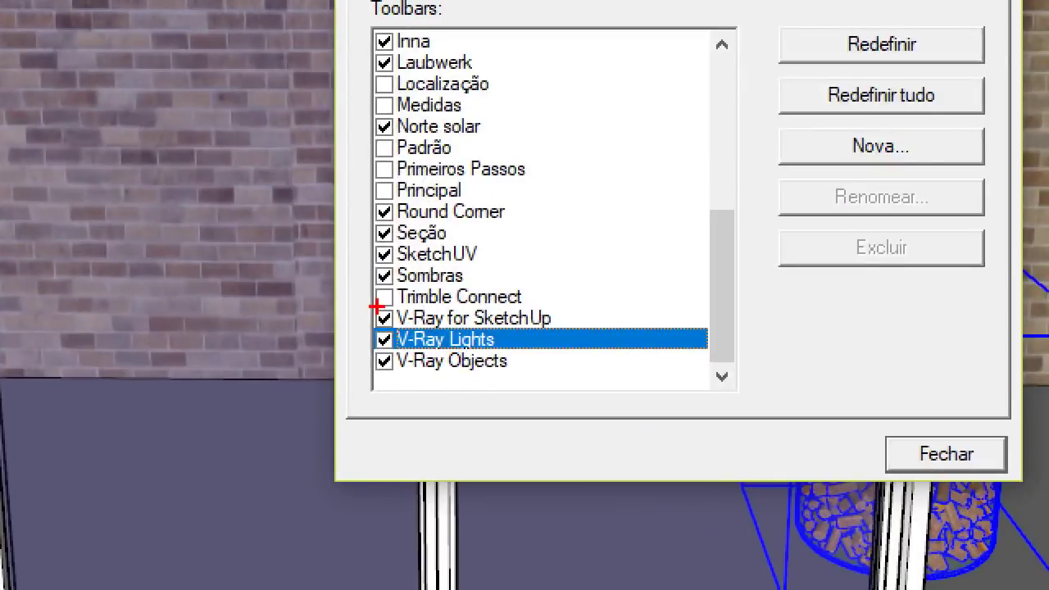
mouse_move(425, 335)
mouse_down()
mouse_move(427, 356)
mouse_move(385, 303)
mouse_move(371, 305)
mouse_move(373, 337)
mouse_up()
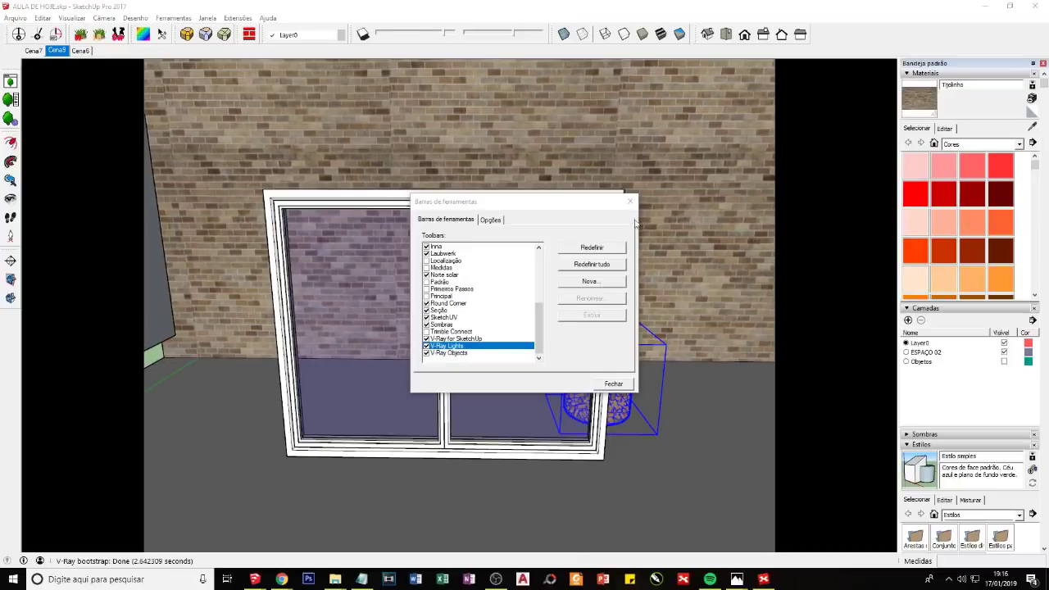
click(627, 203)
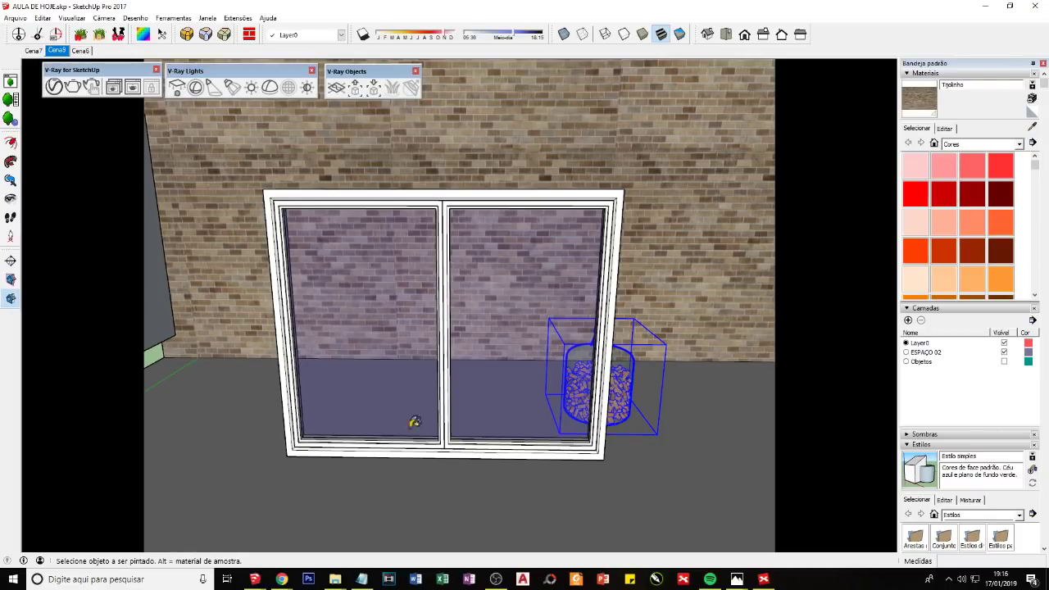
click(132, 87)
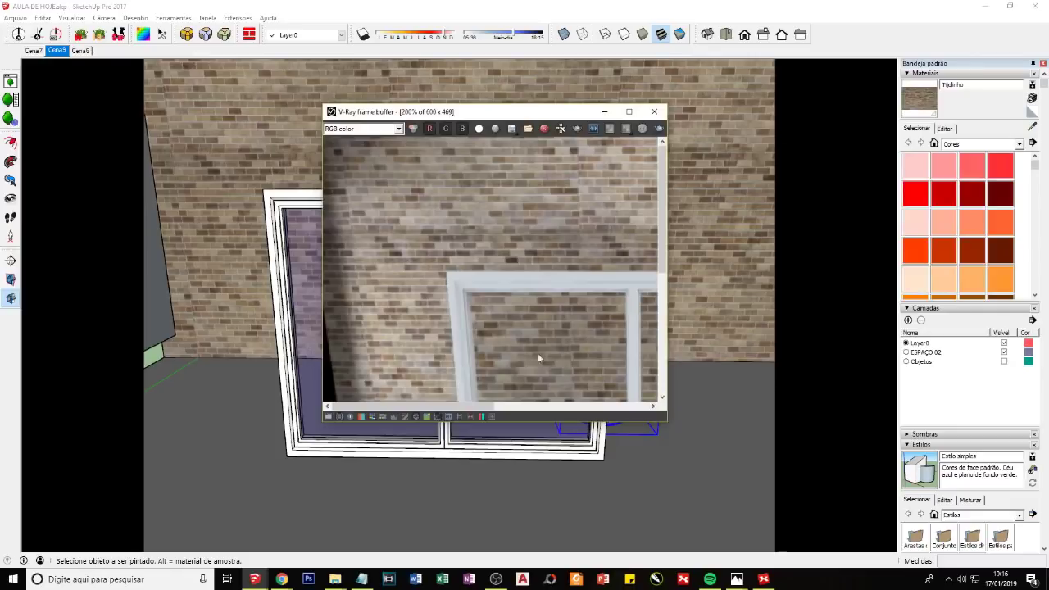
click(628, 112)
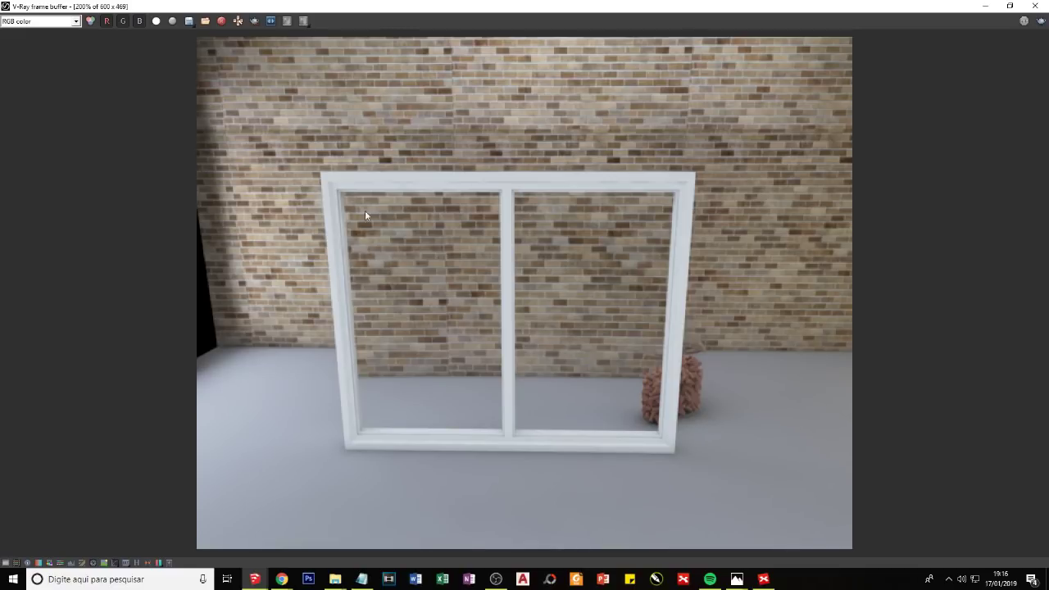
click(985, 6)
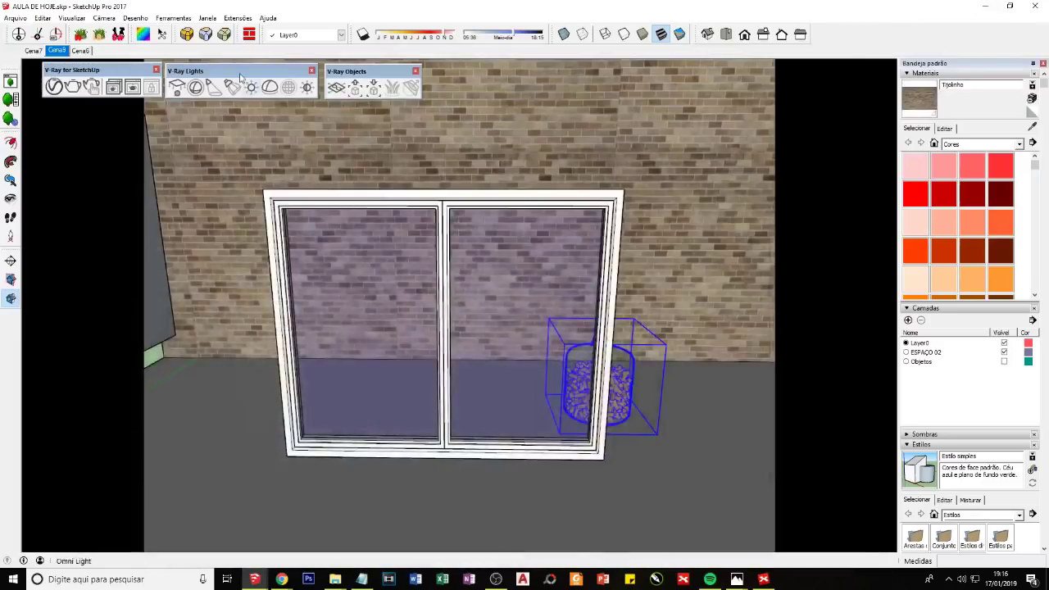
Step: Turn on Affect Reflections for the V-Ray Rectangle Light, review LightRectangle(52790), and show the render history
click(54, 87)
click(162, 157)
click(173, 217)
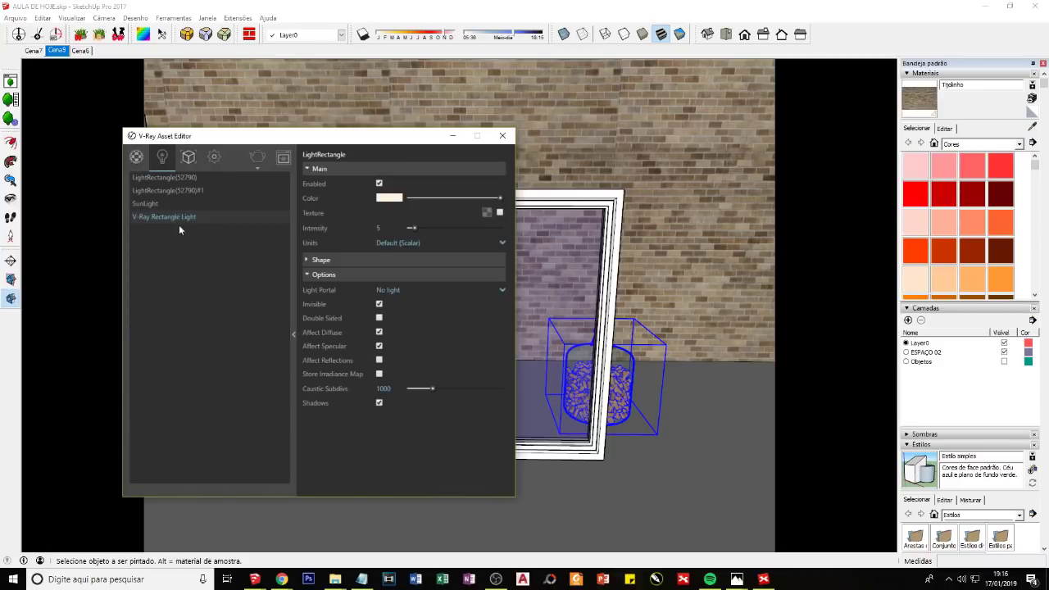
click(379, 360)
click(175, 192)
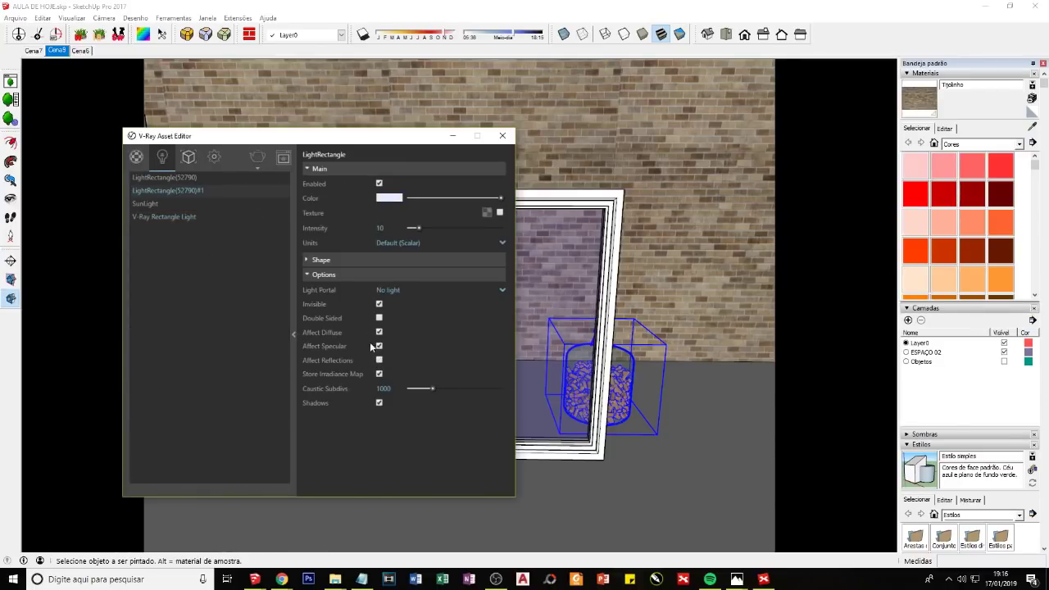
click(191, 179)
click(283, 157)
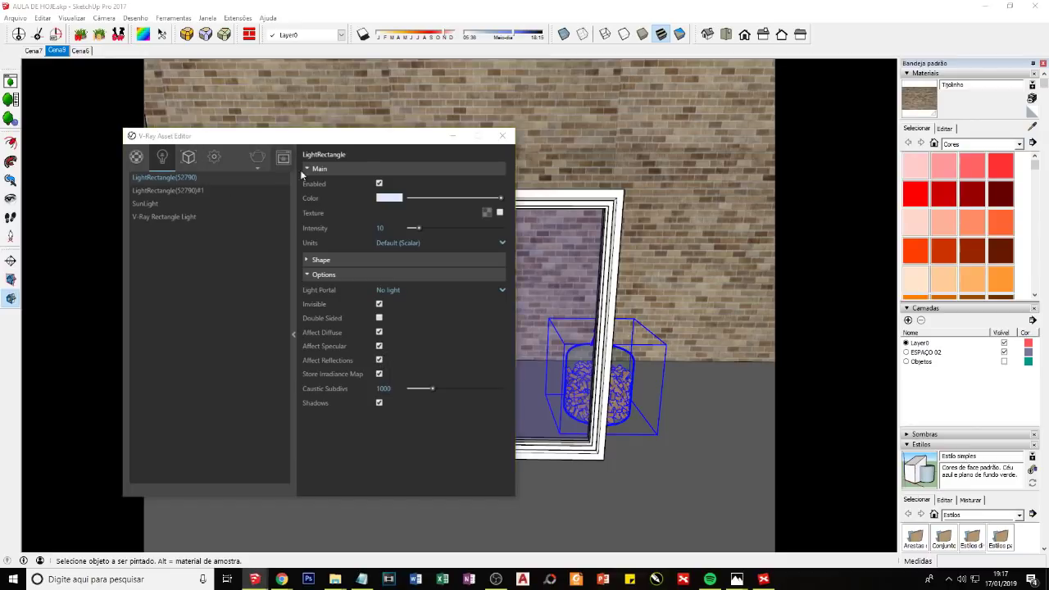
click(459, 417)
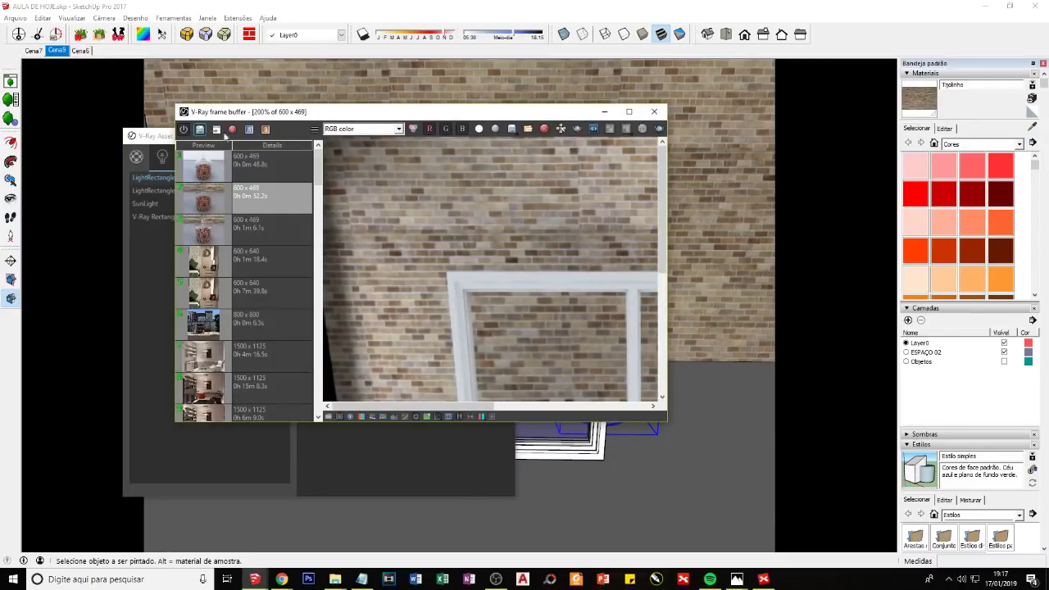
Step: Re-render the window scene and view the result full-screen in the V-Ray frame buffer
click(630, 113)
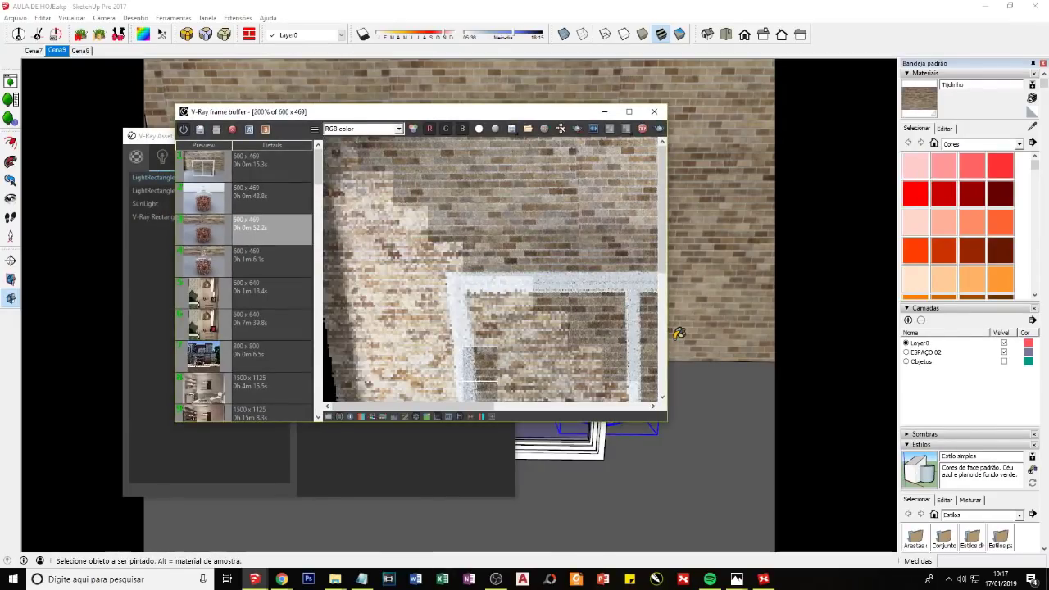
click(631, 112)
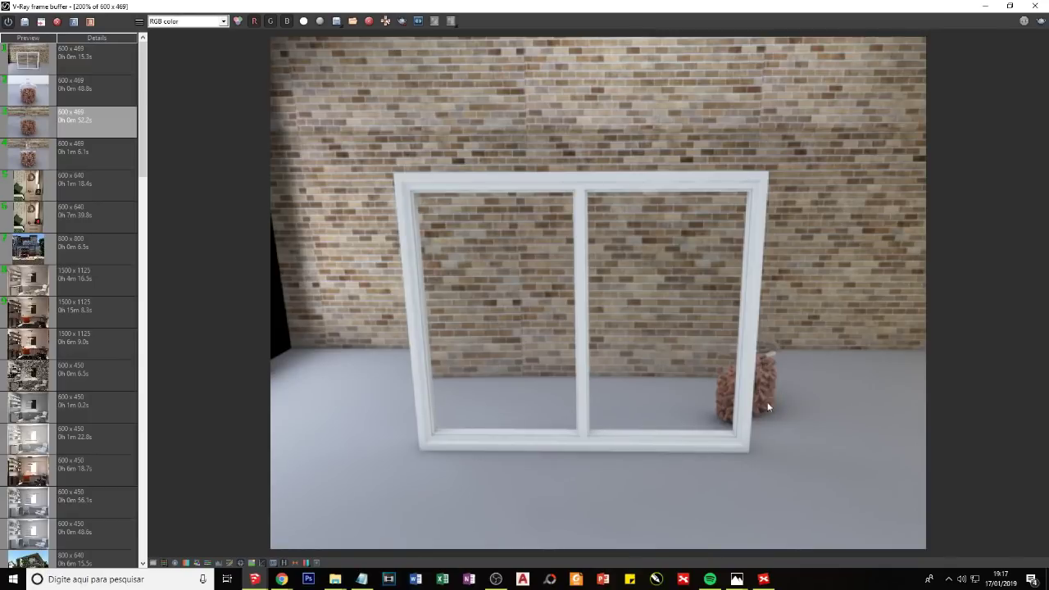
double_click(861, 7)
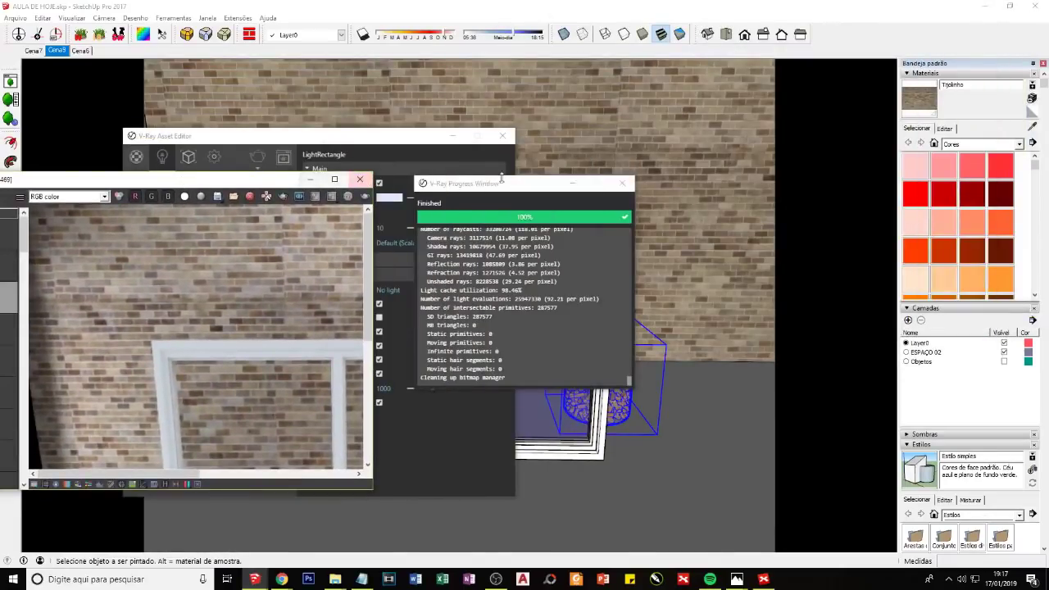
Step: Put away the progress window and Asset Editor, inspect the render maximized, then hide it
click(571, 183)
click(455, 136)
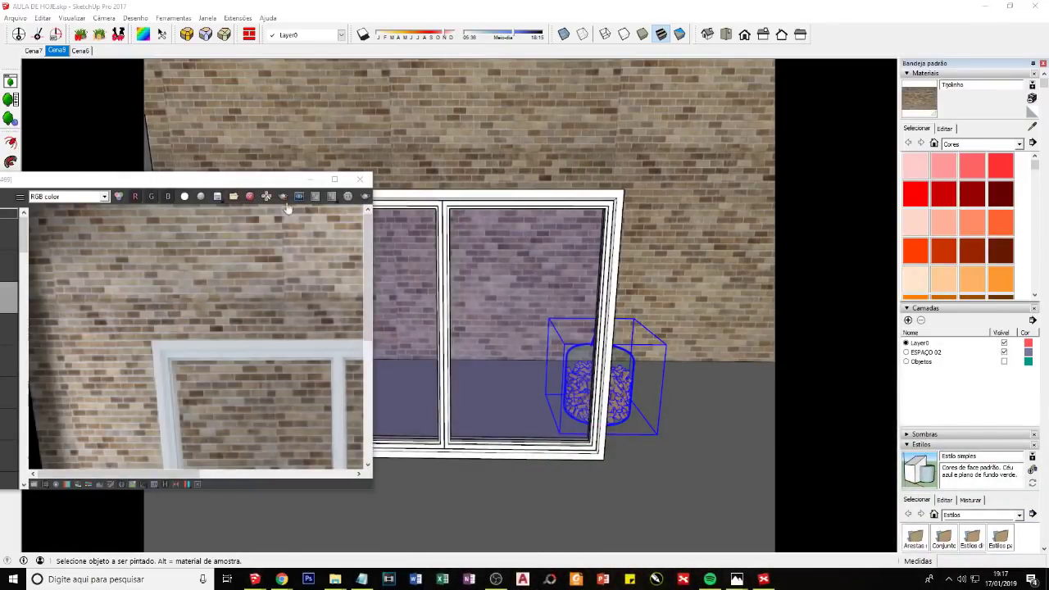
drag(244, 182, 244, 128)
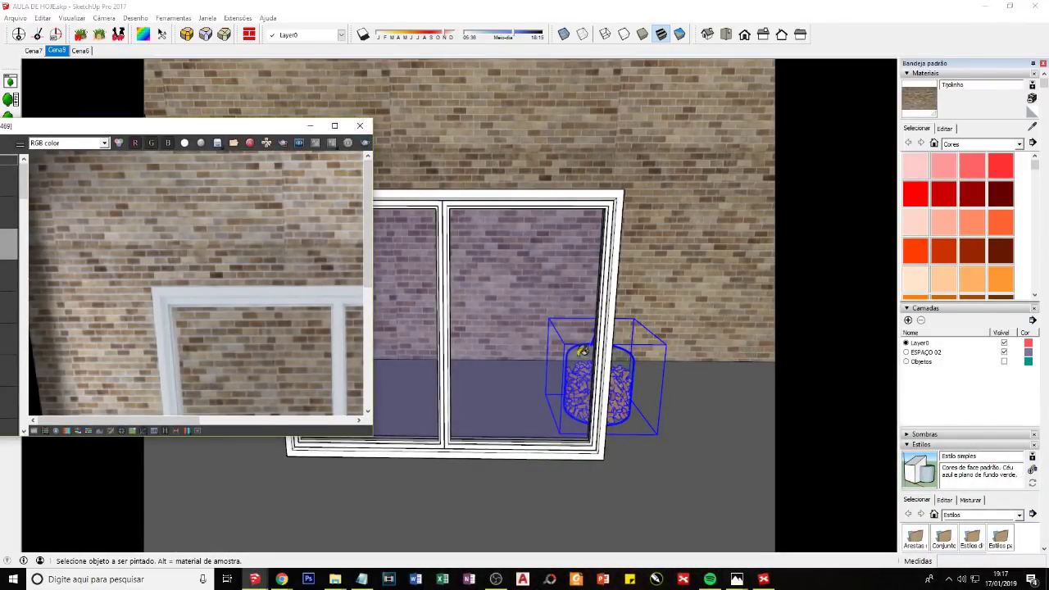
click(334, 126)
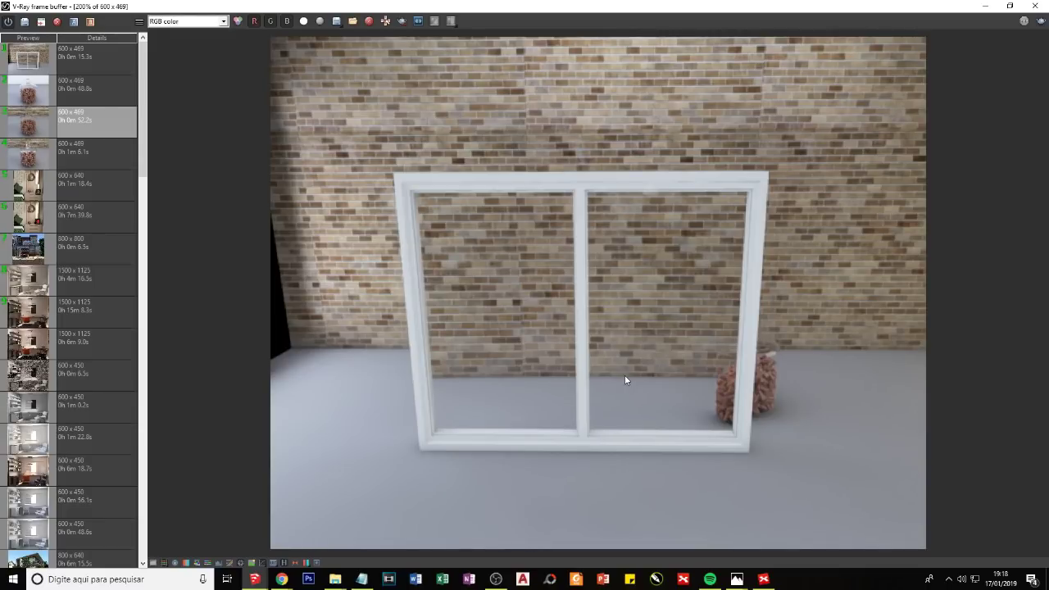
click(986, 6)
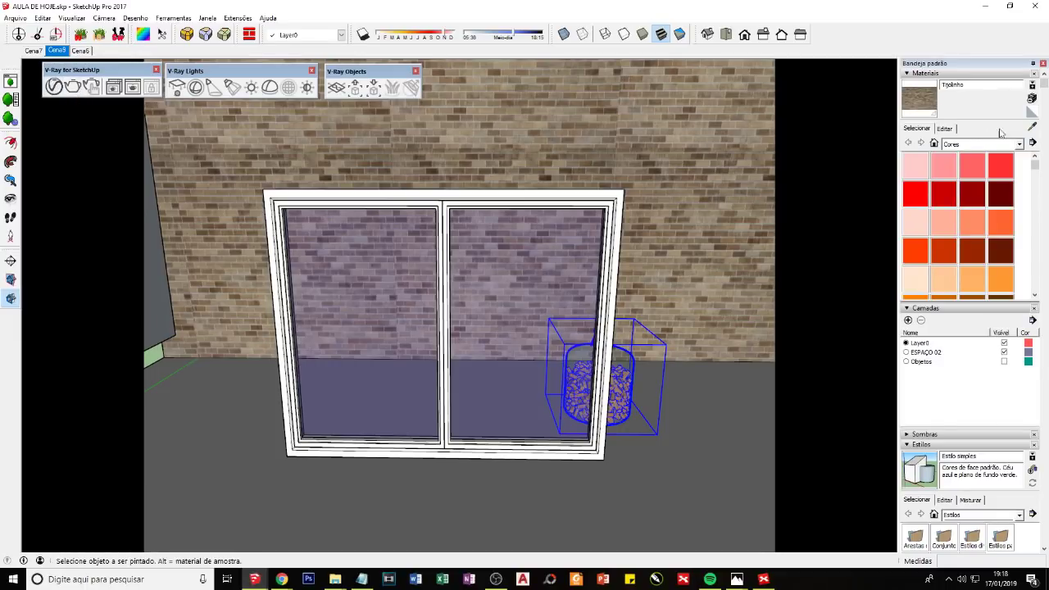
Step: Sample the window's Glass#1 material and show its V-Ray settings in the Asset Editor
alt+click(489, 248)
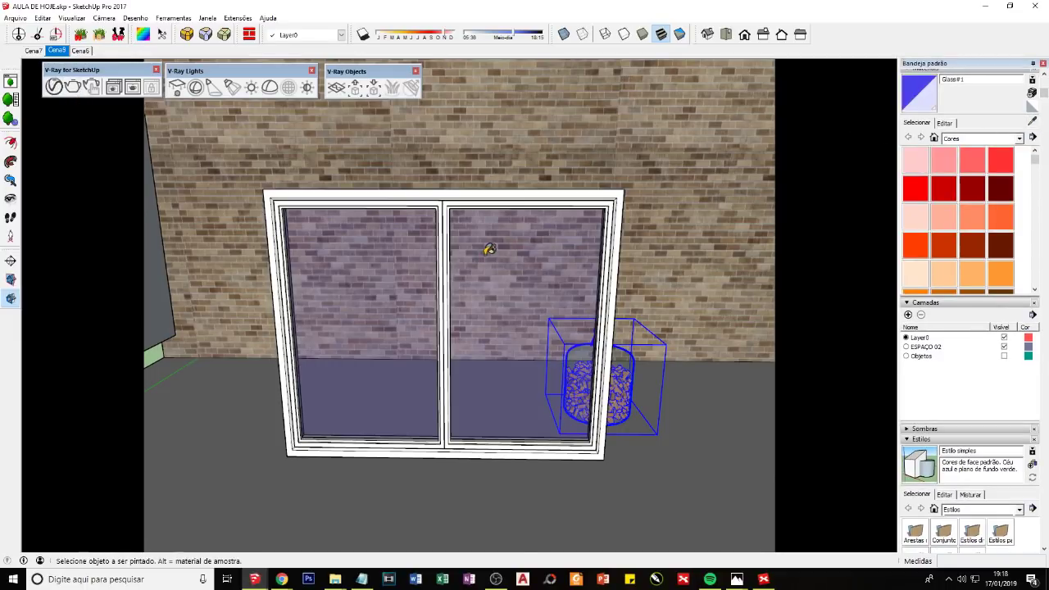
click(53, 87)
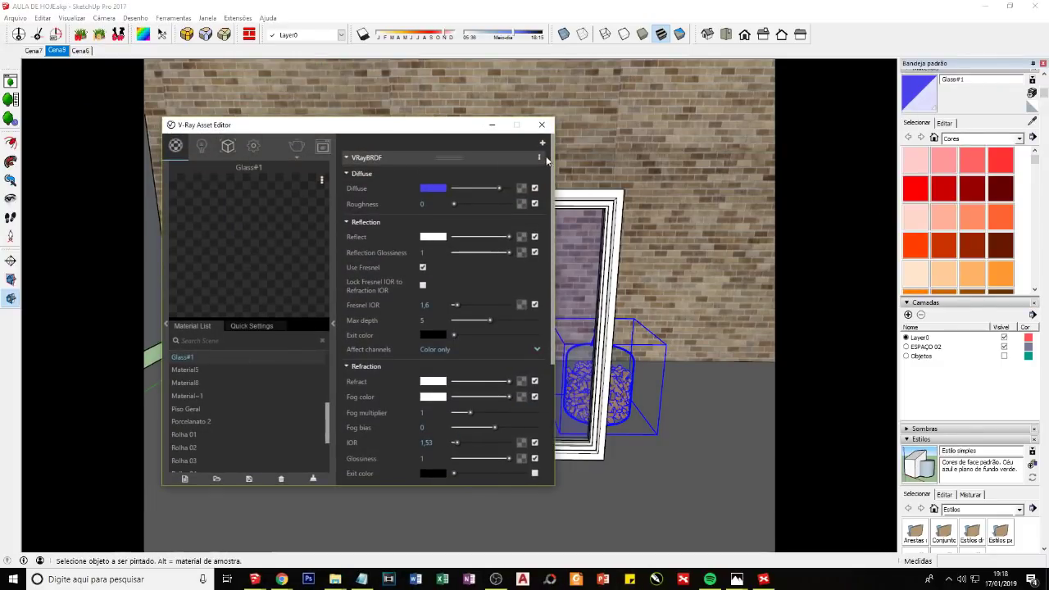
click(541, 125)
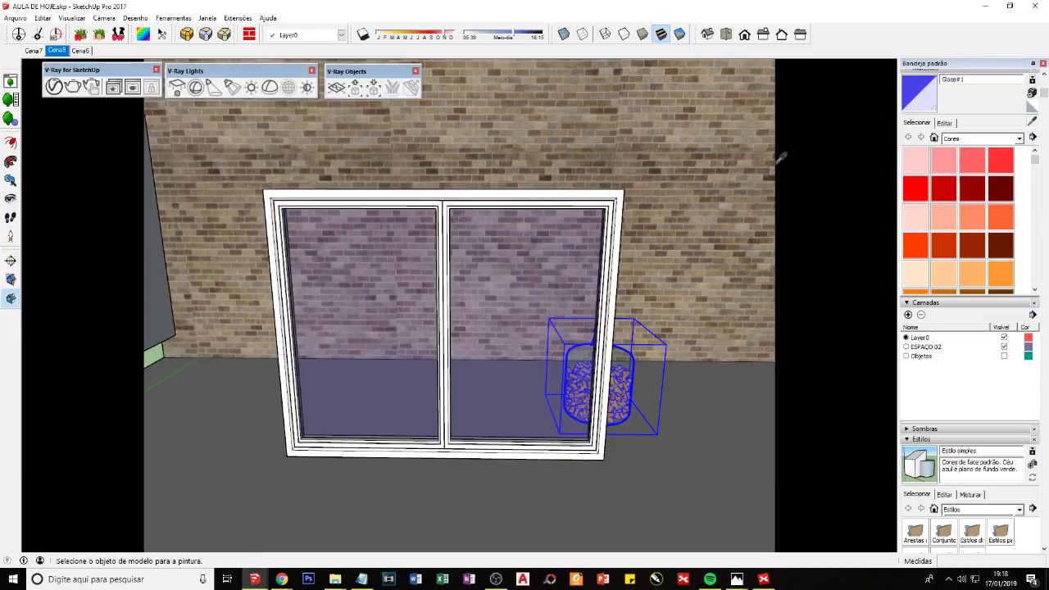
alt+click(782, 158)
alt+click(732, 365)
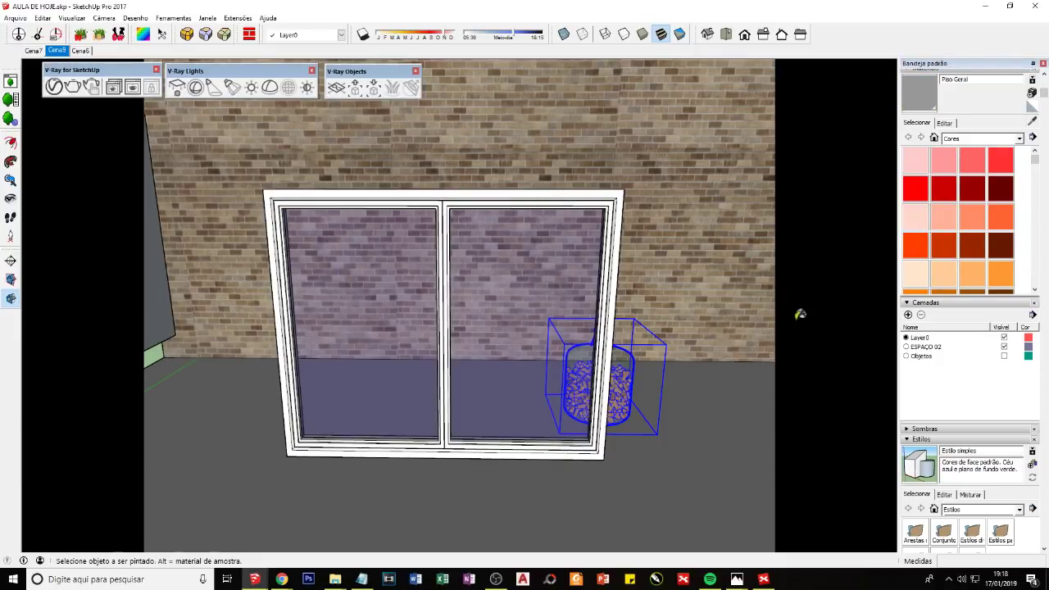
alt+click(604, 188)
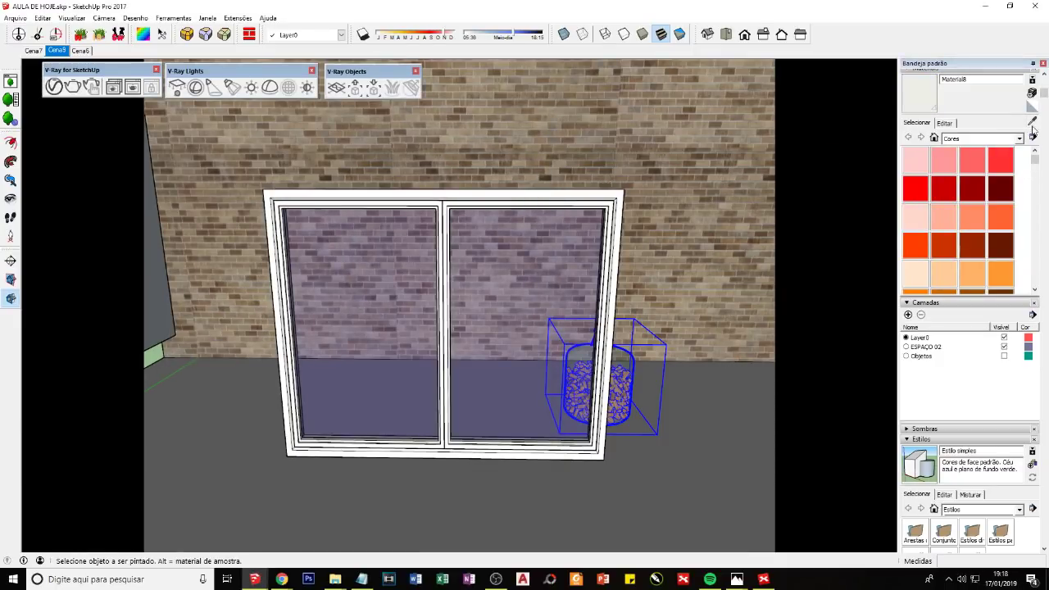
alt+click(517, 172)
click(56, 87)
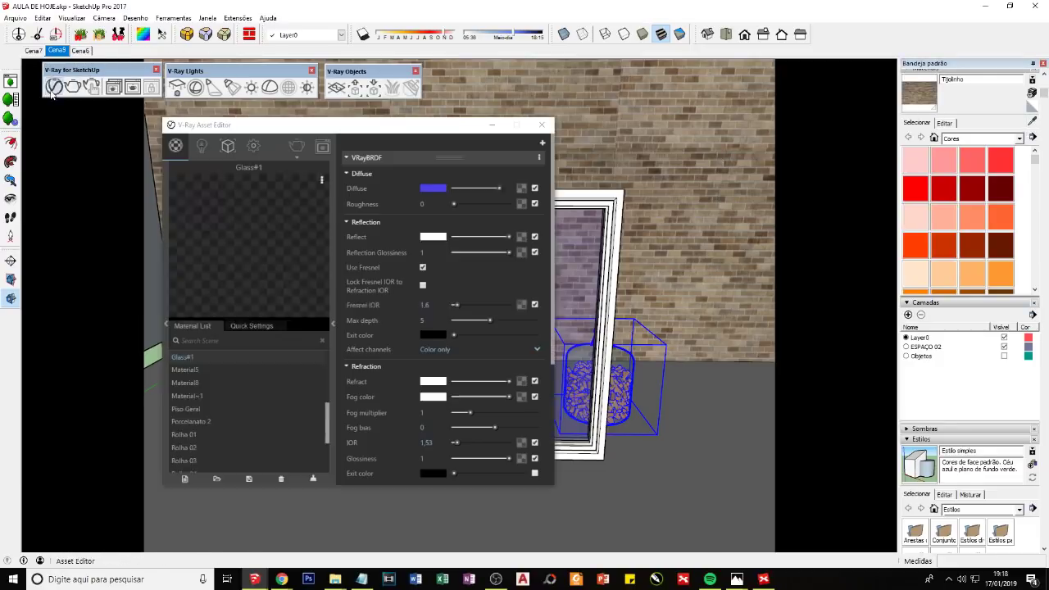
alt+click(578, 245)
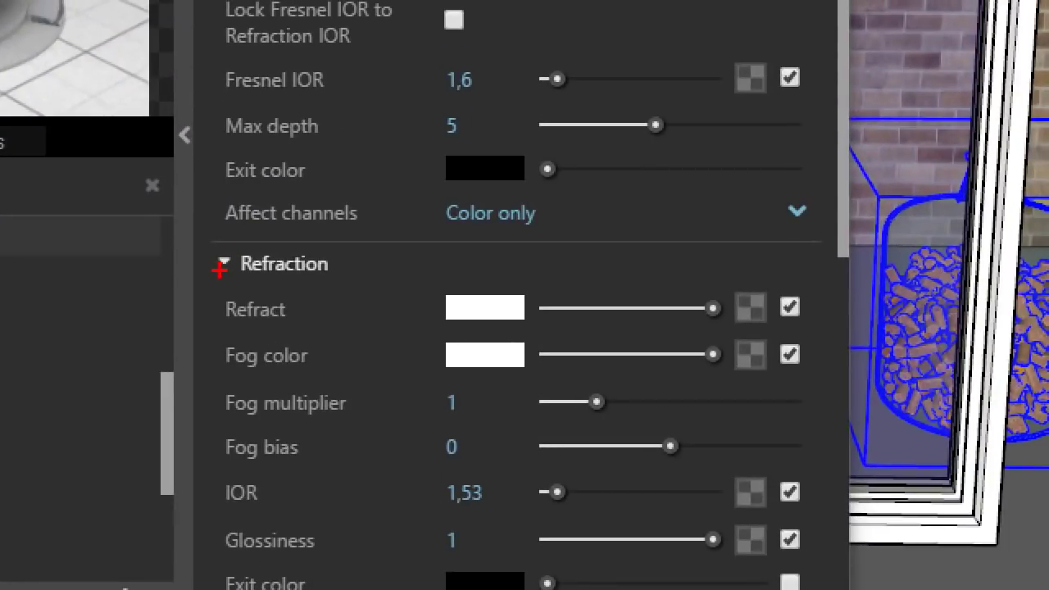
Step: Set the Glass#1 refraction IOR to 1
drag(220, 269, 339, 266)
mouse_move(223, 472)
mouse_down()
mouse_move(215, 484)
mouse_move(400, 472)
mouse_move(243, 475)
mouse_up()
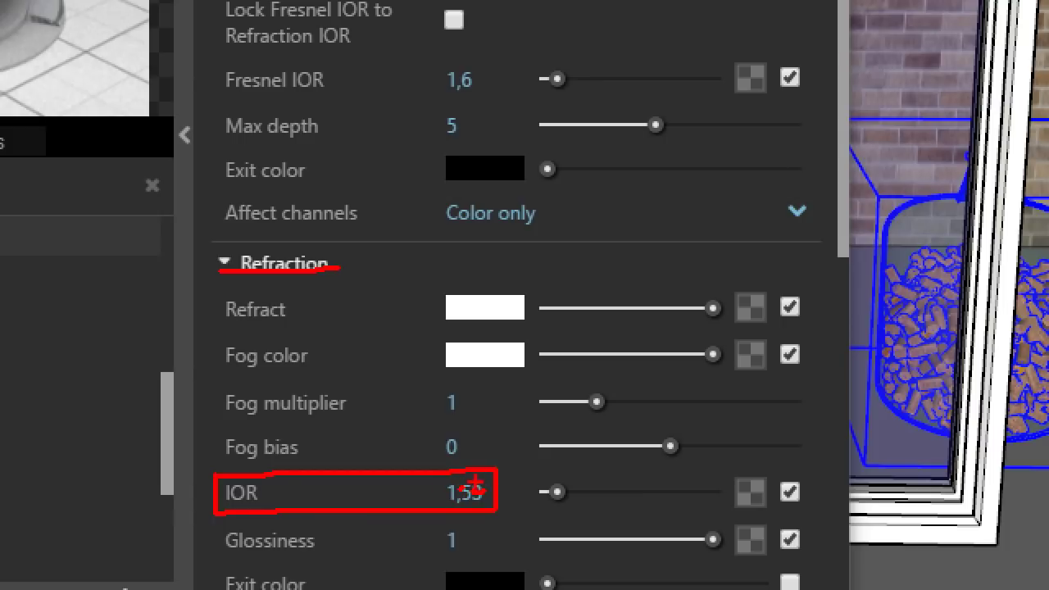
drag(463, 484, 480, 498)
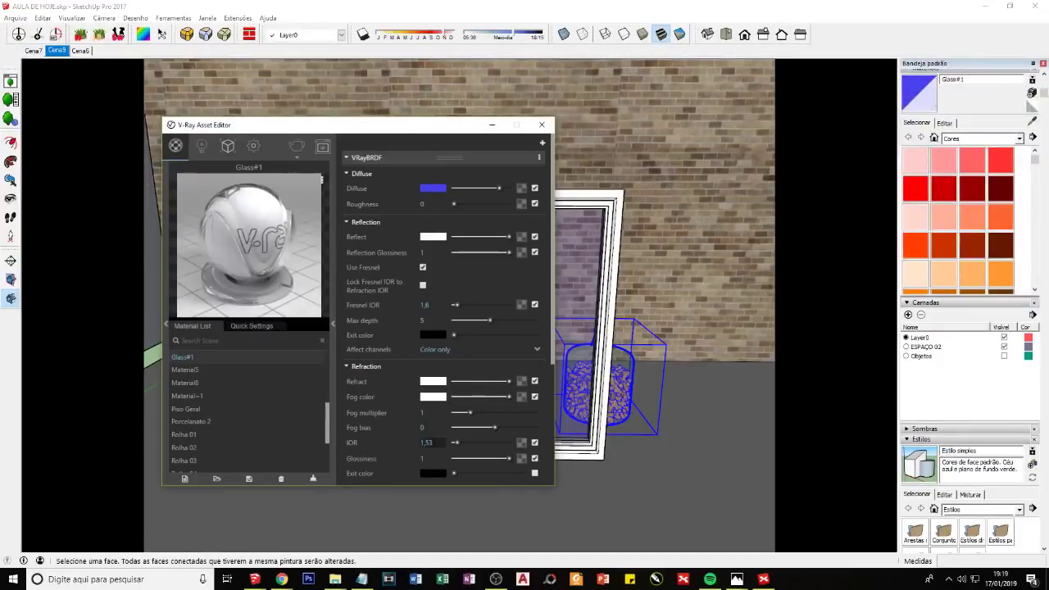
text(1)
key(Return)
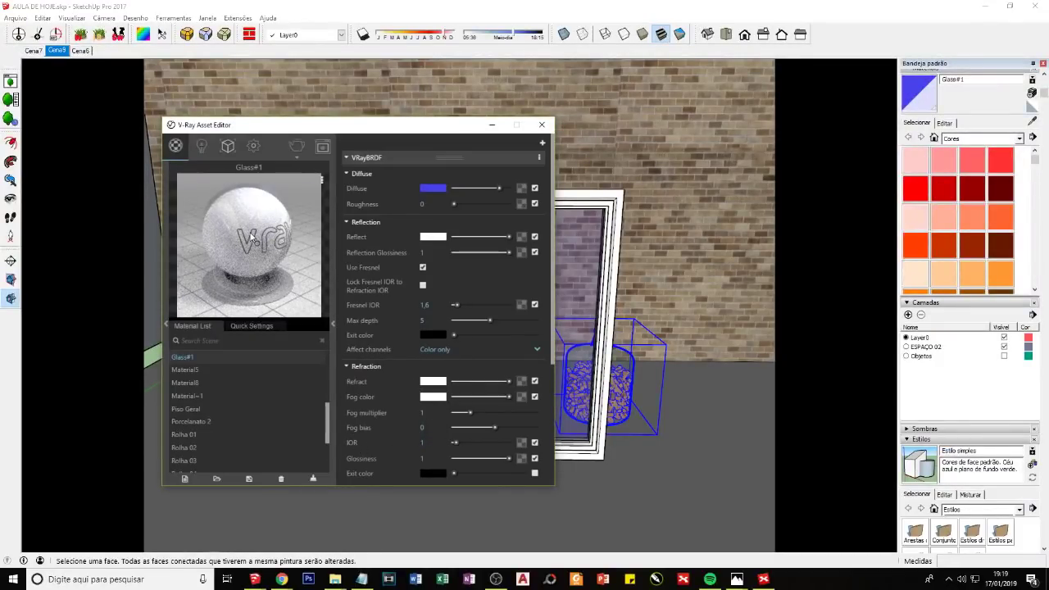
Step: Turn on Lock Fresnel IOR to Refraction IOR for Glass#1
key(ctrl+1)
mouse_move(267, 201)
mouse_down()
mouse_move(253, 266)
mouse_move(293, 332)
mouse_up()
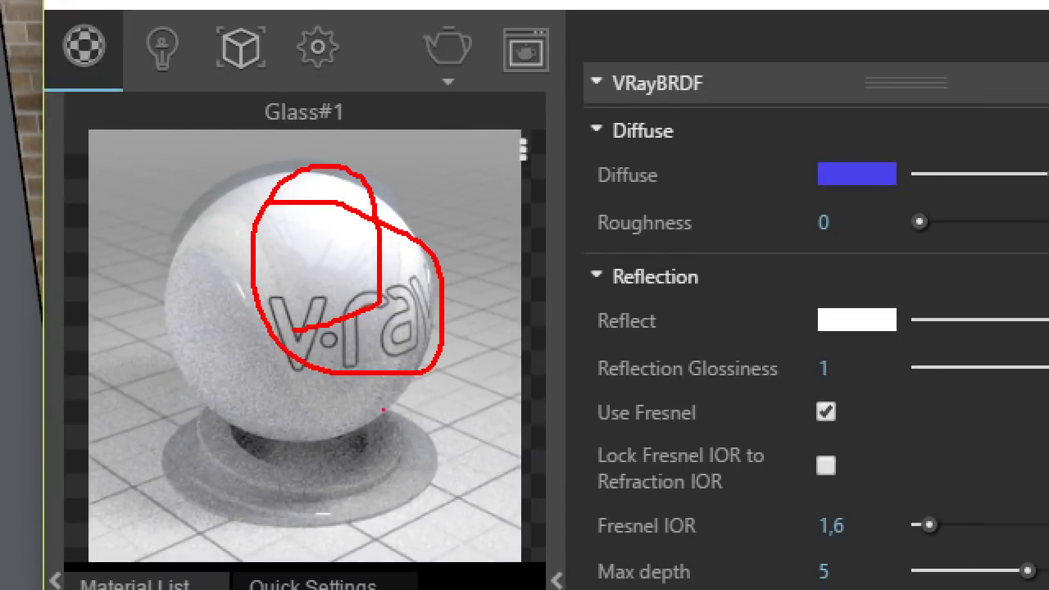
key(Escape)
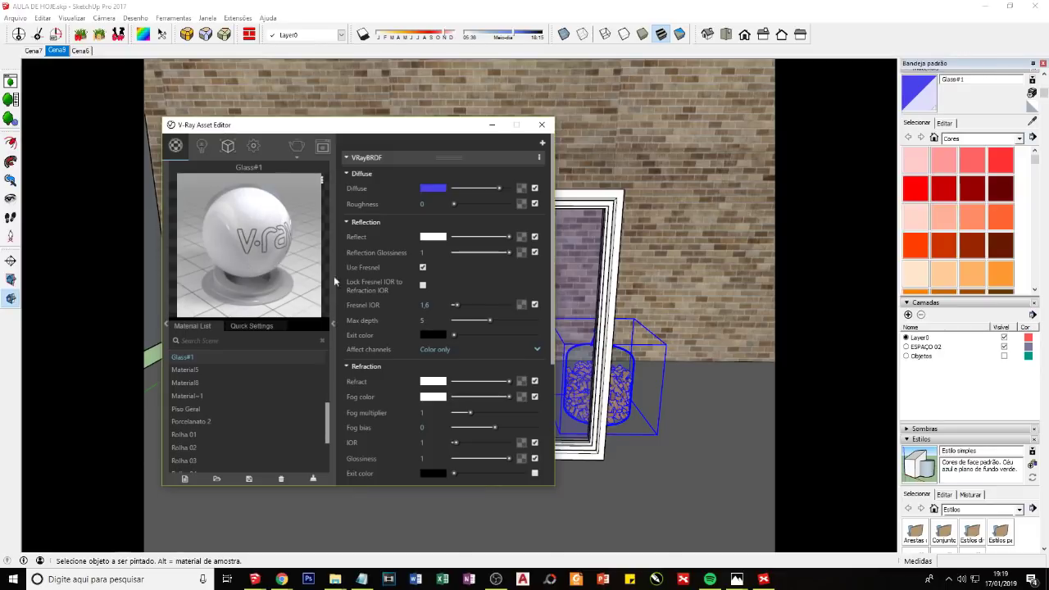
click(423, 286)
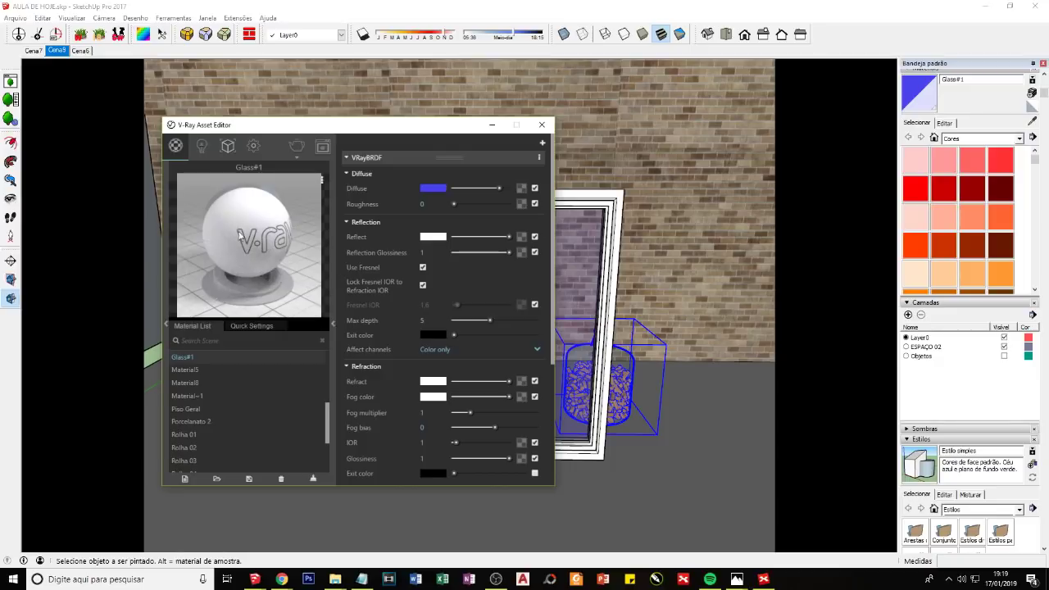
Step: Unlock the Glass#1 Fresnel IOR from refraction and change it from 1,6 to 2
key(ctrl+1)
mouse_move(275, 191)
mouse_down()
mouse_move(263, 185)
mouse_move(171, 257)
mouse_up()
mouse_move(102, 348)
mouse_down()
mouse_move(464, 407)
mouse_move(376, 115)
mouse_up()
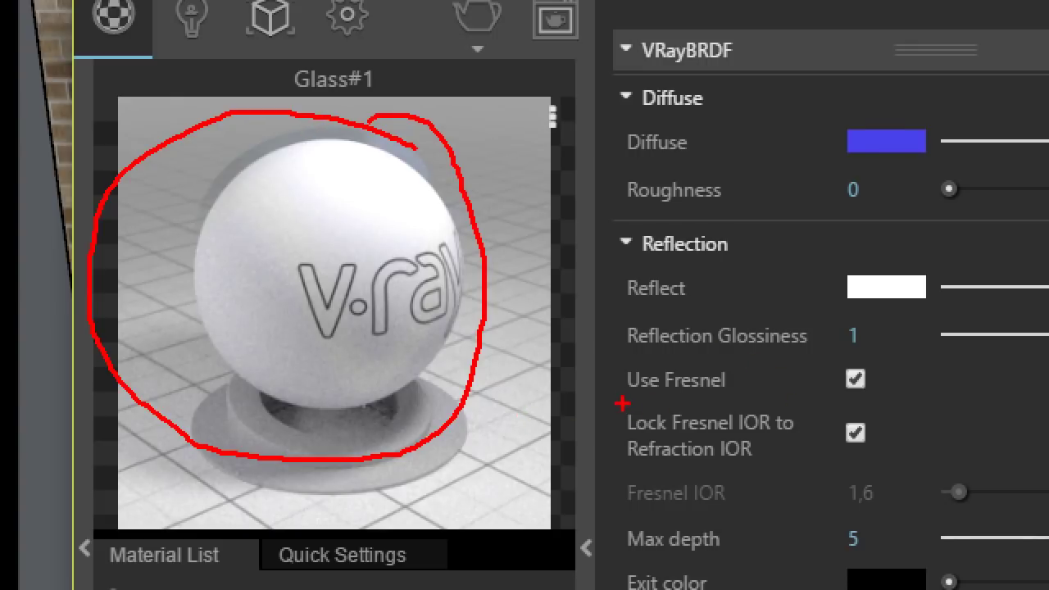
drag(626, 250, 727, 255)
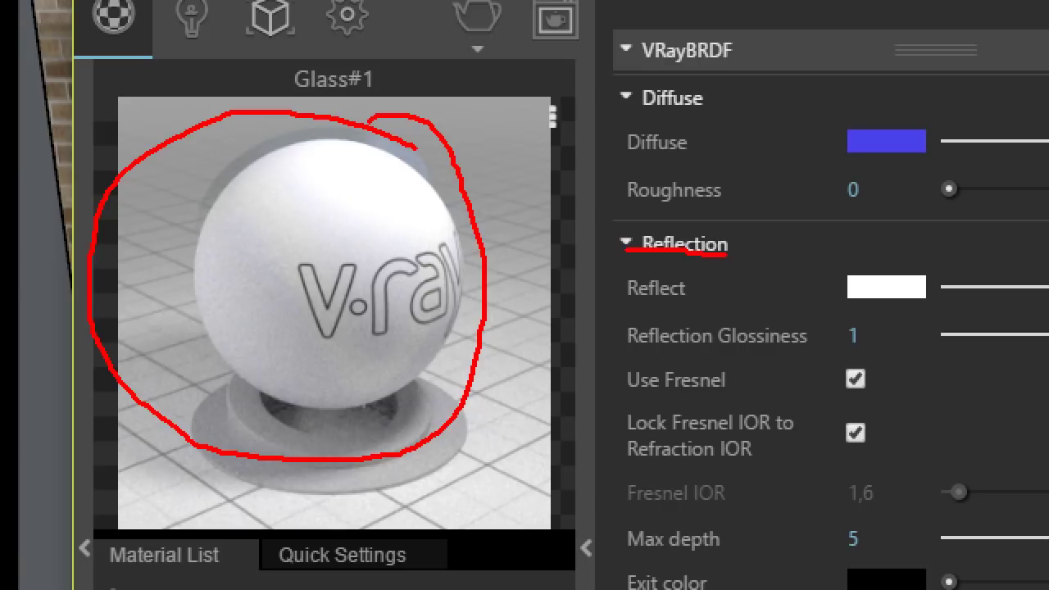
mouse_move(616, 412)
mouse_down()
mouse_move(621, 459)
mouse_move(872, 447)
mouse_move(869, 410)
mouse_move(608, 425)
mouse_up()
drag(594, 483, 733, 402)
drag(631, 414, 762, 479)
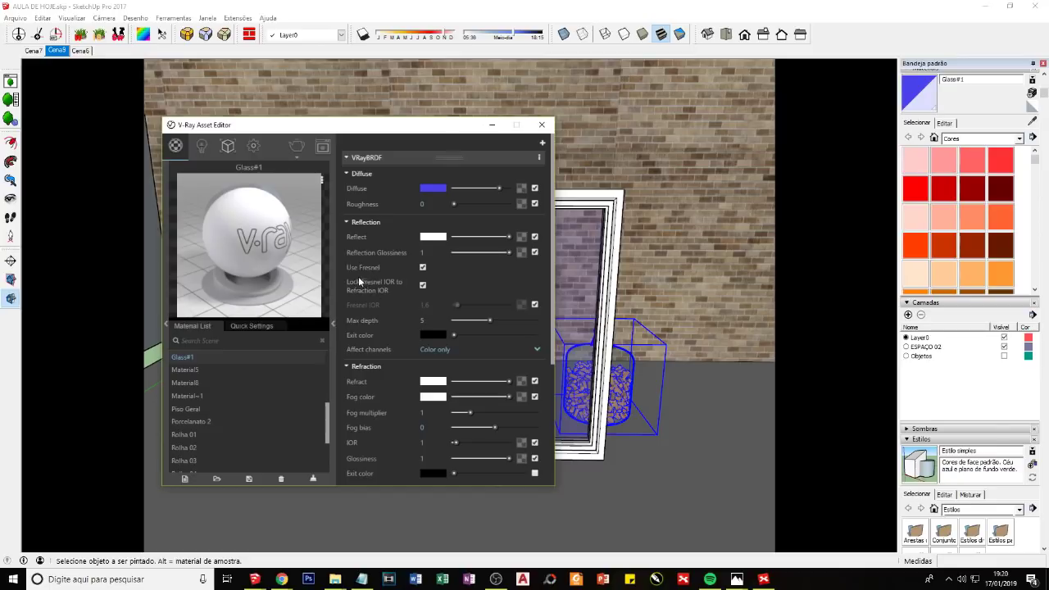
click(423, 286)
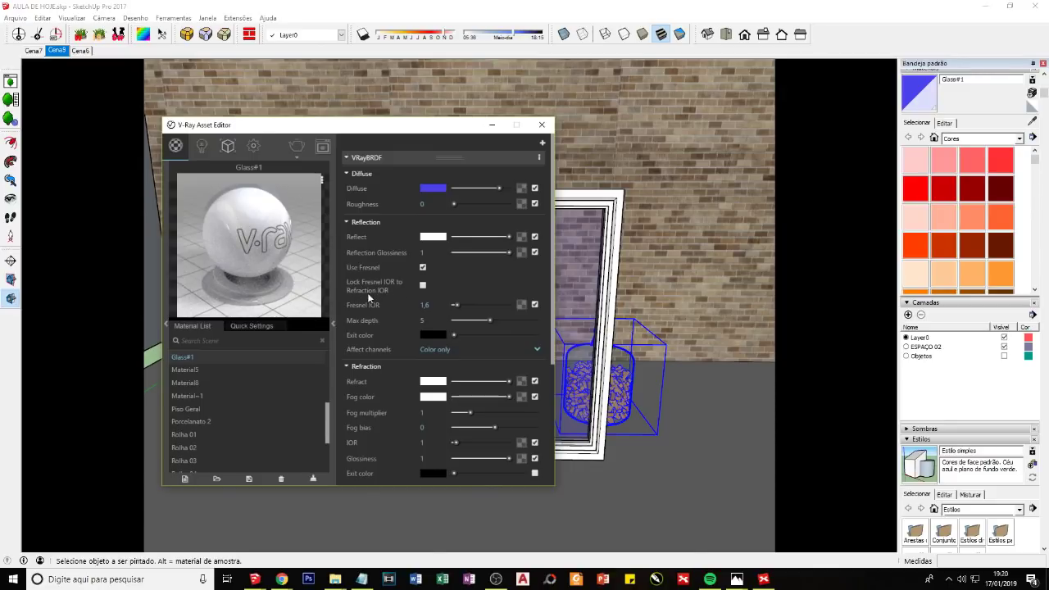
key(Tab)
text(2)
key(Return)
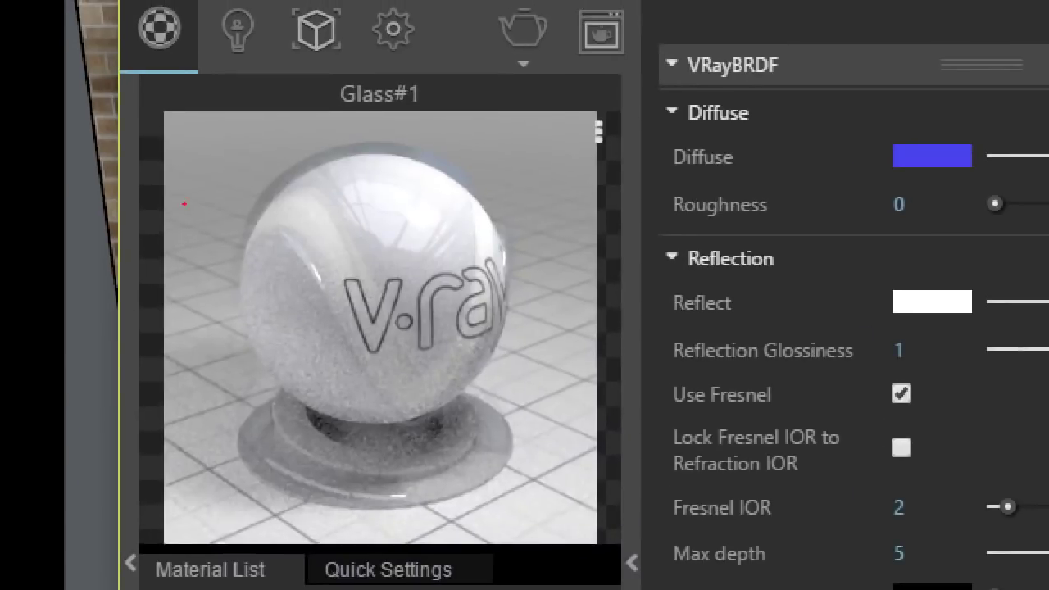
drag(458, 185, 369, 465)
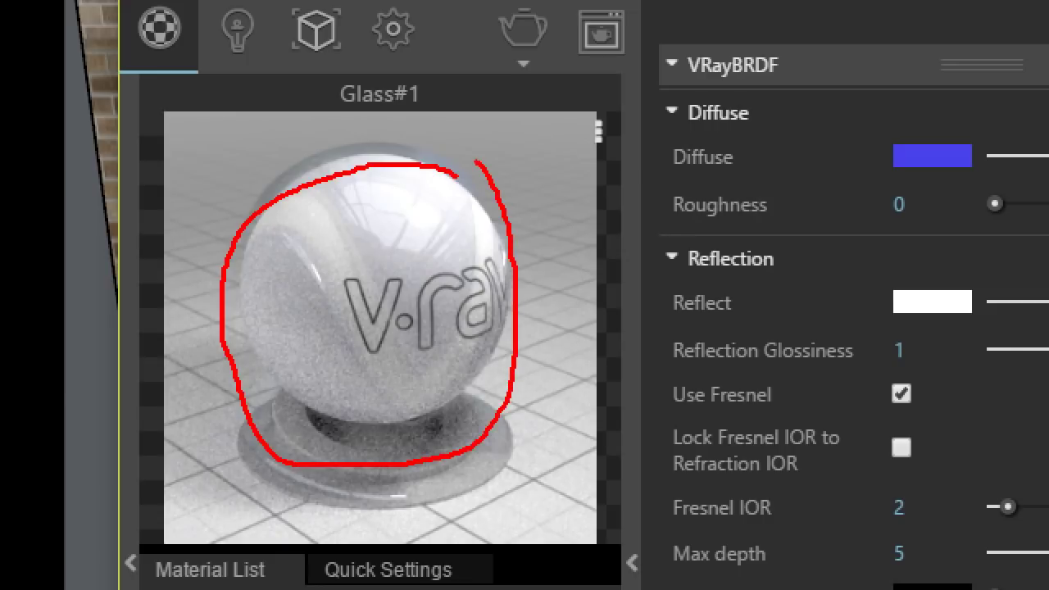
drag(368, 464, 418, 152)
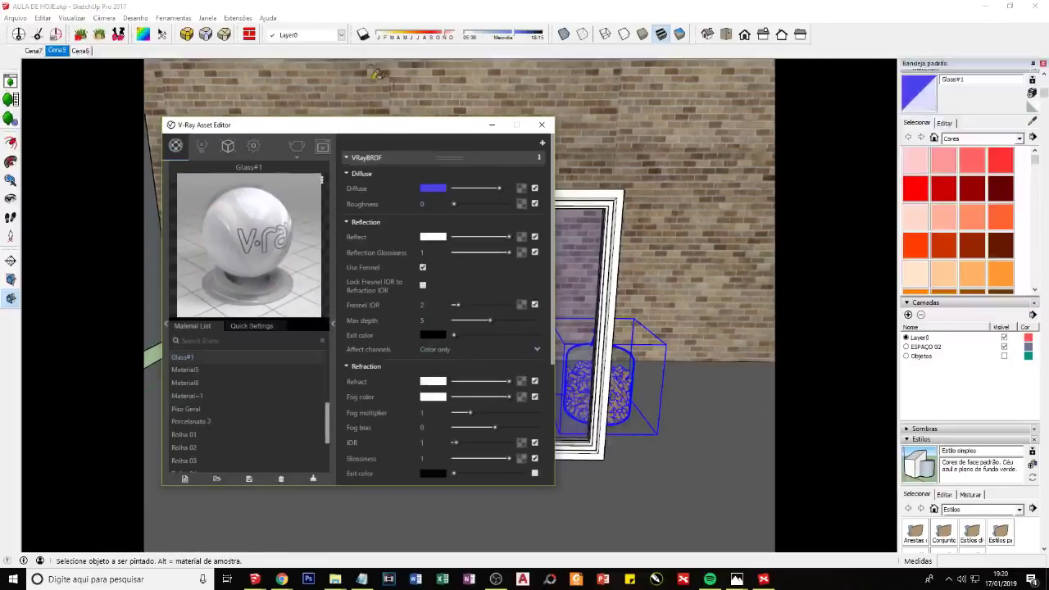
Step: Render the scene with the revised Glass#1 and load earlier renders from the history
click(323, 146)
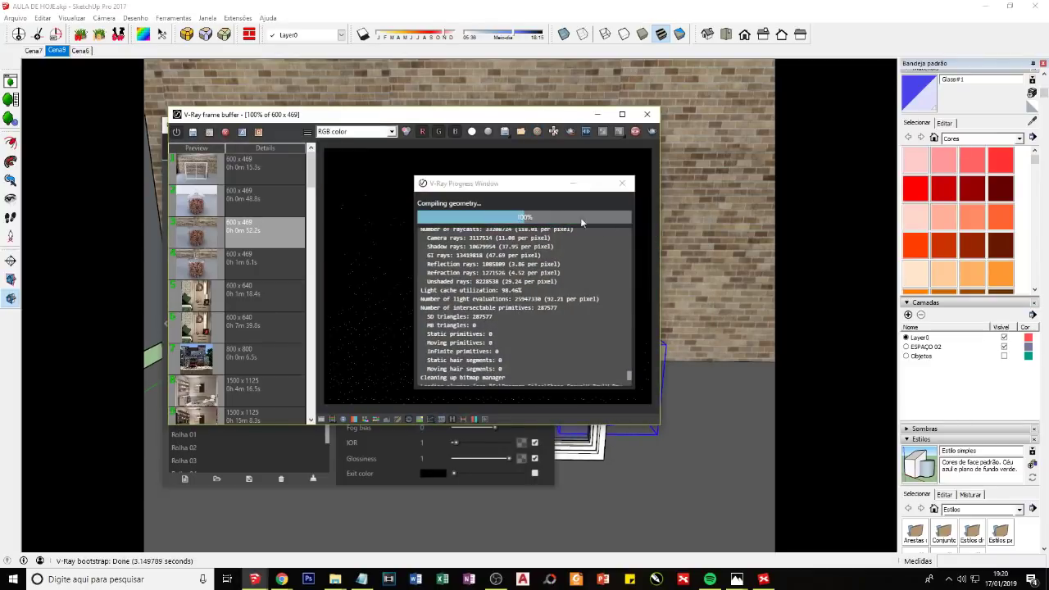
click(573, 185)
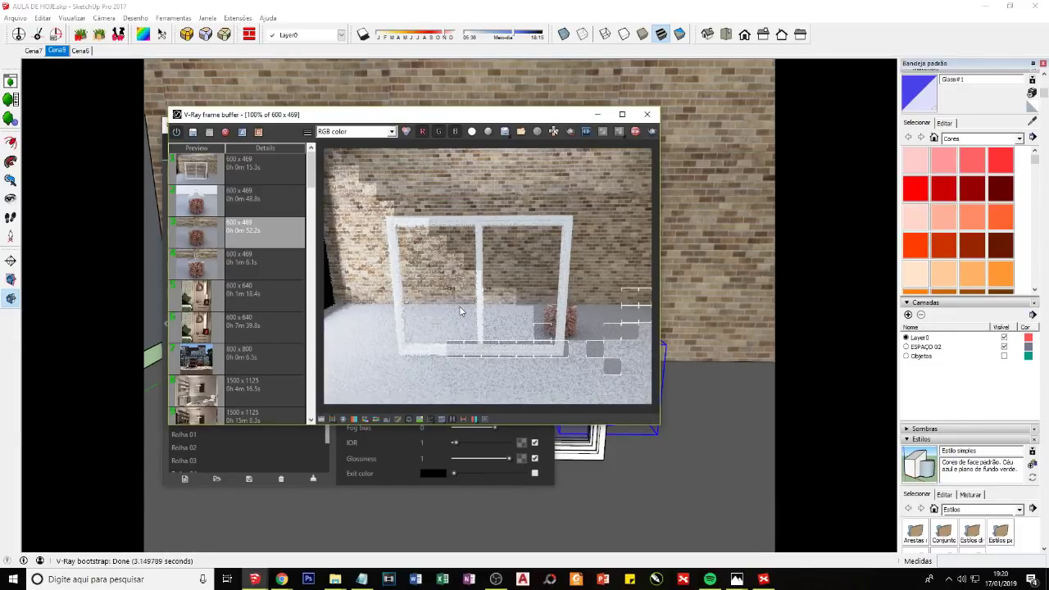
scroll(573, 324, up, 1)
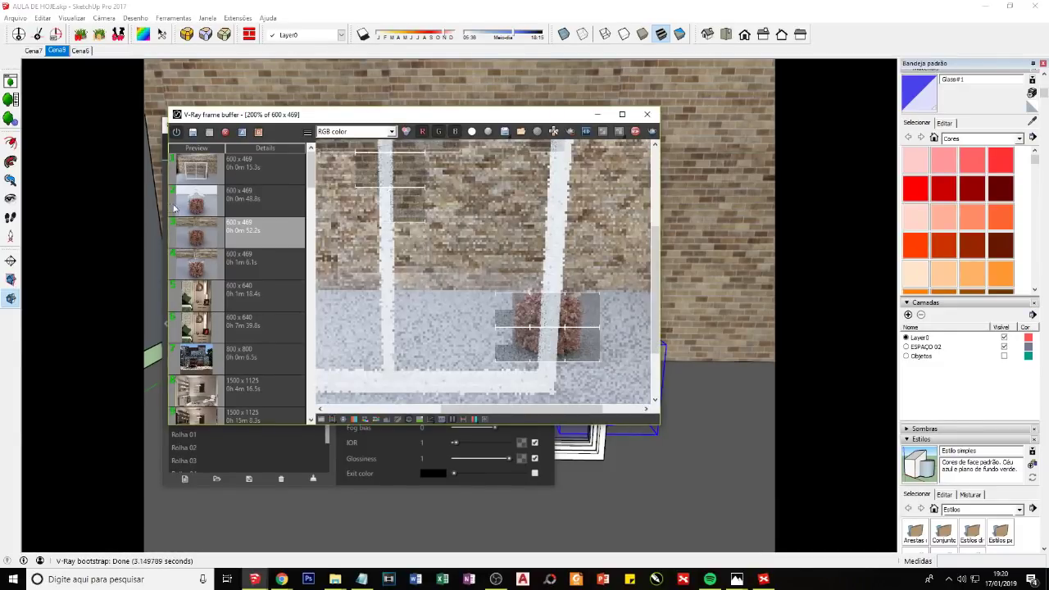
click(211, 205)
double_click(210, 205)
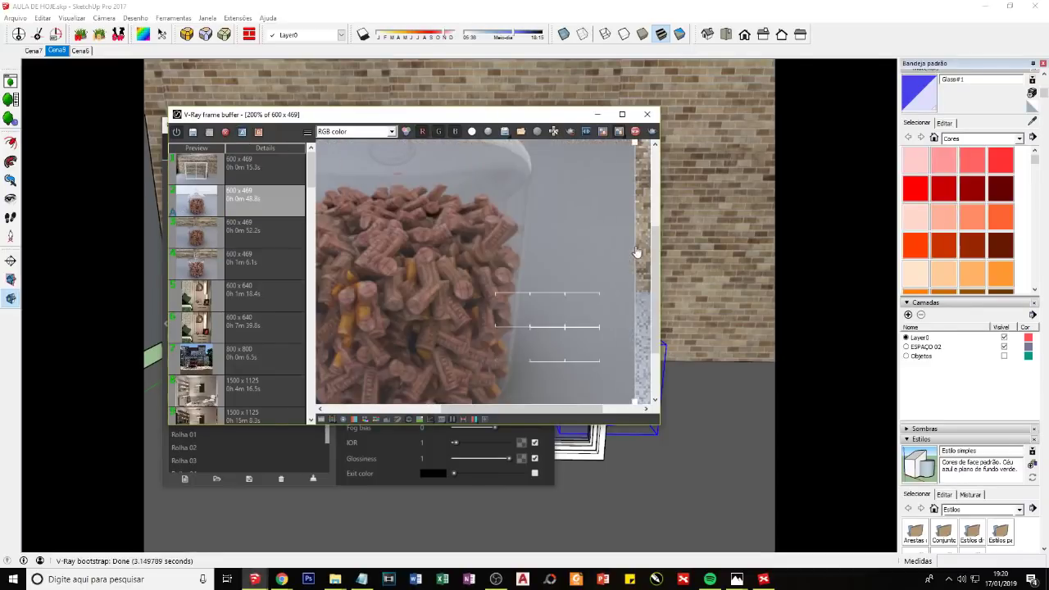
scroll(467, 278, down, 1)
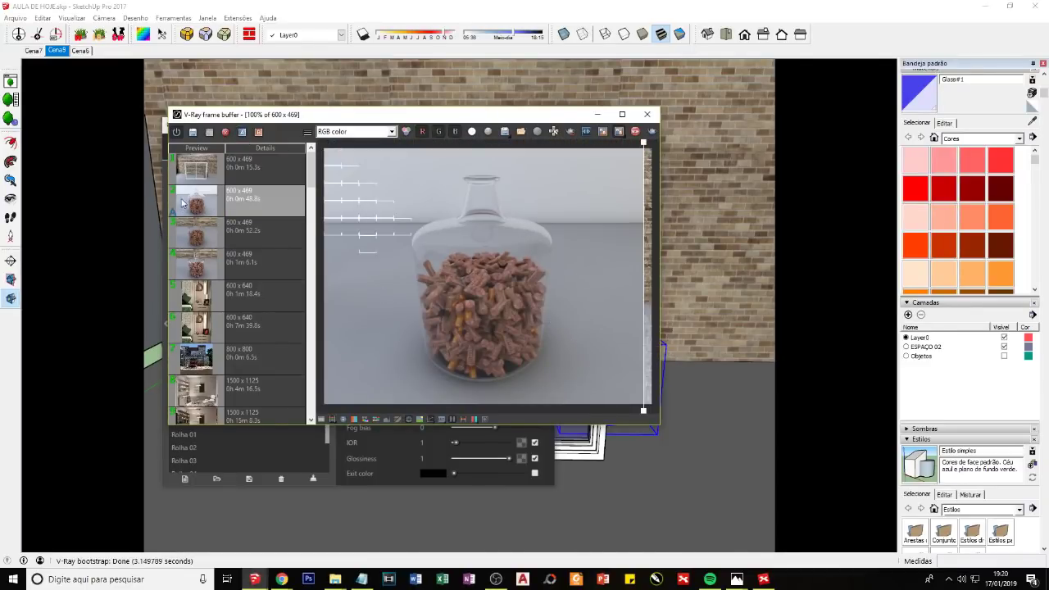
click(221, 233)
click(219, 262)
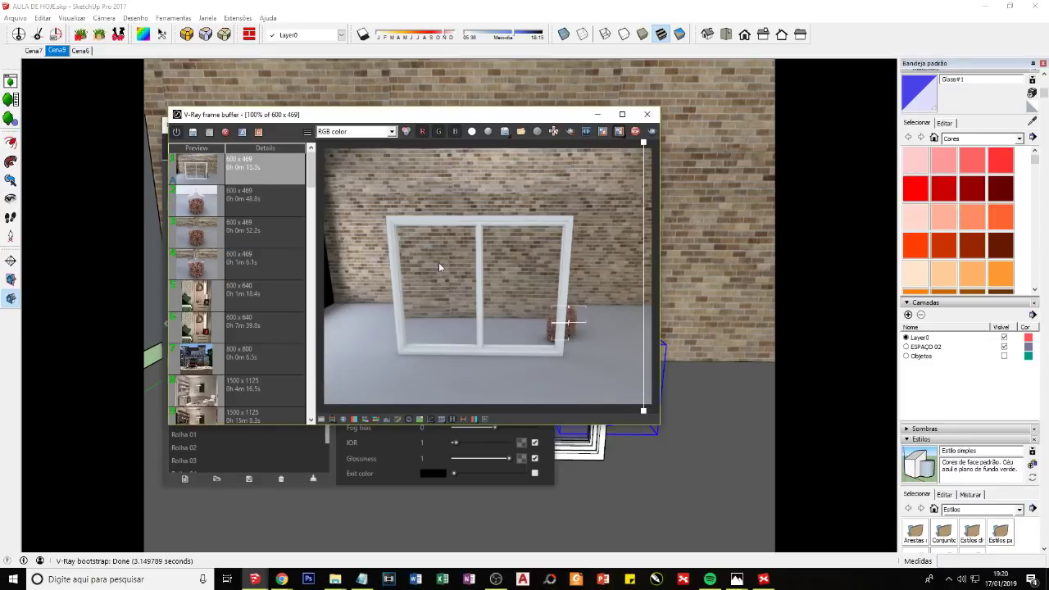
scroll(418, 249, up, 2)
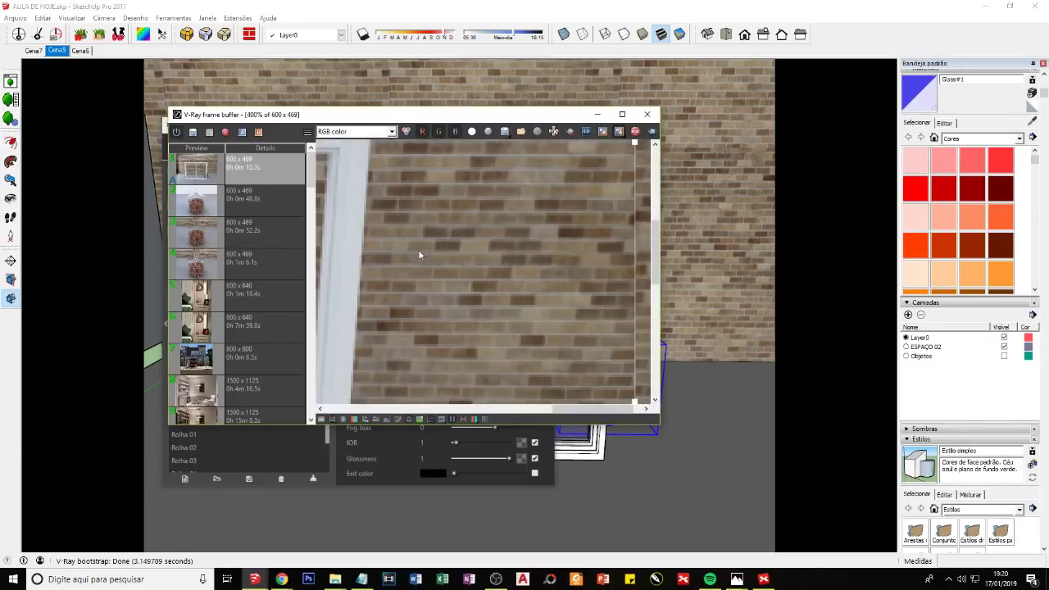
scroll(418, 249, down, 1)
Step: Zoom and pan the new render to inspect the mullion and right frame
drag(373, 115, 601, 206)
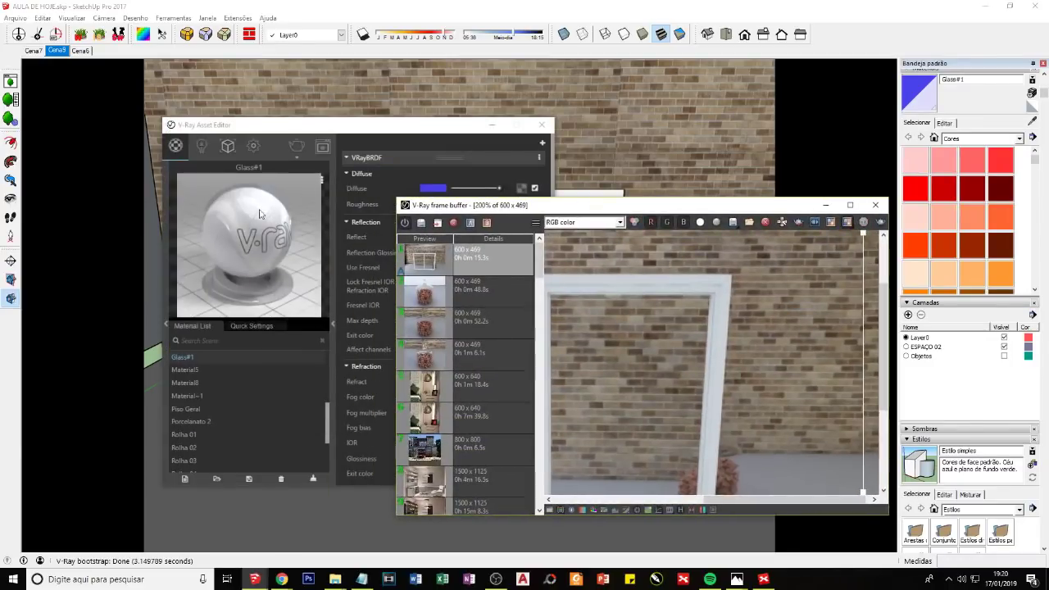
scroll(629, 353, down, 1)
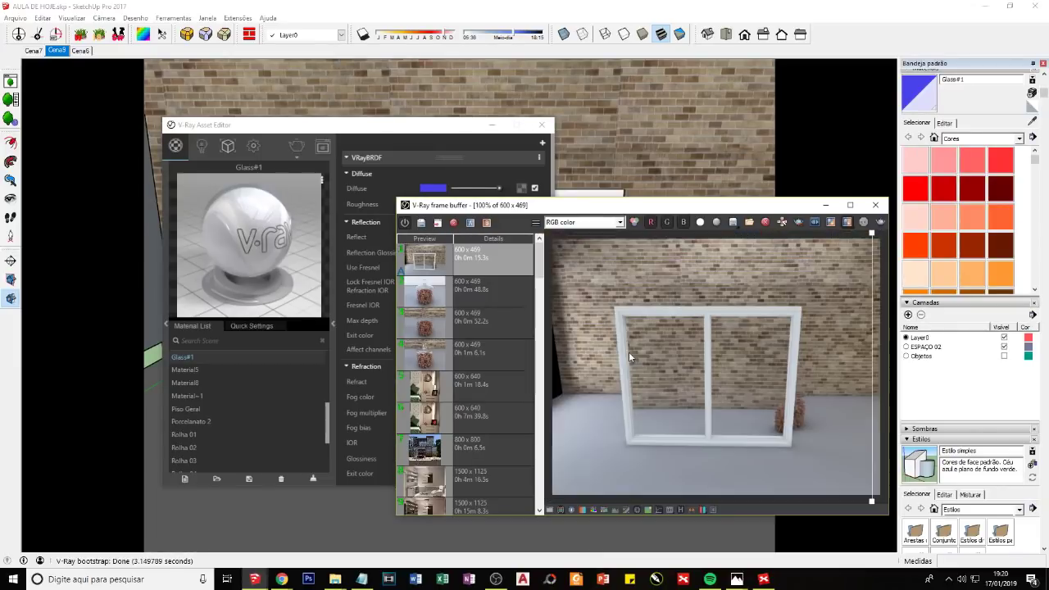
scroll(668, 368, up, 1)
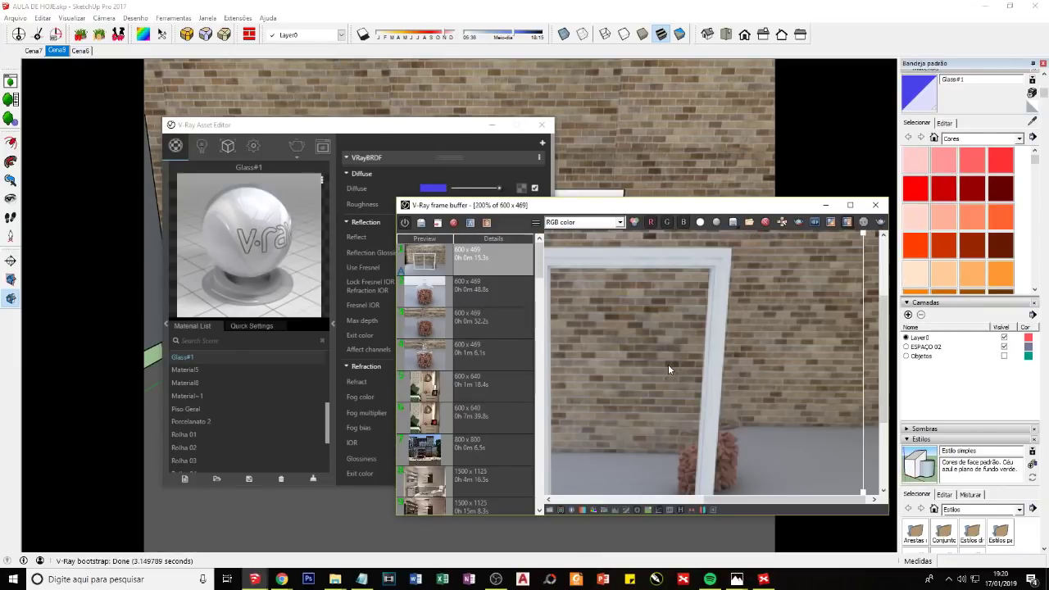
drag(739, 495, 678, 328)
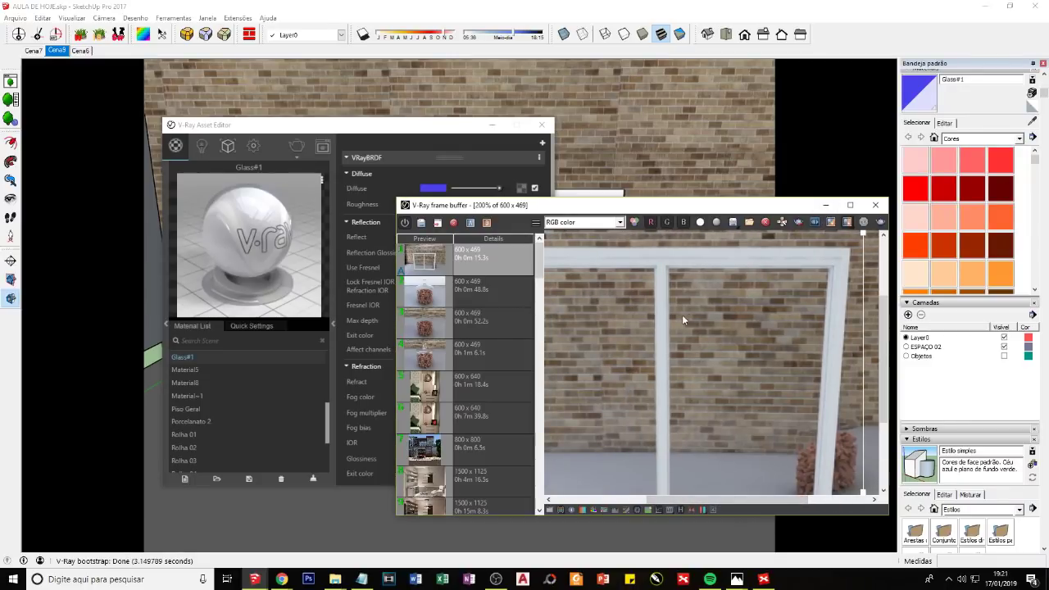
double_click(680, 316)
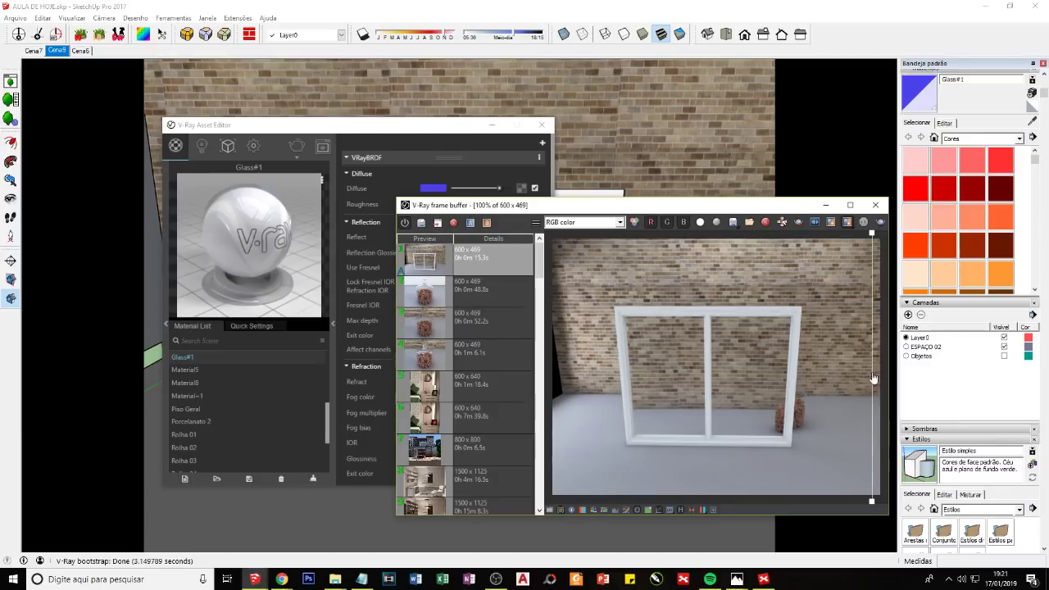
Step: Compare the new render against an earlier one using the full-screen split divider
mouse_move(873, 378)
mouse_down()
mouse_move(609, 405)
mouse_move(740, 405)
mouse_up()
click(850, 205)
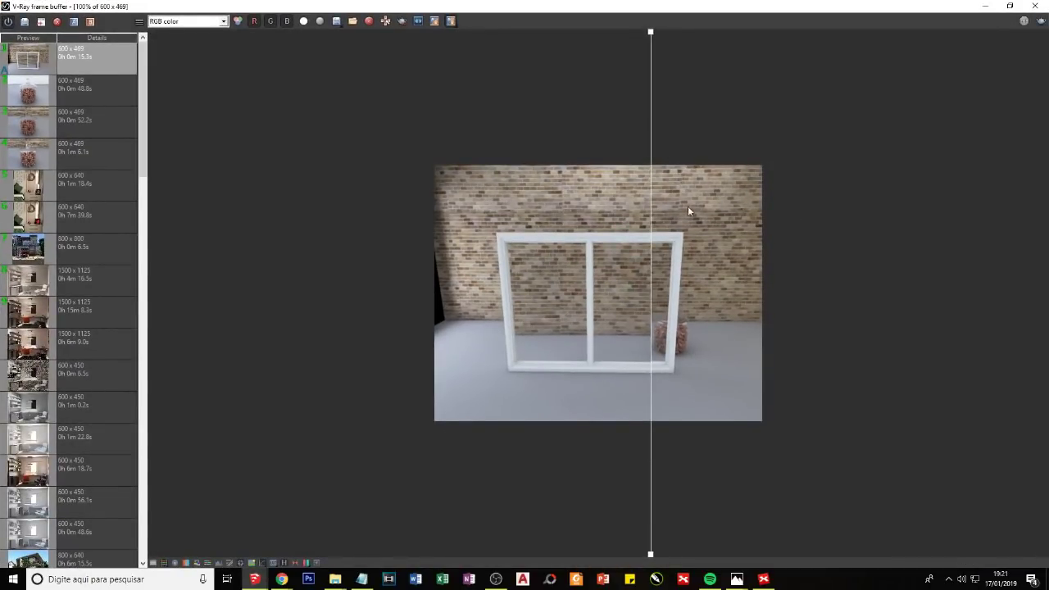
drag(651, 214, 596, 213)
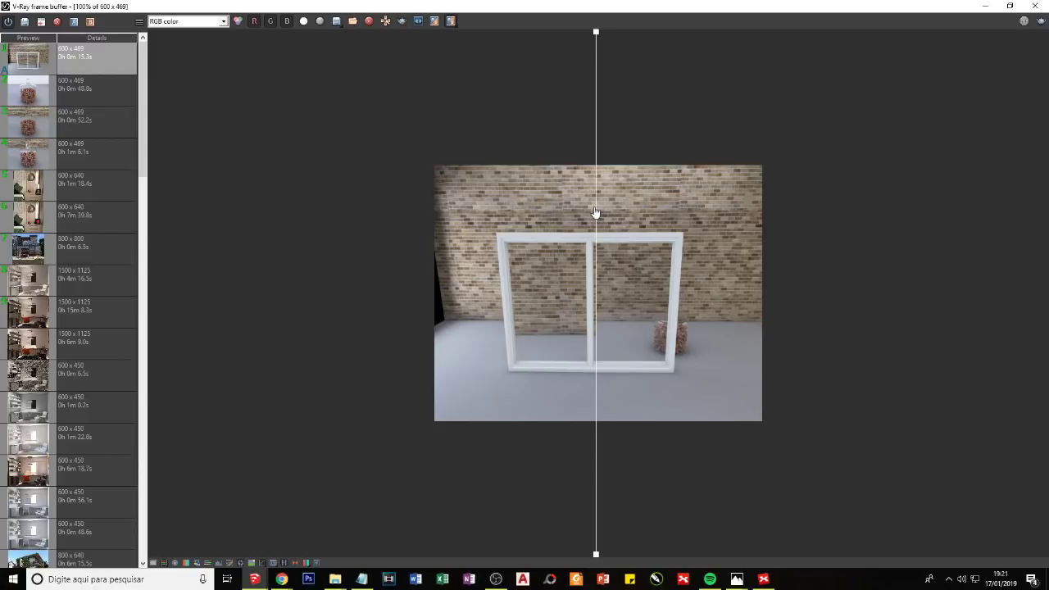
drag(597, 212, 695, 351)
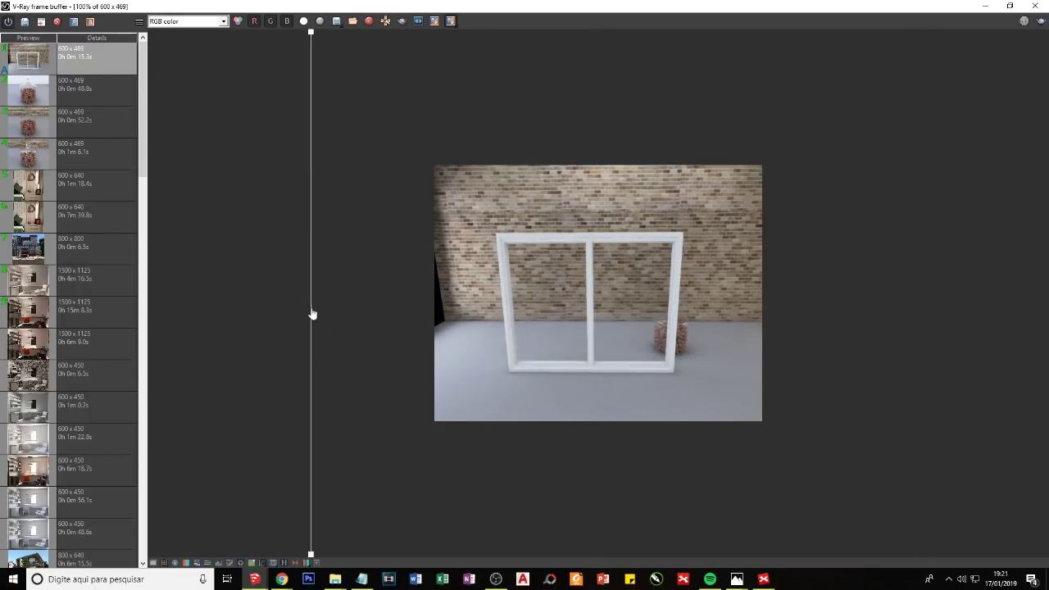
Step: In the XMind glass notes, review 'O material de vidro não funcionou?' topics A and B
click(763, 579)
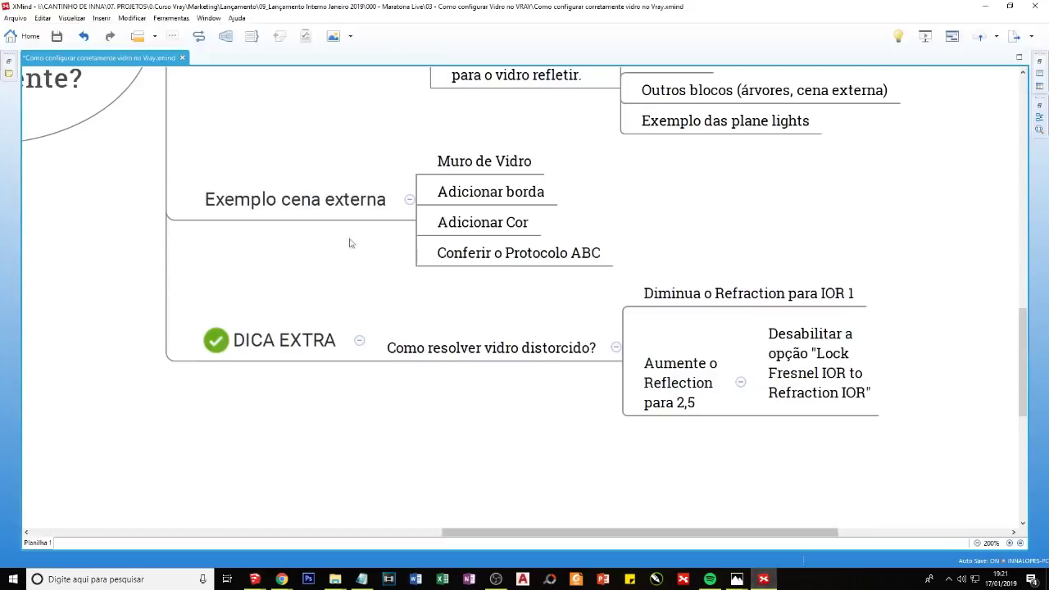
scroll(348, 240, up, 3)
click(281, 252)
scroll(276, 312, up, 2)
scroll(278, 315, up, 2)
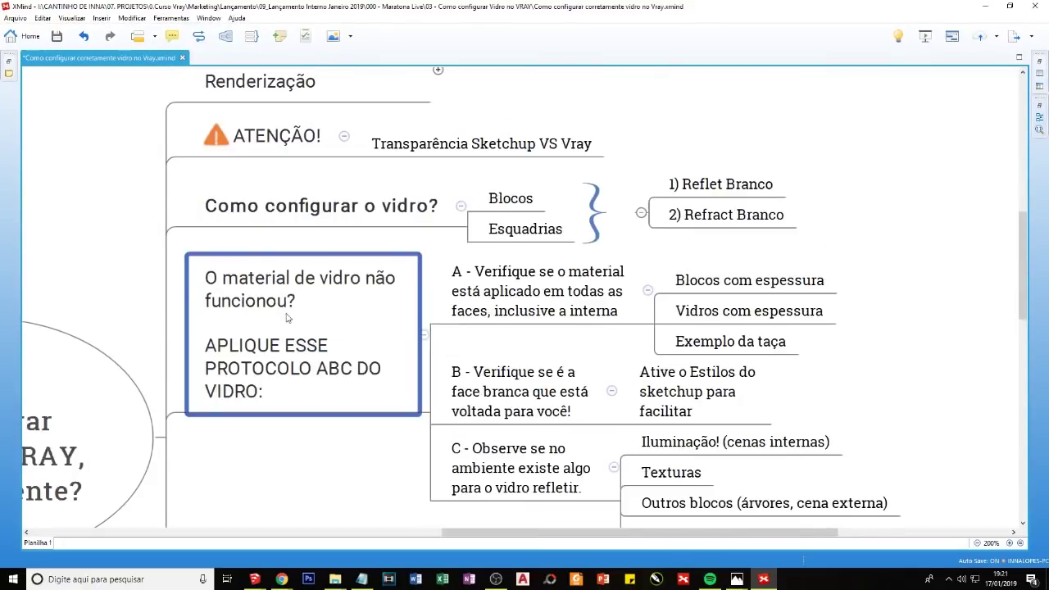
scroll(284, 326, down, 2)
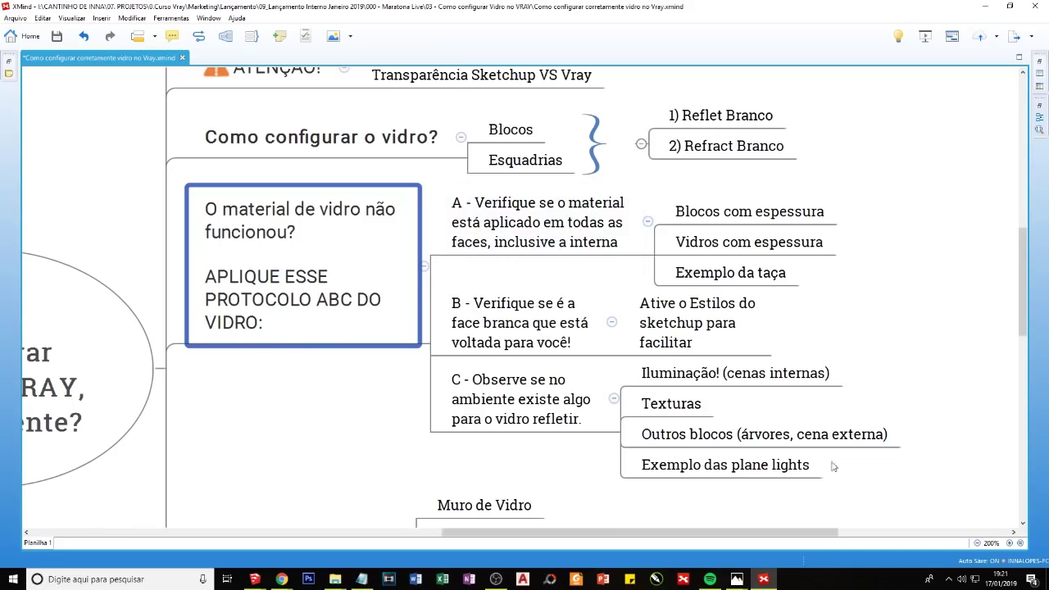
click(555, 316)
click(488, 245)
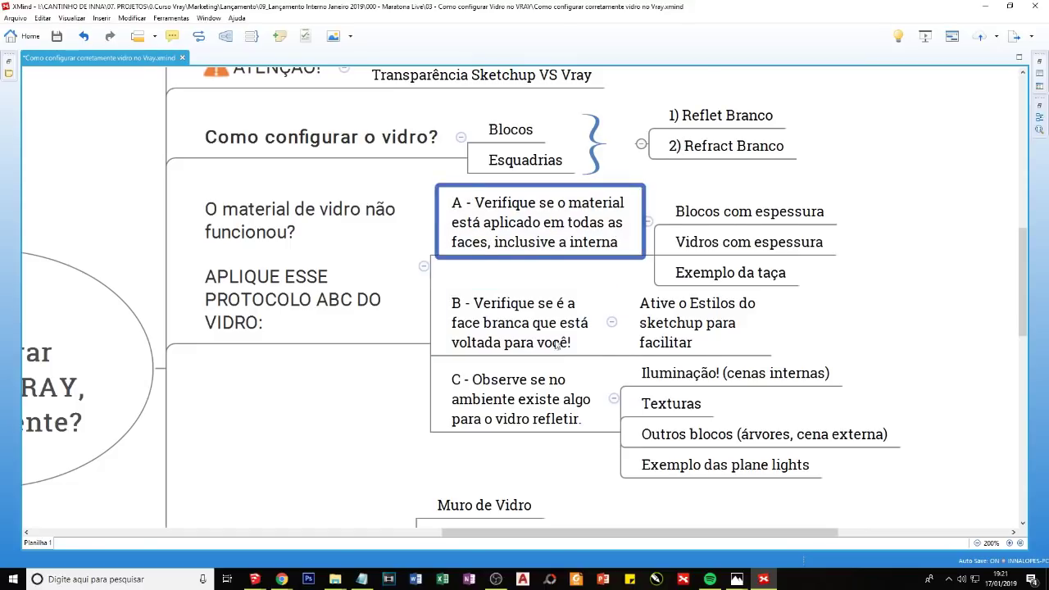
Step: Read 'Como resolver vidro distorcido?' and its 'Diminua o Refraction para IOR 1' tip
scroll(559, 346, down, 1)
scroll(492, 357, down, 1)
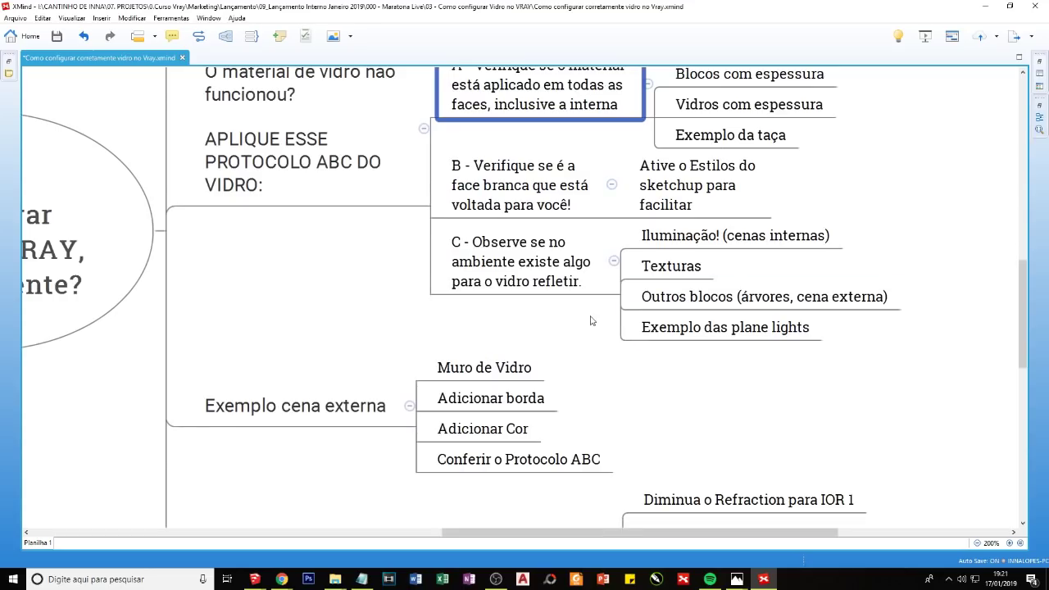
scroll(574, 344, down, 2)
scroll(491, 373, down, 1)
click(448, 357)
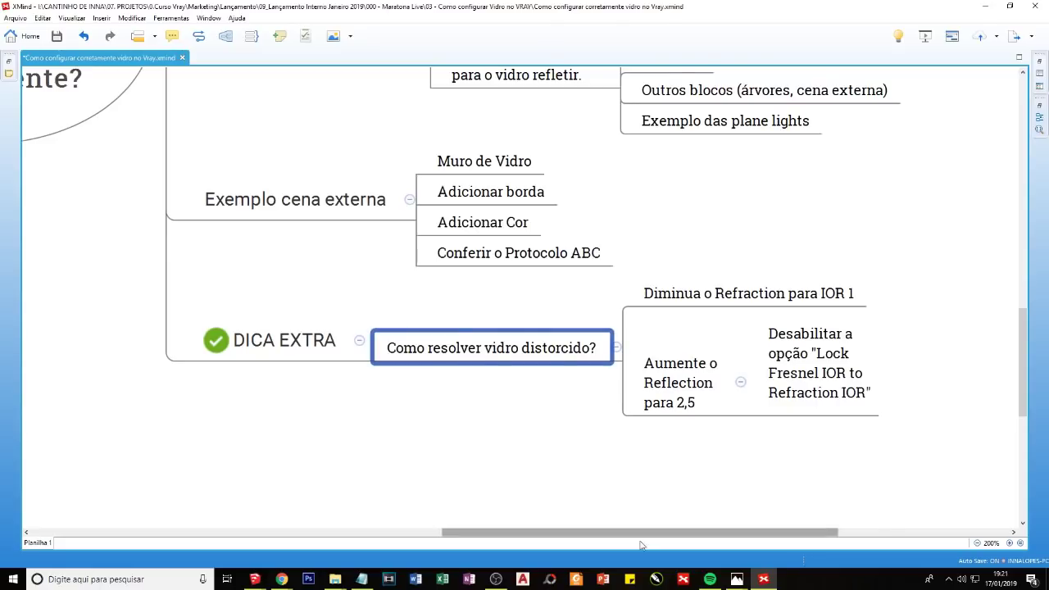
scroll(642, 539, right, 2)
scroll(642, 539, right, 1)
click(554, 302)
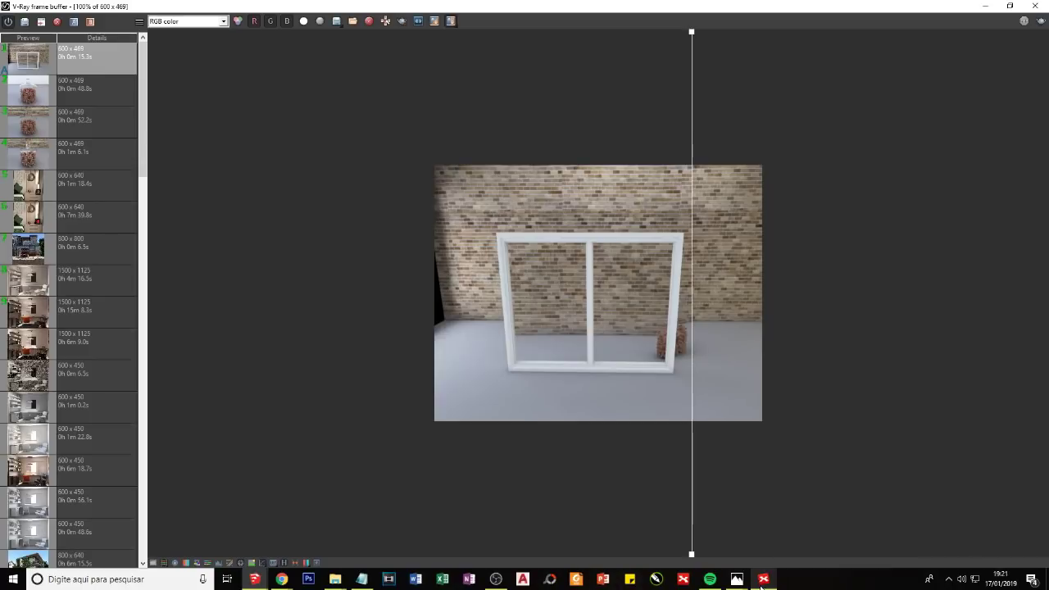
scroll(401, 400, down, 1)
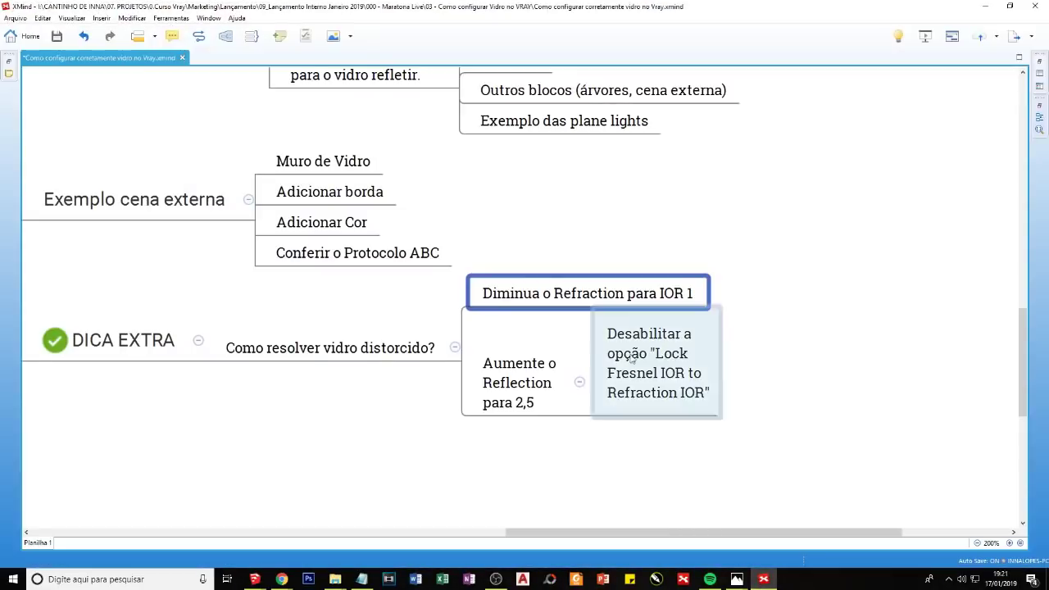
Step: Following the 'Aumente o Reflection para 2,5' tip, enter a Glass#1 Fresnel IOR of 2,5
click(535, 403)
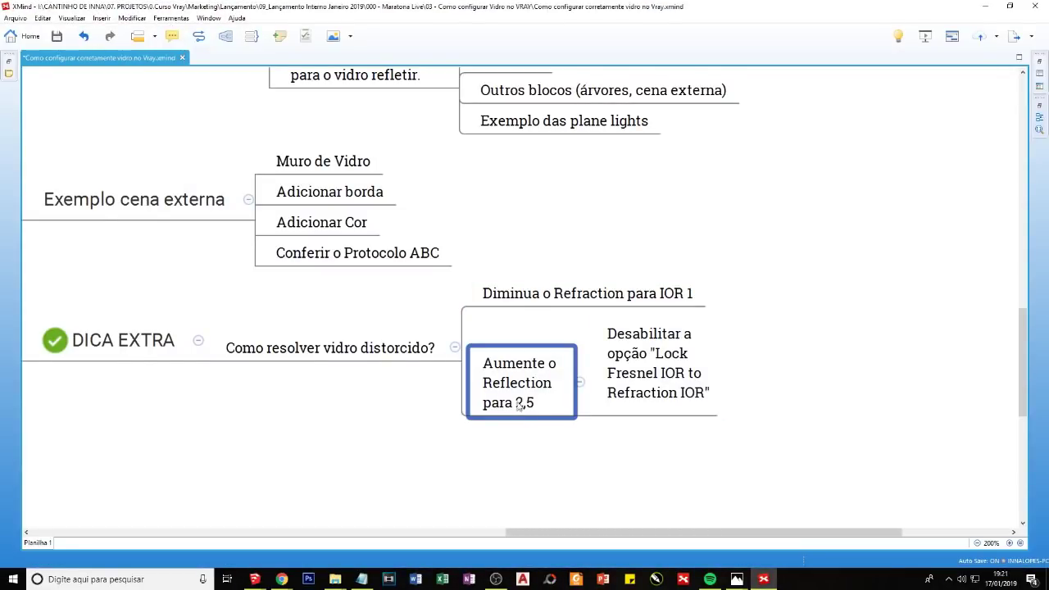
click(763, 579)
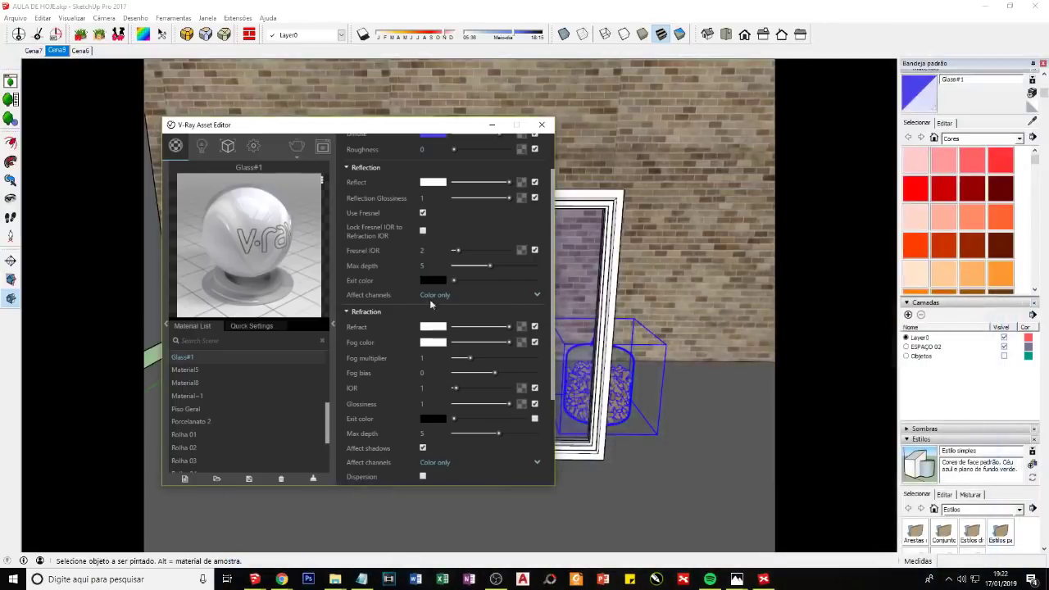
text(,5)
key(Return)
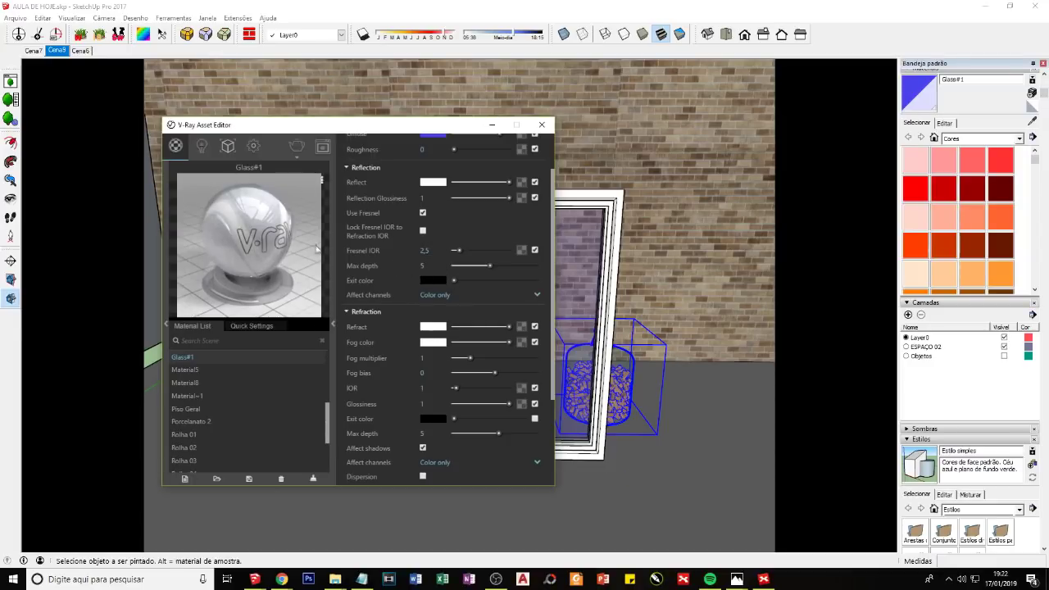
Step: Try Fresnel IOR values 5, 41 and 1, then settle back on 2,5
double_click(422, 250)
text(5)
key(Return)
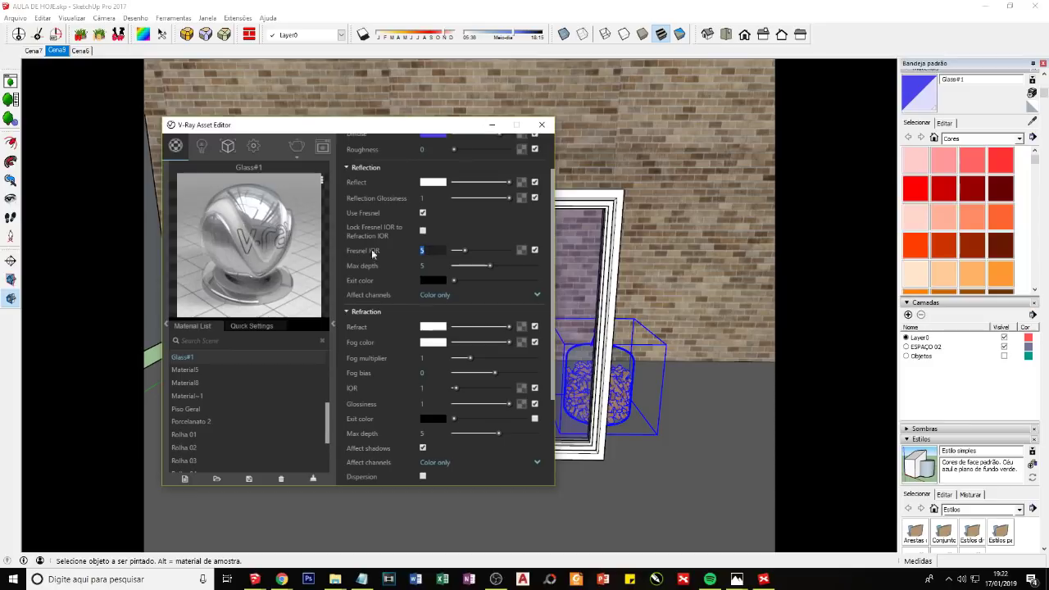
text(41)
key(Return)
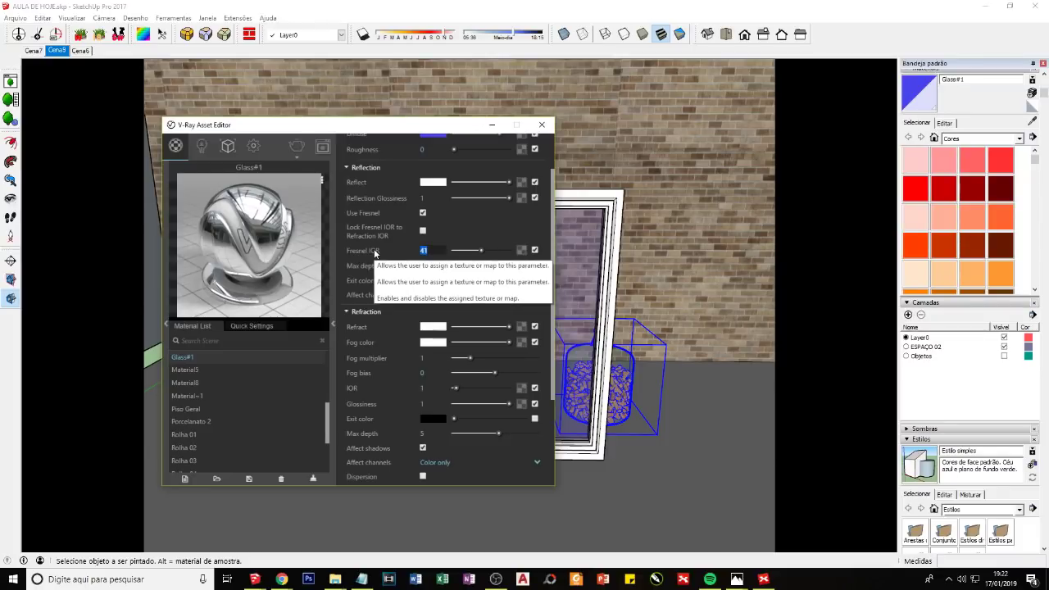
text(1)
key(Return)
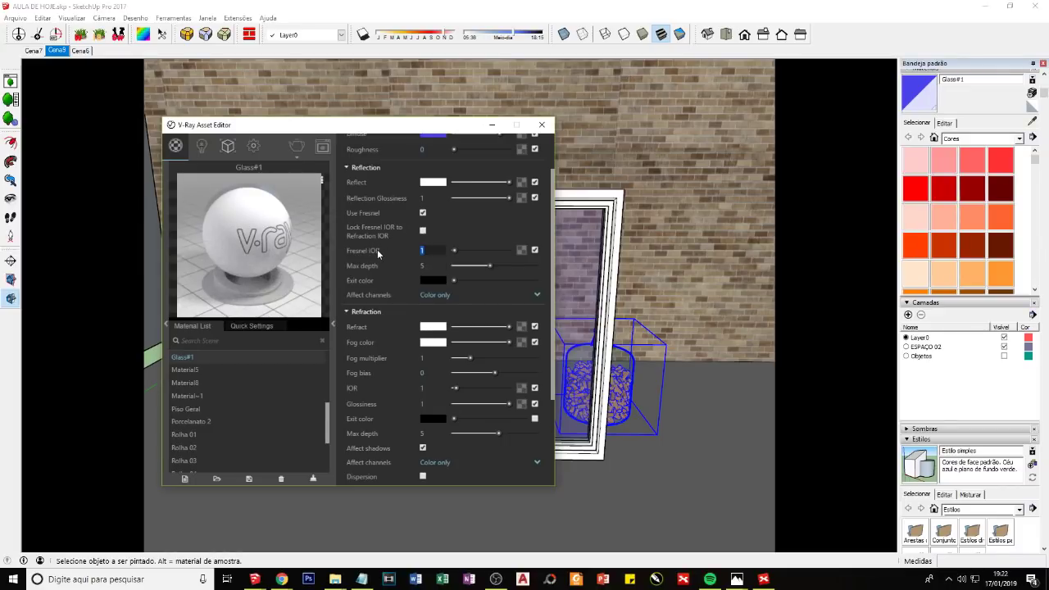
text(2,5)
key(Return)
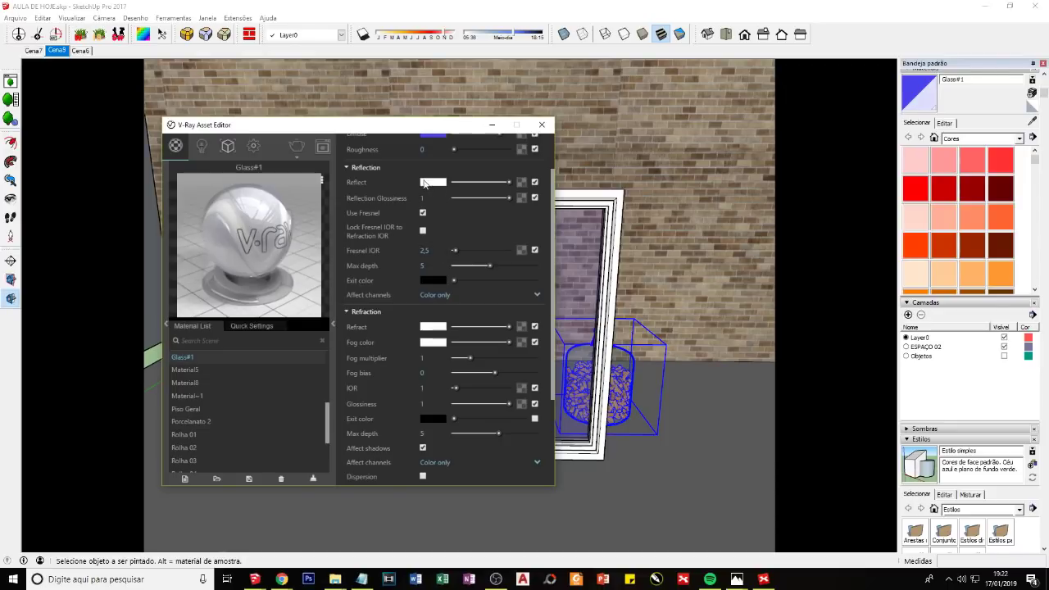
Step: Test a black reflection colour at IOR 50, then restore white reflection and Fresnel IOR 2,5
drag(499, 185, 453, 182)
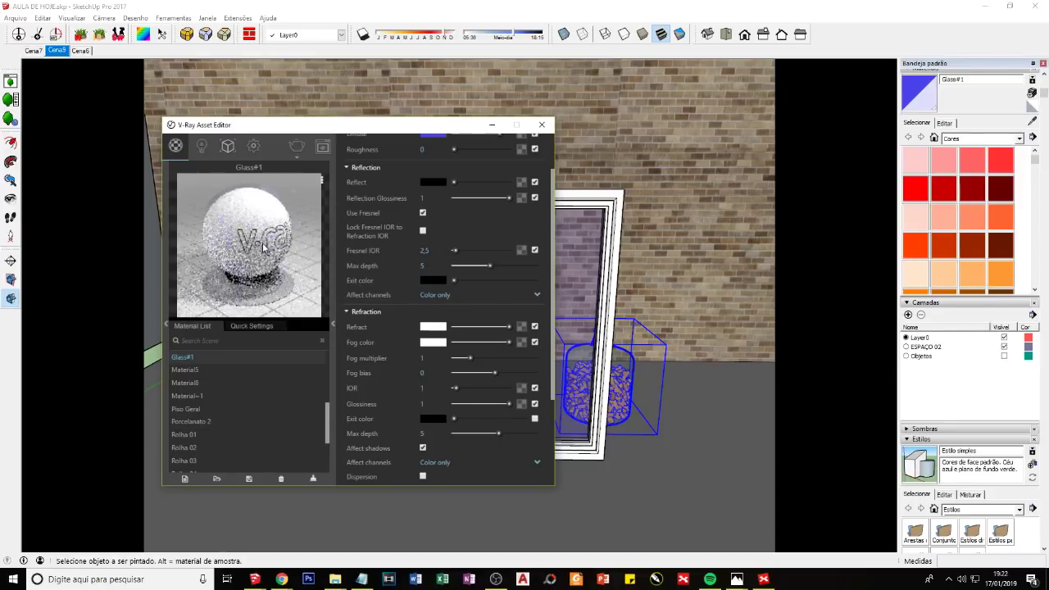
click(352, 250)
text(50)
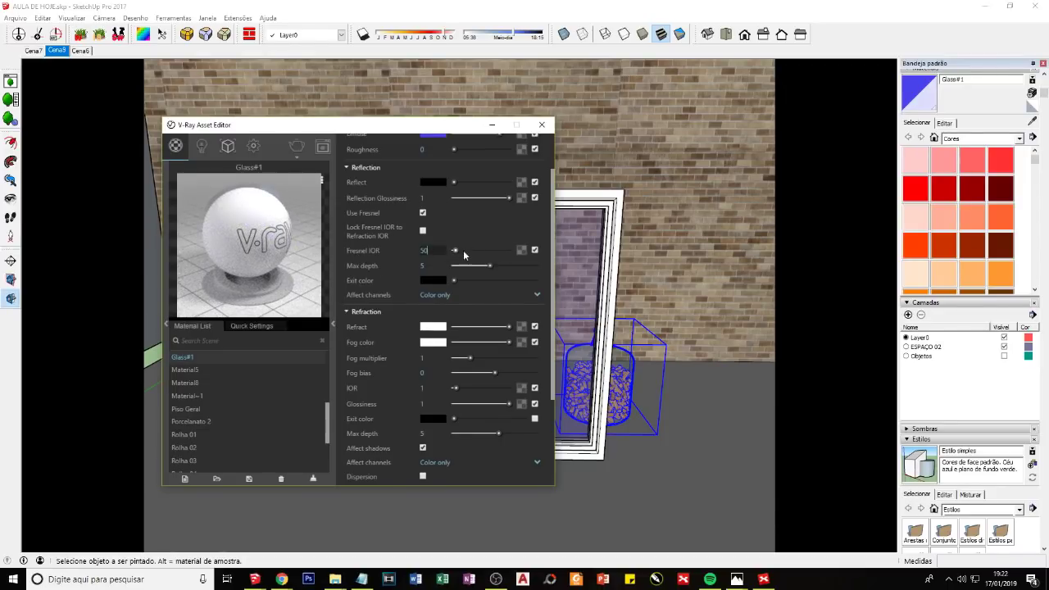
key(Return)
drag(452, 187, 510, 184)
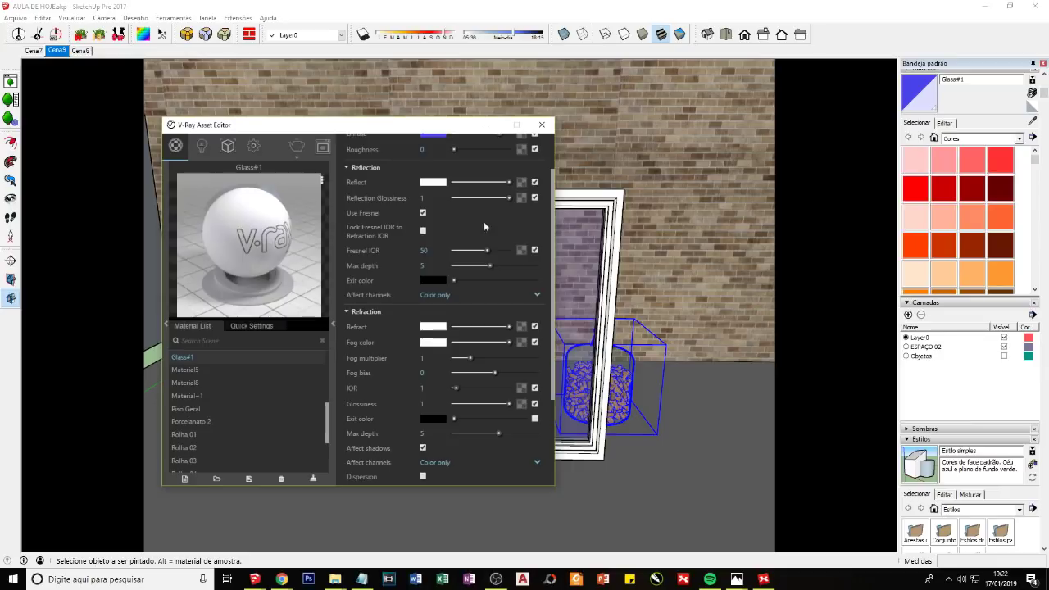
click(426, 251)
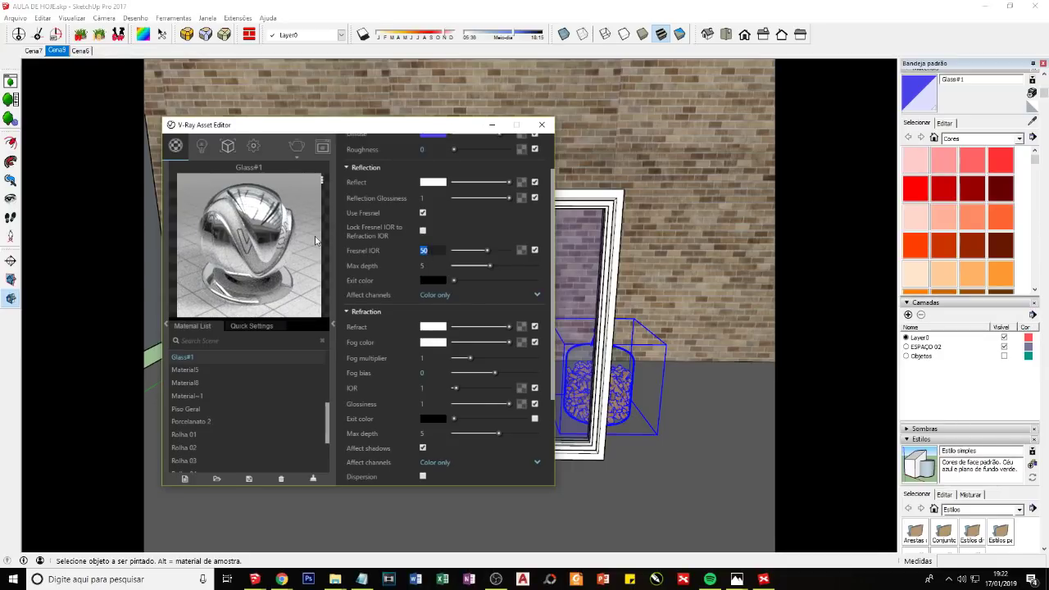
text(2,5)
key(Return)
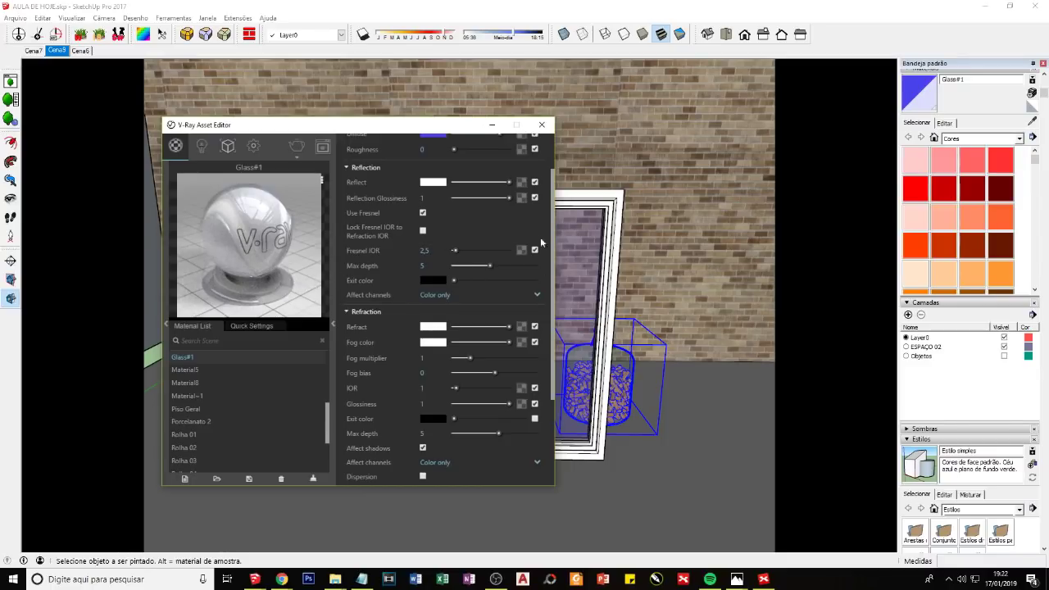
Step: After checking the Fresnel lock tip, leave Glass#1's 2,5 Fresnel IOR unlocked and close the Asset Editor
click(765, 580)
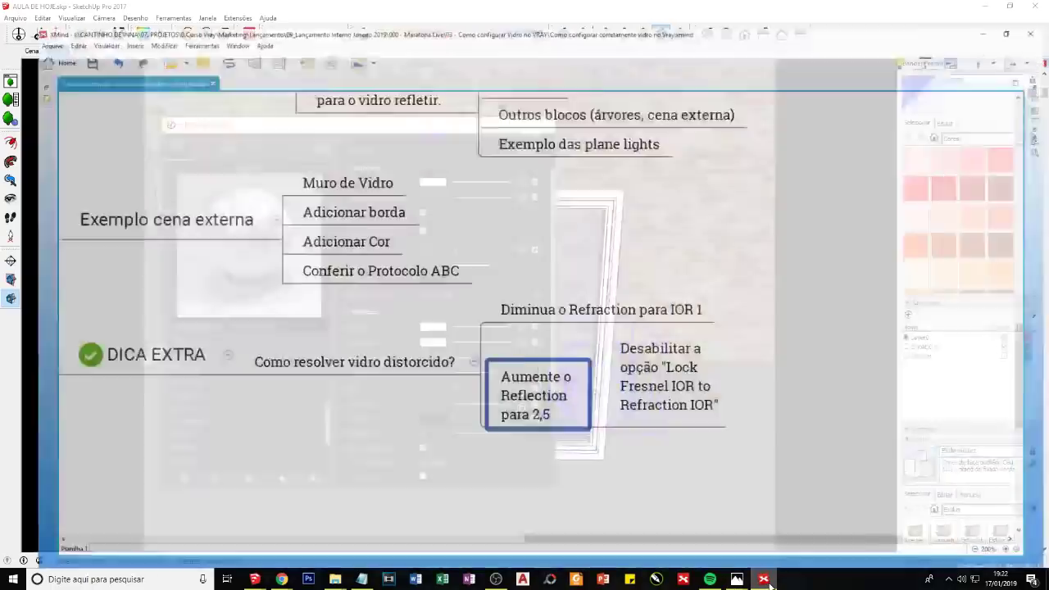
click(636, 358)
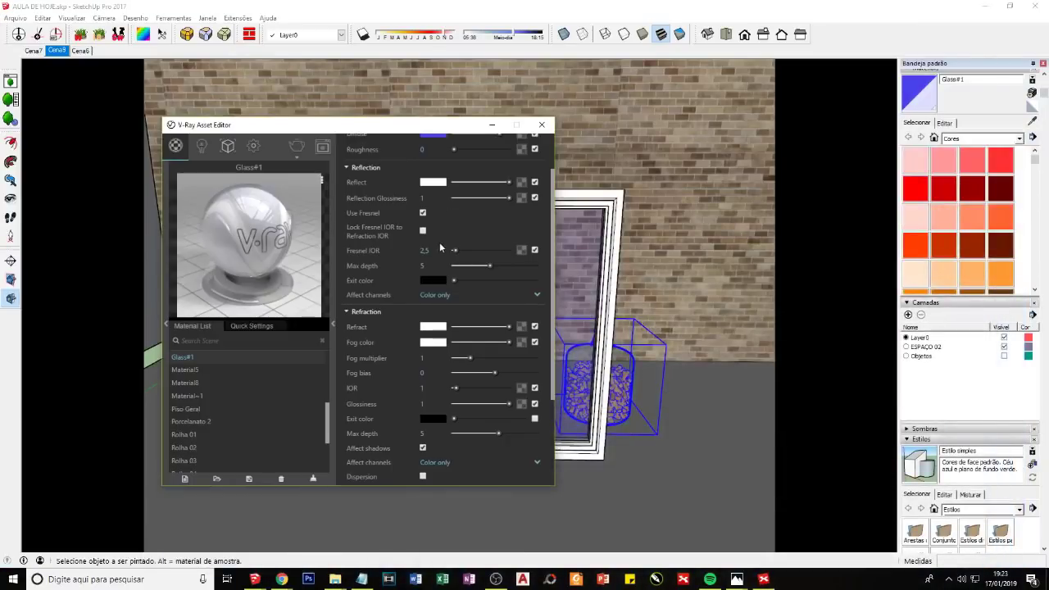
click(423, 232)
click(425, 250)
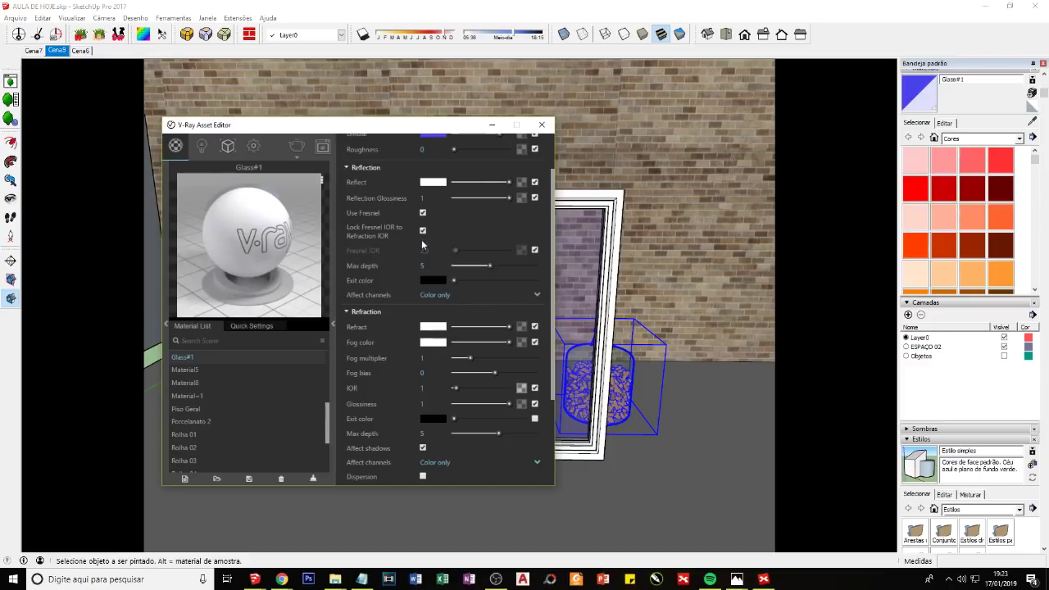
click(423, 231)
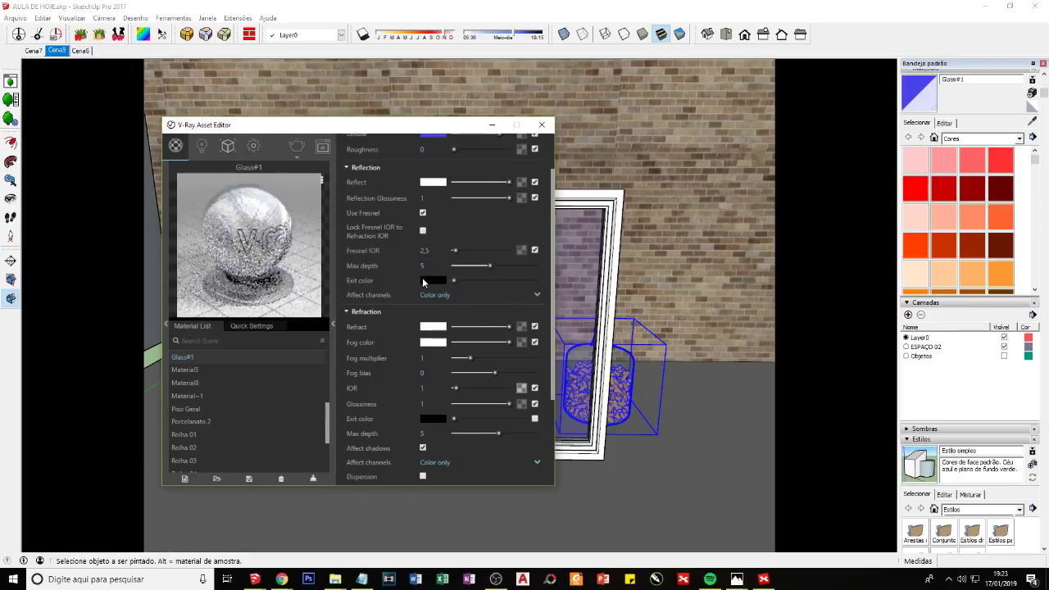
click(491, 125)
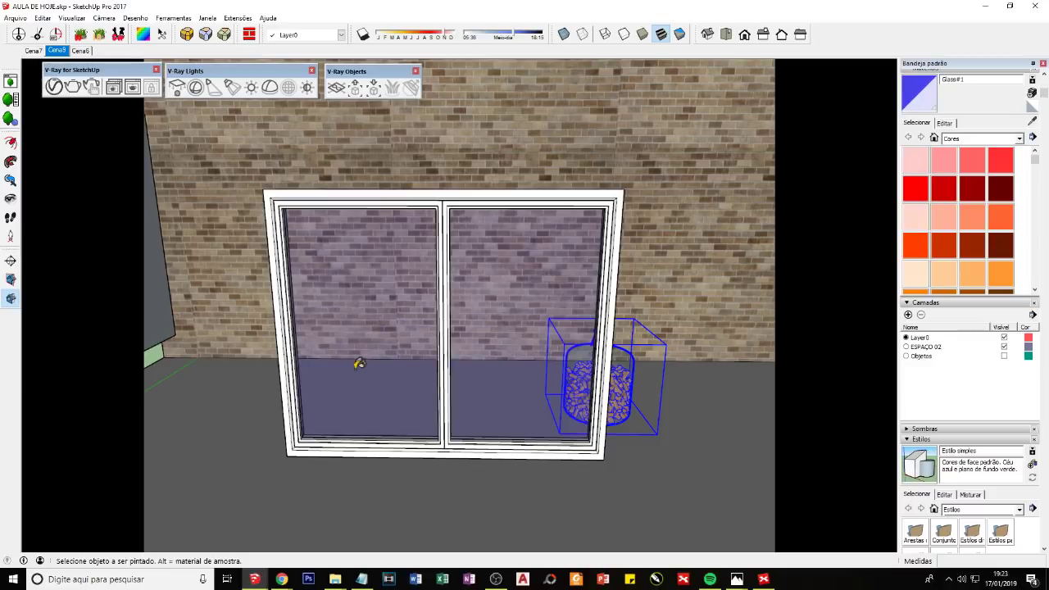
Step: Review XMind's 'Exemplo cena externa' branch, then bring up AULA DE HOJE EXTERNA.skp in SketchUp
key(alt+Tab)
scroll(379, 386, up, 3)
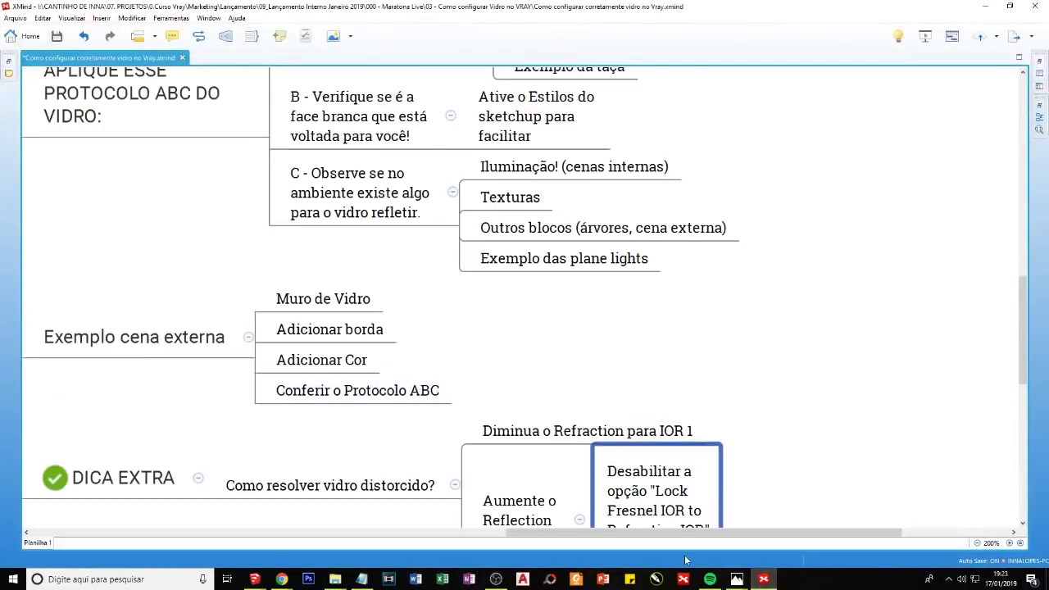
mouse_move(667, 532)
mouse_down()
mouse_move(486, 532)
mouse_move(596, 529)
mouse_up()
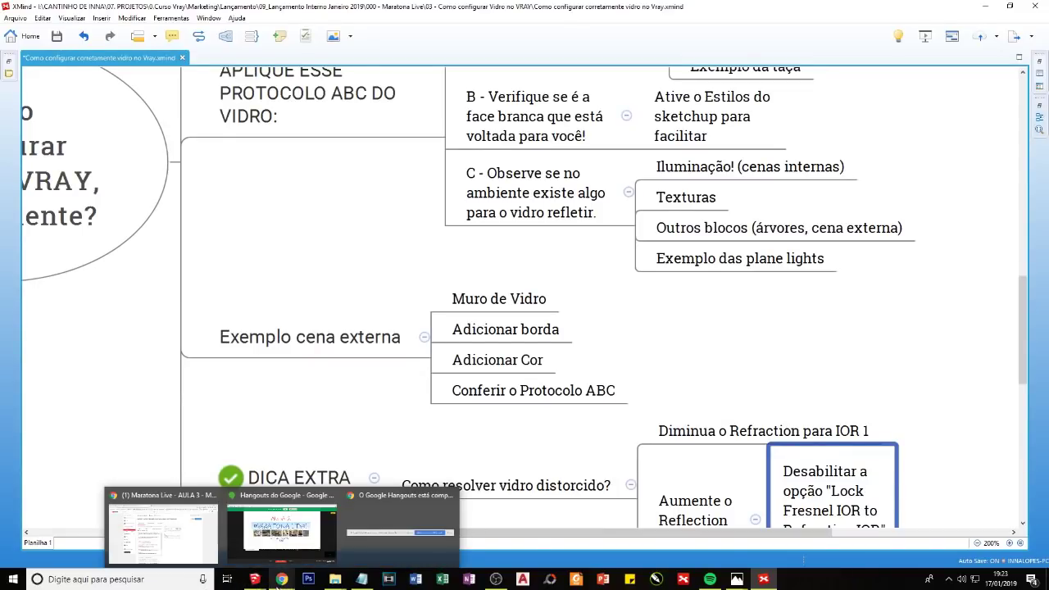
mouse_move(254, 578)
click(151, 536)
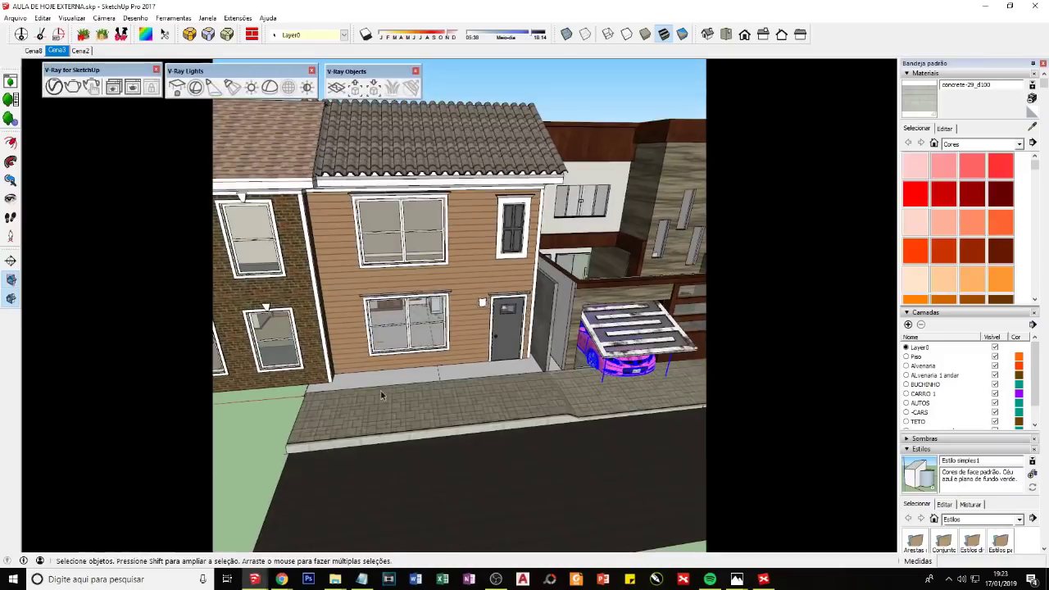
Step: Draw a small rectangle on the sidewalk and push/pull it up into a post
scroll(381, 396, up, 2)
scroll(368, 434, up, 2)
scroll(352, 389, up, 2)
key(r)
scroll(339, 379, up, 2)
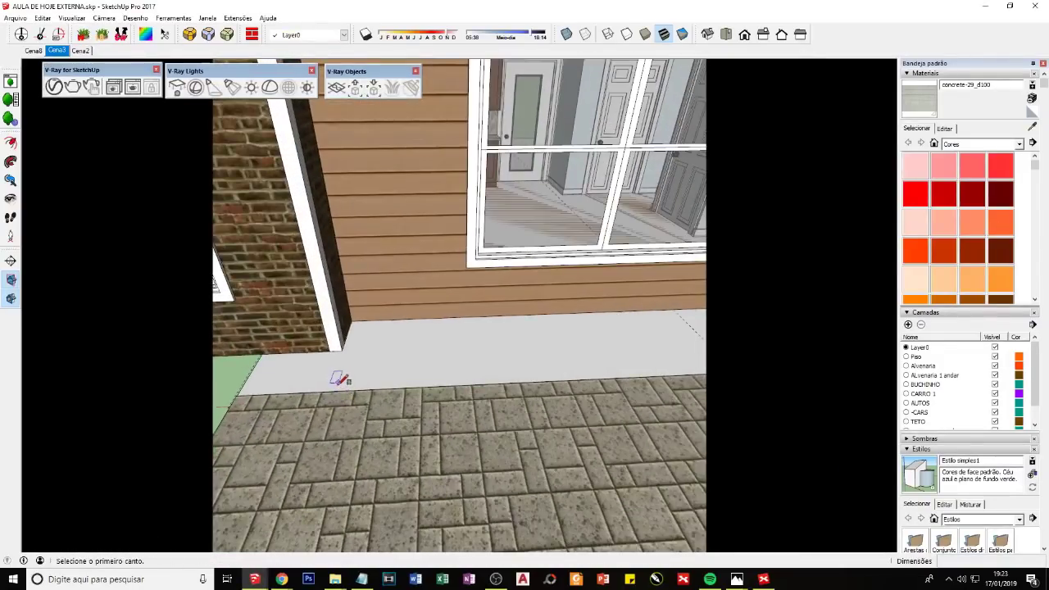
click(343, 362)
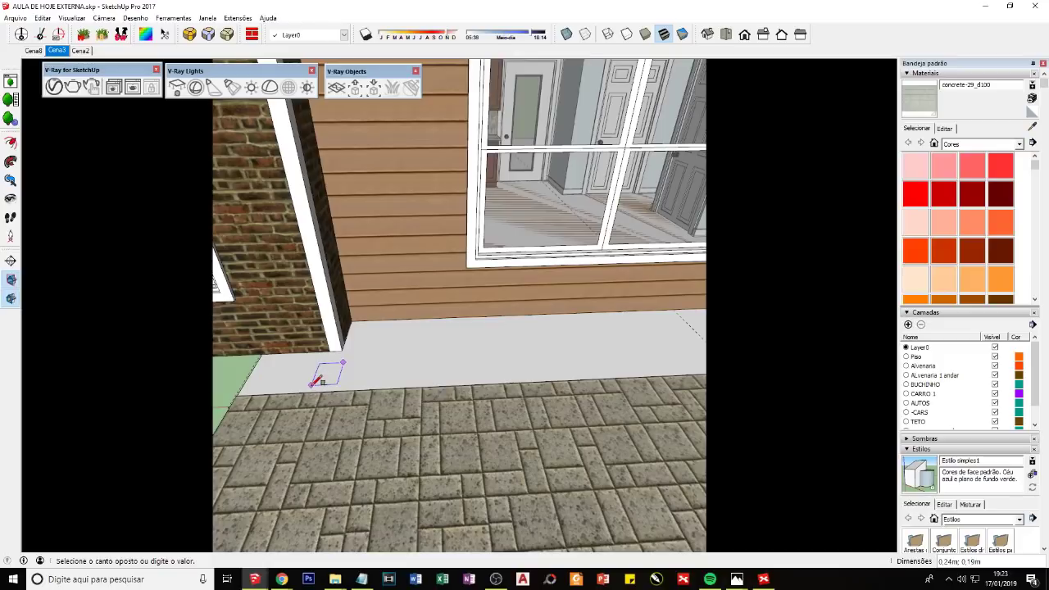
click(312, 385)
key(space)
key(p)
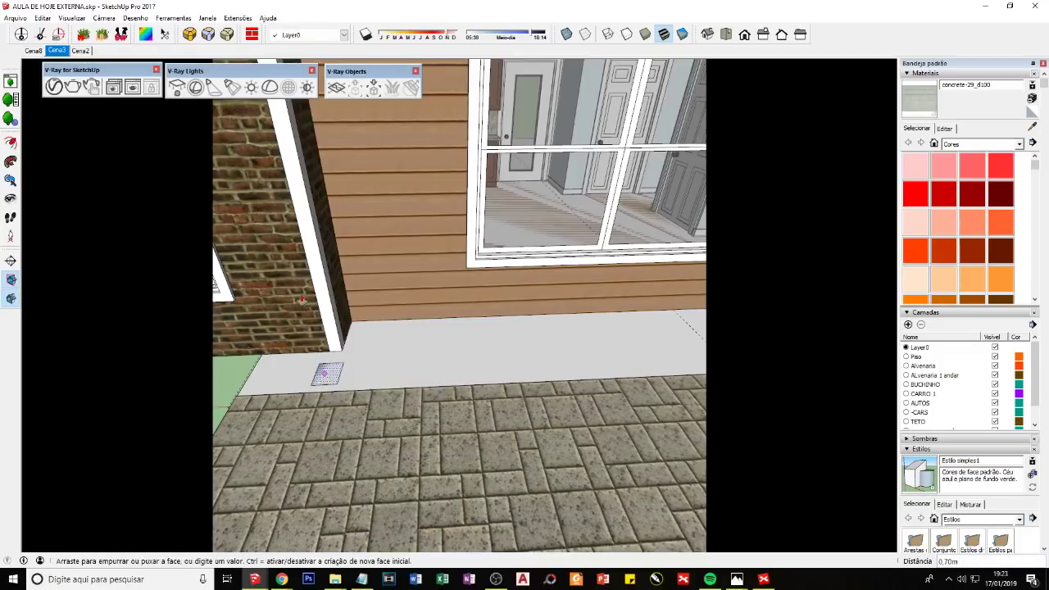
click(293, 269)
key(space)
Step: Group the post and Ctrl-Move a copy of it beside the door
mouse_move(293, 269)
middle_down()
mouse_move(378, 459)
mouse_move(315, 375)
mouse_move(331, 437)
middle_up()
triple_click(328, 360)
right_click(321, 340)
click(351, 433)
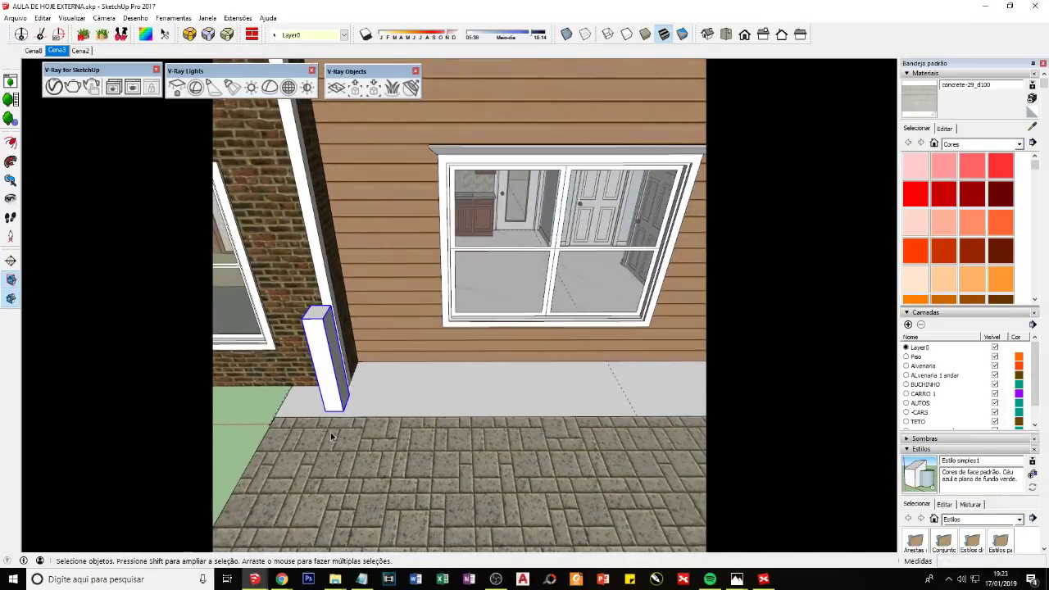
key(m)
click(340, 410)
key(ctrl)
middle_drag(422, 360, 568, 396)
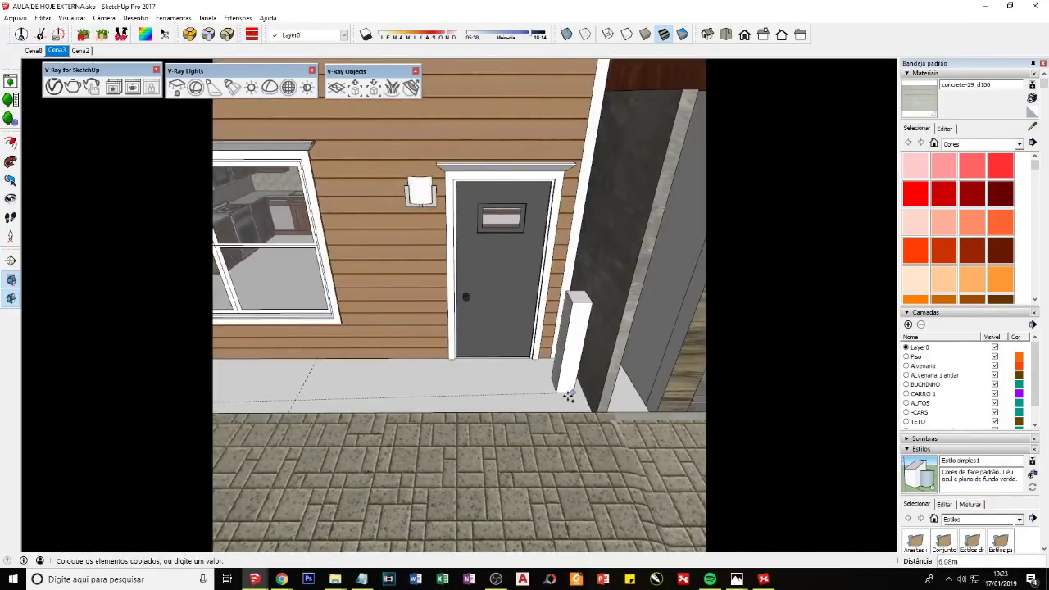
click(562, 402)
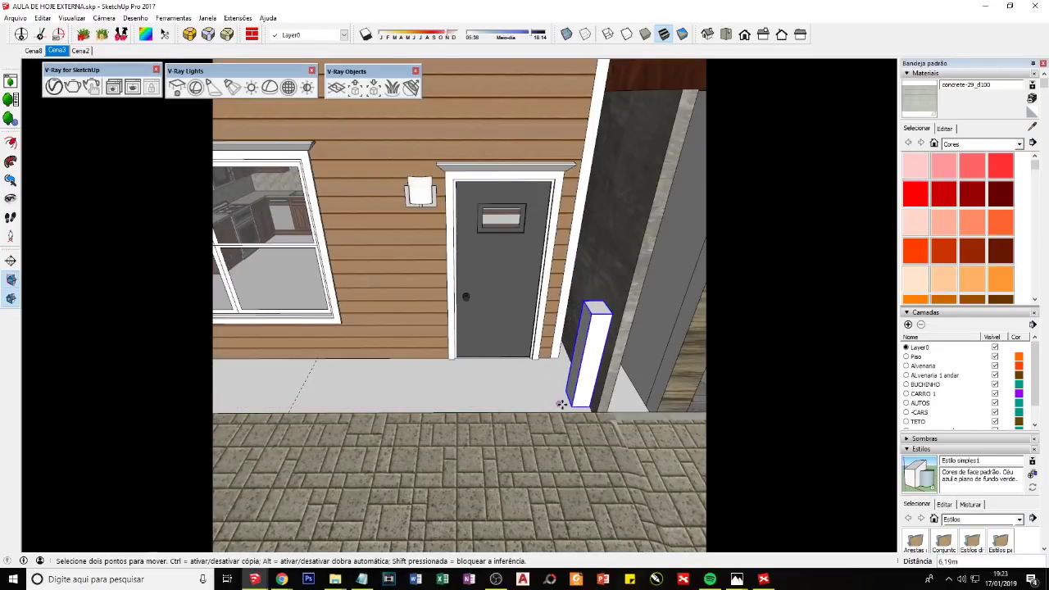
Step: Draw the wall rectangle on the sidewalk between the two posts
middle_drag(440, 402, 325, 361)
key(r)
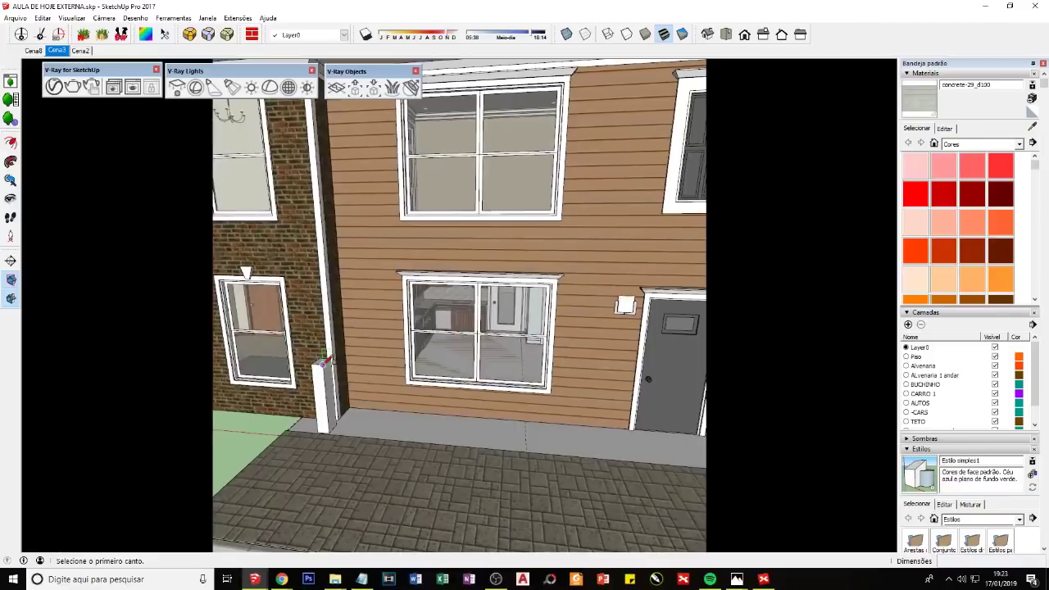
click(326, 360)
middle_drag(503, 457, 693, 463)
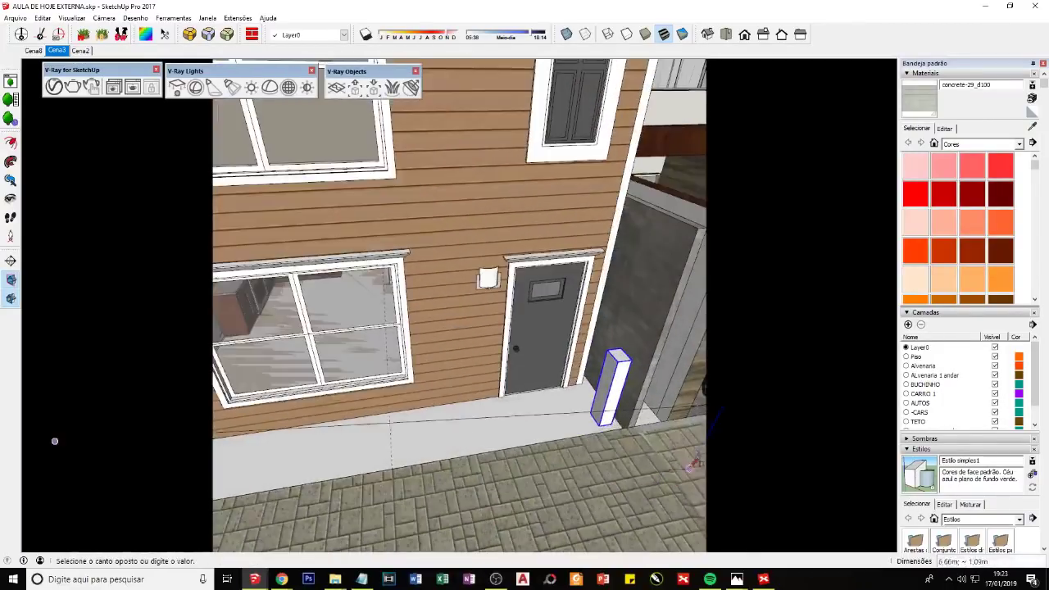
scroll(606, 422, up, 2)
scroll(606, 422, up, 2)
click(563, 417)
scroll(492, 418, down, 3)
key(space)
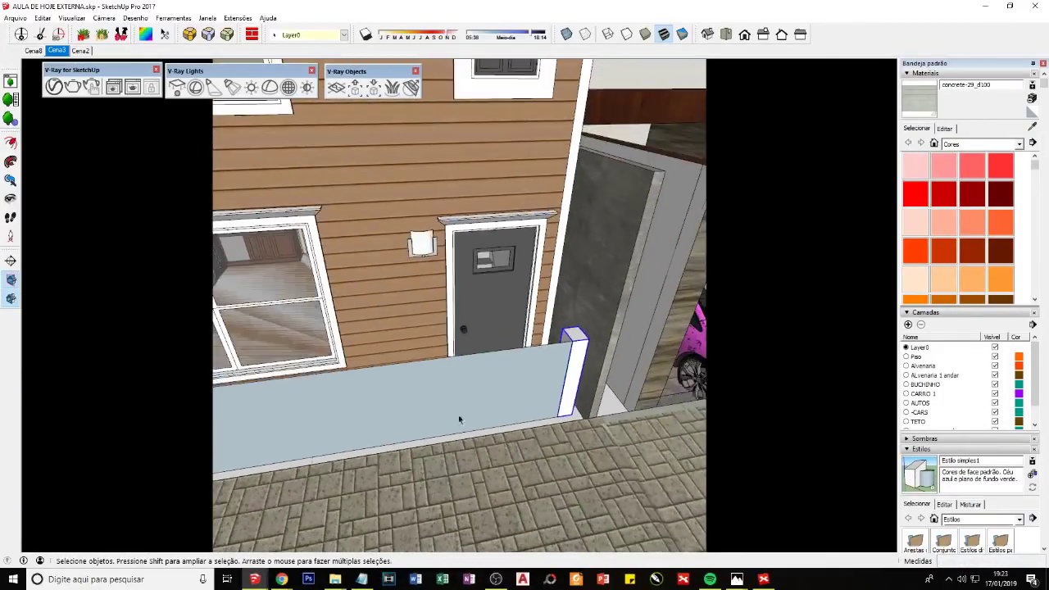
Step: Inspect the facade from several angles, select the wall face and start Push/Pull
mouse_move(459, 420)
middle_down()
mouse_move(484, 339)
mouse_move(450, 391)
middle_up()
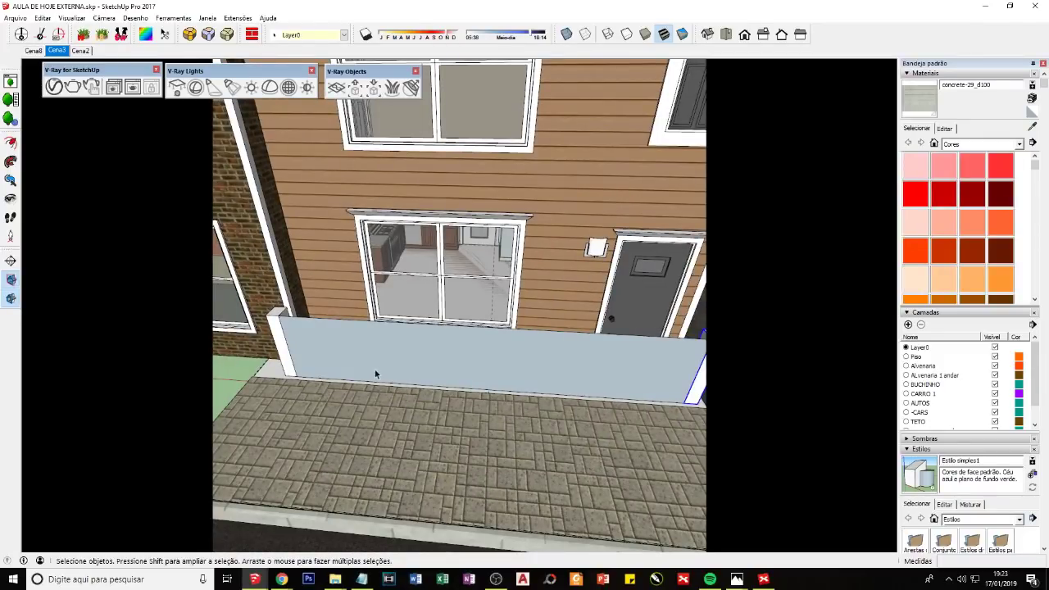
mouse_move(376, 374)
middle_down()
mouse_move(374, 347)
mouse_move(386, 354)
middle_up()
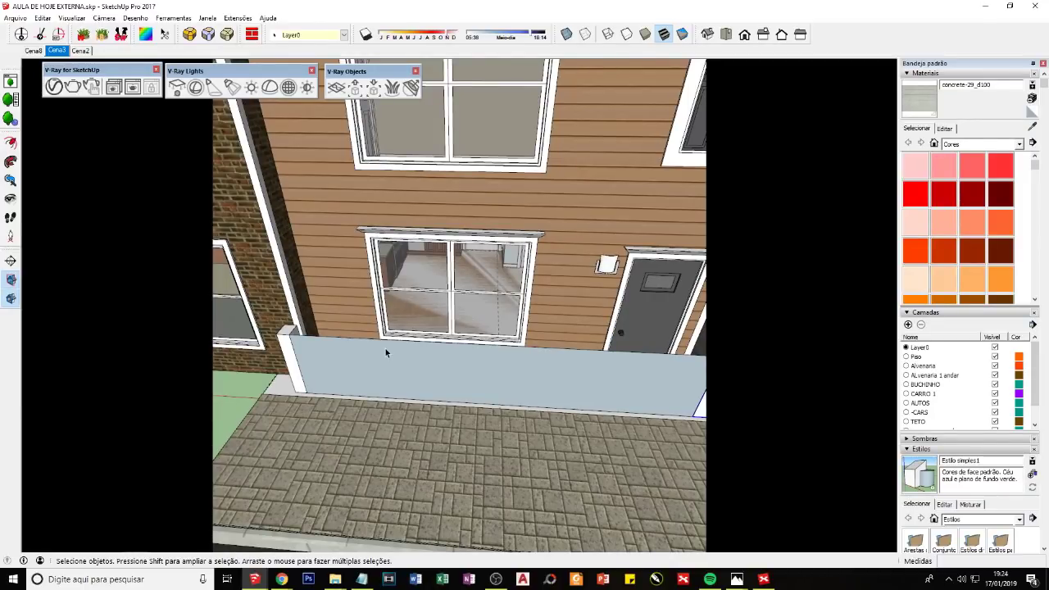
middle_drag(334, 391, 516, 402)
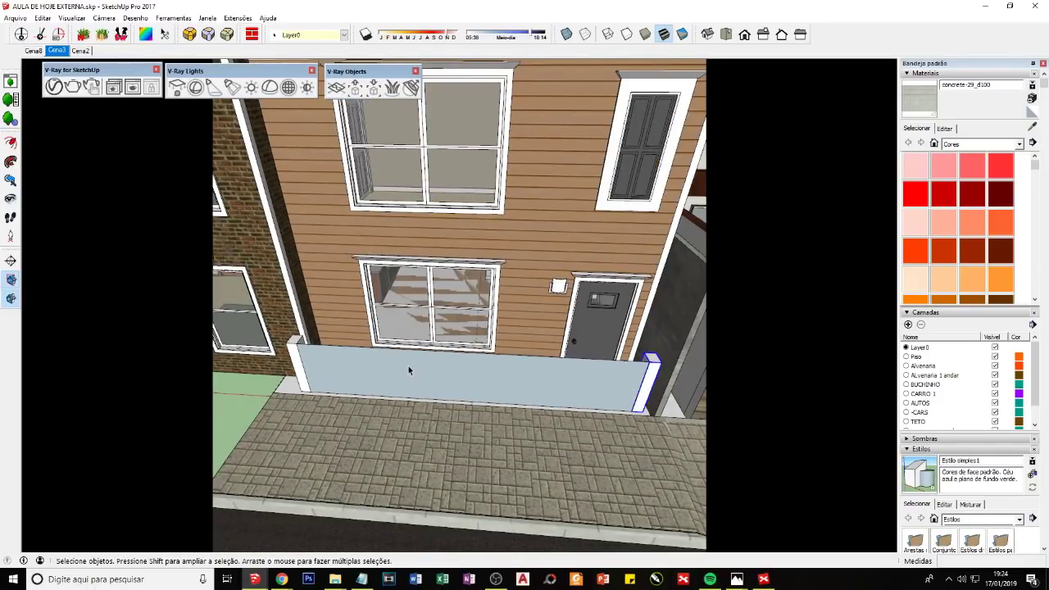
mouse_move(408, 366)
middle_down()
mouse_move(394, 365)
mouse_move(431, 422)
mouse_move(340, 373)
mouse_move(326, 410)
mouse_move(393, 375)
middle_up()
scroll(363, 377, up, 3)
scroll(389, 417, up, 3)
click(389, 417)
scroll(329, 395, up, 3)
key(p)
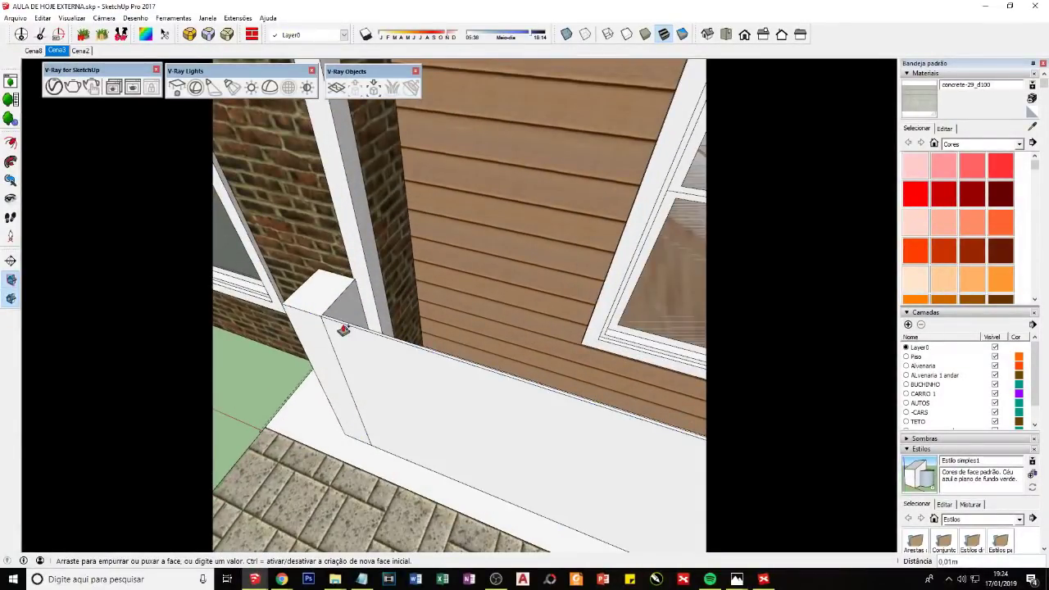
Step: Align the axes to the wall face and reverse the face's orientation
key(space)
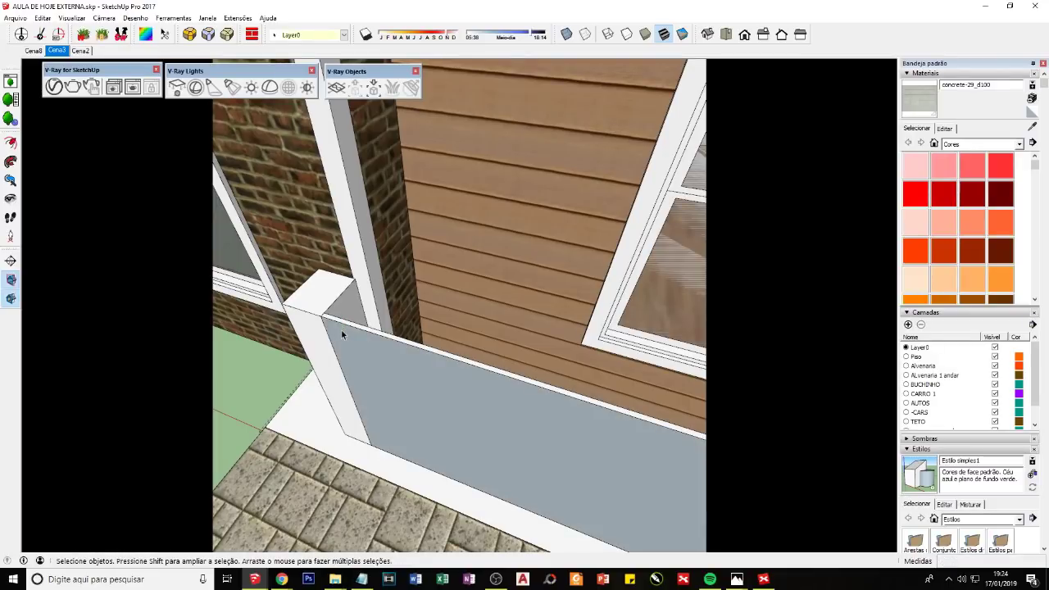
middle_drag(341, 329, 411, 394)
mouse_move(448, 385)
middle_down()
mouse_move(464, 383)
mouse_move(388, 368)
middle_up()
right_click(388, 369)
click(413, 457)
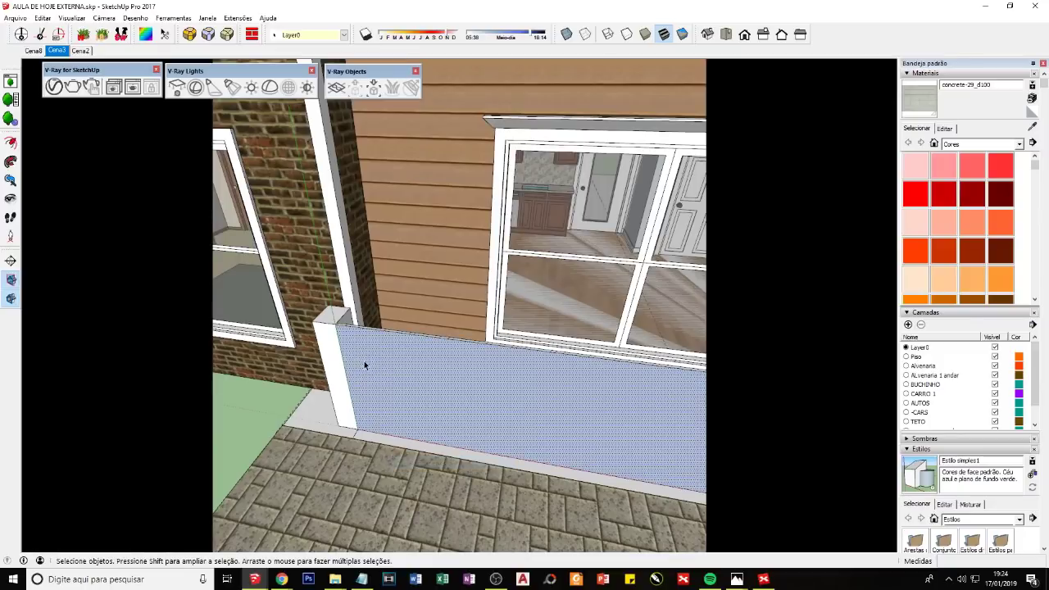
right_click(376, 359)
click(402, 465)
Step: Make the wall face a group and move it 0.10 m against the post
middle_drag(401, 466, 425, 356)
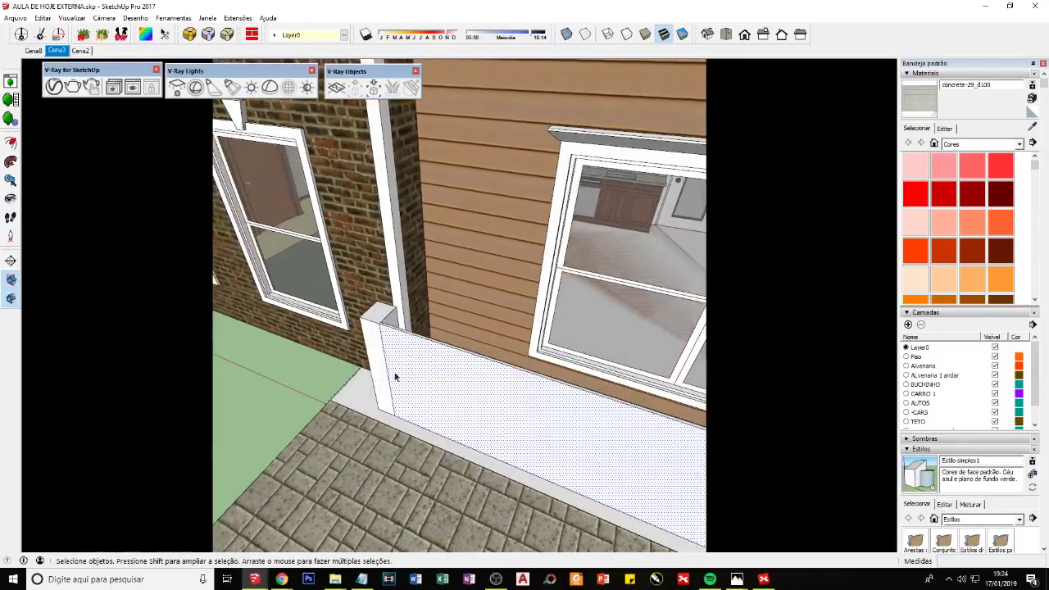
right_click(425, 356)
click(410, 445)
mouse_move(410, 445)
middle_down()
mouse_move(451, 363)
mouse_move(433, 335)
mouse_move(600, 380)
mouse_move(479, 360)
mouse_move(167, 359)
mouse_move(335, 386)
mouse_move(495, 352)
middle_up()
key(m)
click(432, 334)
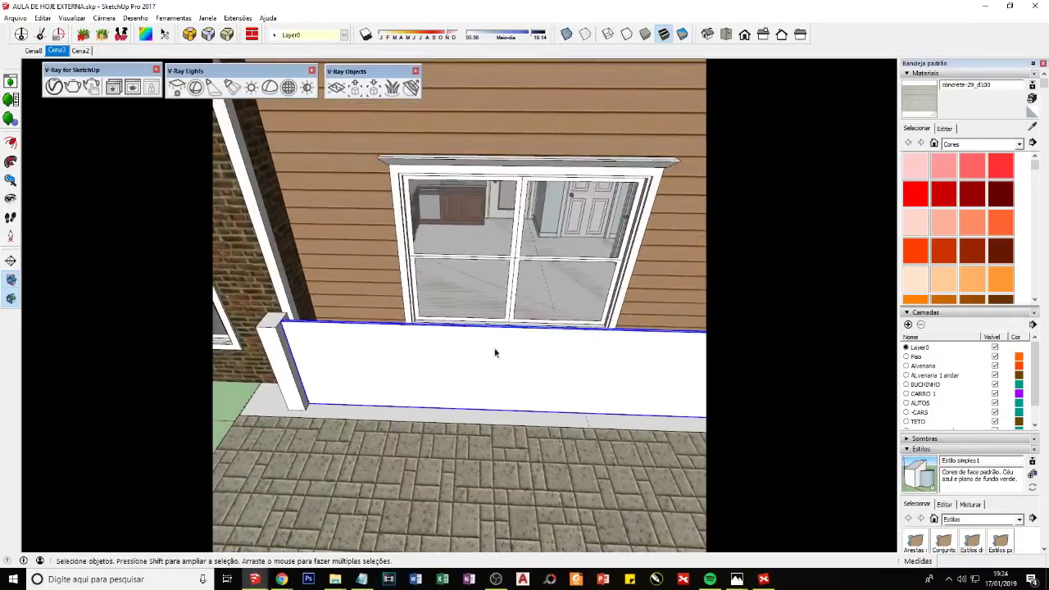
Step: Paint the wall group with the light pink Cor A01 colour
click(914, 169)
click(411, 349)
mouse_move(410, 348)
middle_down()
mouse_move(459, 350)
mouse_move(366, 363)
mouse_move(405, 360)
mouse_move(423, 342)
mouse_move(438, 386)
mouse_move(524, 377)
mouse_move(459, 301)
mouse_move(319, 382)
mouse_move(335, 391)
mouse_move(443, 361)
mouse_move(344, 399)
mouse_move(415, 398)
mouse_move(331, 304)
mouse_move(416, 446)
mouse_move(403, 404)
mouse_move(341, 347)
mouse_move(457, 388)
mouse_move(314, 414)
mouse_move(423, 400)
middle_up()
key(space)
Step: Inside the wall group, reverse the pink face's orientation
double_click(403, 358)
right_click(357, 396)
click(390, 321)
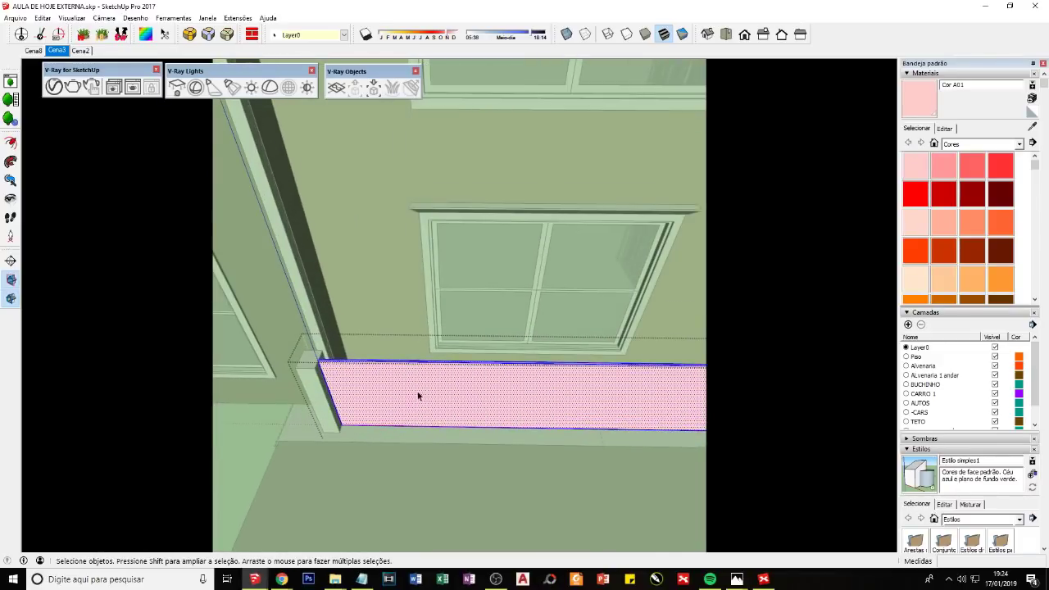
mouse_move(550, 416)
middle_down()
mouse_move(328, 368)
mouse_move(368, 358)
mouse_move(378, 368)
mouse_move(351, 369)
mouse_move(386, 300)
mouse_move(455, 289)
middle_up()
key(b)
middle_drag(467, 143, 427, 328)
key(space)
Step: Reverse the pink face repeatedly, checking it against the window above
right_click(421, 320)
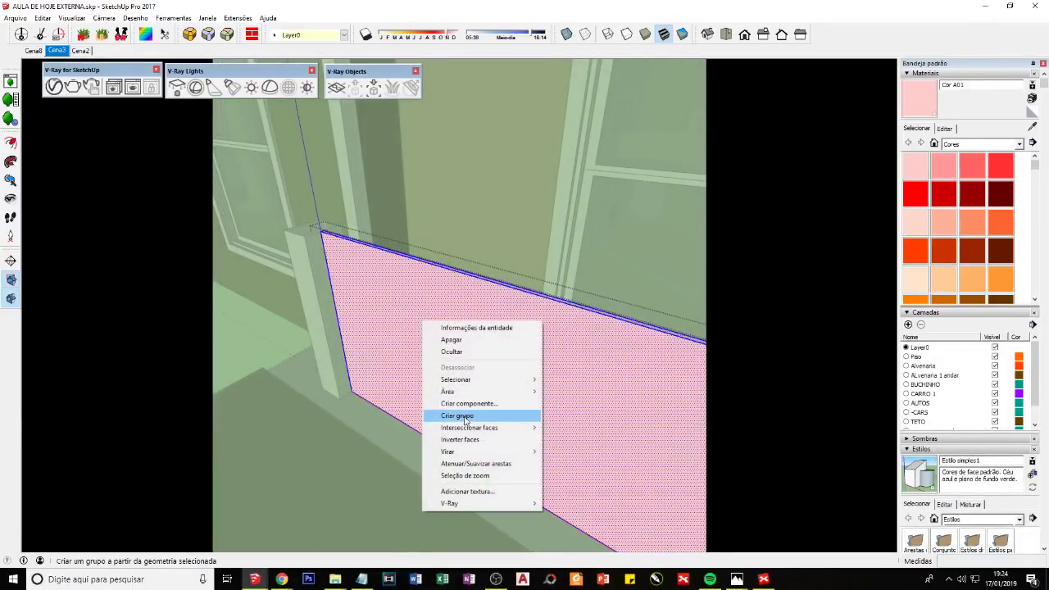
click(460, 438)
right_click(431, 331)
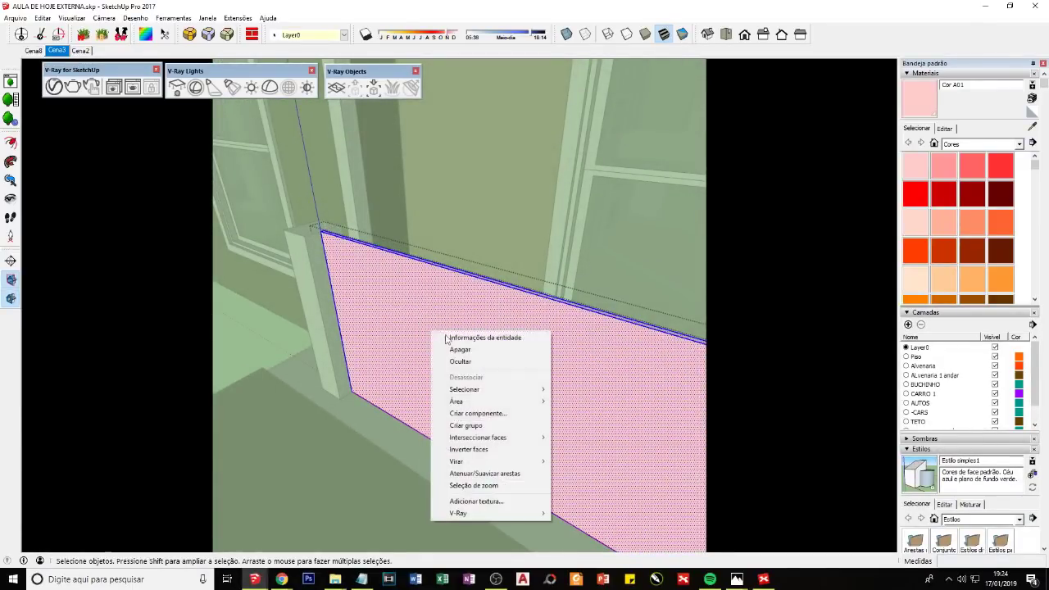
click(484, 447)
right_click(447, 356)
click(483, 473)
right_click(464, 188)
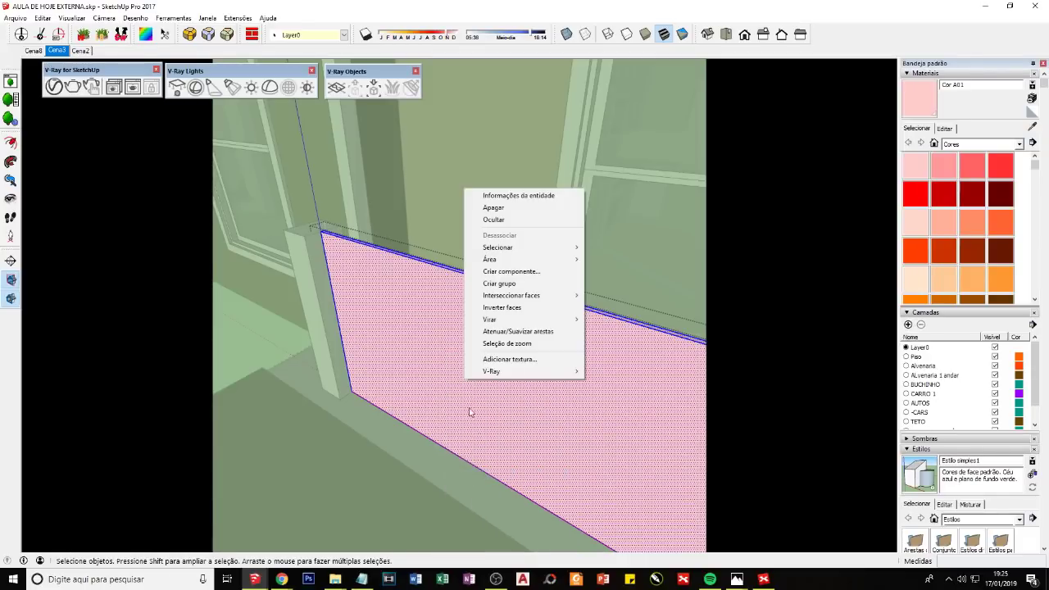
click(492, 308)
mouse_move(356, 347)
middle_down()
mouse_move(496, 353)
mouse_move(464, 397)
mouse_move(569, 361)
mouse_move(539, 379)
mouse_move(469, 371)
middle_up()
middle_drag(331, 372, 351, 372)
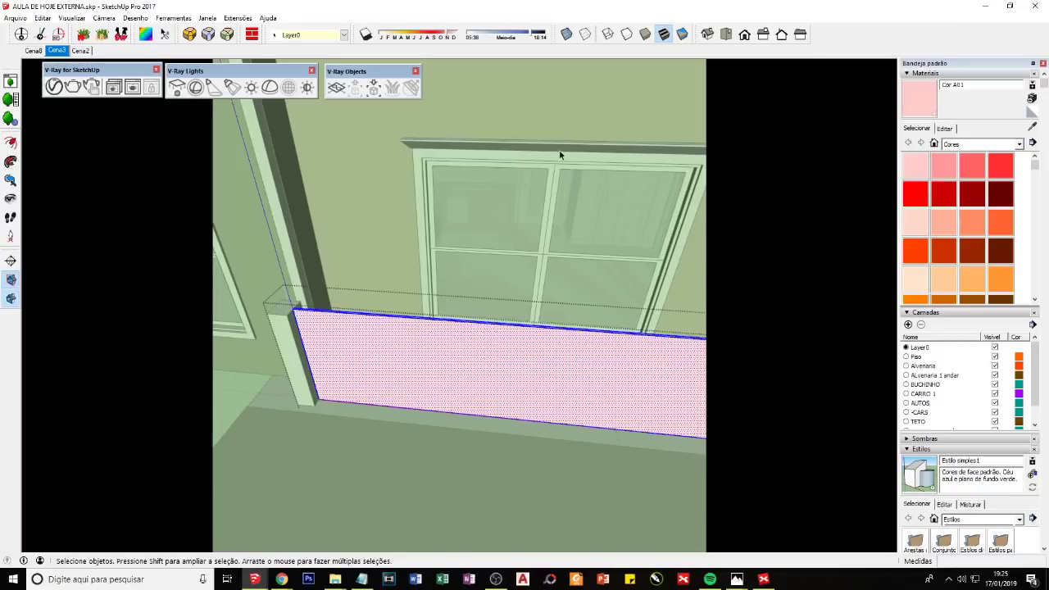
Step: Switch to Monochrome face style and reverse the panel face to point toward the street
click(683, 34)
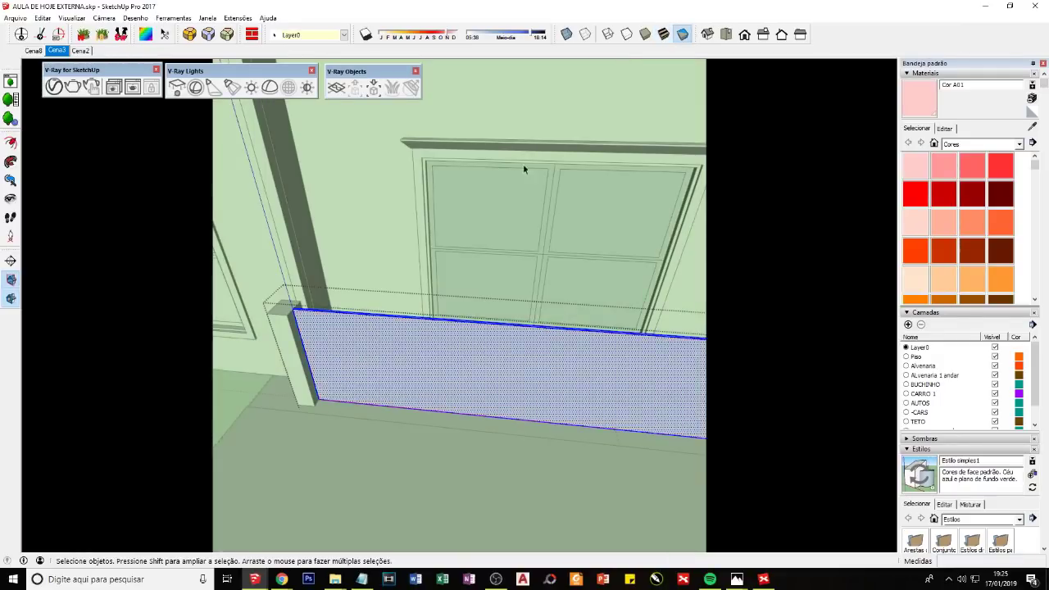
right_click(371, 358)
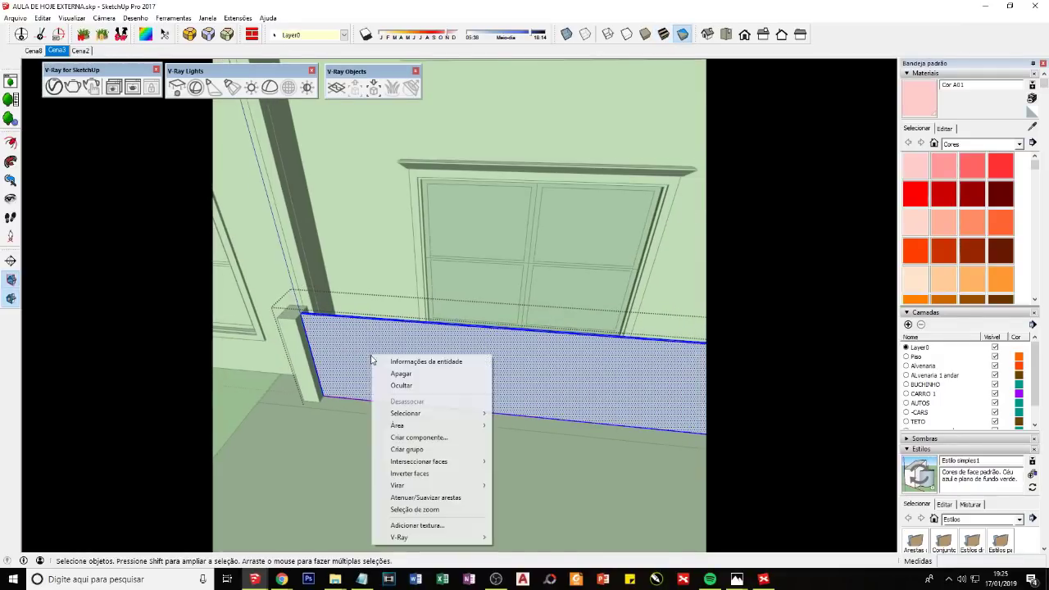
click(415, 473)
mouse_move(415, 473)
middle_down()
mouse_move(403, 375)
mouse_move(428, 351)
mouse_move(442, 356)
mouse_move(416, 323)
mouse_move(442, 312)
middle_up()
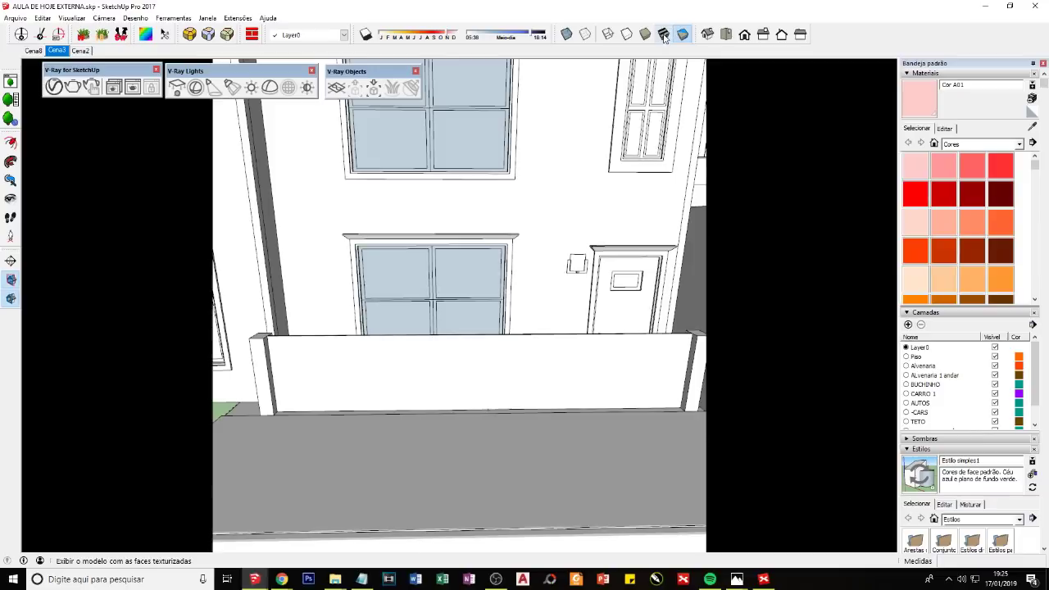
Step: Return to textured style and scene Cena3, then briefly open the V-Ray material editor
click(663, 35)
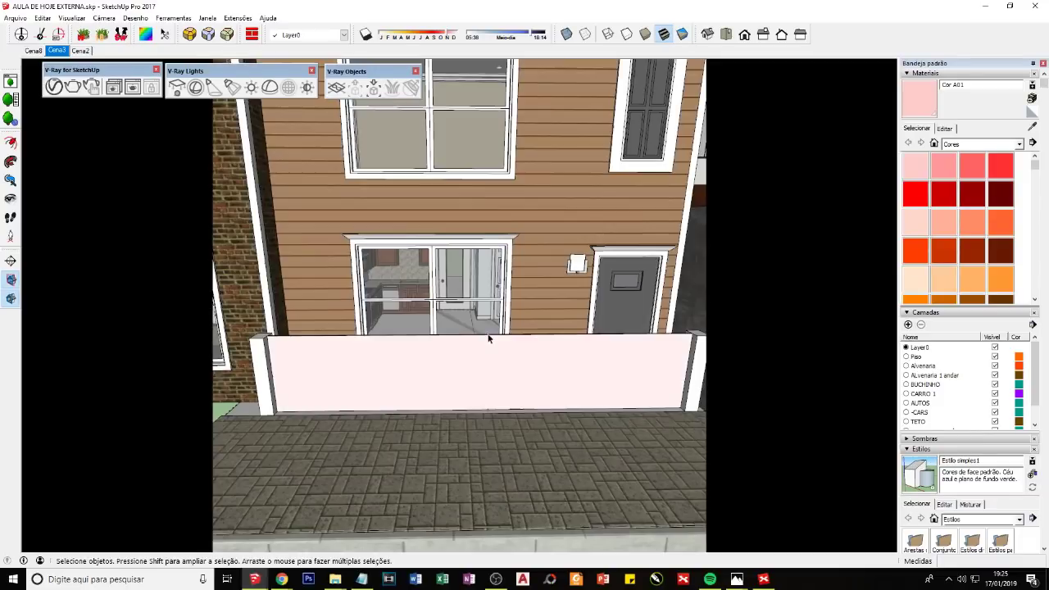
middle_drag(455, 371, 417, 375)
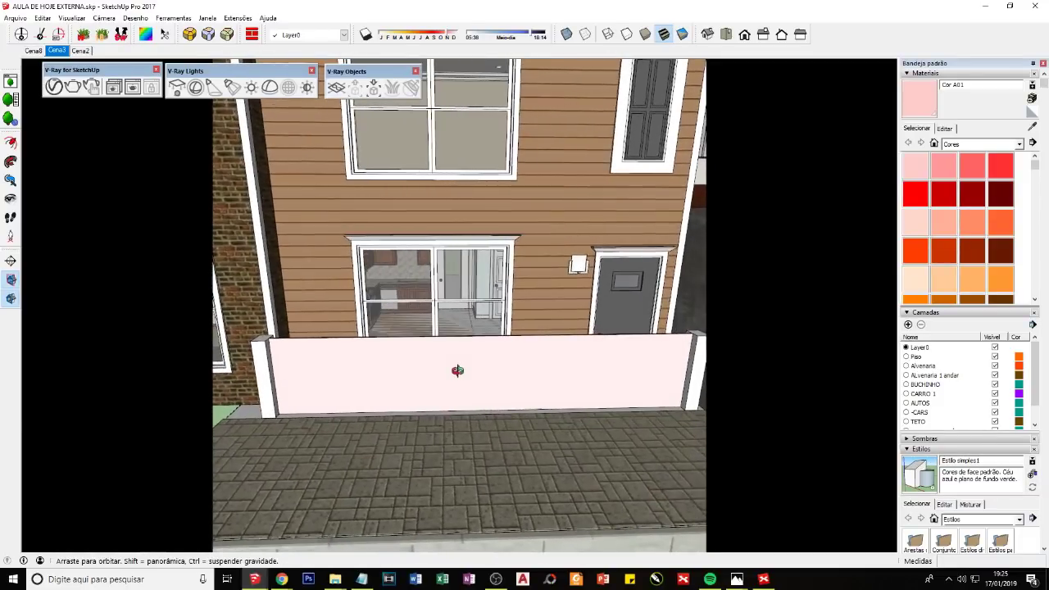
click(59, 50)
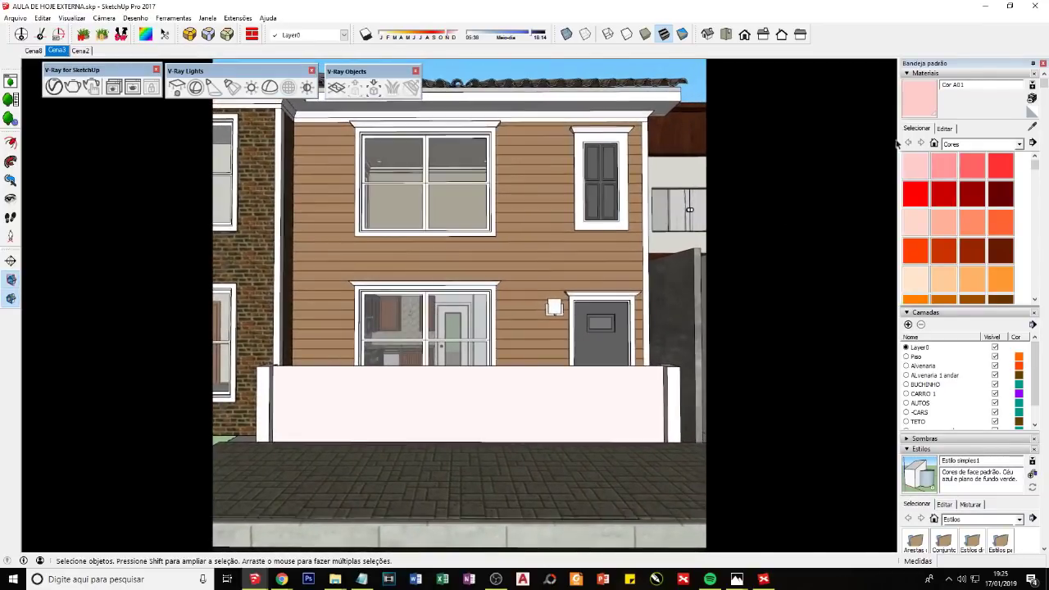
key(b)
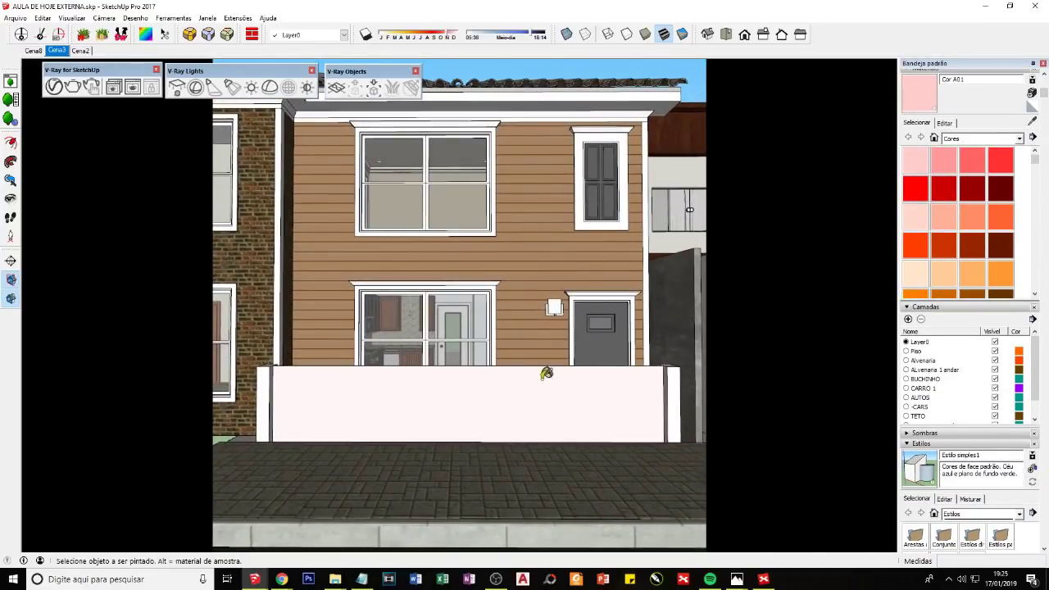
click(54, 86)
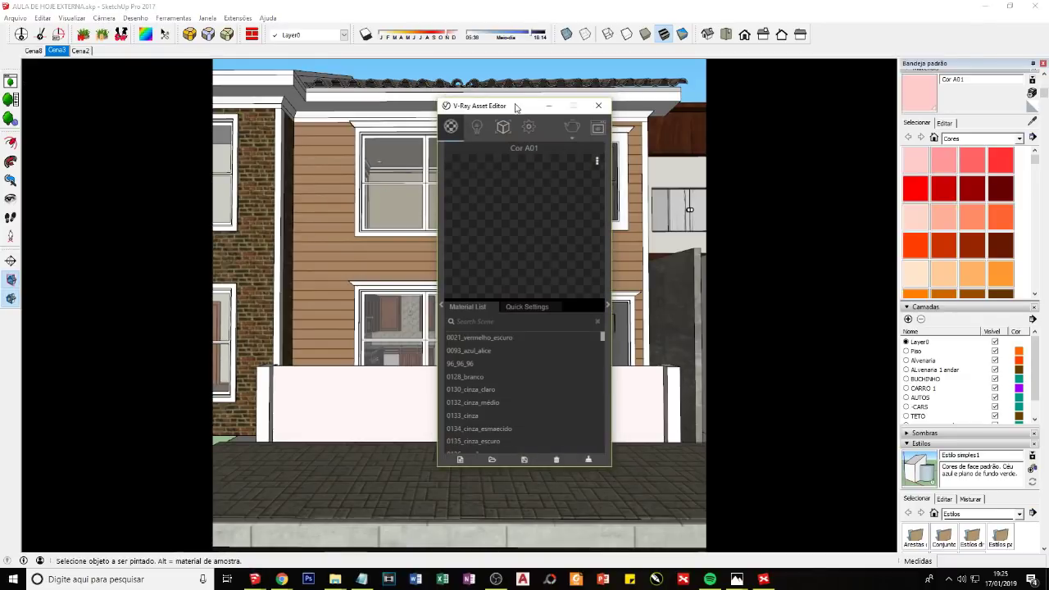
drag(516, 106, 409, 106)
click(426, 106)
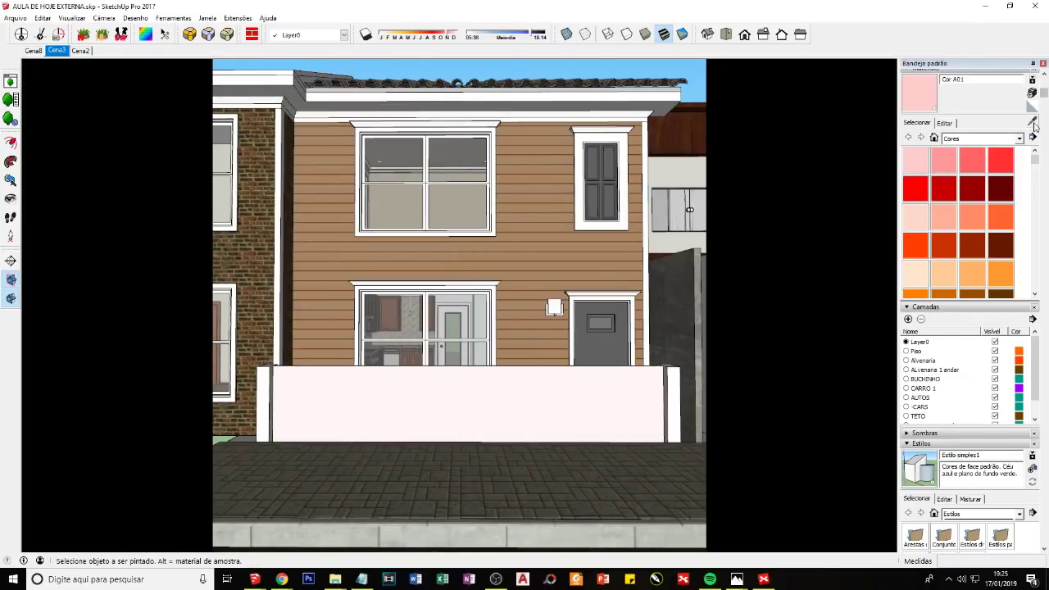
Step: Sample the siding, grey wall and pink panel materials with the Paint Bucket's eyedropper
click(1032, 123)
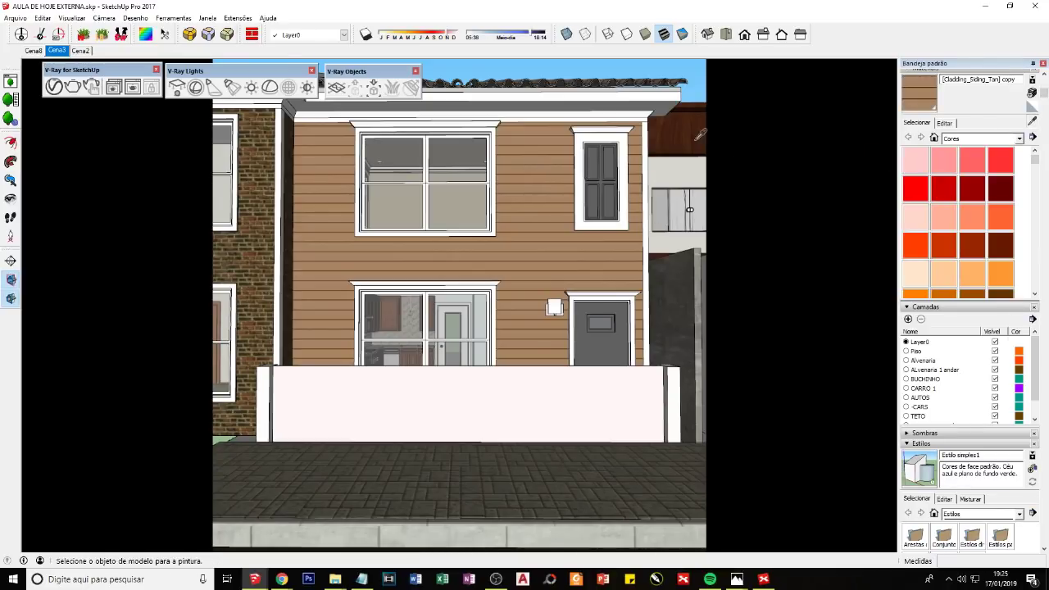
click(695, 138)
click(1034, 123)
click(685, 271)
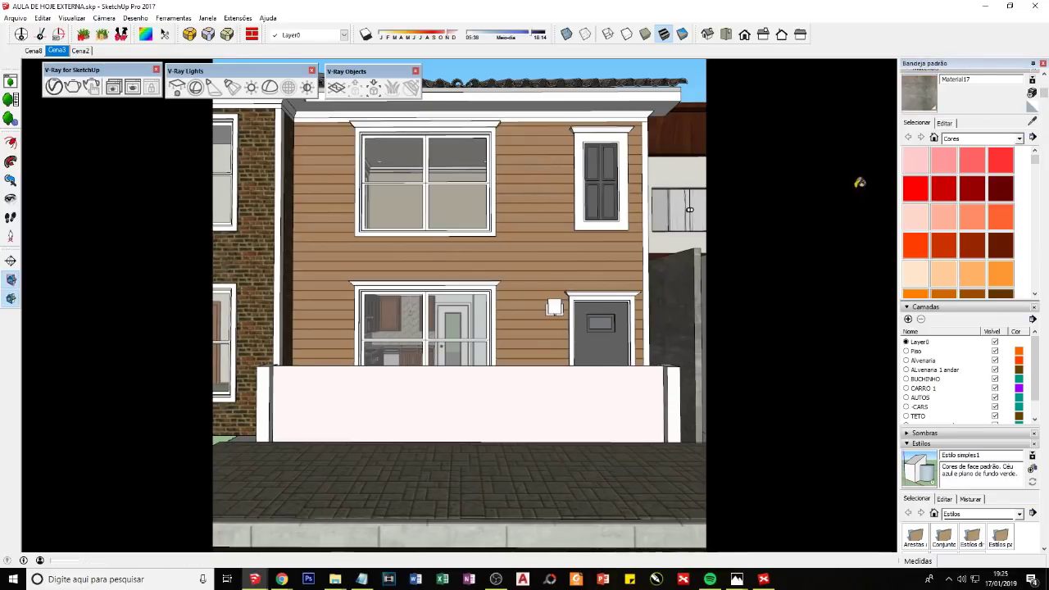
click(1033, 121)
click(457, 358)
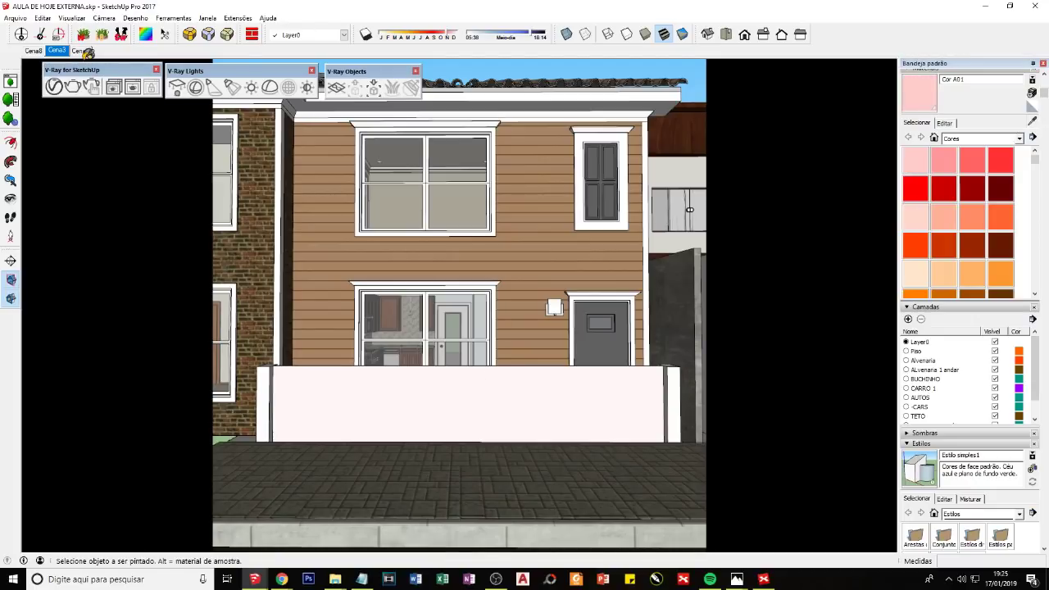
click(54, 86)
click(434, 106)
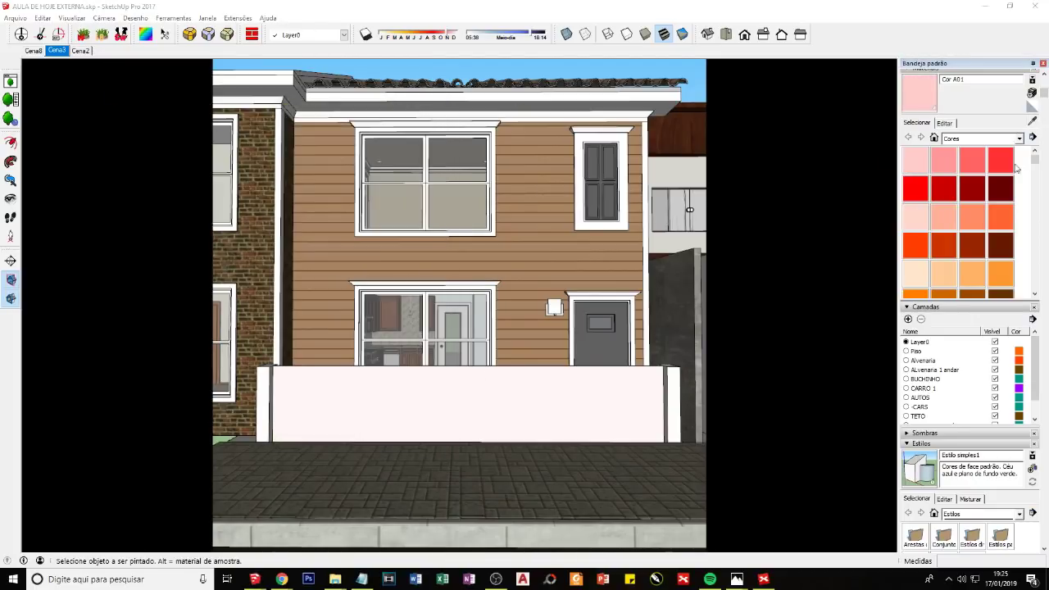
Step: Sample the brick and siding materials, then load and expand Cor A01 in the Asset Editor
alt+click(263, 154)
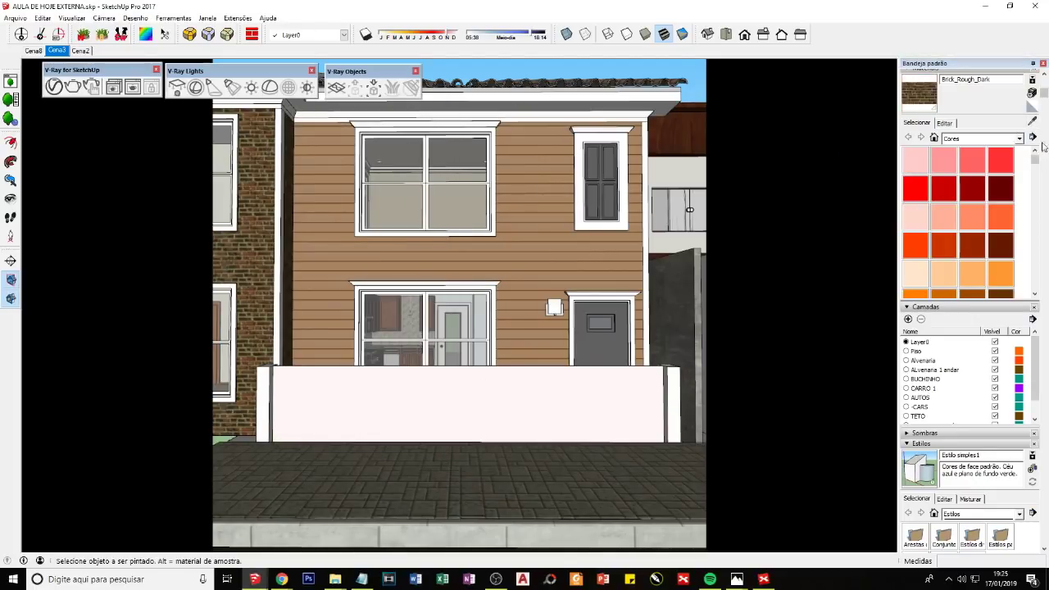
alt+click(328, 189)
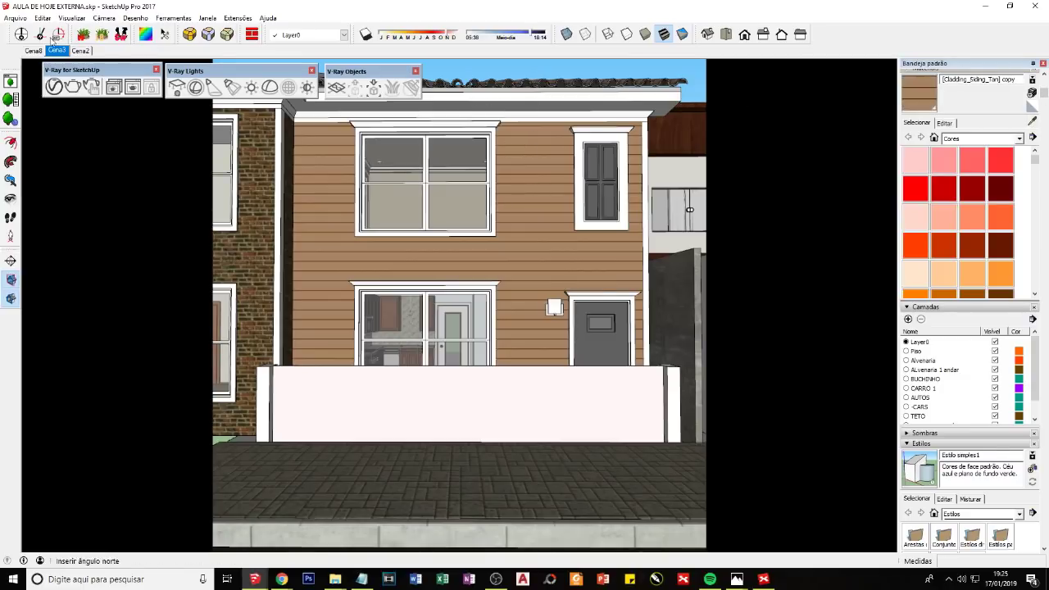
click(54, 85)
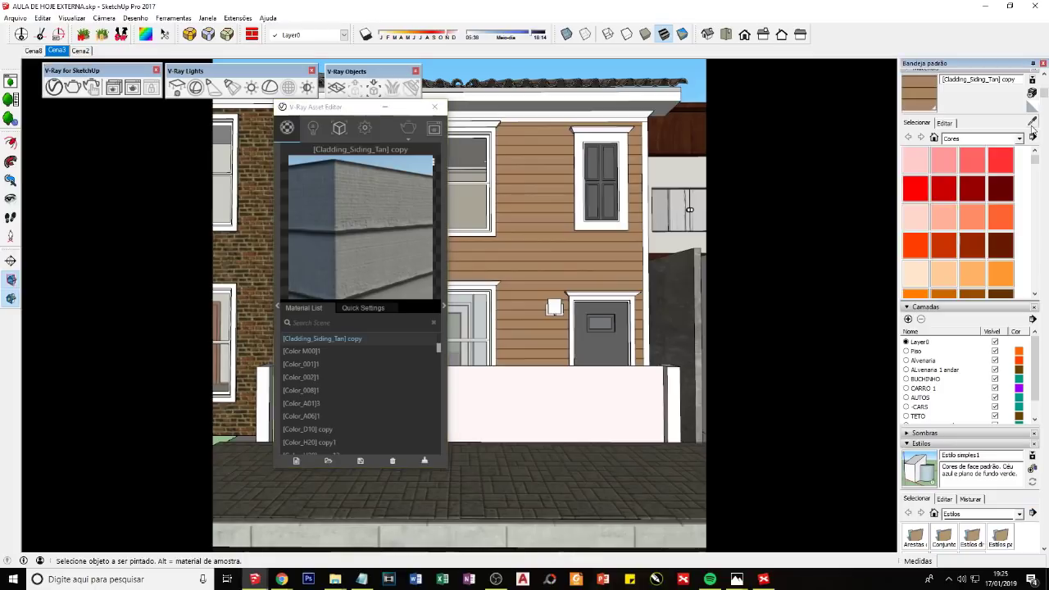
alt+click(578, 381)
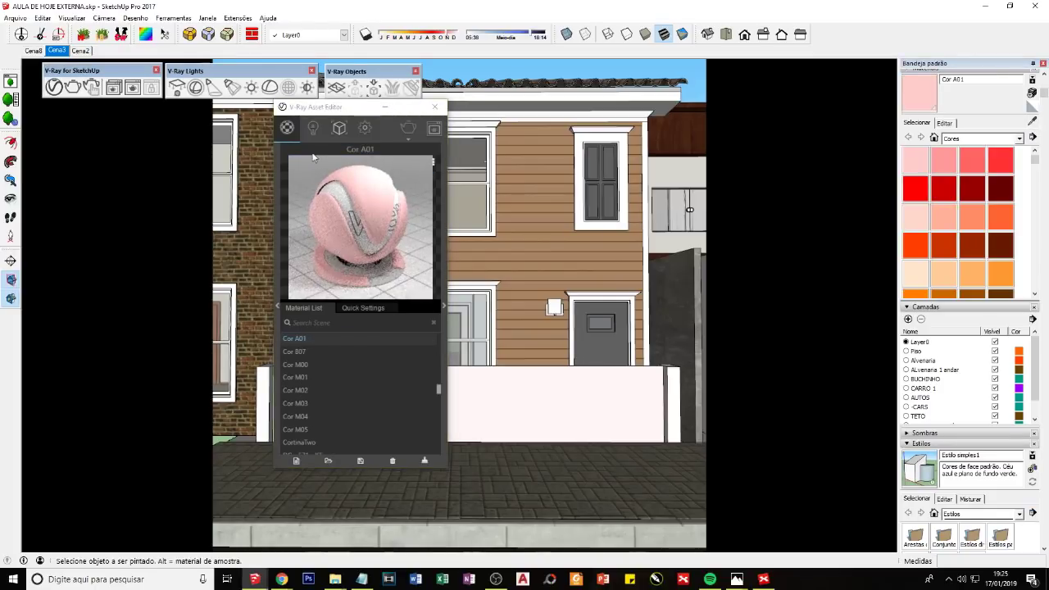
click(444, 306)
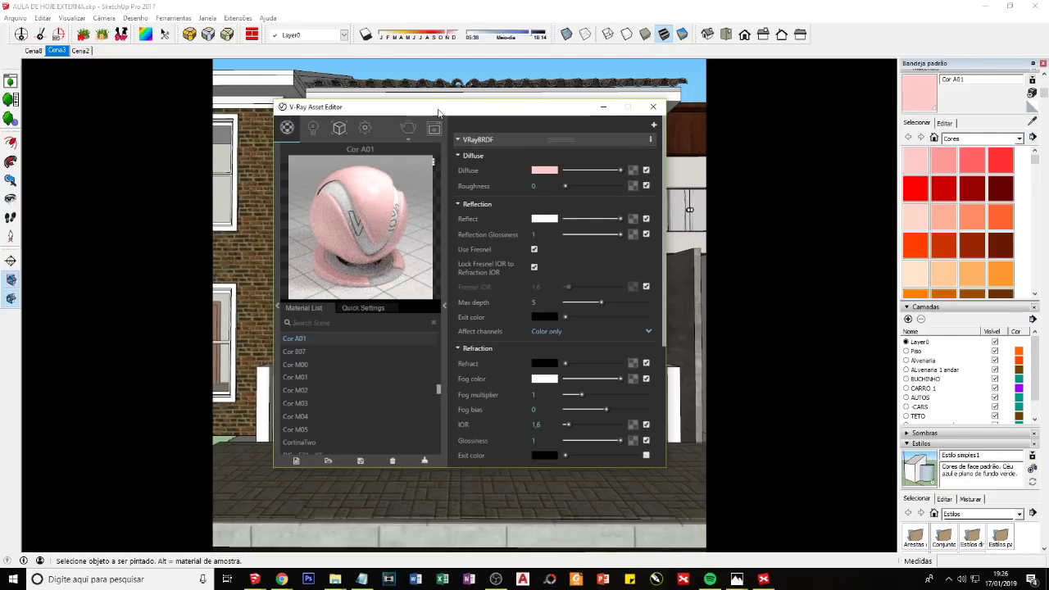
Step: Set Cor A01's Refract colour to white and its Diffuse colour to pale green
mouse_move(434, 110)
mouse_down()
mouse_move(92, 150)
mouse_move(178, 131)
mouse_up()
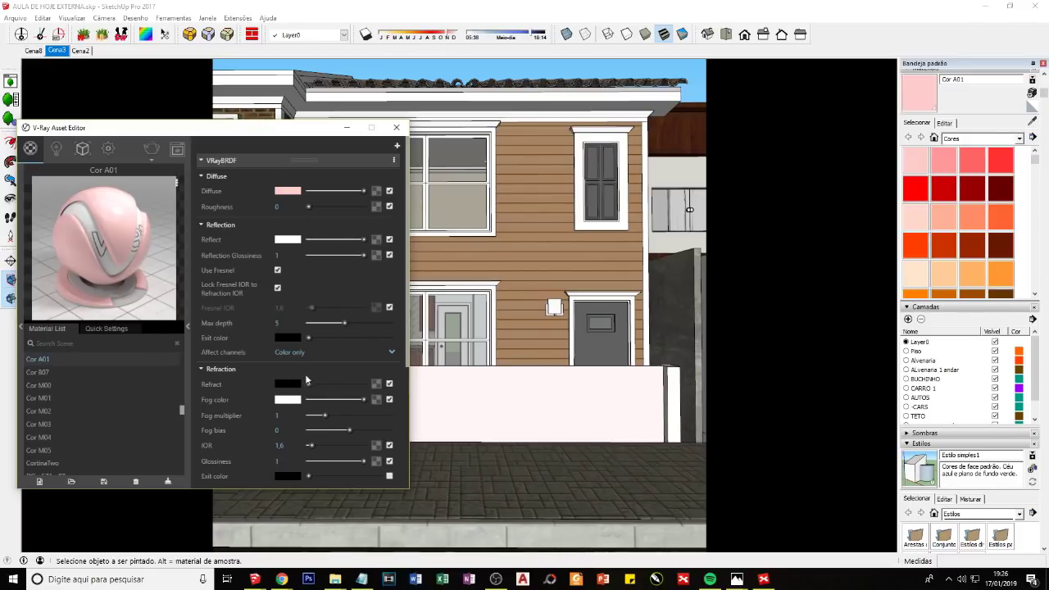
drag(309, 383, 366, 383)
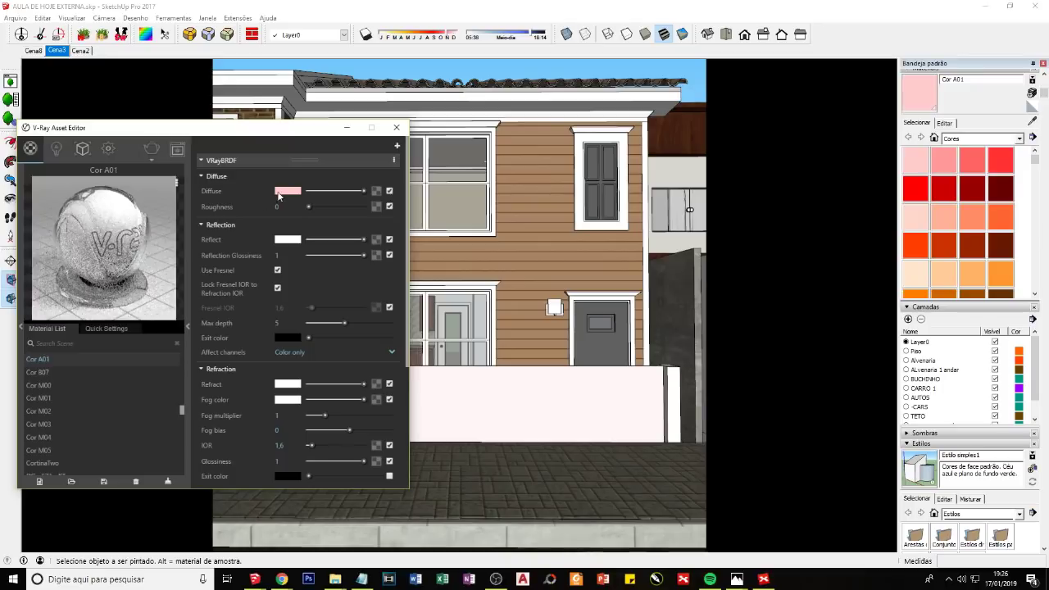
click(288, 192)
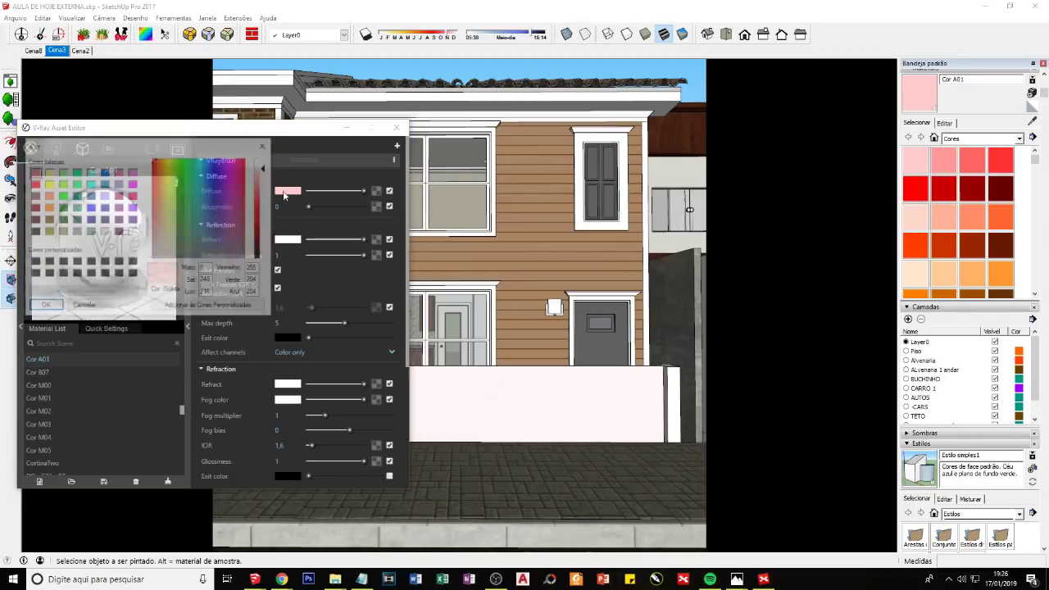
drag(194, 218, 183, 222)
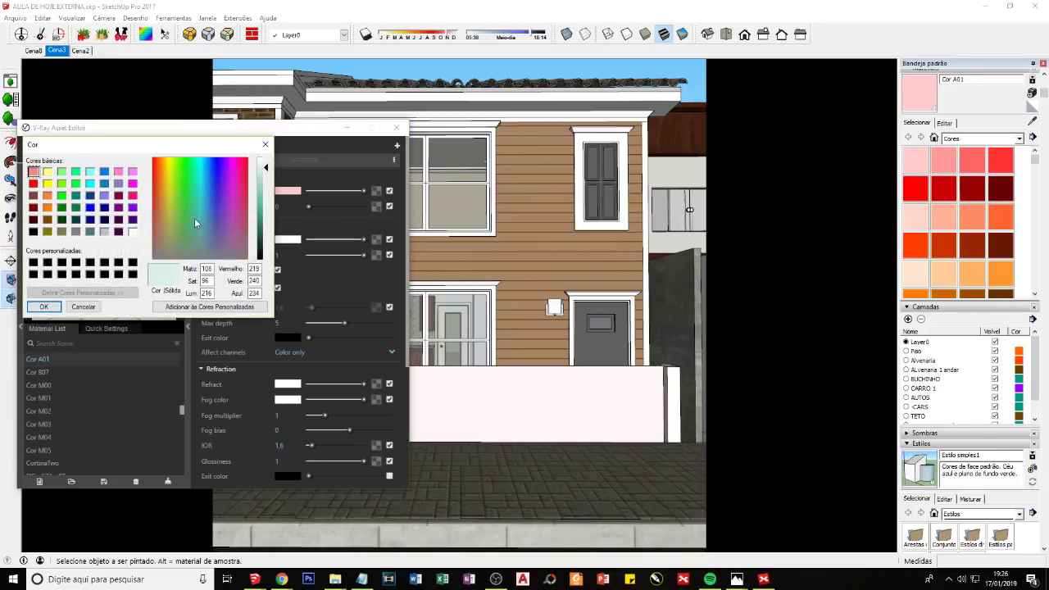
click(43, 307)
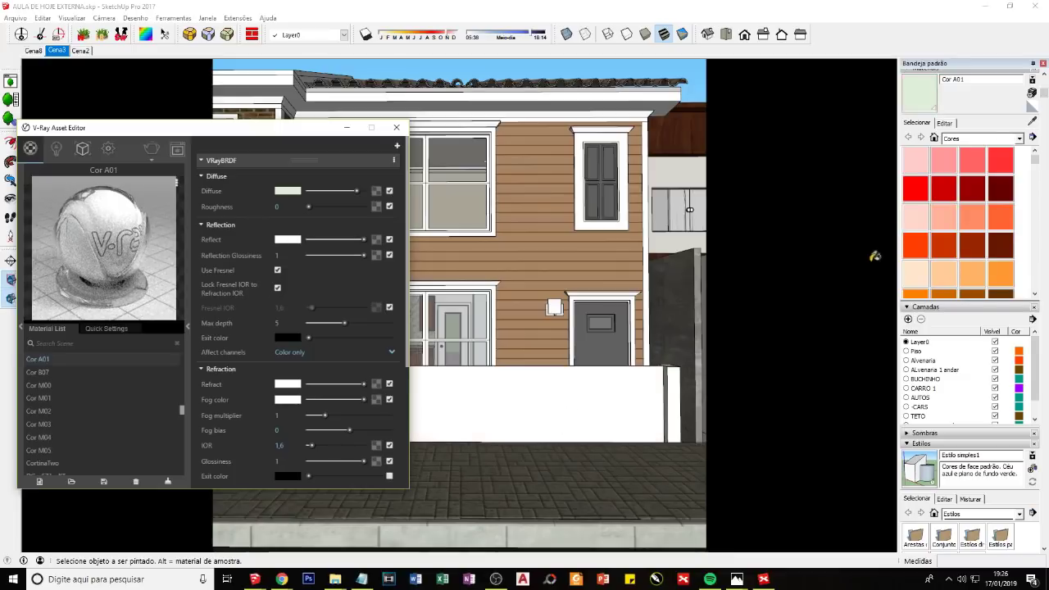
Step: Set the material opacity to 32, close the Asset Editor and show the V-Ray frame buffer
click(944, 122)
click(932, 291)
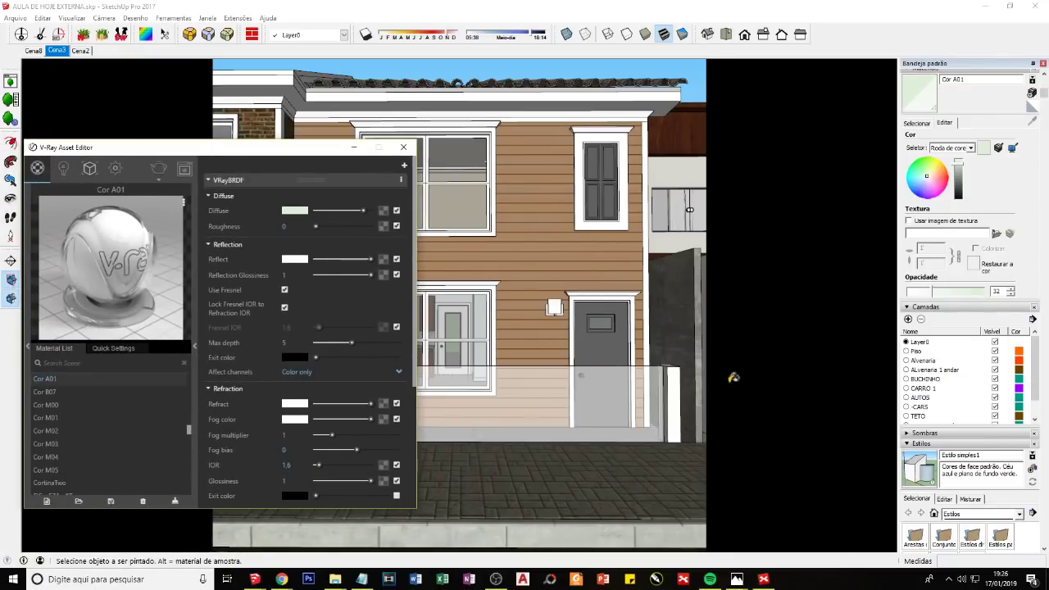
mouse_move(318, 149)
mouse_down()
mouse_move(75, 307)
mouse_move(396, 136)
mouse_up()
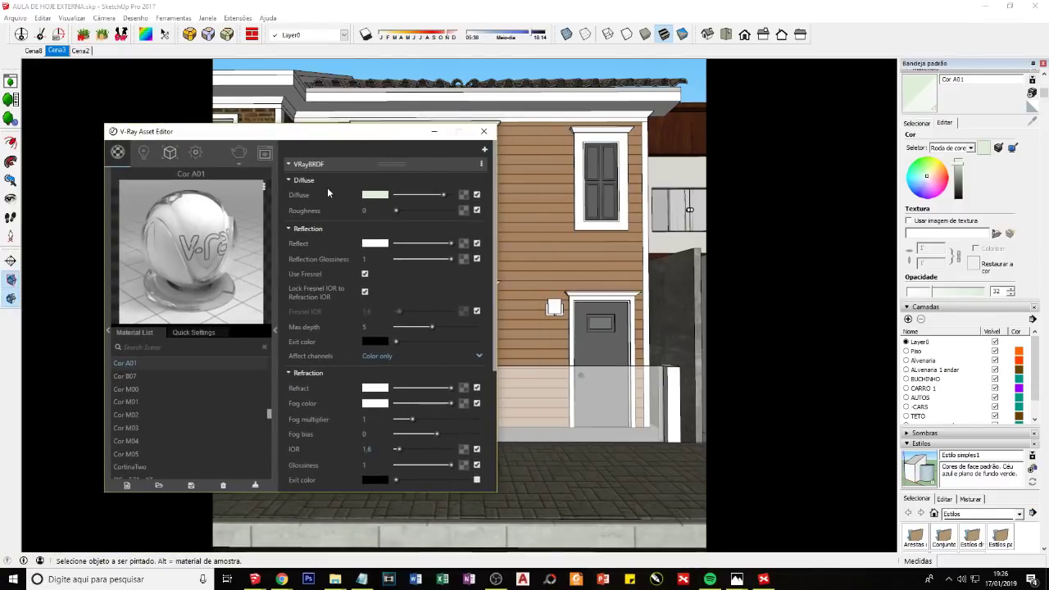
click(483, 132)
click(311, 10)
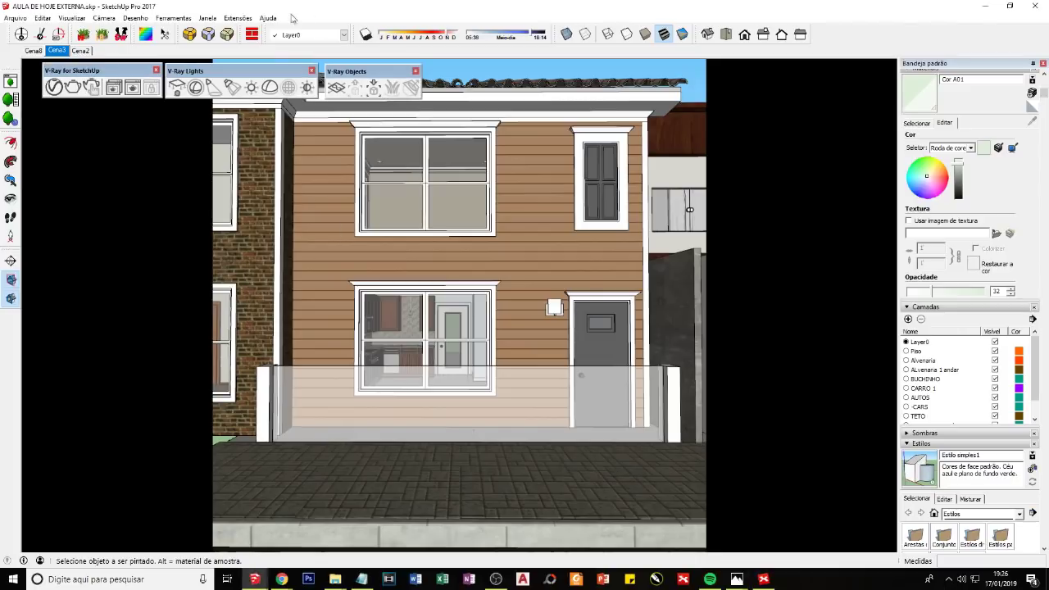
click(133, 89)
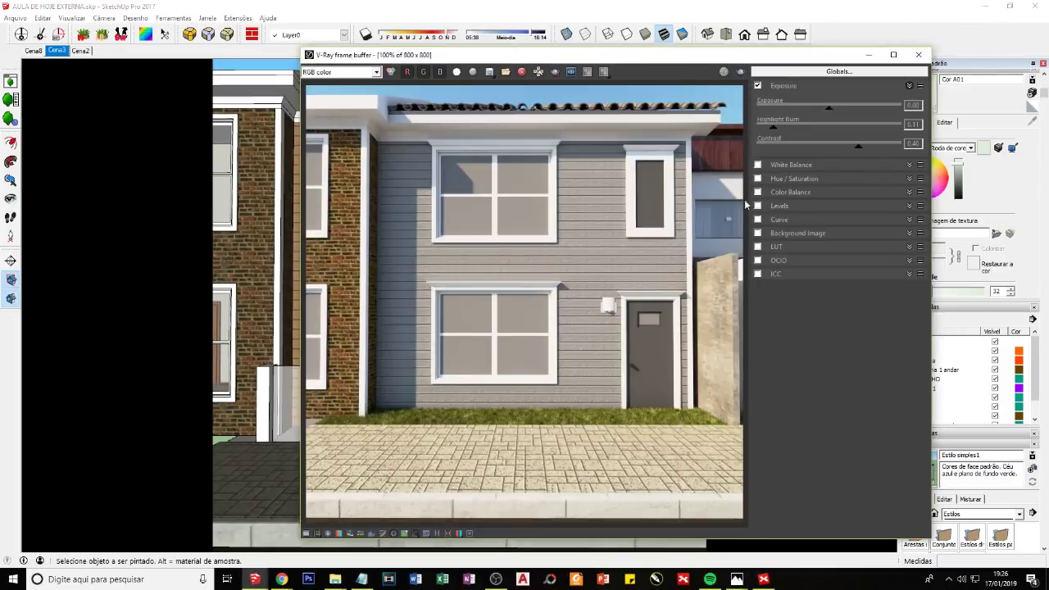
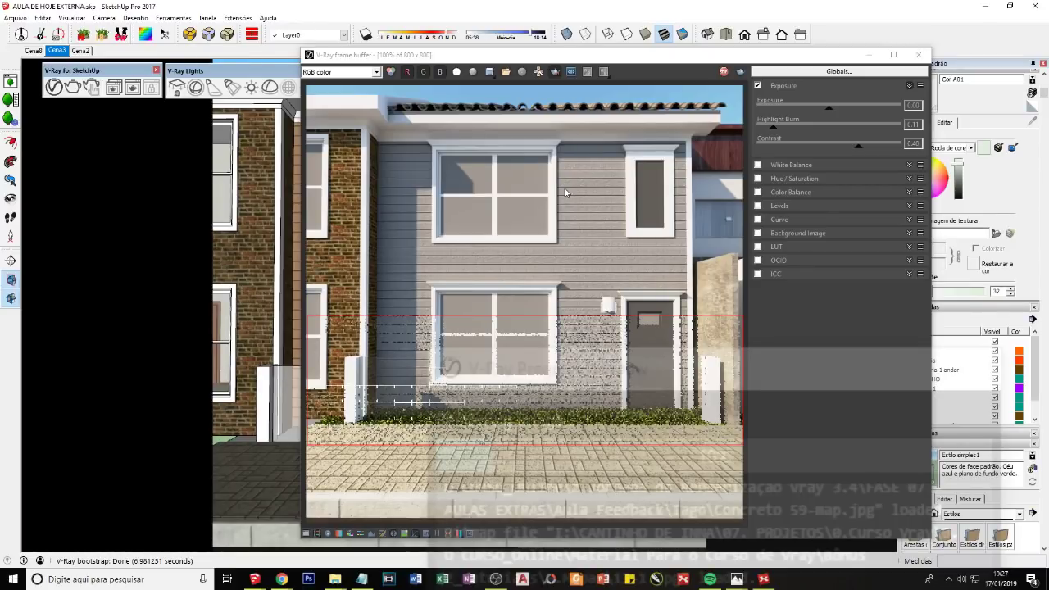
Step: Switch from the V-Ray render to the XMind mind map on configuring glass in V-Ray
key(alt+Tab)
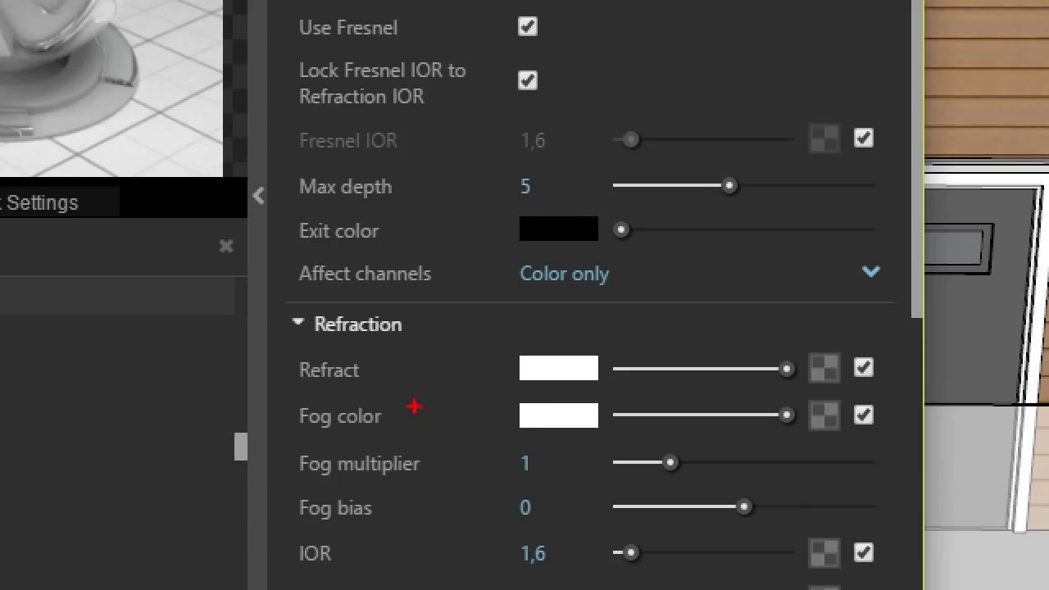
Step: Set Cor A01's fog colour to pale green, then lighten it to near-white (247, 251, 248)
mouse_move(385, 397)
mouse_down()
mouse_move(399, 396)
mouse_move(305, 385)
mouse_up()
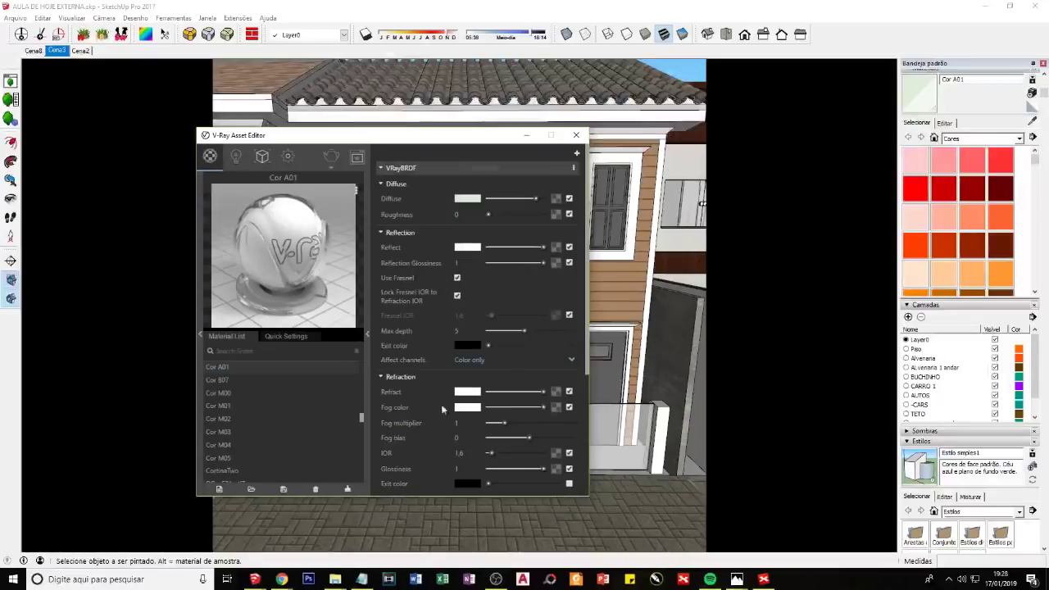
click(463, 408)
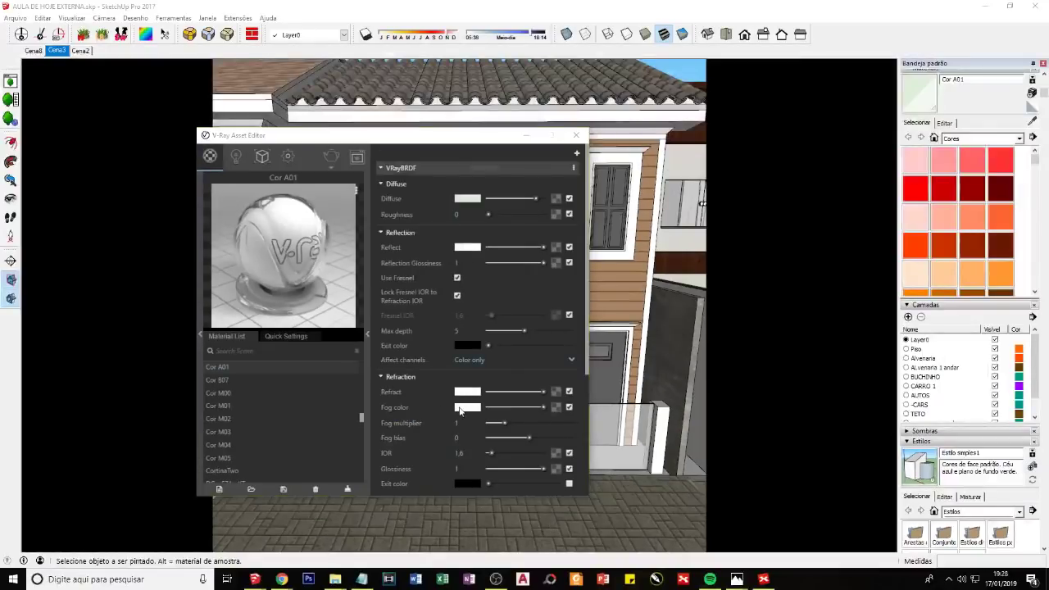
drag(381, 203, 366, 226)
drag(441, 166, 440, 181)
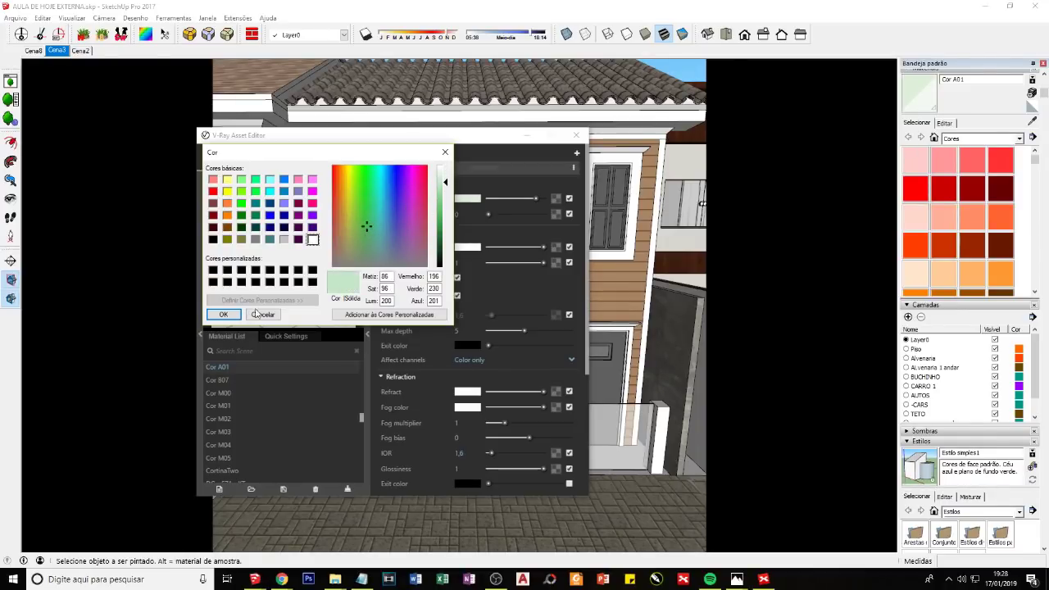
click(235, 315)
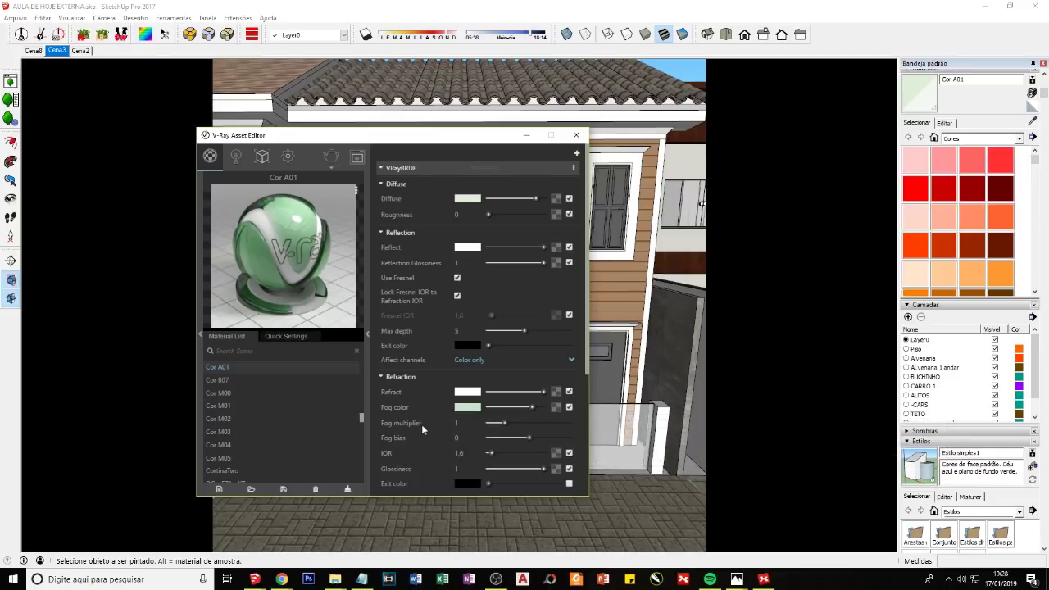
click(463, 411)
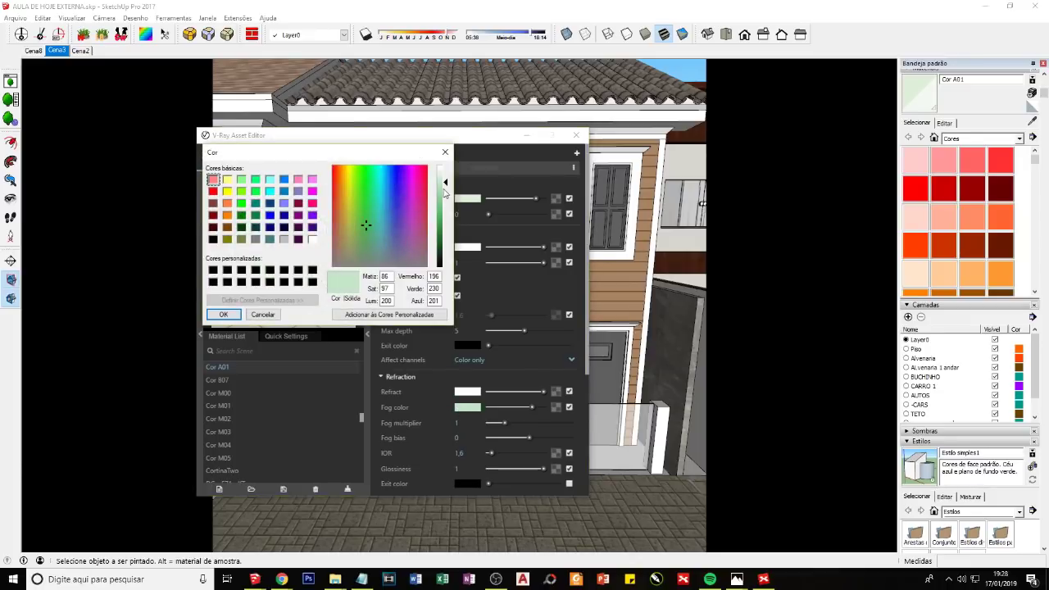
drag(447, 189, 445, 170)
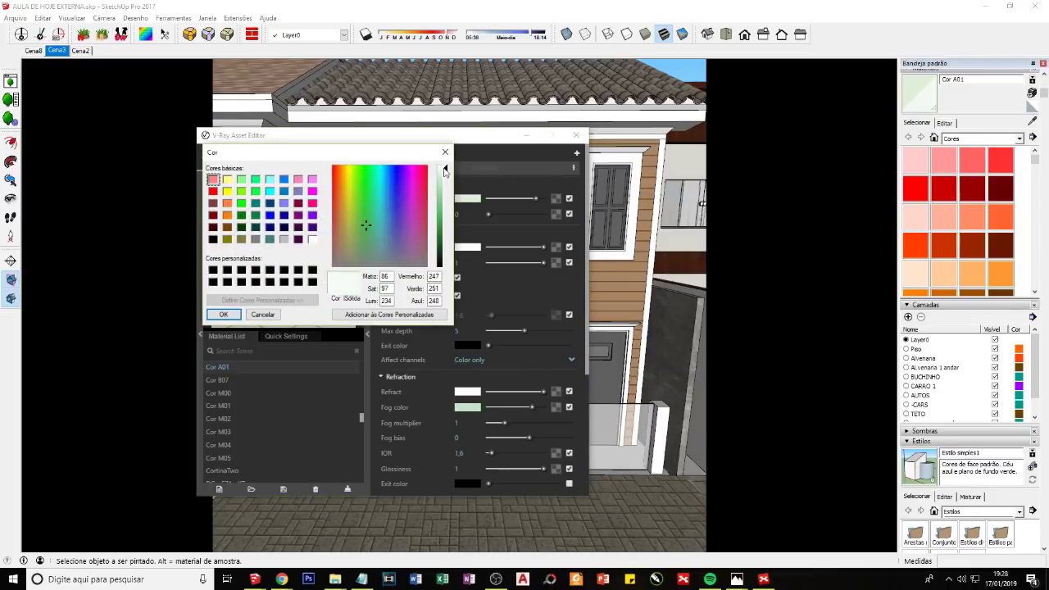
click(218, 316)
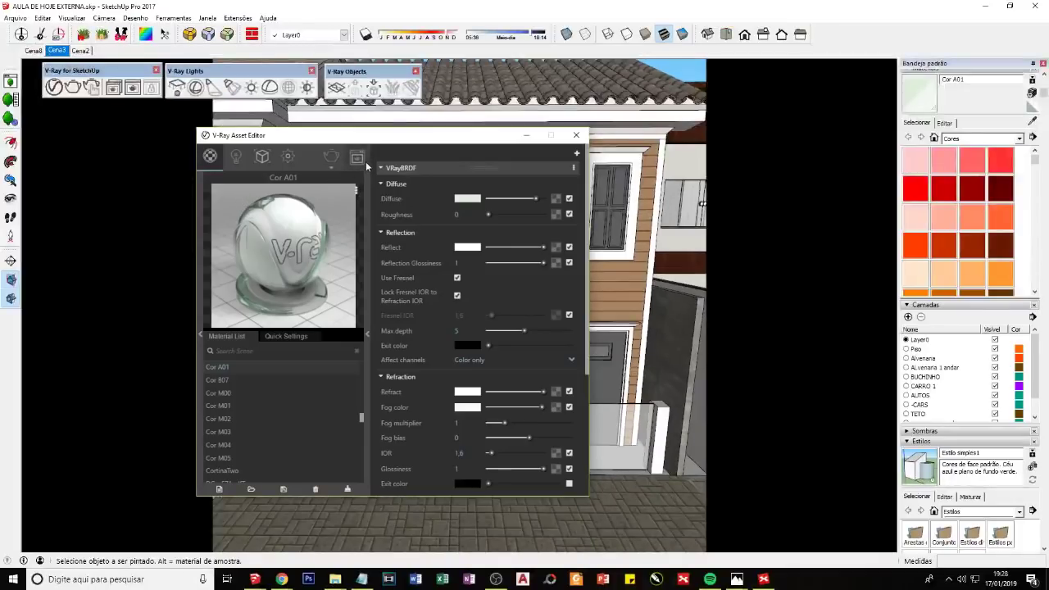
Step: Delete the three empty 0x0 entries from the V-Ray Frame Buffer render history
click(357, 158)
scroll(612, 389, up, 2)
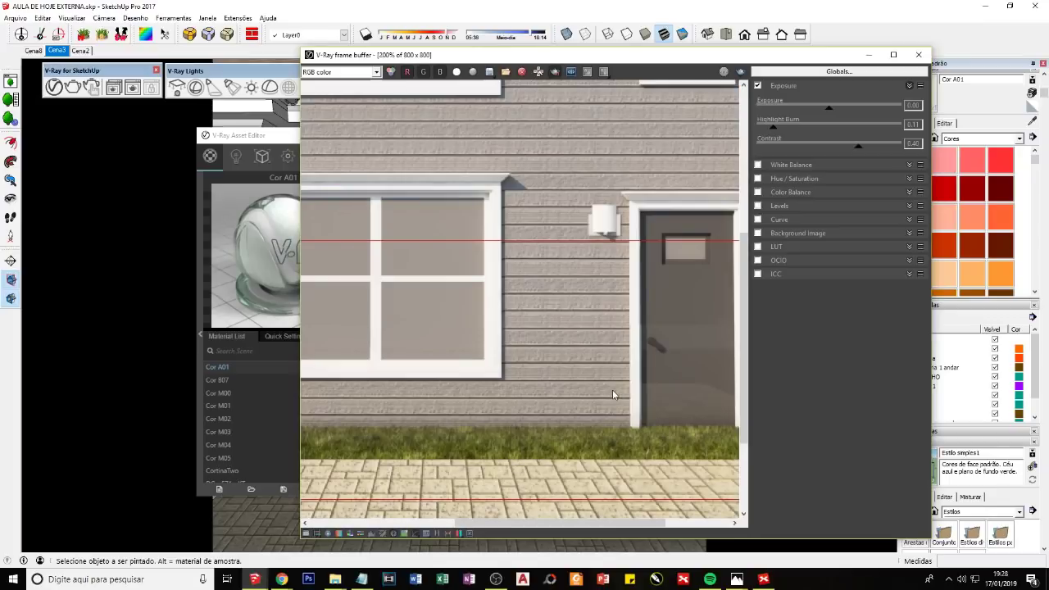
scroll(685, 506, down, 1)
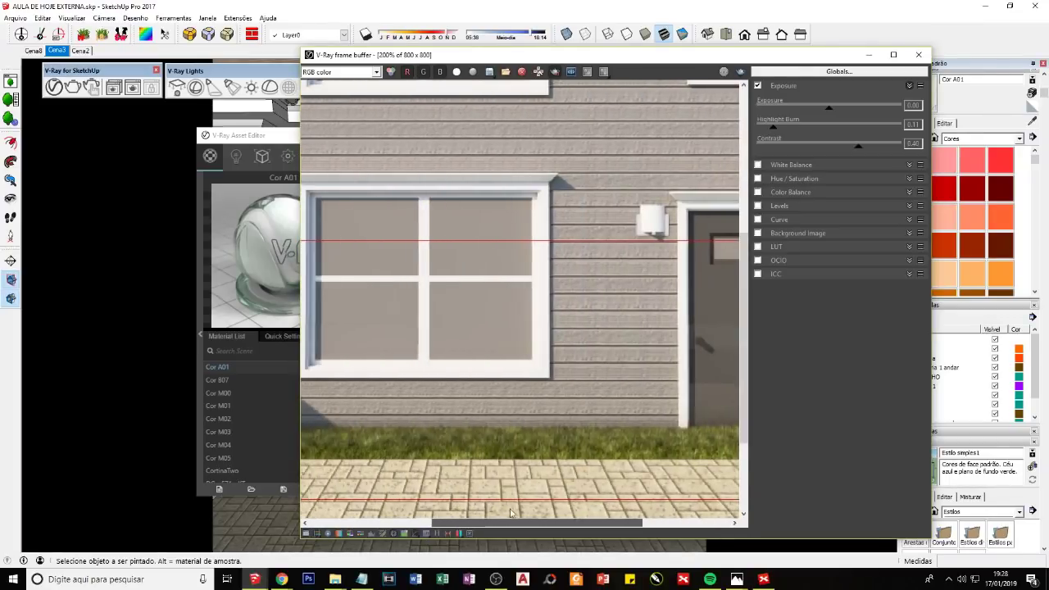
scroll(502, 469, down, 1)
scroll(499, 468, down, 1)
scroll(499, 469, up, 1)
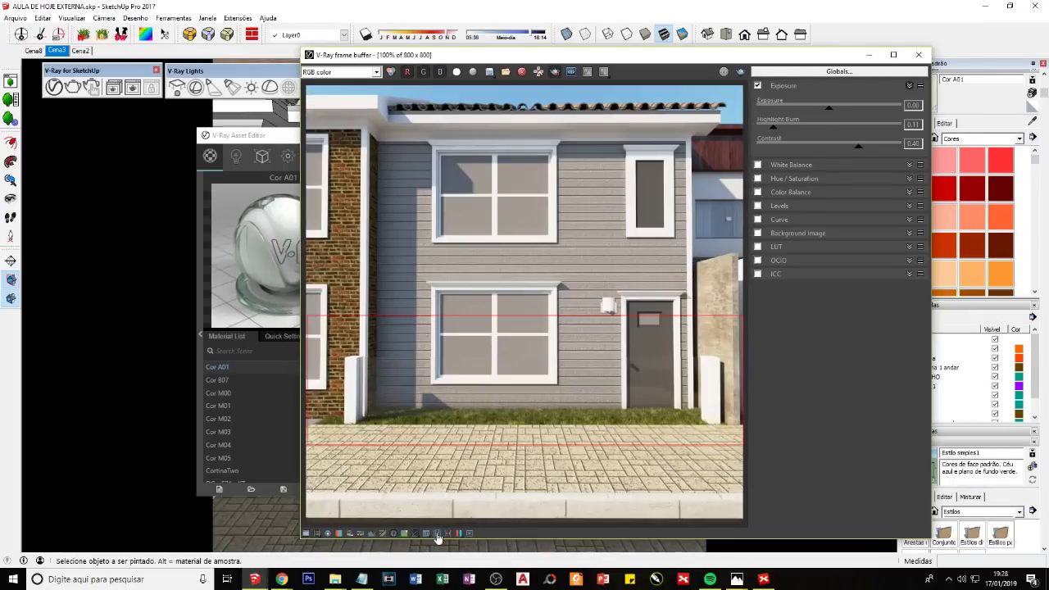
click(436, 534)
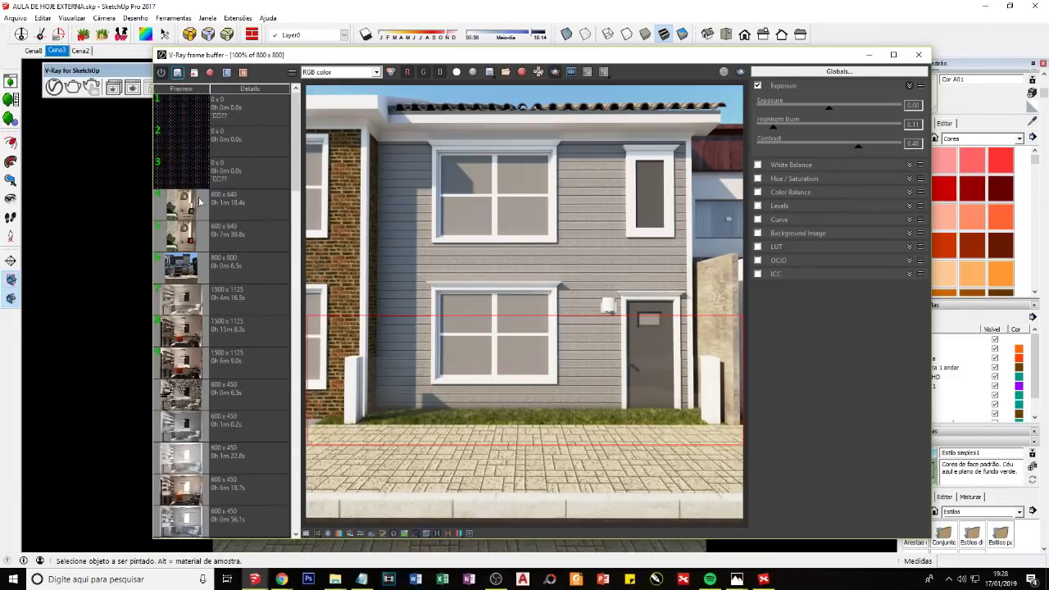
click(239, 146)
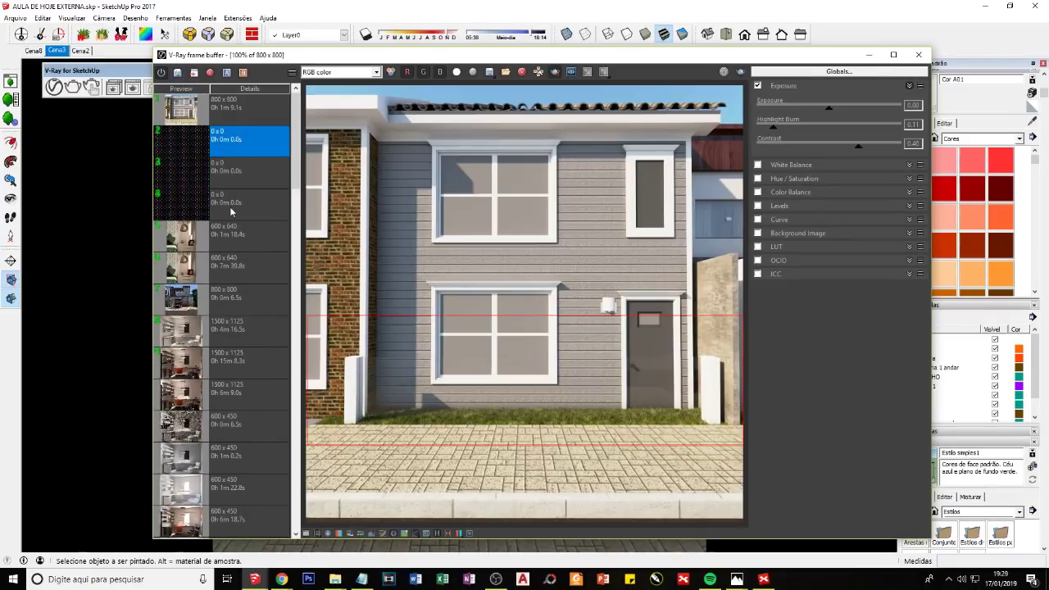
shift+click(232, 211)
click(209, 72)
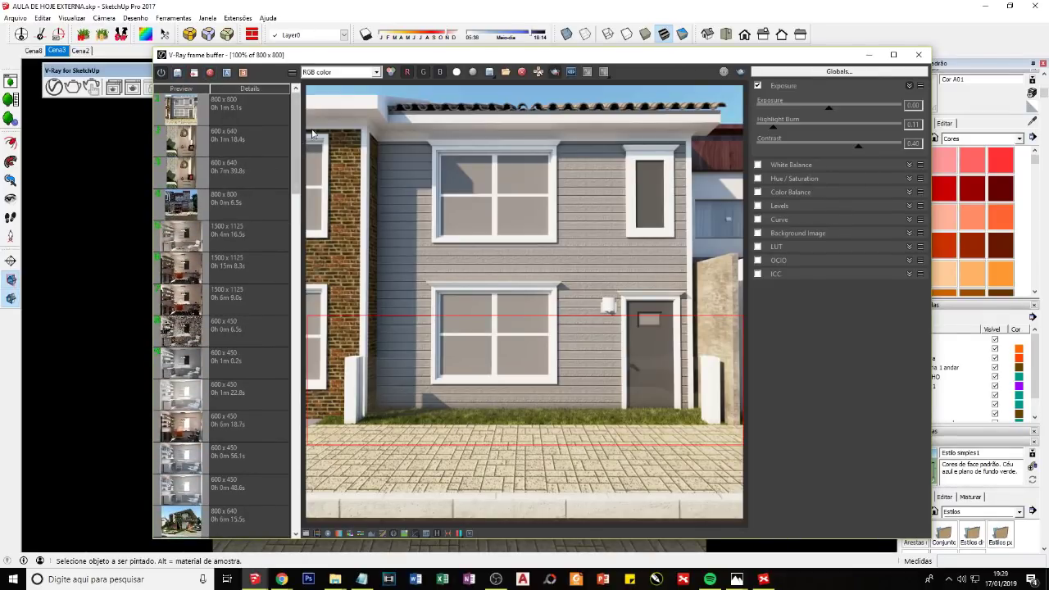
Step: Start a new render, minimize the V-Ray windows and zoom in on the corner pillar
click(739, 74)
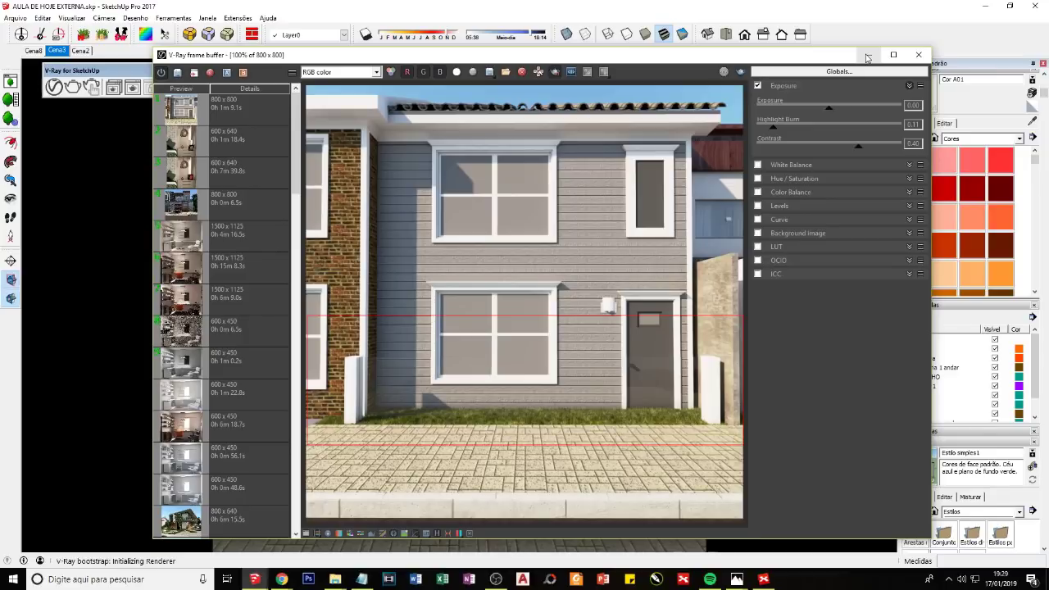
click(869, 54)
click(526, 134)
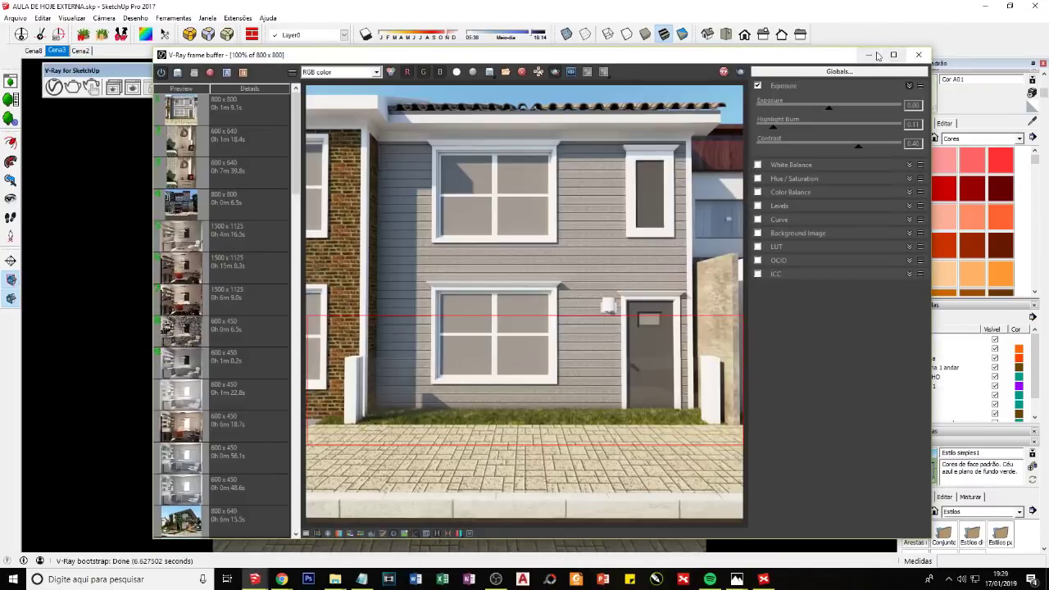
click(873, 55)
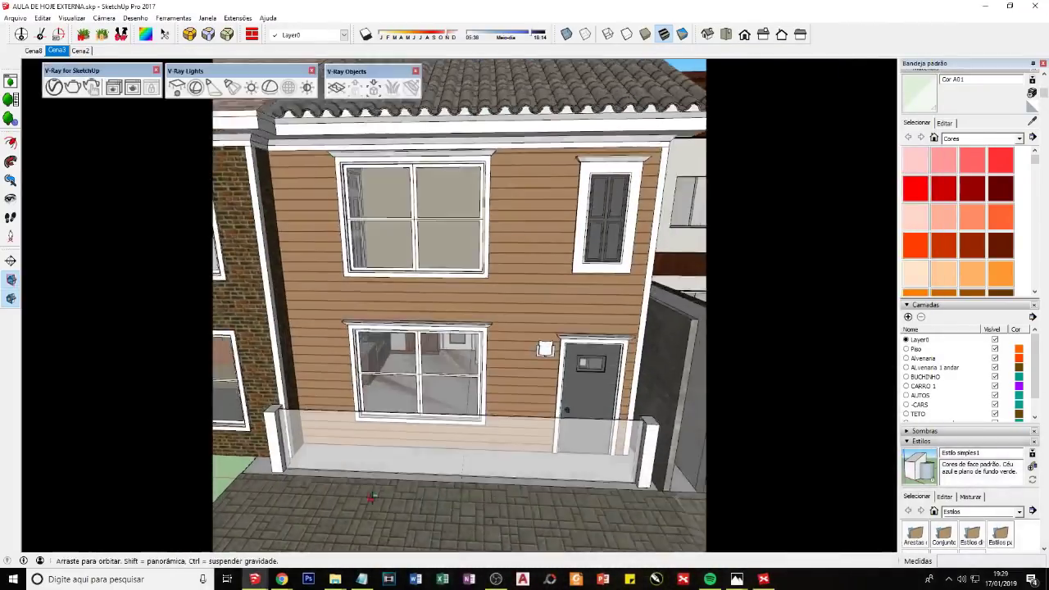
scroll(410, 368, up, 3)
mouse_move(410, 368)
middle_down()
mouse_move(509, 373)
mouse_move(443, 328)
middle_up()
scroll(511, 373, up, 3)
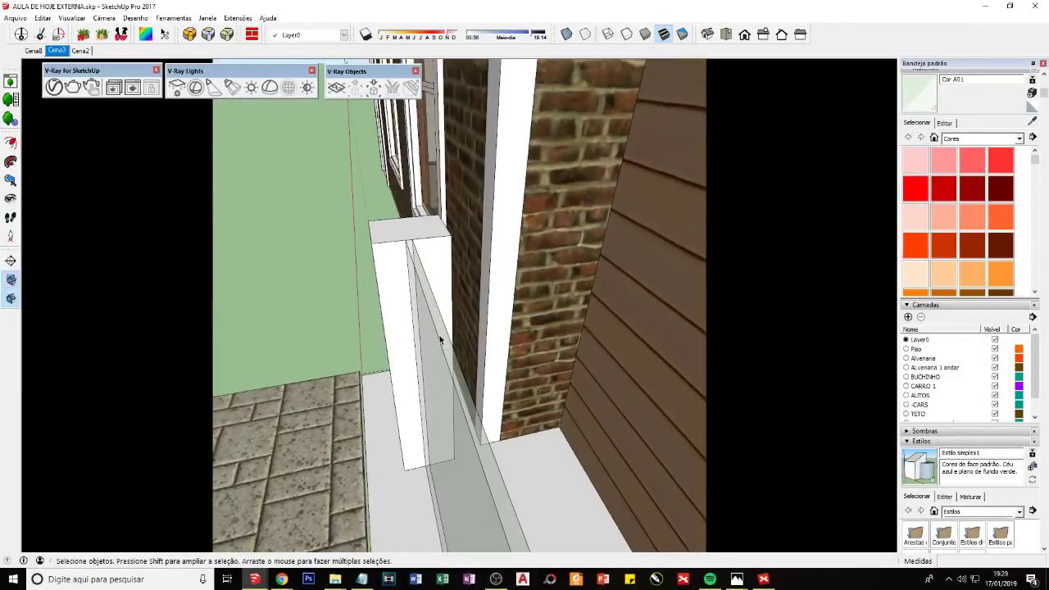
Step: Inside the pillar group, paint the glass rail with Cor A08 and bring that material up for editing
click(426, 304)
mouse_move(418, 279)
middle_down()
mouse_move(420, 259)
mouse_move(428, 288)
mouse_move(492, 235)
mouse_move(424, 243)
middle_up()
double_click(420, 259)
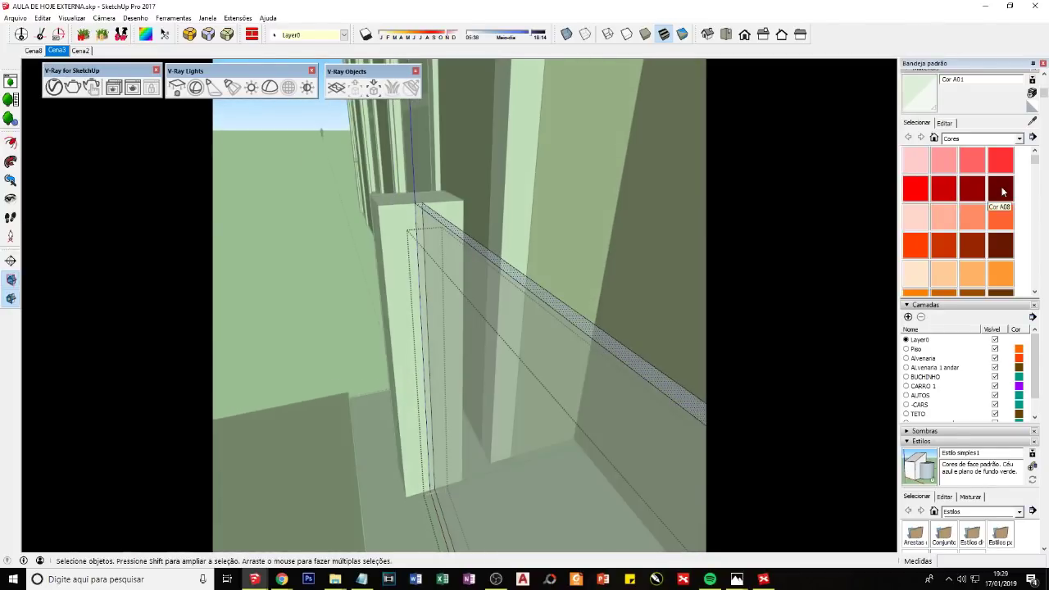
click(1002, 188)
click(573, 241)
middle_drag(574, 241, 503, 262)
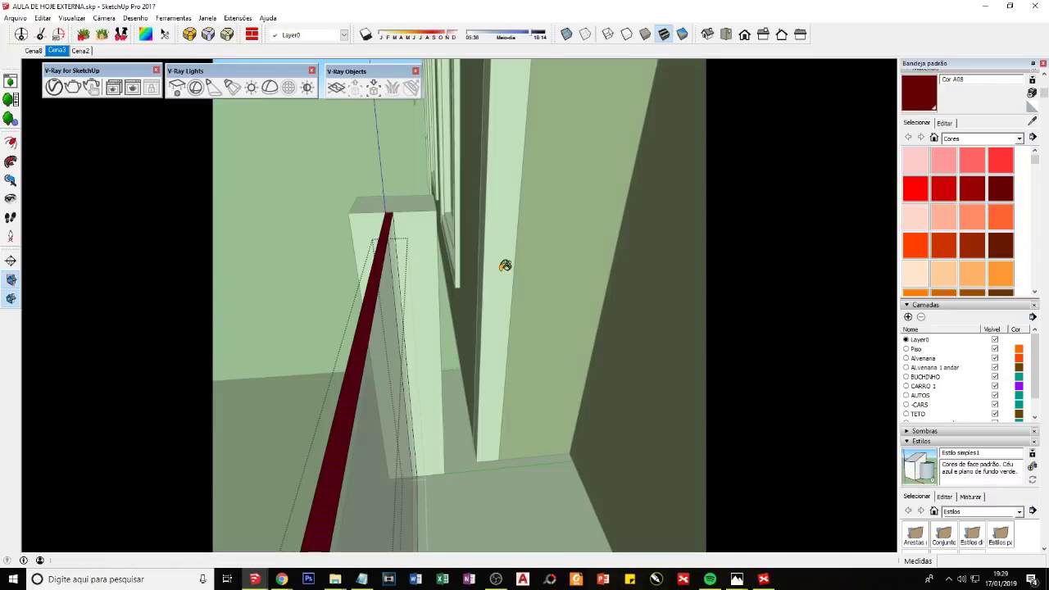
key(space)
click(946, 123)
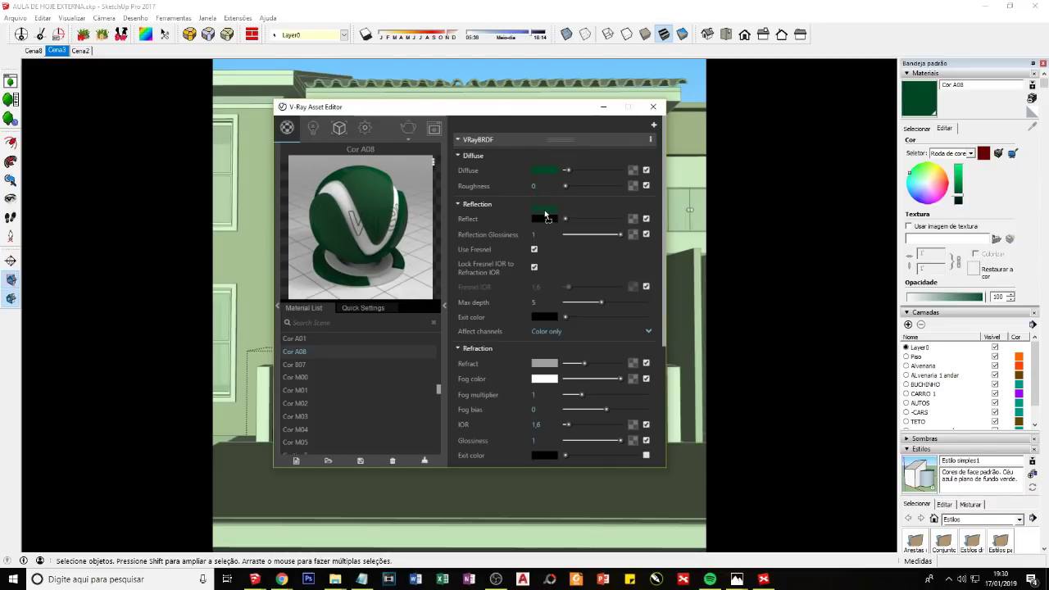
Step: Copy Cor A08's green diffuse into Reflect, lighten it to pale mint, and tone the reflection down
drag(548, 205, 545, 220)
click(544, 219)
drag(517, 198, 521, 151)
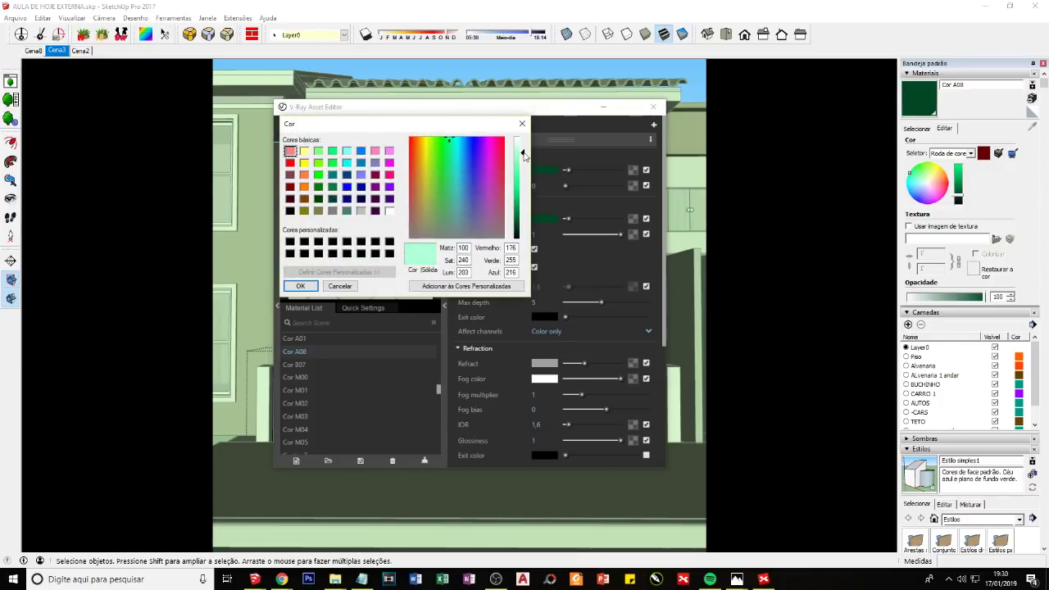
click(300, 286)
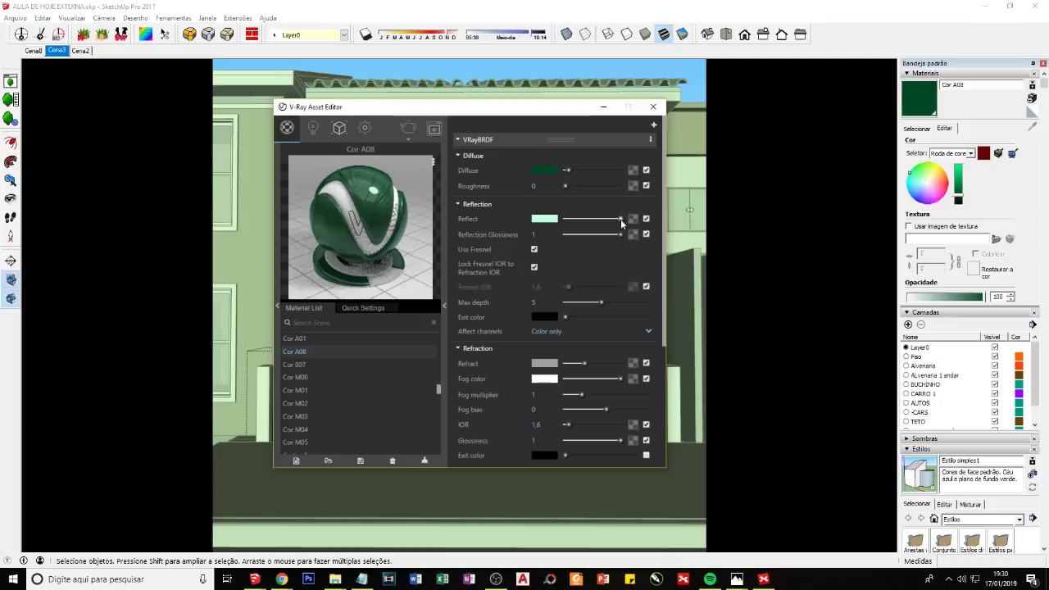
drag(620, 219, 578, 219)
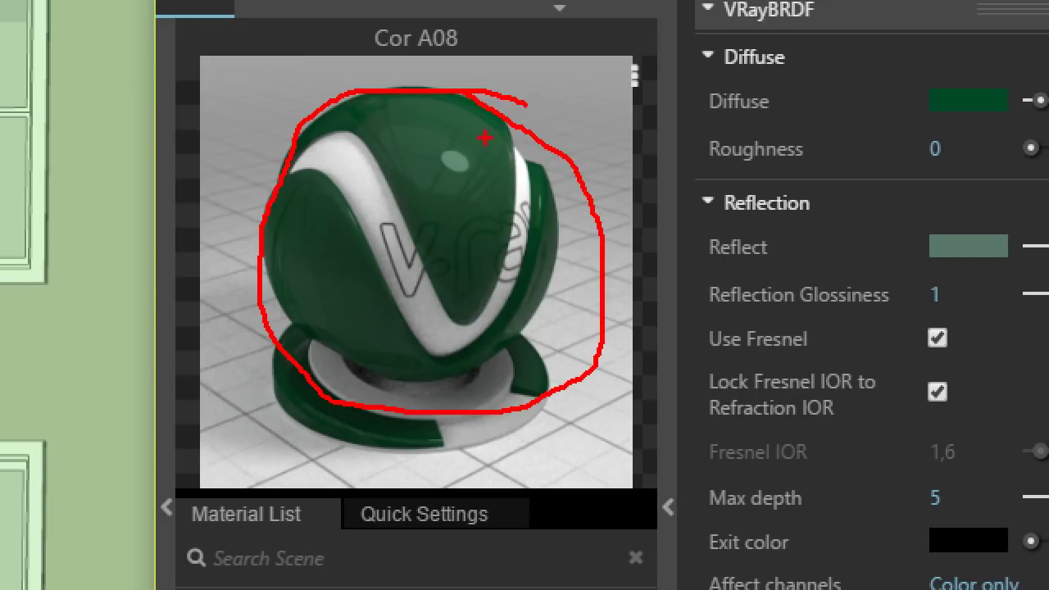
drag(928, 243, 705, 185)
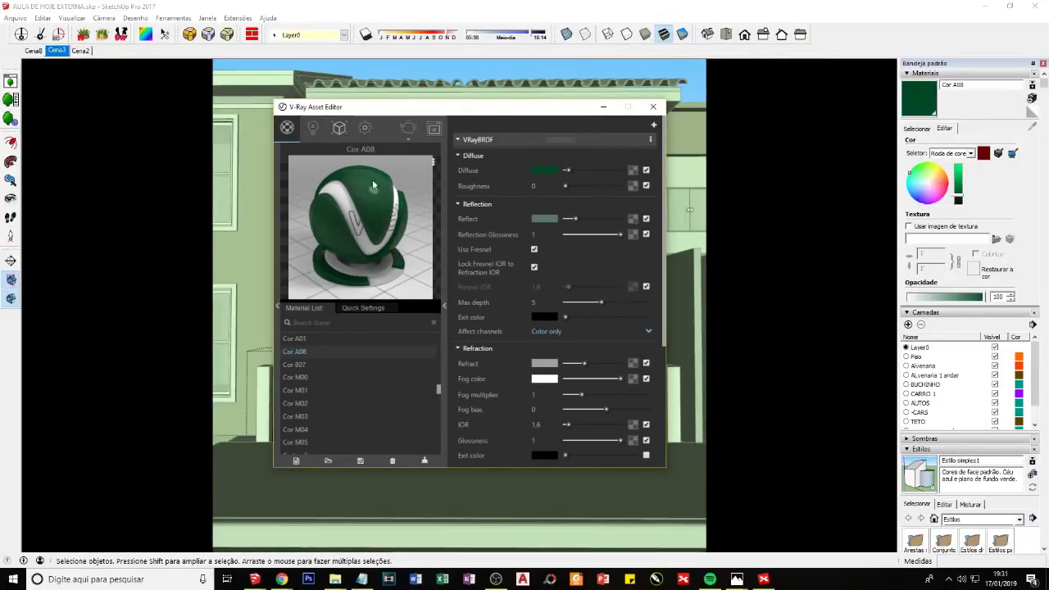
Step: Close the material editor, inspect the latest render, then orbit to an angled facade view
click(653, 106)
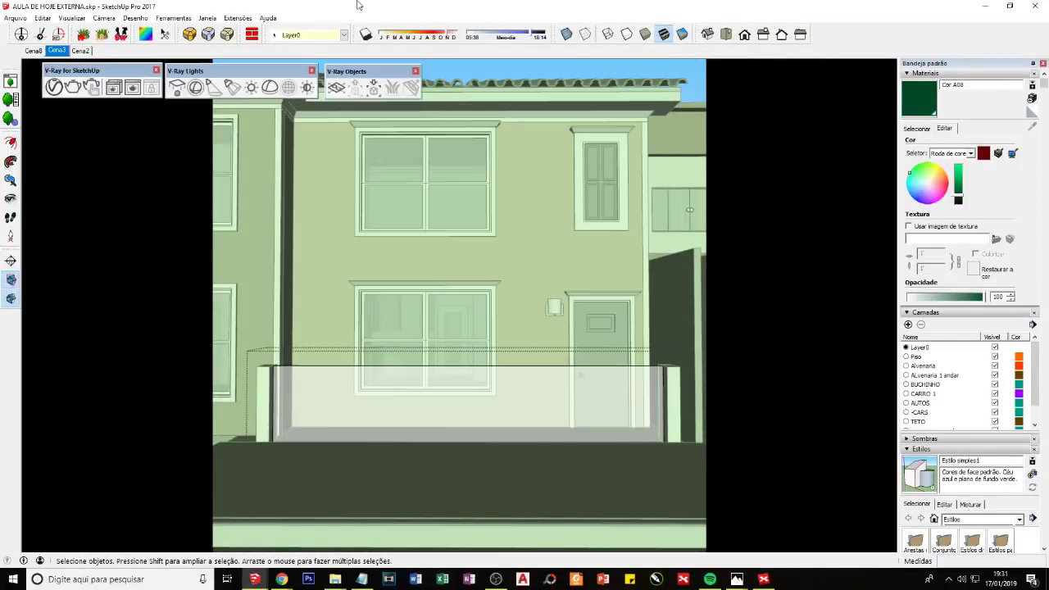
click(150, 88)
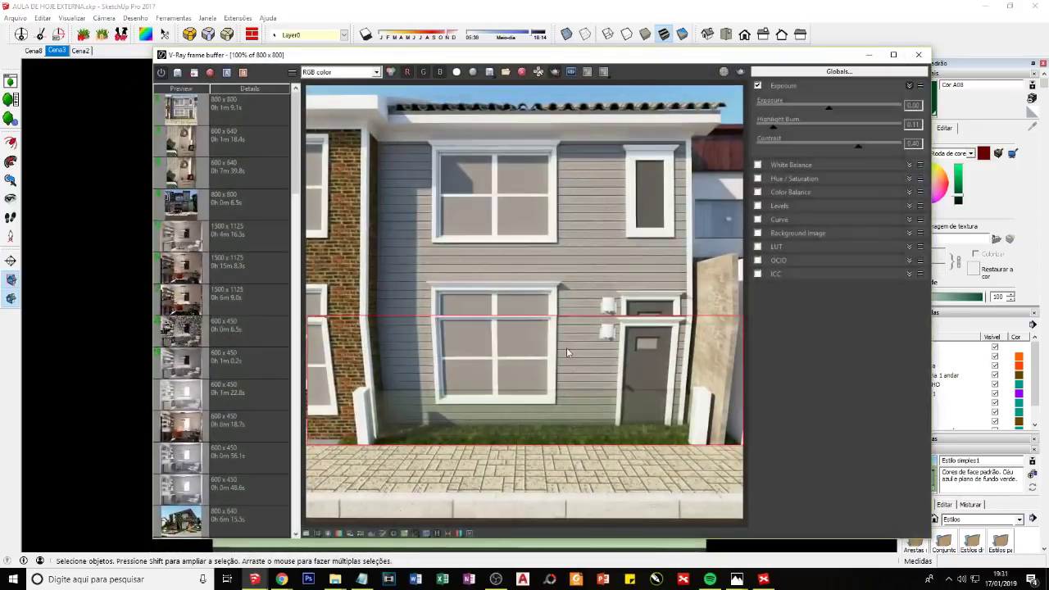
click(56, 51)
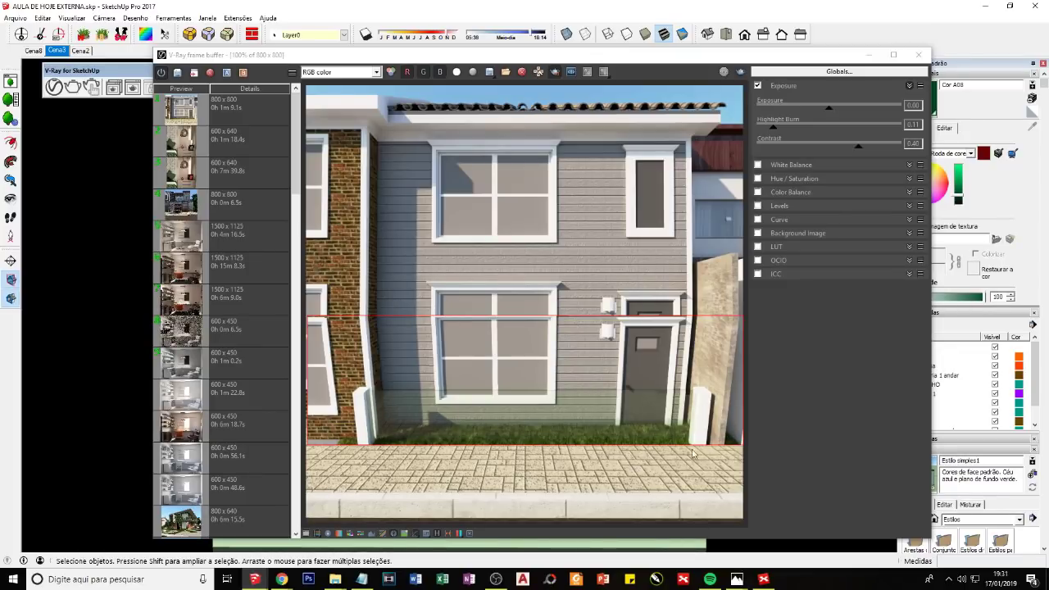
scroll(452, 404, up, 2)
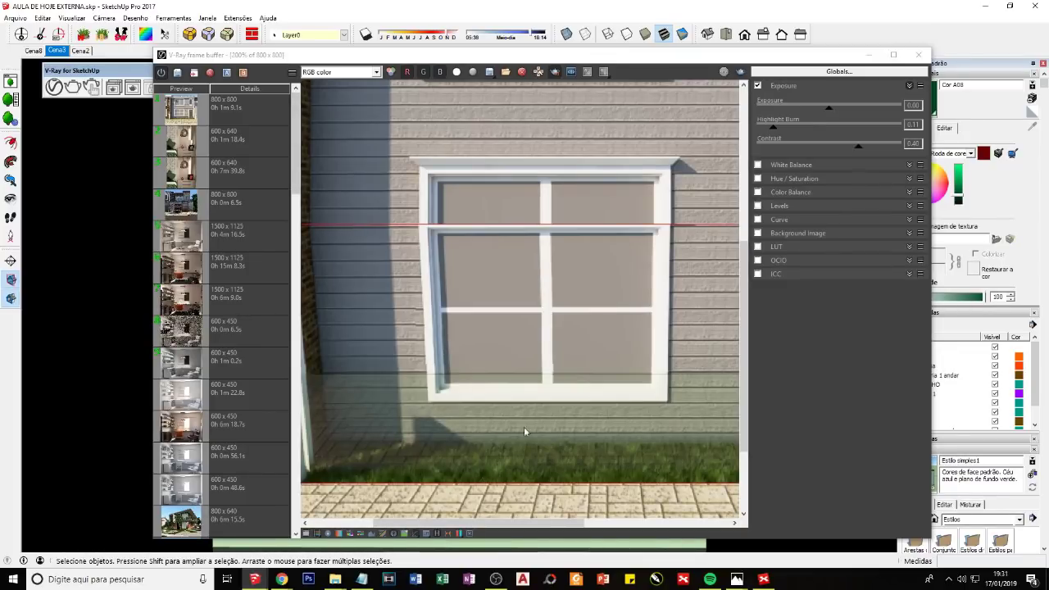
scroll(585, 440, down, 2)
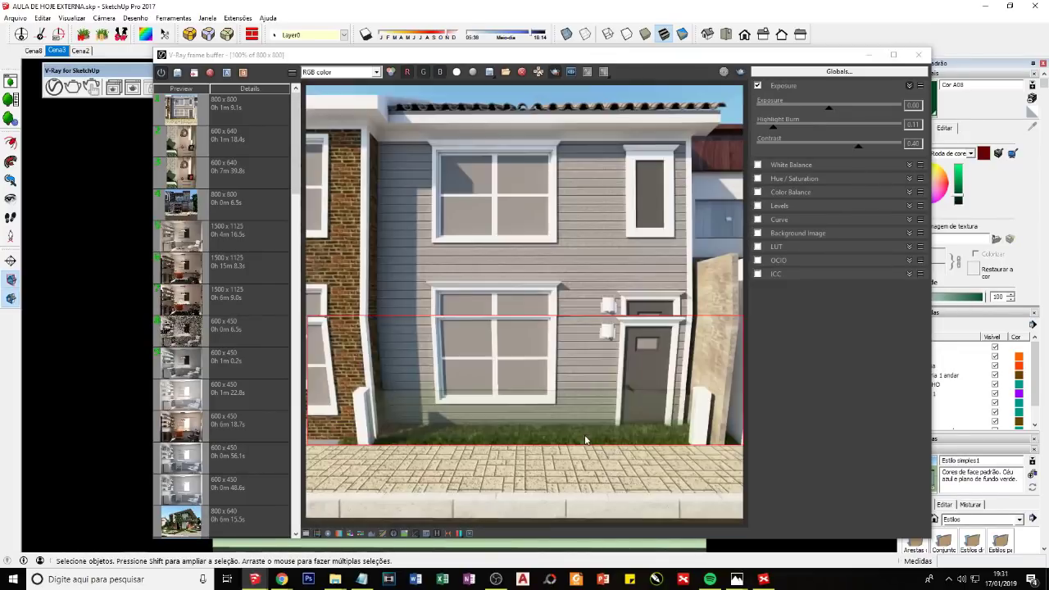
click(919, 55)
mouse_move(451, 380)
middle_down()
mouse_move(457, 473)
mouse_move(600, 436)
mouse_move(418, 445)
mouse_move(474, 418)
middle_up()
Step: Move the pink car onto the street and rotate it to line up with the road
key(m)
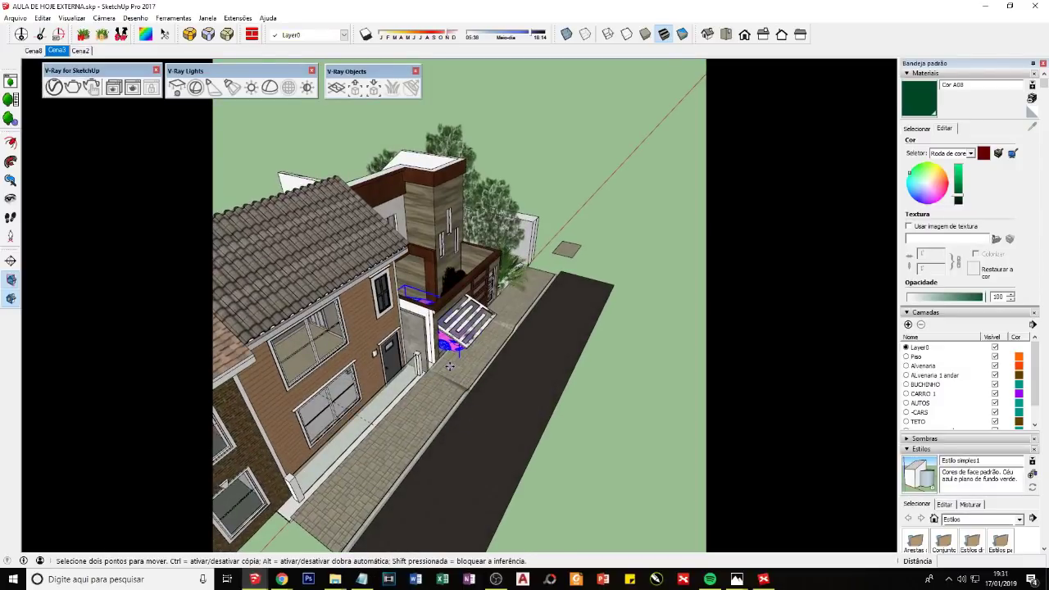
click(449, 367)
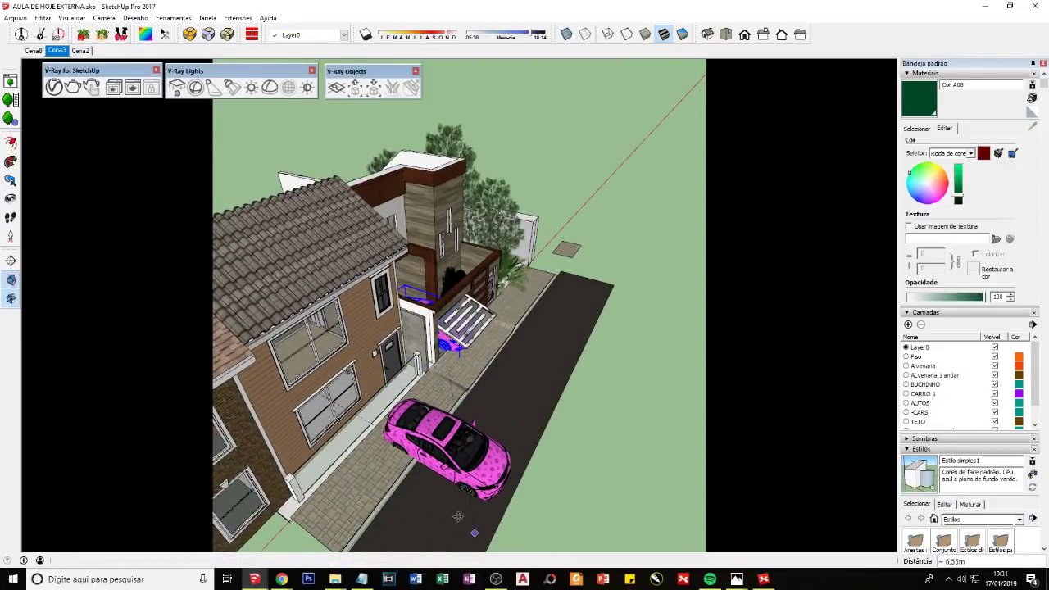
middle_drag(457, 516, 449, 495)
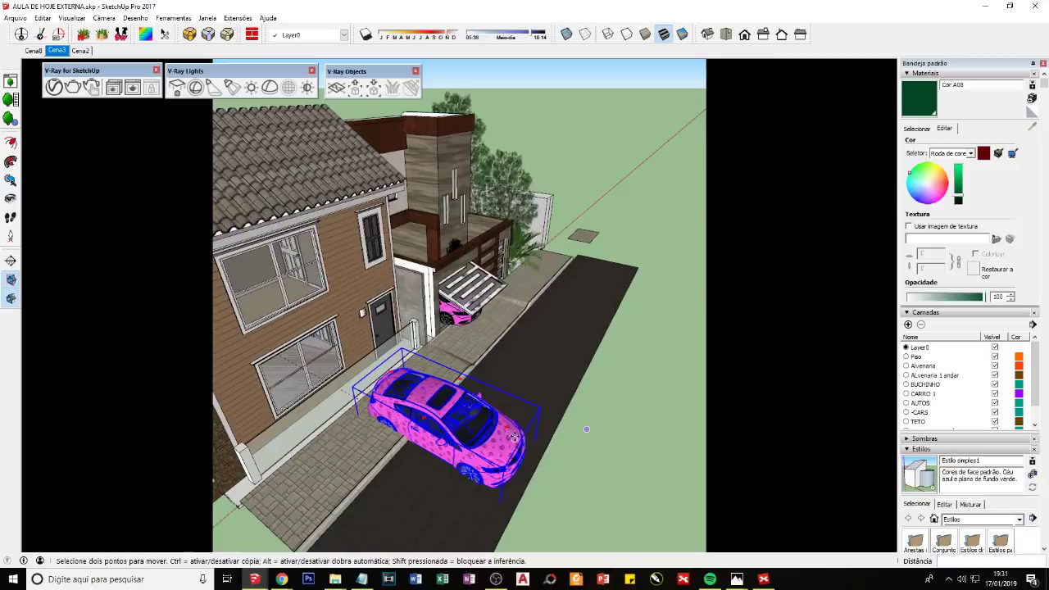
click(505, 430)
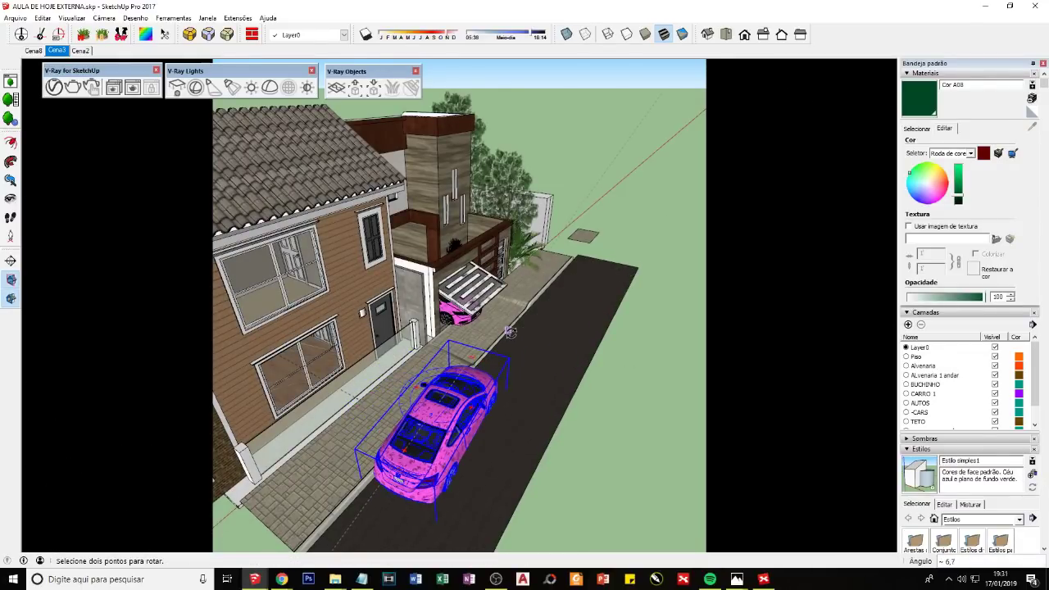
middle_drag(512, 333, 492, 344)
mouse_move(422, 464)
middle_down()
mouse_move(632, 393)
mouse_move(398, 437)
middle_up()
scroll(459, 449, up, 3)
key(m)
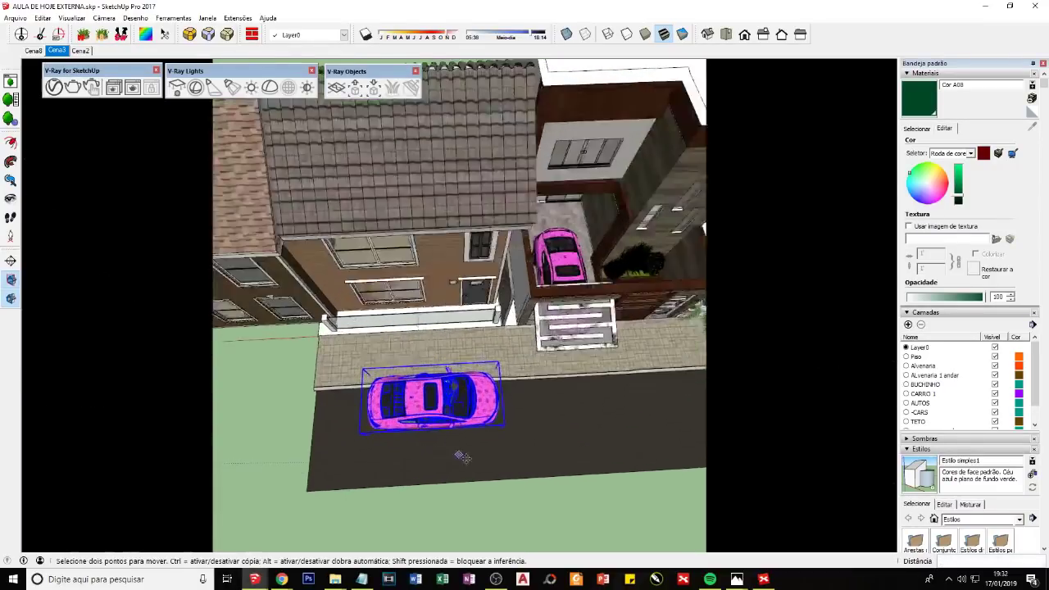
drag(495, 471, 497, 508)
key(space)
middle_drag(497, 508, 296, 361)
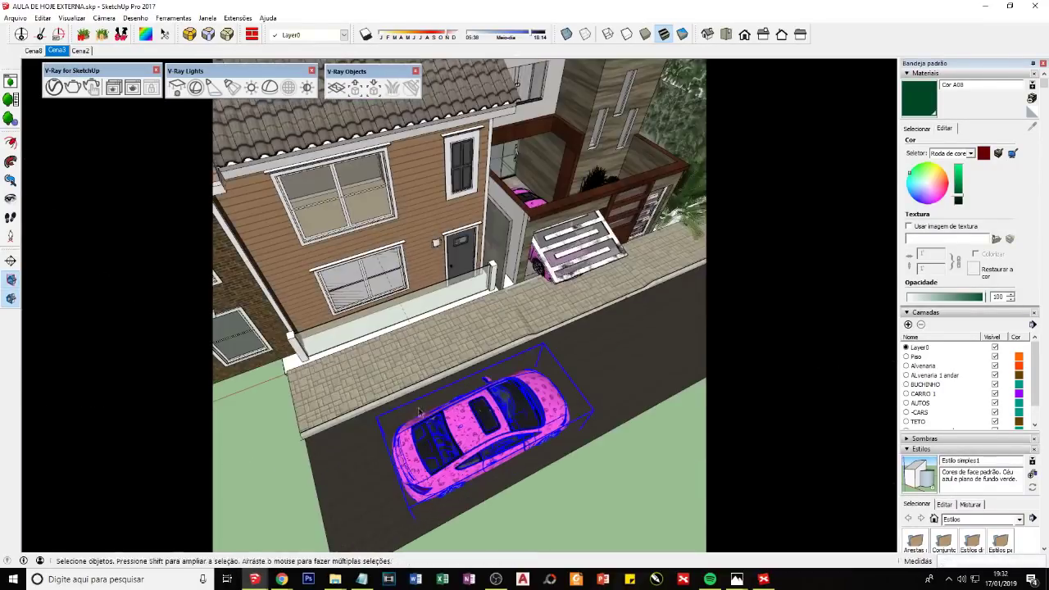
Step: Copy the neighbouring house across the street, turn the copy 180°, then switch to File Explorer
click(297, 361)
scroll(344, 377, down, 3)
middle_drag(396, 392, 320, 406)
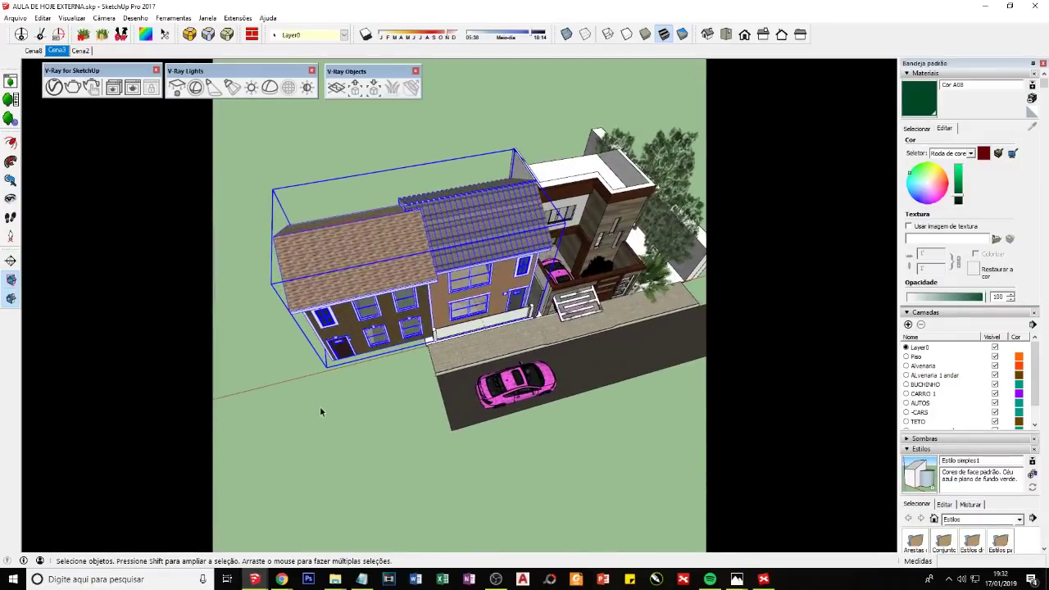
key(m)
key(ctrl)
click(322, 401)
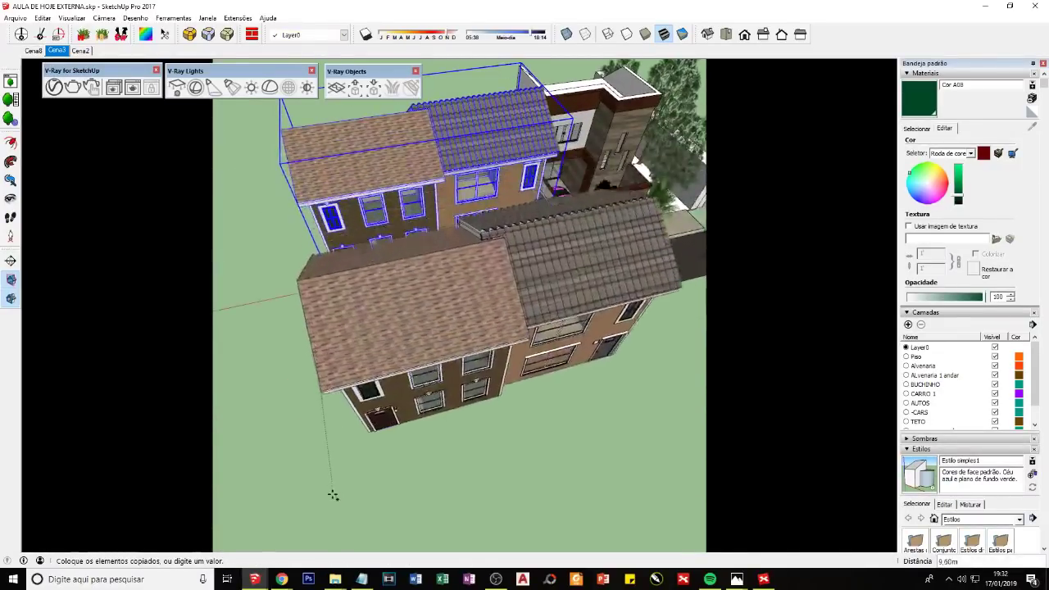
click(344, 503)
middle_drag(344, 504, 517, 320)
key(q)
click(529, 293)
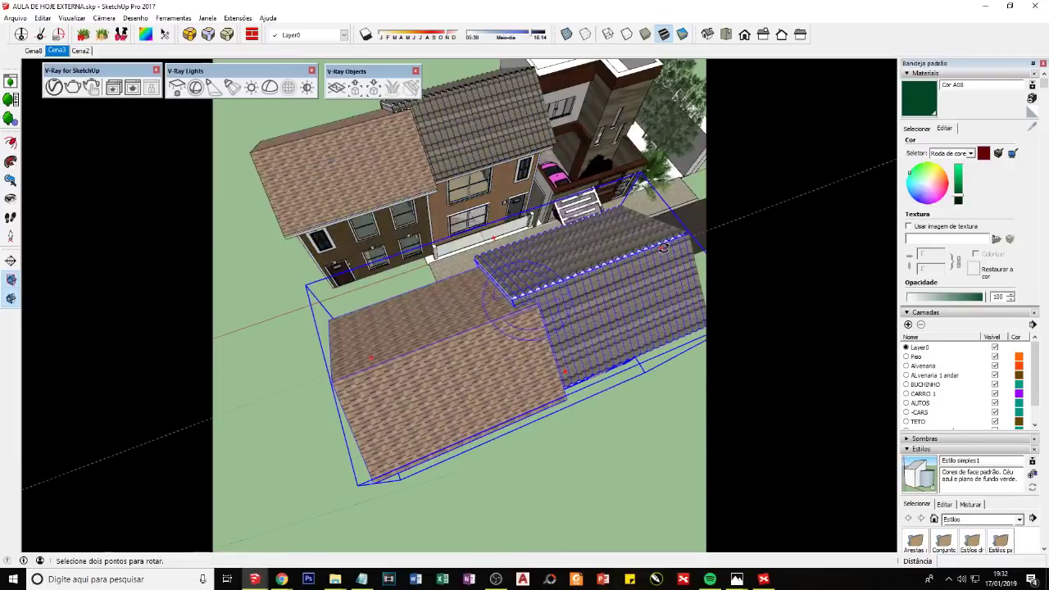
click(664, 248)
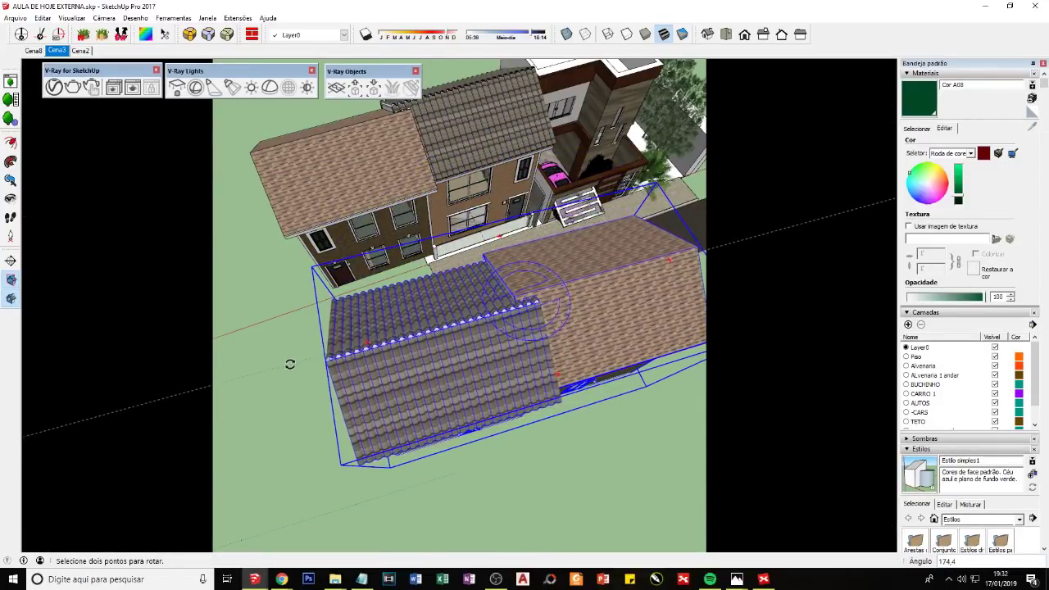
click(300, 377)
key(m)
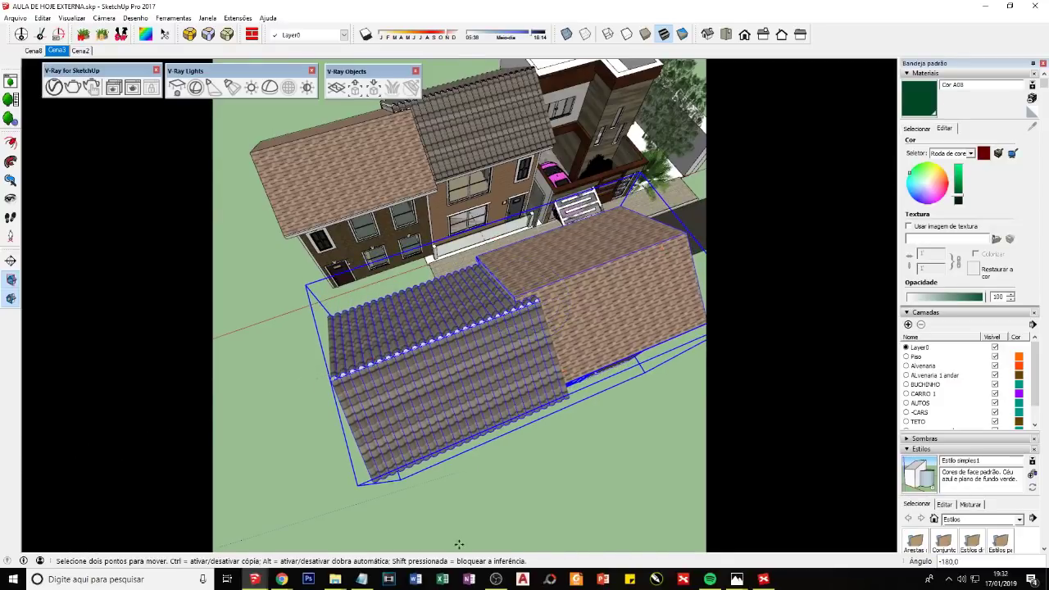
click(343, 582)
click(293, 531)
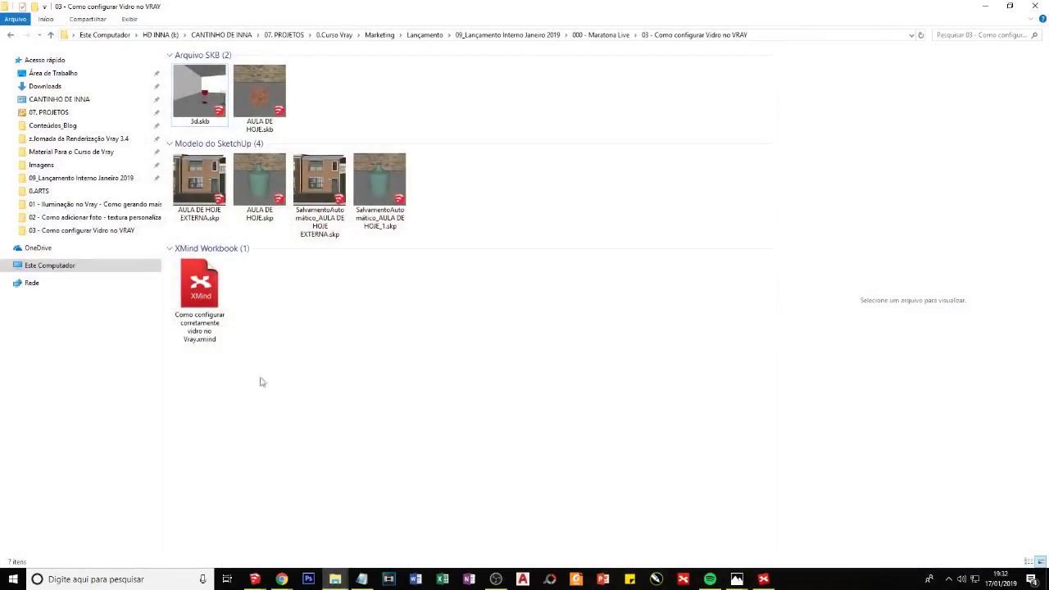
click(71, 152)
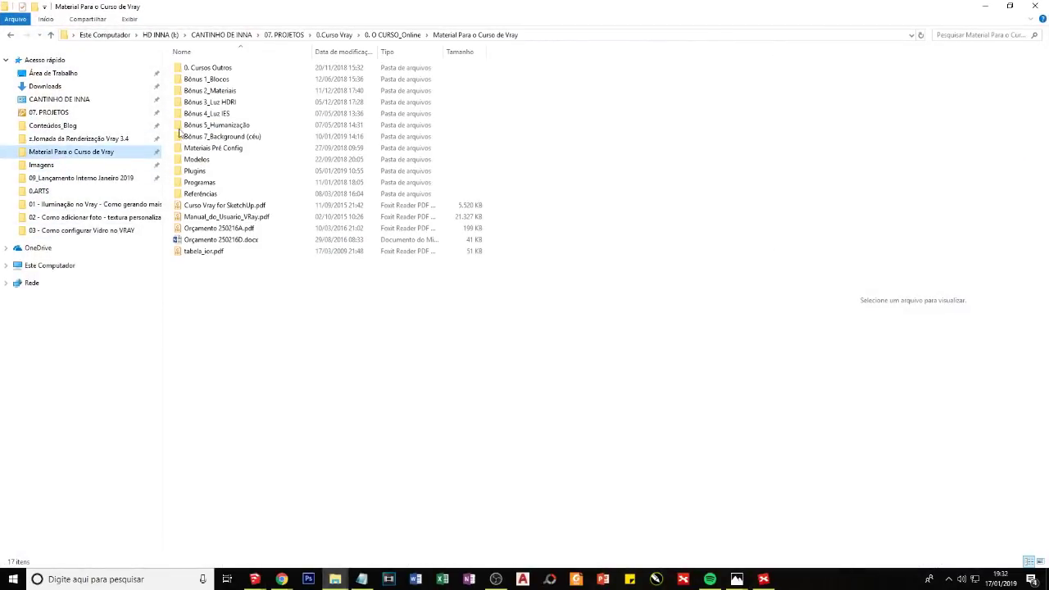
double_click(222, 93)
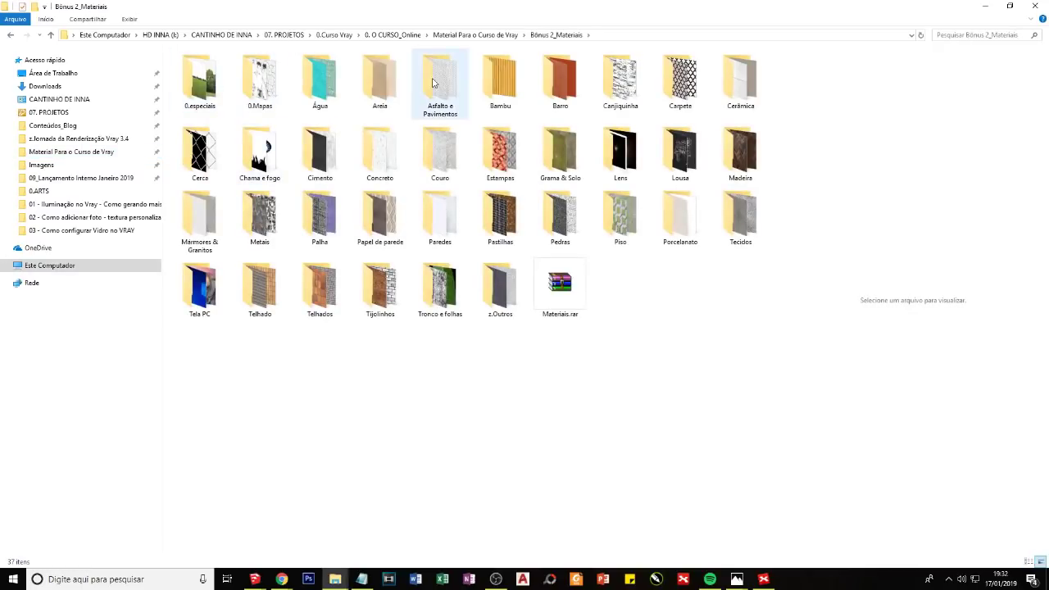
click(508, 35)
double_click(221, 80)
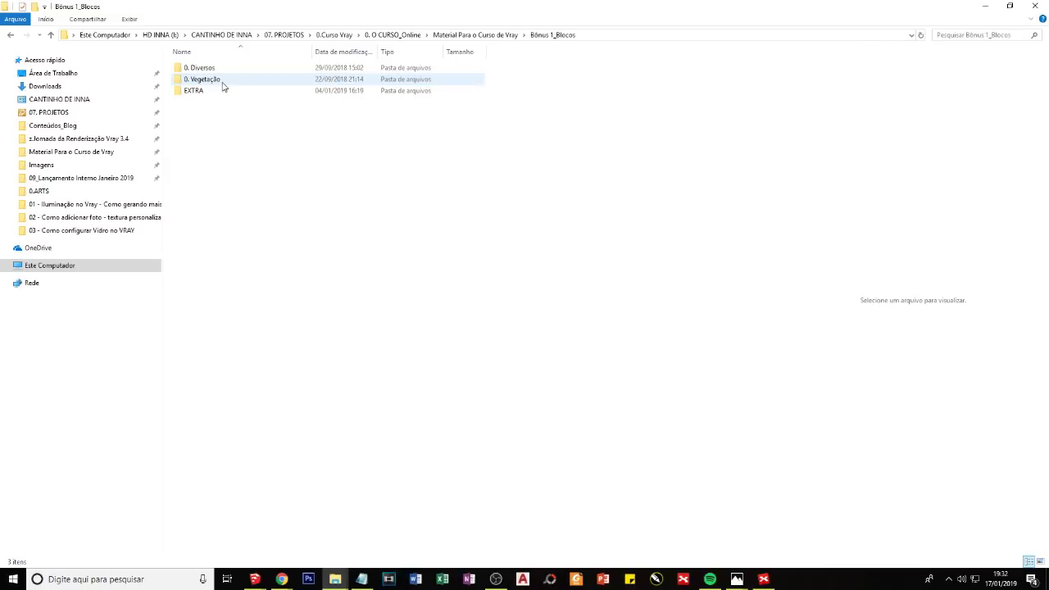
double_click(215, 69)
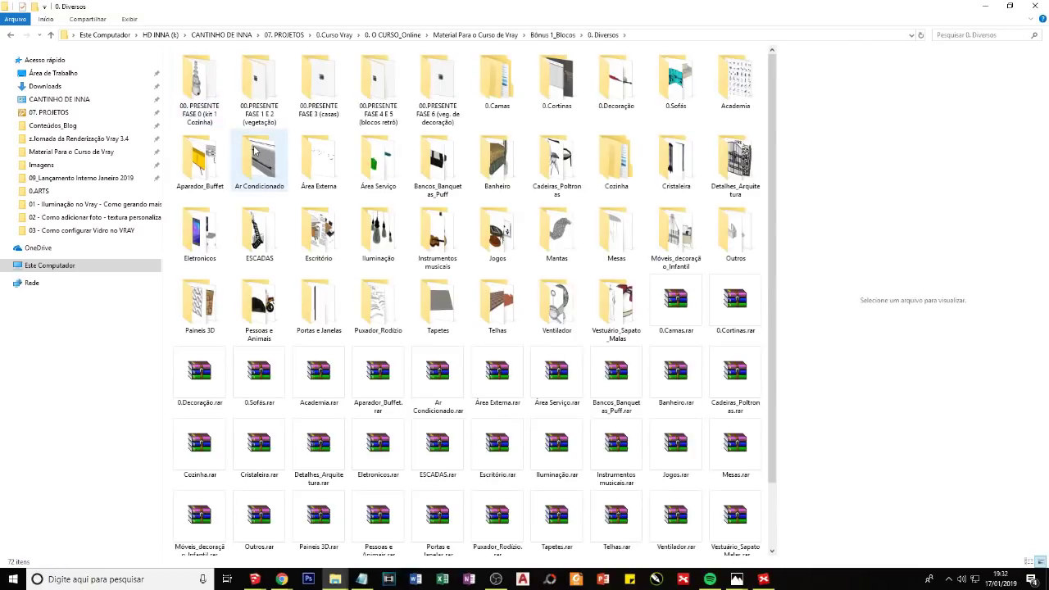
click(320, 108)
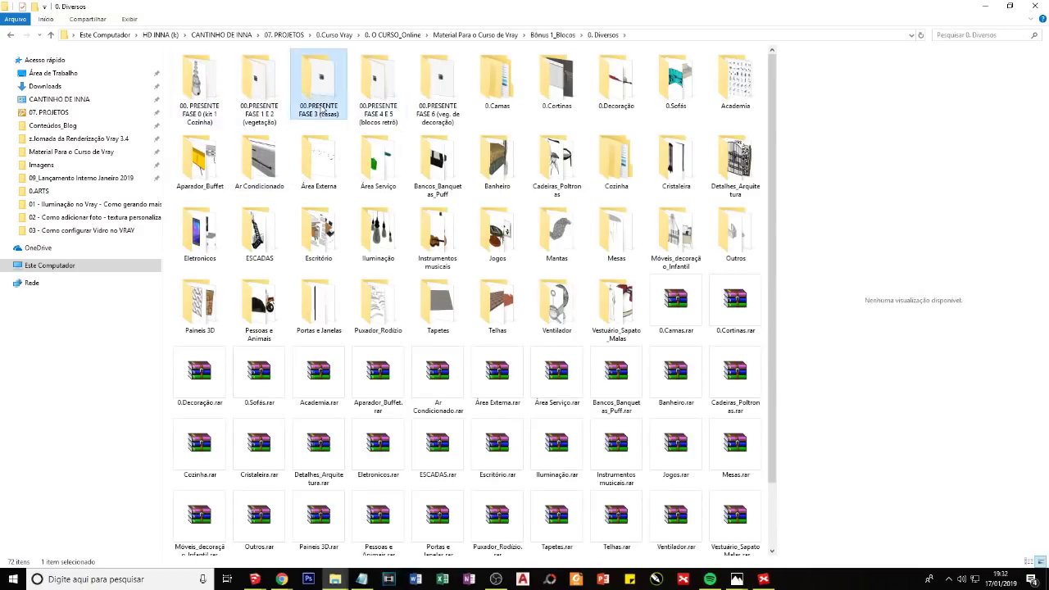
double_click(320, 108)
right_click(279, 171)
double_click(202, 70)
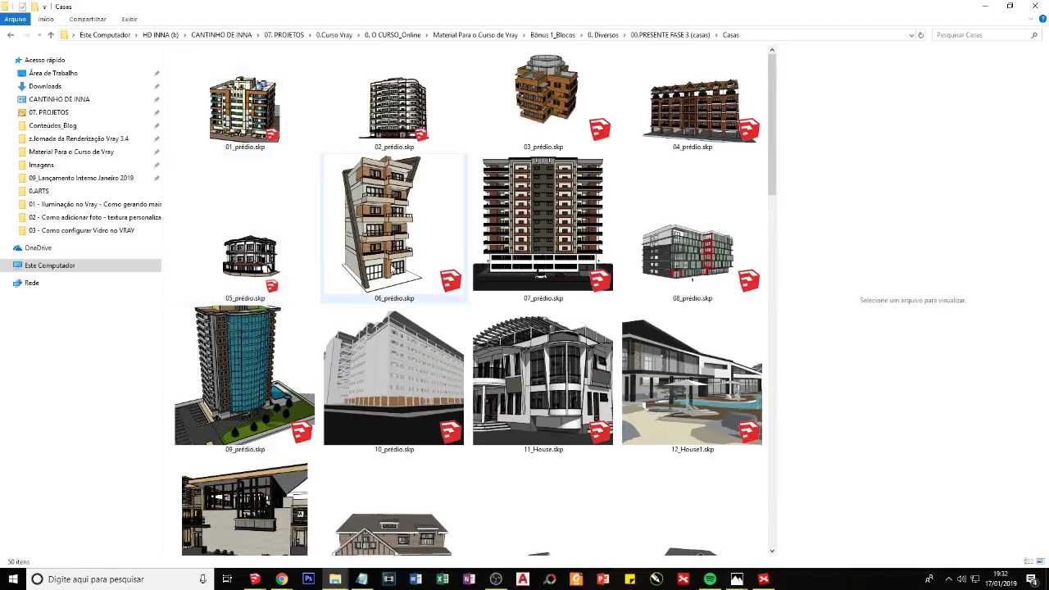
scroll(459, 283, down, 3)
scroll(458, 283, up, 3)
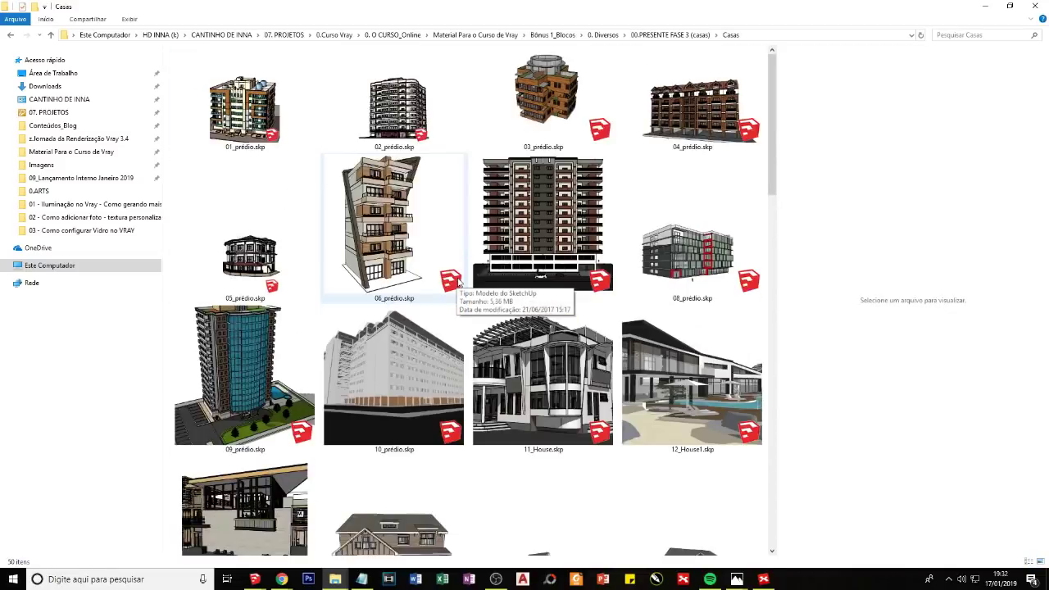
scroll(459, 283, down, 3)
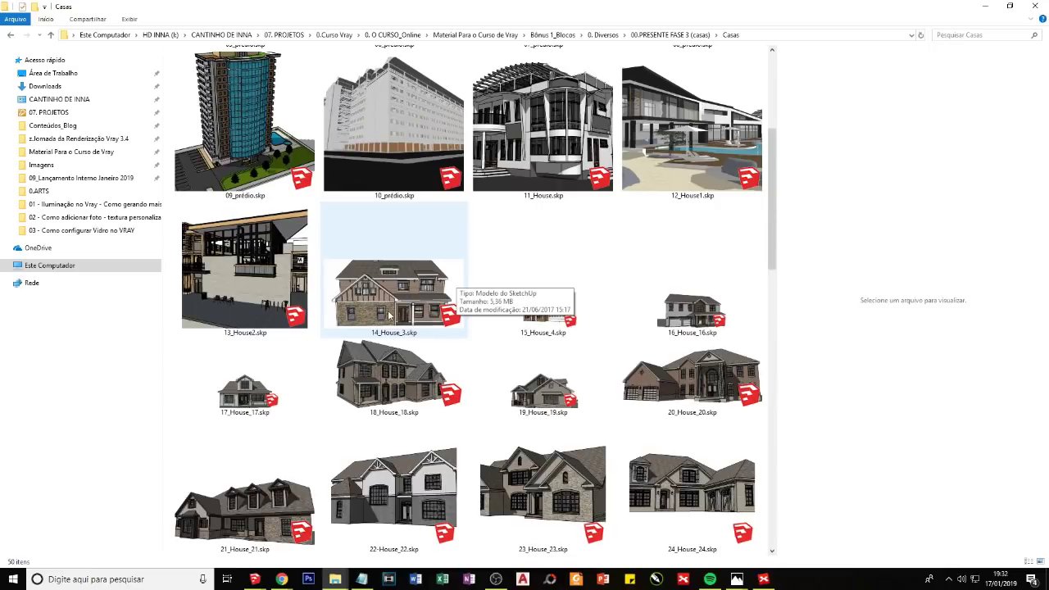
scroll(389, 315, down, 3)
scroll(385, 318, down, 3)
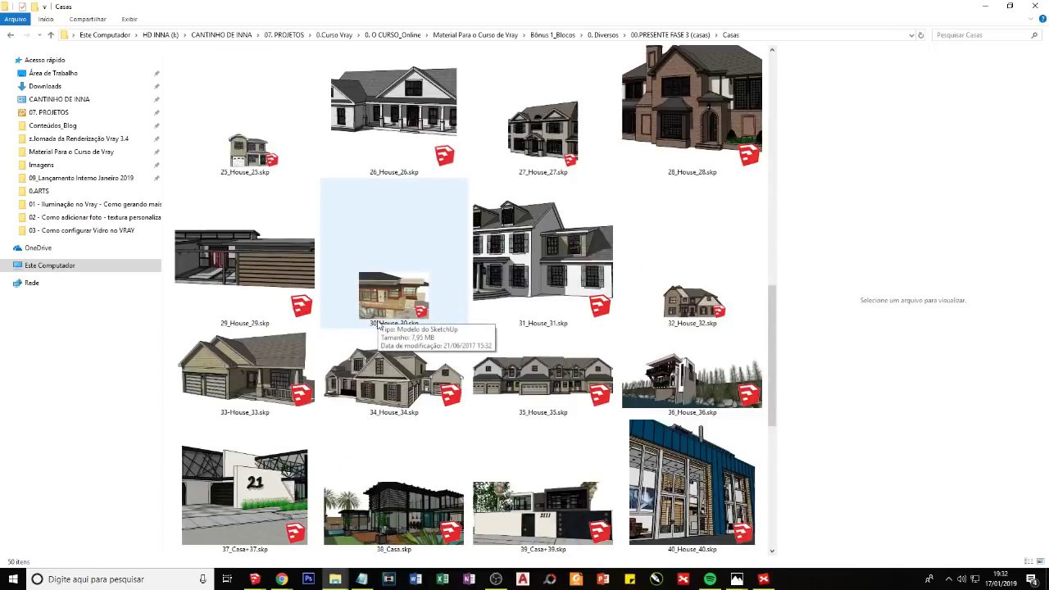
click(376, 371)
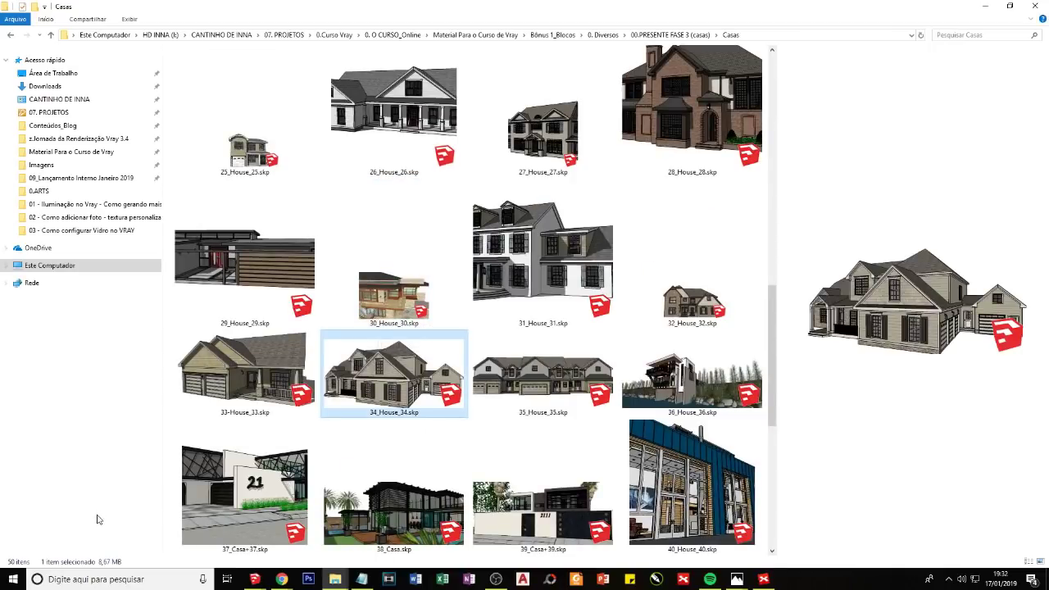
click(183, 533)
scroll(191, 557, down, 5)
click(393, 369)
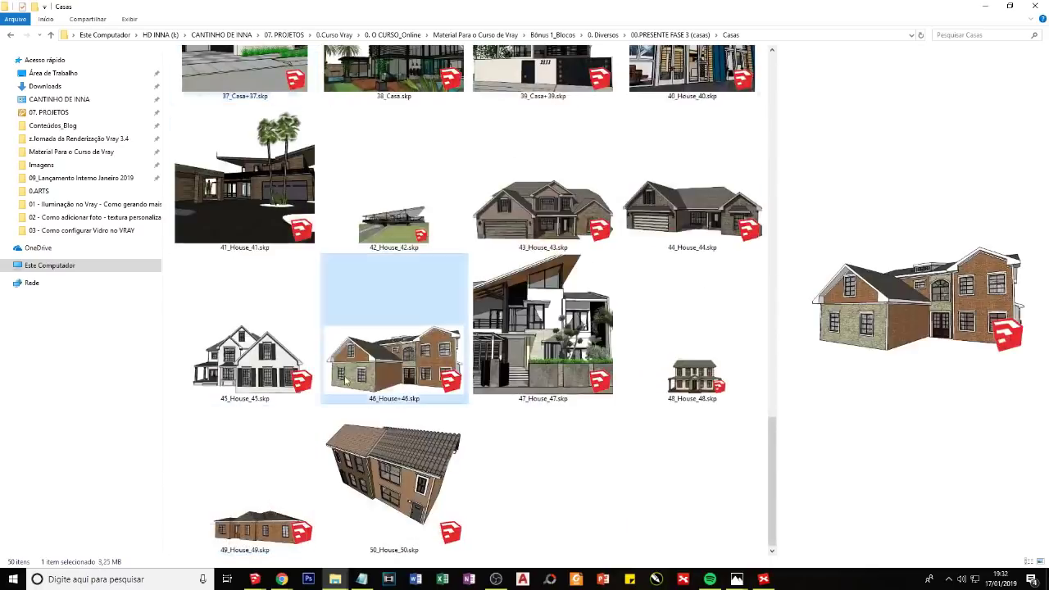
click(259, 531)
click(357, 517)
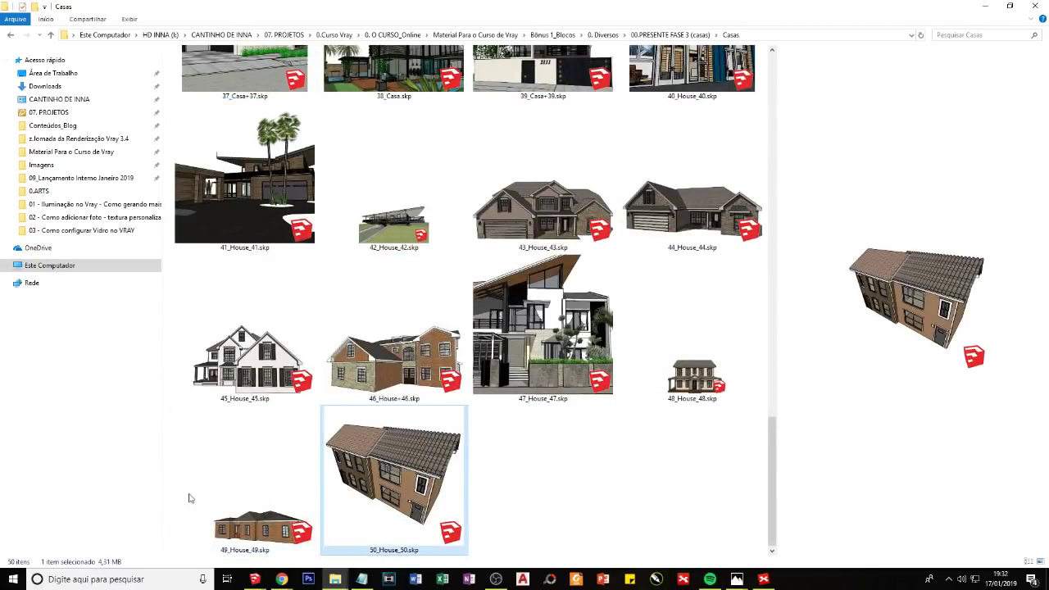
click(212, 403)
key(Right)
key(Right)
key(Right)
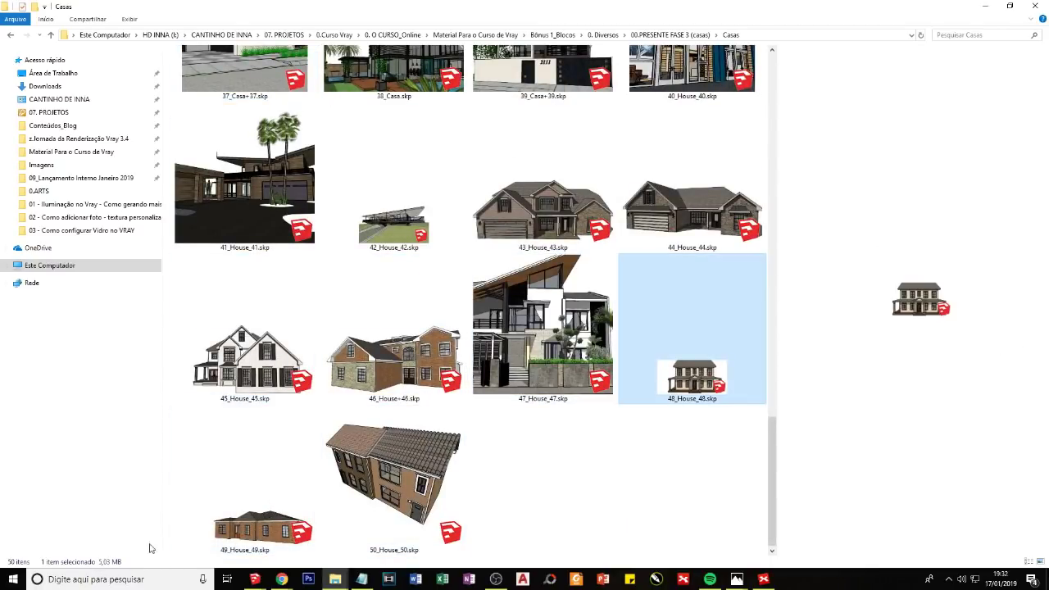
click(393, 365)
scroll(295, 385, up, 10)
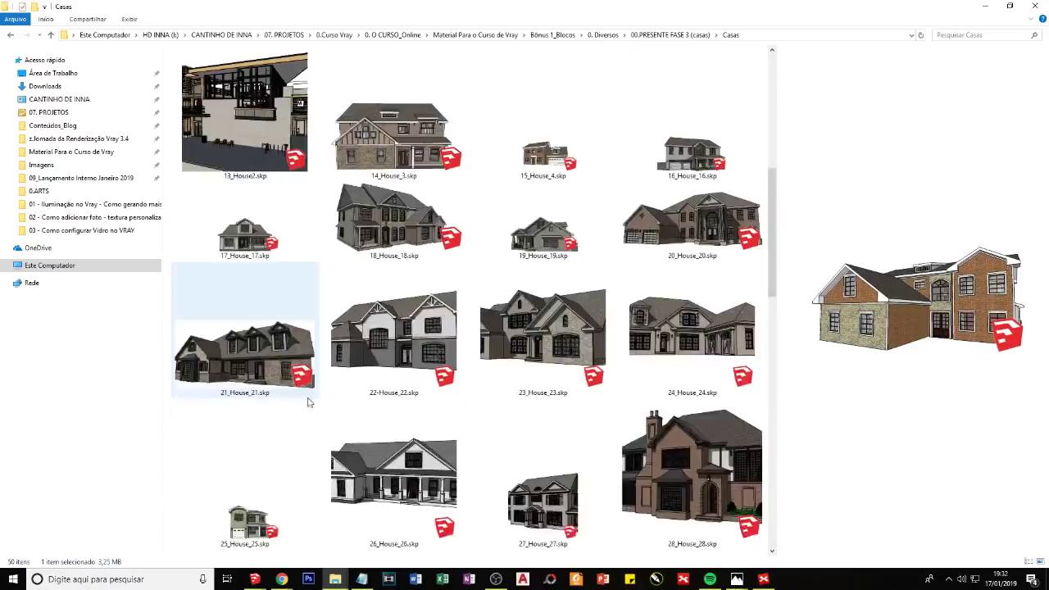
click(74, 231)
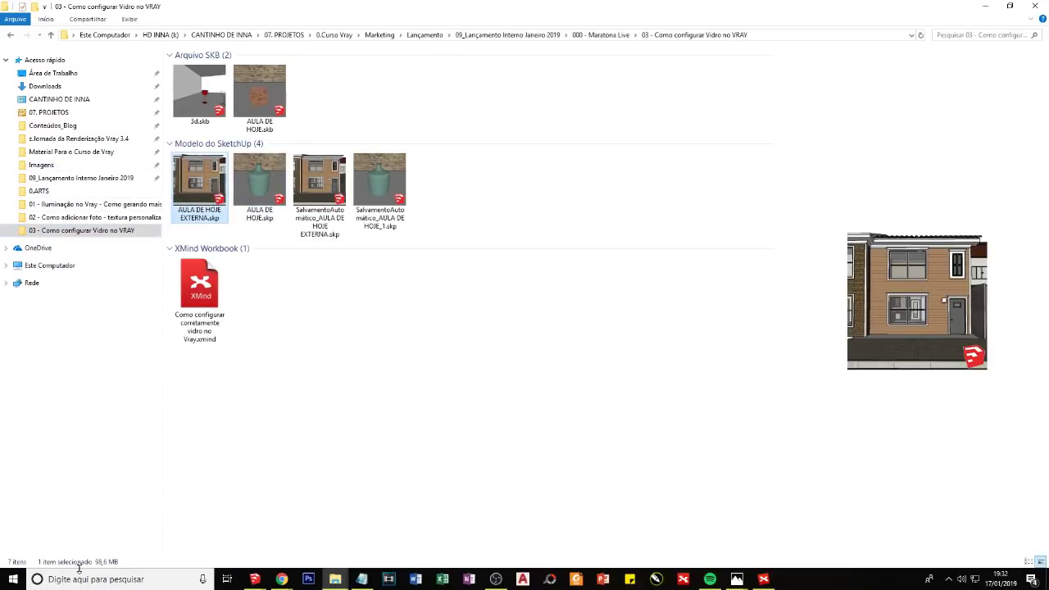
key(Right)
key(Right)
key(Left)
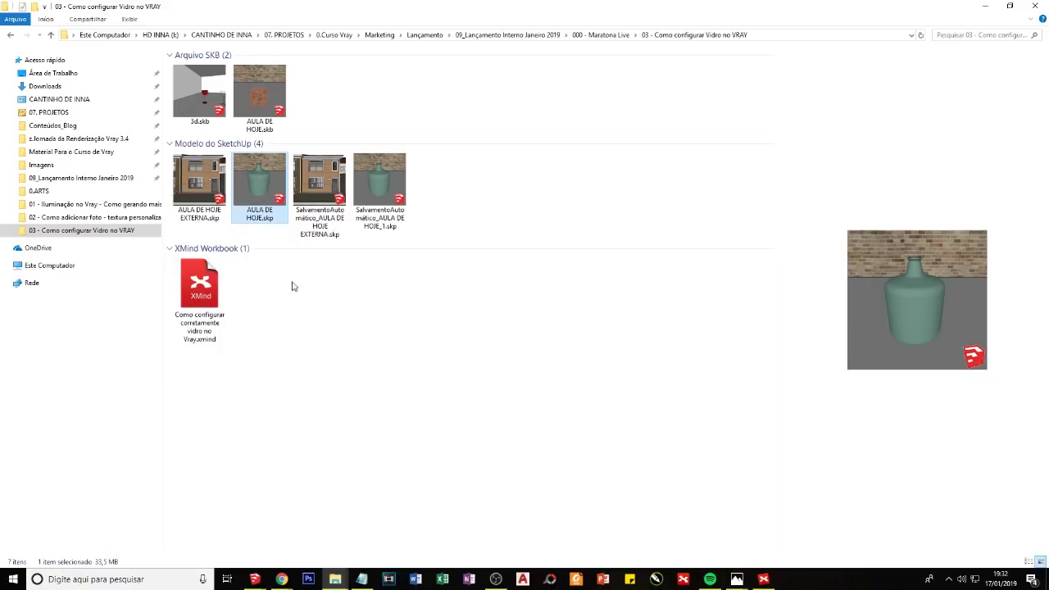
click(283, 580)
mouse_move(254, 579)
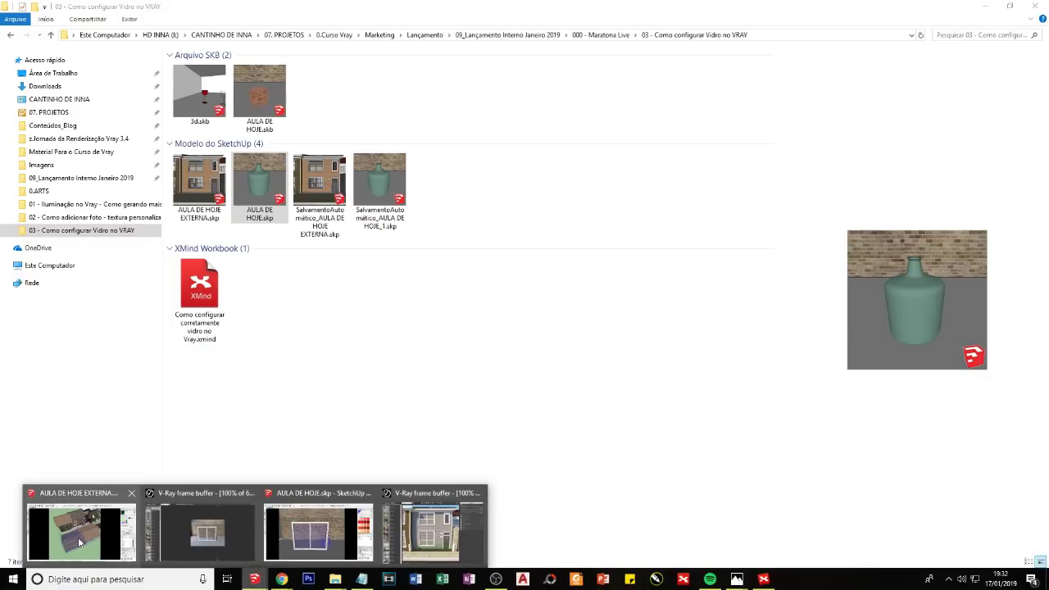
click(78, 537)
Step: Move the neighbouring building further to the right
mouse_move(471, 309)
middle_down()
mouse_move(552, 399)
mouse_move(451, 458)
middle_up()
key(m)
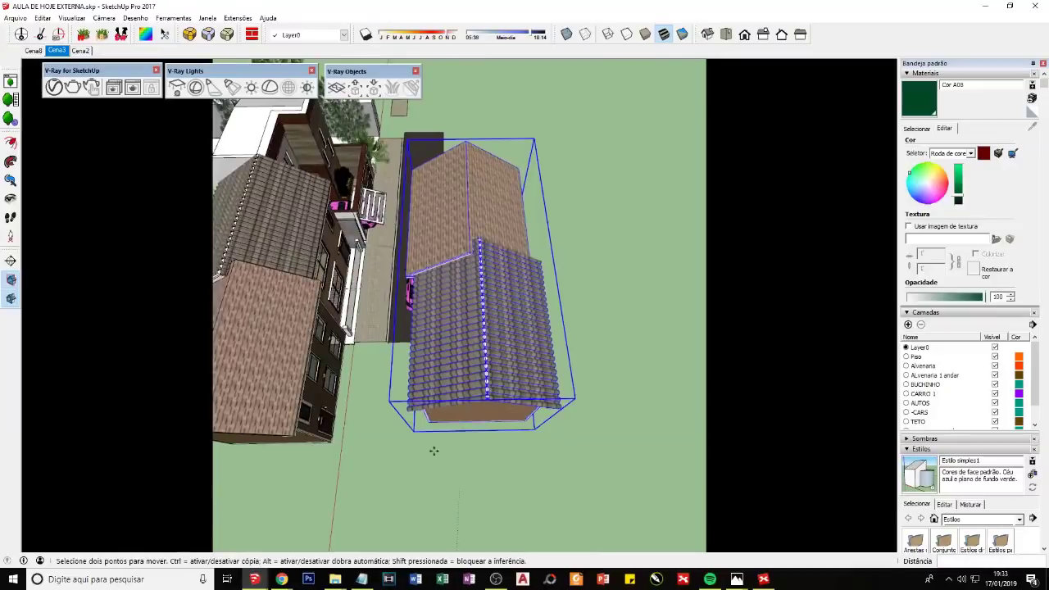
drag(452, 459, 467, 480)
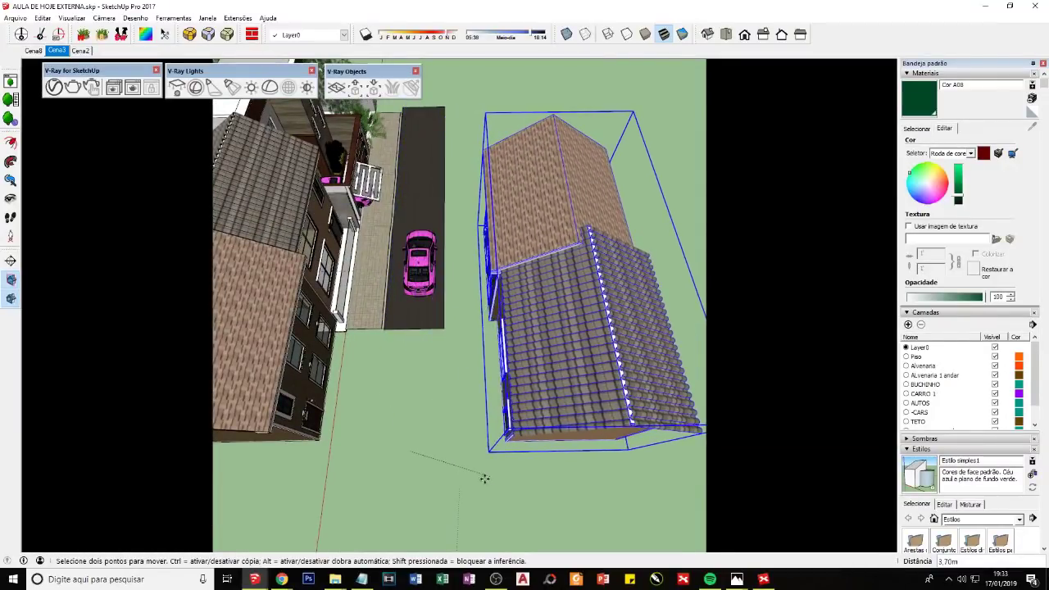
shift+middle_drag(466, 479, 495, 478)
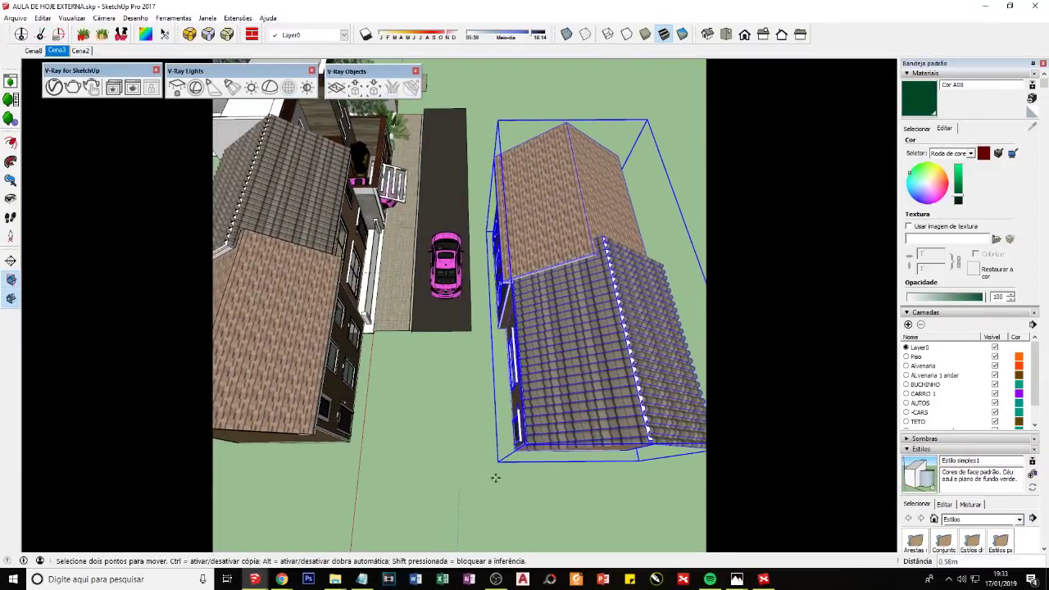
click(556, 477)
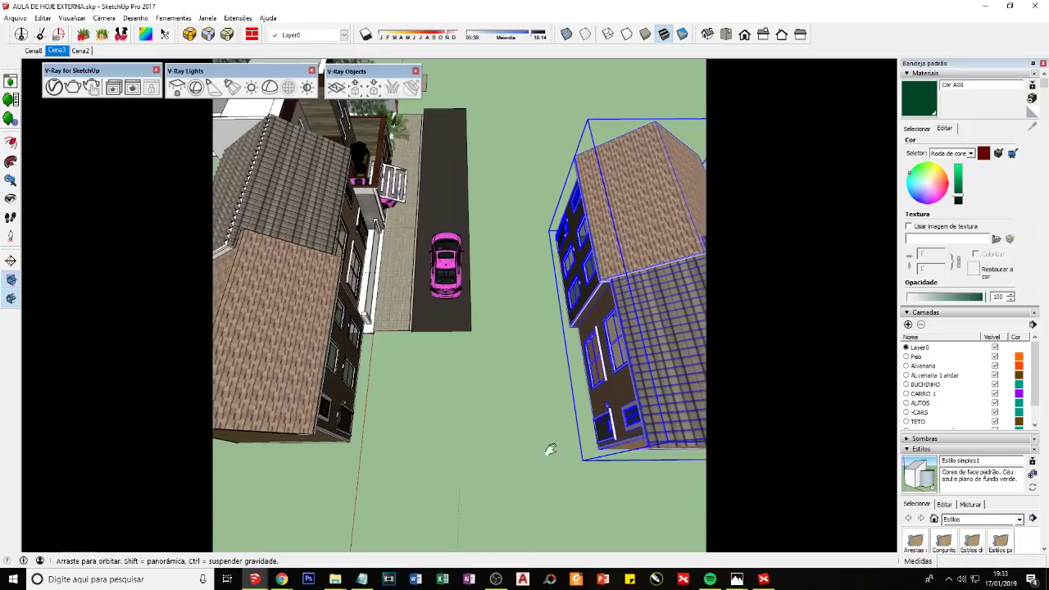
middle_drag(545, 451, 524, 427)
key(space)
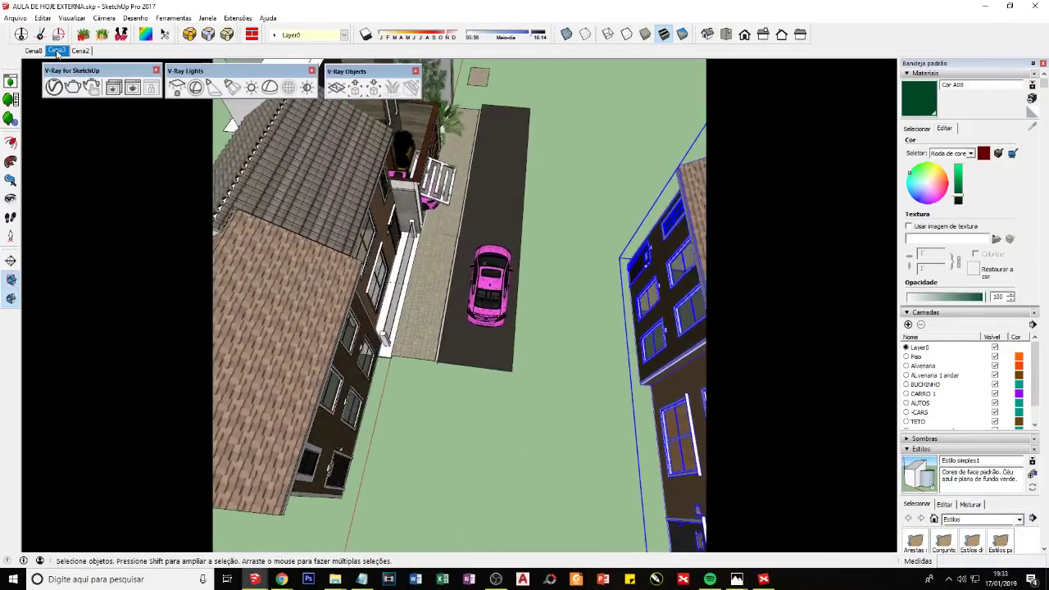
Step: In scene Cena3, move the car group further left along the street in front of the house
click(57, 51)
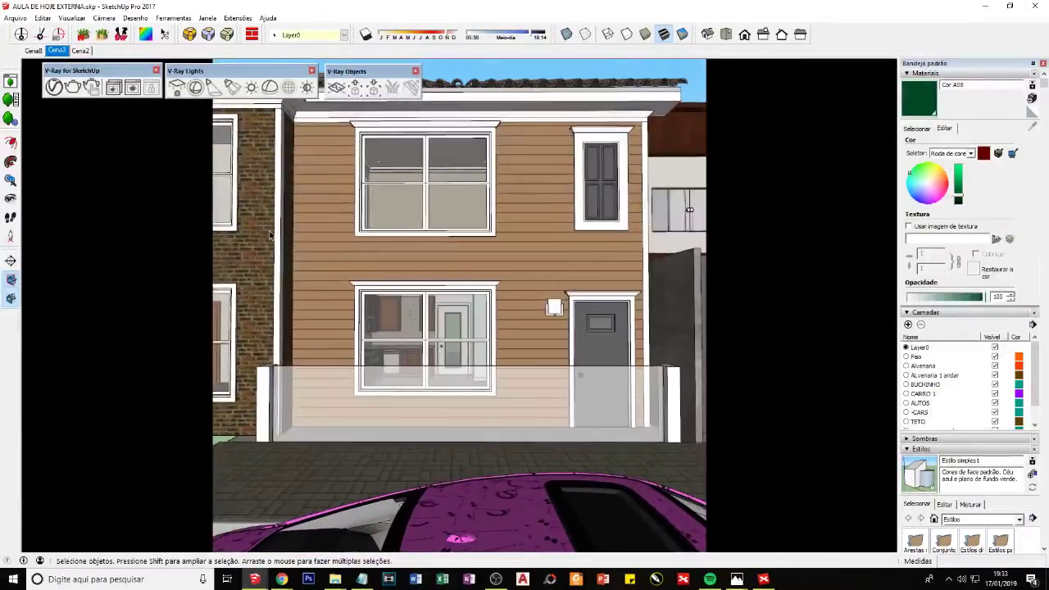
click(440, 507)
key(m)
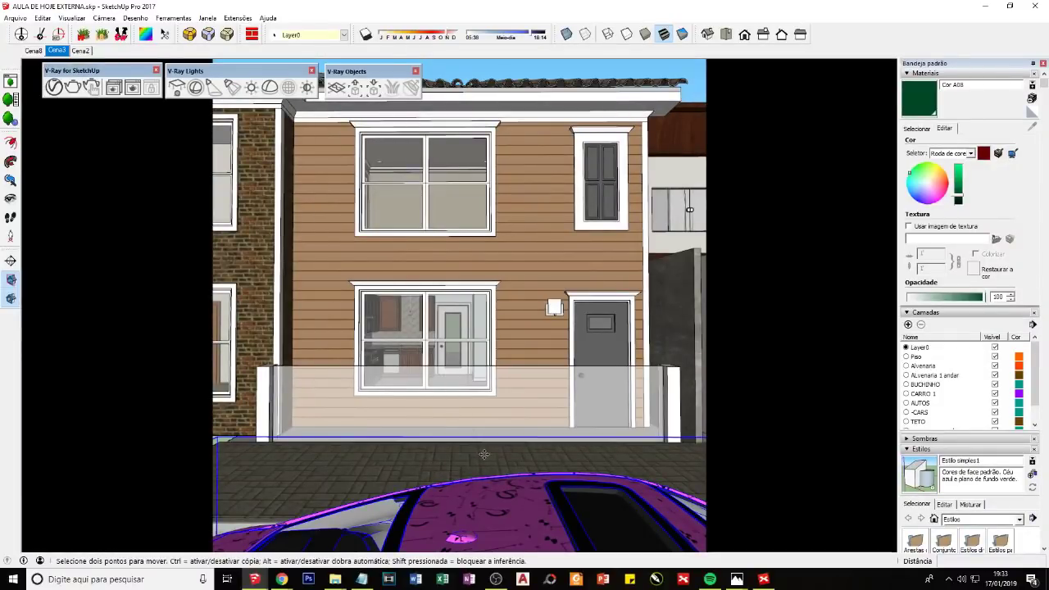
click(410, 455)
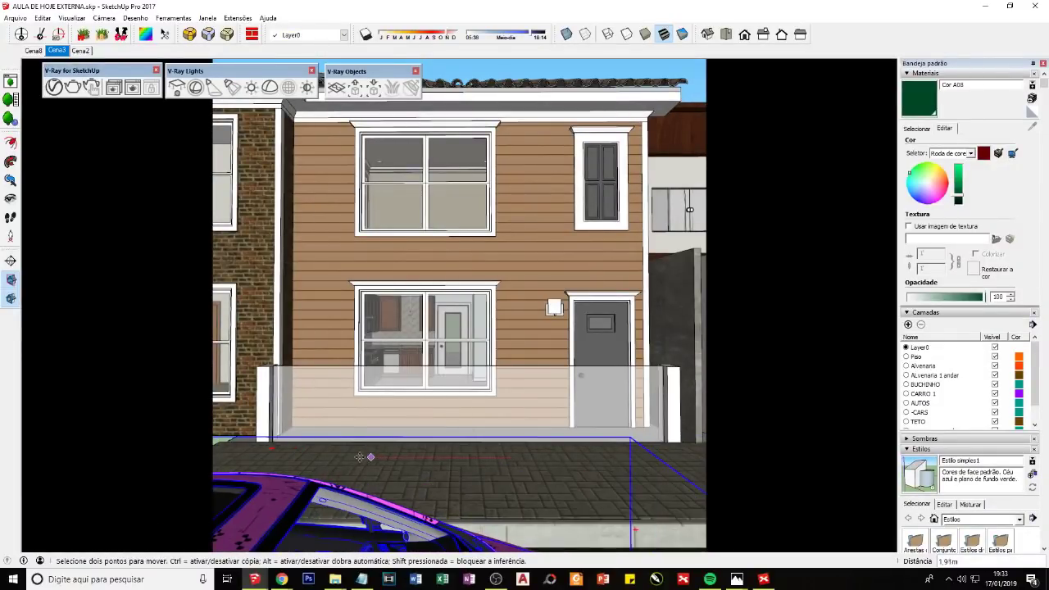
click(358, 462)
key(space)
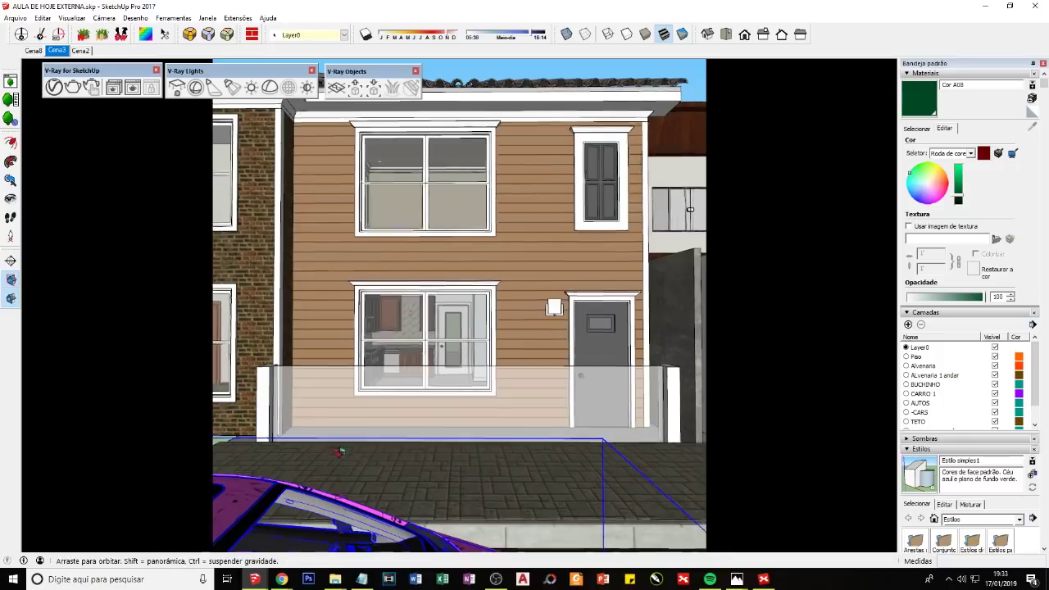
mouse_move(358, 463)
middle_down()
mouse_move(493, 441)
mouse_move(620, 396)
middle_up()
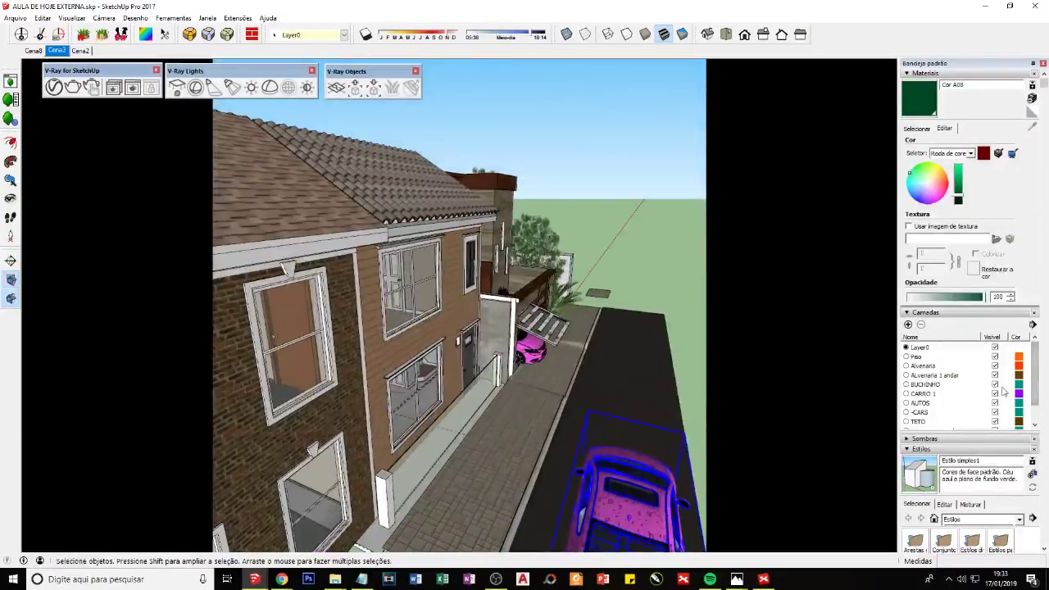
scroll(1004, 392, down, 3)
Step: Turn on the Arvores layer and scale the large tree over the street to 0.50
click(994, 356)
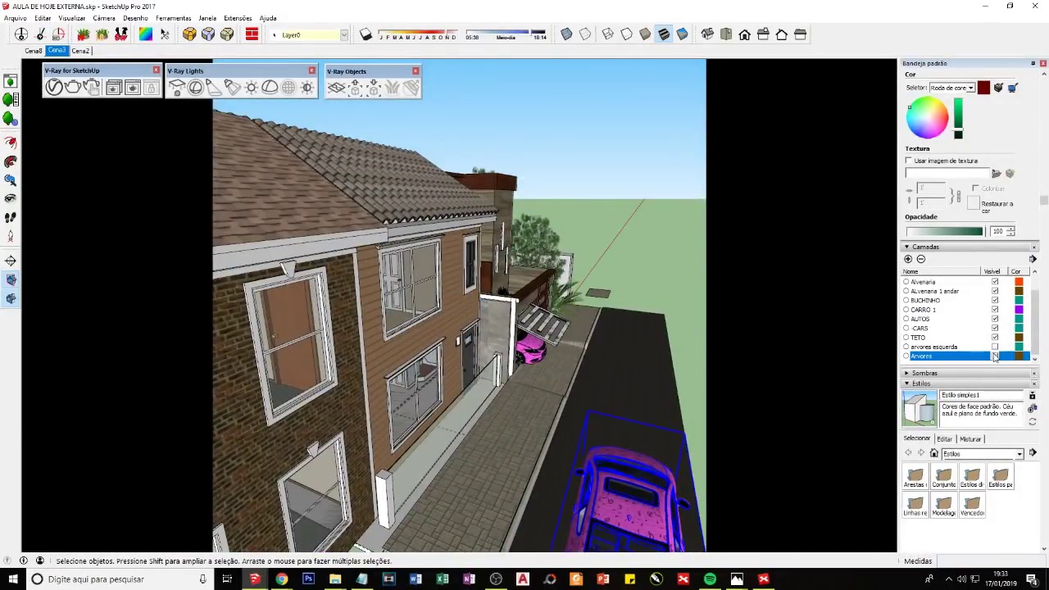
mouse_move(574, 353)
middle_down()
mouse_move(600, 361)
mouse_move(511, 382)
mouse_move(597, 298)
mouse_move(458, 332)
mouse_move(492, 349)
middle_up()
click(491, 349)
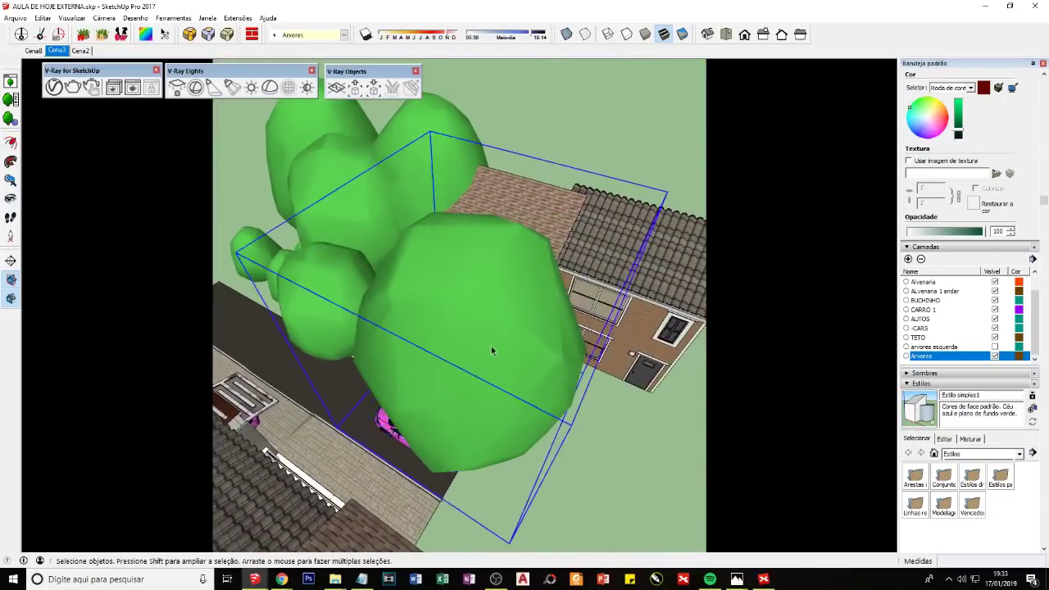
double_click(416, 367)
middle_drag(416, 367, 545, 320)
key(s)
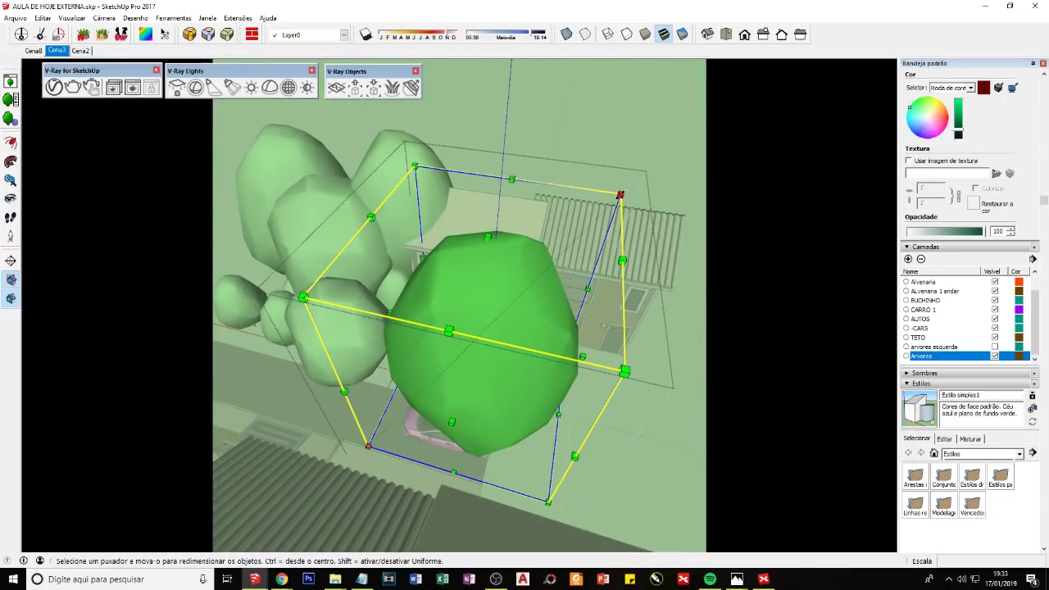
drag(621, 197, 478, 318)
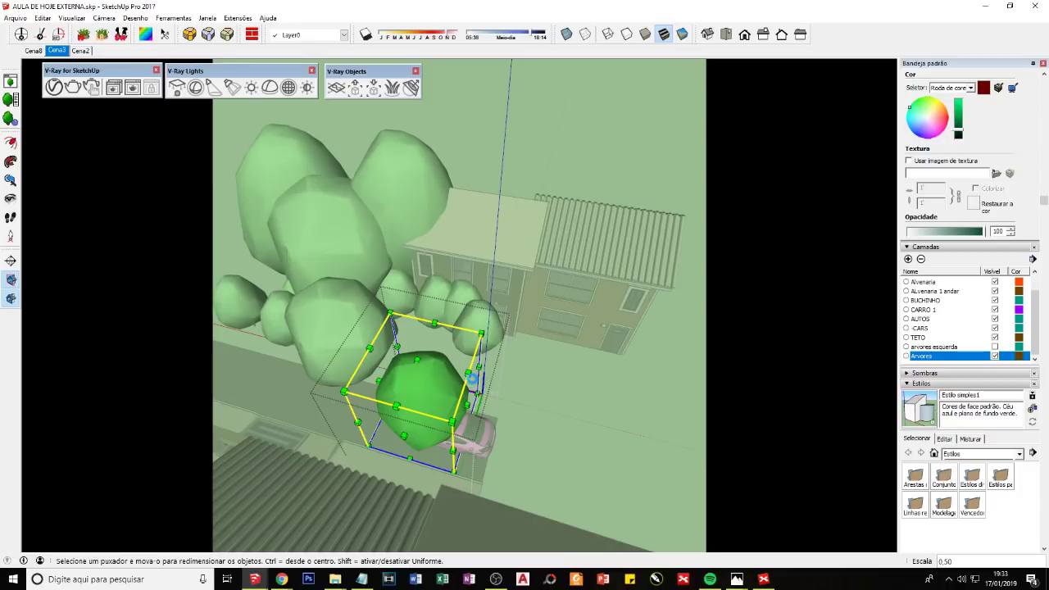
Step: Go from 09_Lançamento Interno Janeiro 2019 into 000 - Maratona Live's lighting folder and open 00.jpg
mouse_move(335, 579)
click(276, 548)
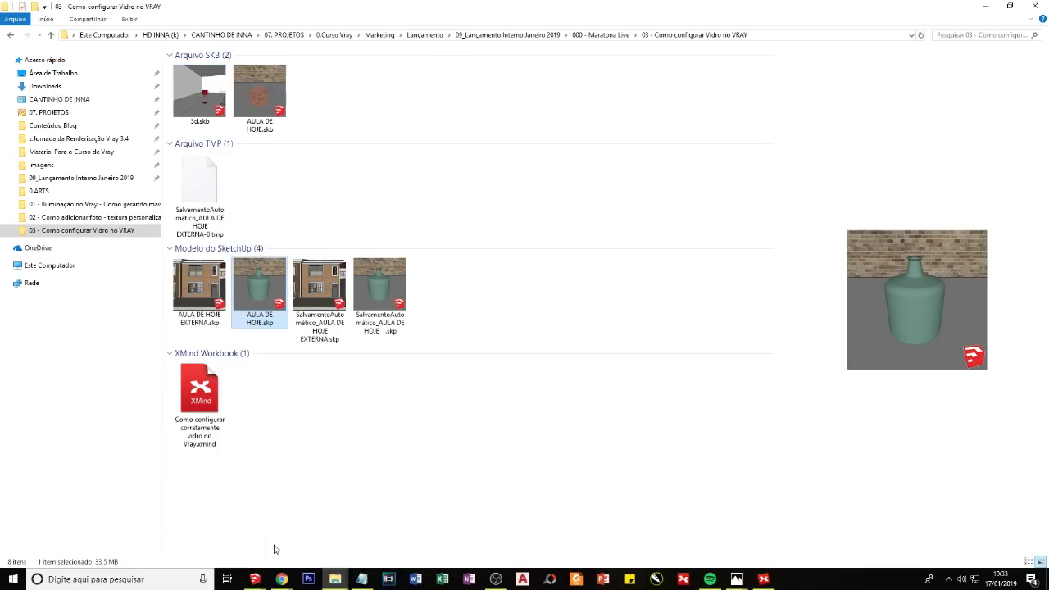
click(516, 34)
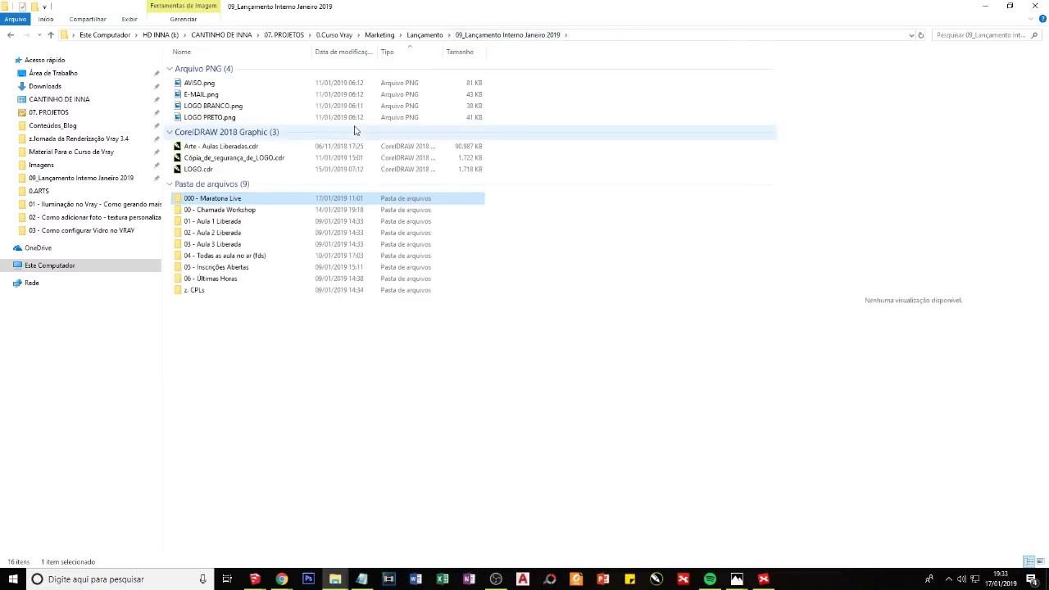
double_click(223, 201)
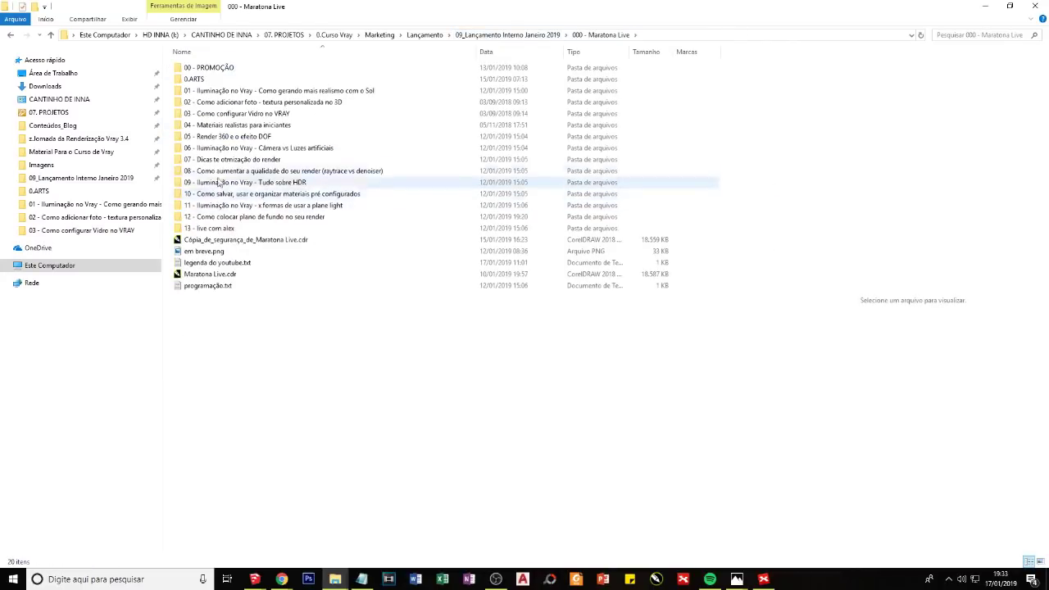
double_click(229, 90)
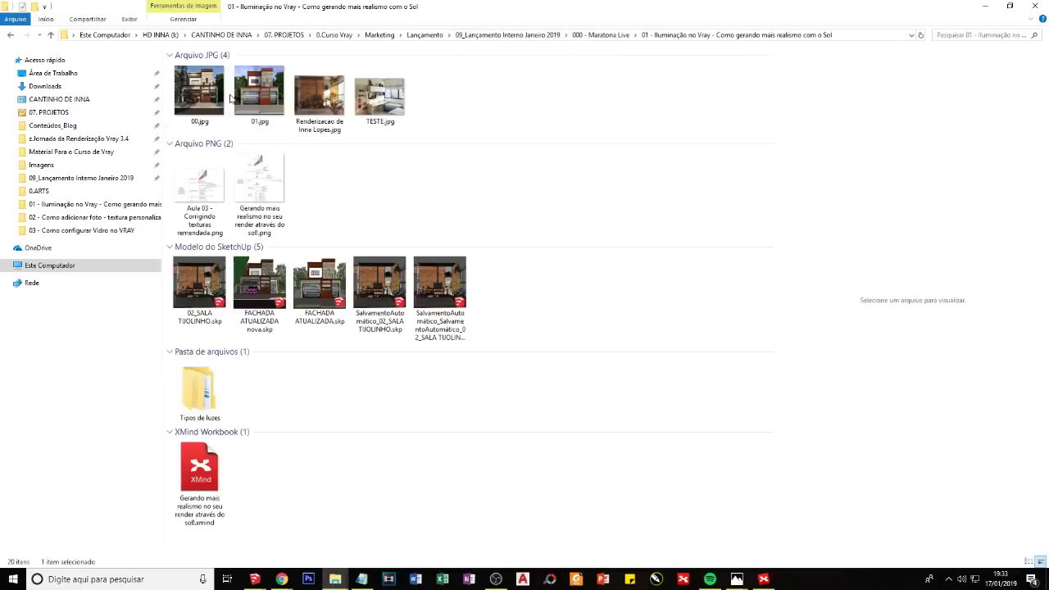
double_click(199, 92)
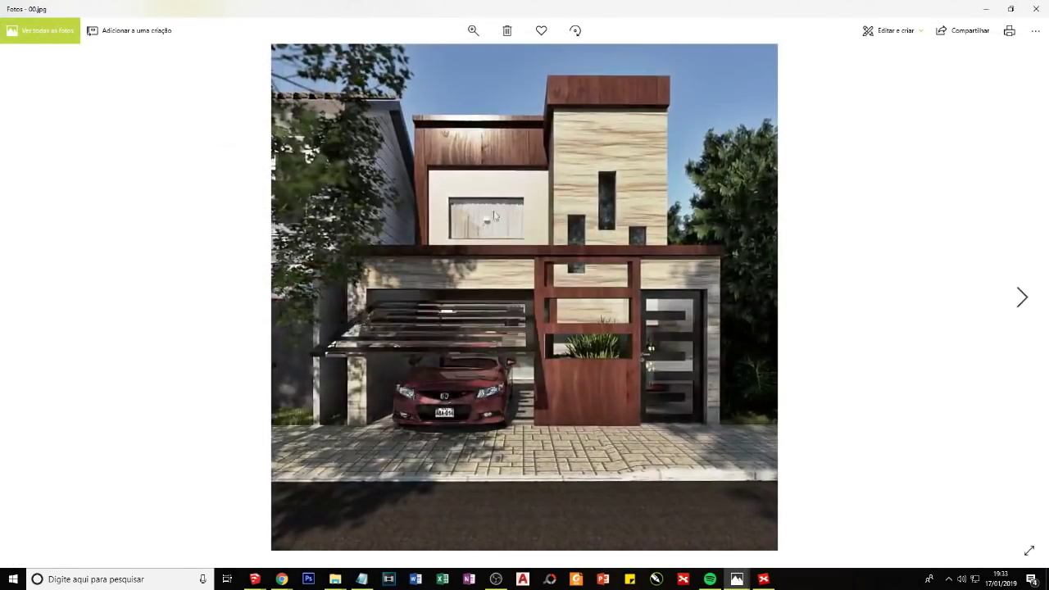
Step: Zoom into the 00.jpg render and pan across the car, lower door and facade
scroll(598, 220, up, 3)
scroll(574, 270, up, 2)
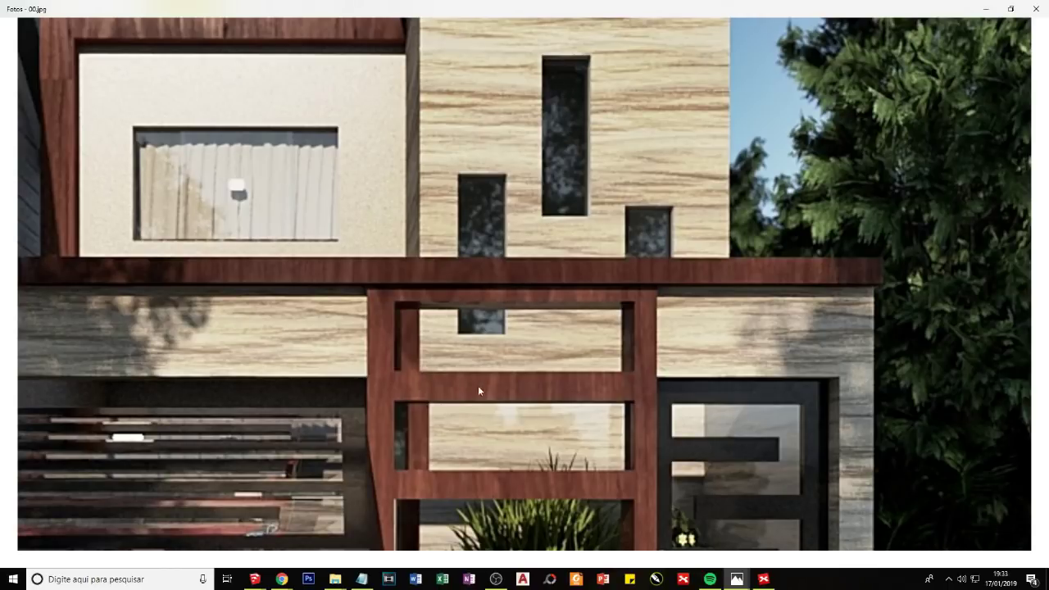
drag(478, 391, 751, 251)
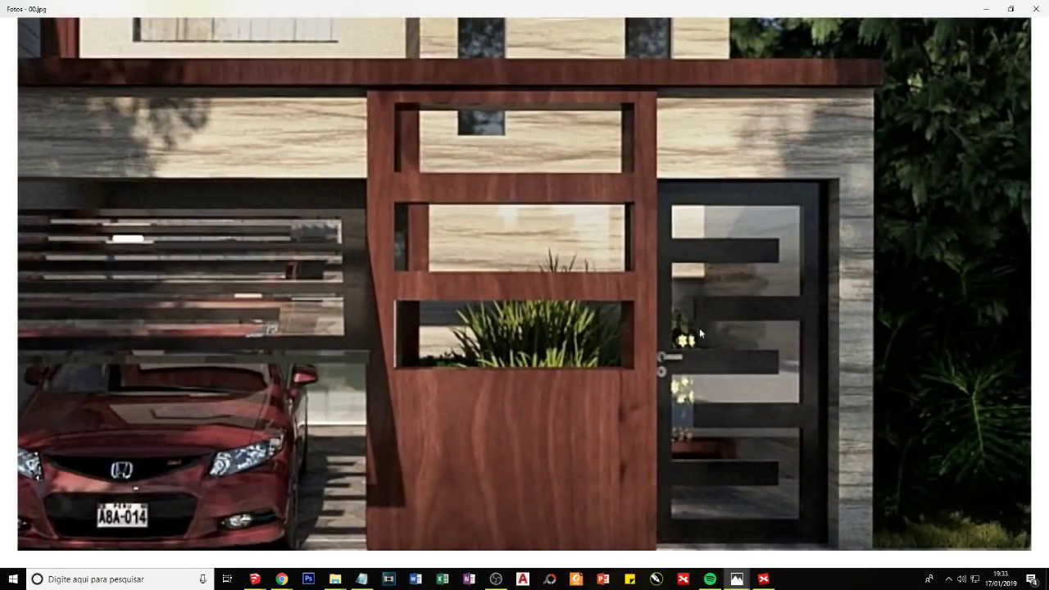
scroll(751, 441, up, 3)
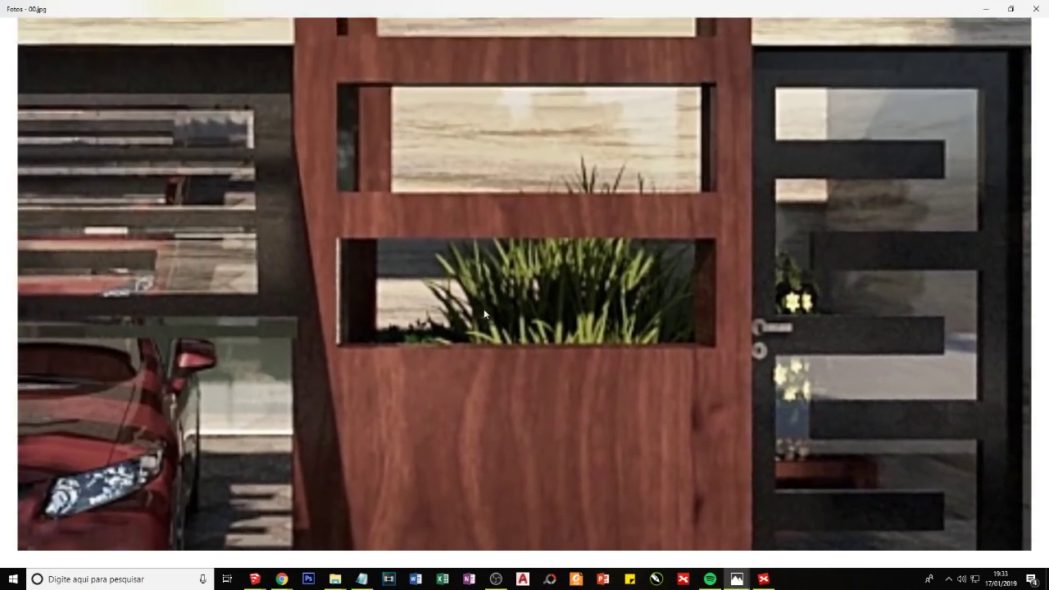
mouse_move(532, 296)
mouse_down()
mouse_move(766, 222)
mouse_move(608, 256)
mouse_up()
mouse_move(427, 99)
mouse_down()
mouse_move(278, 289)
mouse_move(549, 405)
mouse_up()
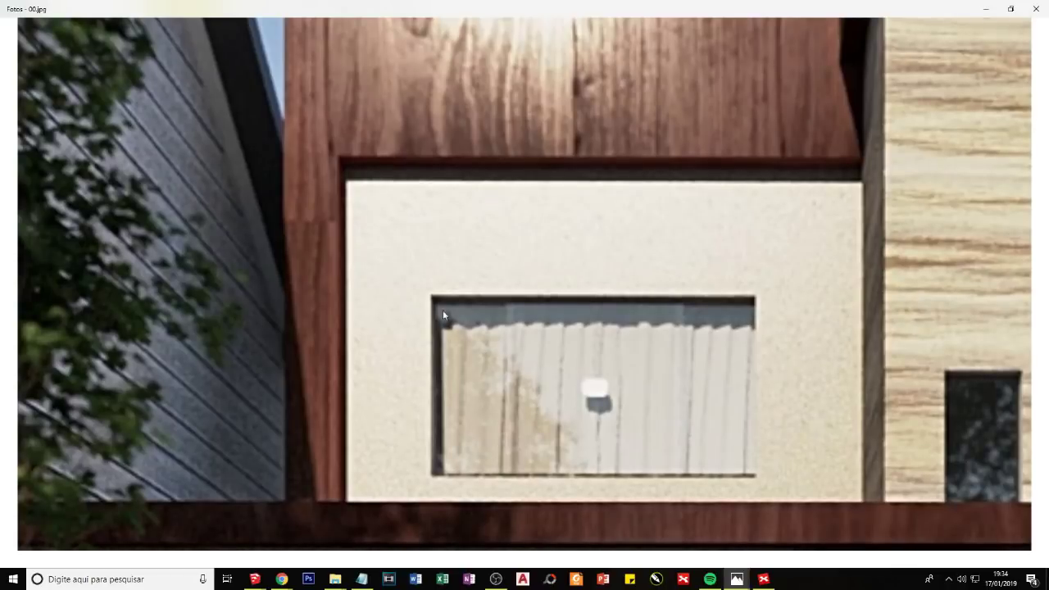
scroll(443, 310, down, 2)
scroll(439, 328, down, 3)
scroll(426, 360, down, 3)
scroll(421, 370, down, 1)
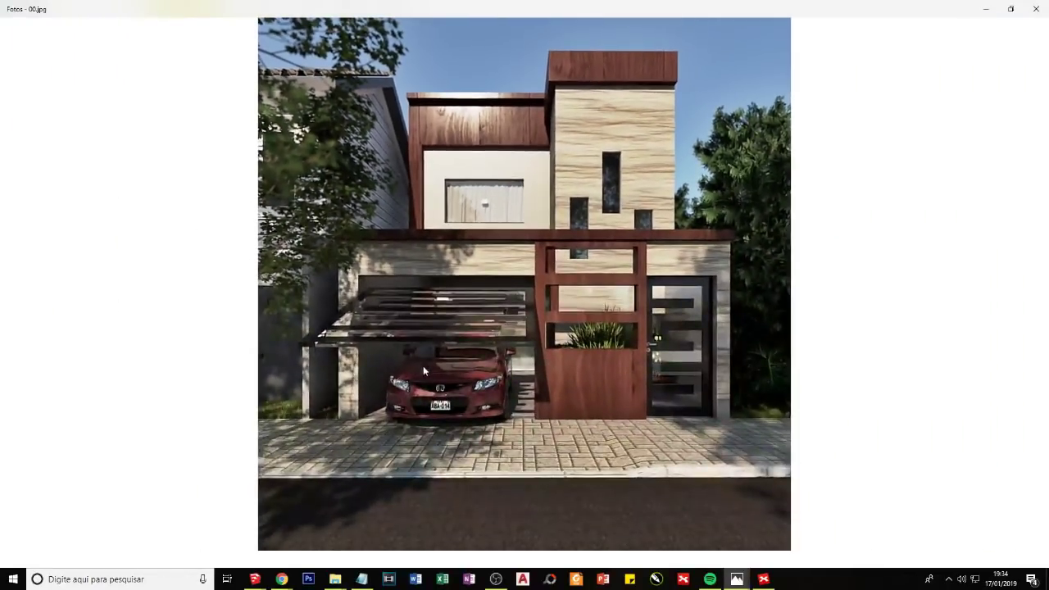
Step: Minimize Photos, glance at both V-Ray render windows, and bring AULA DE HOJE EXTERNA.skp forward
click(984, 10)
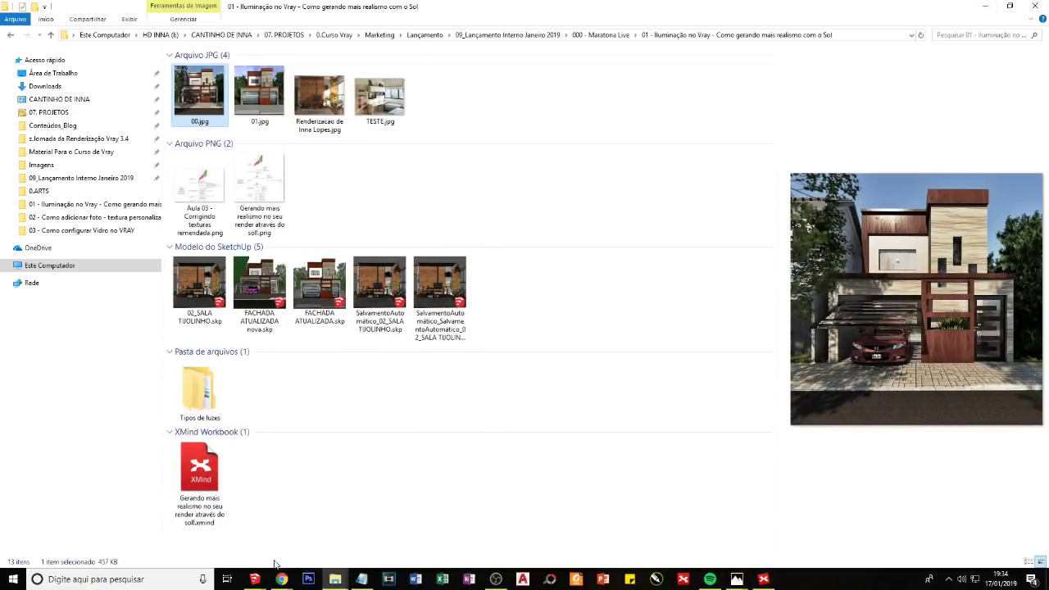
mouse_move(255, 579)
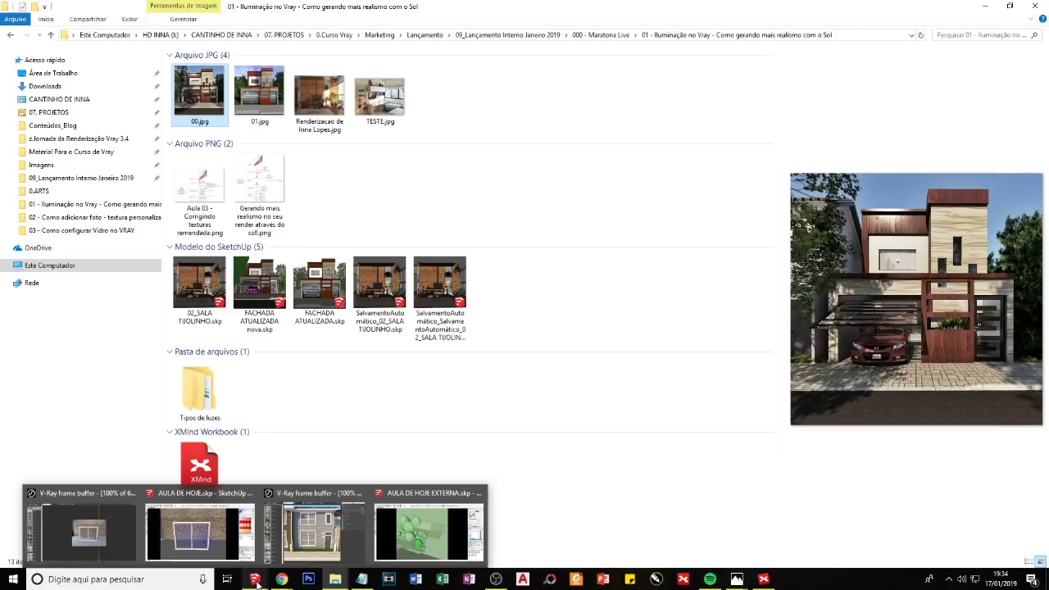
click(109, 529)
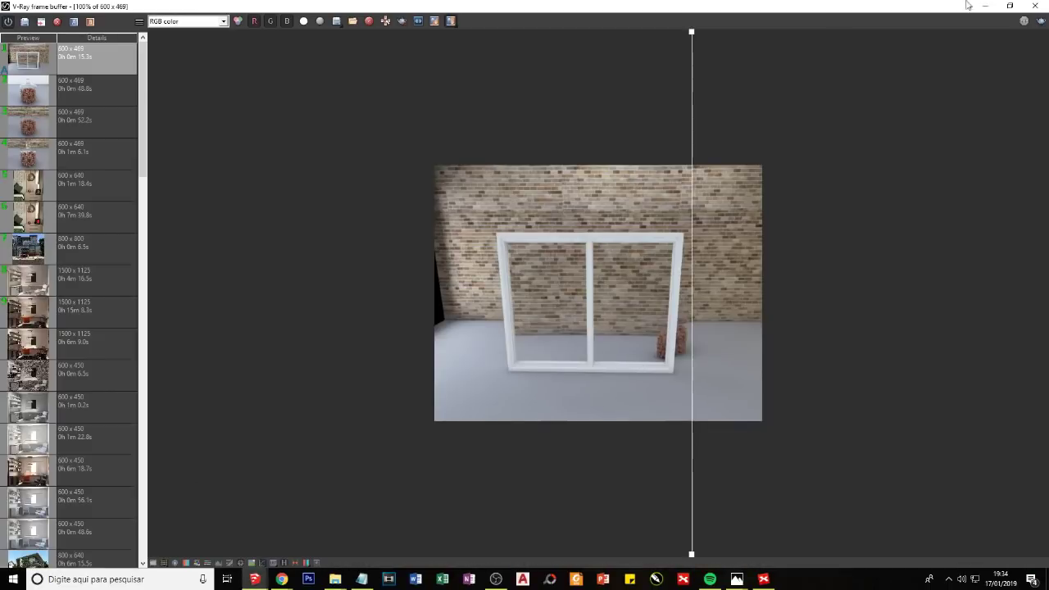
click(985, 6)
click(254, 529)
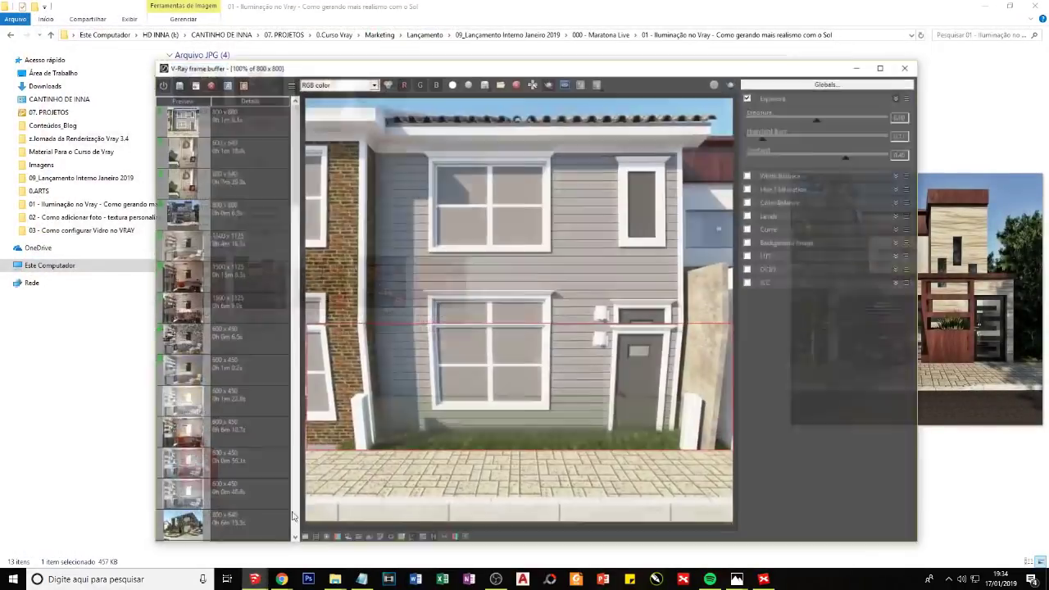
click(868, 51)
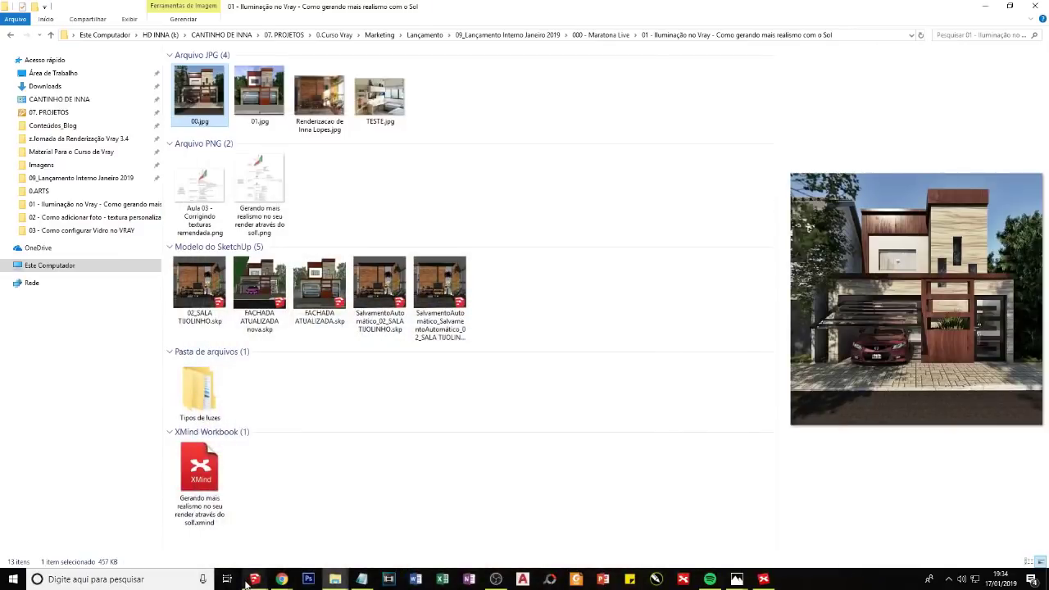
mouse_move(254, 579)
click(347, 537)
Step: Lift the tree off the car, then shrink the small roadside tree and reposition it
drag(408, 401, 491, 443)
key(m)
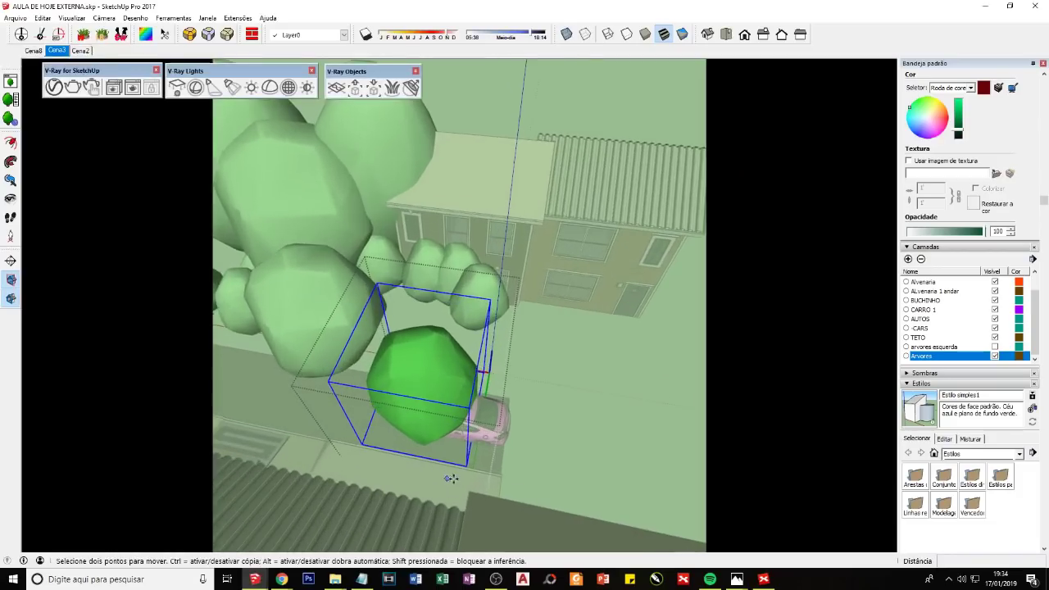
drag(579, 445, 562, 391)
key(space)
click(349, 368)
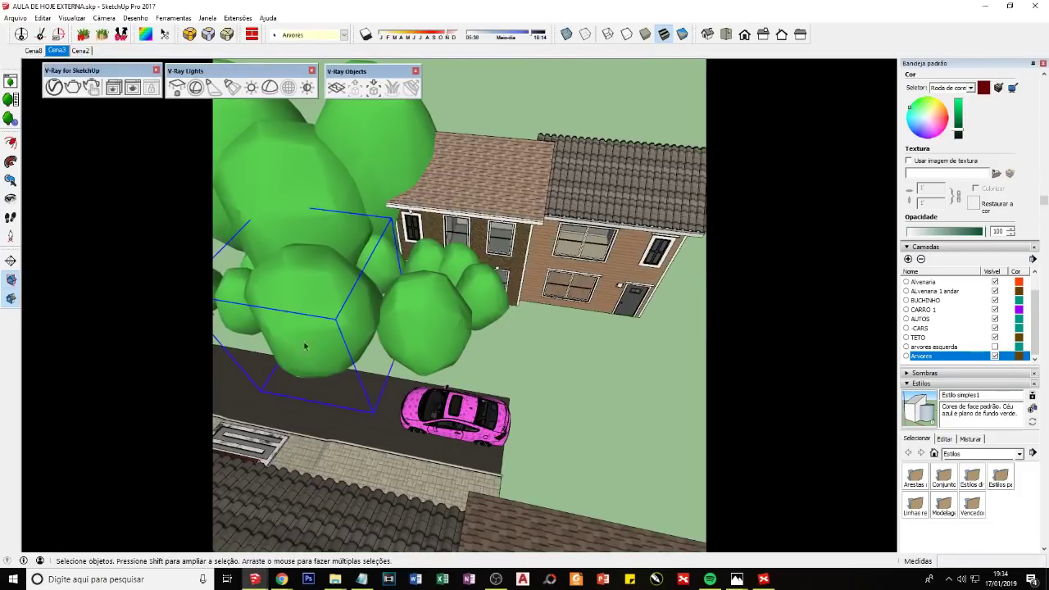
key(s)
drag(368, 248, 347, 278)
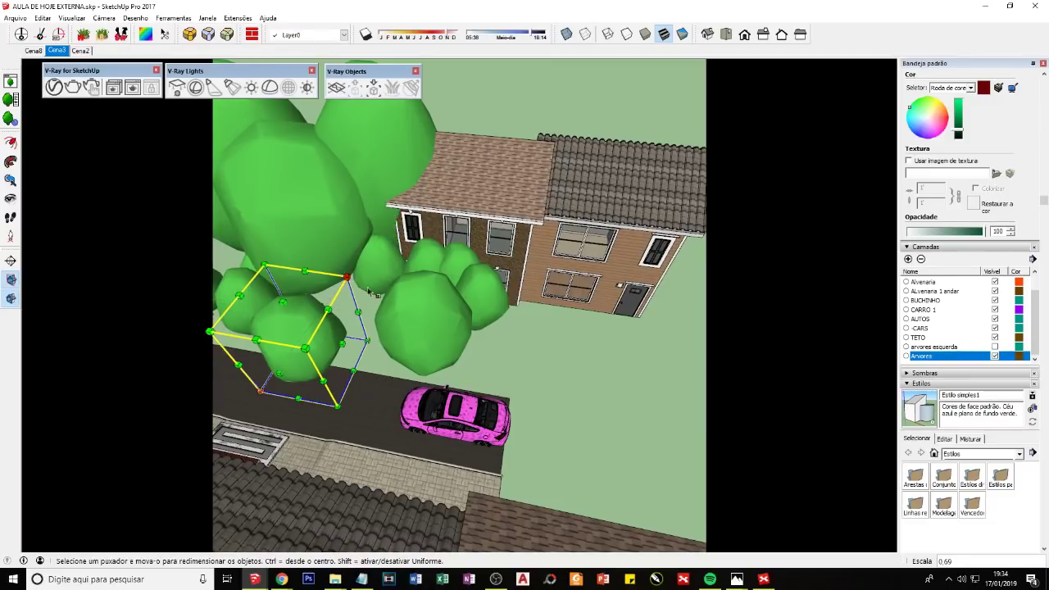
key(m)
click(621, 431)
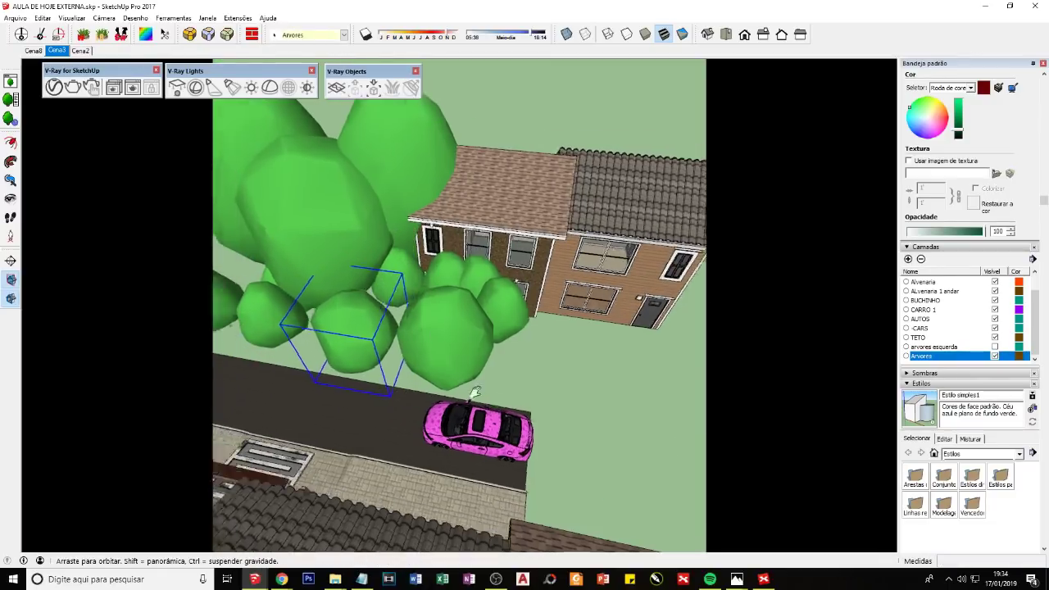
Step: Copy and paste the larger tree group beside the house, then return to the saved front view
mouse_move(662, 411)
middle_down()
mouse_move(459, 404)
mouse_move(382, 422)
middle_up()
key(space)
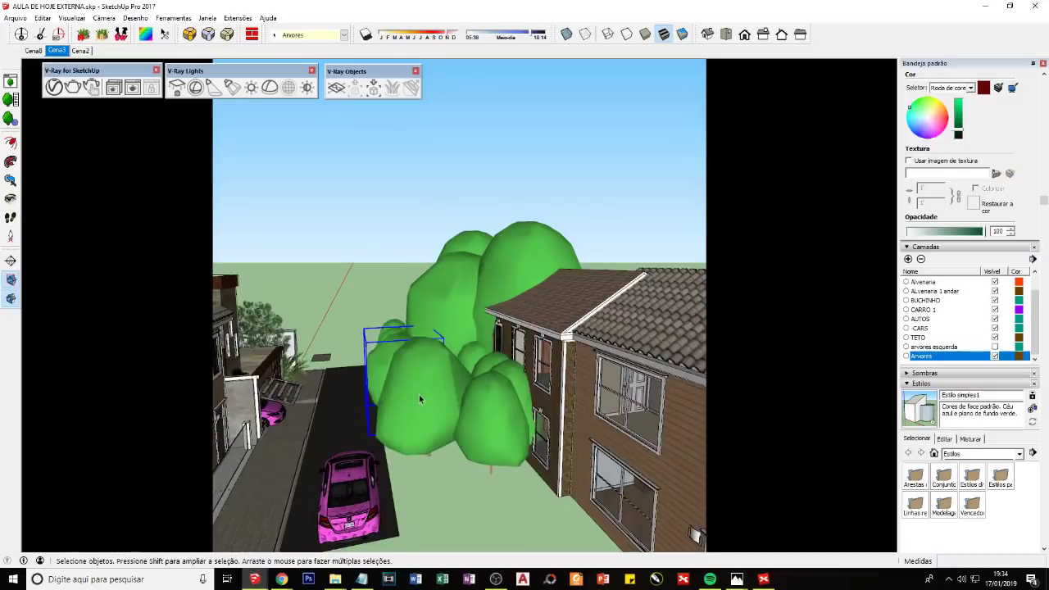
click(420, 399)
key(ctrl+c)
key(ctrl+v)
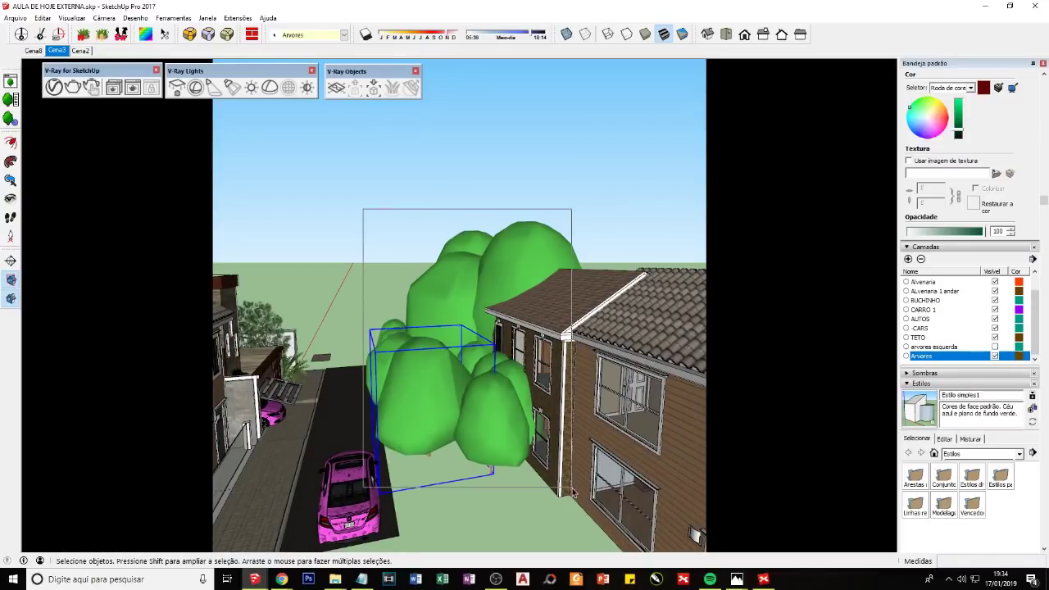
middle_drag(365, 213, 371, 235)
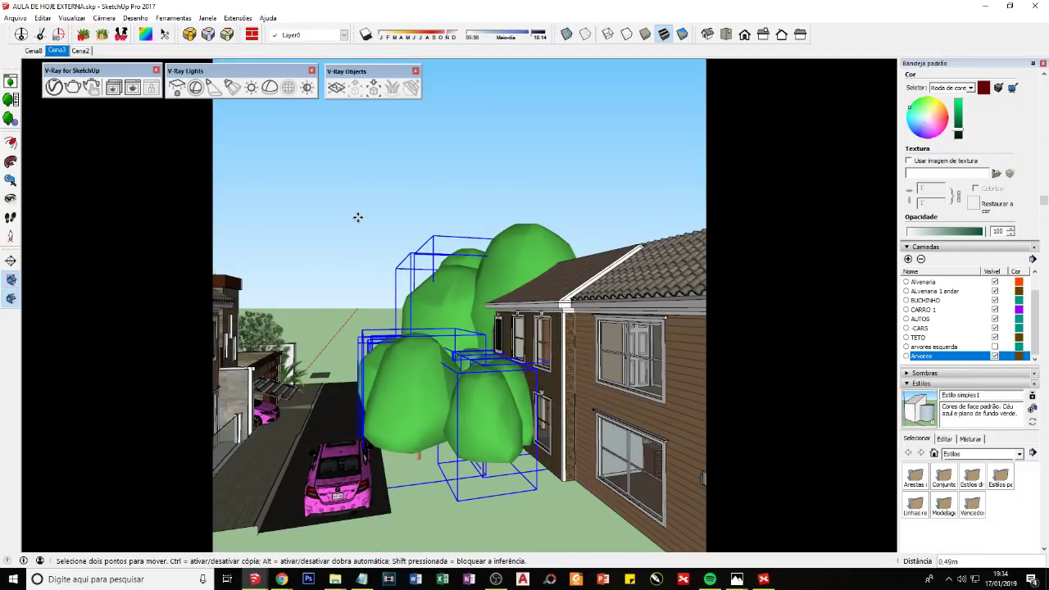
click(357, 218)
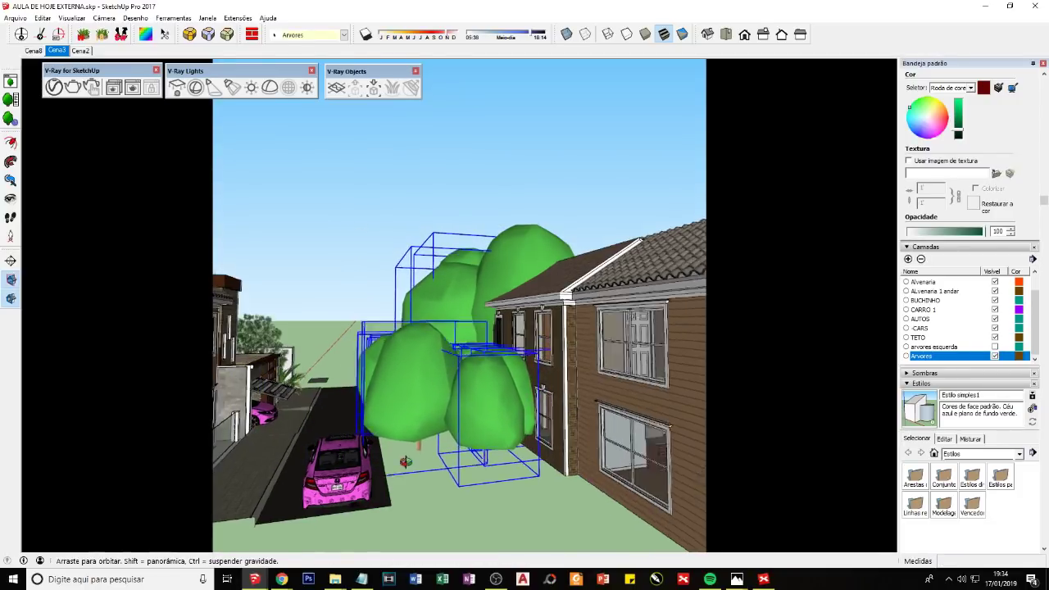
mouse_move(357, 218)
middle_down()
mouse_move(327, 229)
mouse_move(344, 278)
middle_up()
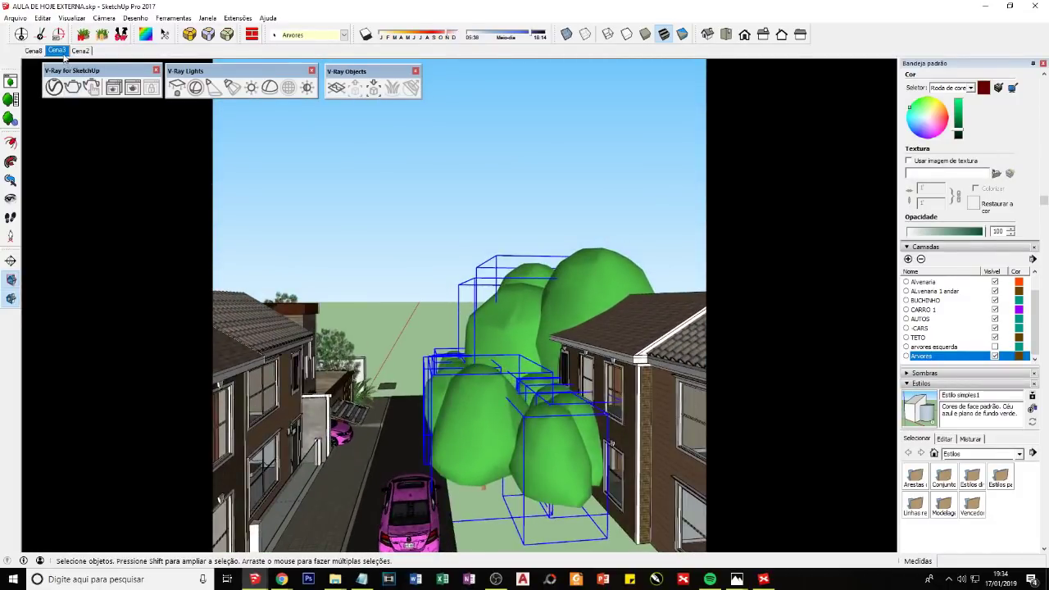
click(59, 51)
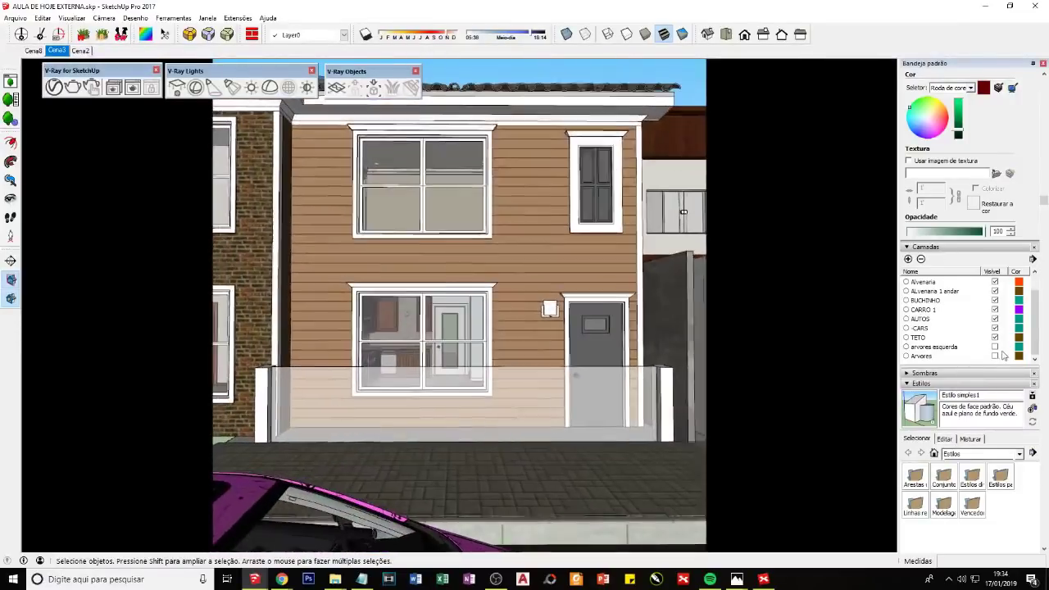
Step: Hide the Arvores layer and cancel a trial resize and move of the tree group
click(995, 357)
mouse_move(655, 463)
middle_down()
mouse_move(628, 496)
mouse_move(574, 471)
mouse_move(378, 472)
mouse_move(463, 482)
mouse_move(533, 418)
middle_up()
click(541, 410)
key(s)
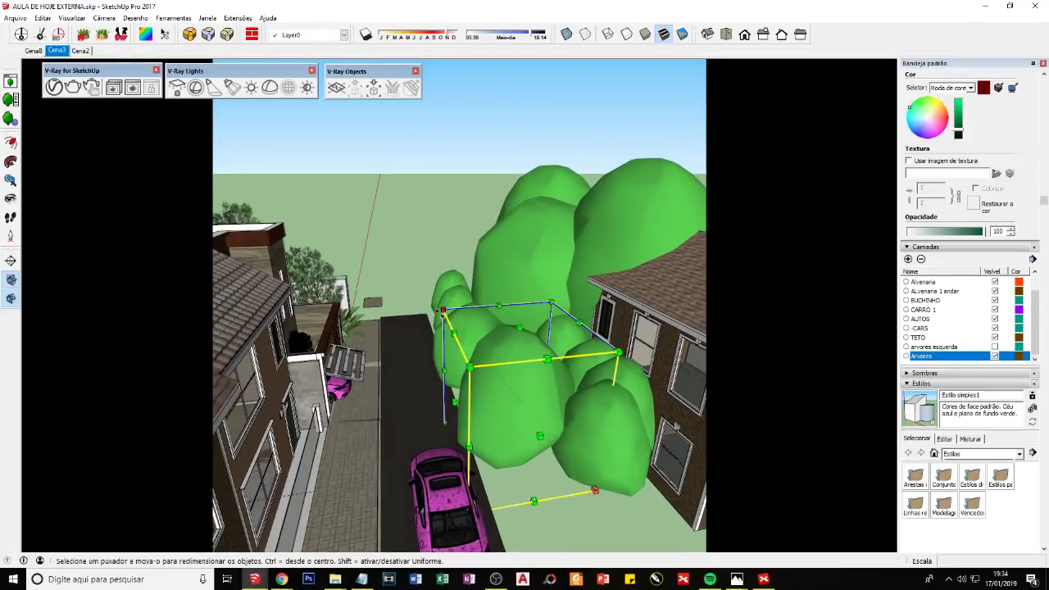
mouse_move(541, 410)
middle_down()
mouse_move(384, 344)
mouse_move(400, 291)
middle_up()
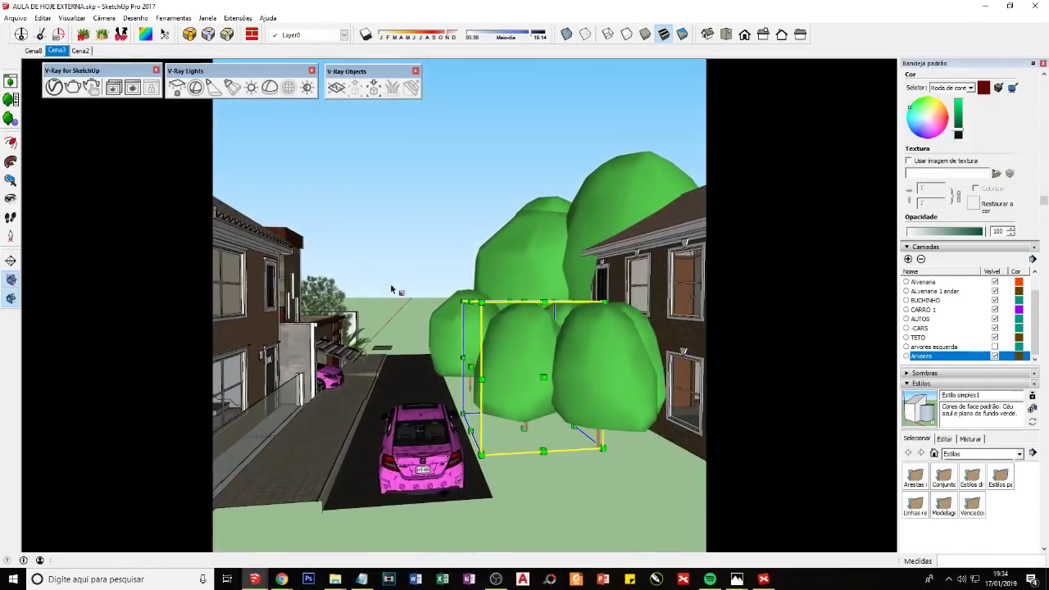
key(m)
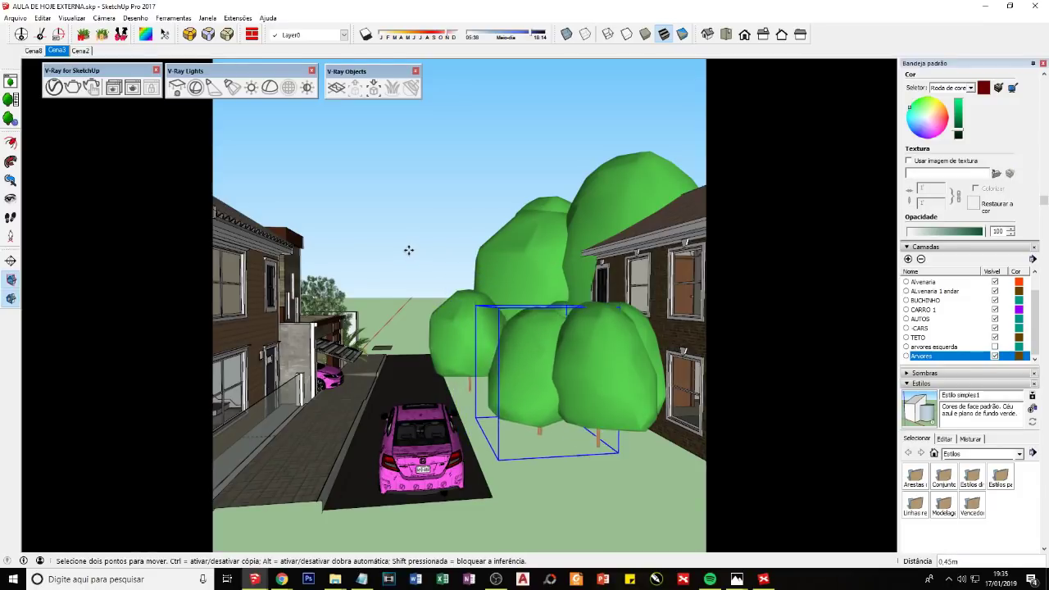
key(Escape)
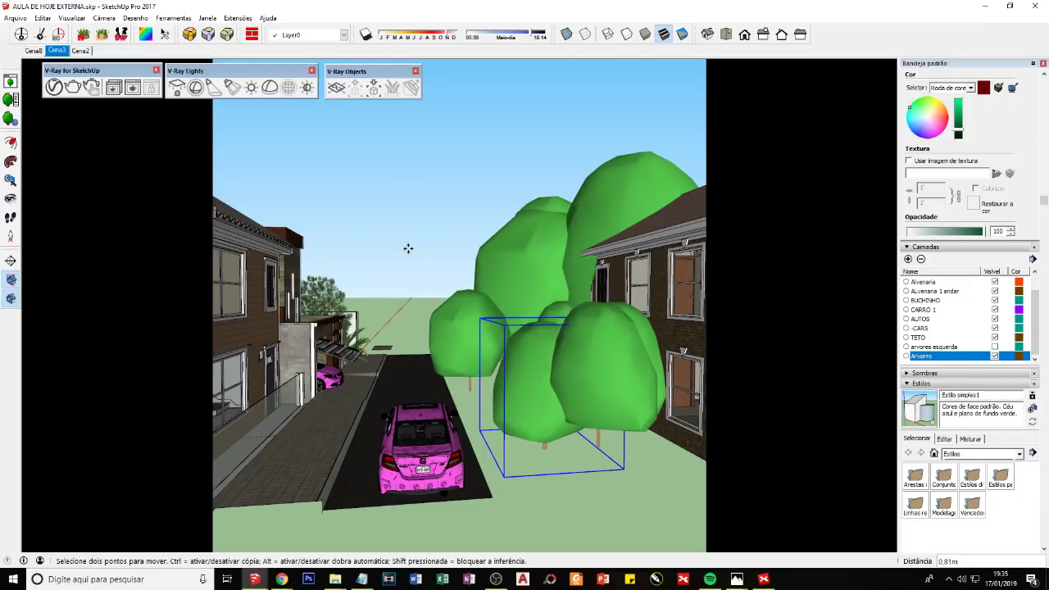
key(space)
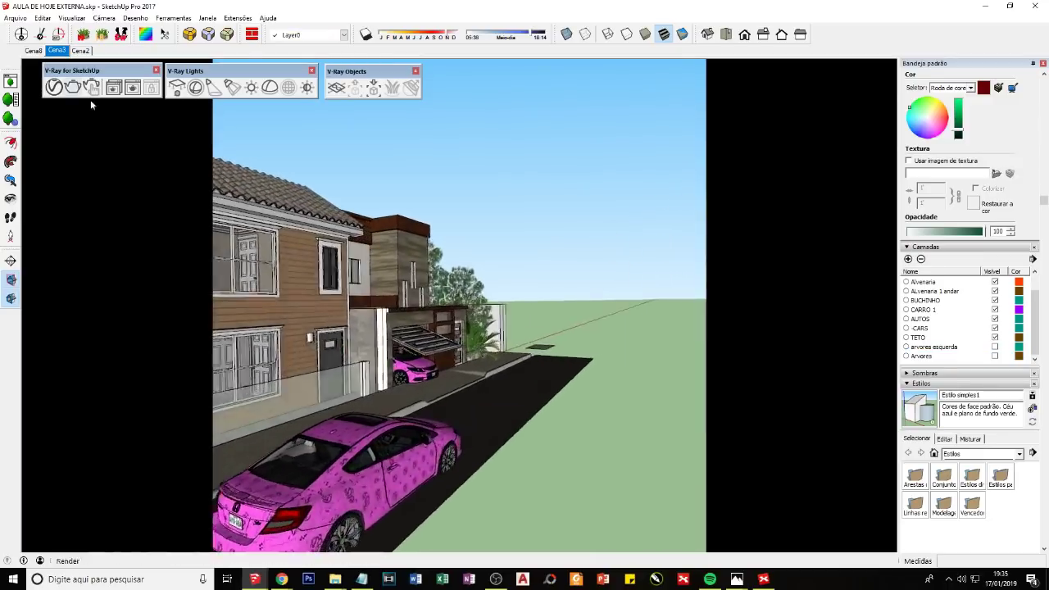
Step: Turn the Arvores layer back on and reopen the last render alongside the V-Ray material list
click(995, 355)
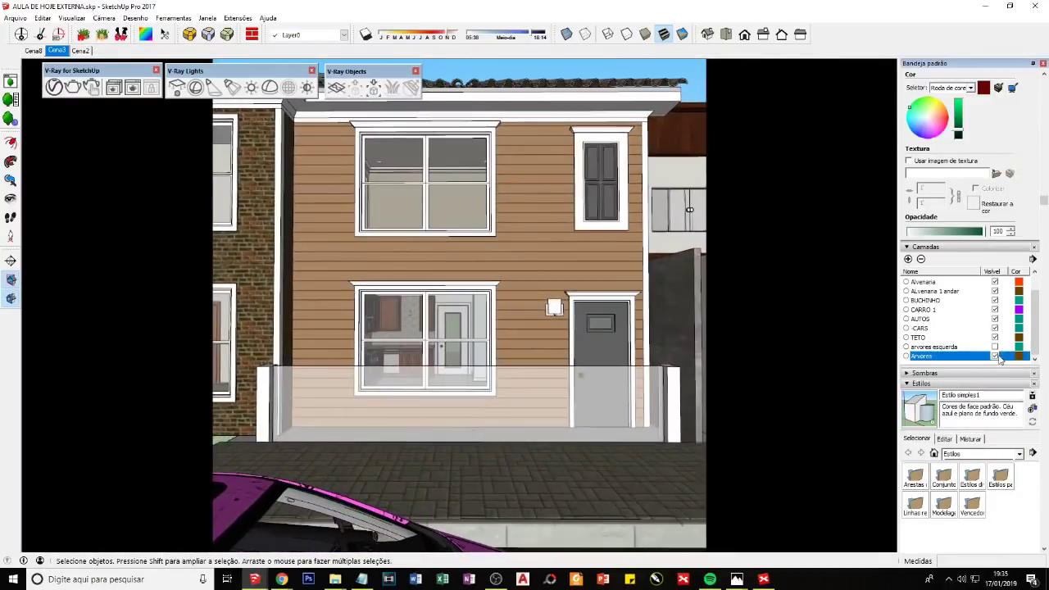
click(132, 87)
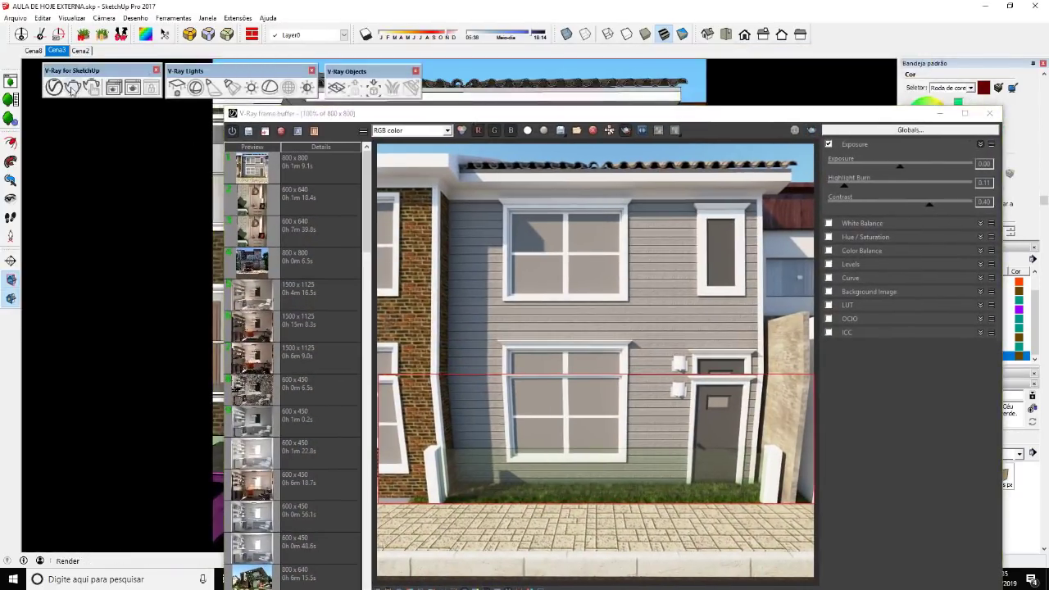
click(54, 87)
click(287, 129)
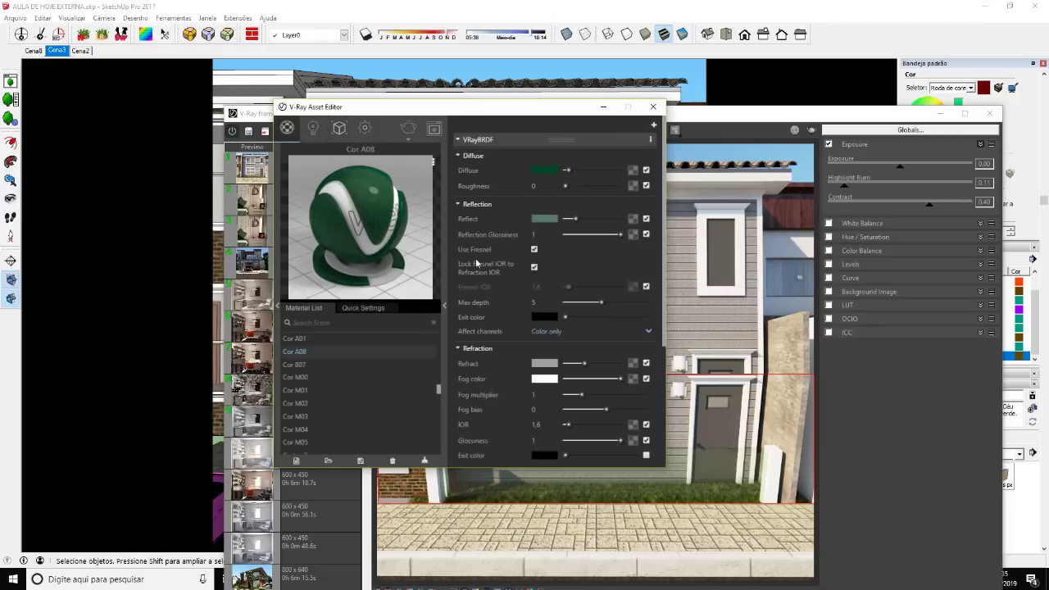
drag(852, 119, 740, 421)
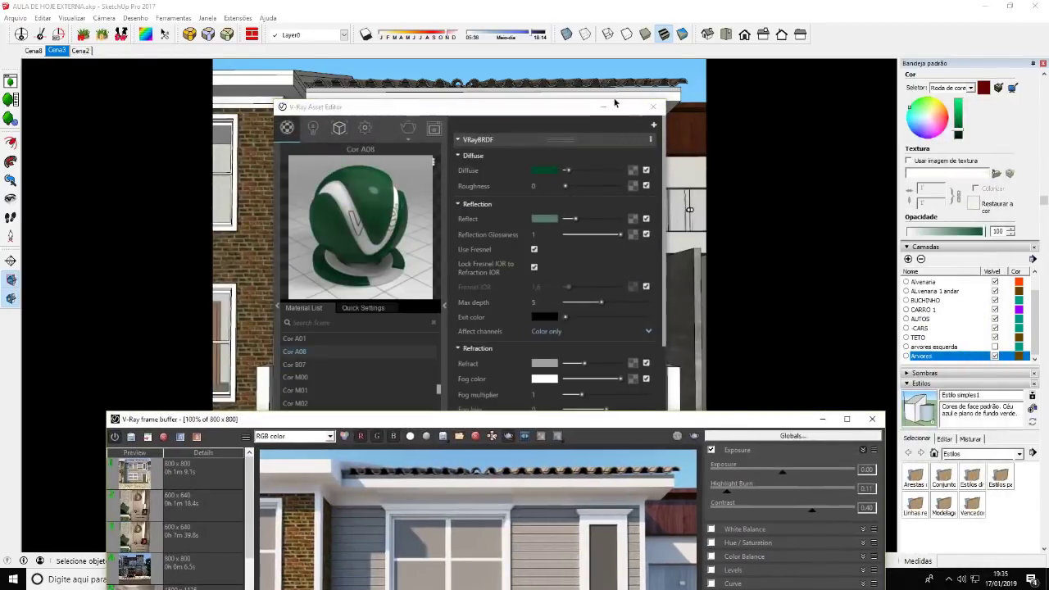
click(653, 107)
scroll(928, 156, up, 2)
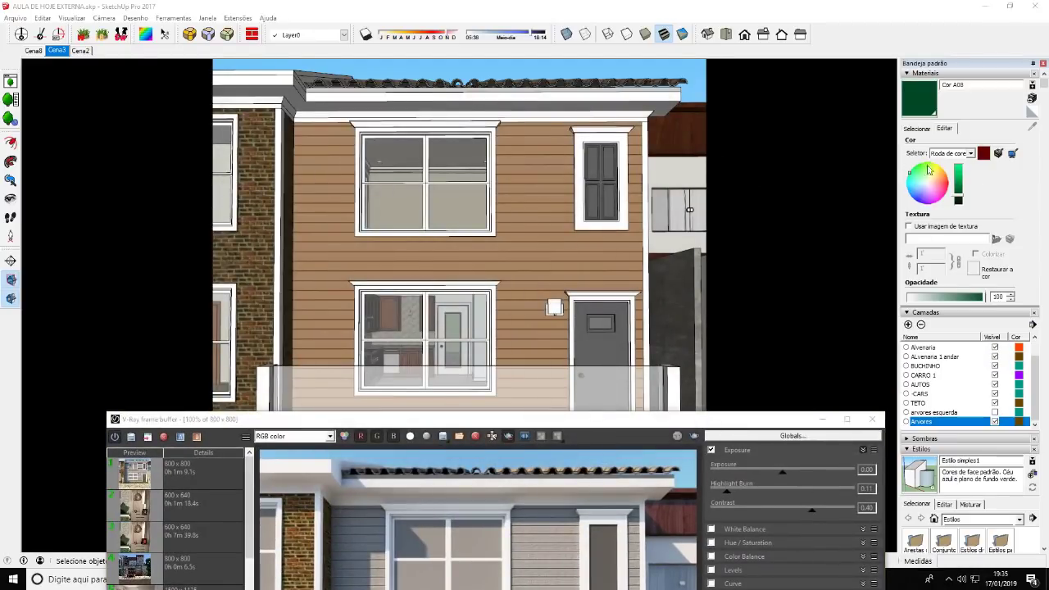
click(918, 128)
Step: Sample Cor A01 from the glass wall, unlock its Fresnel IOR and set it to 1,8
click(1032, 127)
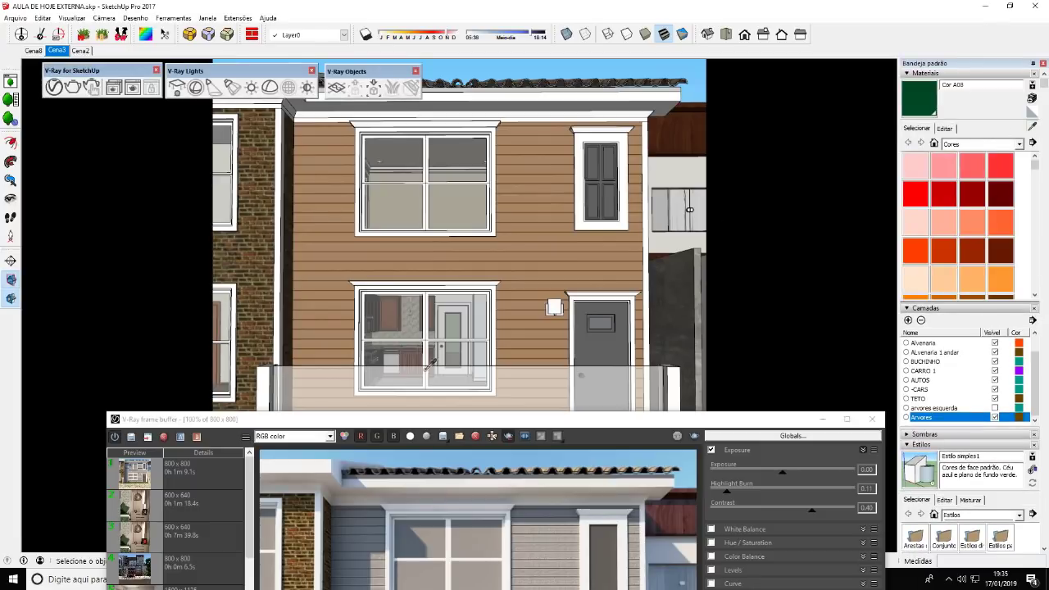
click(448, 371)
click(76, 88)
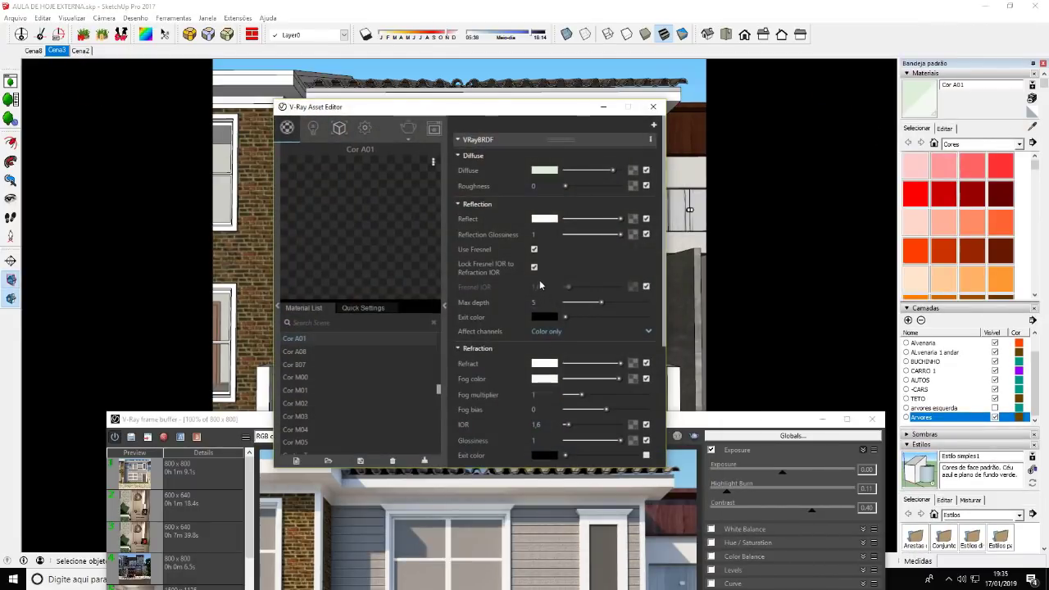
click(534, 267)
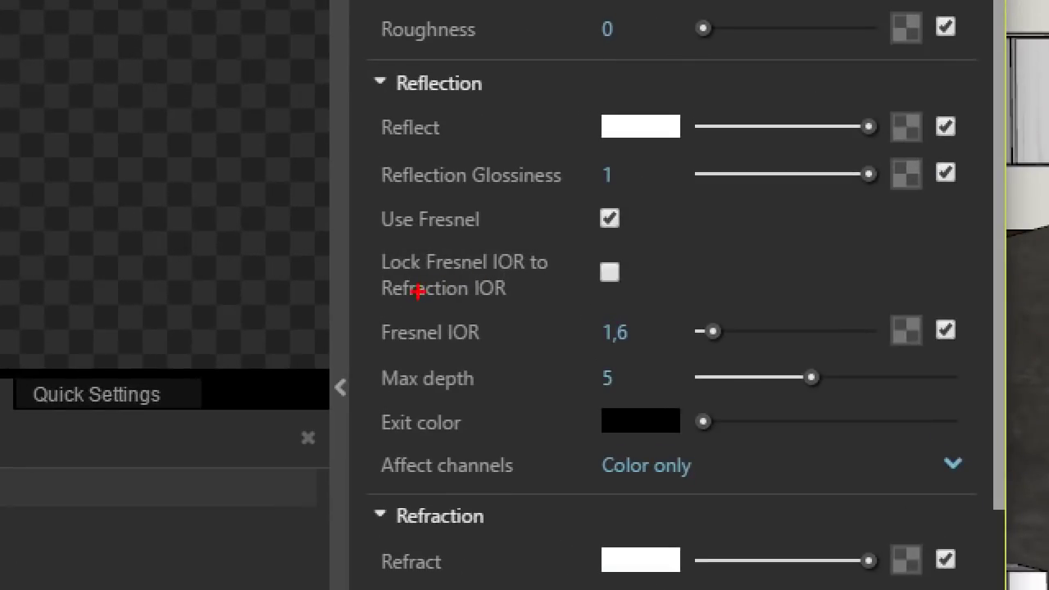
mouse_move(472, 257)
mouse_down()
mouse_move(480, 274)
mouse_move(431, 252)
mouse_up()
mouse_move(622, 325)
mouse_down()
mouse_move(592, 339)
mouse_move(625, 328)
mouse_up()
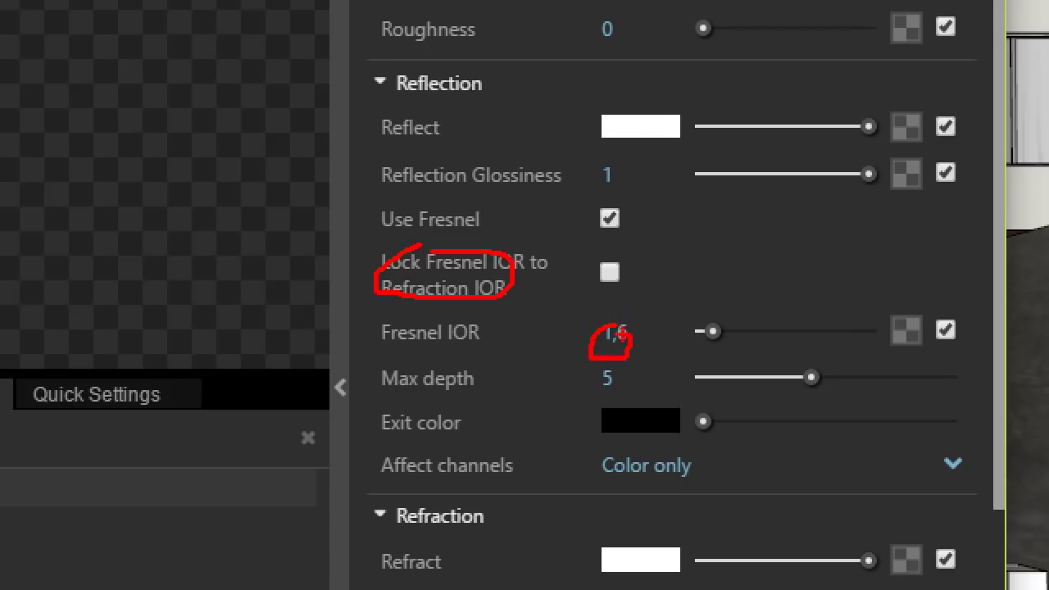
double_click(541, 287)
text(1,)
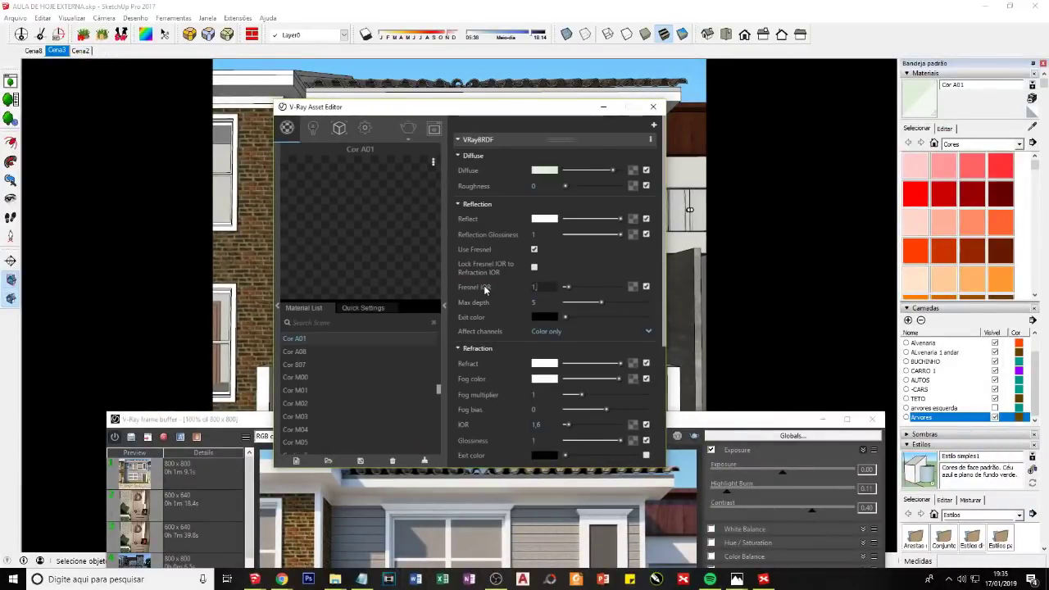
text(8)
key(Return)
click(653, 107)
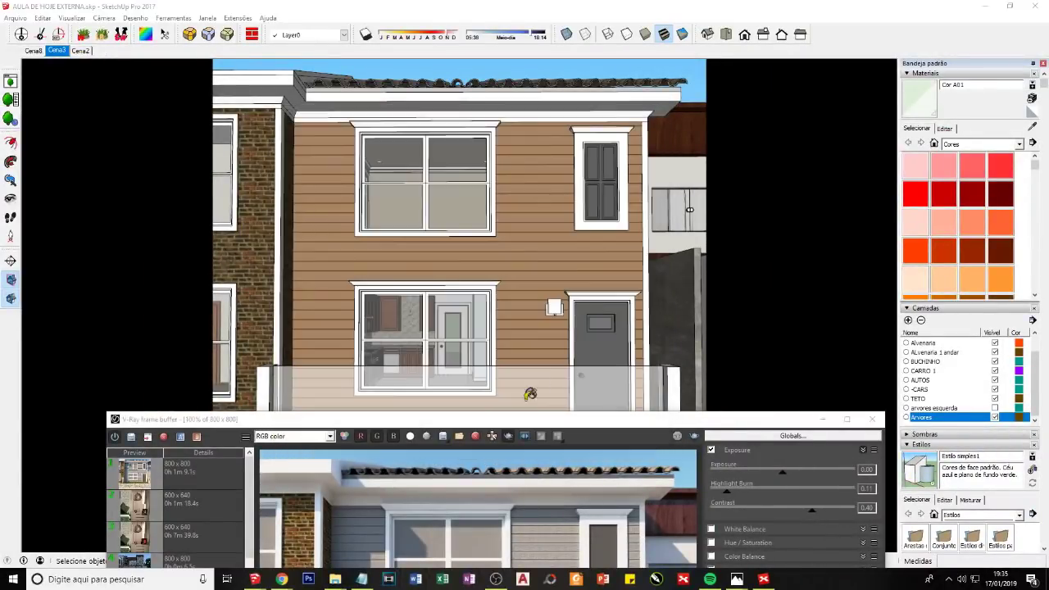
drag(524, 419, 495, 62)
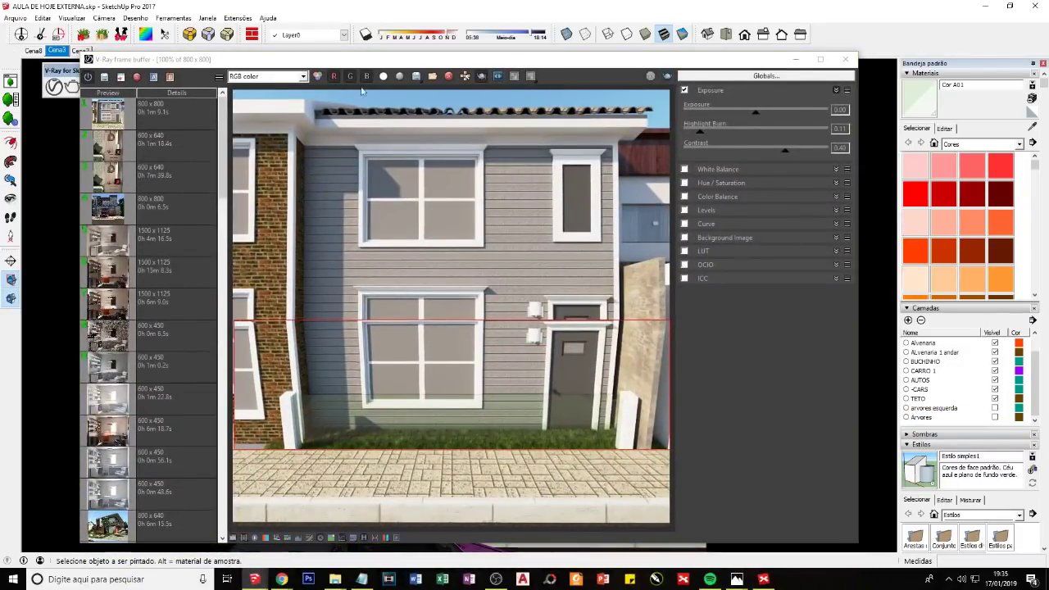
Step: Scroll the XMind map and step through Muro de Vidro, Adicionar borda, Adicionar Cor and Conferir o Protocolo ABC
click(737, 578)
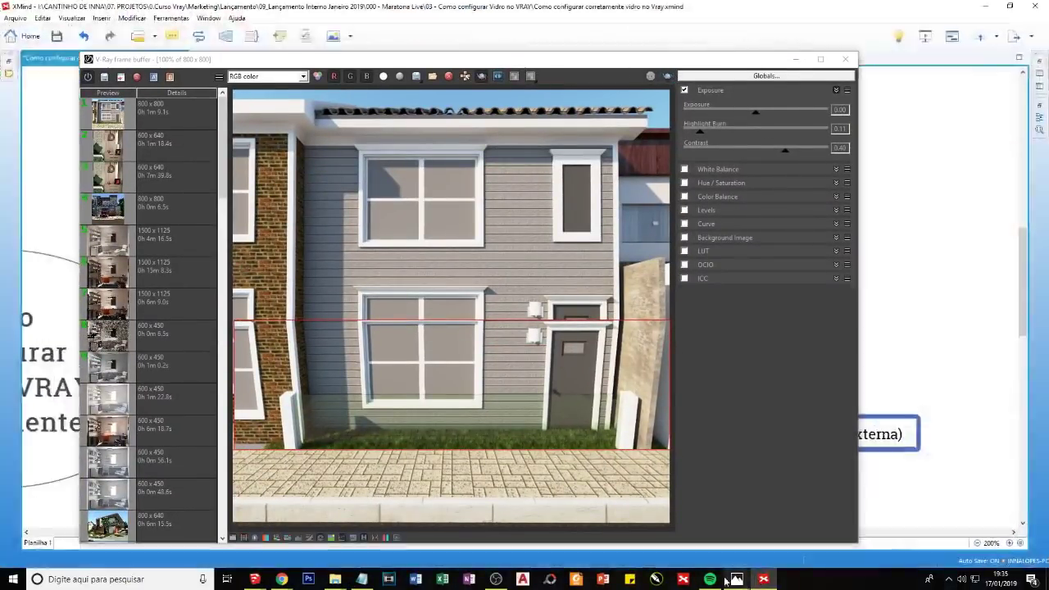
click(795, 60)
scroll(295, 280, down, 2)
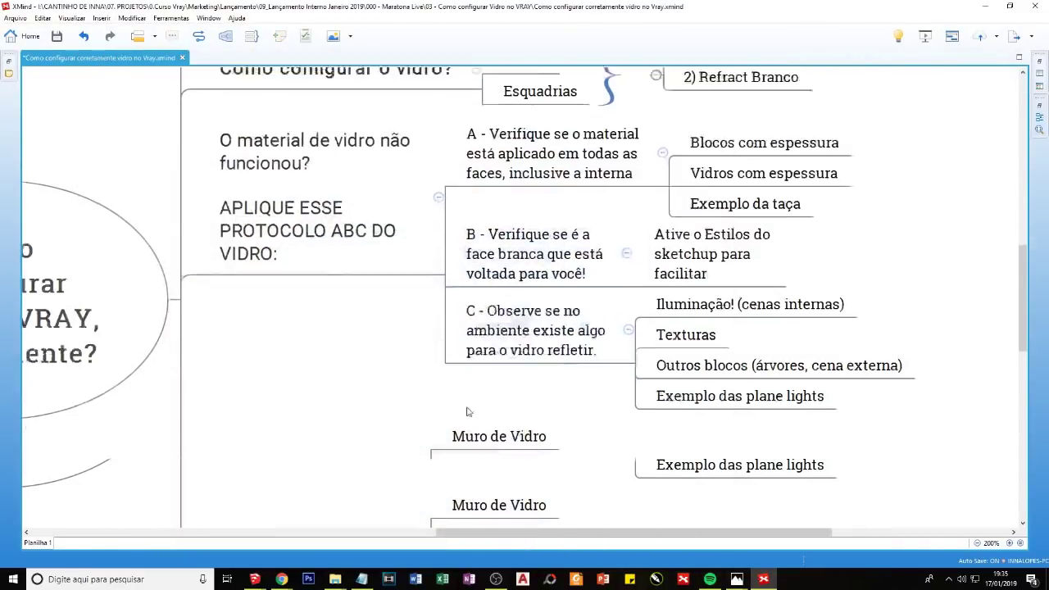
scroll(295, 280, down, 3)
click(482, 233)
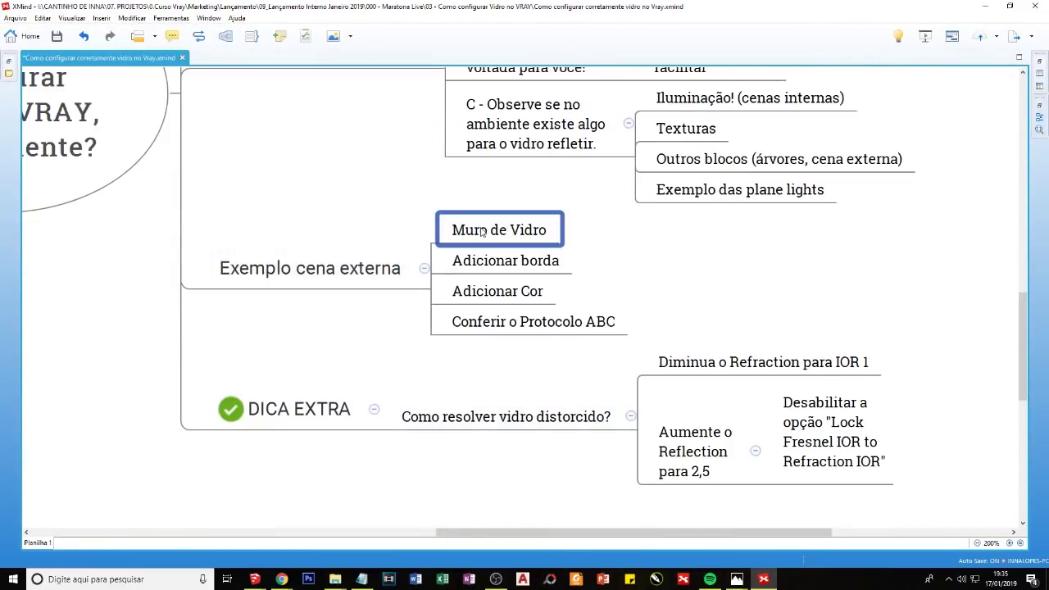
click(475, 260)
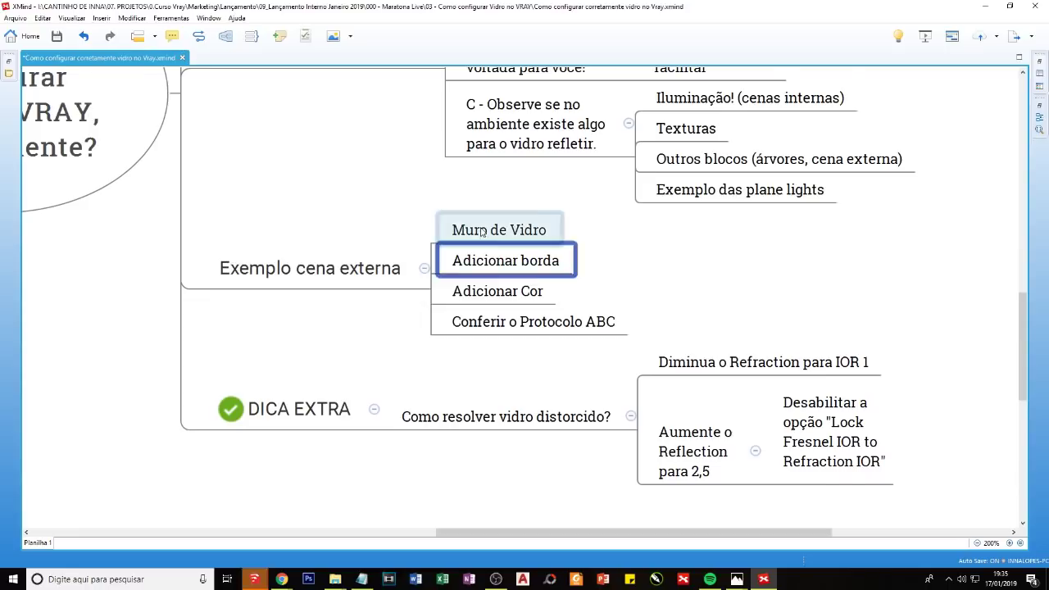
click(254, 579)
click(796, 60)
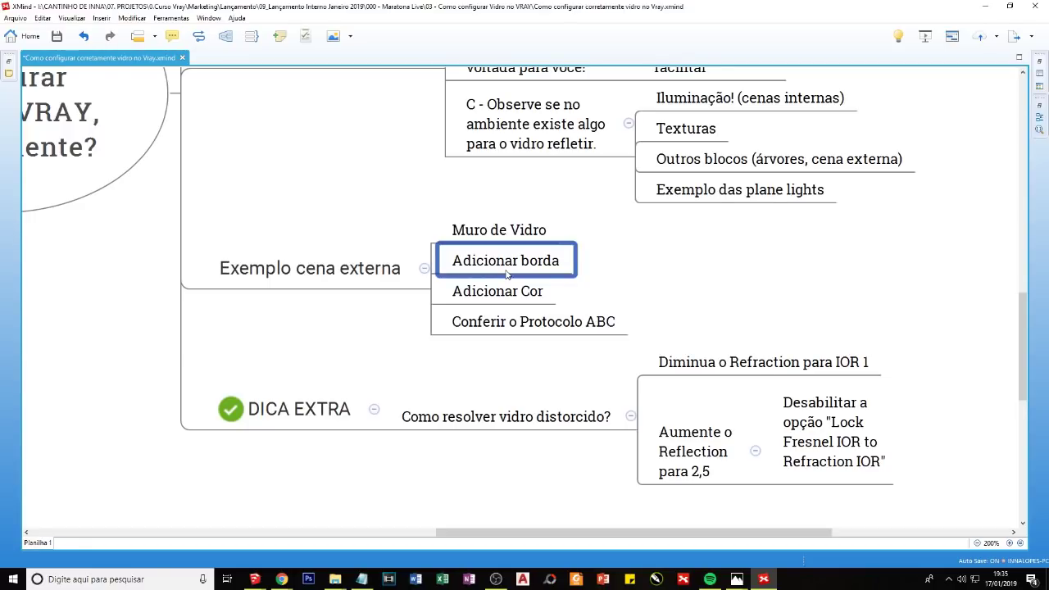
key(Down)
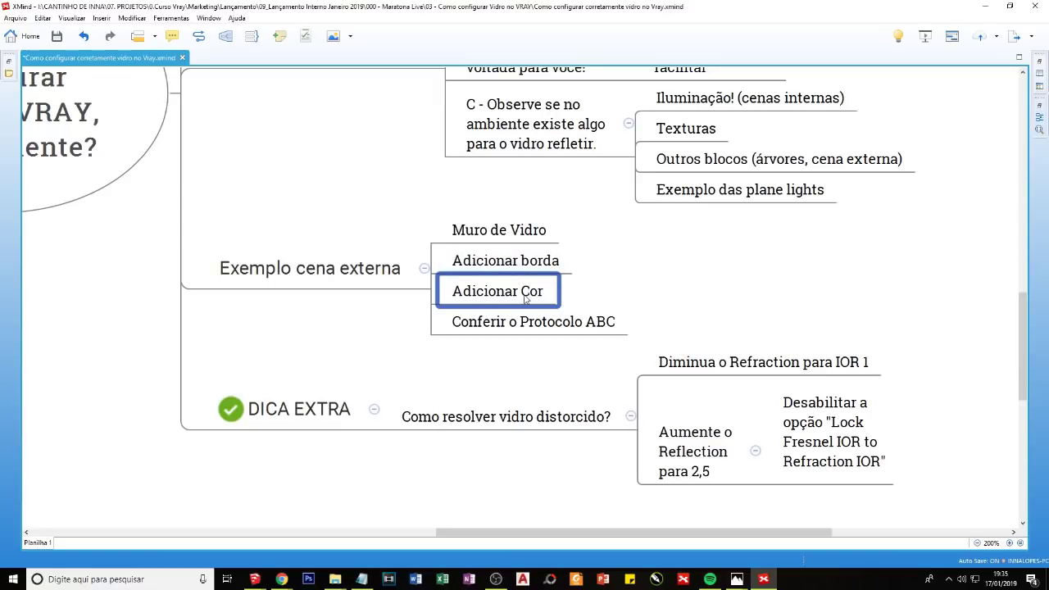
key(Down)
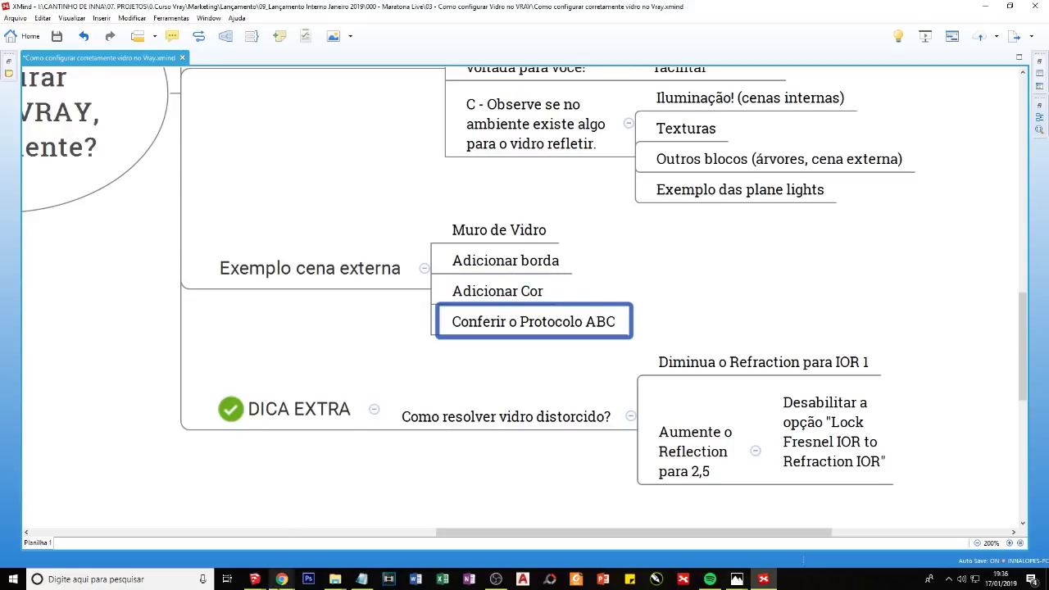
mouse_move(255, 578)
click(163, 549)
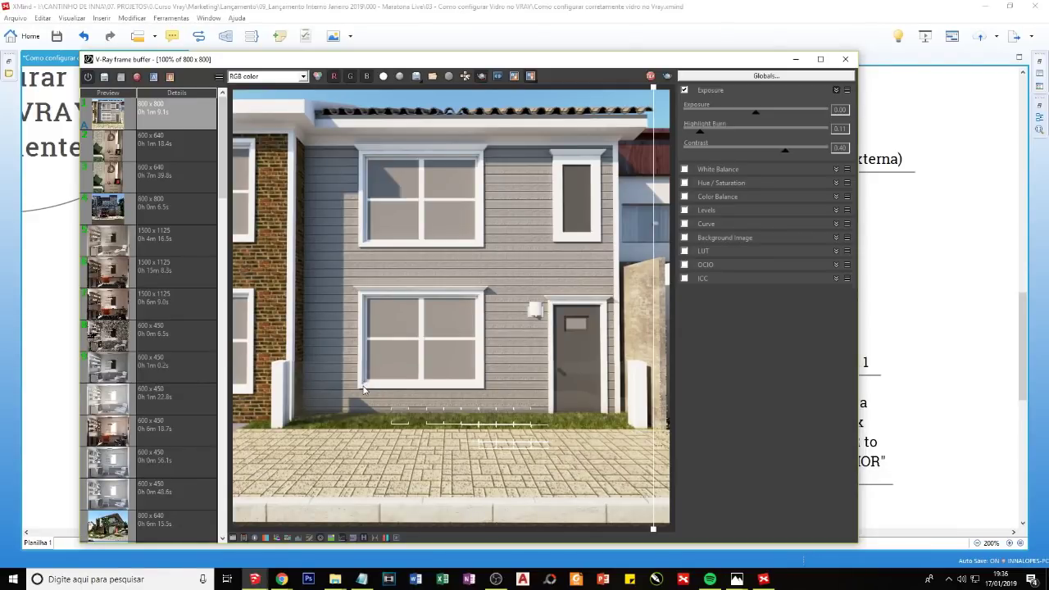
Step: Adjust the view of the XMind map, then minimize the V-Ray Frame Buffer to reveal it fully
scroll(365, 389, up, 1)
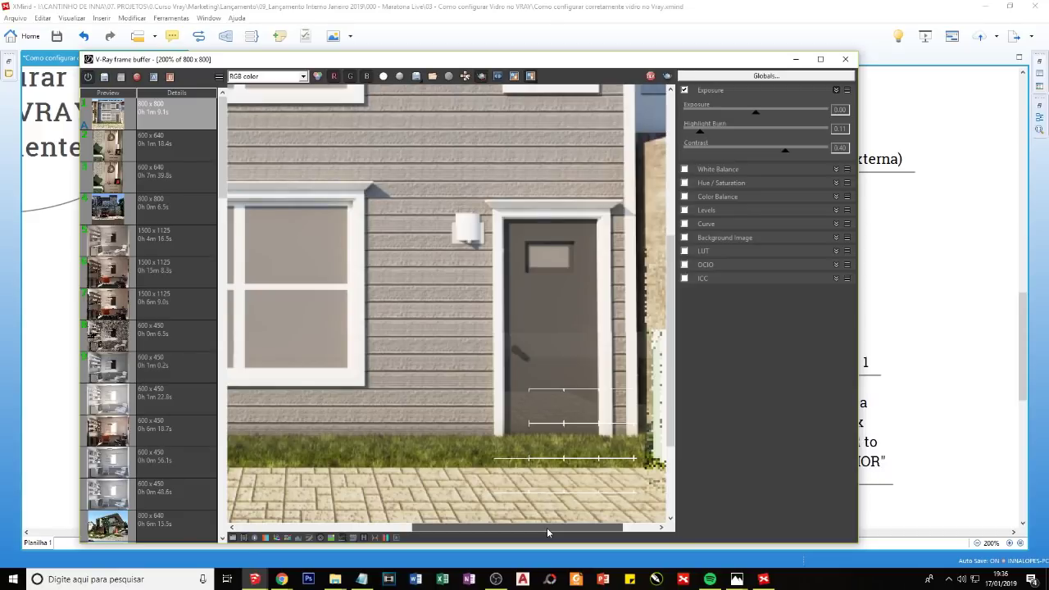
mouse_move(547, 528)
mouse_down()
mouse_move(449, 522)
mouse_move(438, 499)
mouse_up()
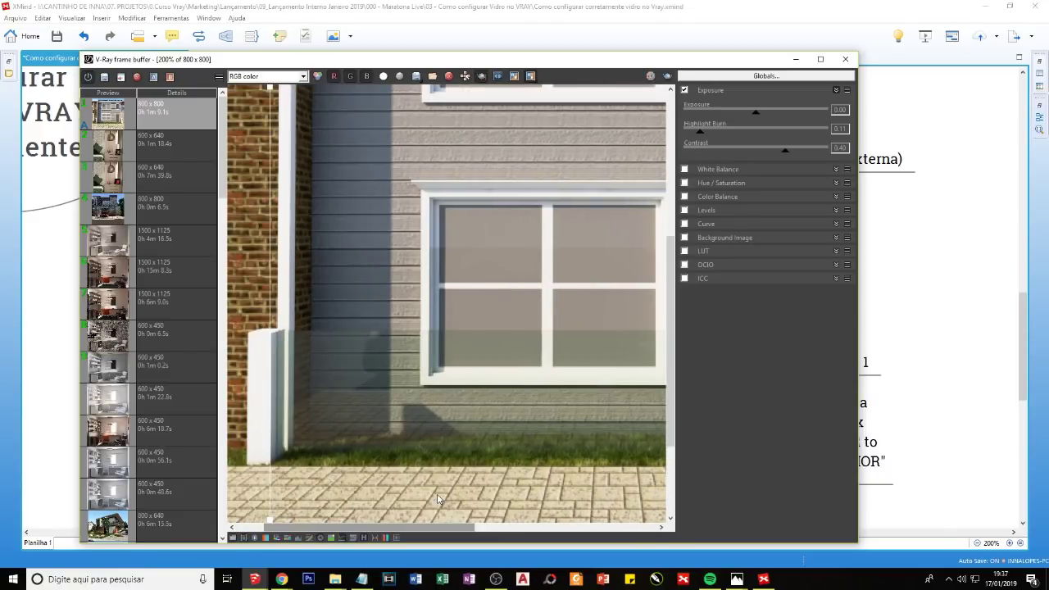
scroll(581, 395, down, 1)
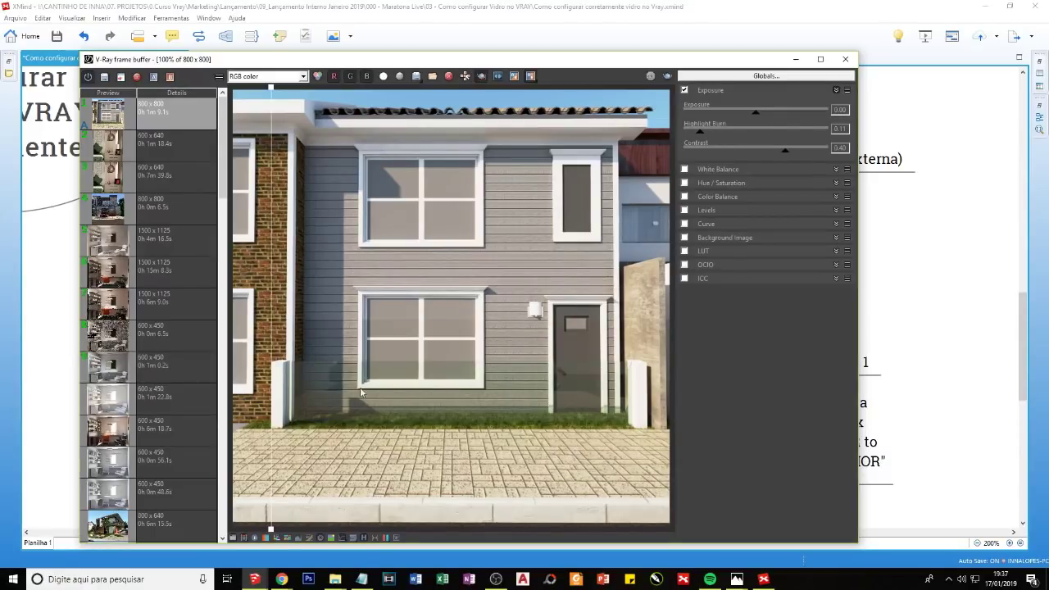
click(797, 64)
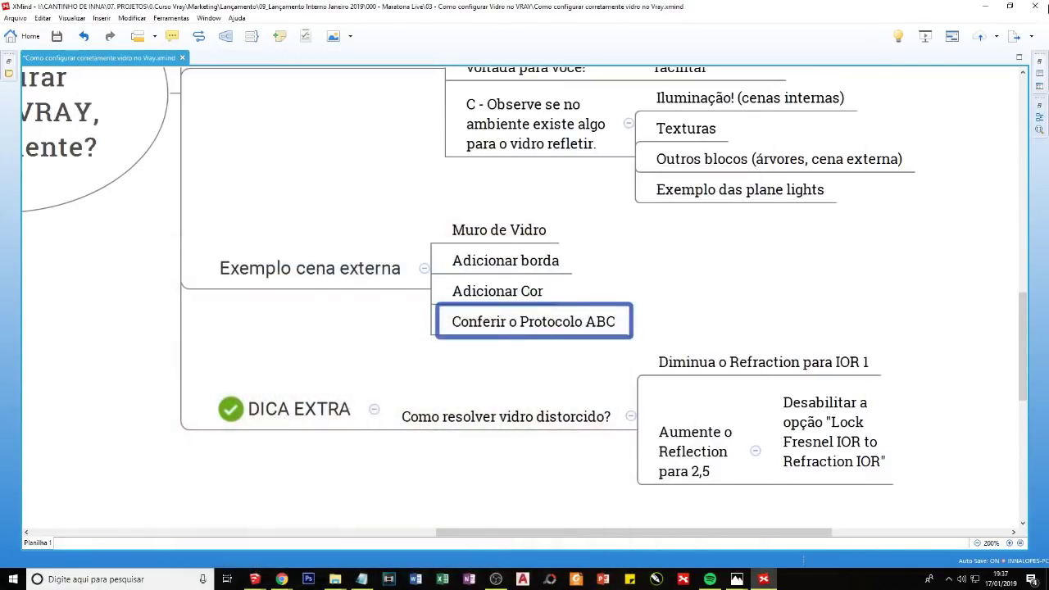
Step: Minimize XMind, make Arvores visible, then run and stop a region render of the lower facade
click(984, 6)
click(996, 417)
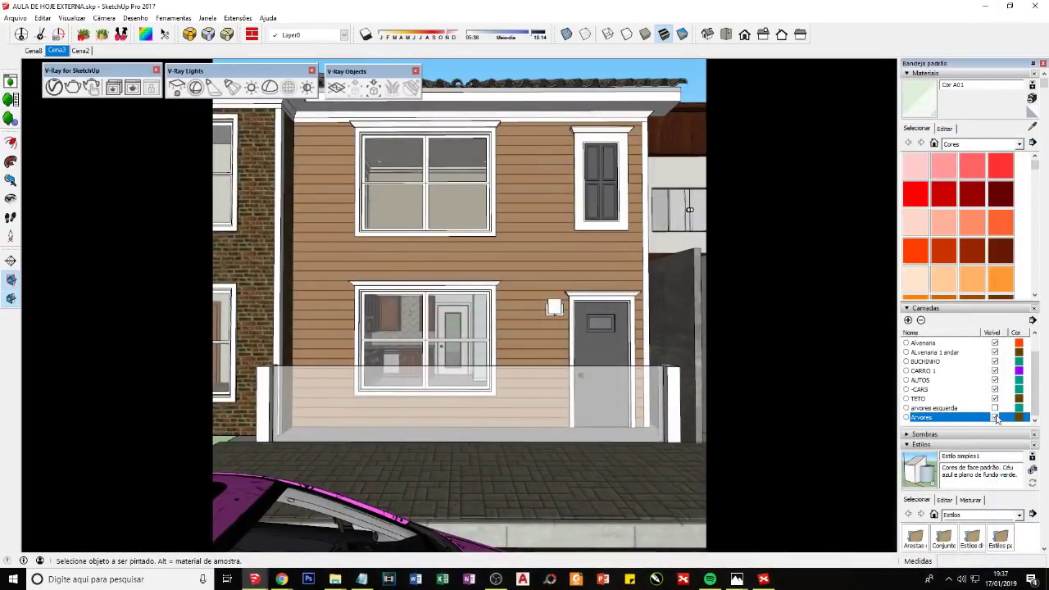
click(132, 87)
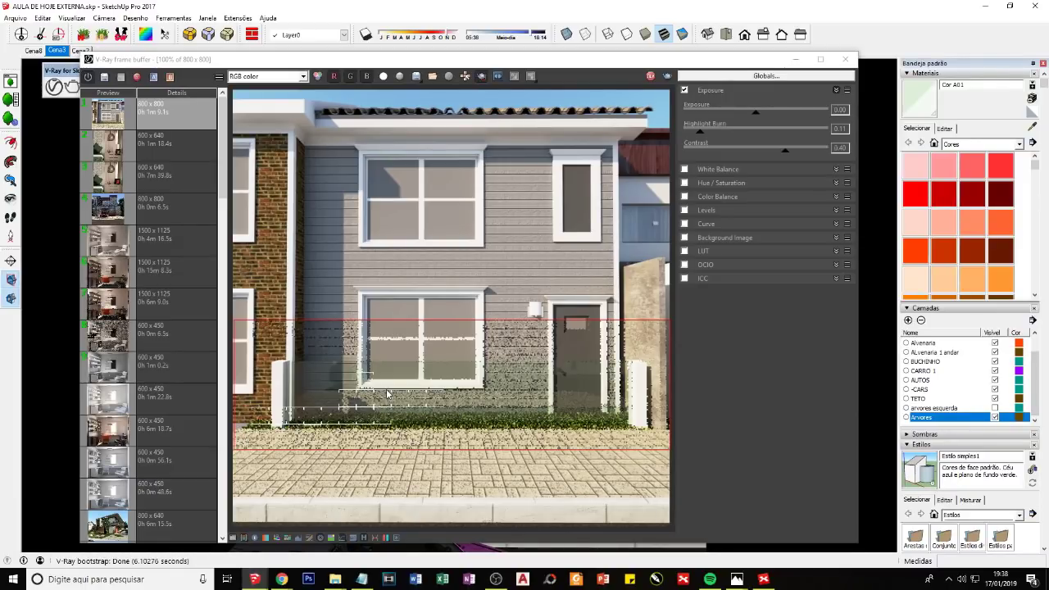
click(654, 77)
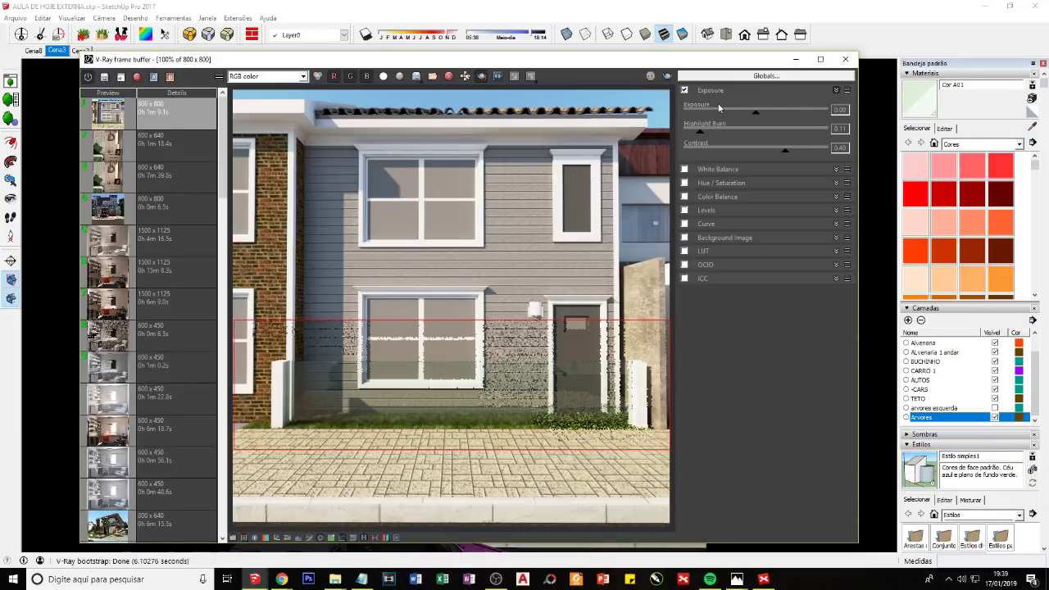
click(795, 59)
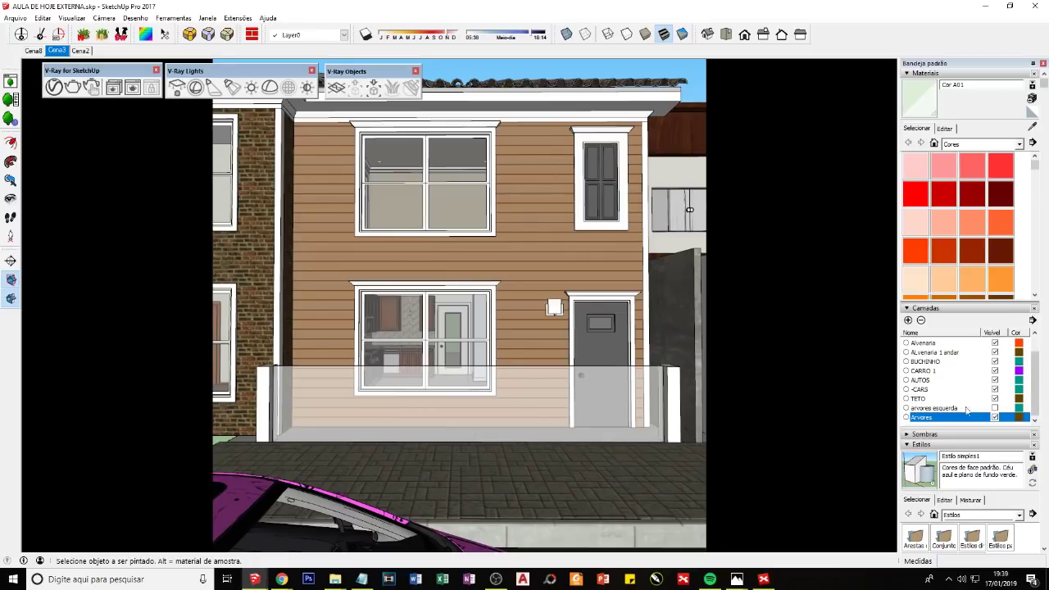
Step: Select the right-hand house group and nudge it slightly with Move
click(132, 88)
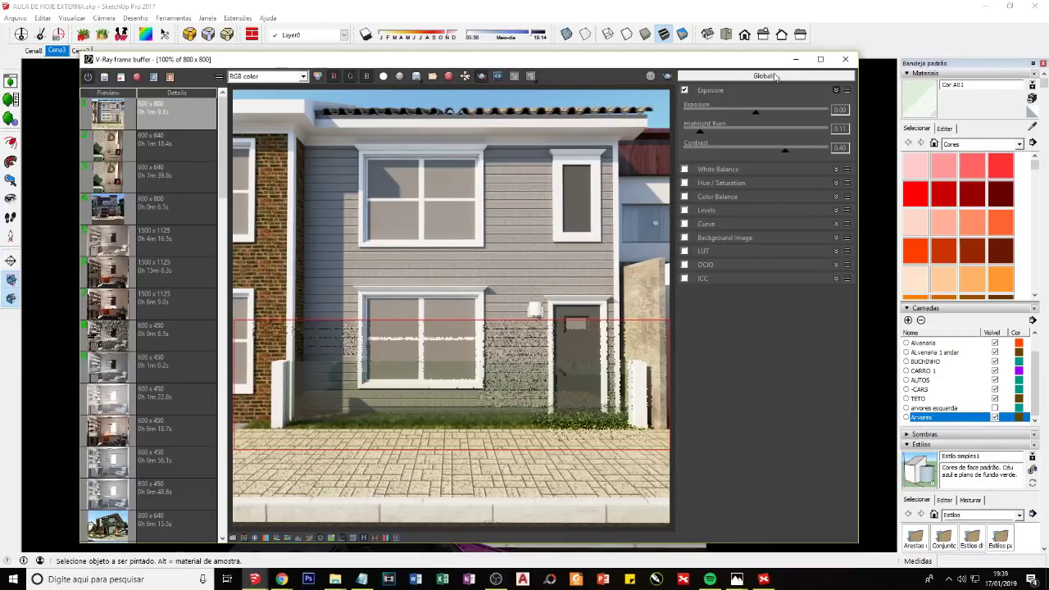
click(797, 64)
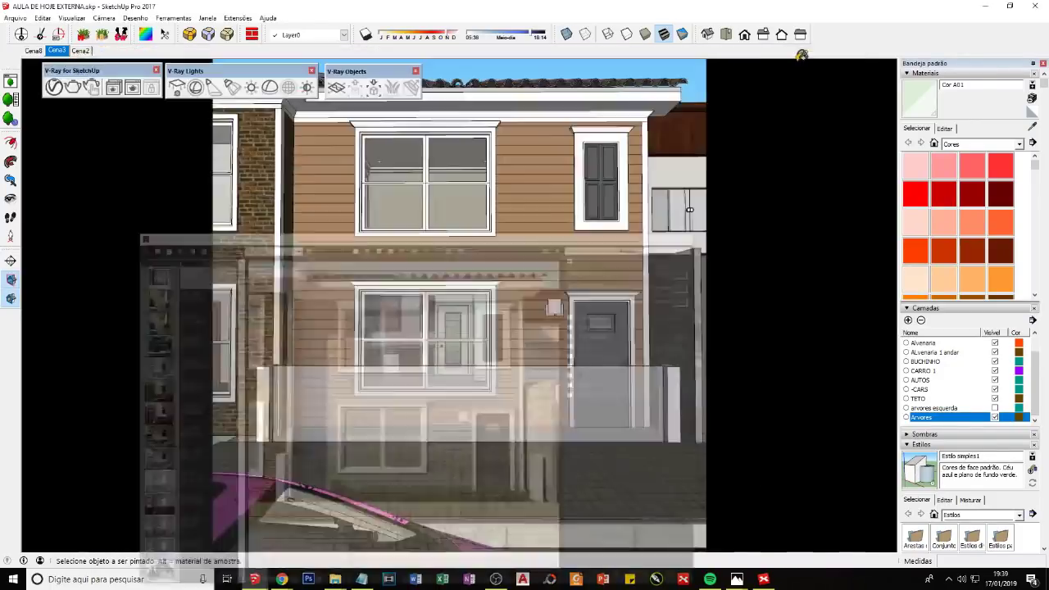
mouse_move(445, 379)
middle_down()
mouse_move(600, 422)
mouse_move(541, 392)
mouse_move(499, 393)
middle_up()
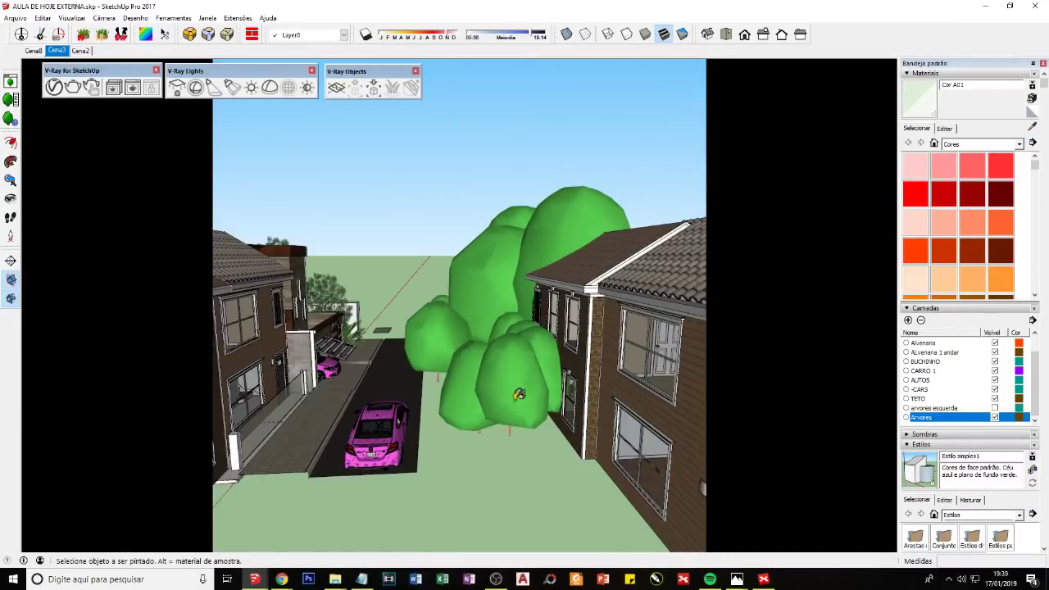
key(space)
click(585, 440)
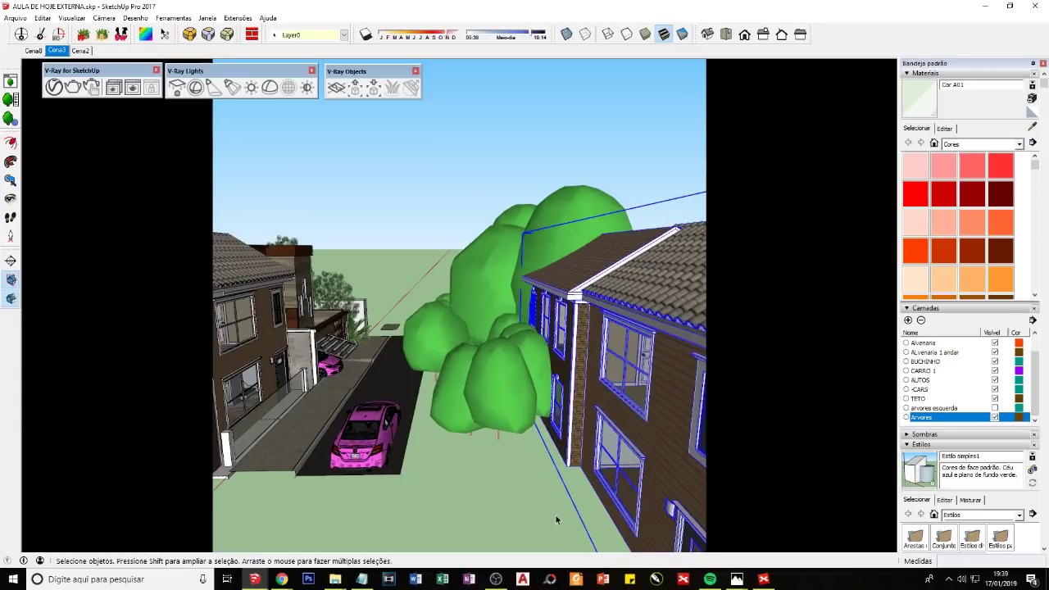
key(m)
click(556, 519)
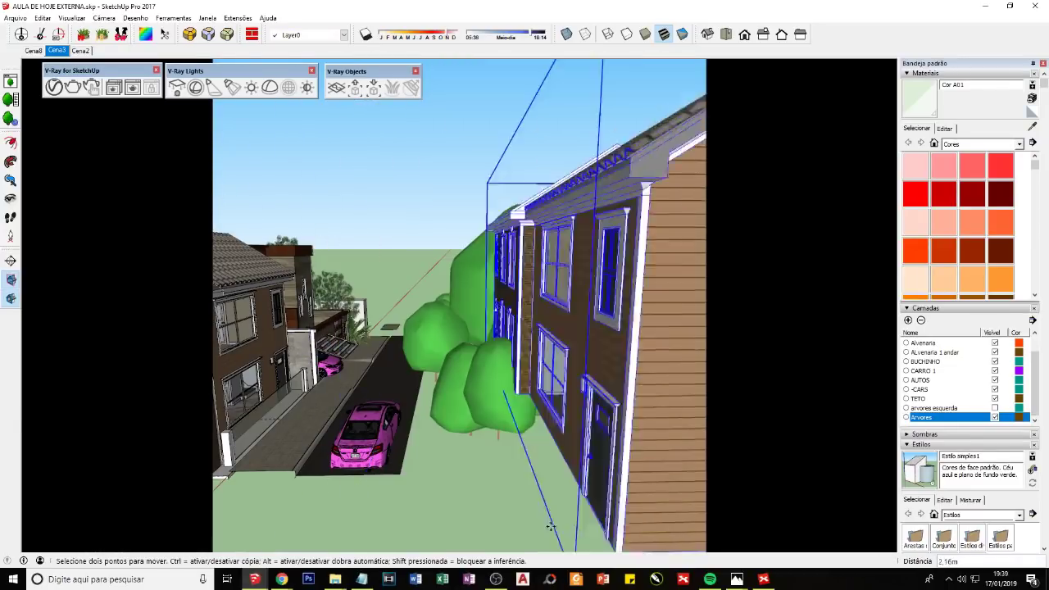
click(550, 524)
key(space)
Step: Move the house group twice more, shifting it further right of the driveway
mouse_move(546, 486)
middle_down()
mouse_move(482, 373)
mouse_move(520, 435)
middle_up()
key(m)
click(538, 430)
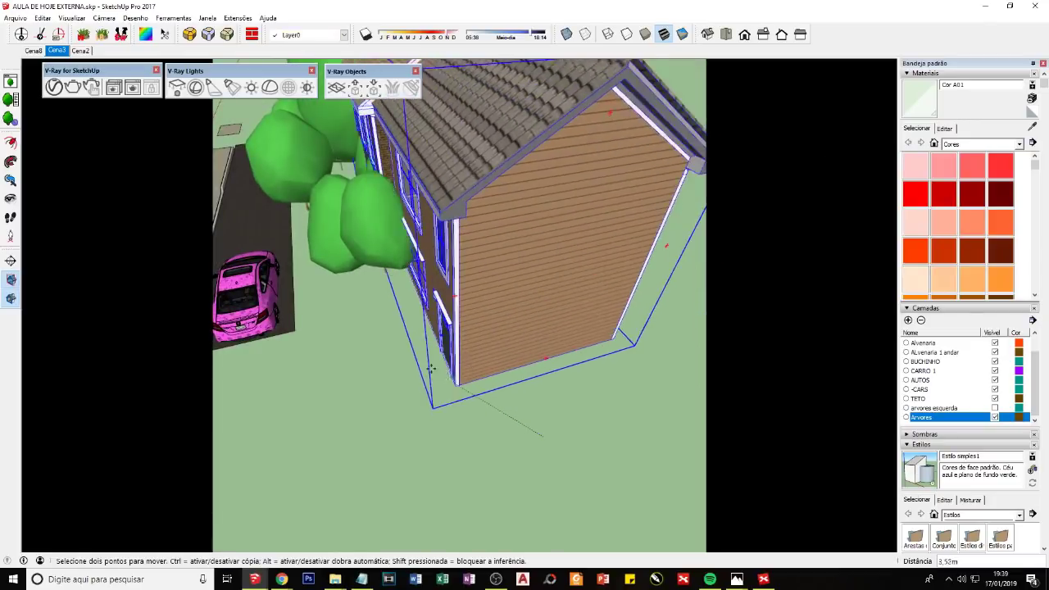
click(350, 292)
key(space)
mouse_move(351, 291)
middle_down()
mouse_move(528, 301)
mouse_move(484, 426)
middle_up()
scroll(476, 492, up, 2)
key(m)
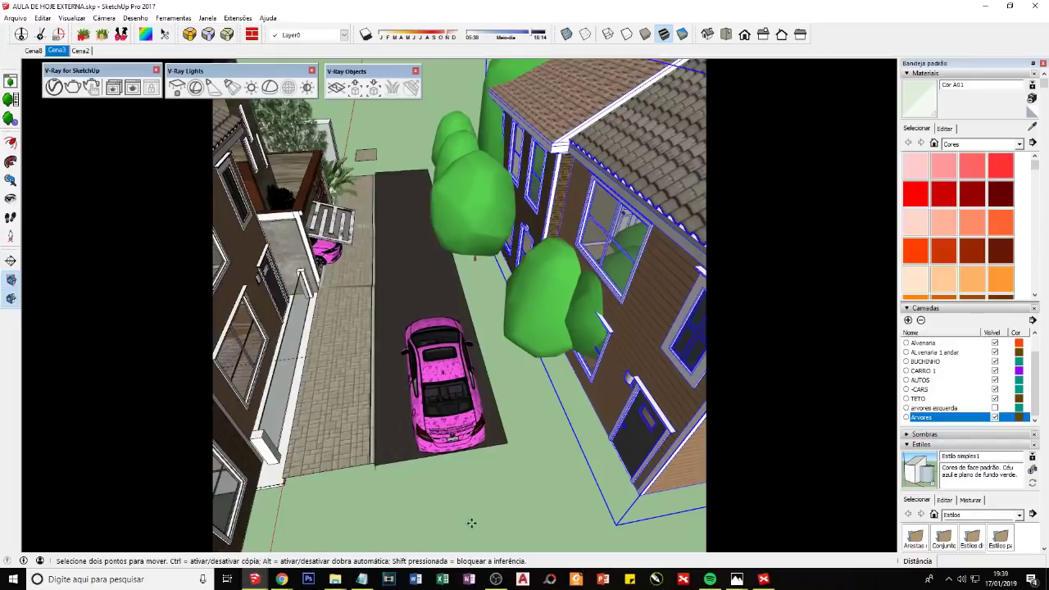
click(472, 512)
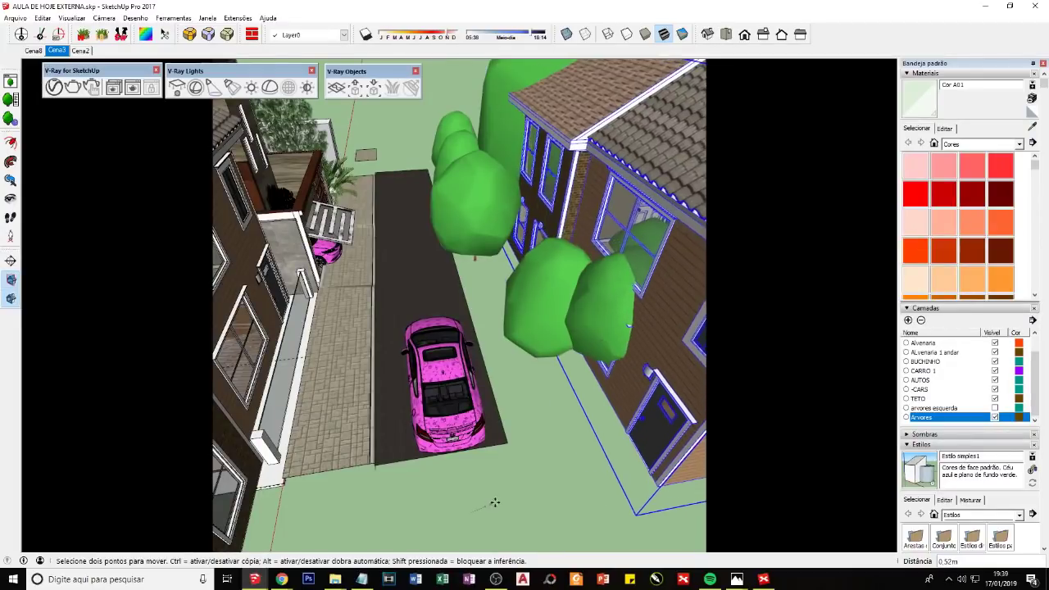
click(551, 488)
key(space)
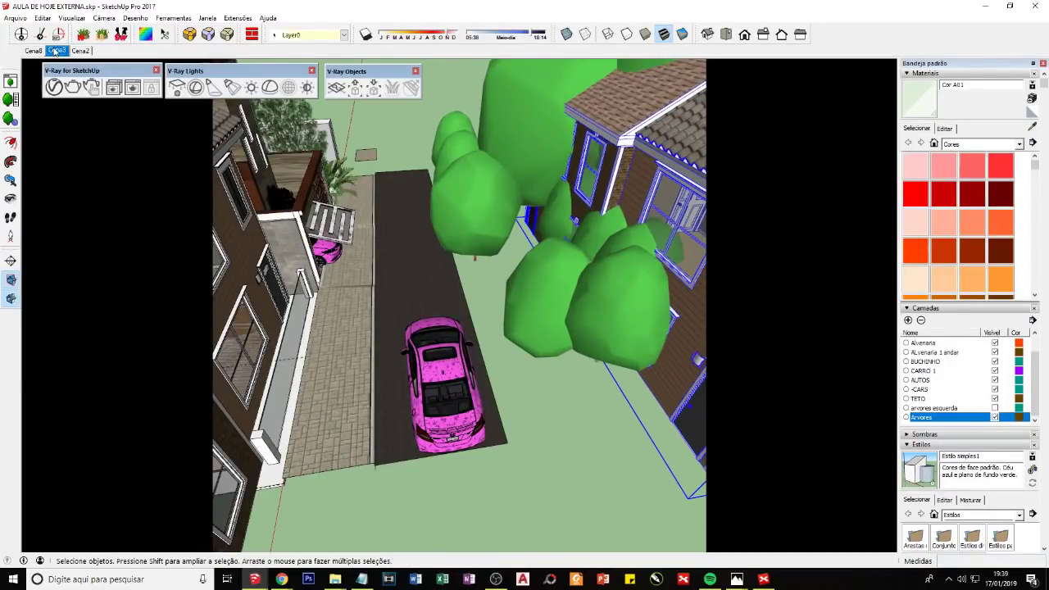
Step: Return to the Cena3 view, toggle the arvores esquerda layer, and open Cor A01's V-Ray settings
click(55, 51)
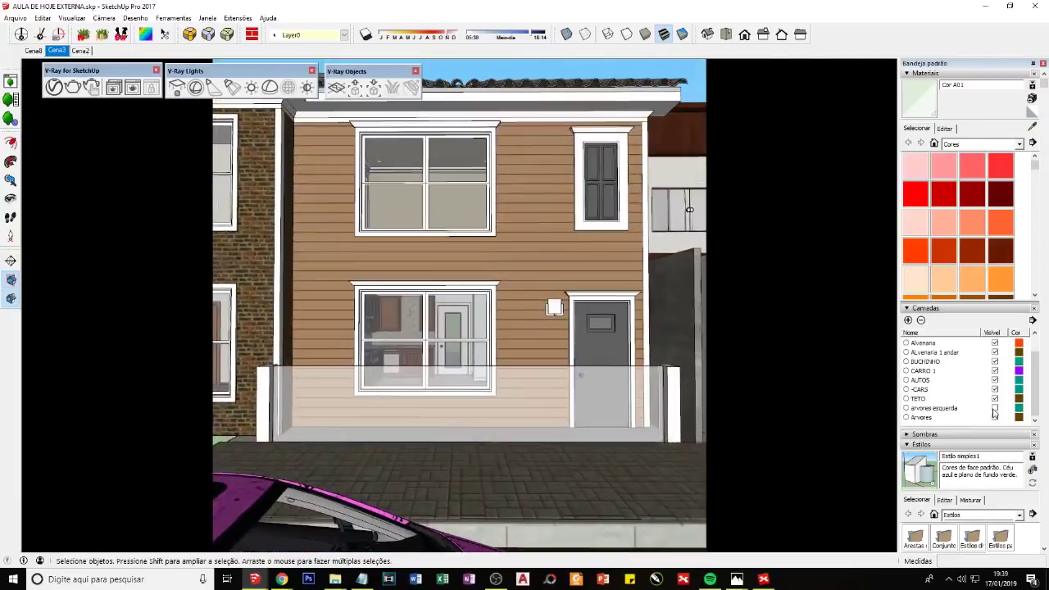
click(994, 408)
click(995, 409)
click(996, 417)
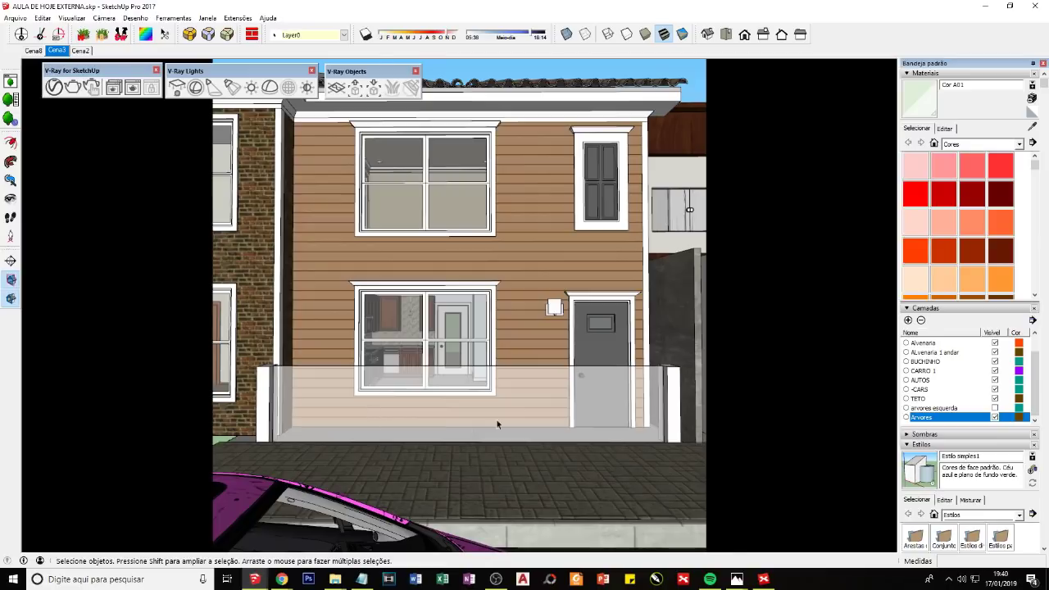
click(73, 87)
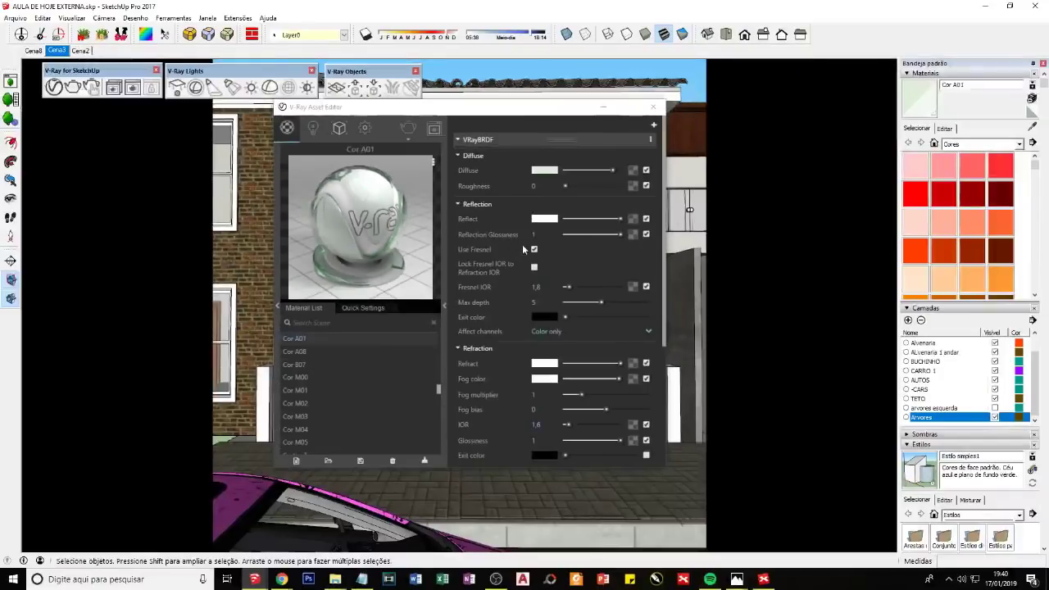
Step: Uncheck Use Fresnel on Cor A01 and launch a new V-Ray render
click(534, 249)
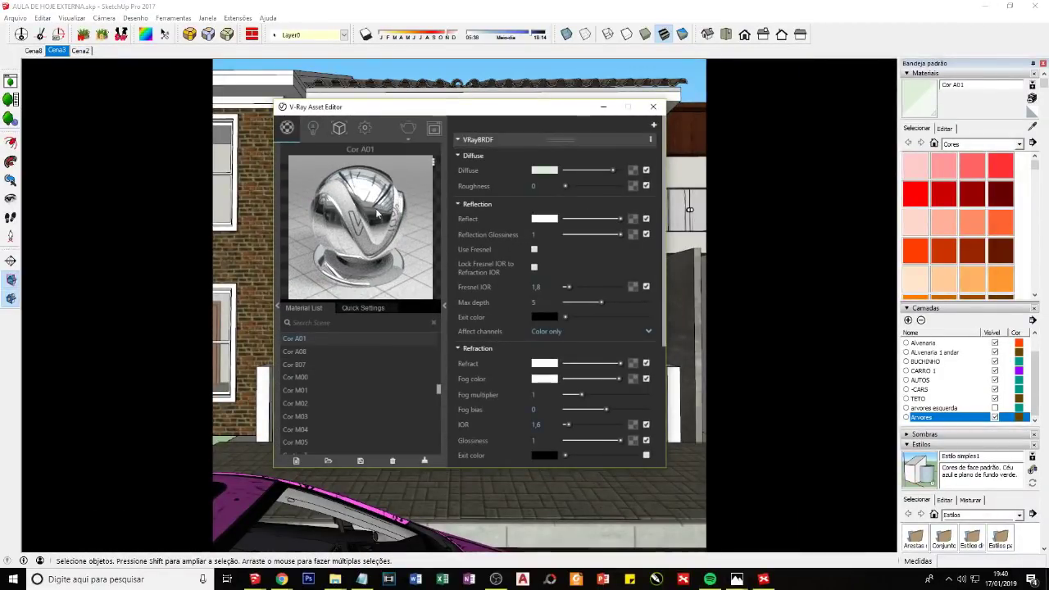
click(407, 128)
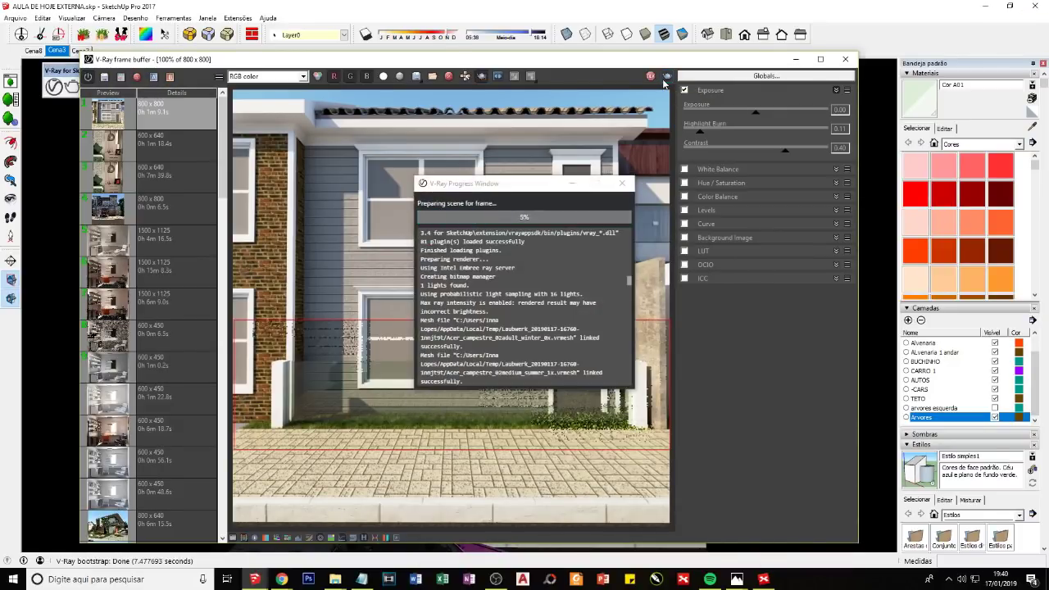
Step: Watch the region render show the red car reflected in the glass, then stop it and close the Frame Buffer
click(572, 183)
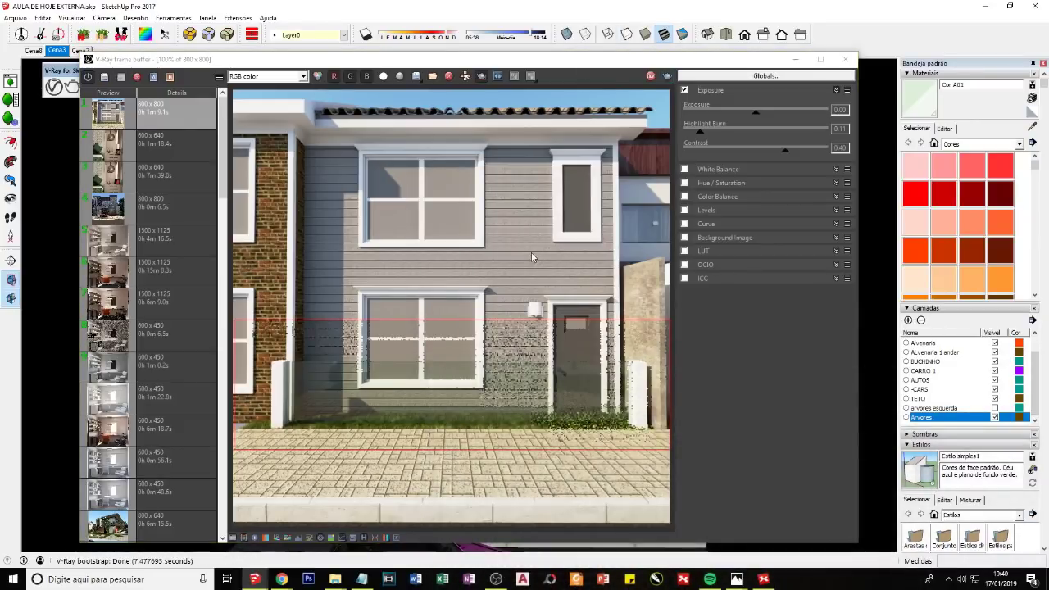
click(412, 412)
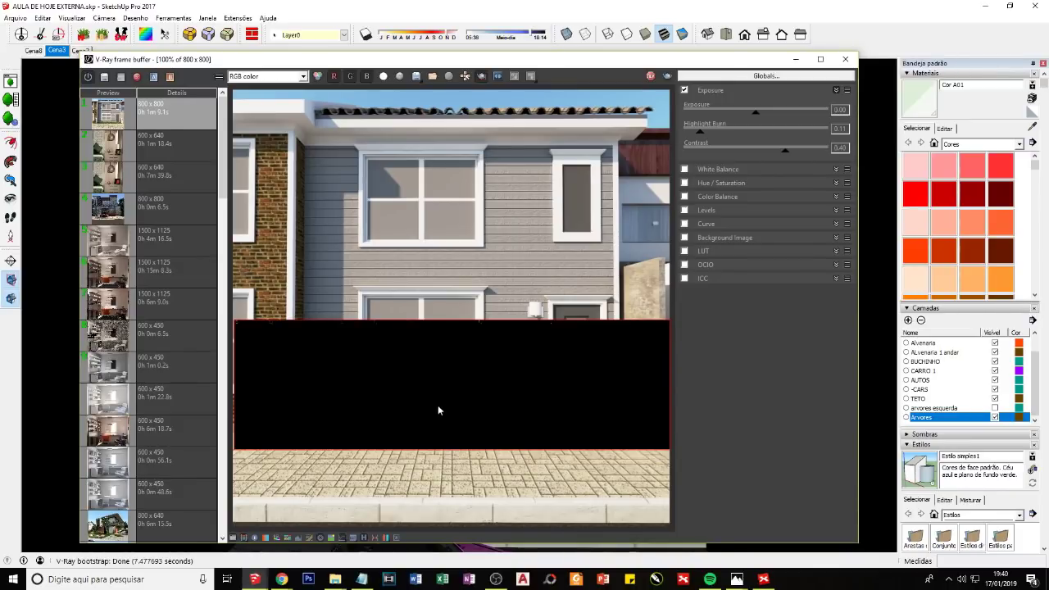
scroll(438, 405, down, 2)
scroll(437, 407, up, 1)
scroll(437, 407, up, 1)
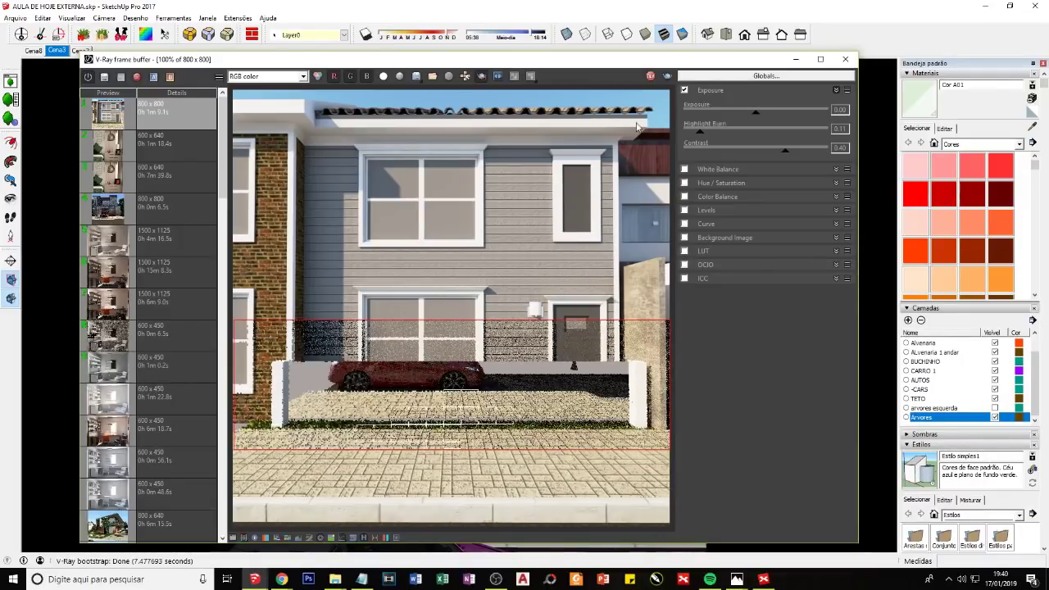
click(650, 76)
click(795, 59)
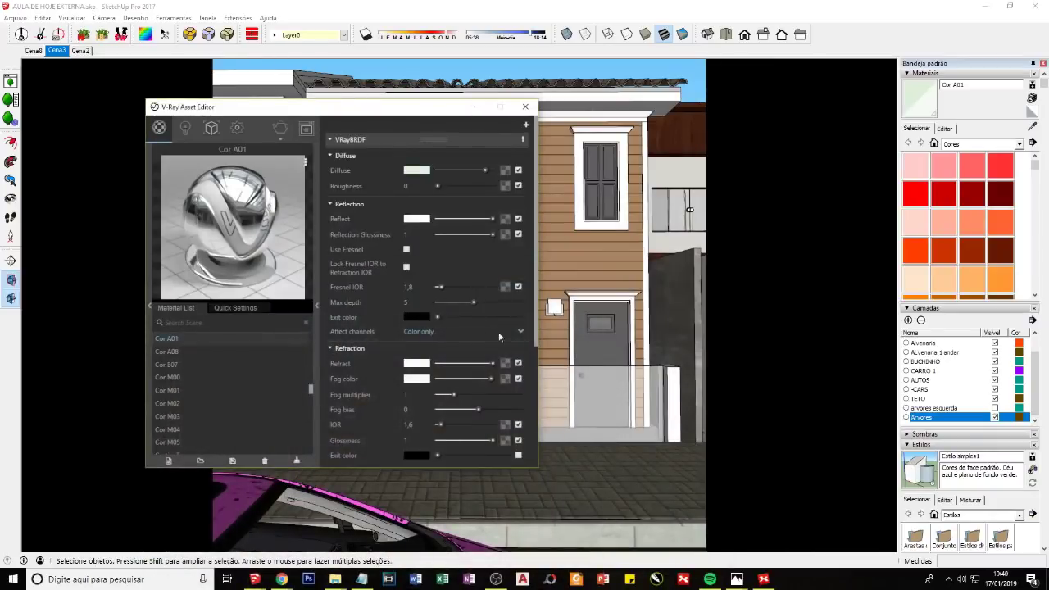
Step: Select a tree beside the house and move it against the house wall
click(476, 107)
mouse_move(484, 205)
middle_down()
mouse_move(497, 370)
mouse_move(459, 353)
mouse_move(408, 380)
mouse_move(439, 257)
mouse_move(451, 328)
mouse_move(450, 319)
middle_up()
key(m)
key(space)
click(438, 256)
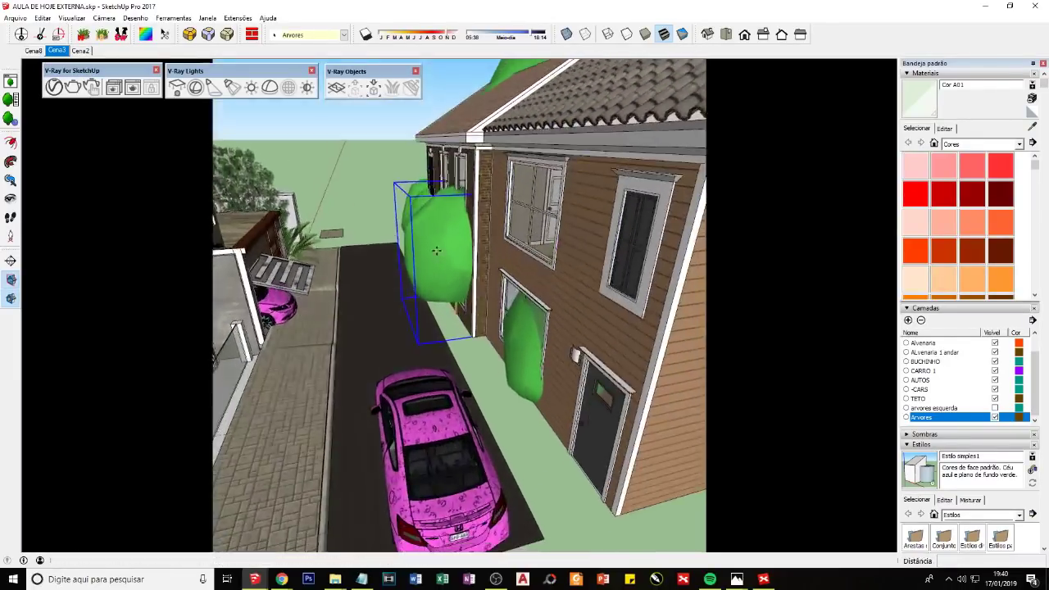
key(m)
click(450, 319)
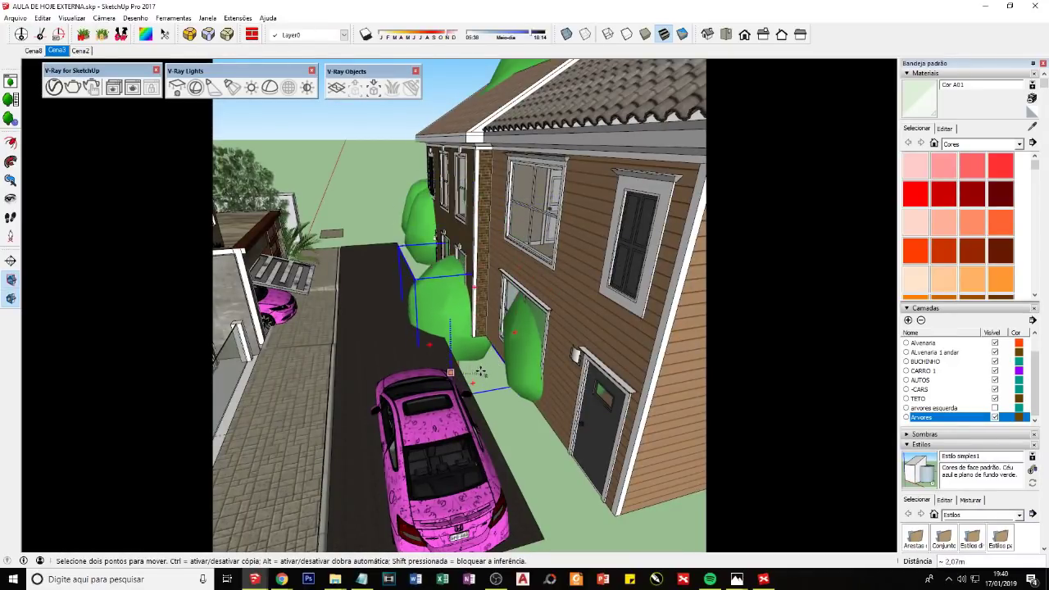
click(492, 373)
Step: Reposition the tree so it stands beside the front door
middle_drag(492, 373, 469, 341)
key(m)
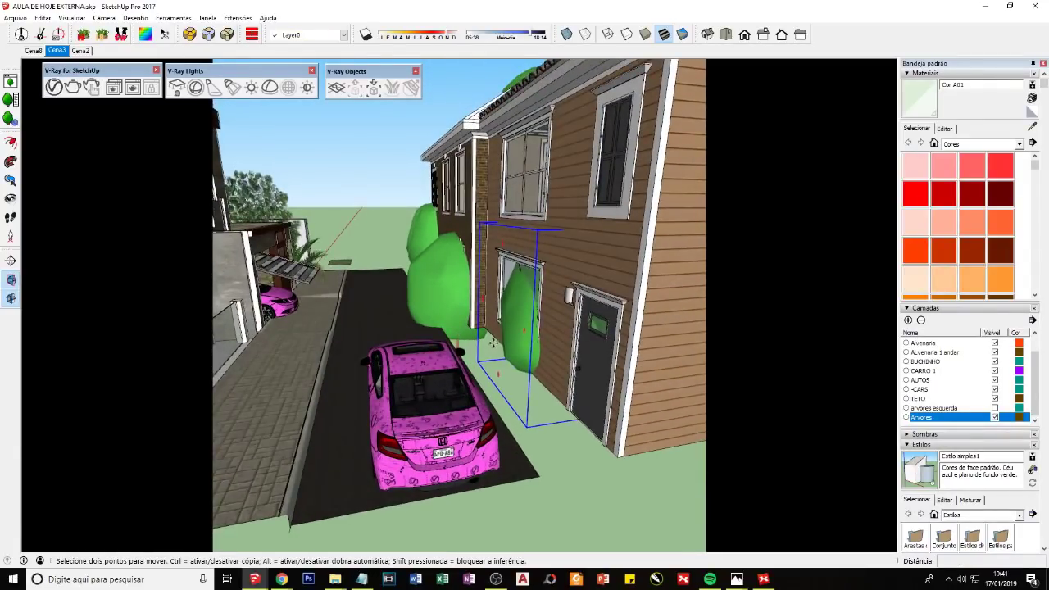
click(568, 287)
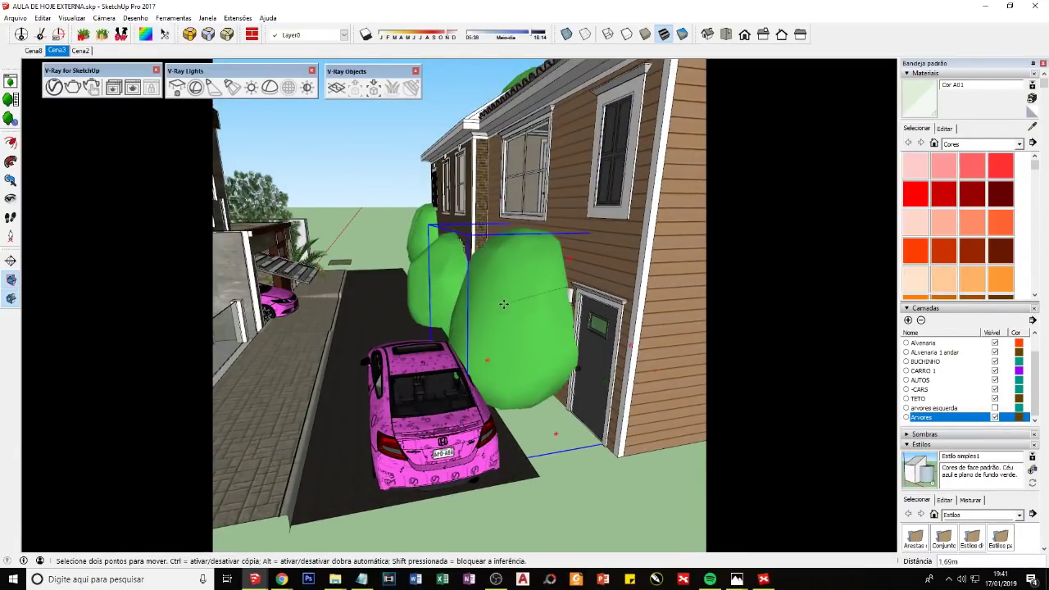
click(497, 305)
key(space)
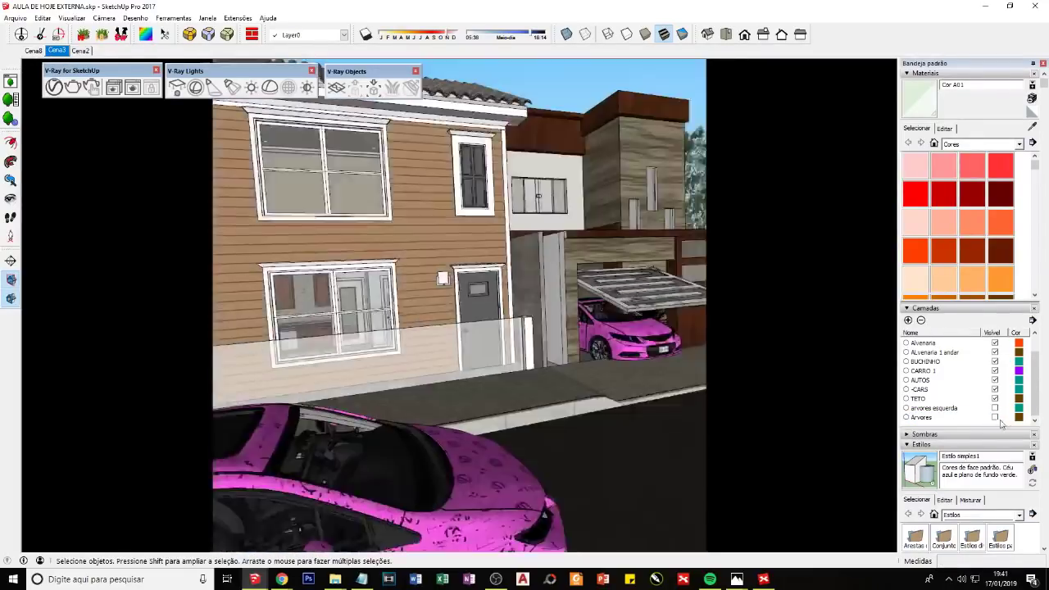
Step: Shrink the green tree beside the pink car, toggle the Arvores layer, and start a V-Ray render
click(995, 417)
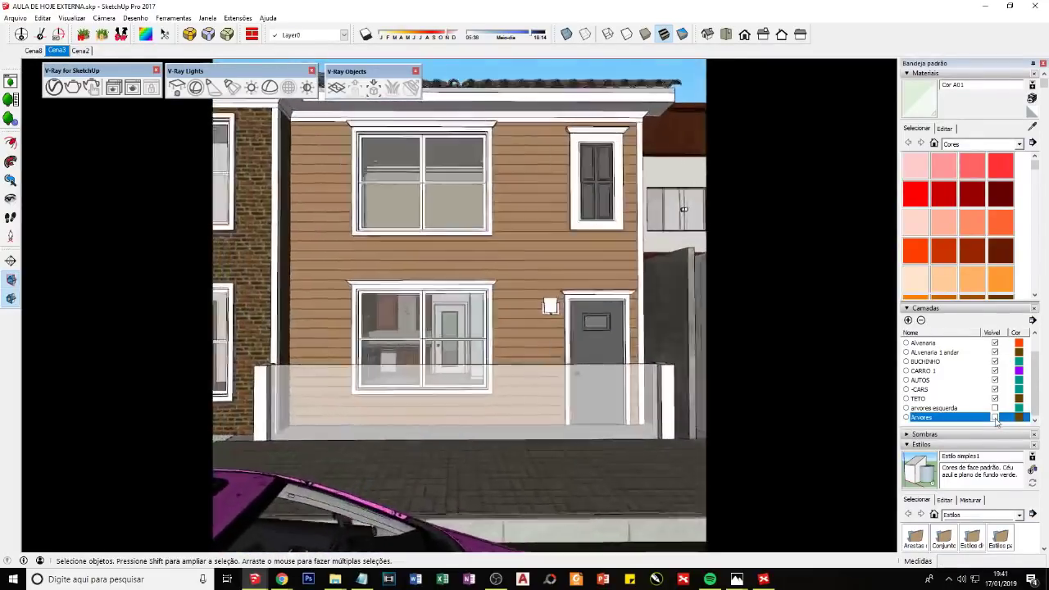
click(995, 417)
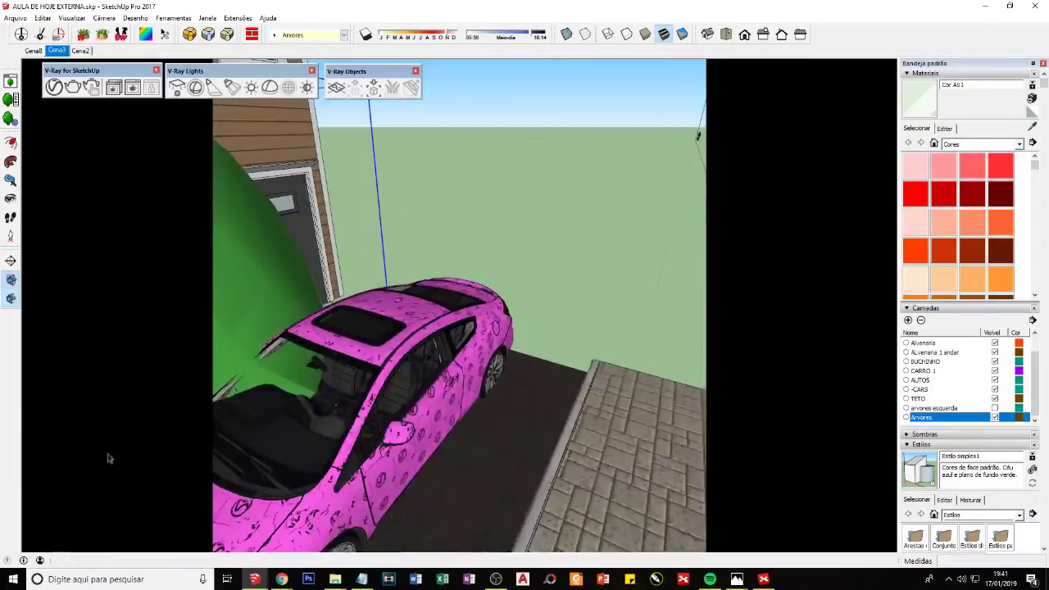
key(s)
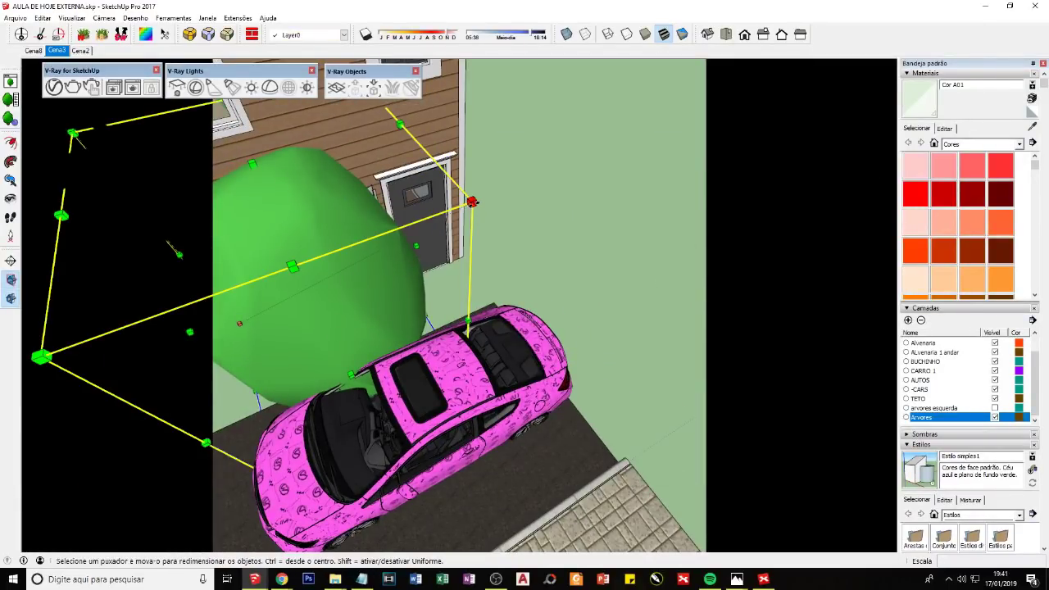
drag(41, 356, 145, 328)
key(space)
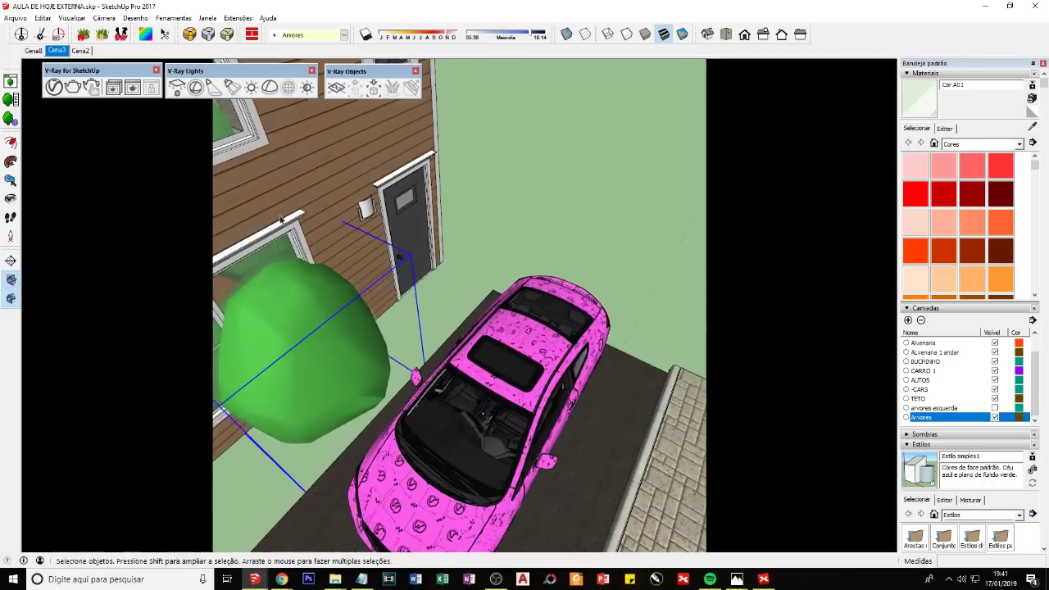
click(995, 417)
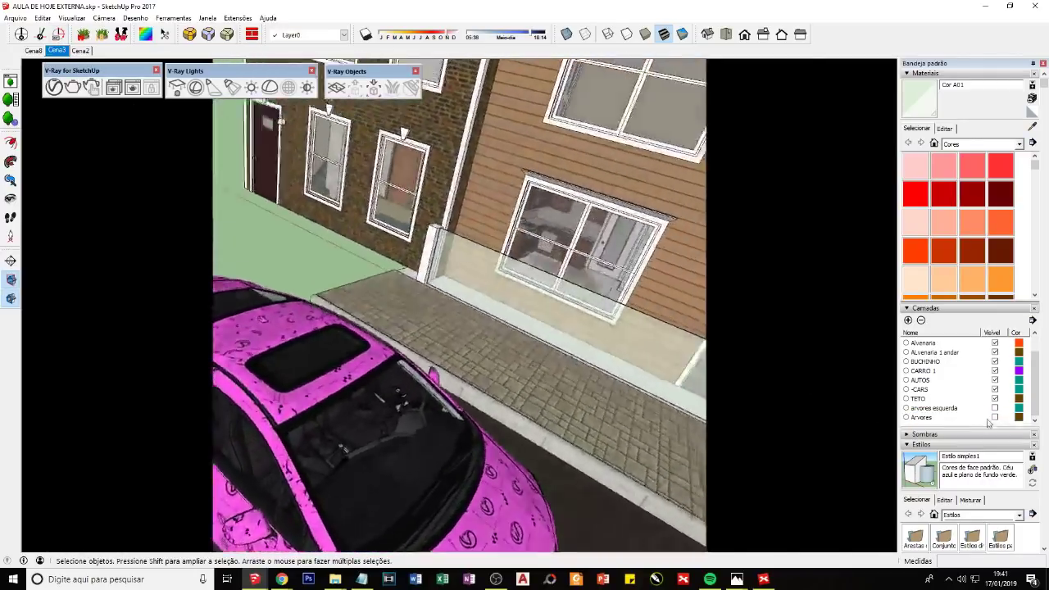
click(996, 418)
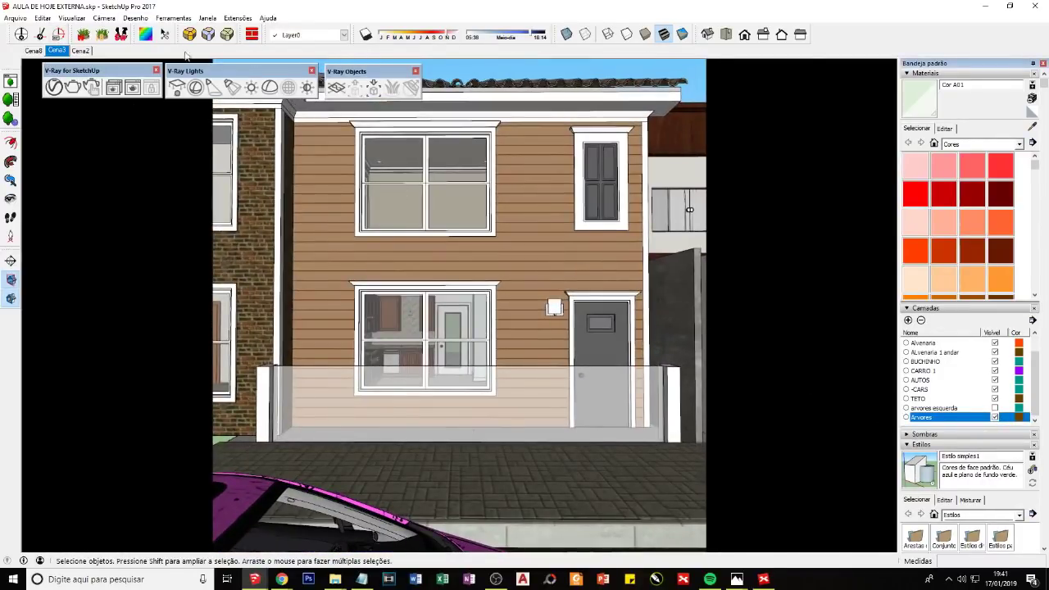
click(53, 86)
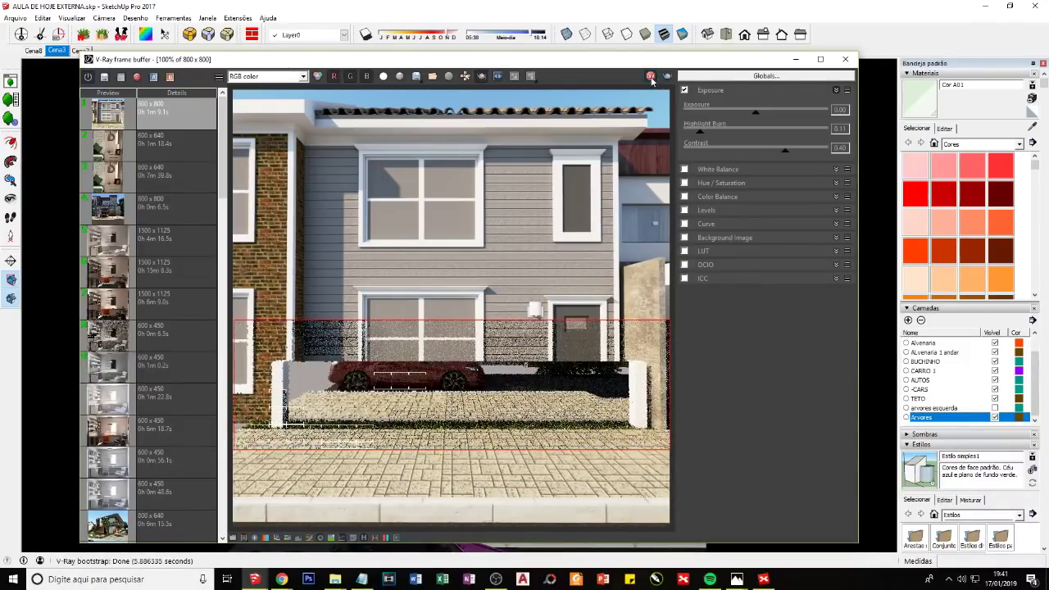
Step: Minimize the facade render's frame buffer and open the V-Ray Asset Editor
click(795, 61)
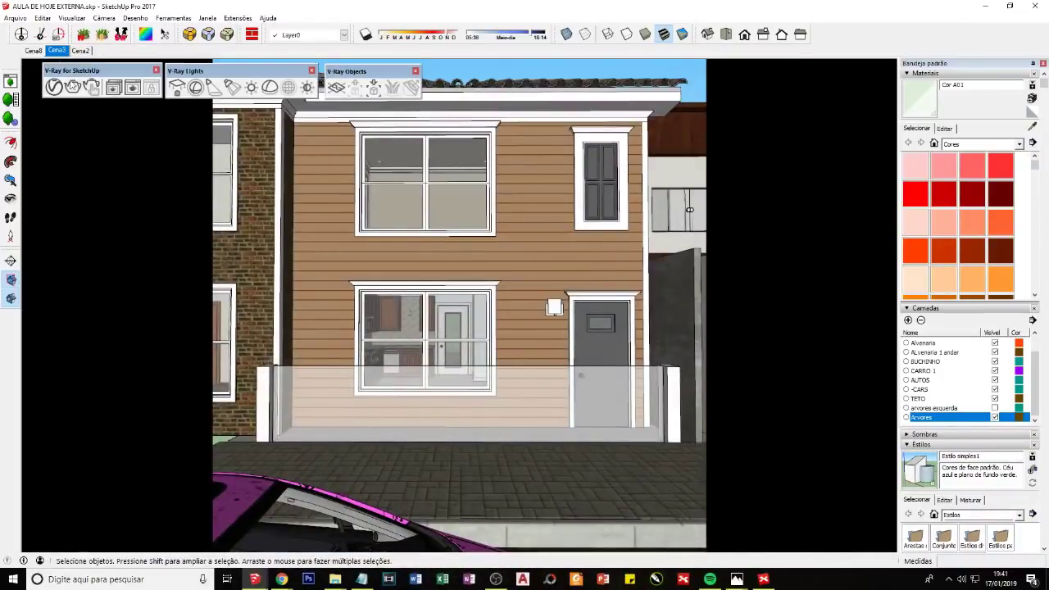
click(55, 87)
click(433, 133)
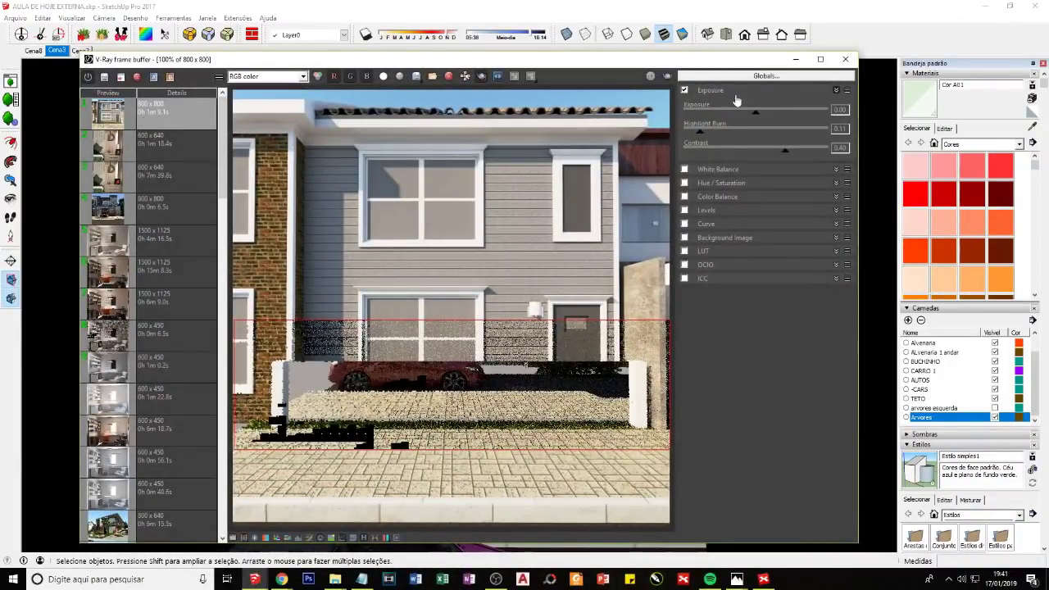
click(794, 59)
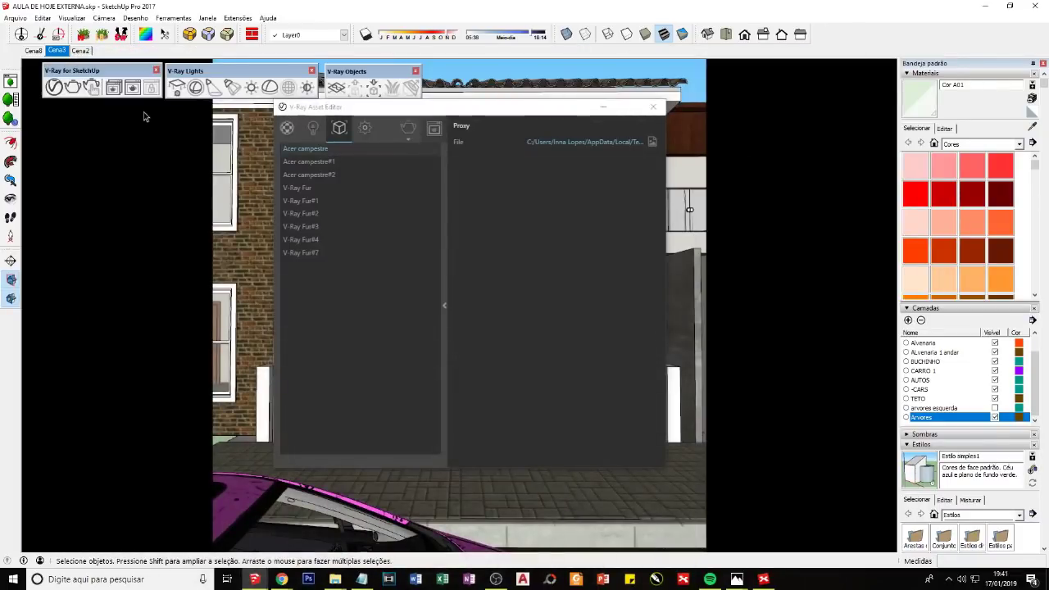
Step: Select the Cor A01 material and enable Use Fresnel reflection
click(54, 87)
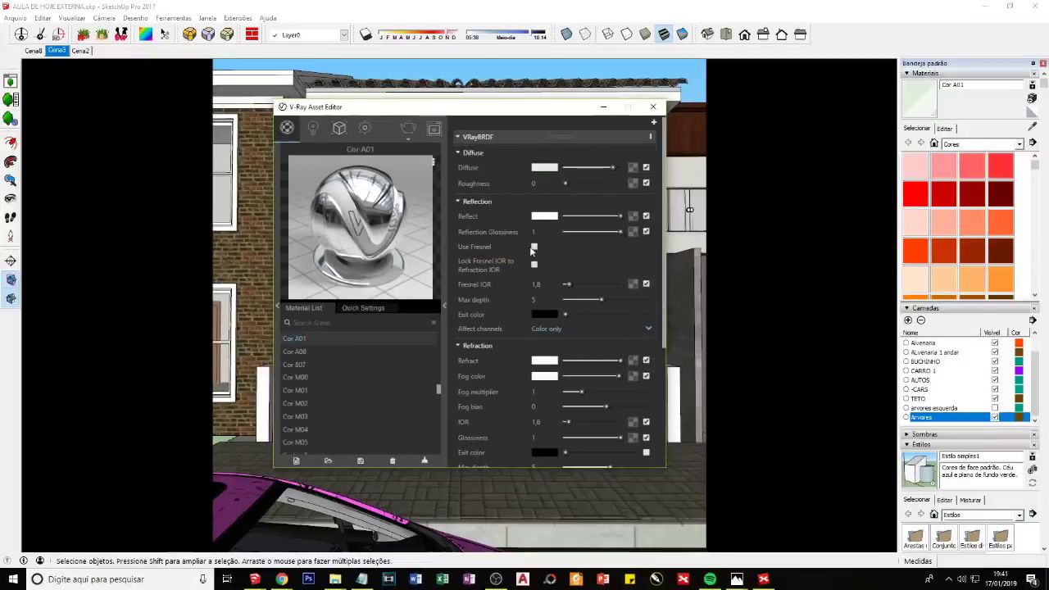
click(534, 246)
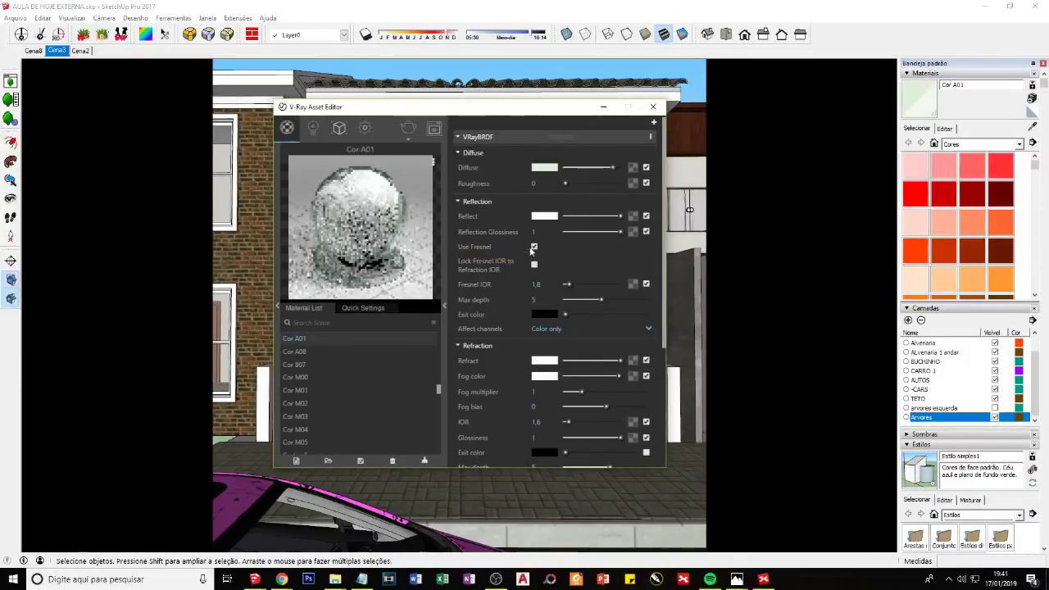
click(654, 108)
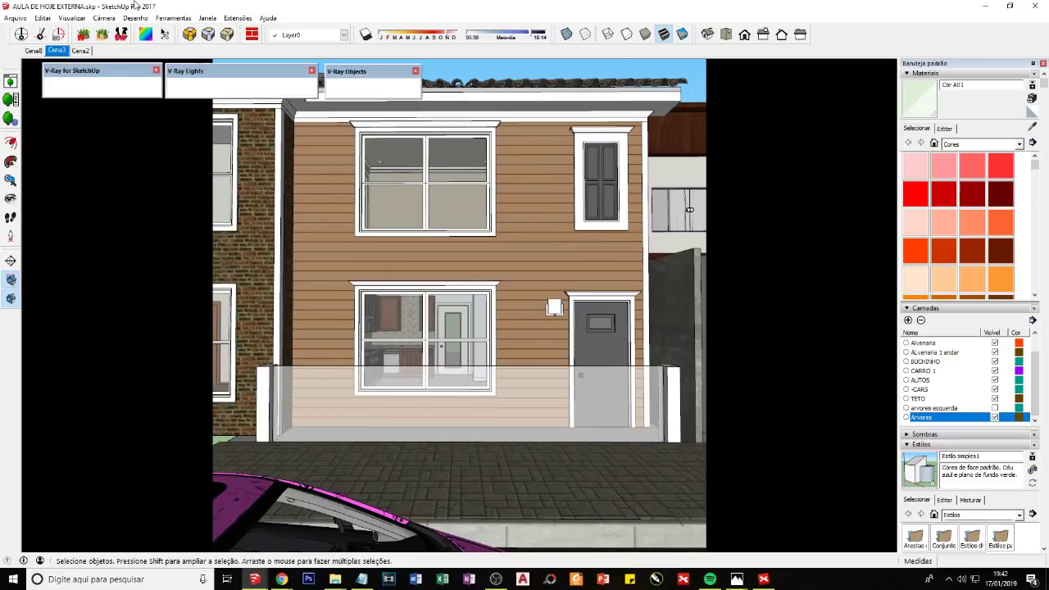
Step: Check the refraction IOR 1,6 and Fresnel IOR 1,8, close the editor, and show File Explorer
scroll(520, 378, down, 2)
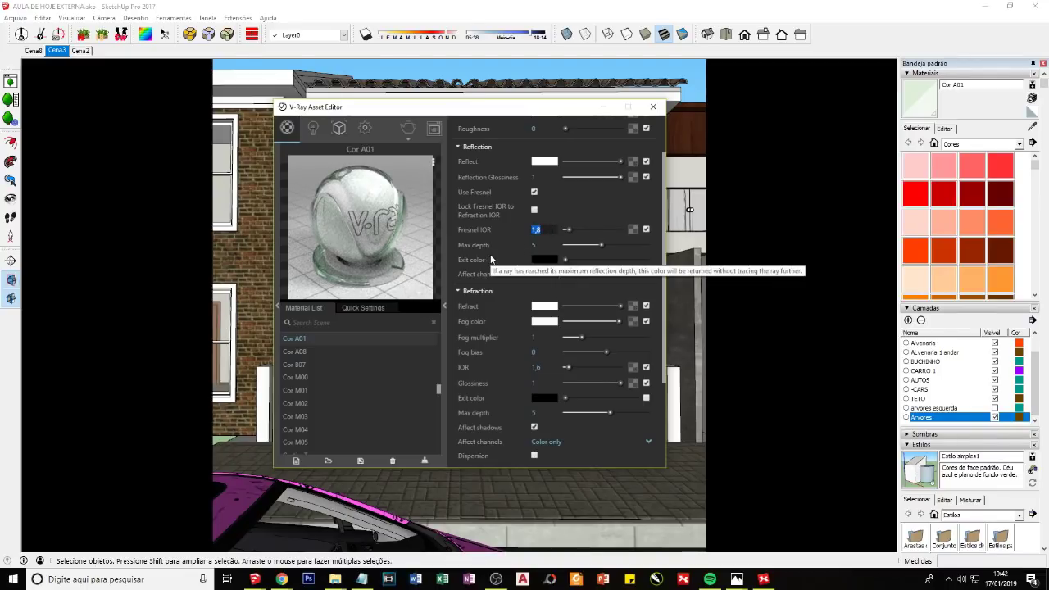
click(537, 368)
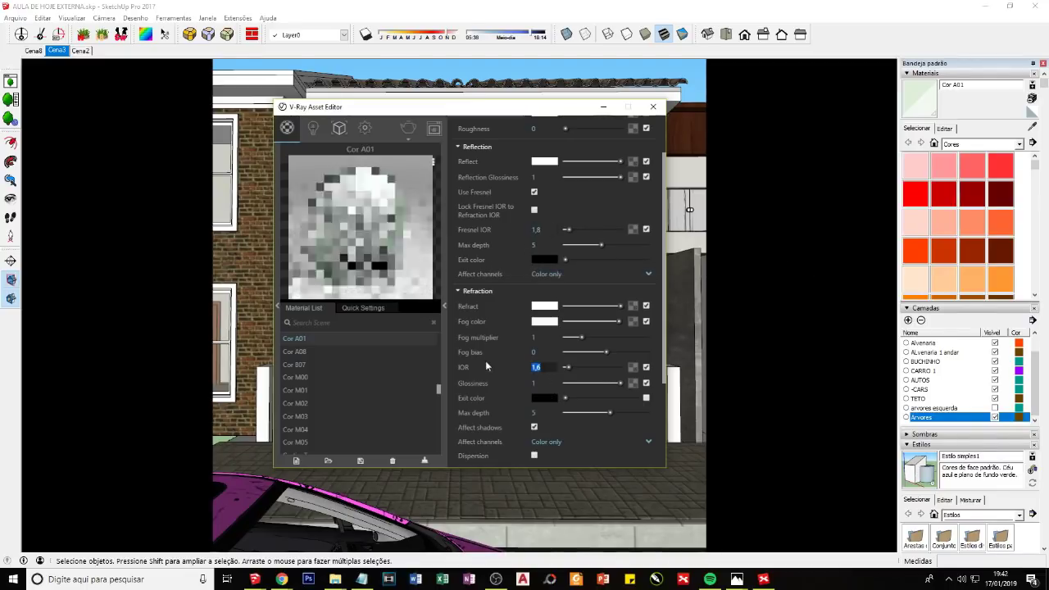
click(537, 229)
scroll(469, 215, up, 2)
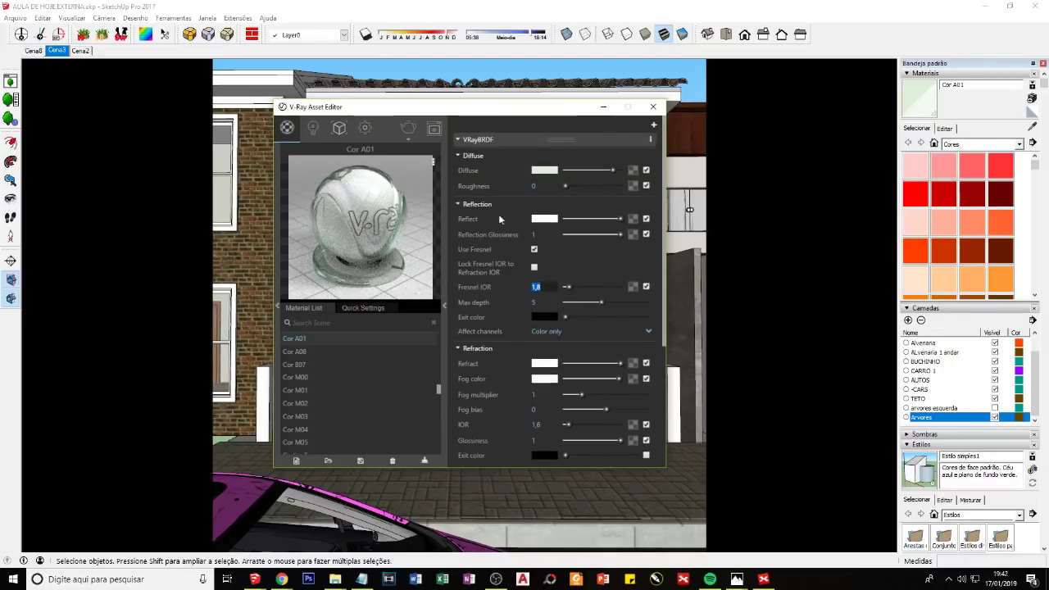
click(654, 106)
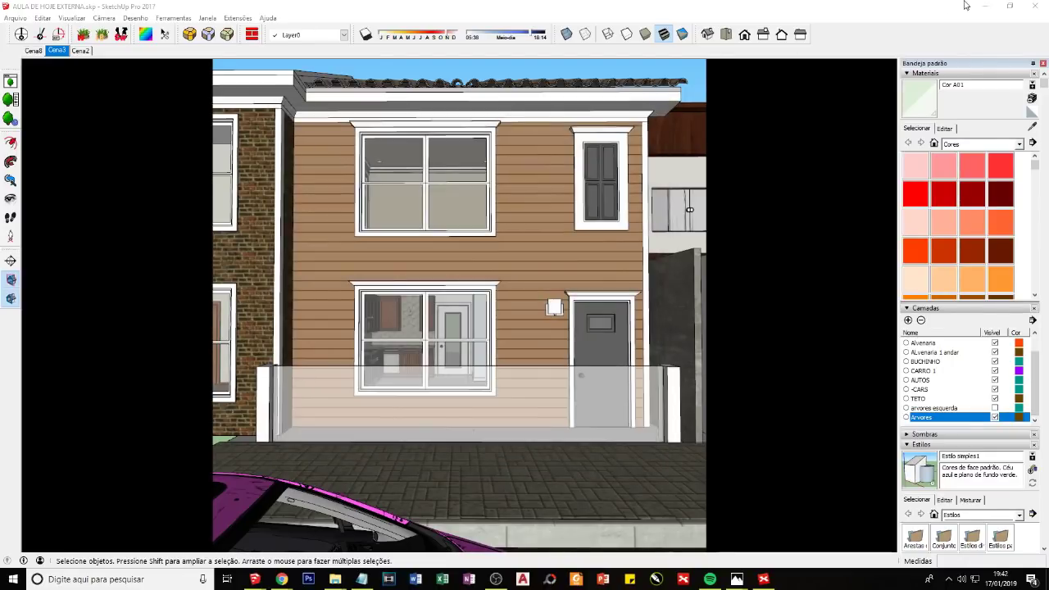
key(alt+Tab)
mouse_move(282, 580)
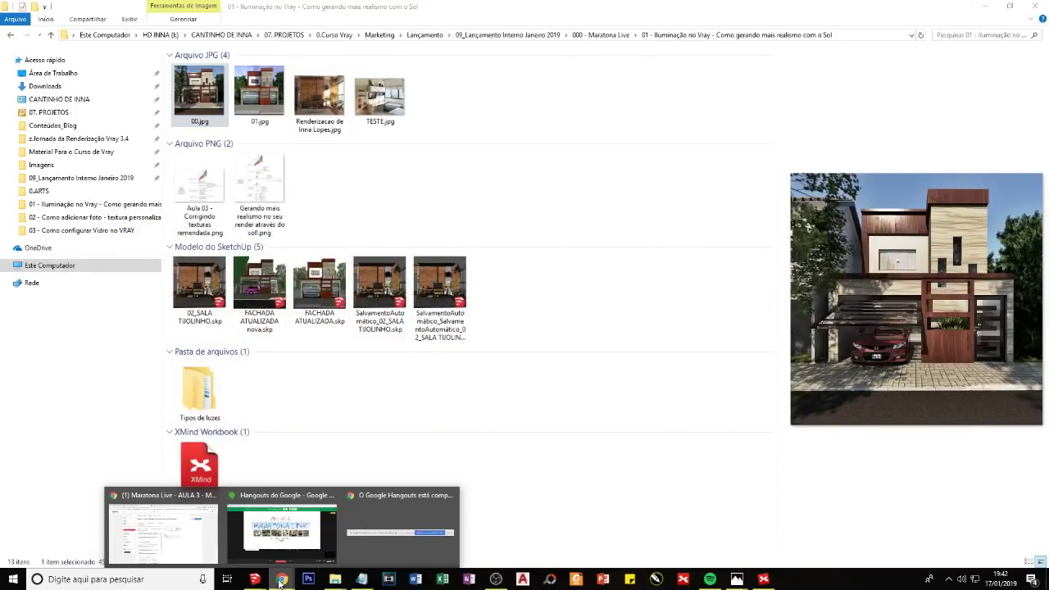
Step: Select the maratona-live link in the live event description and open it in a new tab
click(164, 531)
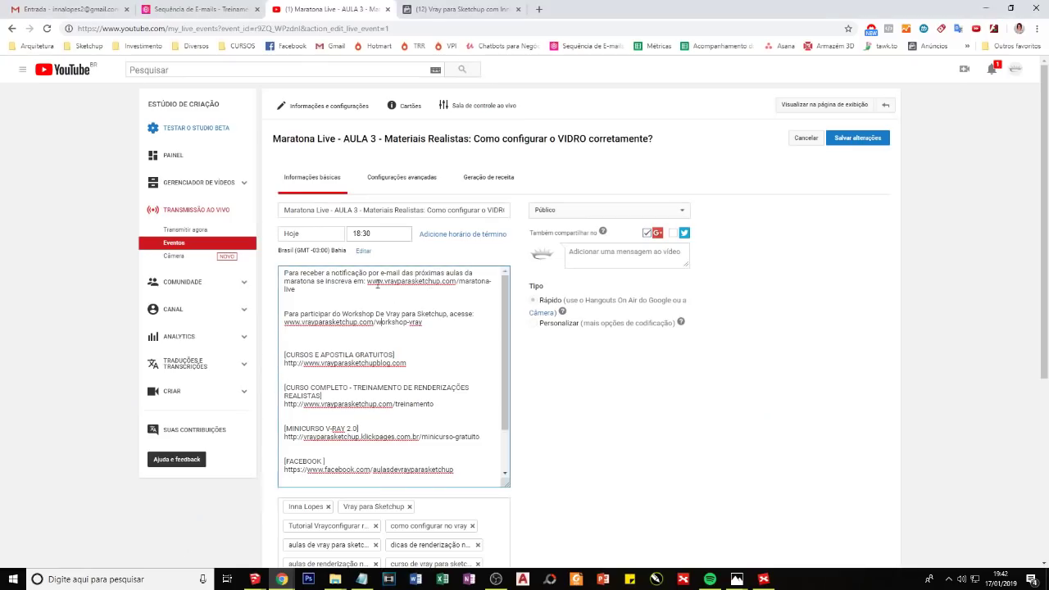
drag(371, 283, 456, 283)
click(374, 282)
drag(367, 281, 371, 289)
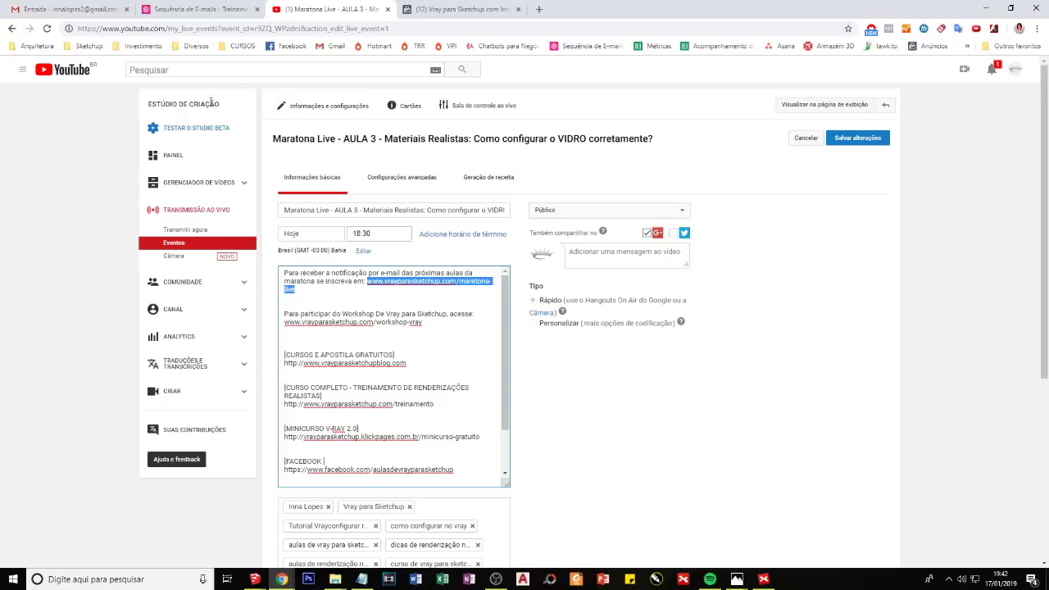
click(201, 9)
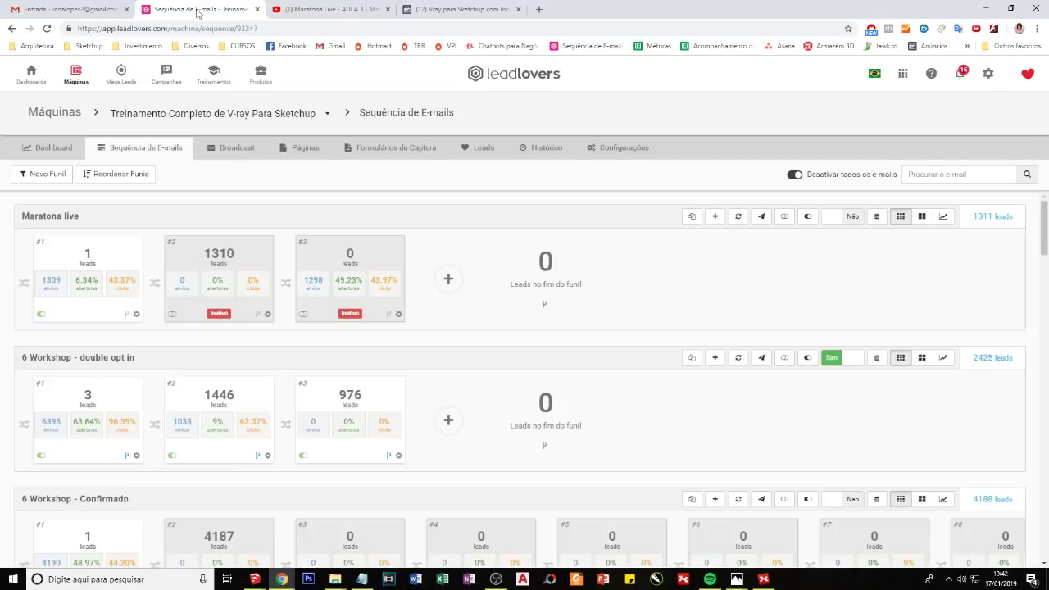
click(296, 7)
right_click(391, 286)
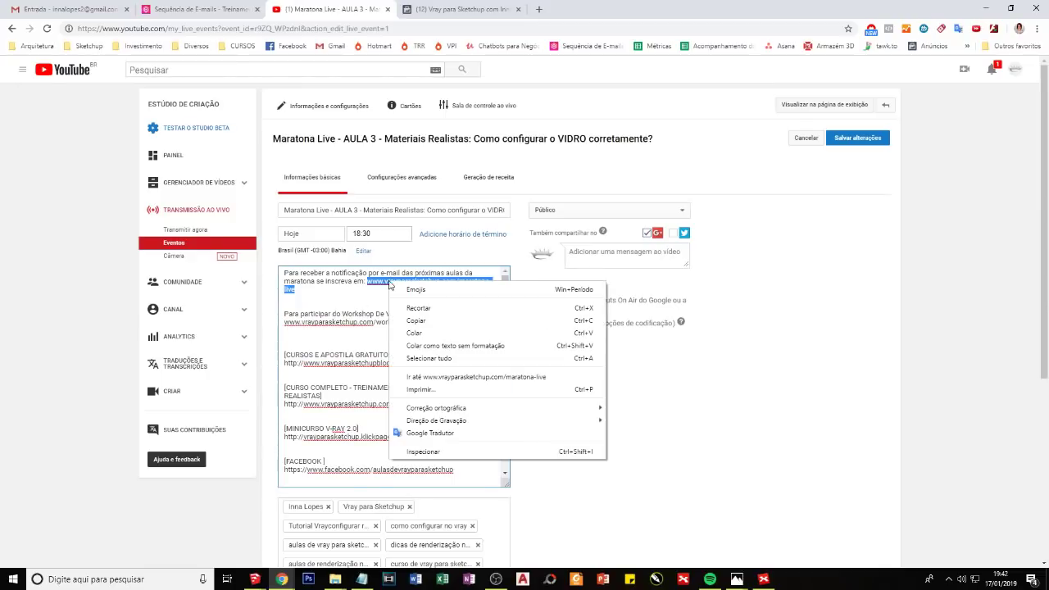
click(410, 372)
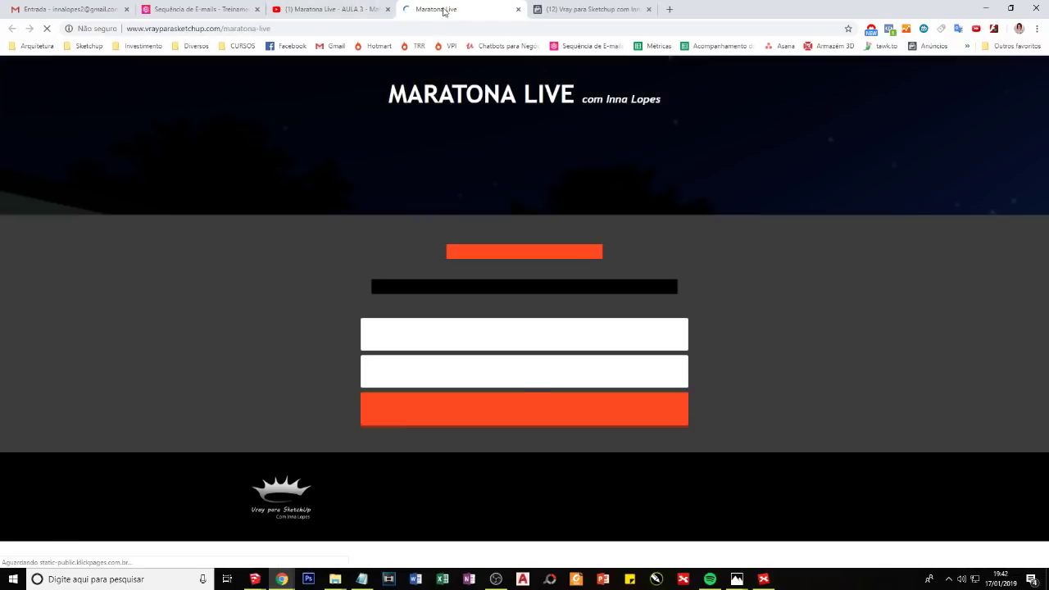
click(385, 7)
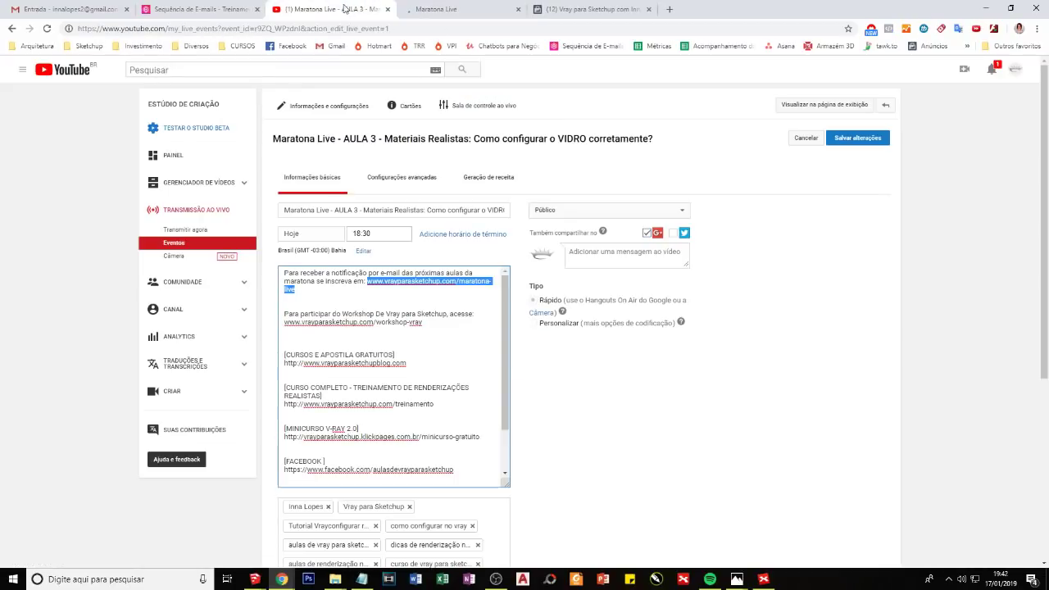
Step: Review the Maratona Live signup page, close its tab, and bring up the XMind mind map
click(443, 9)
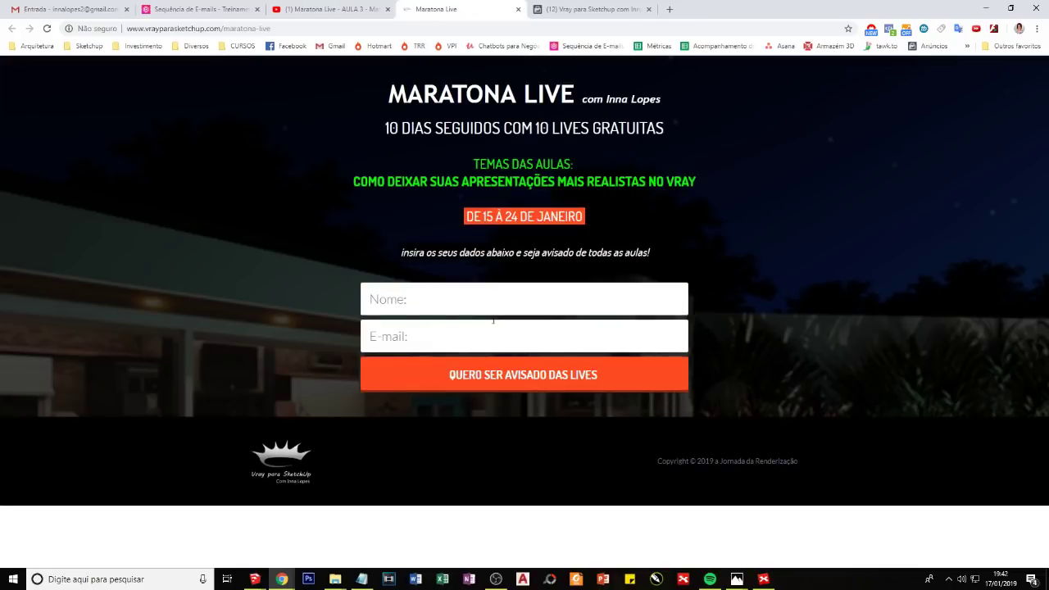
click(418, 299)
click(617, 333)
click(604, 309)
click(581, 309)
click(581, 309)
middle_click(445, 10)
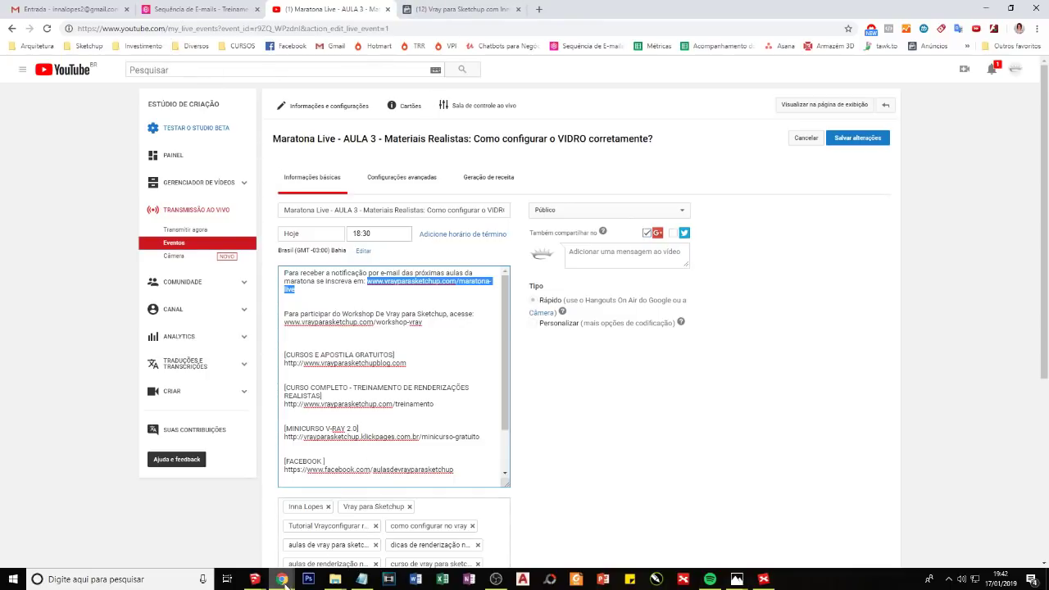
click(763, 579)
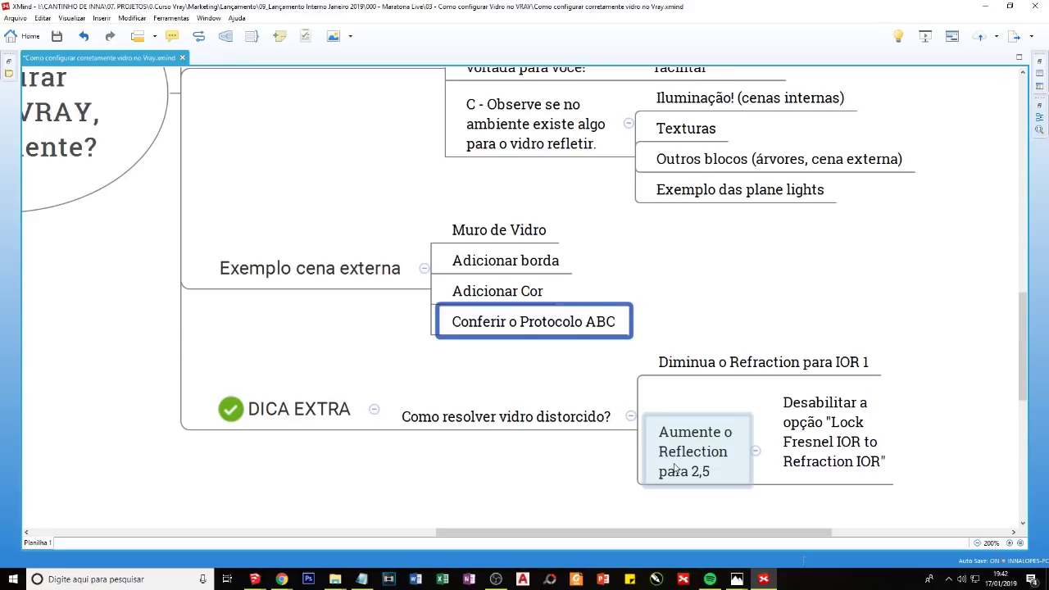
Step: Switch from the XMind mind map to the Google Hangouts broadcast in Chrome
click(254, 579)
mouse_move(281, 579)
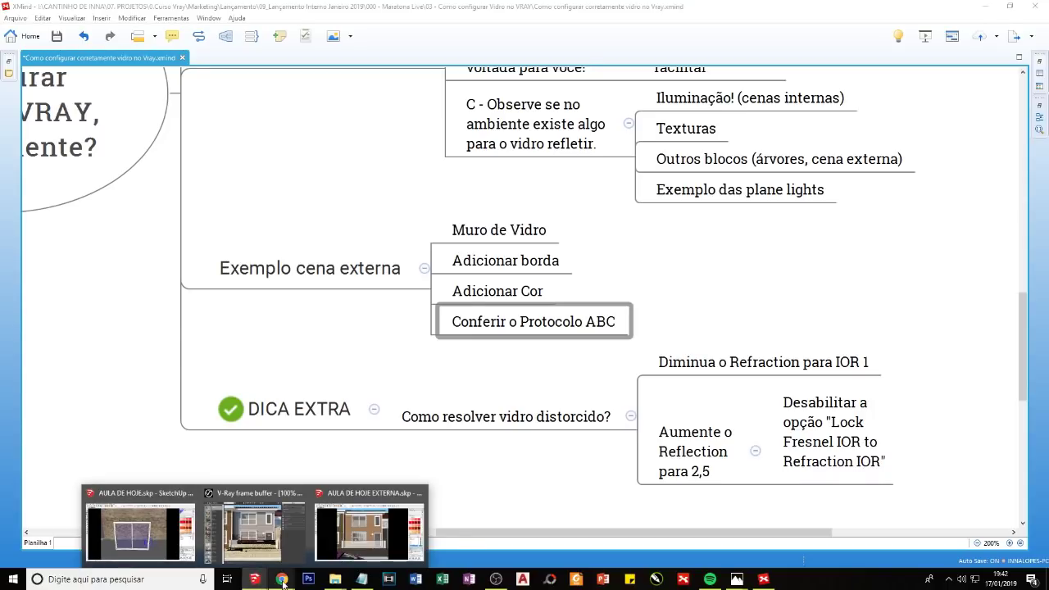
click(261, 552)
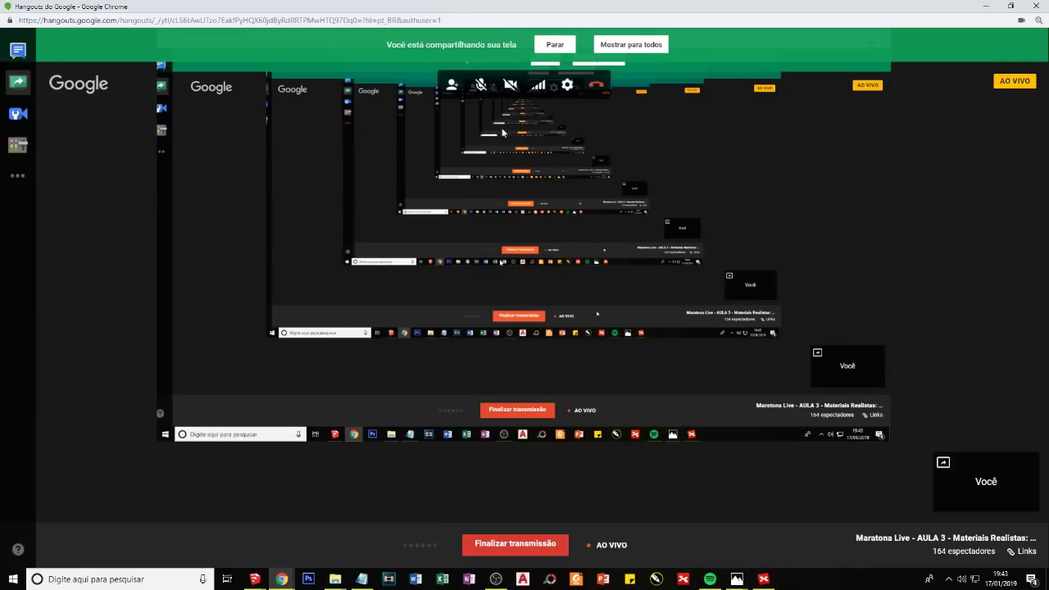
Step: Stop and restart the Hangouts share with the entire screen, then bring up AULA DE HOJE.skp
click(551, 47)
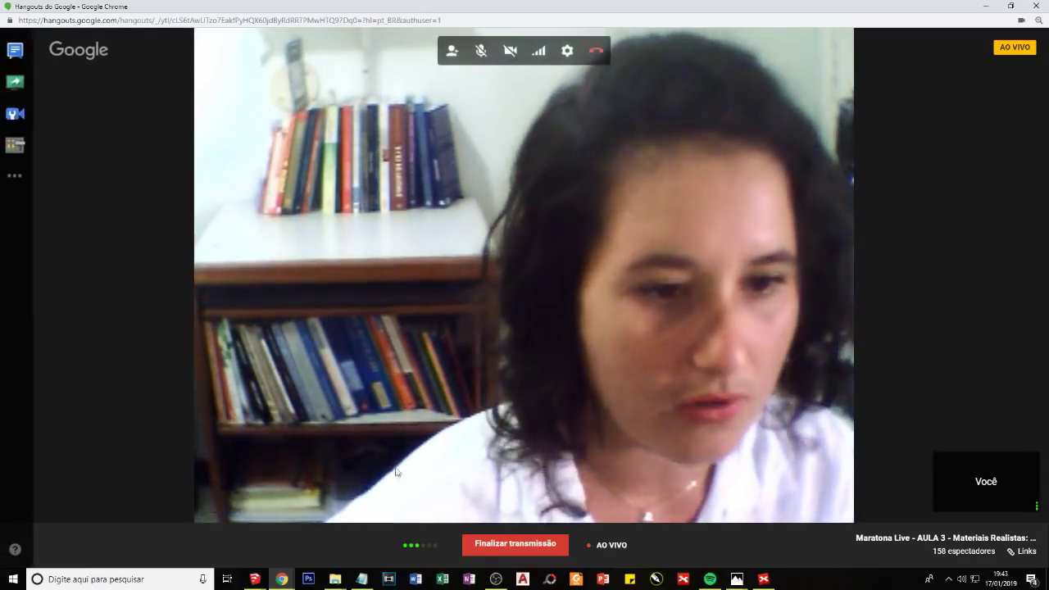
click(18, 81)
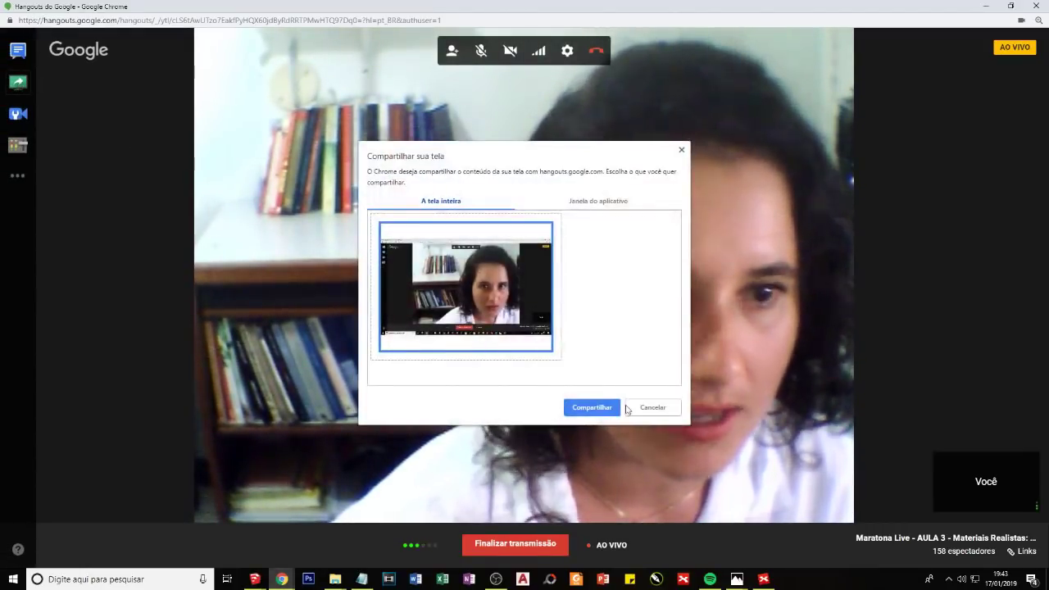
click(596, 407)
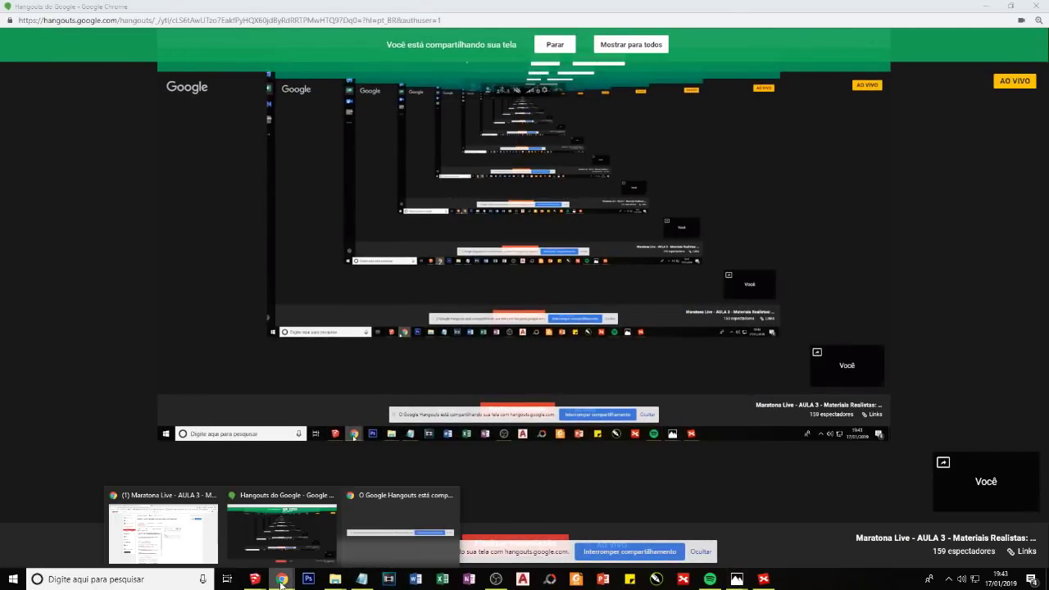
mouse_move(254, 579)
click(168, 519)
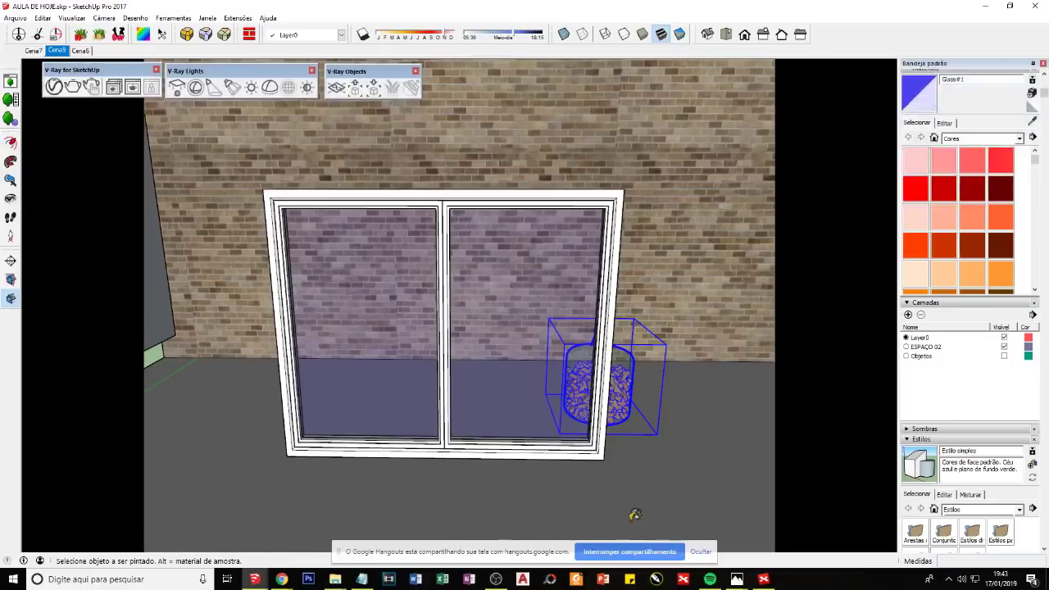
click(699, 552)
key(space)
middle_drag(492, 328, 372, 346)
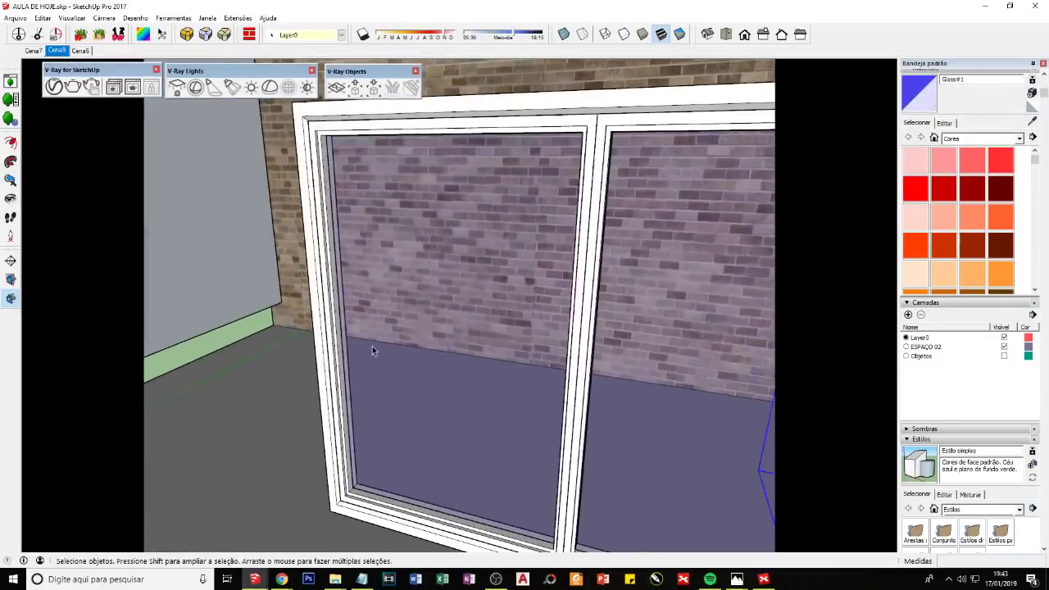
scroll(372, 346, up, 3)
click(373, 346)
scroll(374, 345, up, 3)
scroll(375, 351, up, 1)
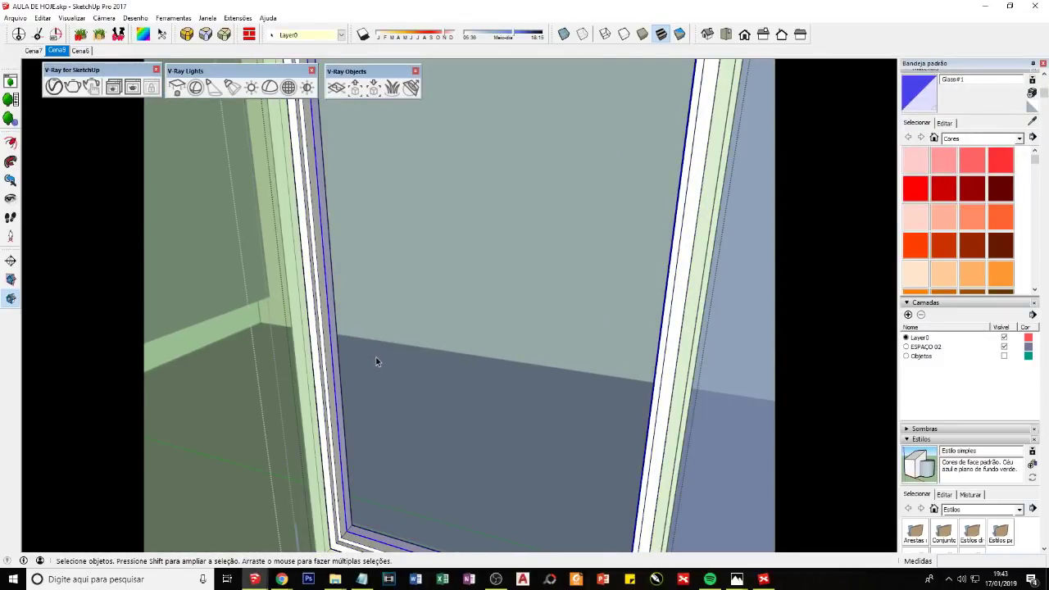
scroll(375, 357, up, 1)
mouse_move(368, 368)
middle_down()
mouse_move(498, 374)
mouse_move(385, 412)
mouse_move(169, 428)
mouse_move(336, 414)
mouse_move(164, 417)
mouse_move(464, 415)
mouse_move(398, 386)
middle_up()
click(498, 374)
scroll(398, 386, down, 3)
scroll(471, 358, down, 2)
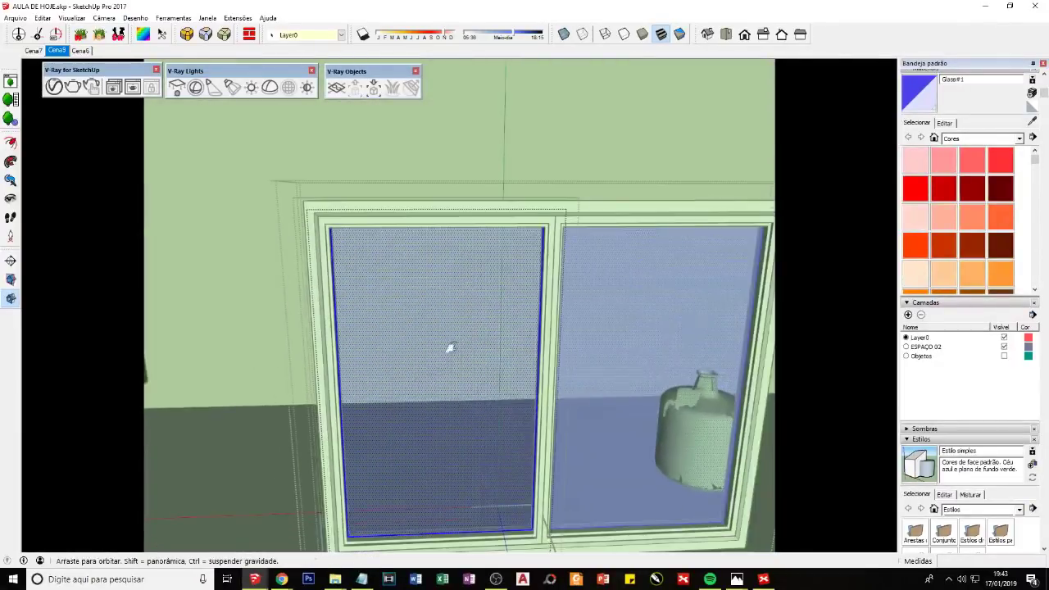
mouse_move(450, 346)
middle_down()
mouse_move(405, 342)
mouse_move(398, 368)
middle_up()
scroll(398, 379, down, 1)
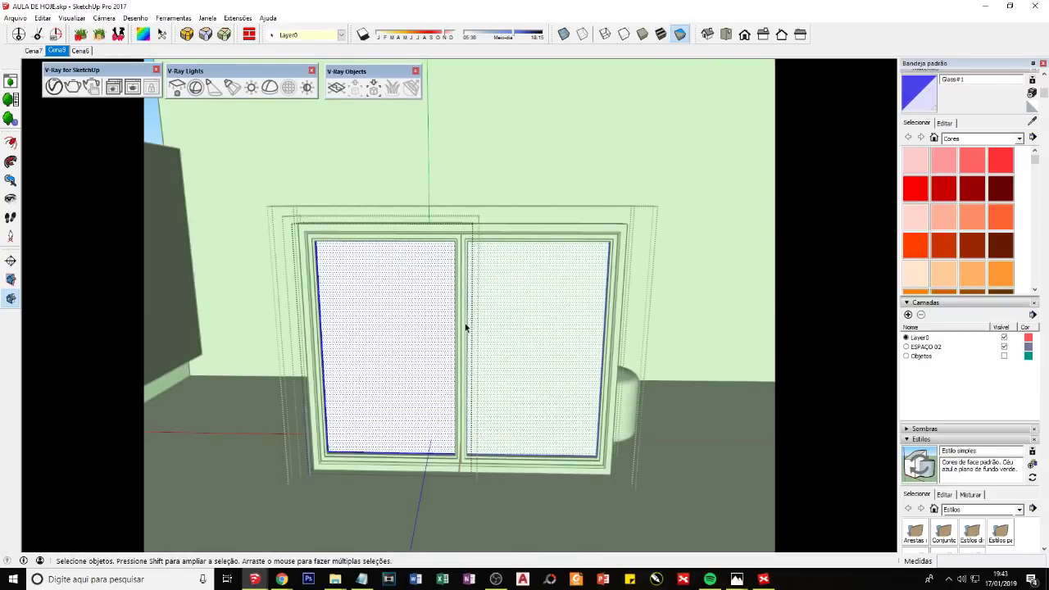
mouse_move(464, 327)
middle_down()
mouse_move(46, 408)
mouse_move(329, 368)
mouse_move(353, 313)
mouse_move(309, 320)
mouse_move(468, 331)
mouse_move(600, 315)
middle_up()
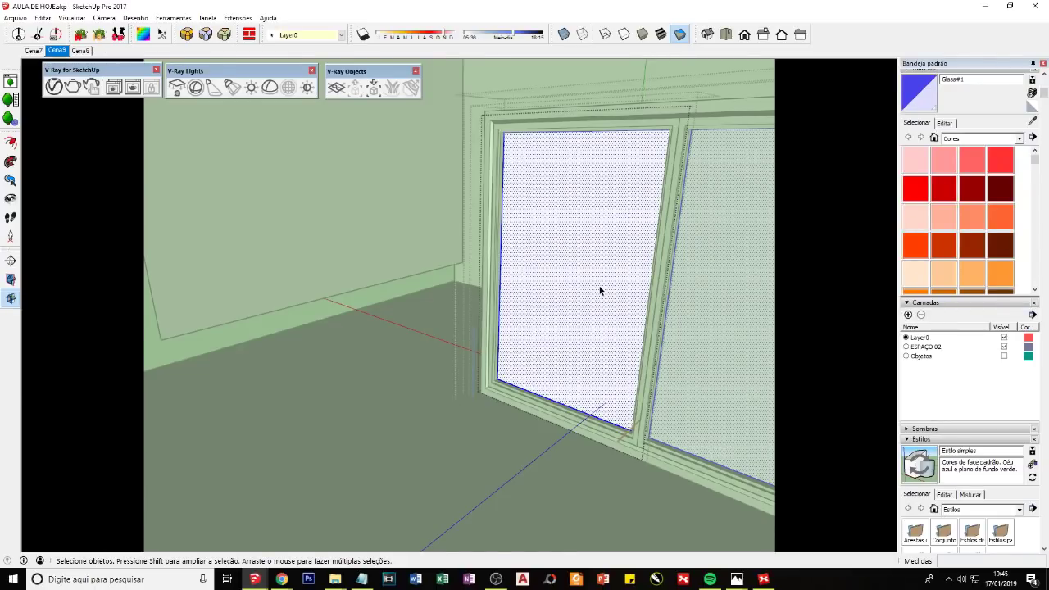
middle_drag(356, 285, 417, 363)
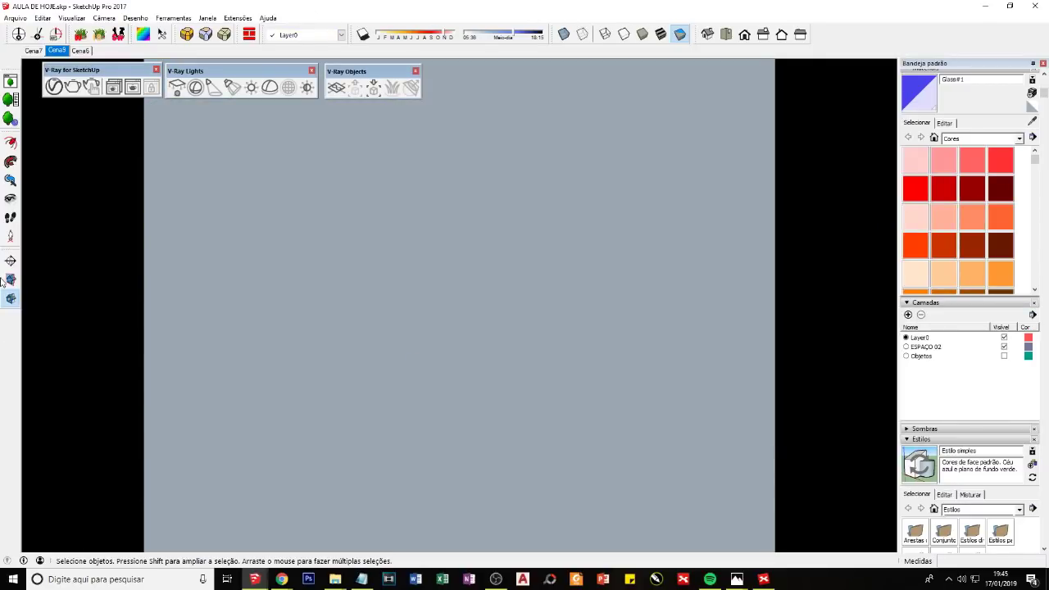
Step: Show the Cena8 window scene with textures and open Glass#1 with the library categories expanded
click(11, 188)
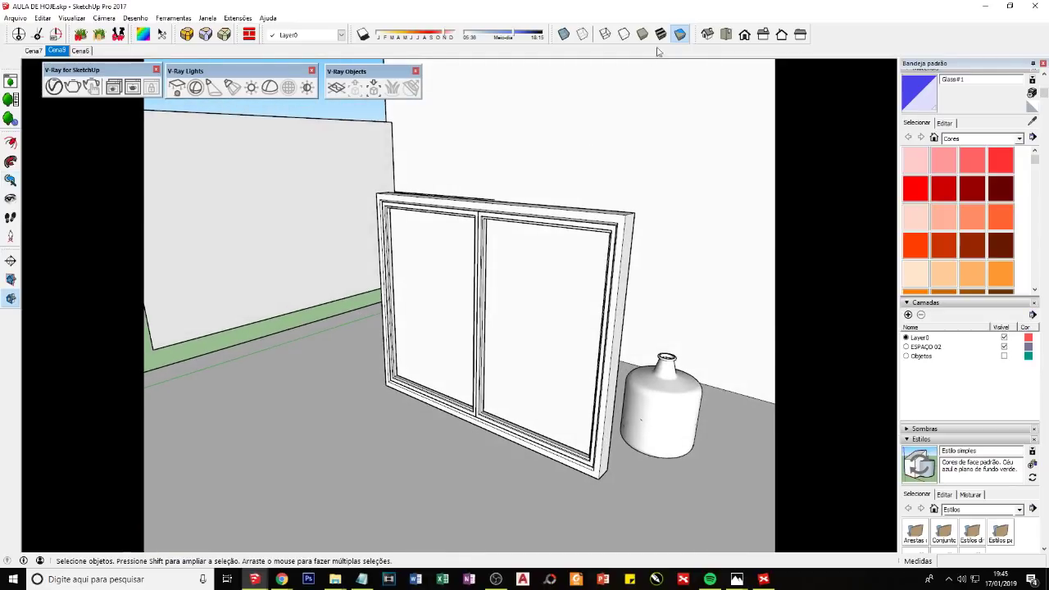
click(661, 33)
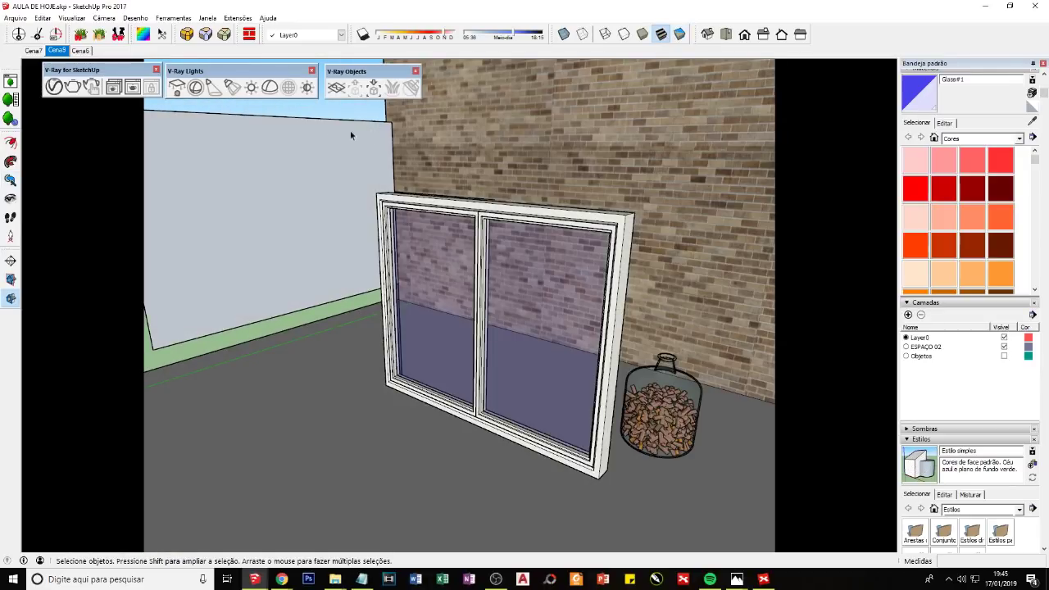
click(53, 86)
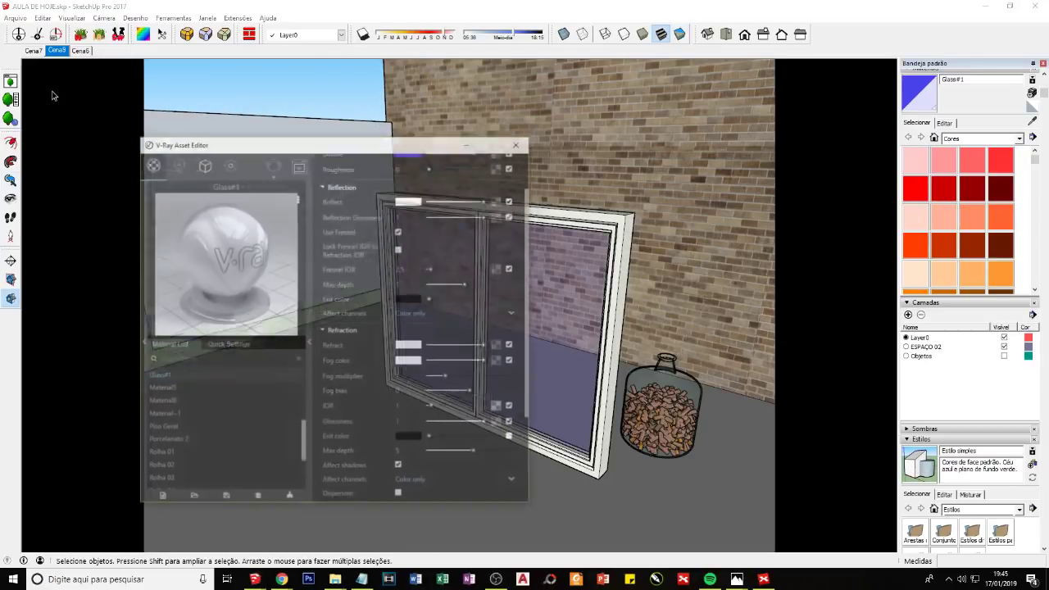
scroll(396, 247, up, 2)
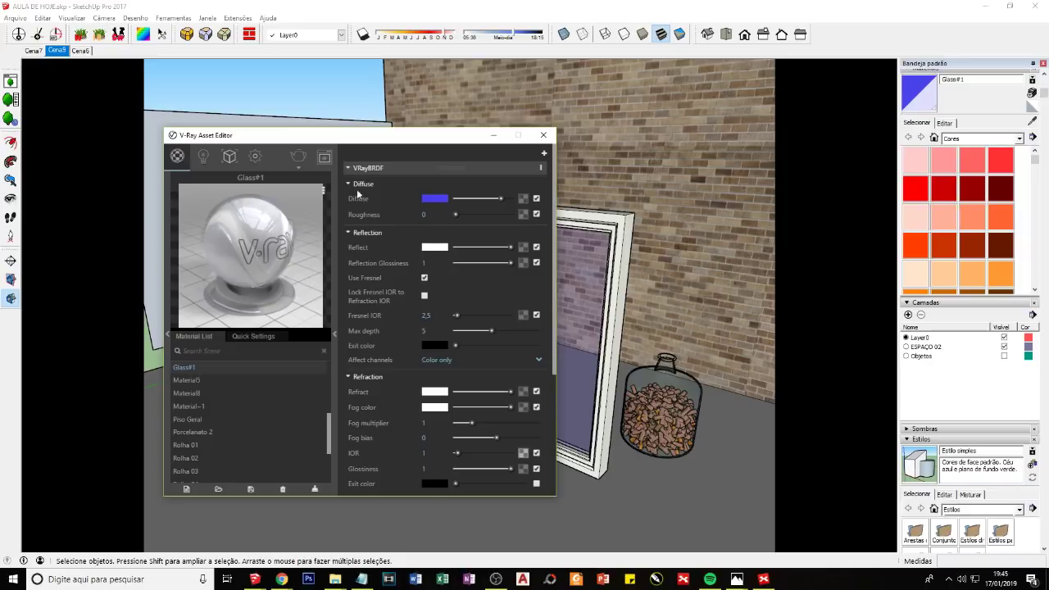
drag(429, 138, 404, 143)
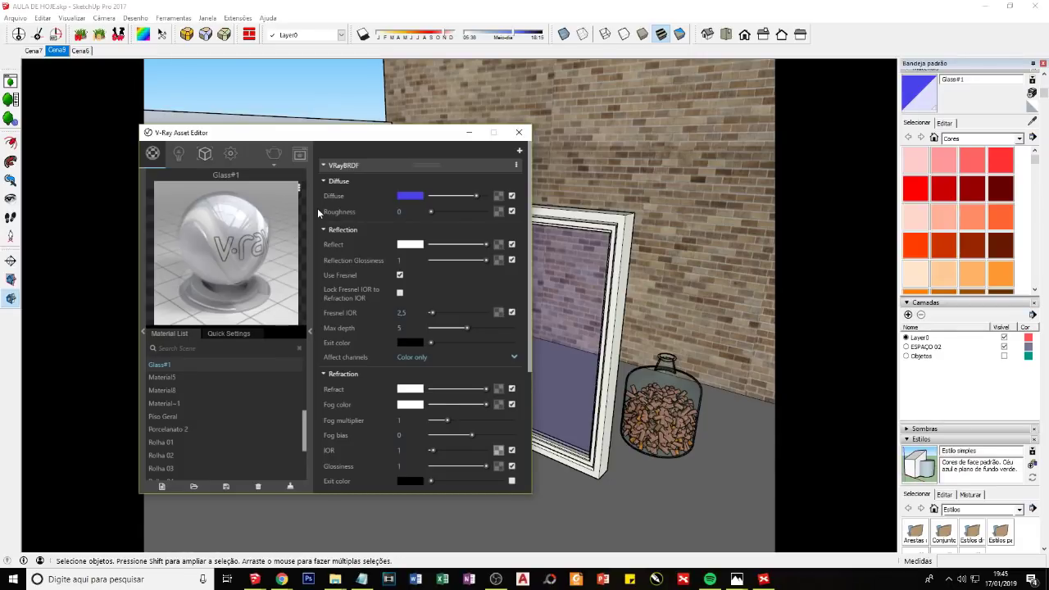
drag(303, 147, 412, 146)
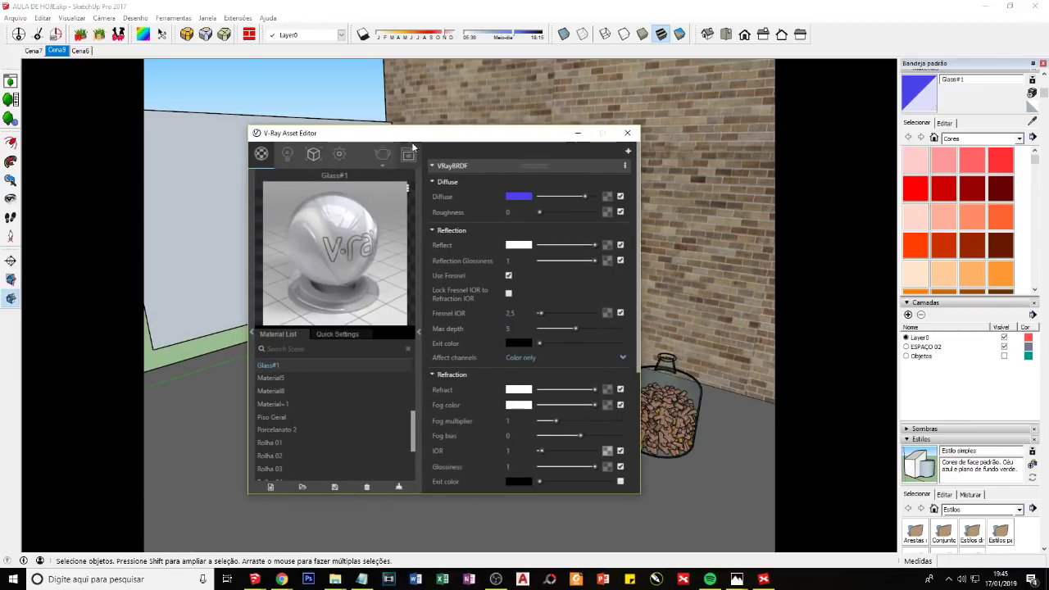
click(408, 153)
drag(233, 134, 343, 133)
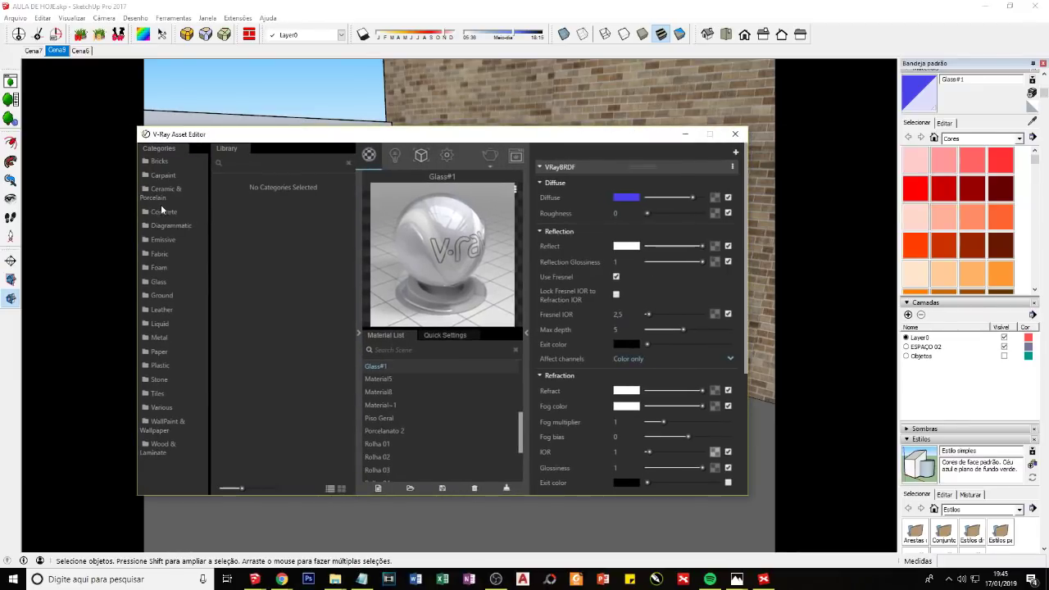
Step: Browse the Concrete, Foam and Leather library materials, then bring up the 800 x 800 facade render
click(162, 211)
click(164, 267)
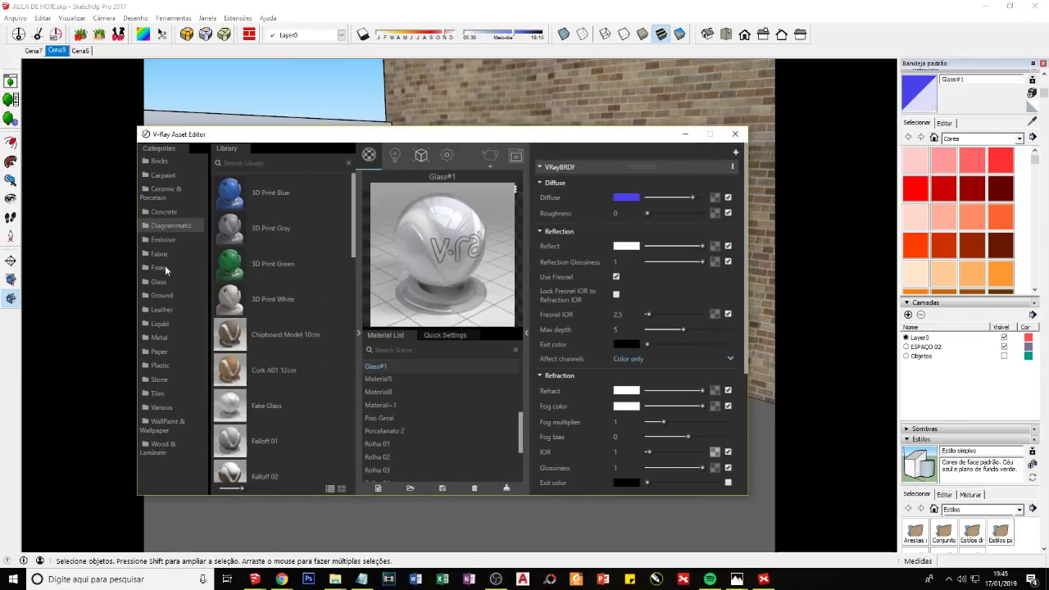
click(169, 309)
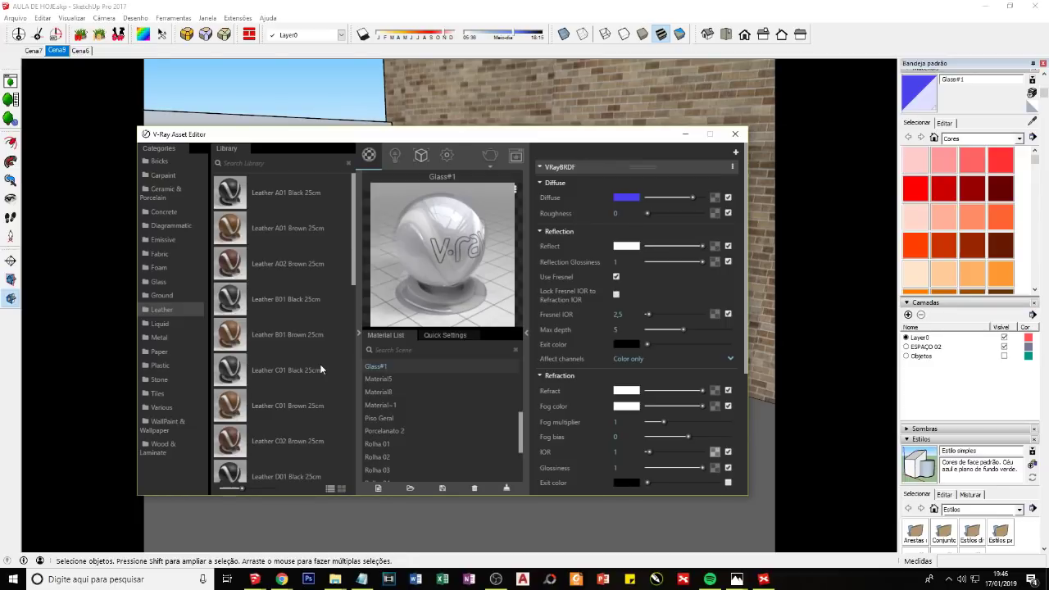
mouse_move(255, 580)
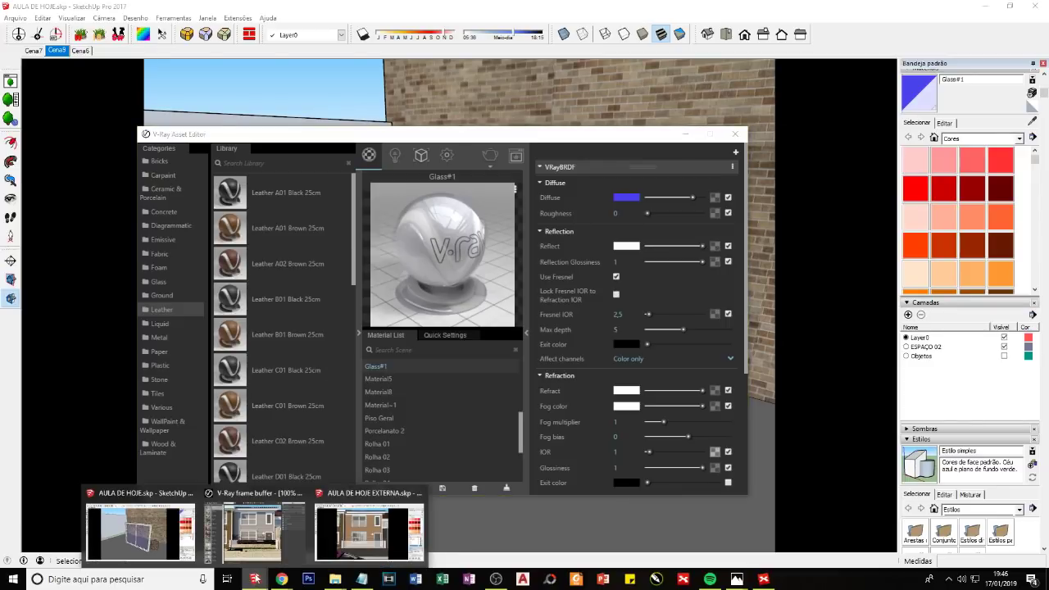
click(274, 517)
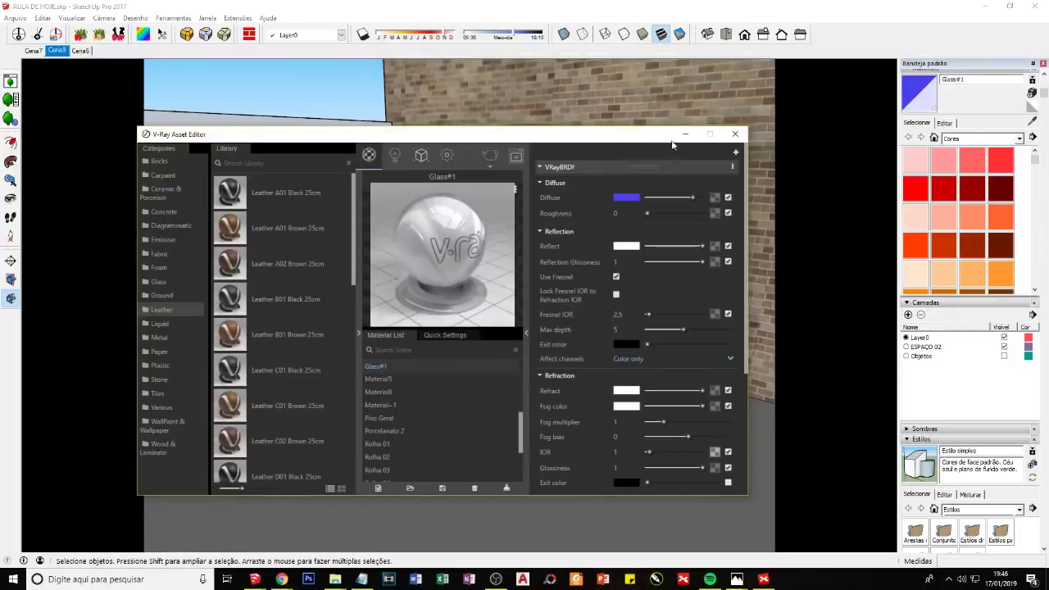
Step: In AULA DE HOJE EXTERNA, enter the glass strip's group and paint it with red Cor A05
click(434, 296)
mouse_move(255, 579)
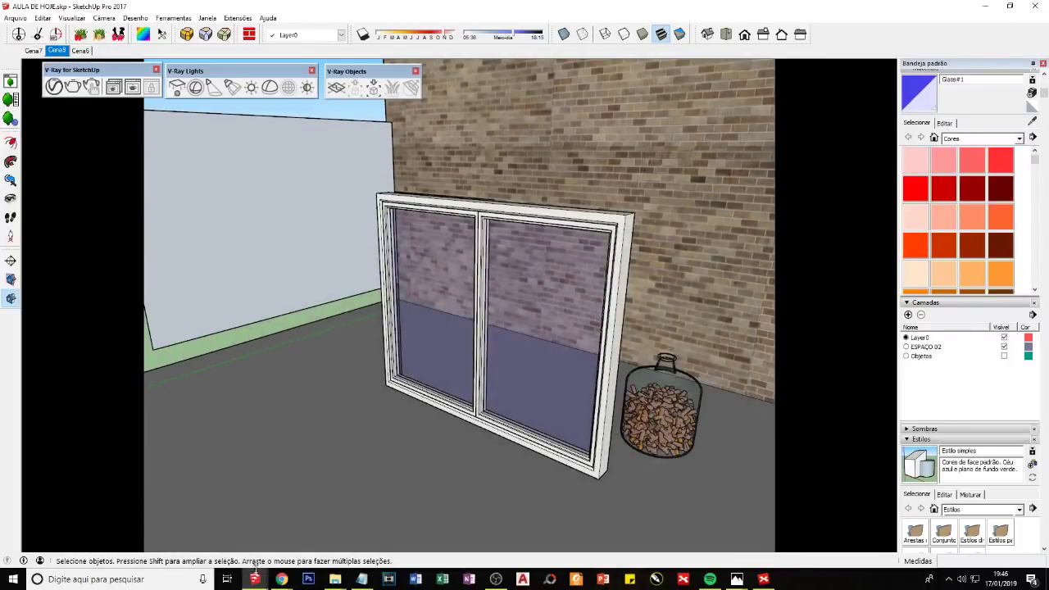
click(369, 533)
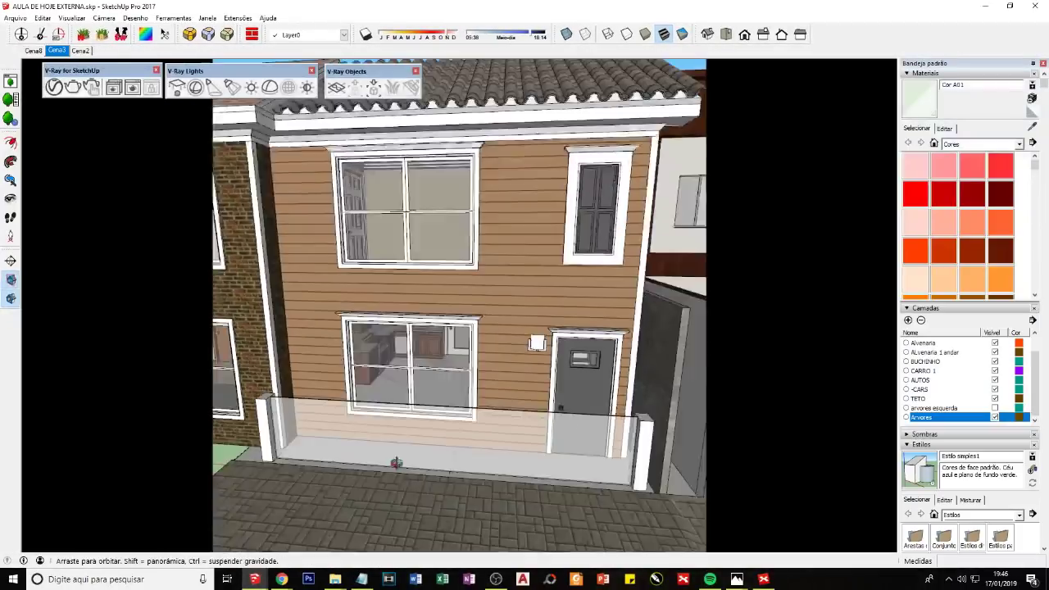
scroll(286, 422, up, 3)
mouse_move(287, 422)
middle_down()
mouse_move(335, 421)
mouse_move(368, 384)
middle_up()
scroll(312, 420, up, 3)
double_click(370, 382)
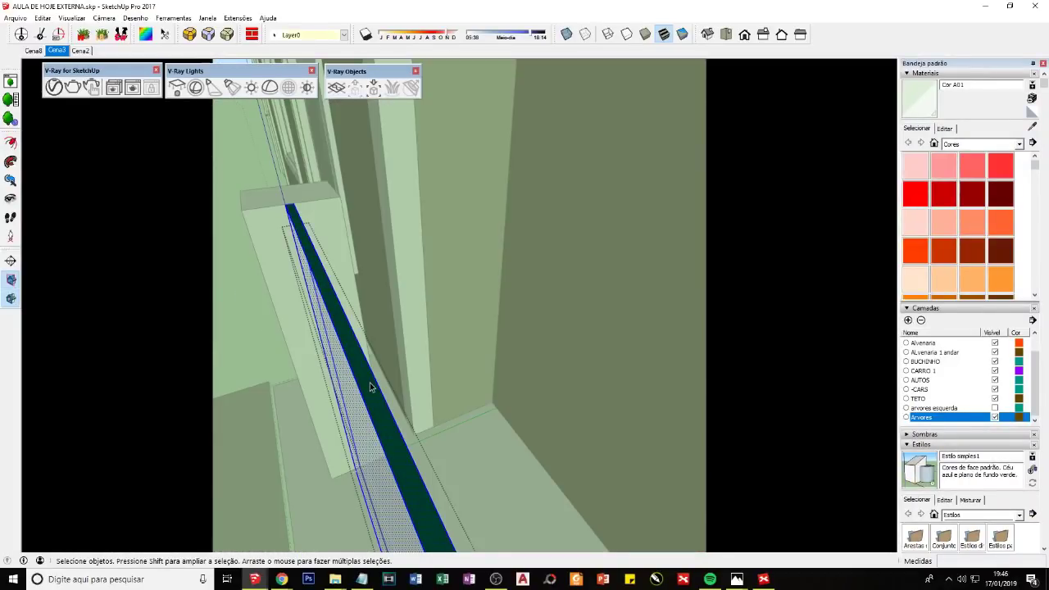
click(915, 194)
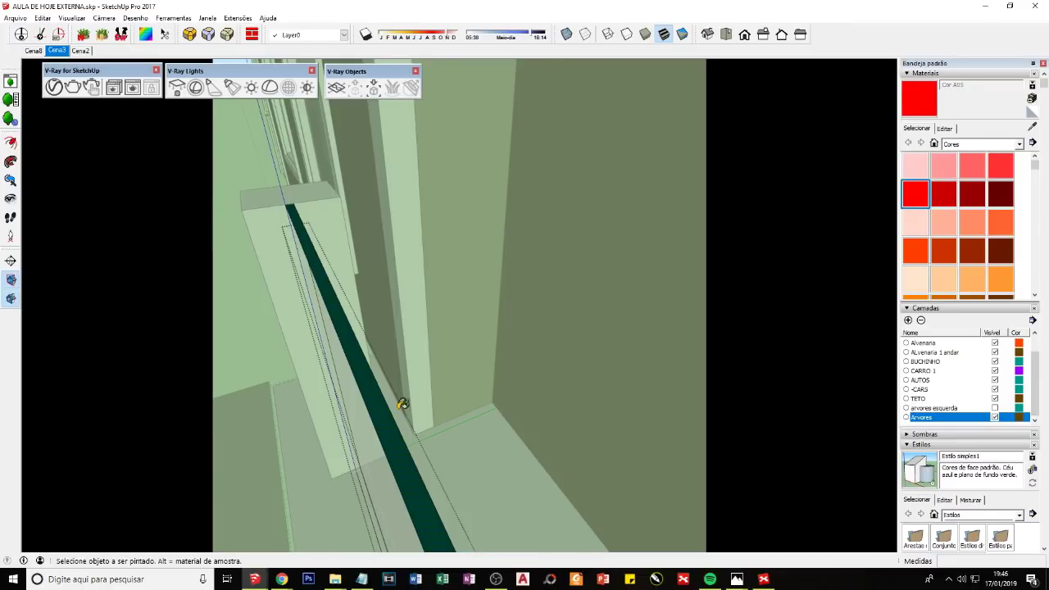
click(387, 427)
Step: Reverse the strip's faces and repaint so the red side faces outward, checking in Monochrome
mouse_move(387, 427)
middle_down()
mouse_move(363, 433)
mouse_move(320, 121)
mouse_move(325, 211)
mouse_move(368, 363)
middle_up()
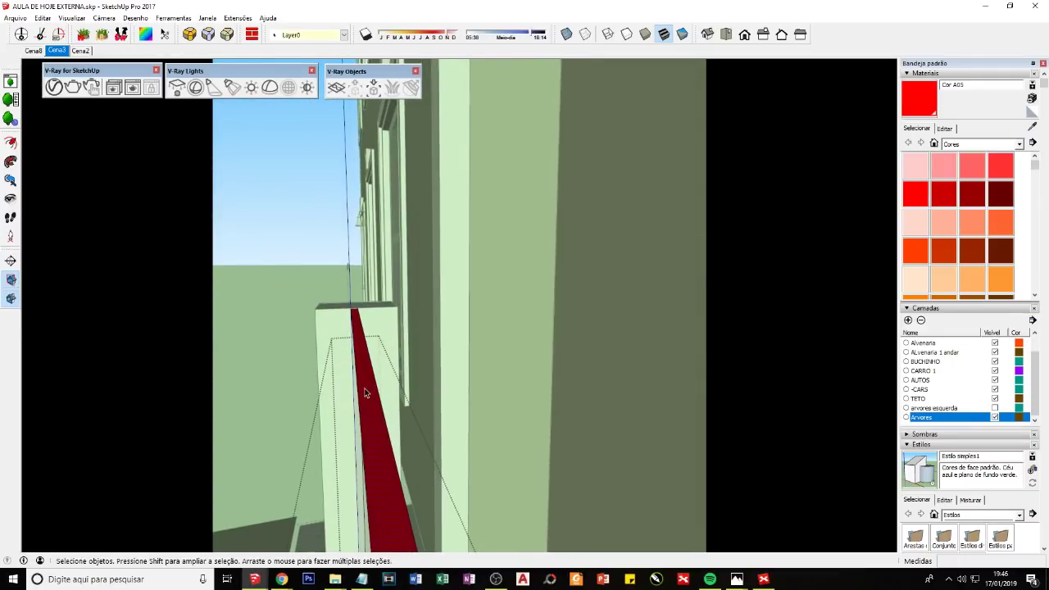
scroll(367, 442, up, 2)
right_click(370, 405)
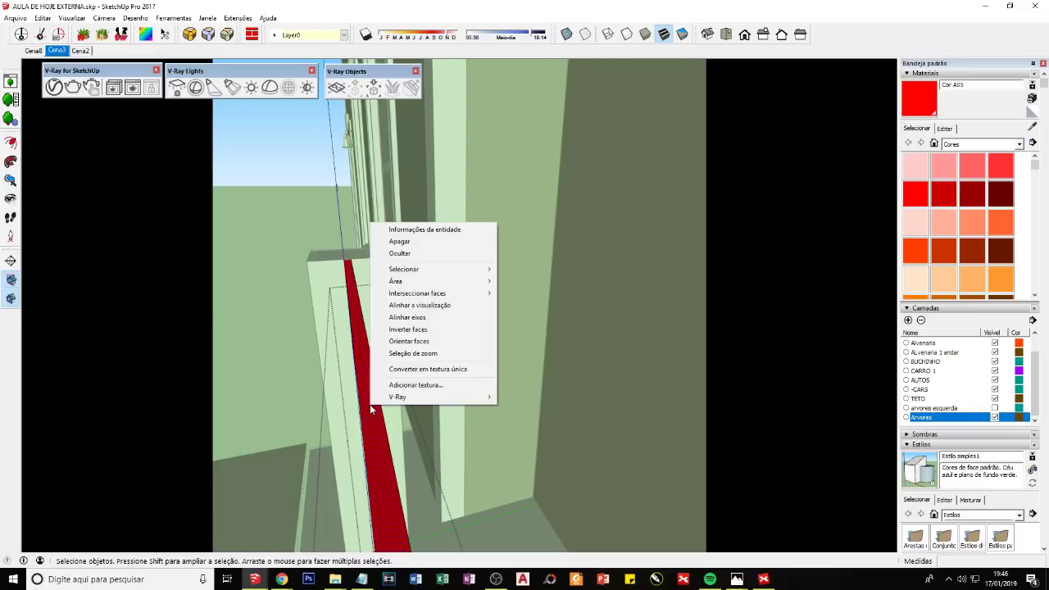
click(410, 331)
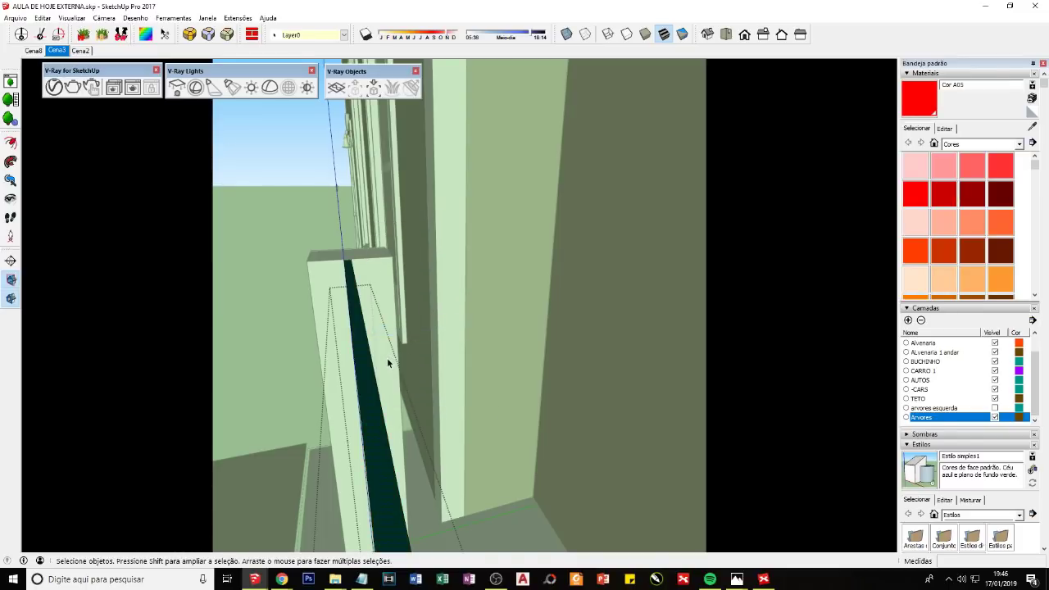
key(b)
click(367, 367)
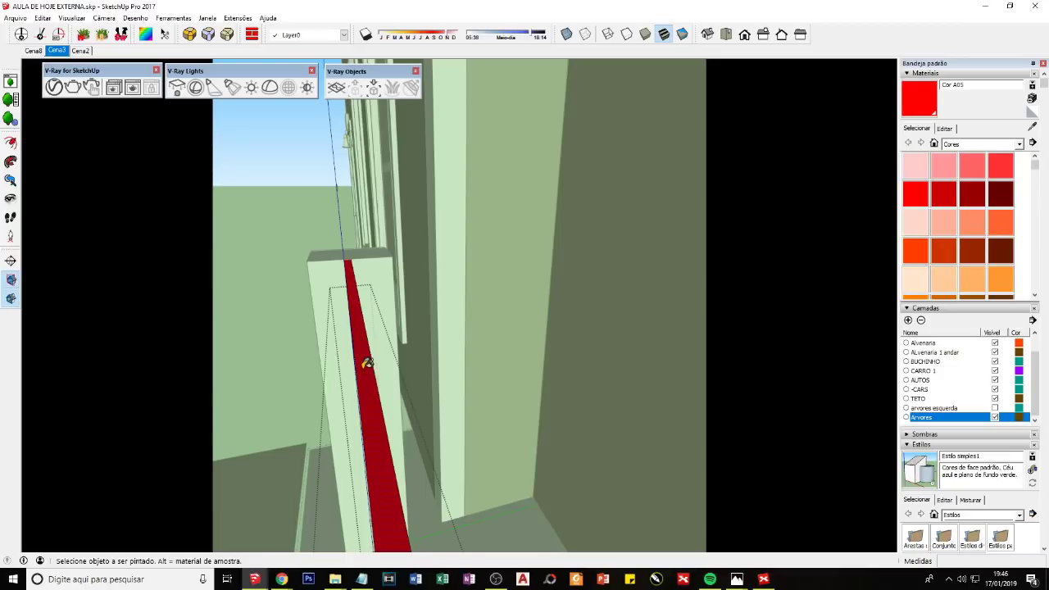
key(space)
right_click(364, 374)
click(399, 476)
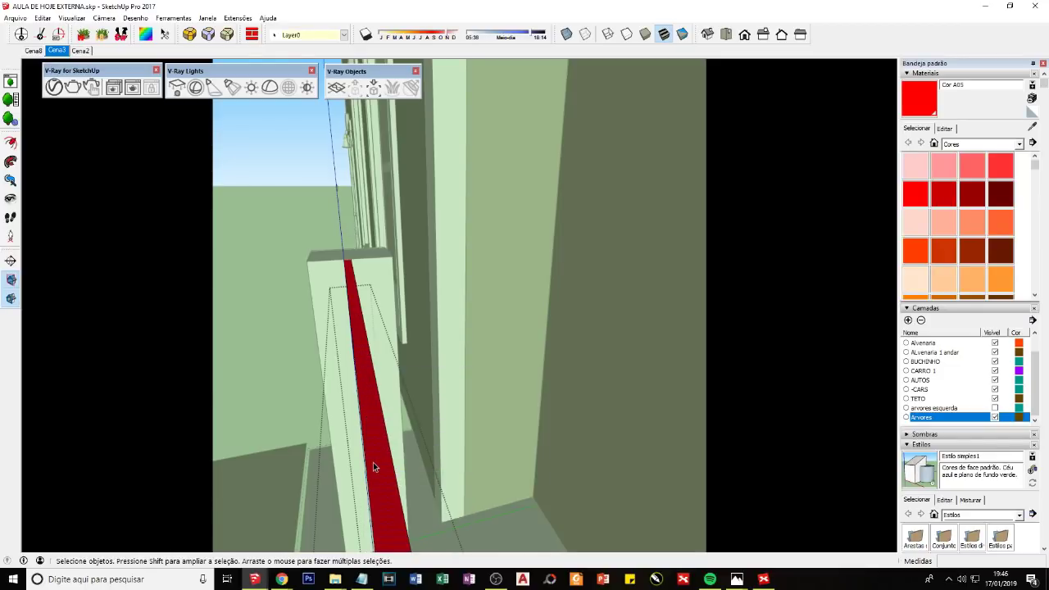
click(682, 34)
mouse_move(365, 416)
middle_down()
mouse_move(423, 389)
mouse_move(368, 367)
mouse_move(321, 374)
mouse_move(369, 377)
middle_up()
click(664, 34)
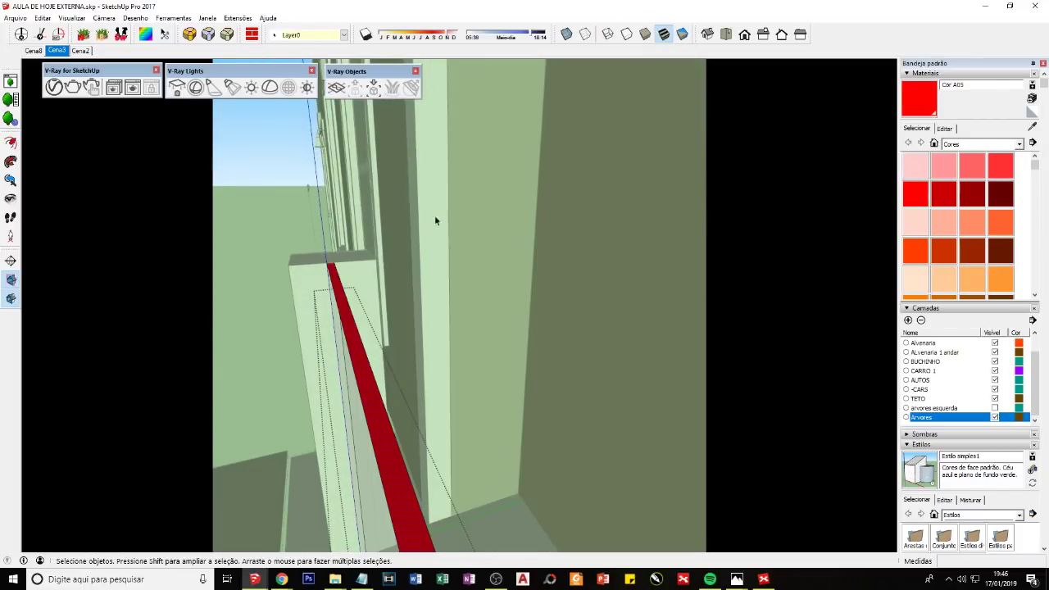
key(b)
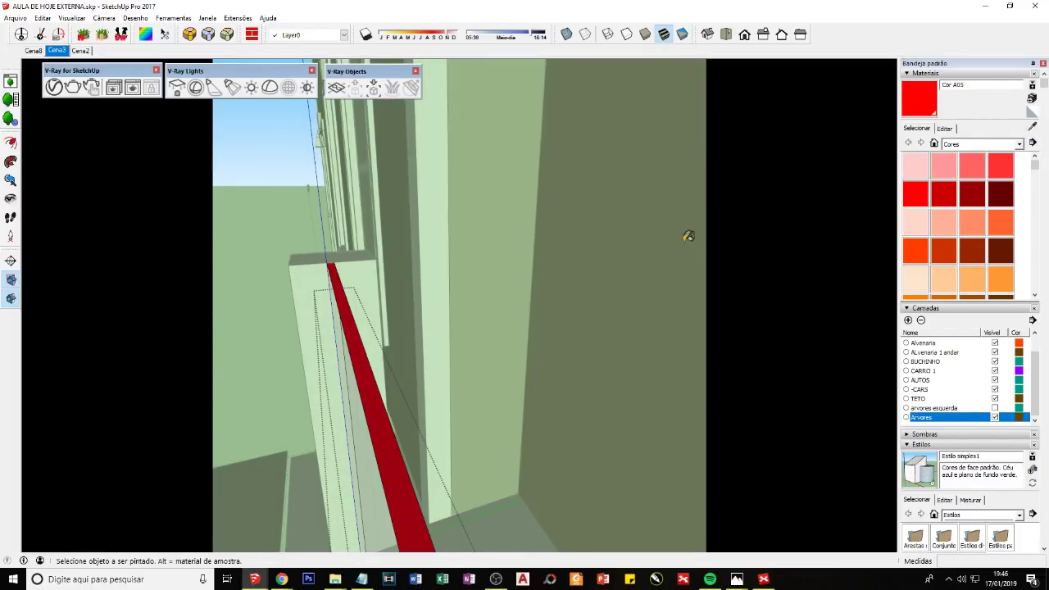
Step: Set Cor A05's diffuse colour to a dark green at luminance 31
click(54, 87)
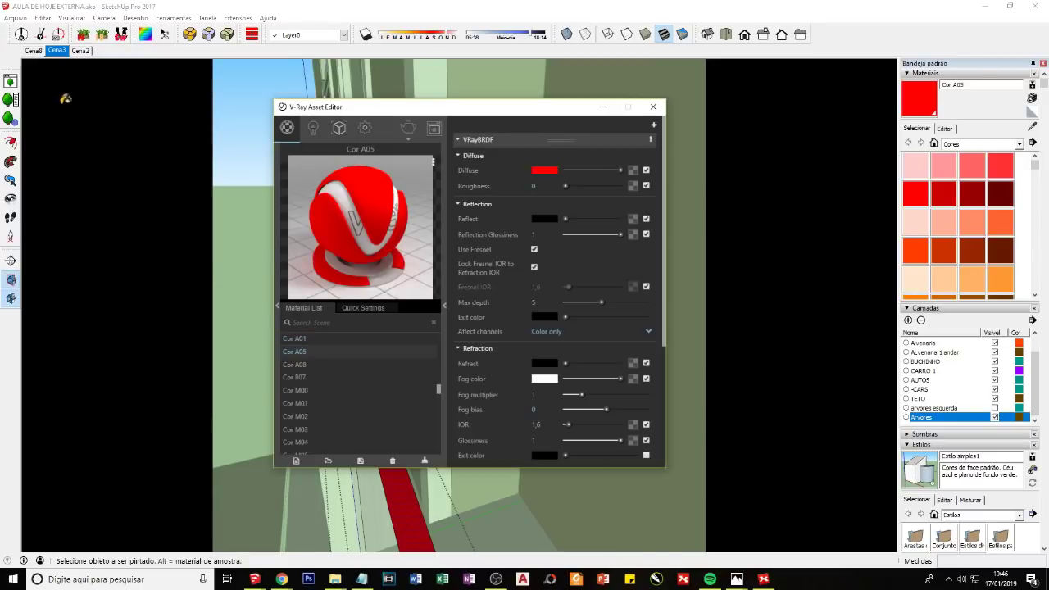
drag(406, 113, 564, 110)
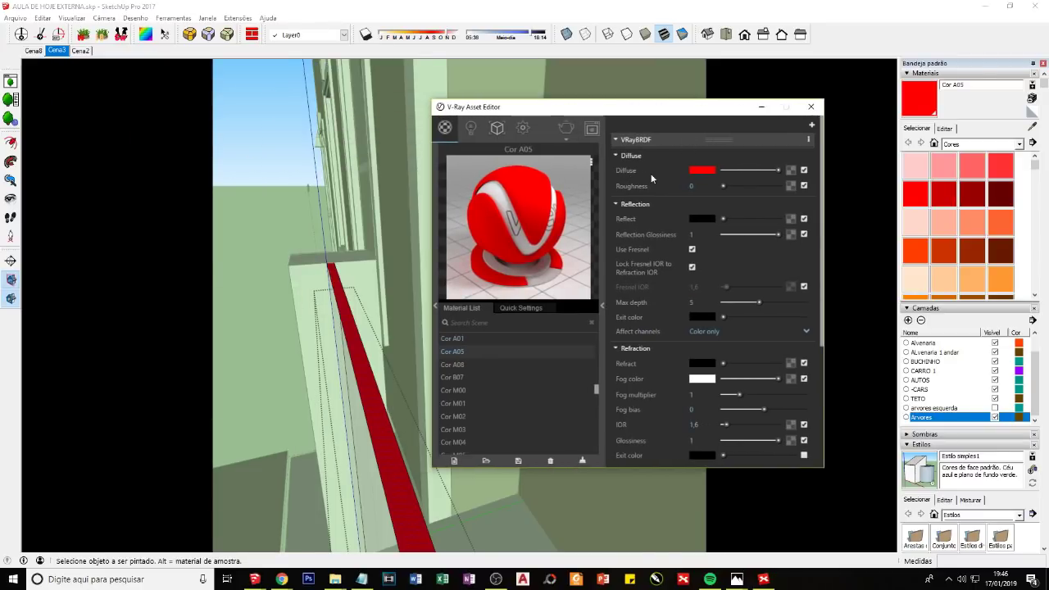
click(701, 170)
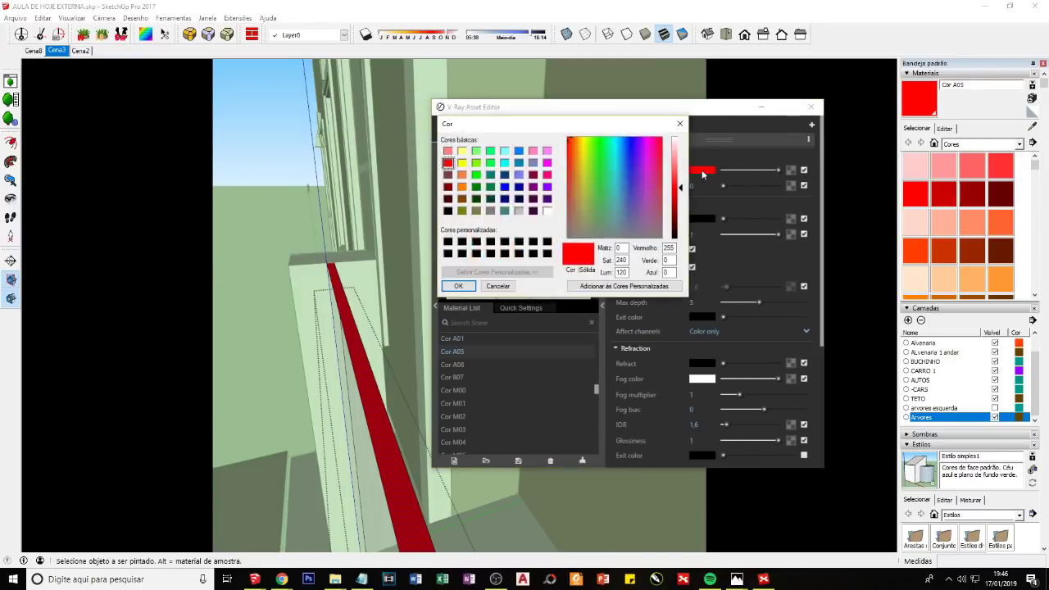
click(475, 186)
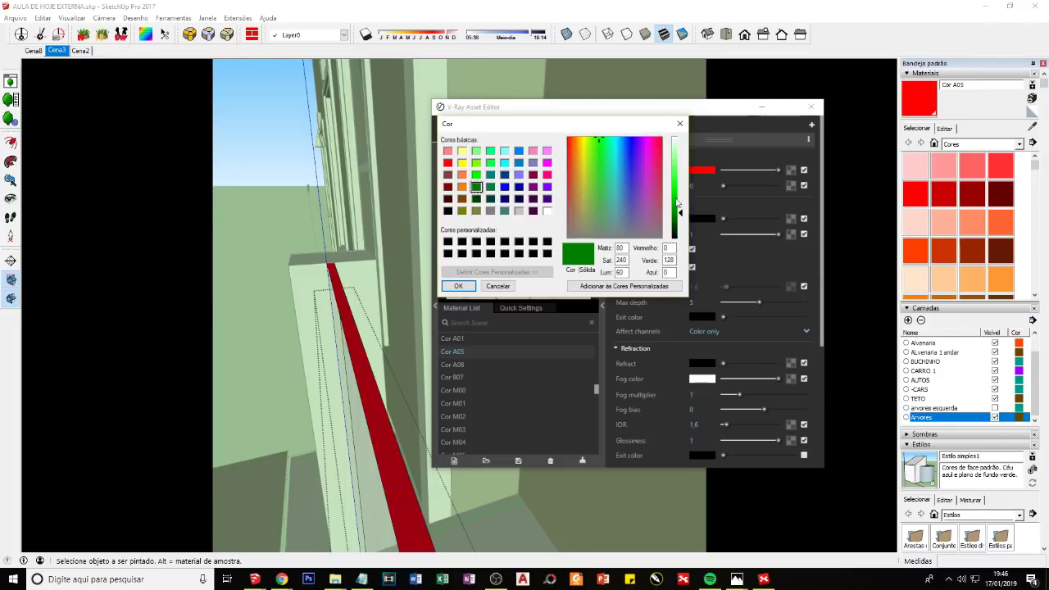
drag(677, 202, 678, 225)
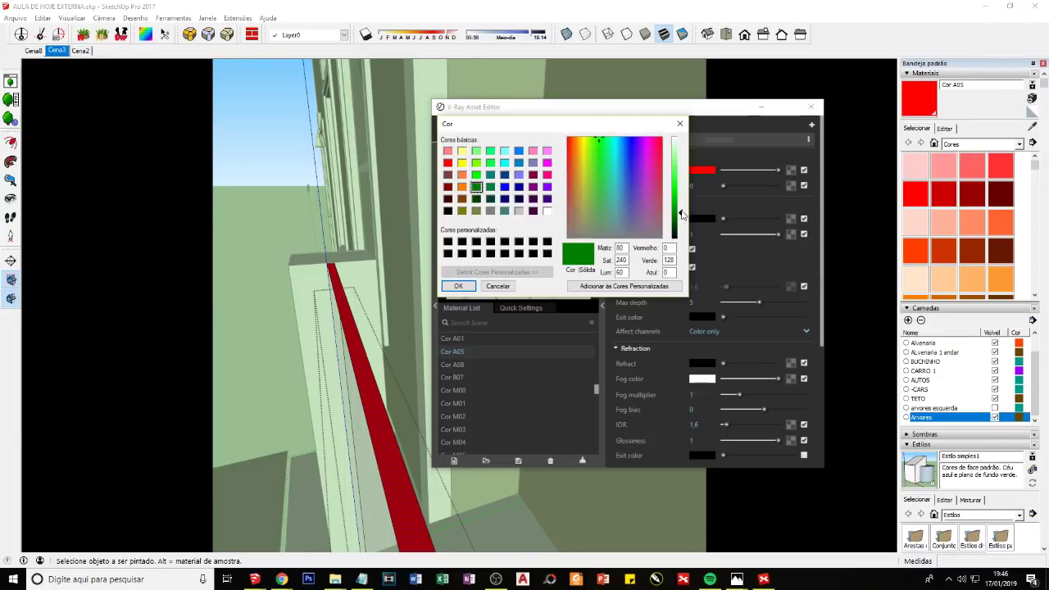
click(458, 285)
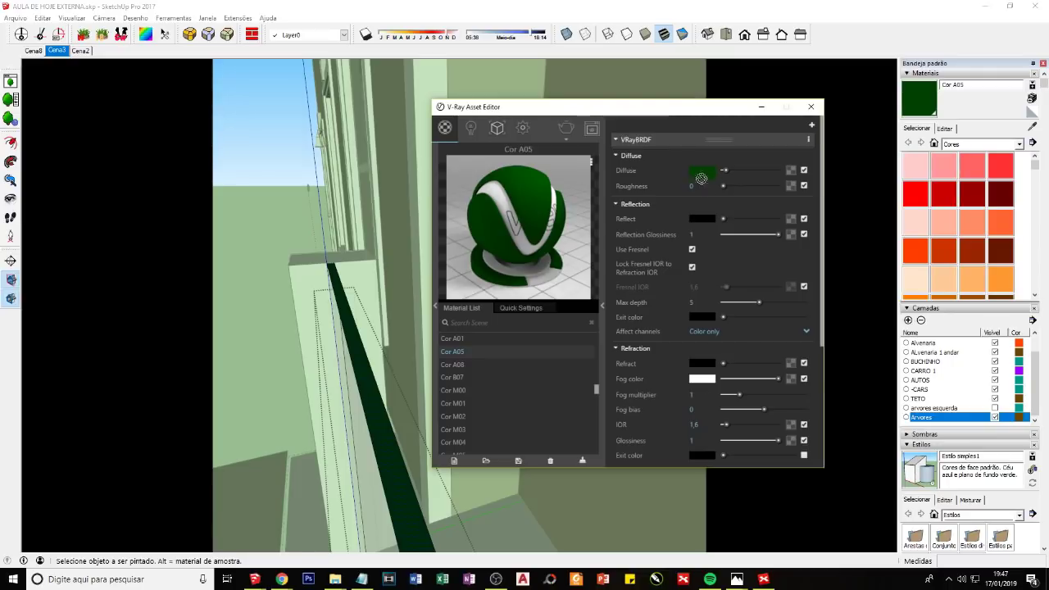
Step: Copy the dark green diffuse to Reflect, lighten it to pale green, and lower reflection strength slightly
drag(701, 175, 703, 219)
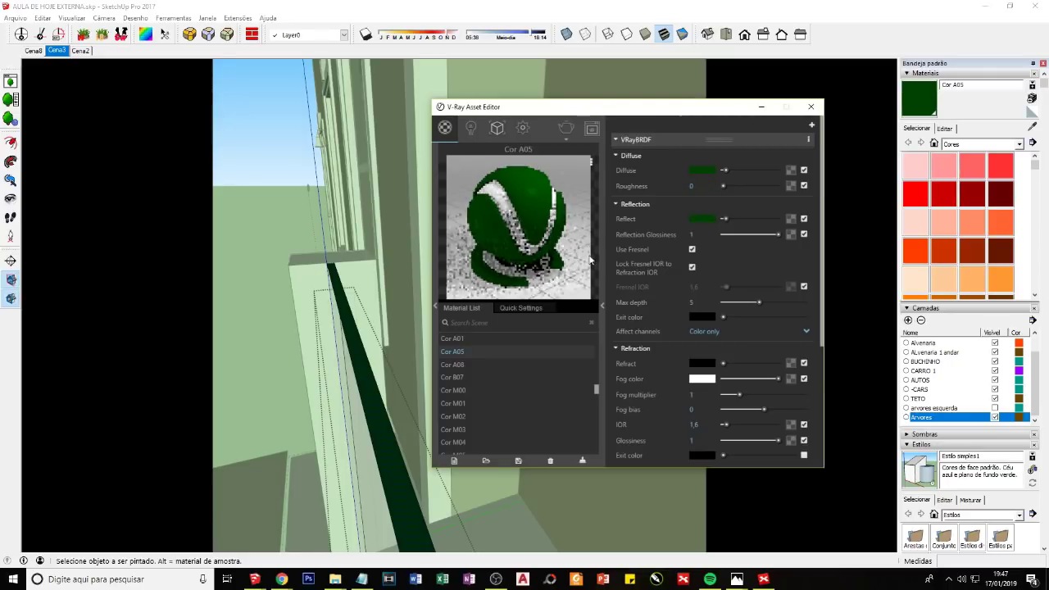
click(703, 221)
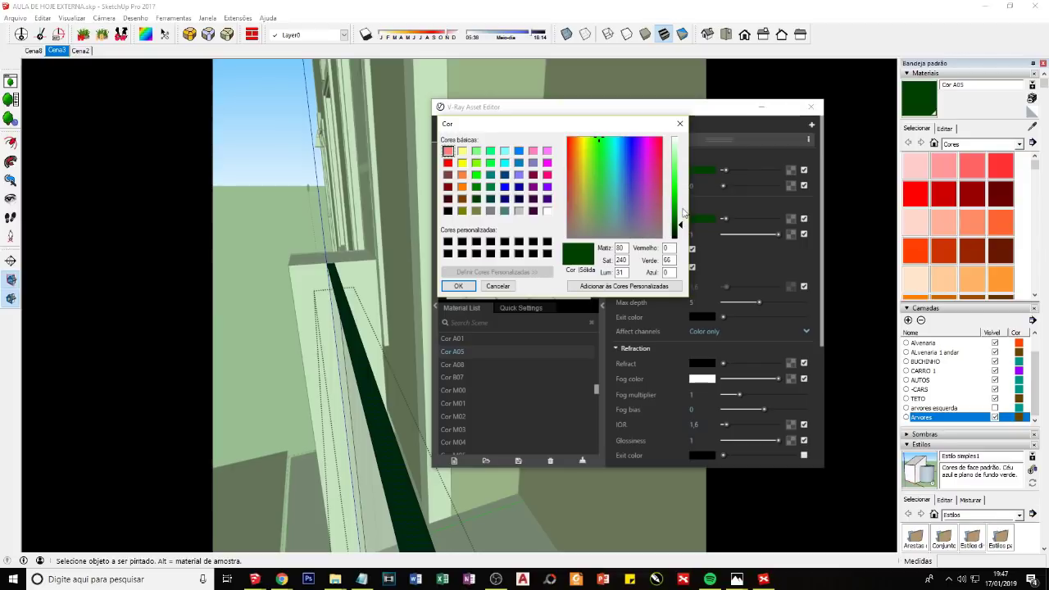
drag(680, 228, 681, 146)
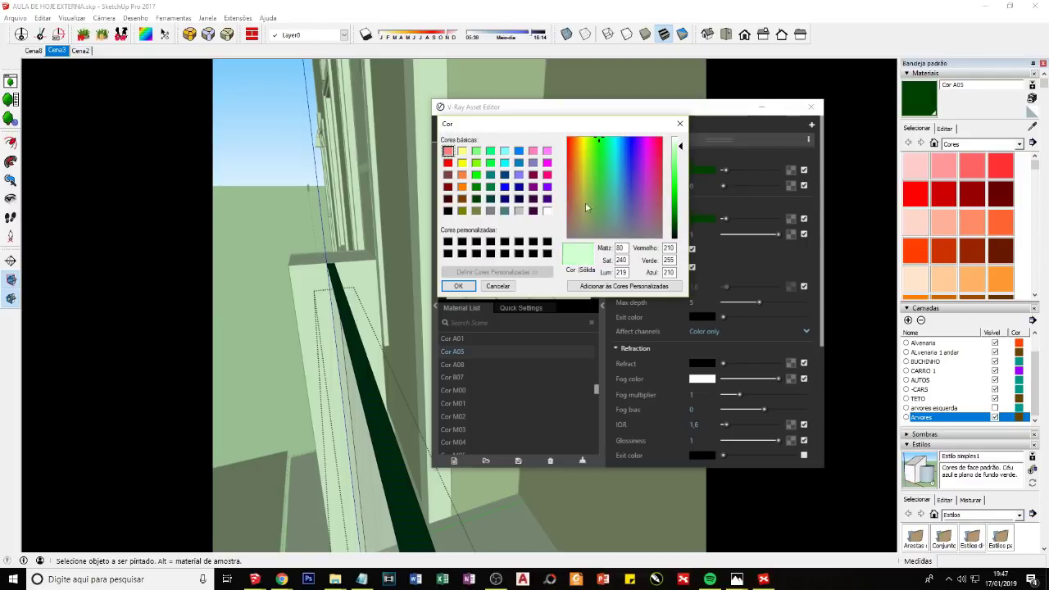
click(458, 286)
click(703, 219)
drag(679, 146, 680, 215)
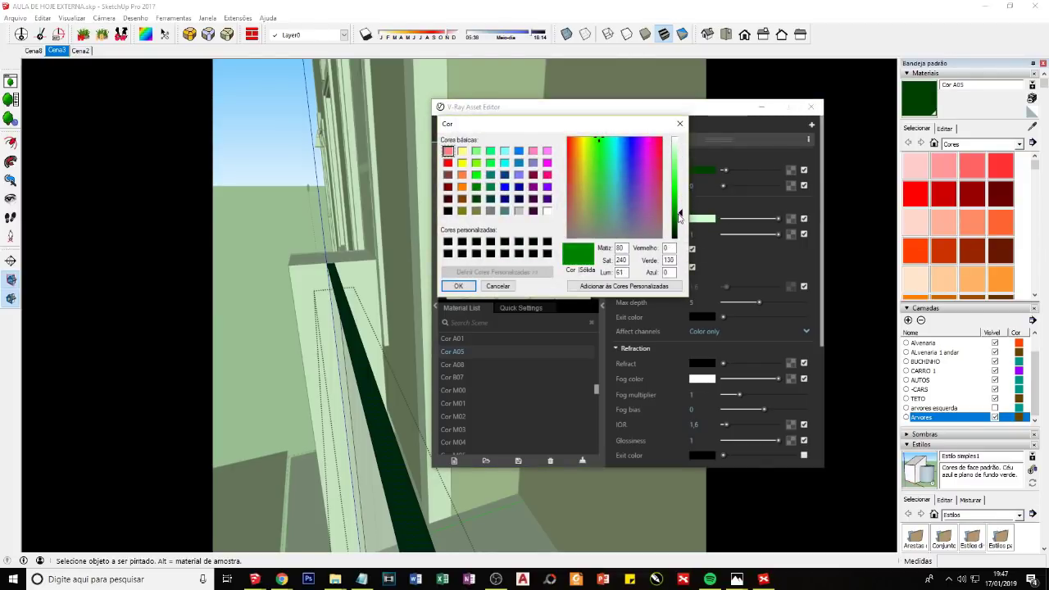
click(498, 286)
mouse_move(777, 219)
mouse_down()
mouse_move(736, 223)
mouse_move(744, 222)
mouse_up()
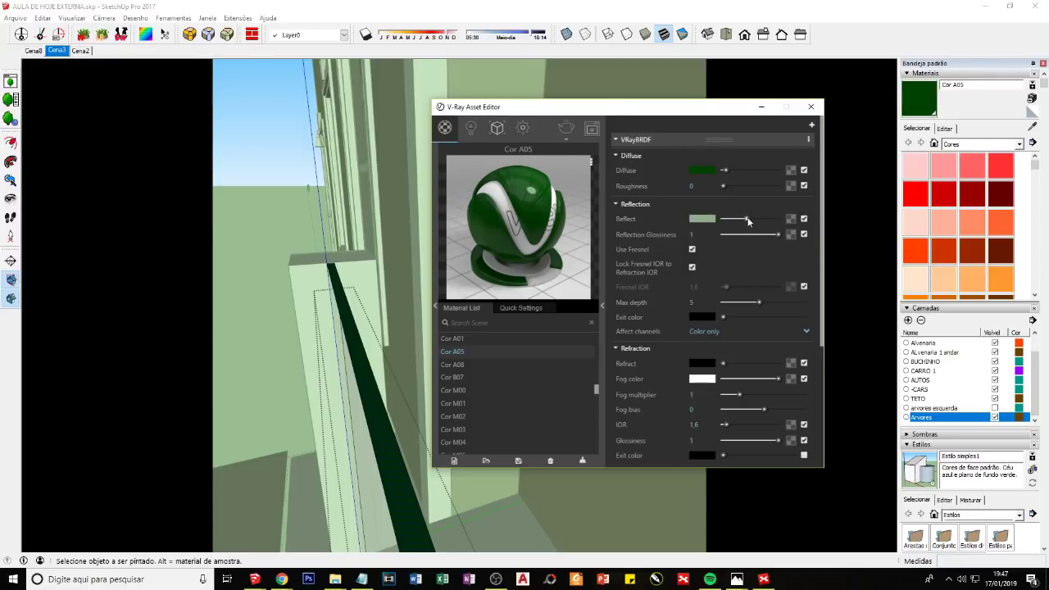
Step: Fine-tune Cor A05's reflection strength and set its refraction colour to a darker grey
mouse_move(747, 219)
mouse_down()
mouse_move(779, 219)
mouse_move(735, 219)
mouse_up()
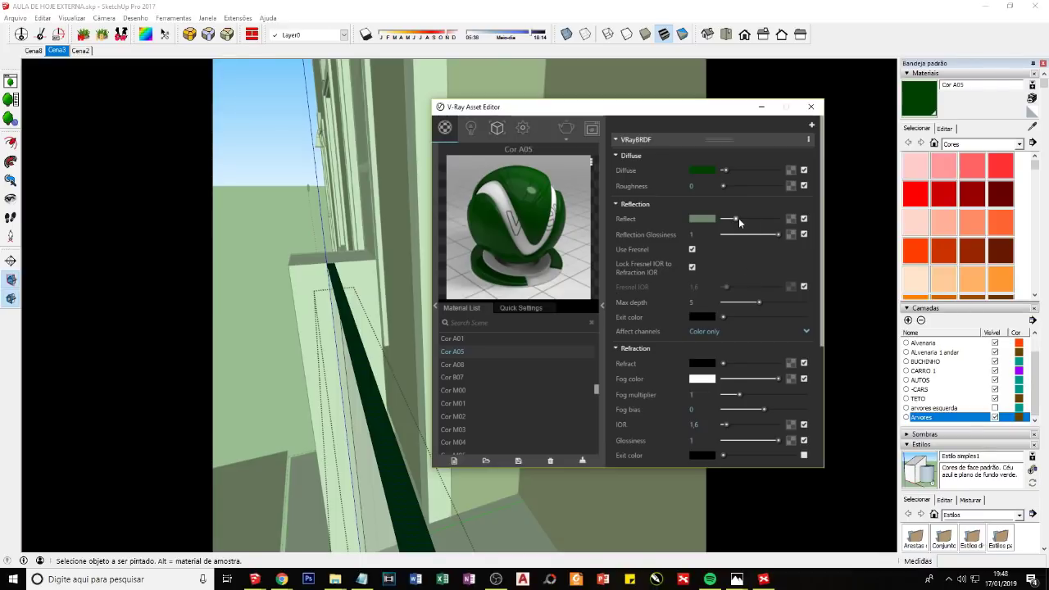
drag(736, 219, 744, 221)
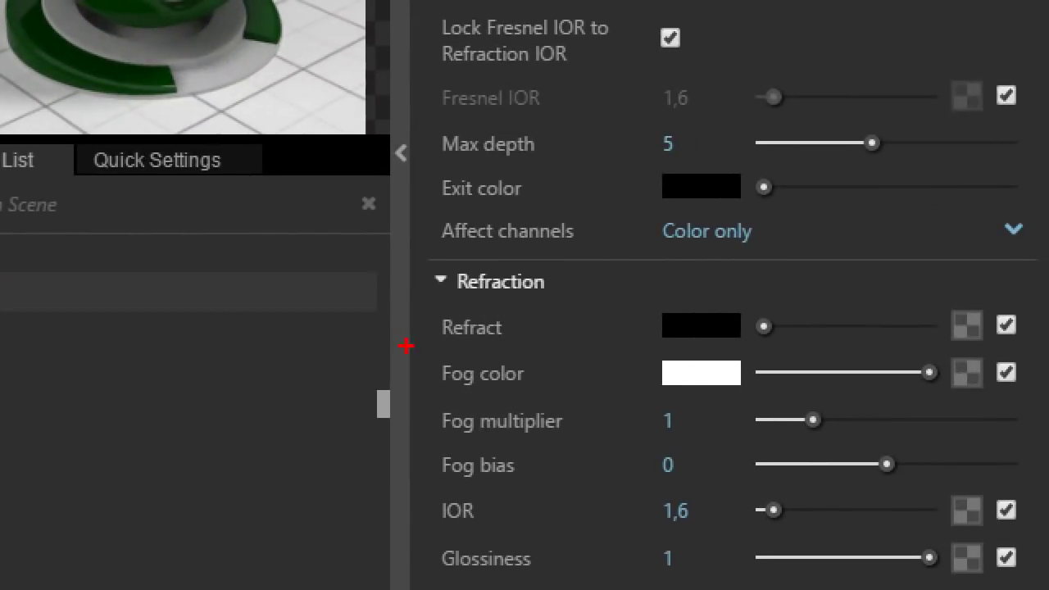
mouse_move(406, 345)
mouse_down()
mouse_move(694, 352)
mouse_move(747, 323)
mouse_move(601, 295)
mouse_move(410, 302)
mouse_up()
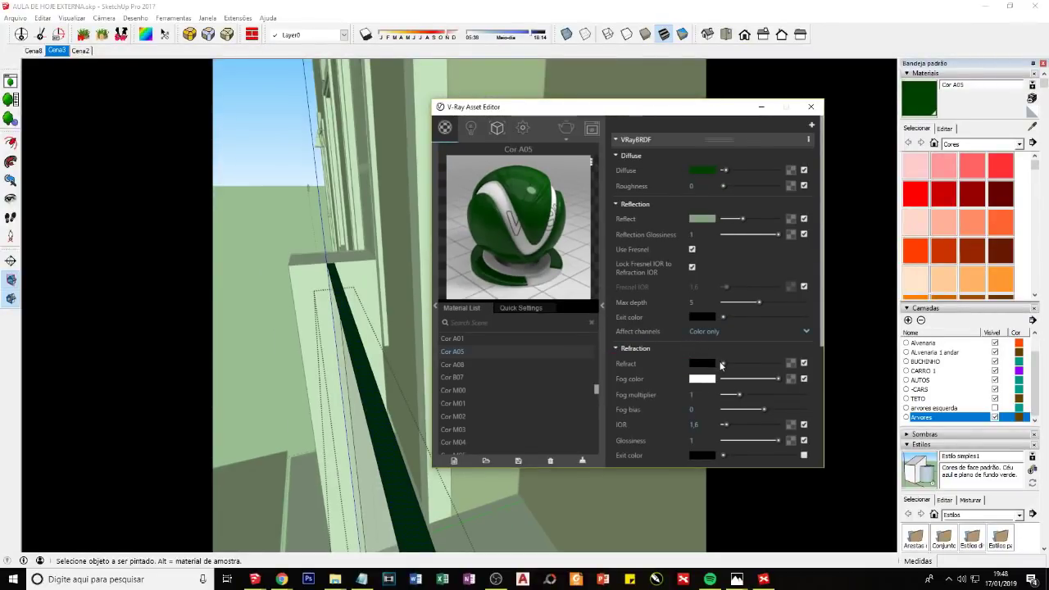
drag(723, 363, 753, 367)
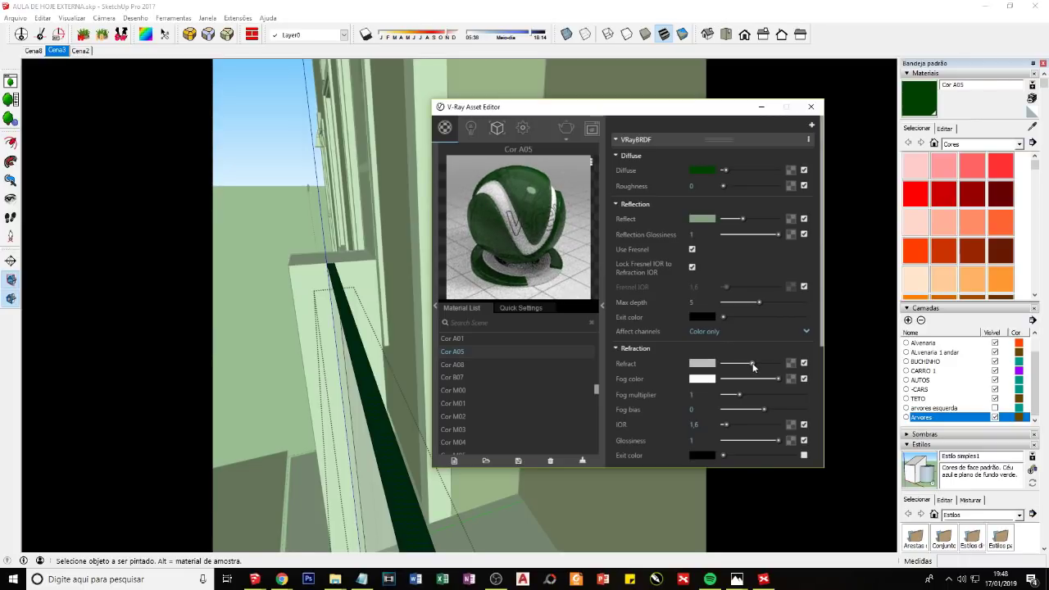
key(ctrl+1)
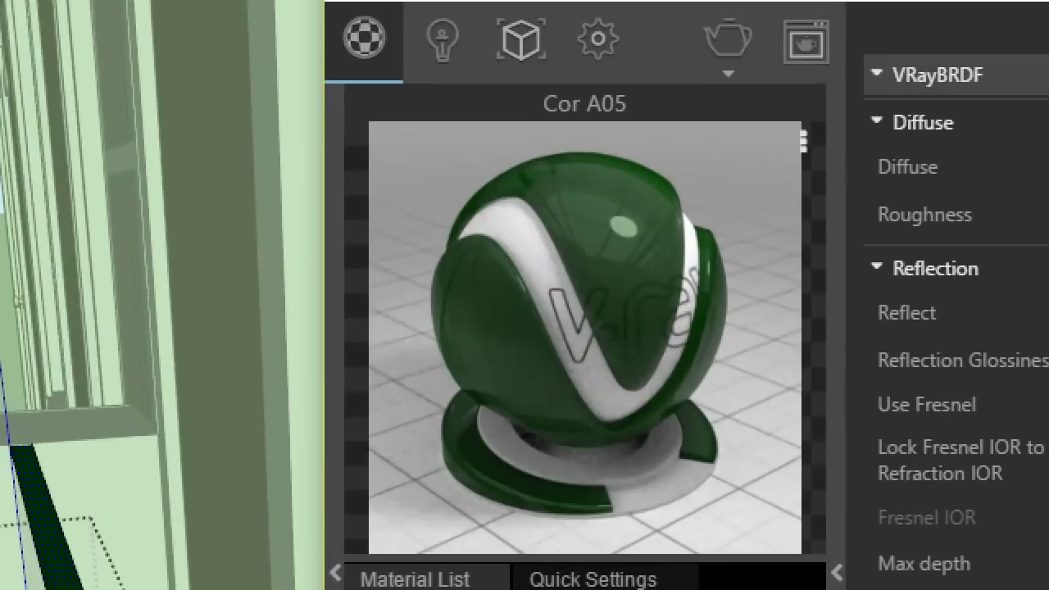
mouse_move(699, 257)
mouse_down()
mouse_move(550, 352)
mouse_move(672, 301)
mouse_up()
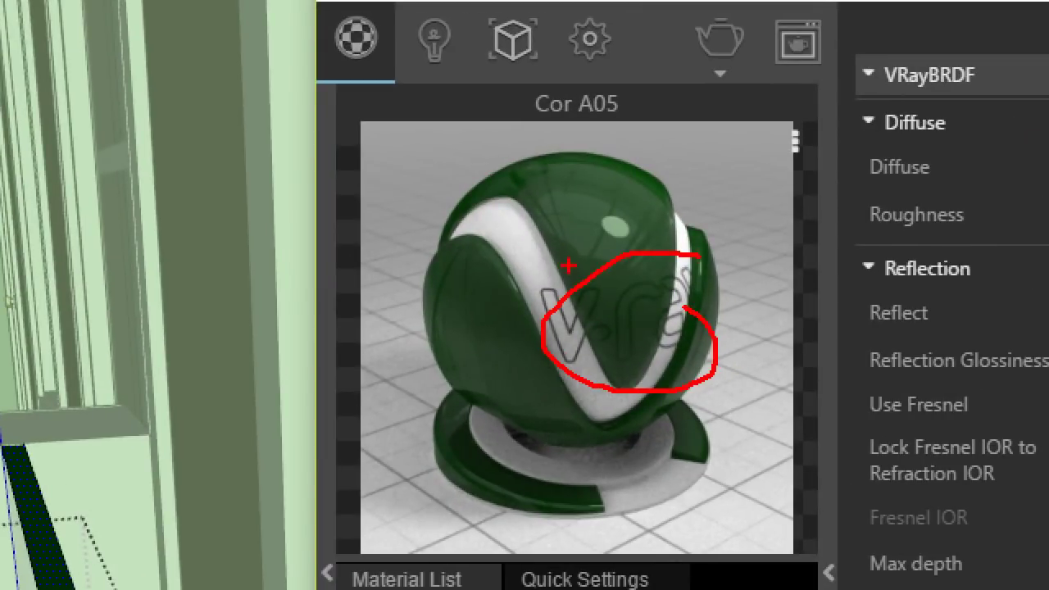
key(Escape)
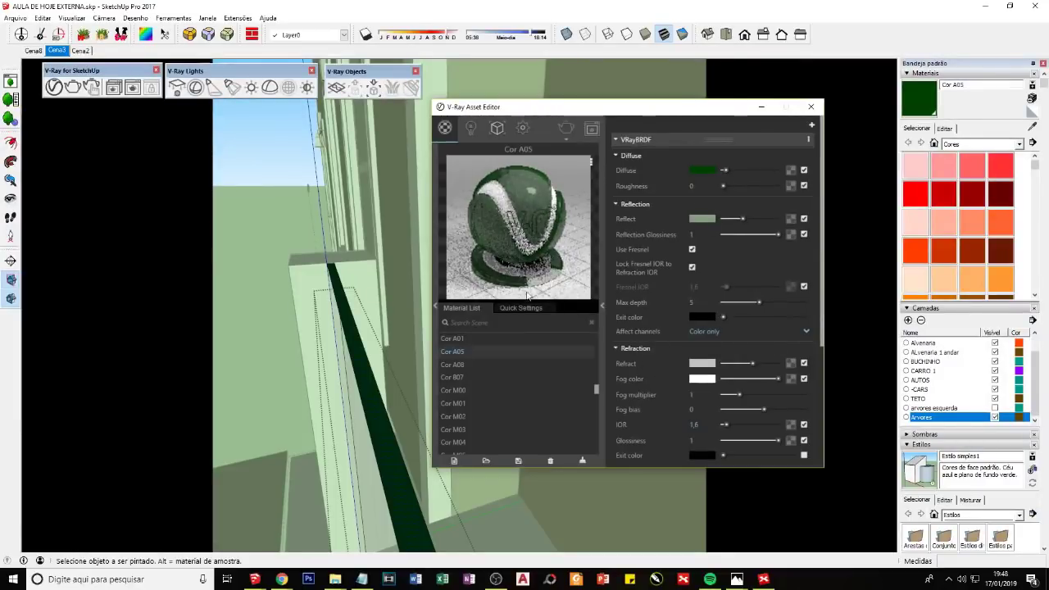
drag(748, 362, 738, 363)
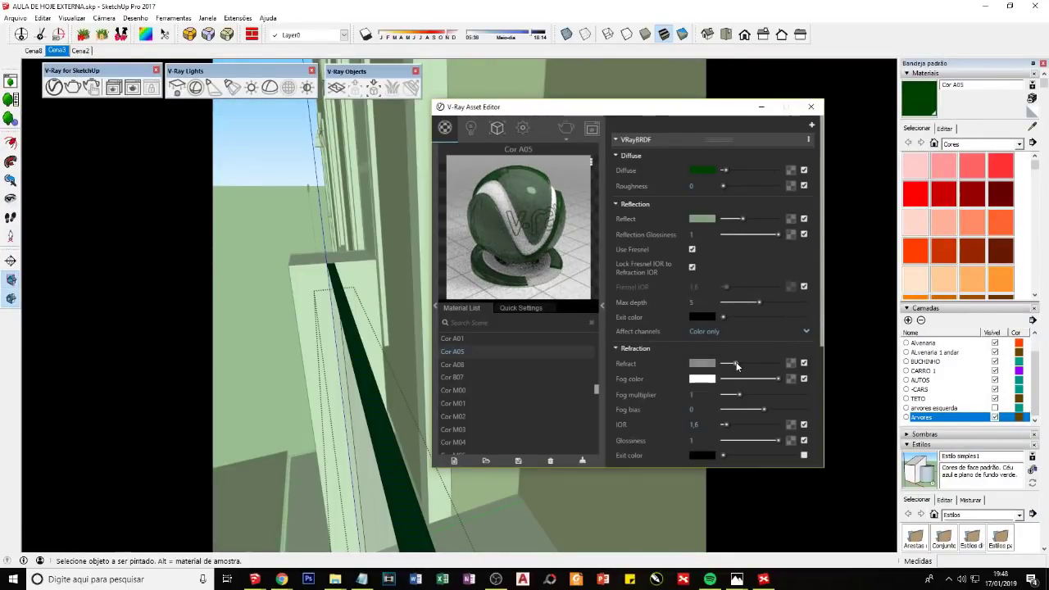
Step: Select the Cor B07 material, then switch to YouTube Studio and select the marathon link
click(547, 375)
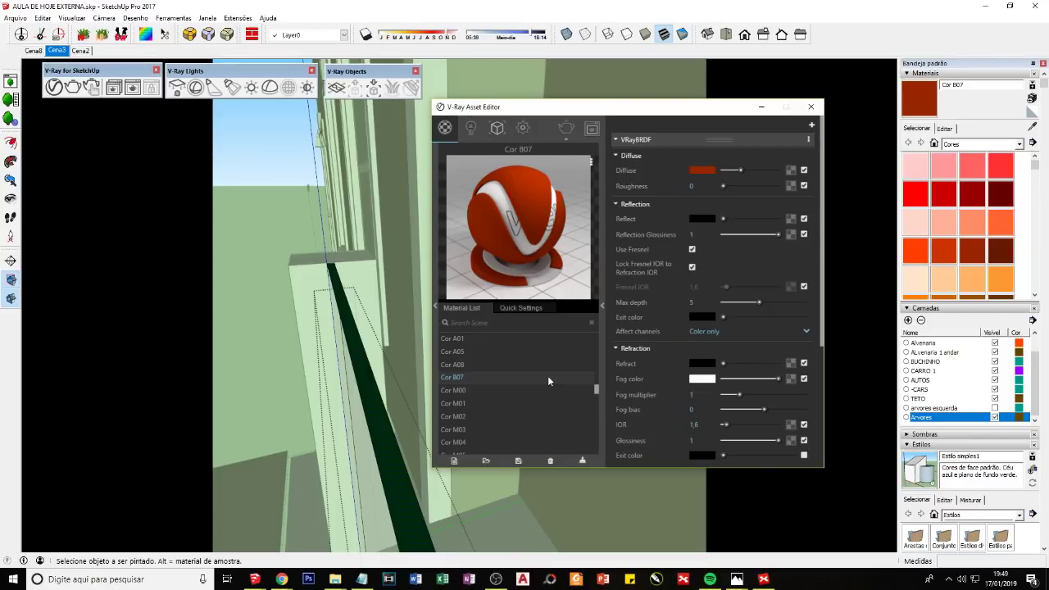
click(281, 579)
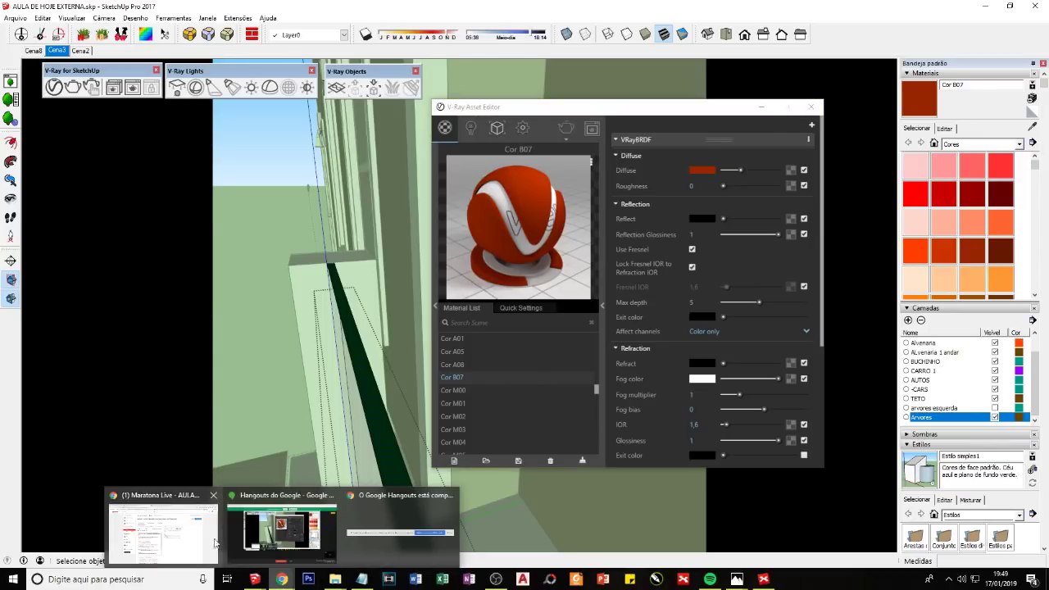
click(201, 538)
click(379, 306)
drag(364, 283, 422, 289)
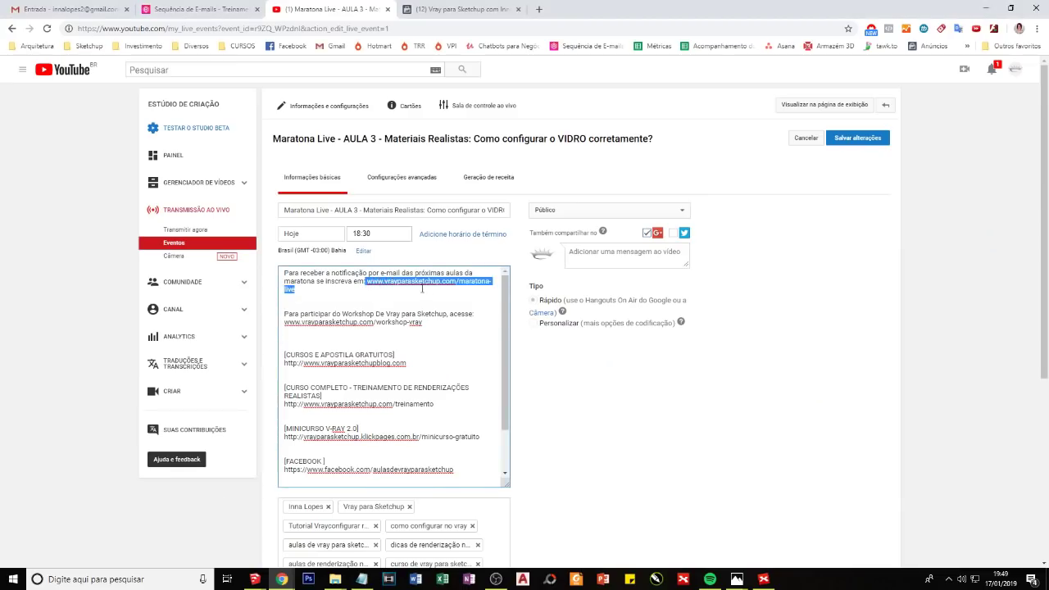
Step: Scroll through the XMind glass mind map, then bring AULA DE HOJE EXTERNA.skp back to front
click(763, 578)
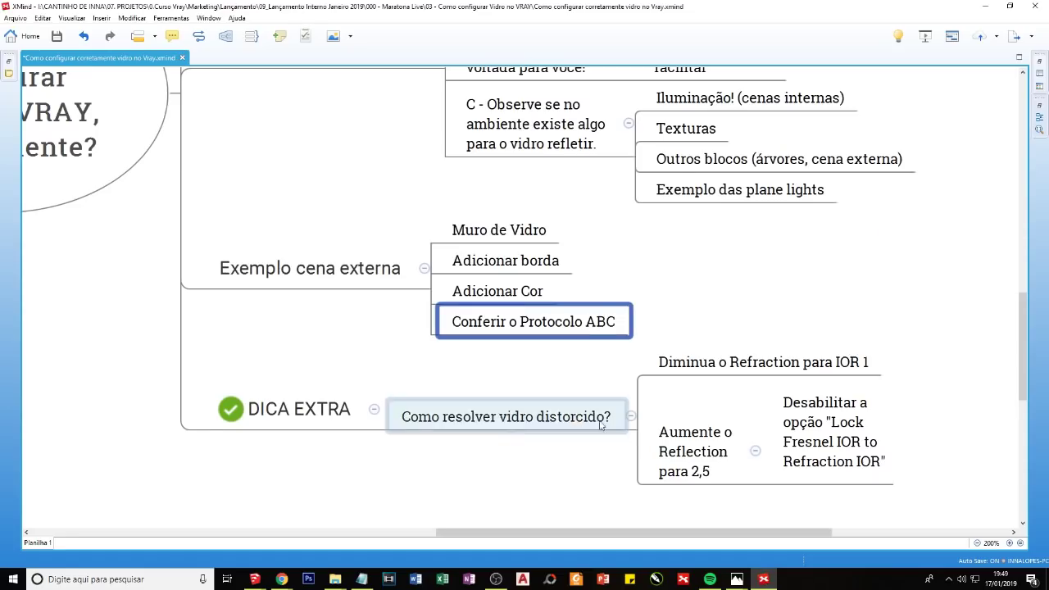
scroll(502, 412, up, 2)
ctrl+scroll(502, 412, down, 1)
ctrl+scroll(504, 409, down, 1)
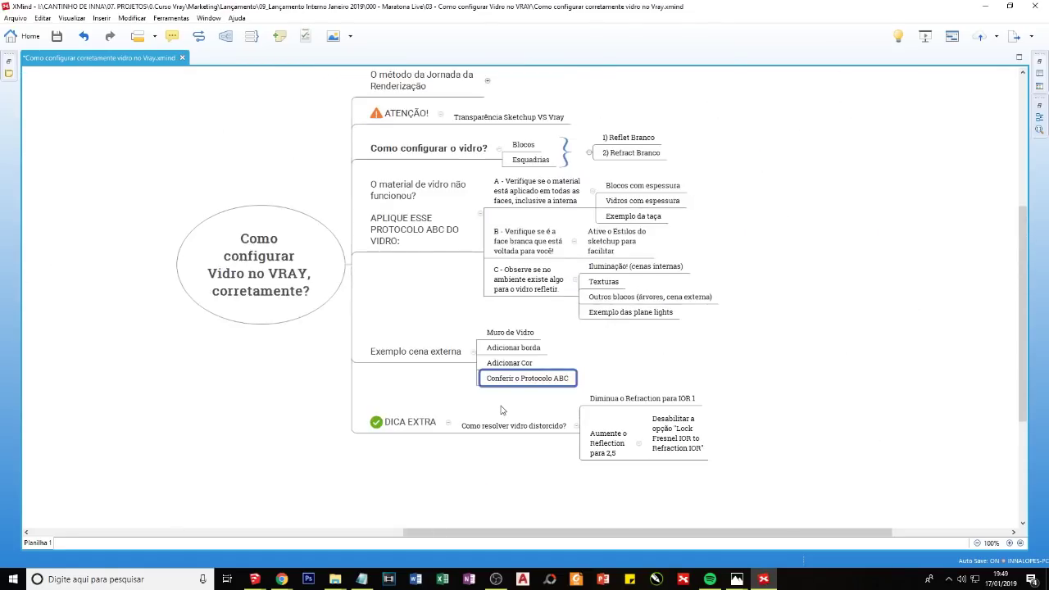
scroll(506, 407, down, 2)
click(259, 580)
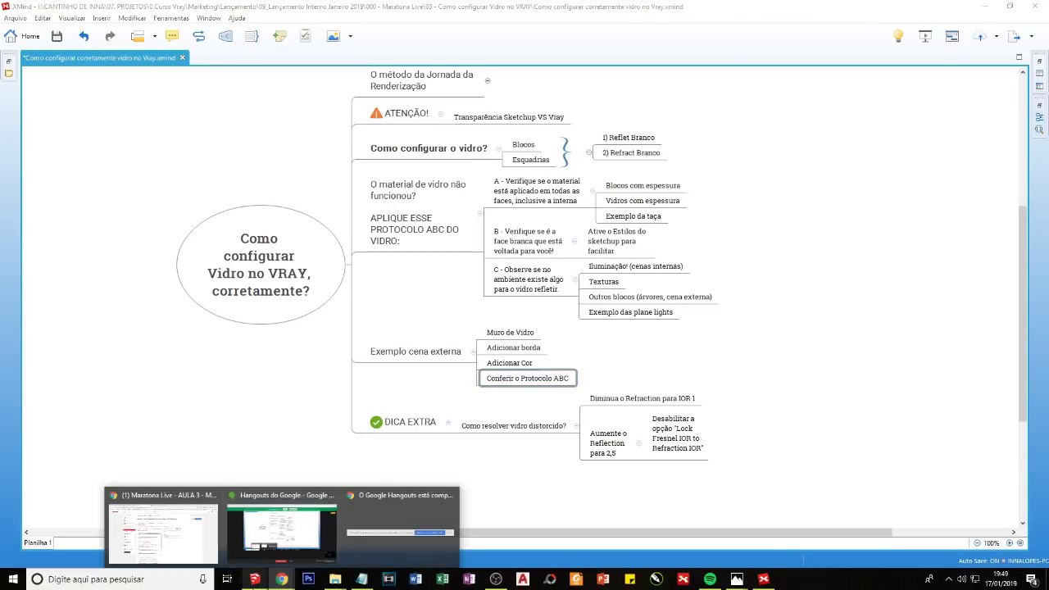
click(369, 528)
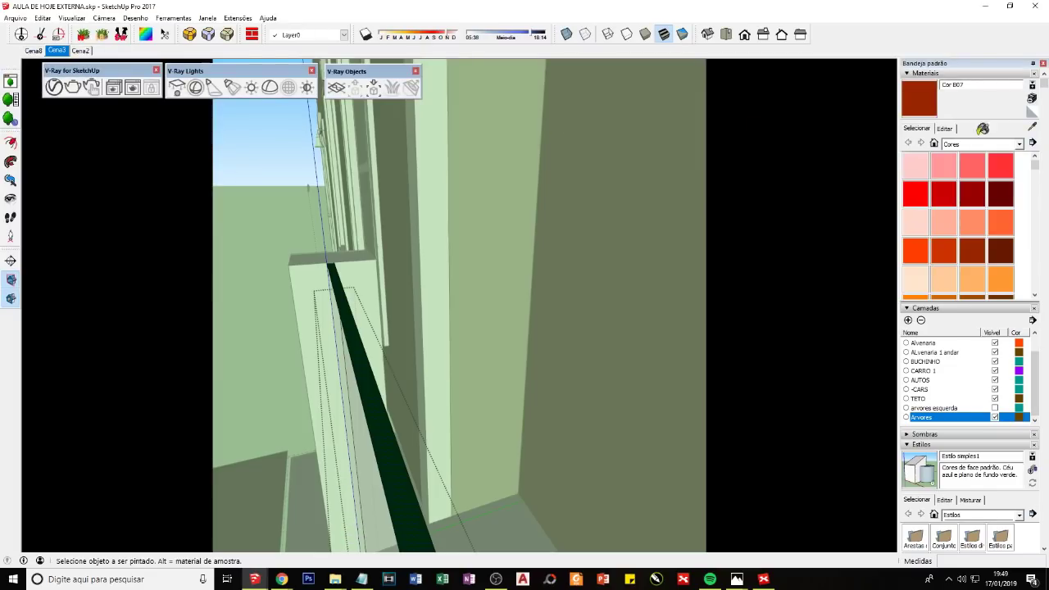
Step: Sample the wall's Cor A01 material and view it in the V-Ray material editor
click(1031, 129)
scroll(564, 351, up, 3)
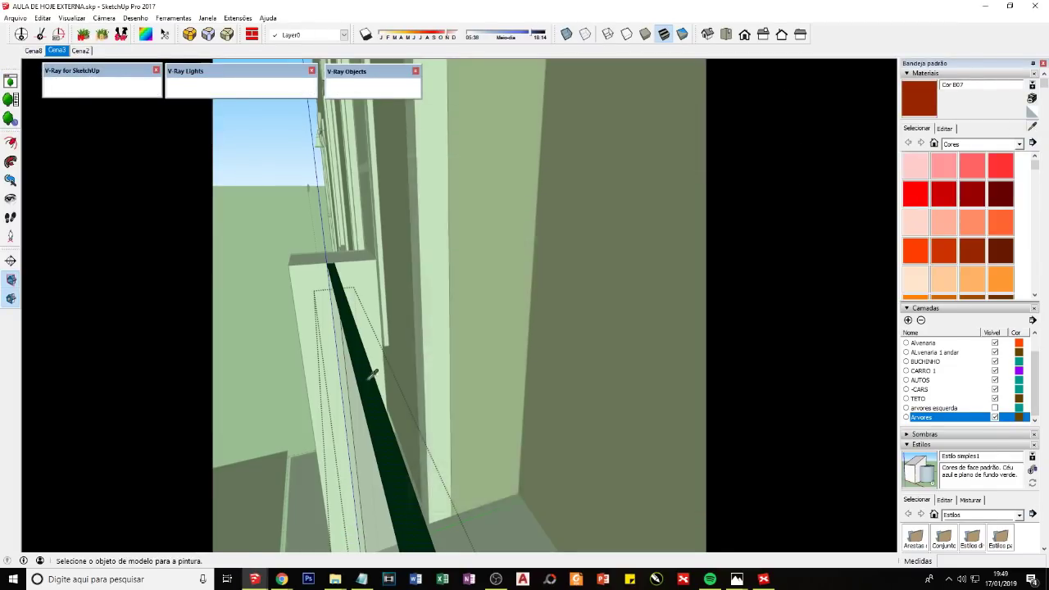
scroll(564, 351, up, 3)
scroll(564, 351, down, 5)
click(478, 441)
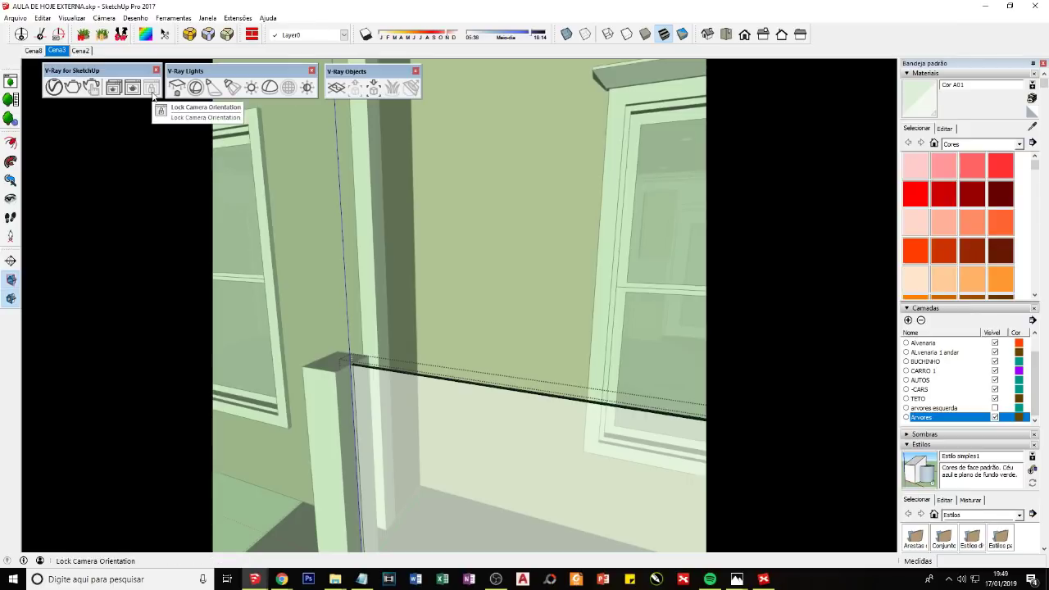
click(58, 88)
mouse_move(254, 579)
click(654, 106)
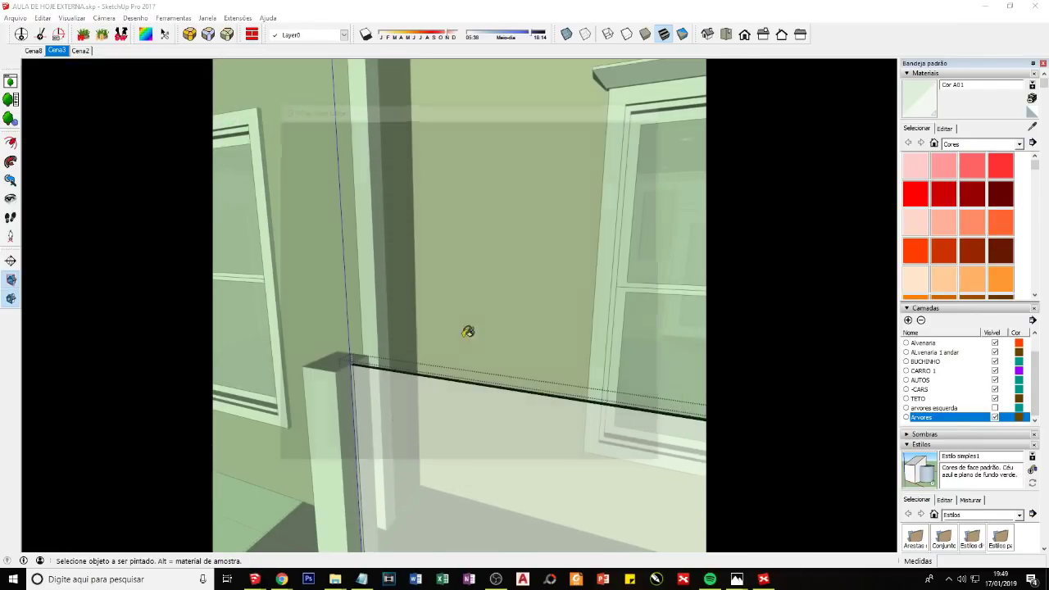
Step: Switch to AULA DE HOJE.skp, orbit to face the window, and open the V-Ray Asset Editor with its library collapsed
click(152, 541)
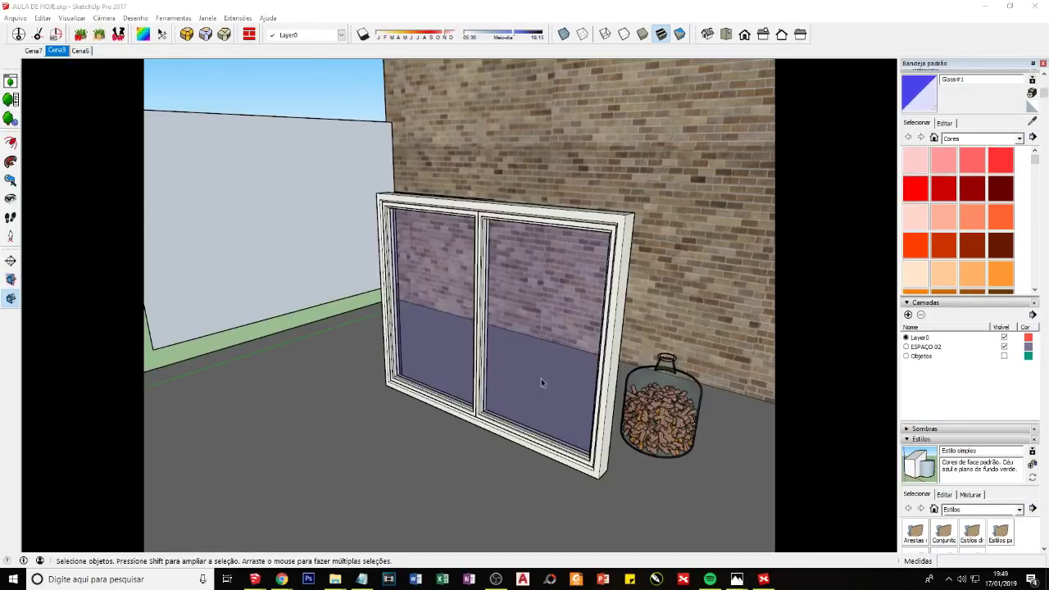
mouse_move(481, 352)
middle_down()
mouse_move(610, 364)
mouse_move(647, 352)
middle_up()
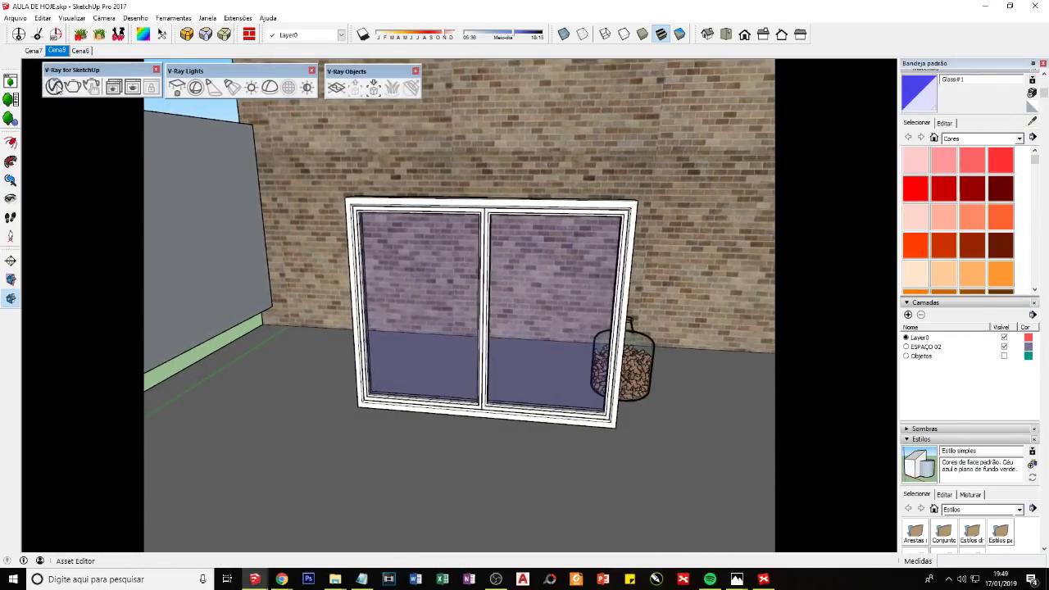
click(55, 86)
click(250, 334)
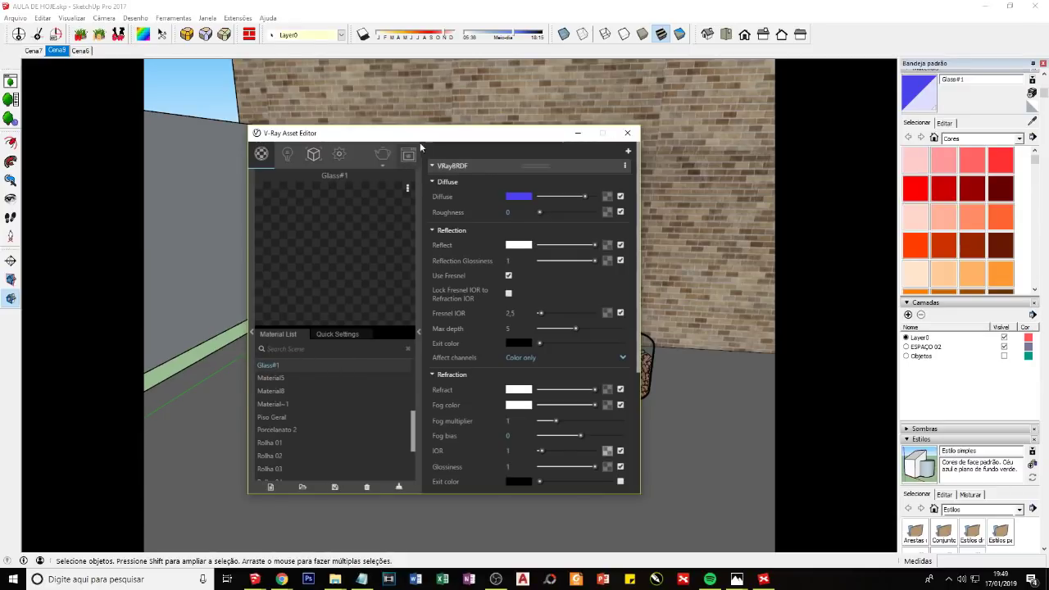
Step: Create a new generic V-Ray material, Generic3, and apply it to the selected window
drag(419, 136, 265, 103)
click(116, 455)
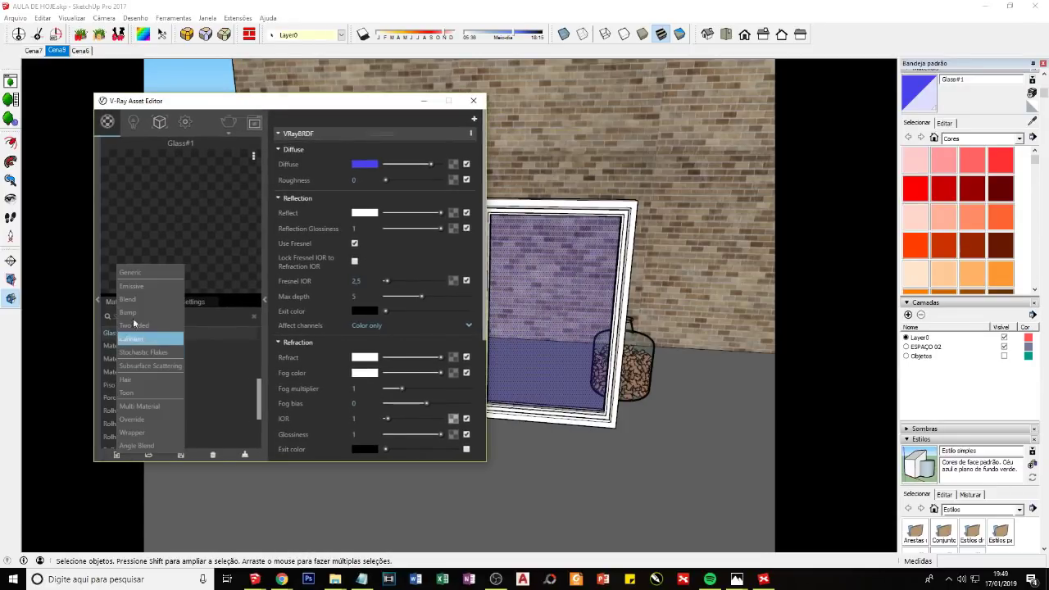
click(139, 273)
right_click(121, 334)
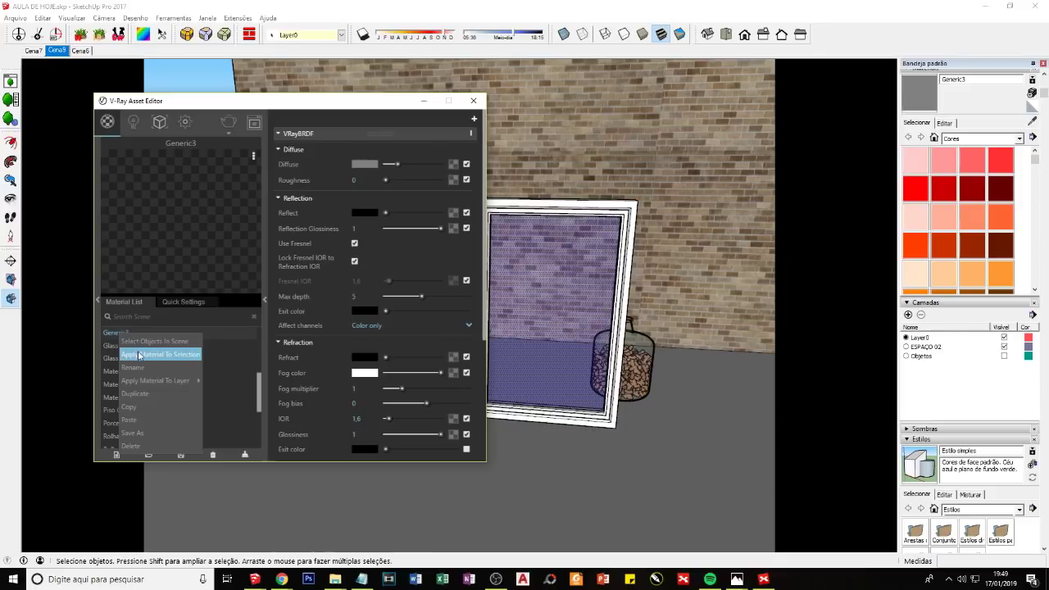
click(131, 342)
click(473, 100)
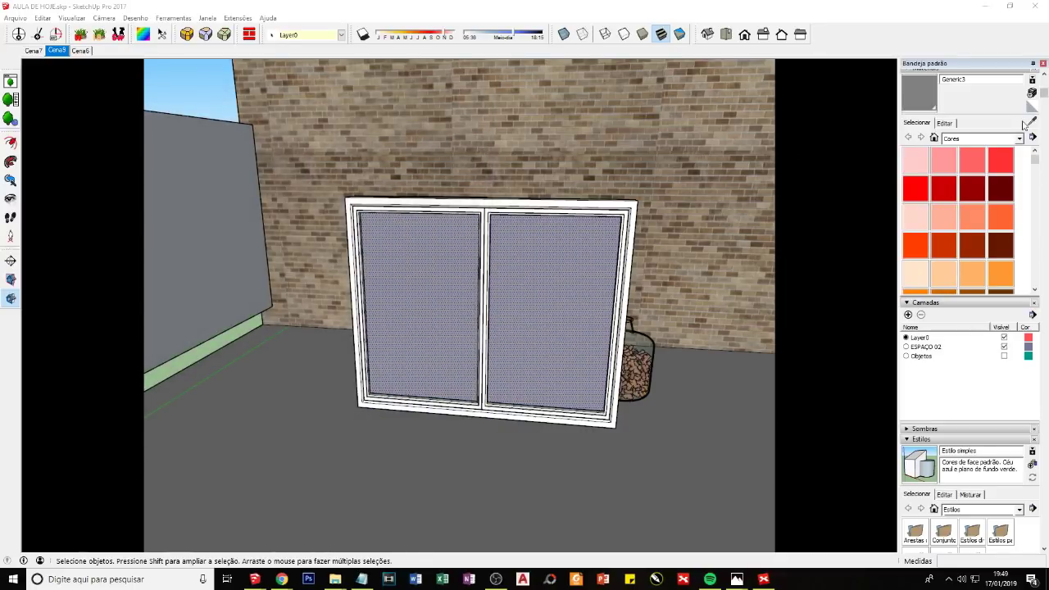
Step: Sample the brick wall's Tijolinho material and glance at it in the V-Ray editor
click(1032, 121)
click(654, 141)
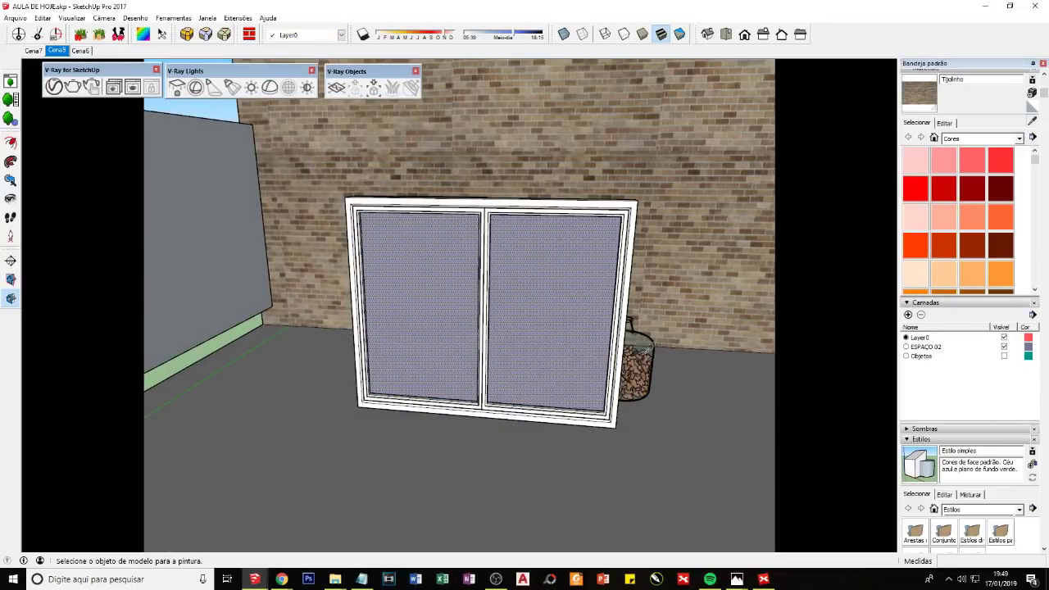
alt+click(646, 347)
alt+click(467, 459)
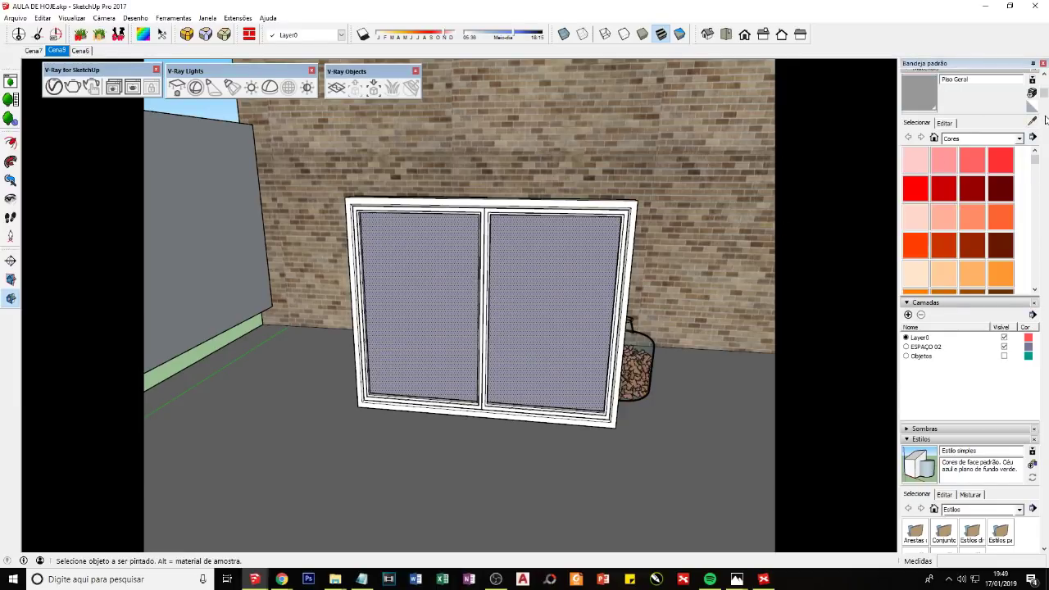
alt+click(331, 175)
click(54, 86)
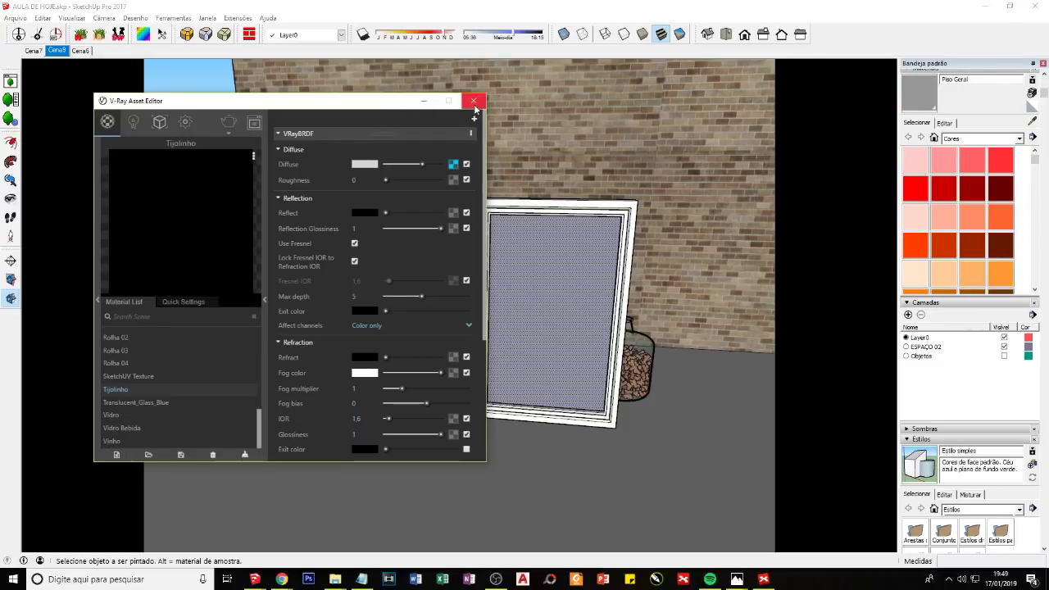
click(473, 100)
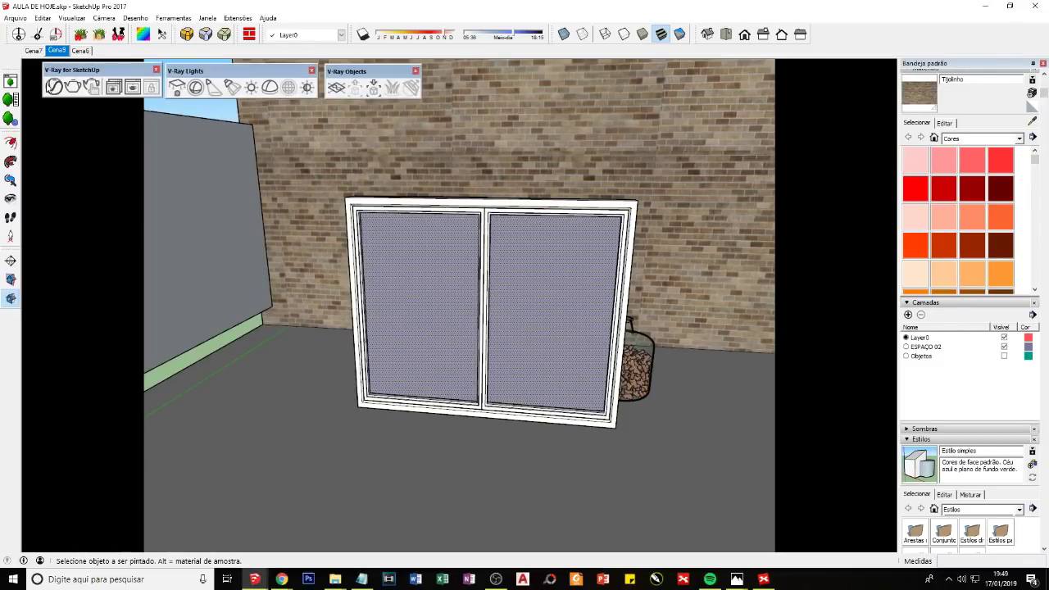
Step: Set the Generic3 glass Reflect to full white and turn Use Fresnel off
click(54, 86)
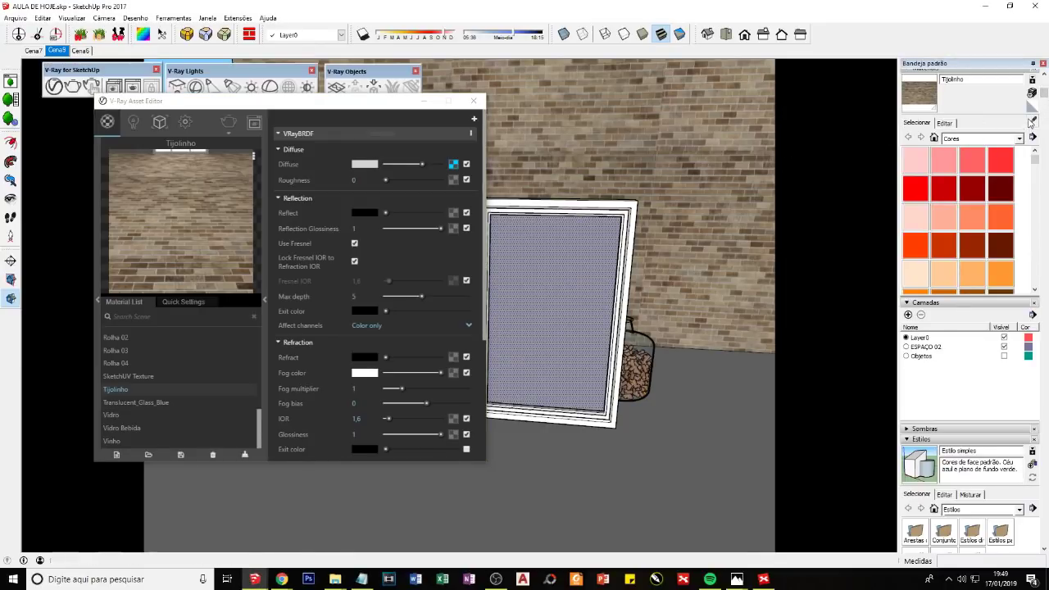
click(568, 234)
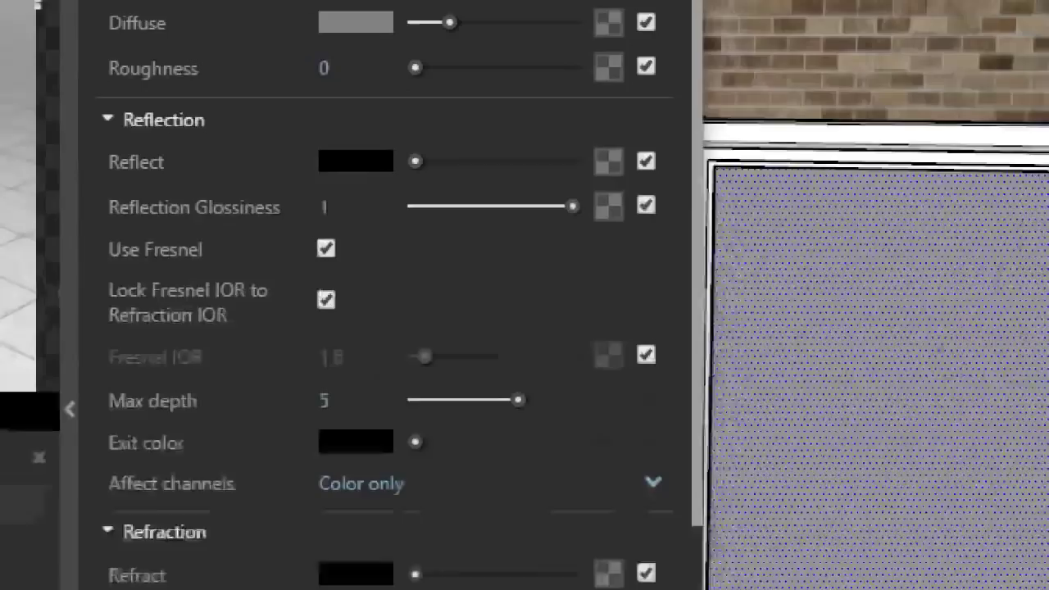
drag(385, 218, 436, 215)
drag(555, 155, 574, 173)
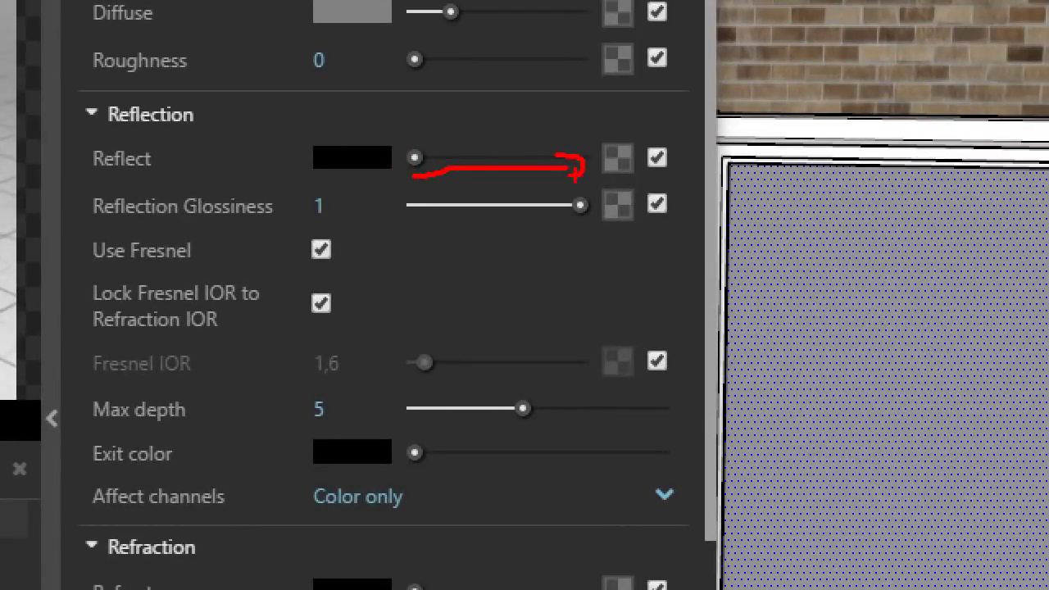
drag(340, 230, 359, 256)
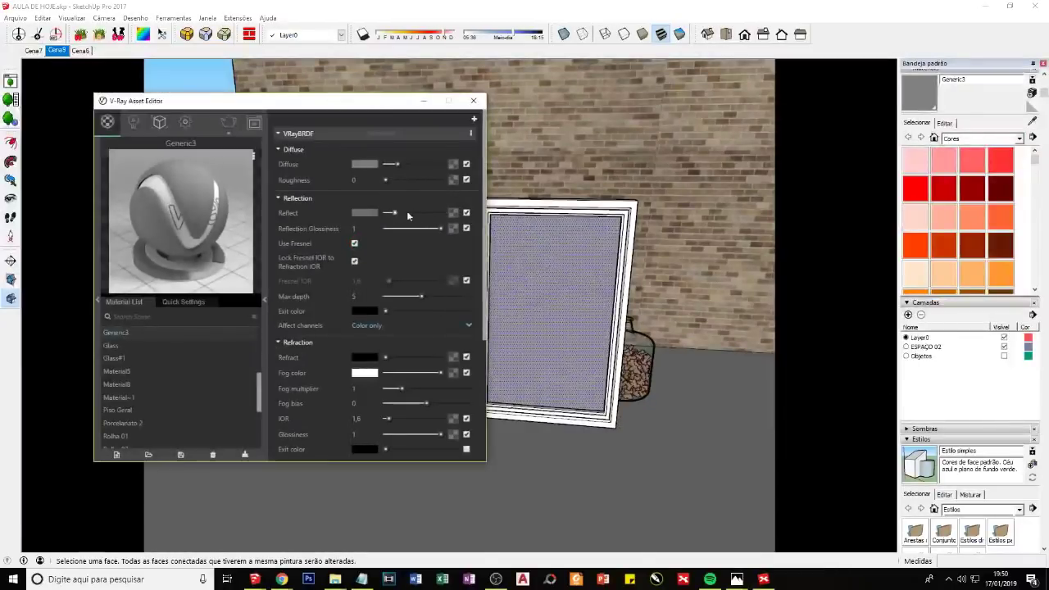
drag(410, 214, 443, 213)
click(354, 243)
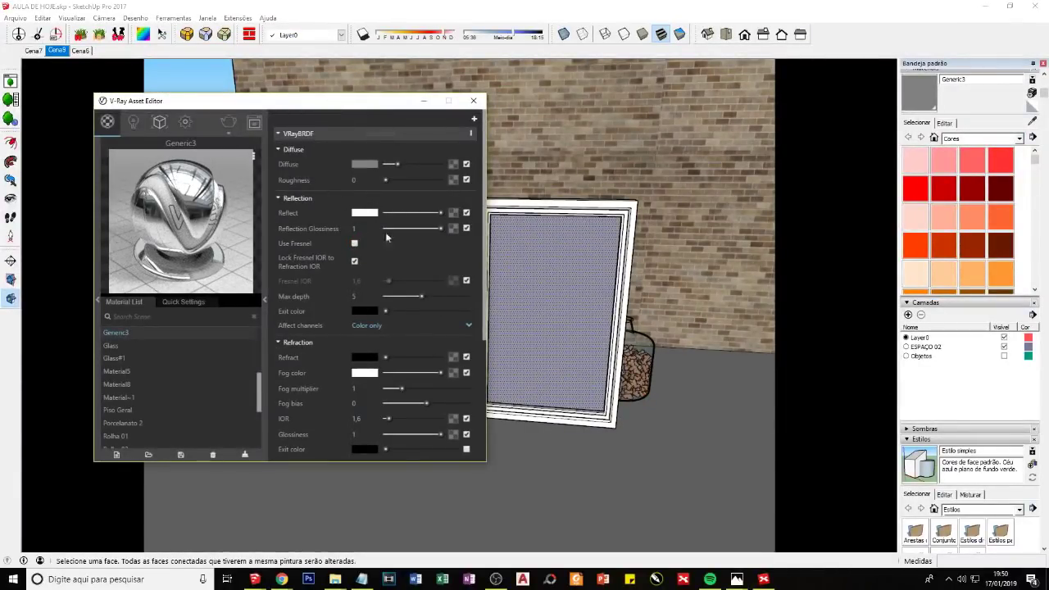
Step: Start a V-Ray test render of the window scene
scroll(539, 347, up, 2)
scroll(555, 347, up, 2)
scroll(555, 347, up, 2)
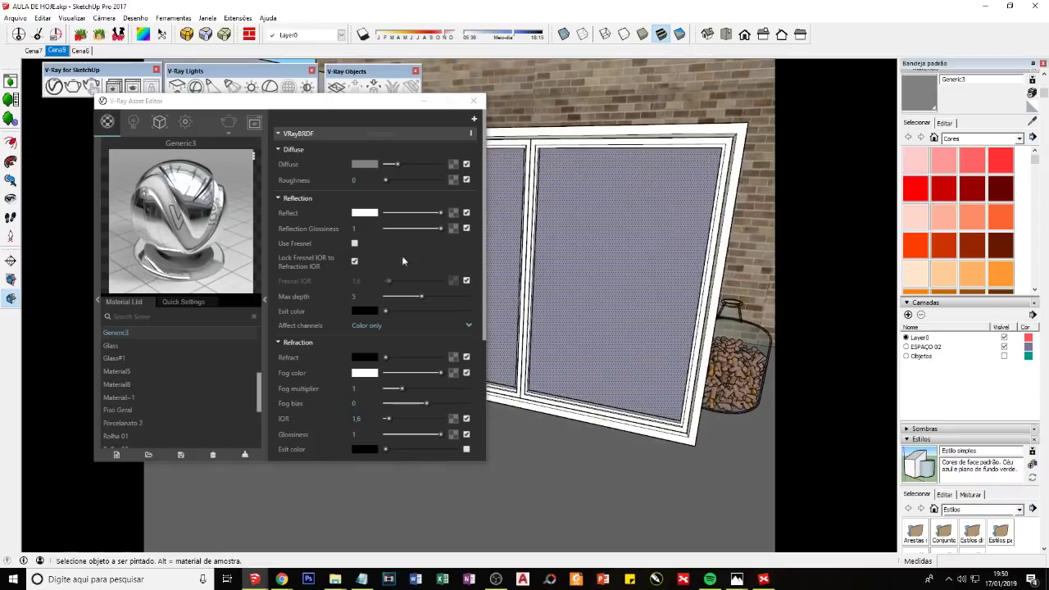
click(232, 125)
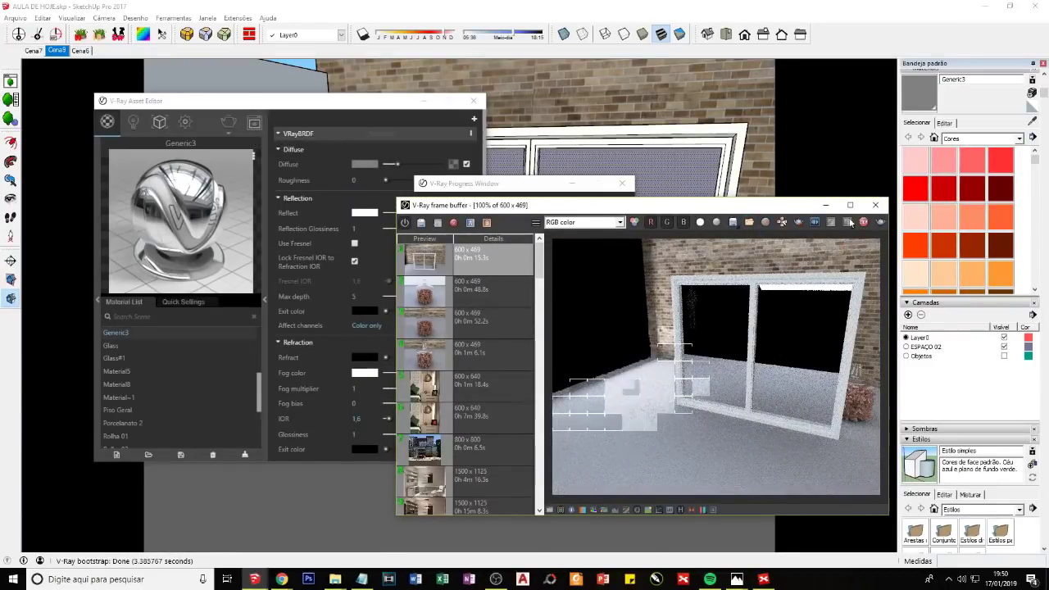
Step: Let the mirror-glass test render finish, orbit the model, and minimize the V-Ray Frame Buffer
click(875, 205)
middle_drag(524, 246, 563, 227)
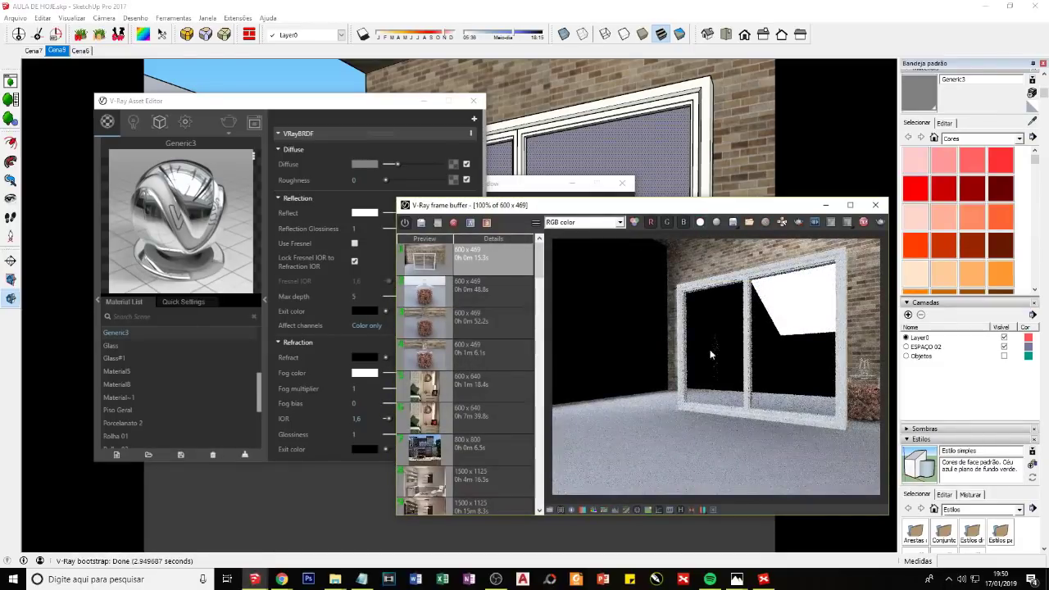
click(826, 205)
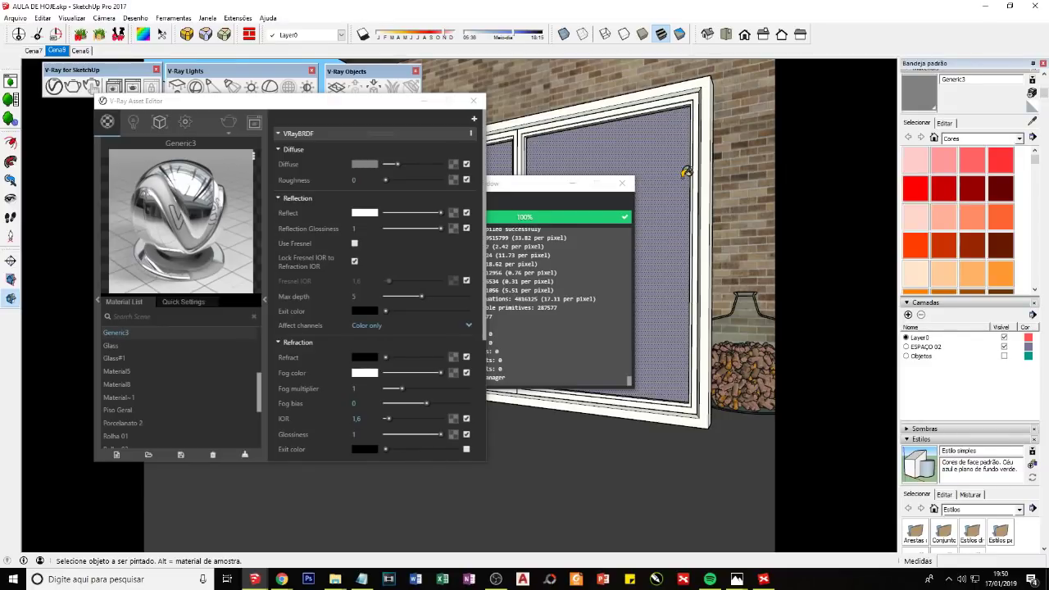
Step: Turn Use Fresnel back on for Generic3 and set its diffuse colour to dark green
click(355, 261)
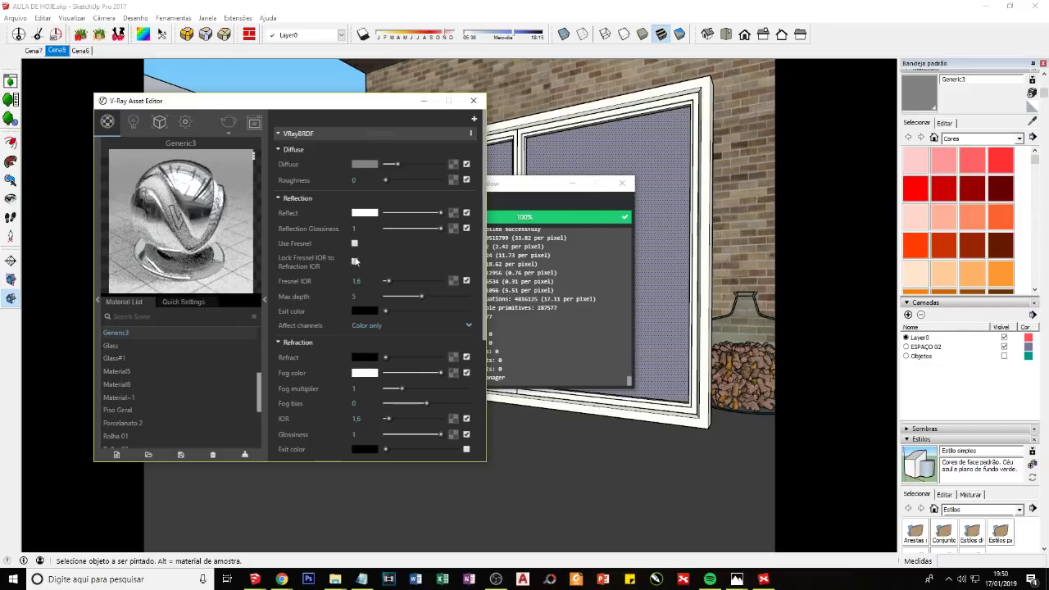
click(355, 261)
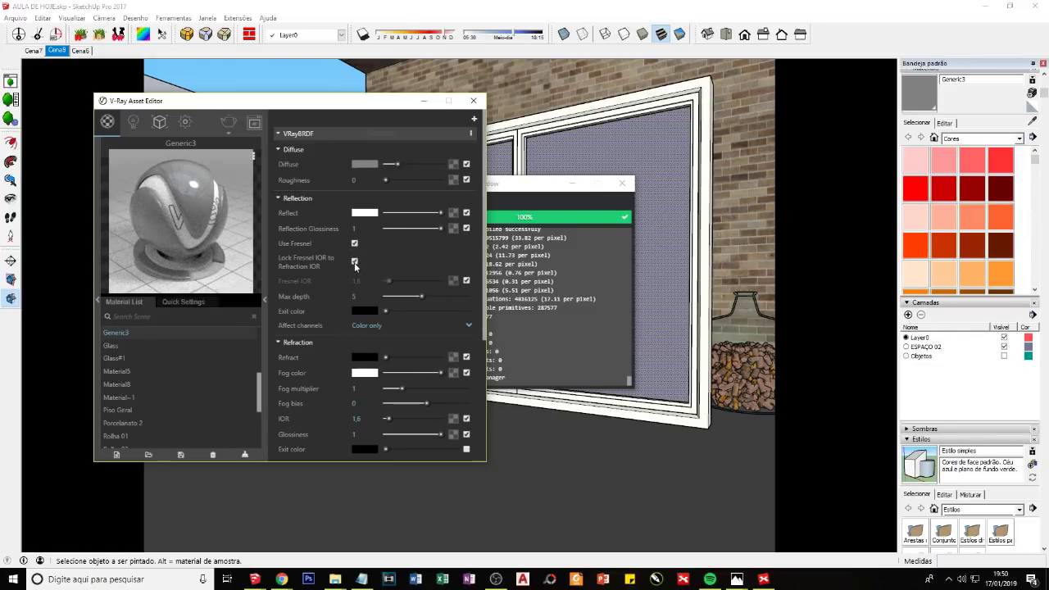
click(377, 164)
click(140, 181)
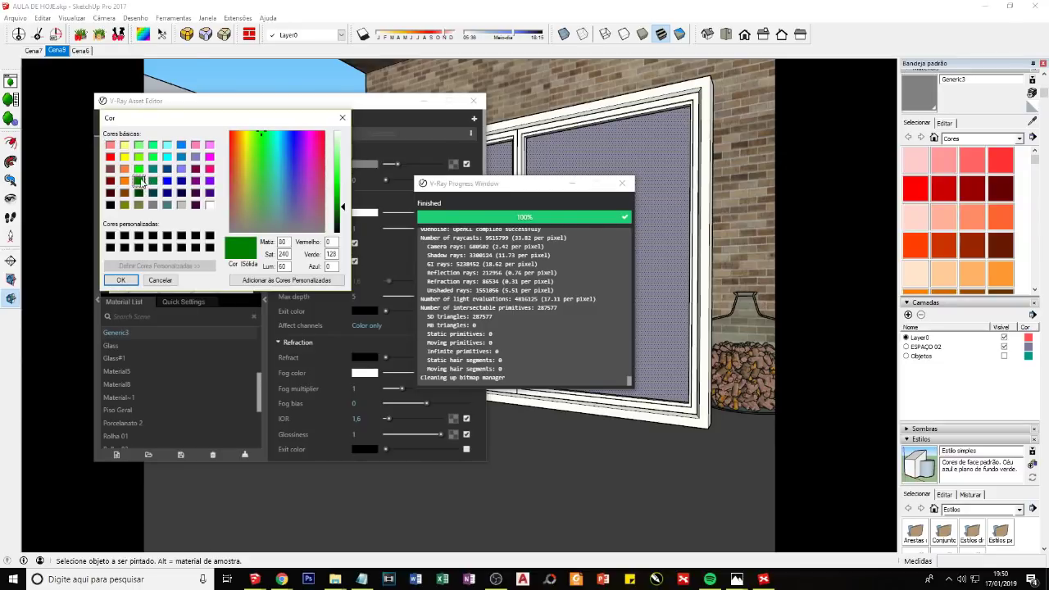
click(131, 280)
click(572, 183)
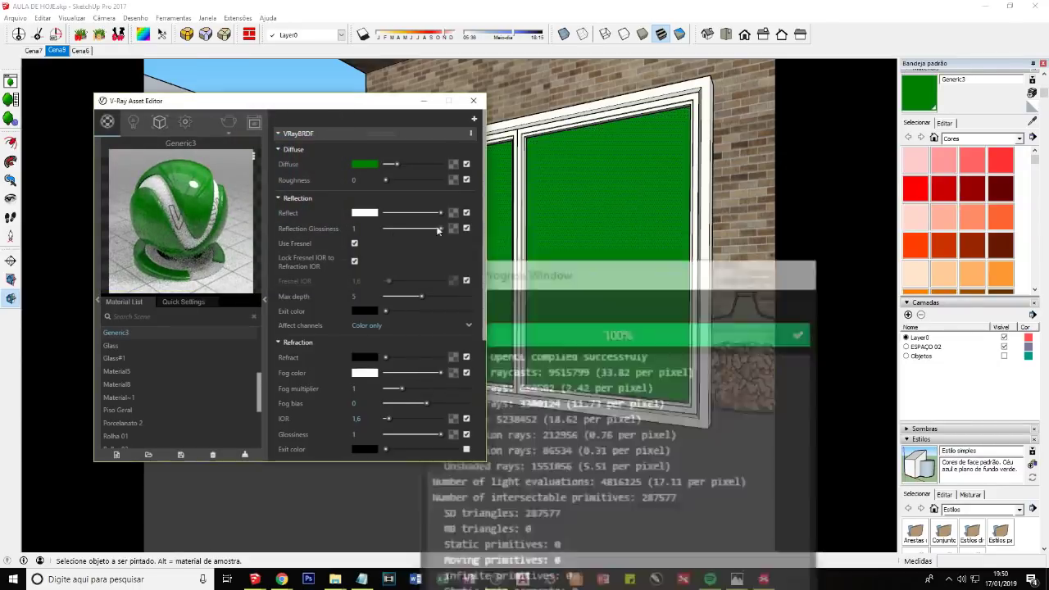
Step: In the exterior model, sample the Cor A05 facade glass and set its diffuse to brown
mouse_move(763, 579)
click(316, 524)
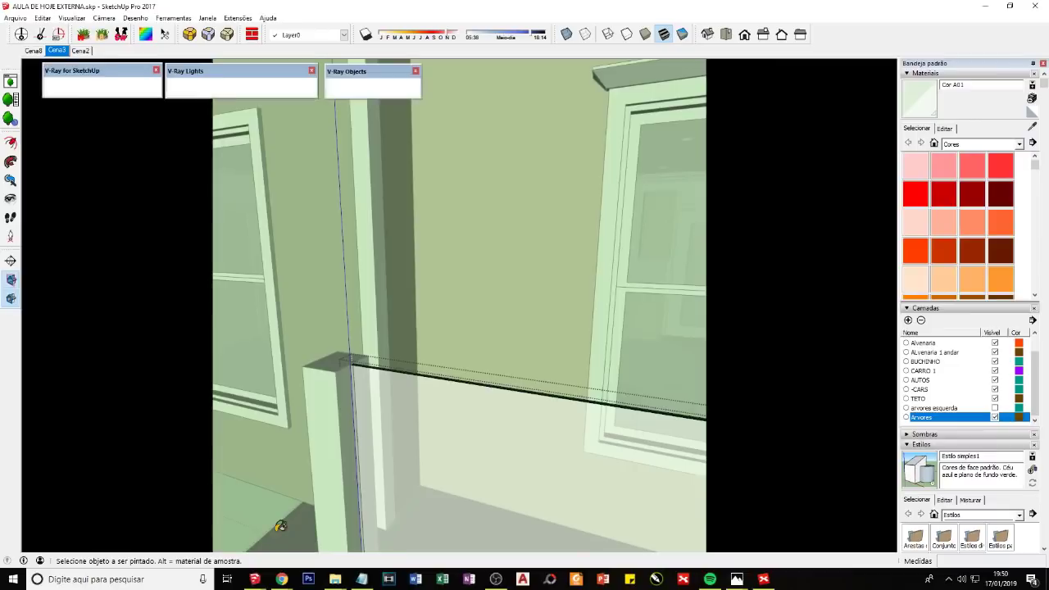
mouse_move(552, 279)
middle_down()
mouse_move(398, 440)
mouse_move(456, 438)
mouse_move(492, 409)
middle_up()
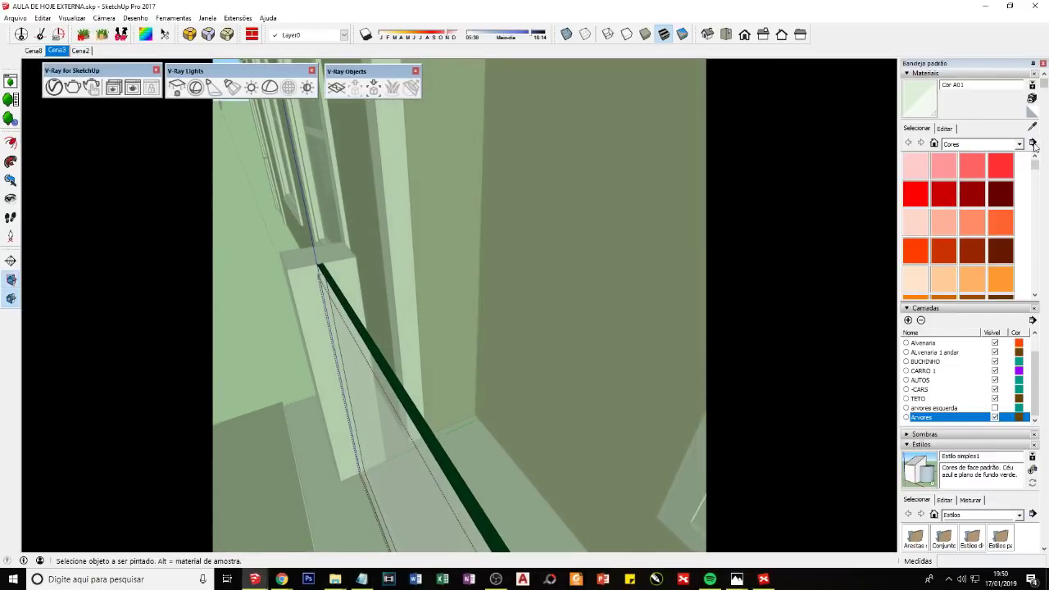
click(1030, 128)
alt+click(421, 410)
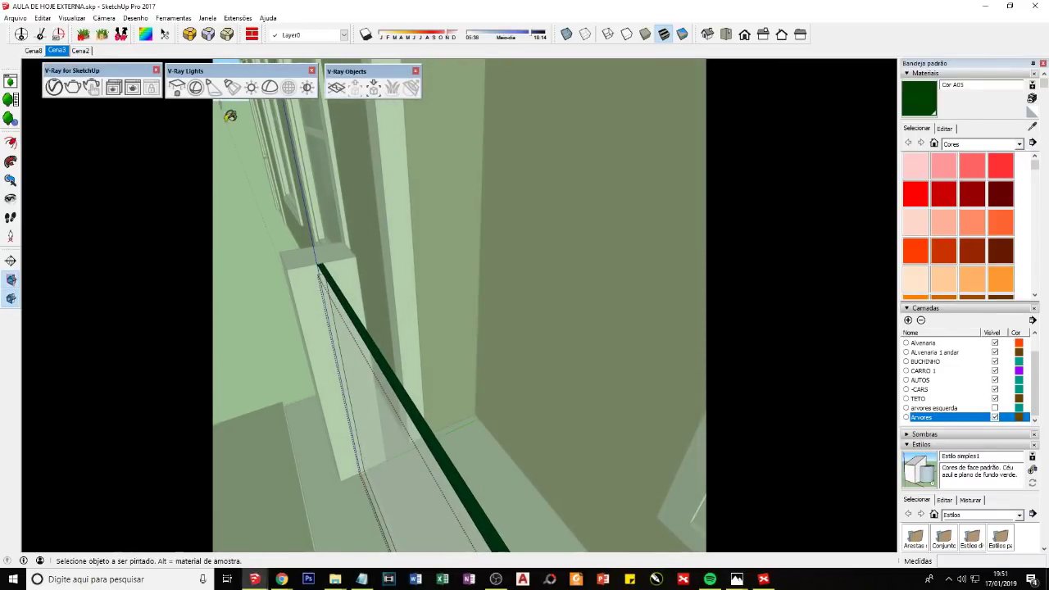
click(54, 87)
click(536, 168)
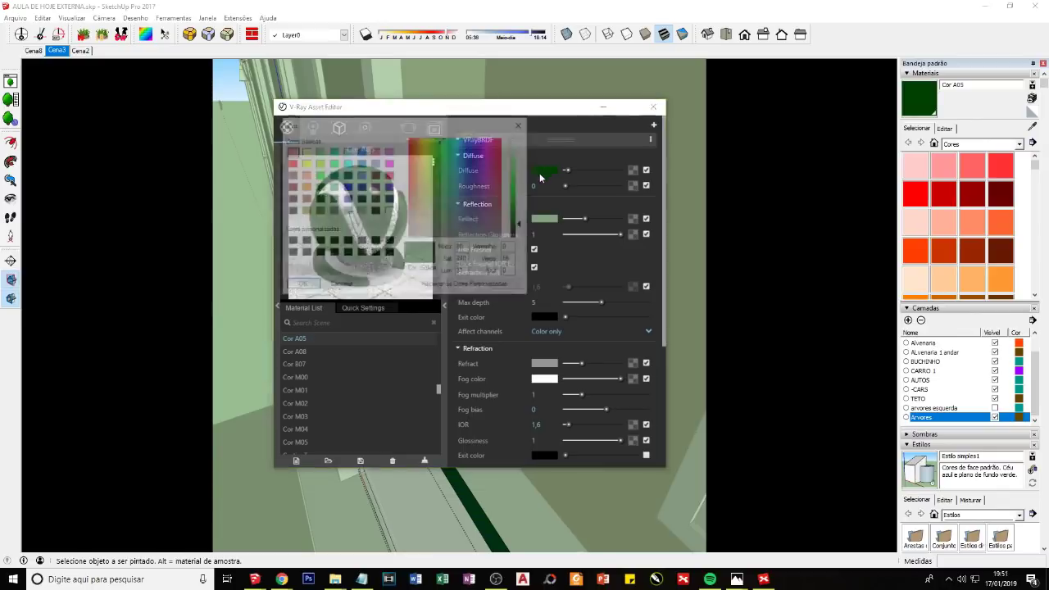
click(418, 143)
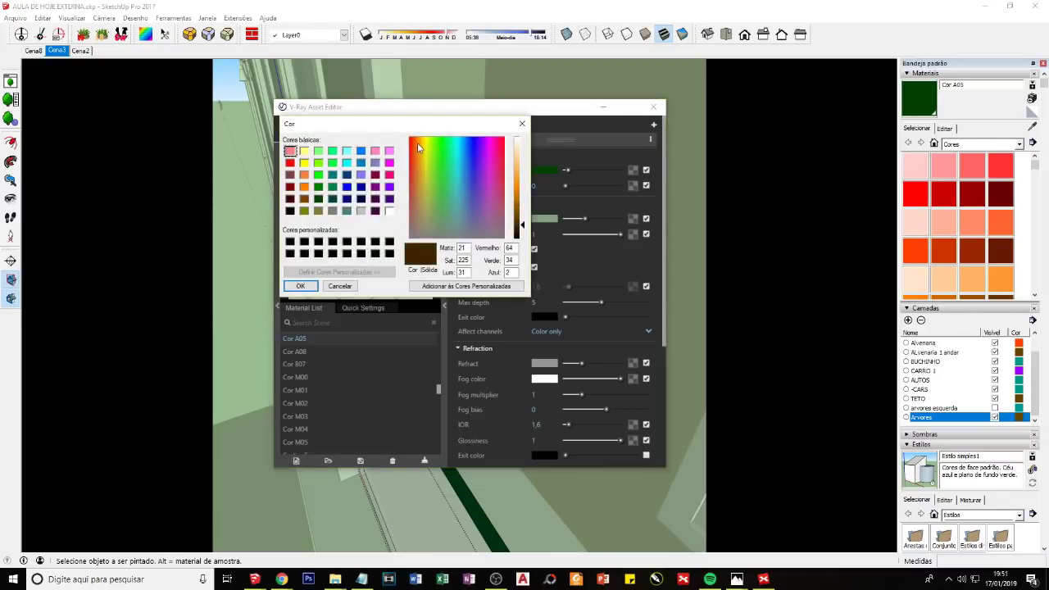
click(300, 286)
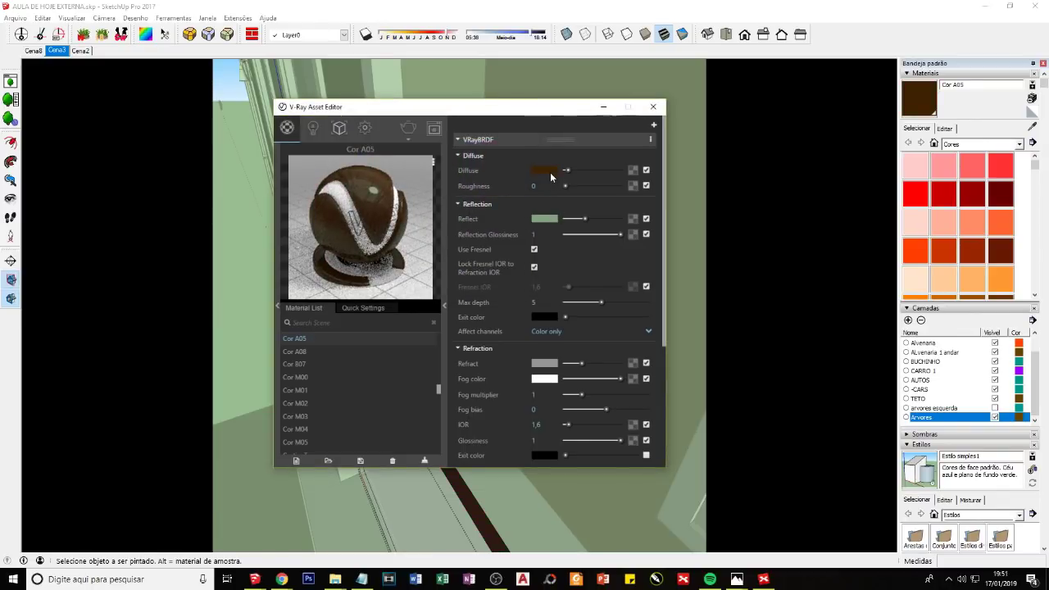
Step: Give Cor A05 a peach reflection colour and raise its refraction for more transparency
mouse_move(548, 170)
mouse_down()
mouse_move(537, 219)
mouse_move(603, 219)
mouse_up()
click(545, 219)
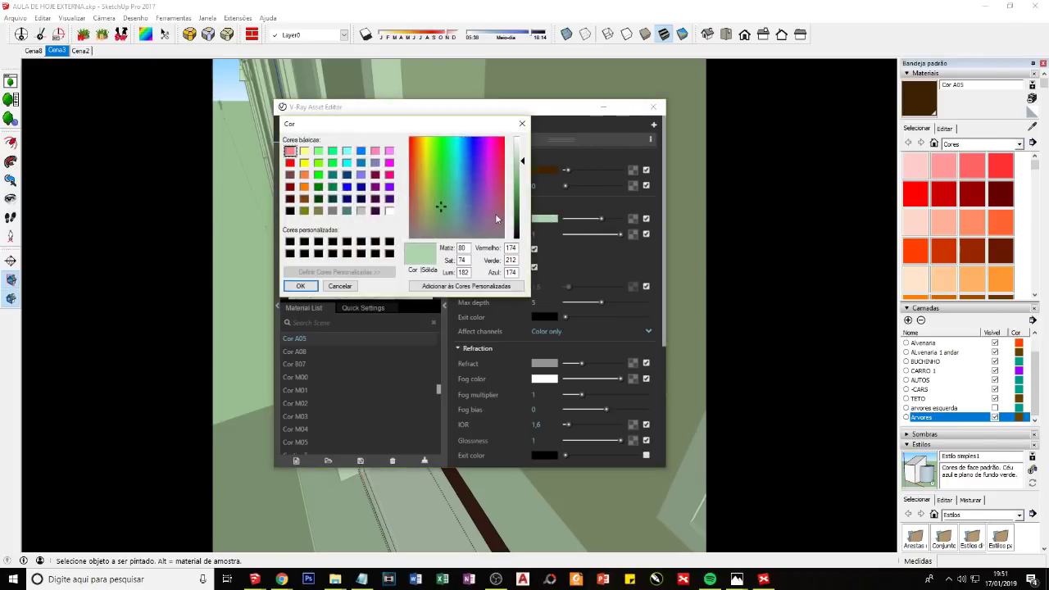
click(522, 123)
drag(548, 170, 539, 219)
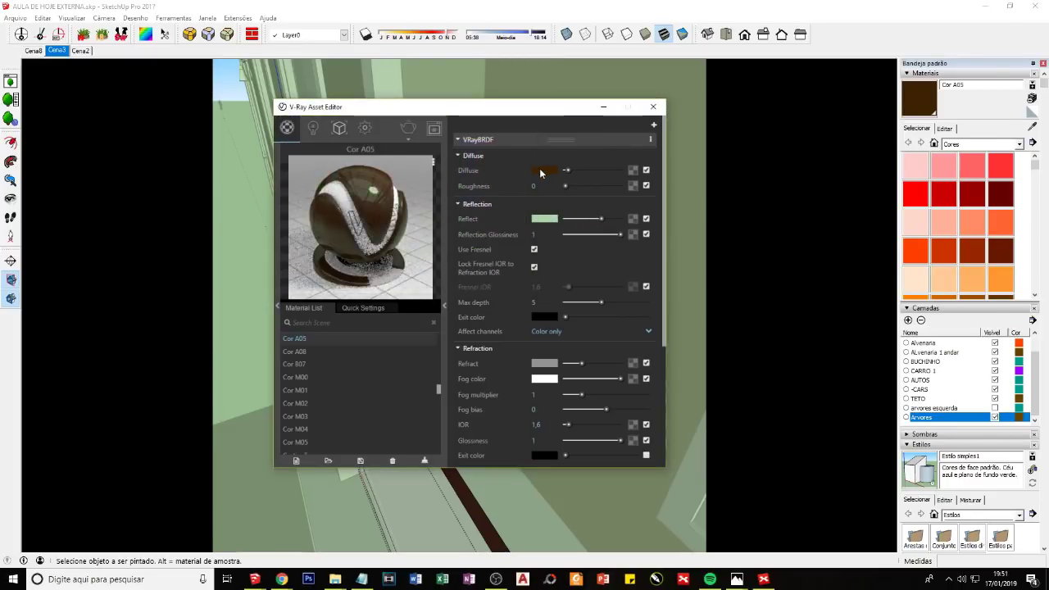
click(544, 218)
drag(523, 221, 522, 154)
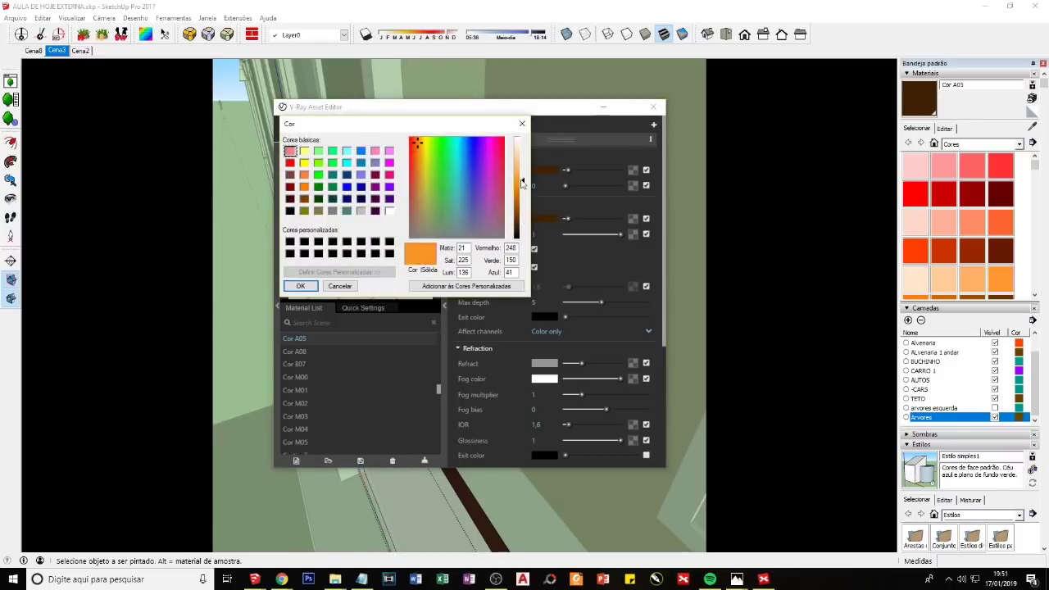
click(312, 286)
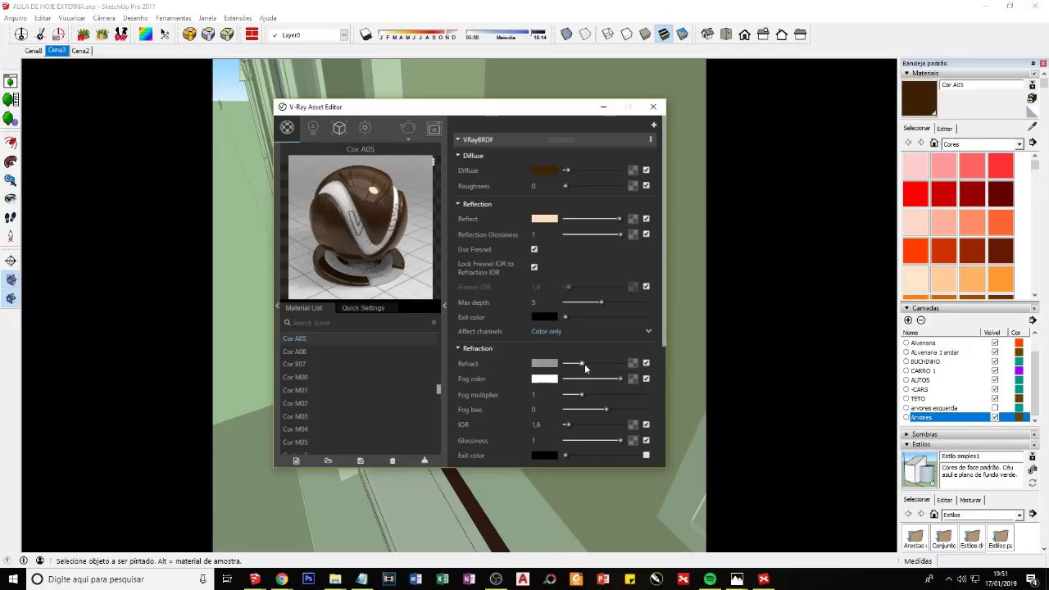
drag(580, 363, 595, 363)
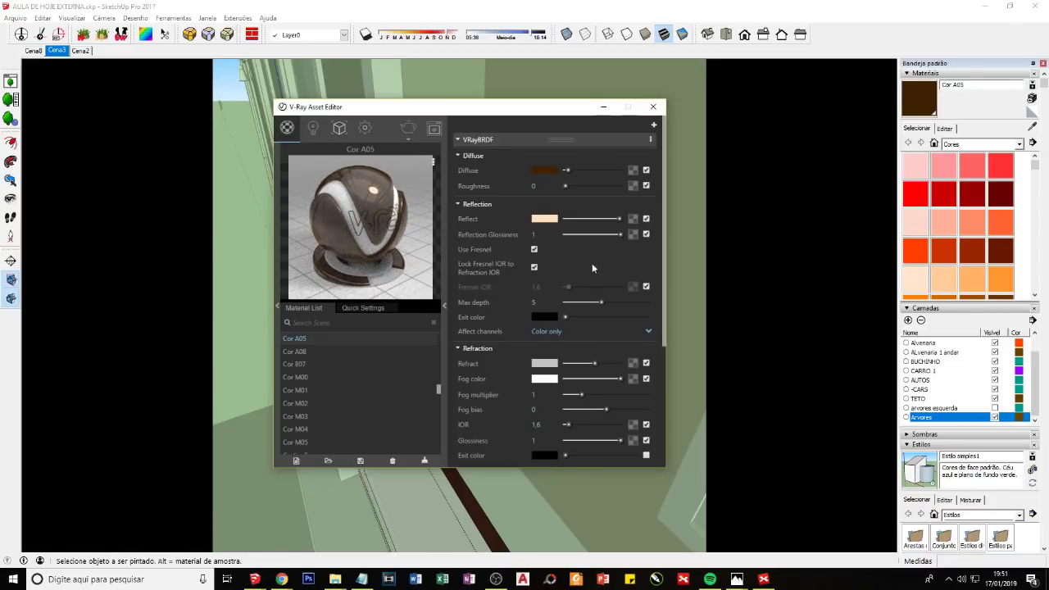
Step: Uncheck Lock Fresnel IOR on Cor A05 so its Fresnel IOR stays at 2
click(534, 267)
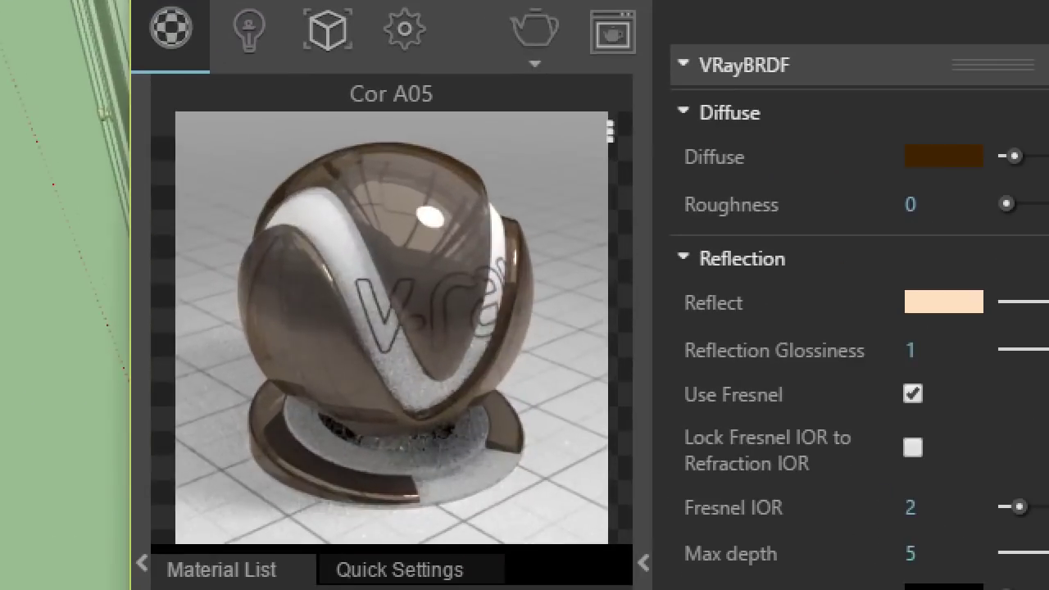
drag(394, 168, 363, 304)
drag(404, 556, 394, 141)
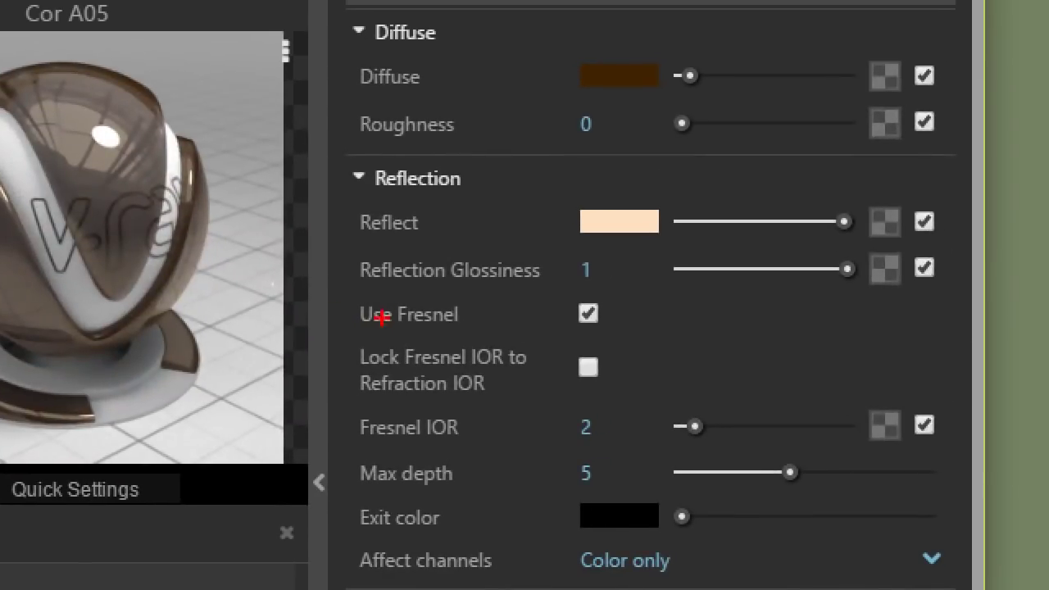
drag(466, 244, 453, 246)
mouse_move(345, 305)
mouse_down()
mouse_move(503, 331)
mouse_move(644, 334)
mouse_move(359, 292)
mouse_up()
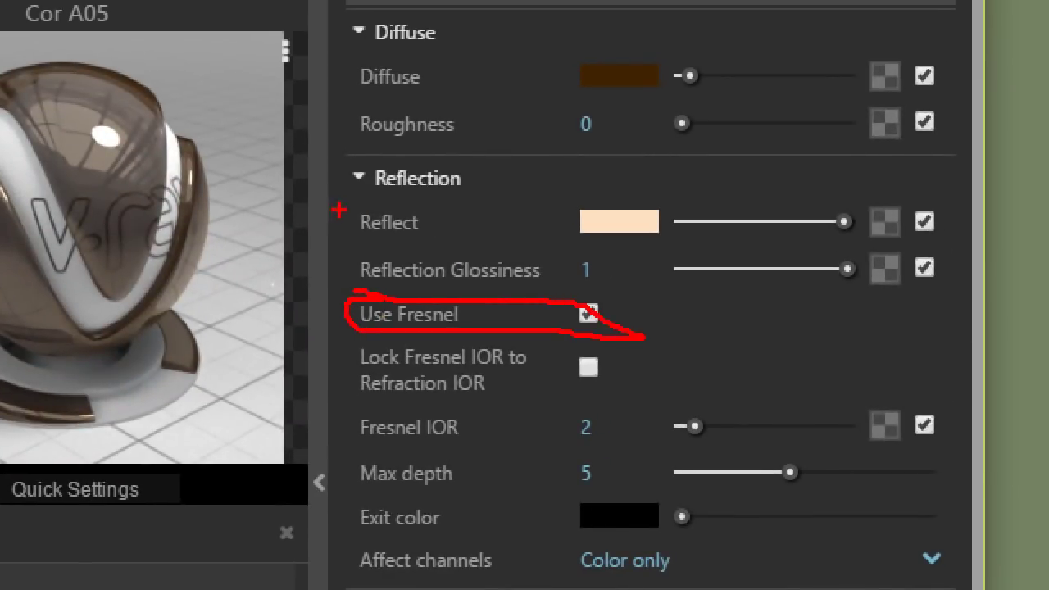
mouse_move(657, 230)
mouse_down()
mouse_move(869, 228)
mouse_move(867, 249)
mouse_up()
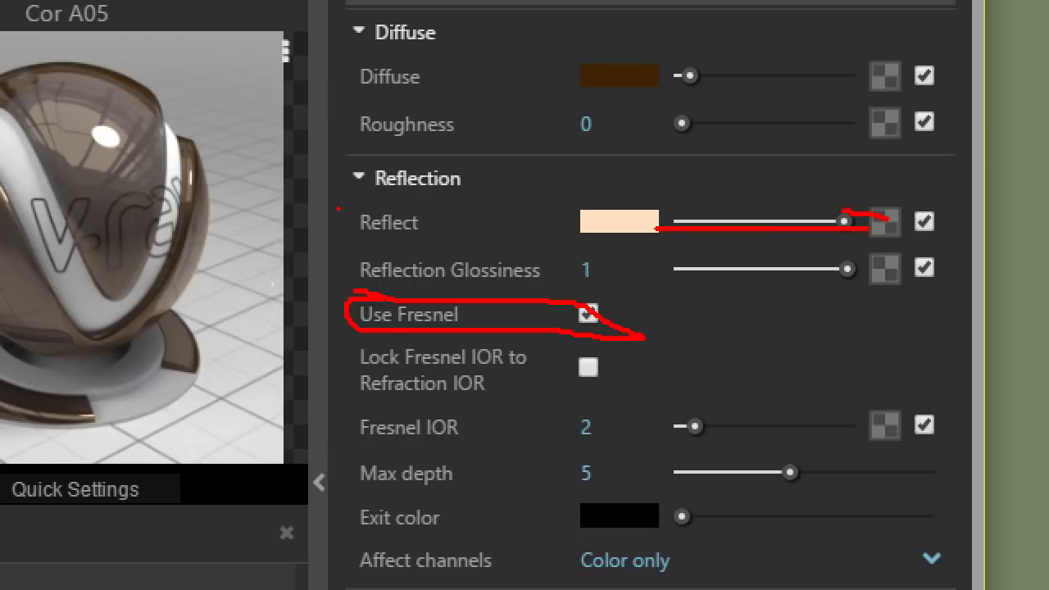
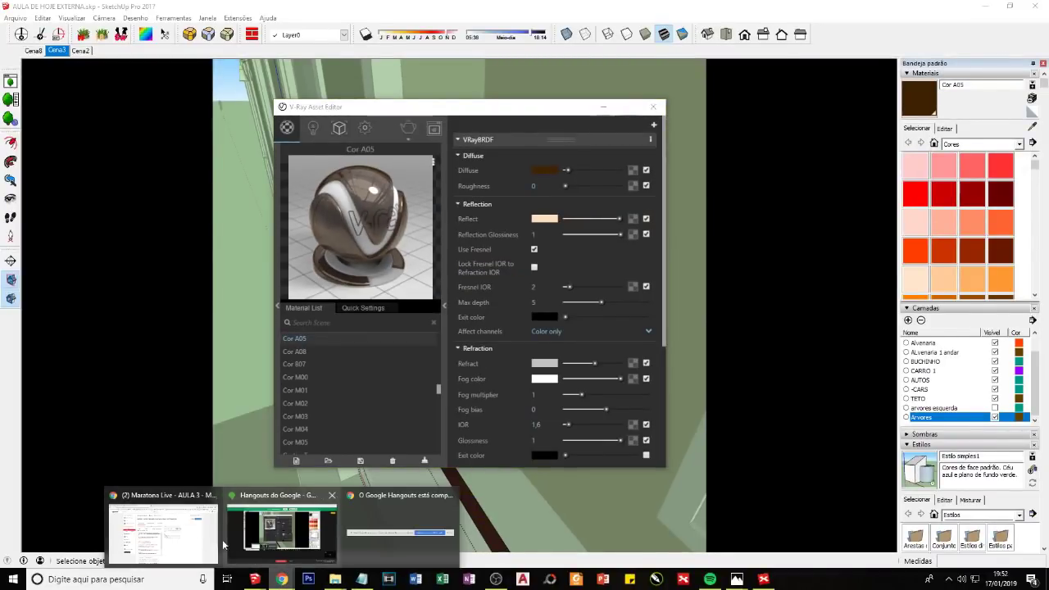
Step: Search Google for 'vray 2.0' in a new Chrome tab
click(201, 541)
click(539, 11)
text(vra)
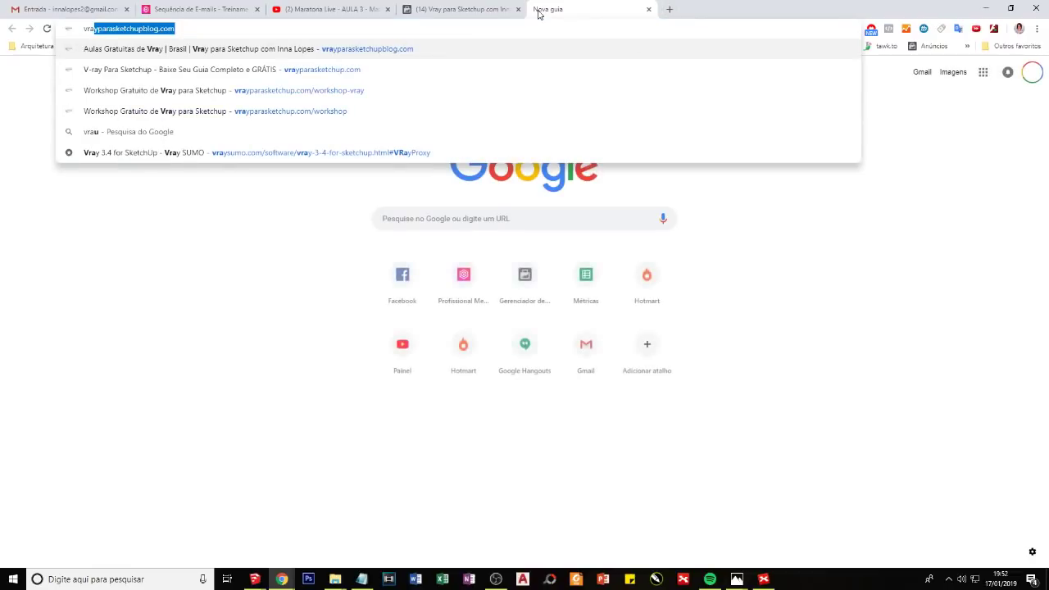
text(y 2.0)
key(Return)
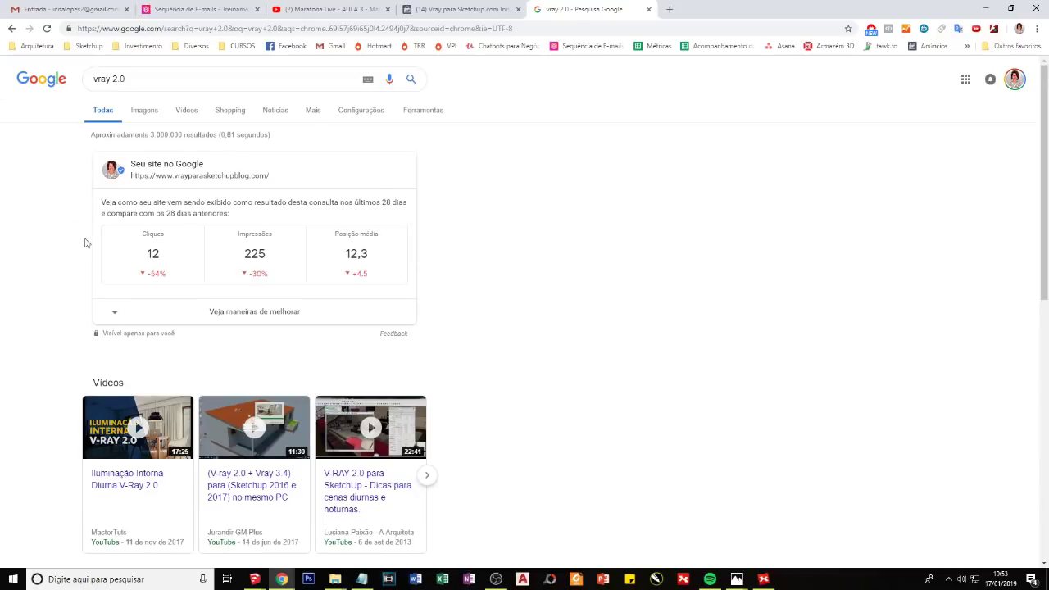
scroll(84, 241, down, 2)
scroll(88, 257, up, 3)
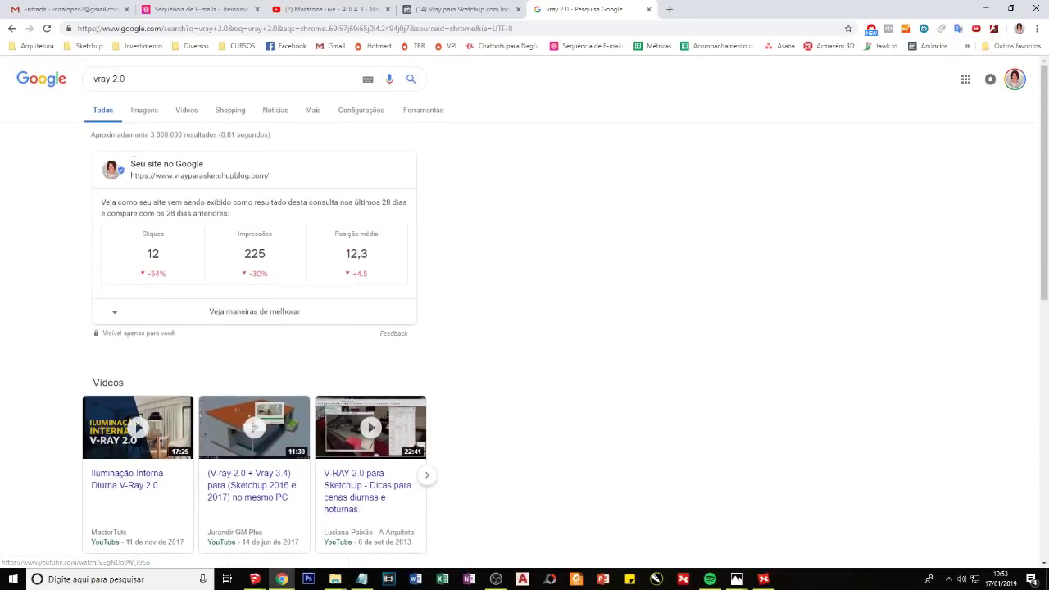
Step: Show the image results and preview the 'Enhanced rendering for SketchUp with V-Ray 2.0' screenshot
click(150, 113)
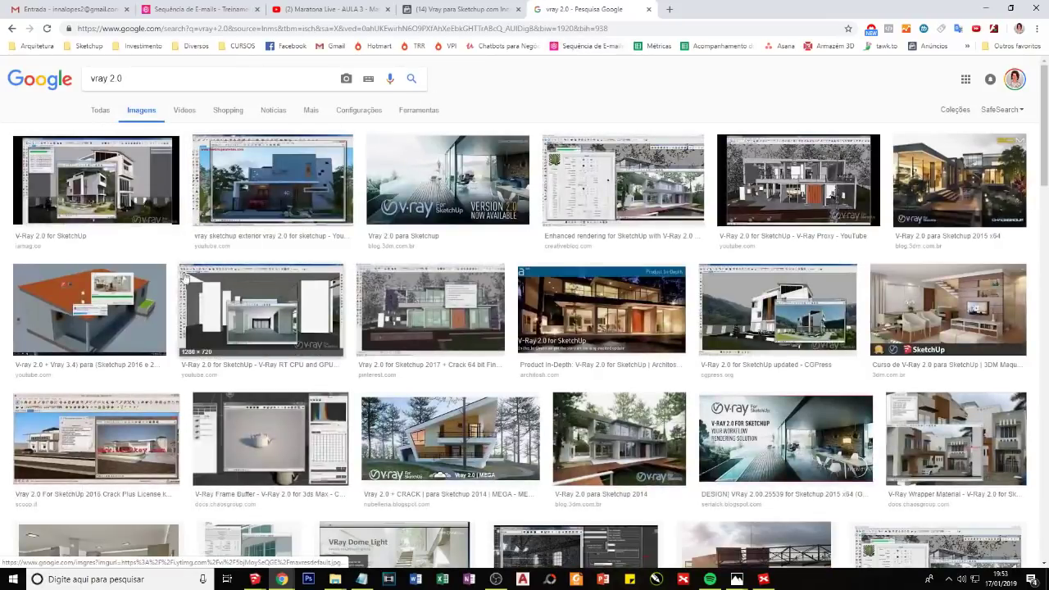
click(590, 190)
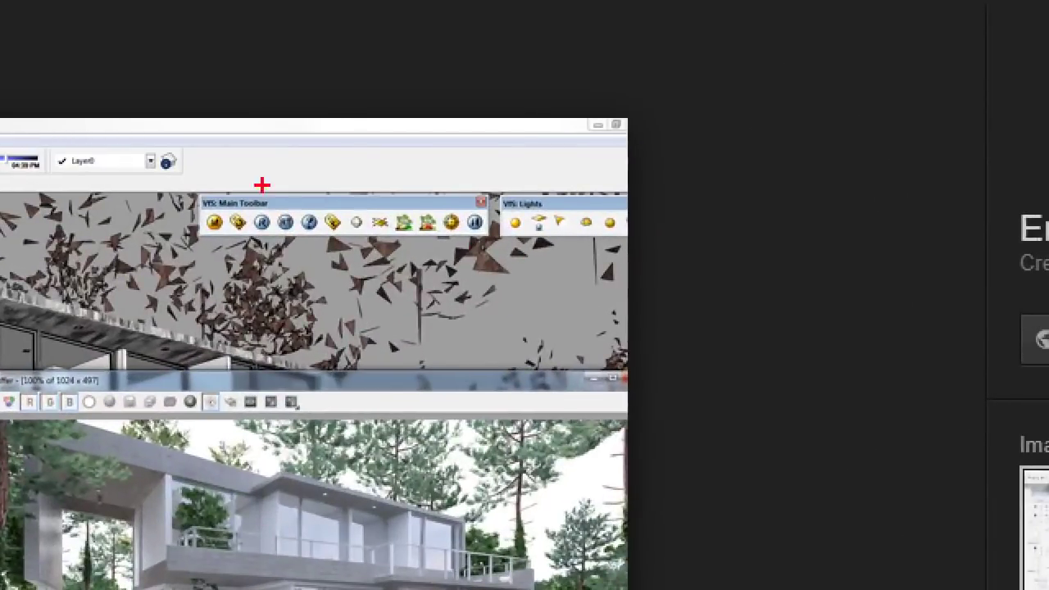
drag(201, 157, 162, 156)
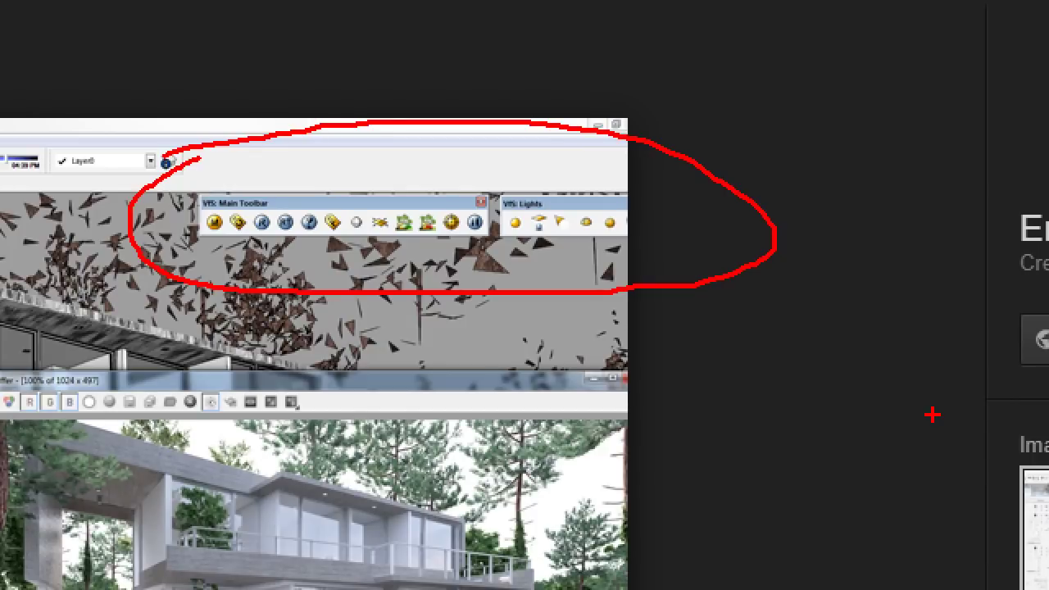
key(Escape)
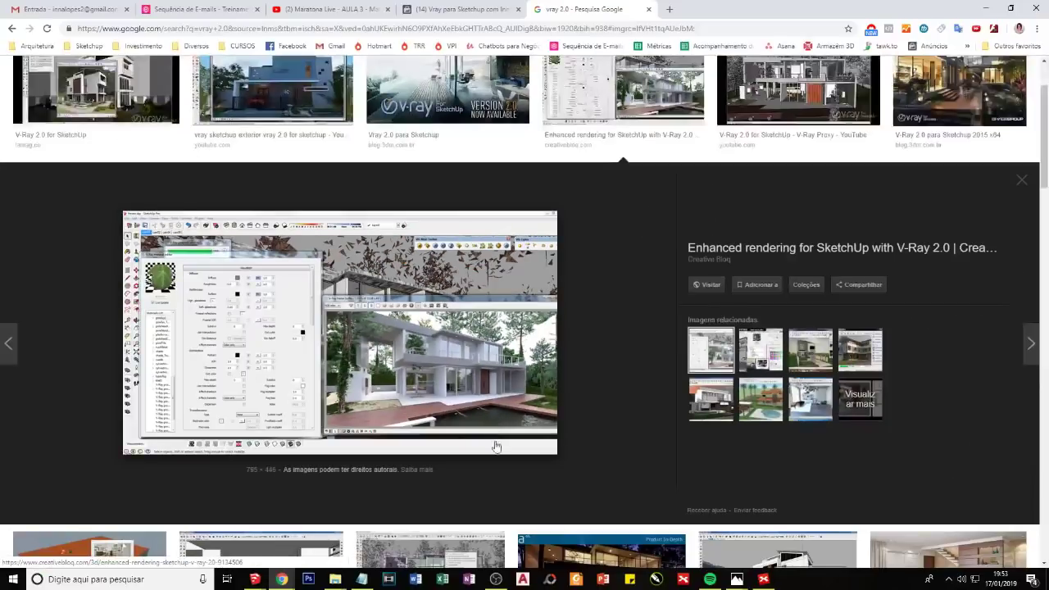
scroll(298, 211, up, 2)
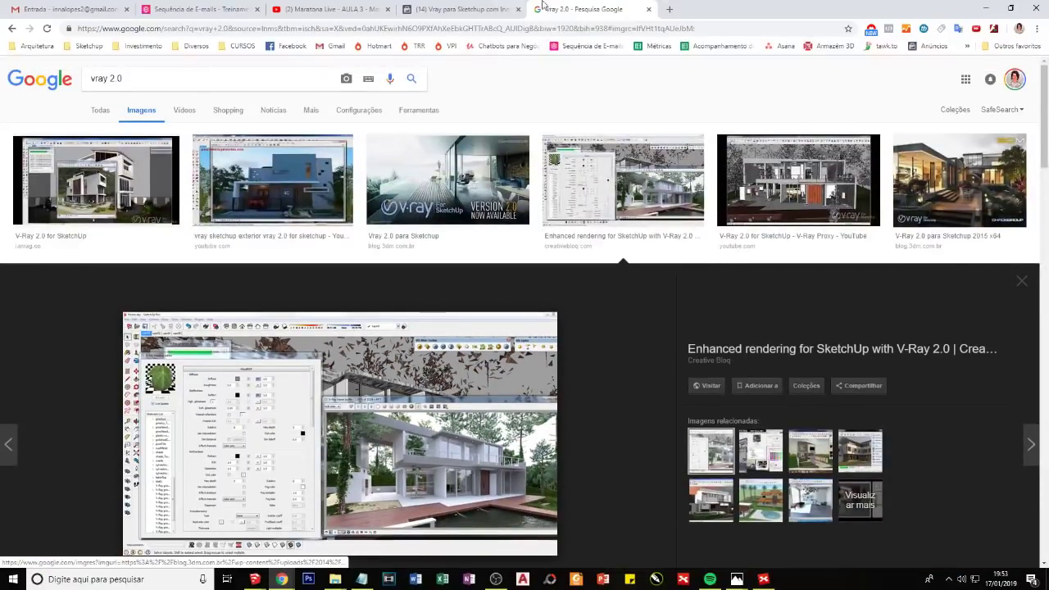
Step: Open the vrayparasketchupblog.com home page and close the Maratona de Lives invitation popup
click(362, 27)
text(vrayparasketchupblog.com)
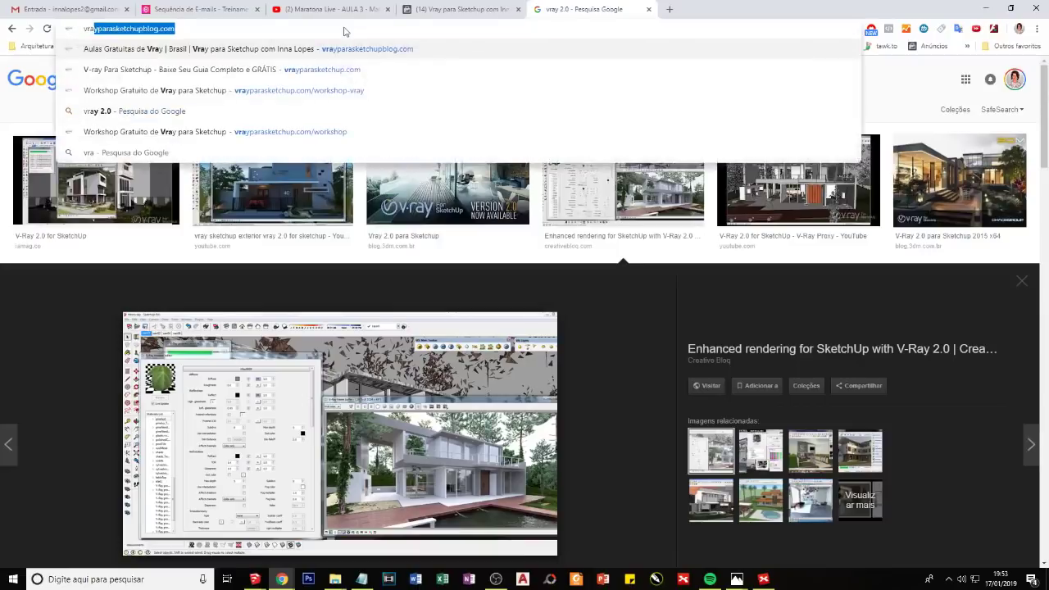
key(Return)
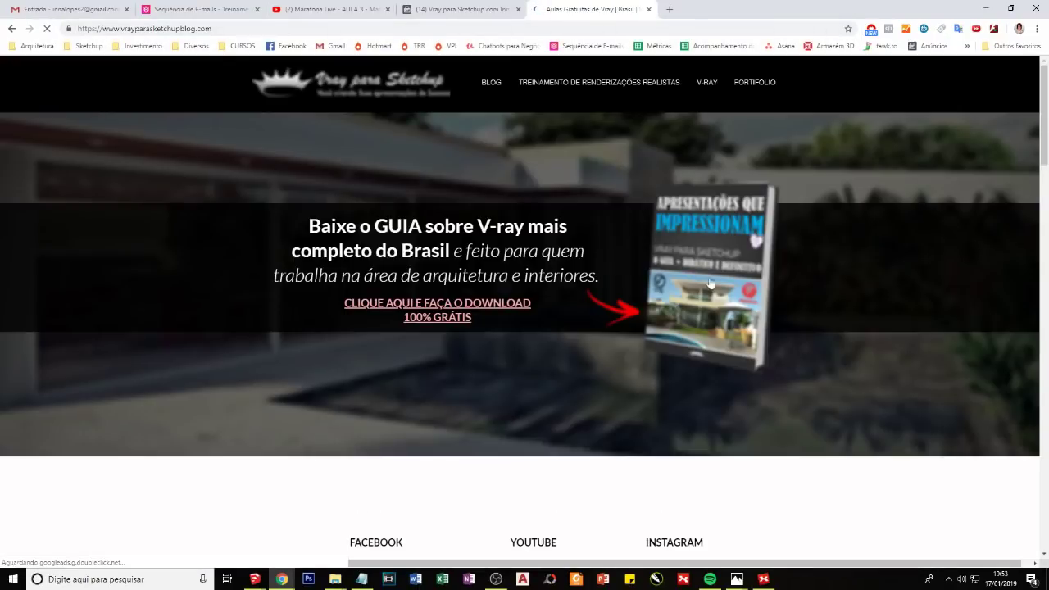
scroll(548, 381, down, 2)
scroll(491, 377, down, 2)
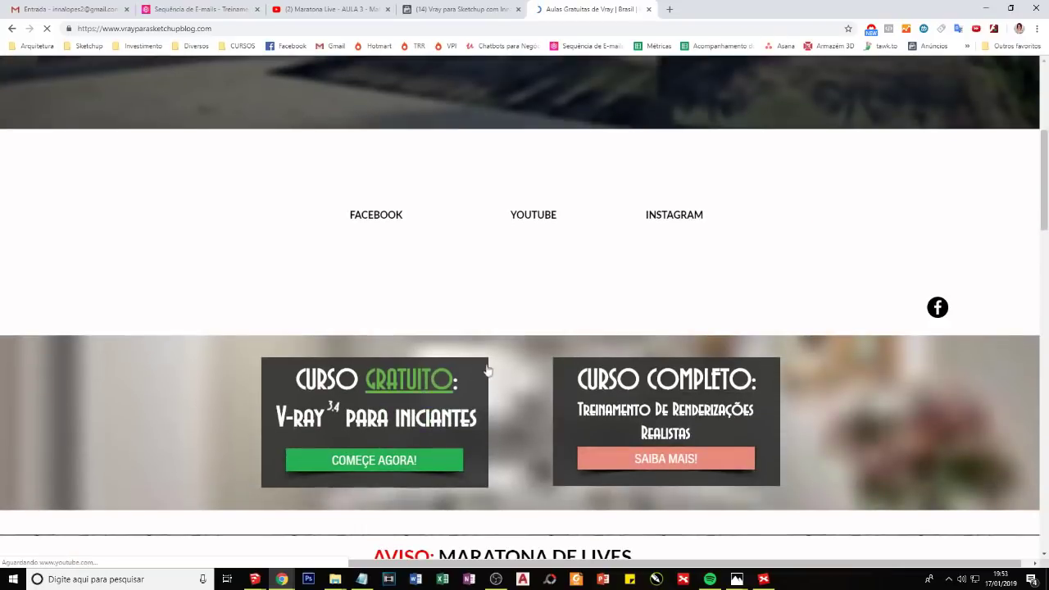
scroll(459, 328, up, 2)
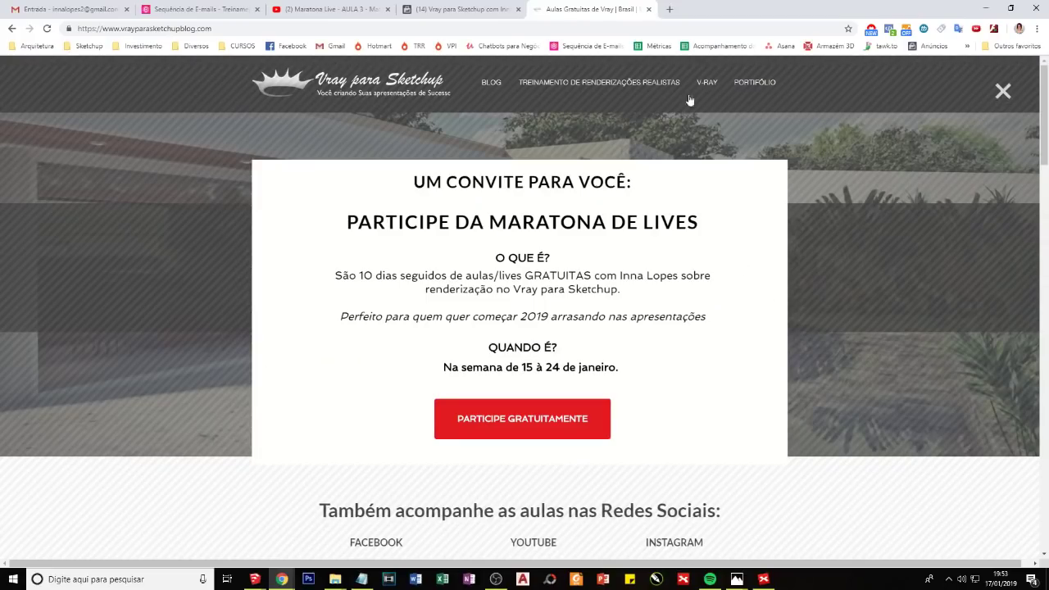
click(1003, 91)
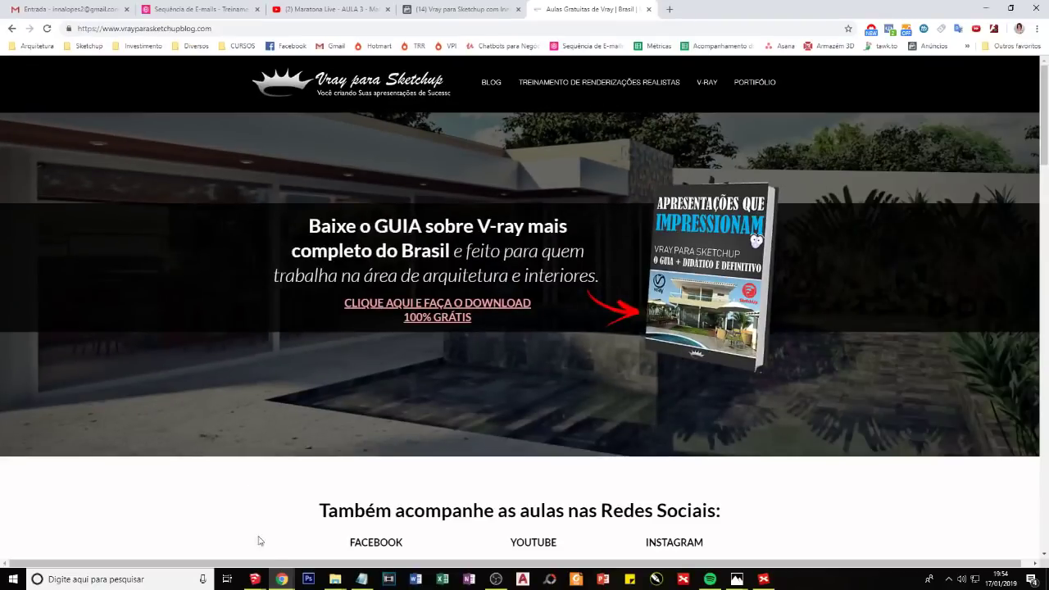
Step: Check the house render in the V-Ray Frame Buffer, then bring up the AULA DE HOJE EXTERNA model
click(223, 541)
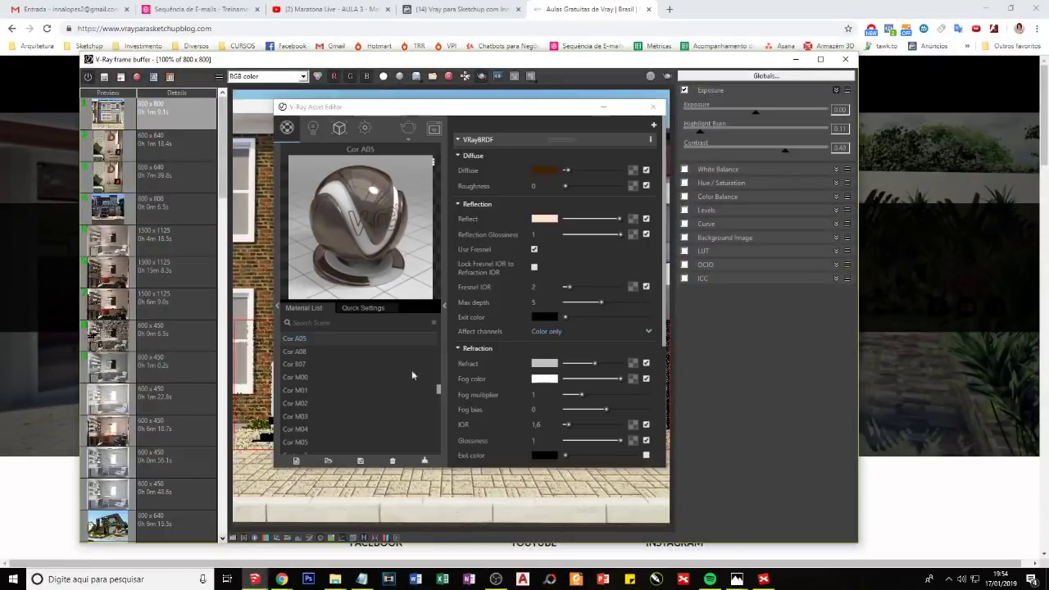
click(606, 108)
mouse_move(254, 579)
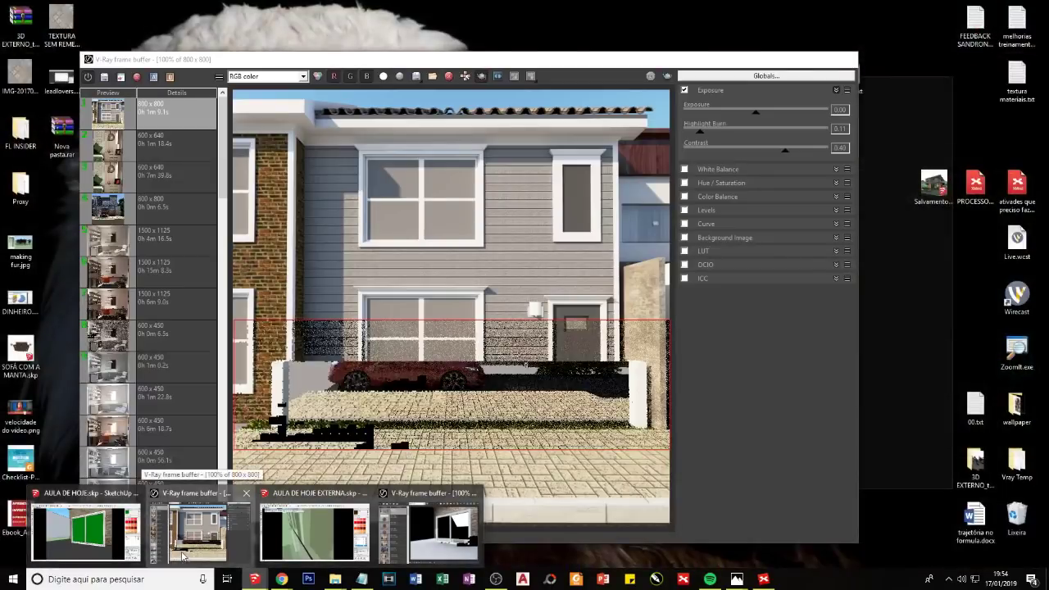
click(186, 557)
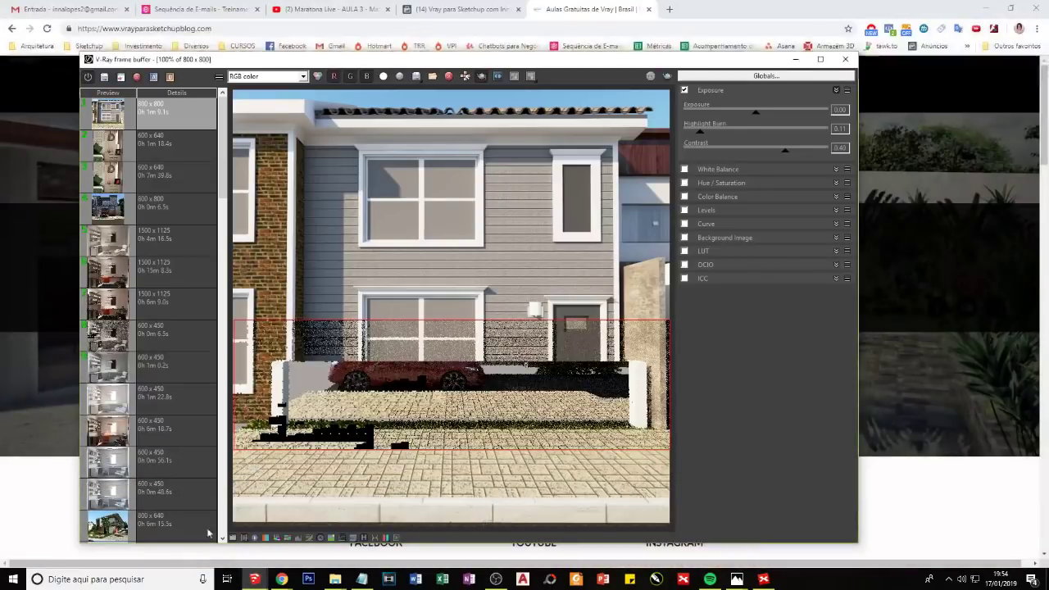
click(795, 59)
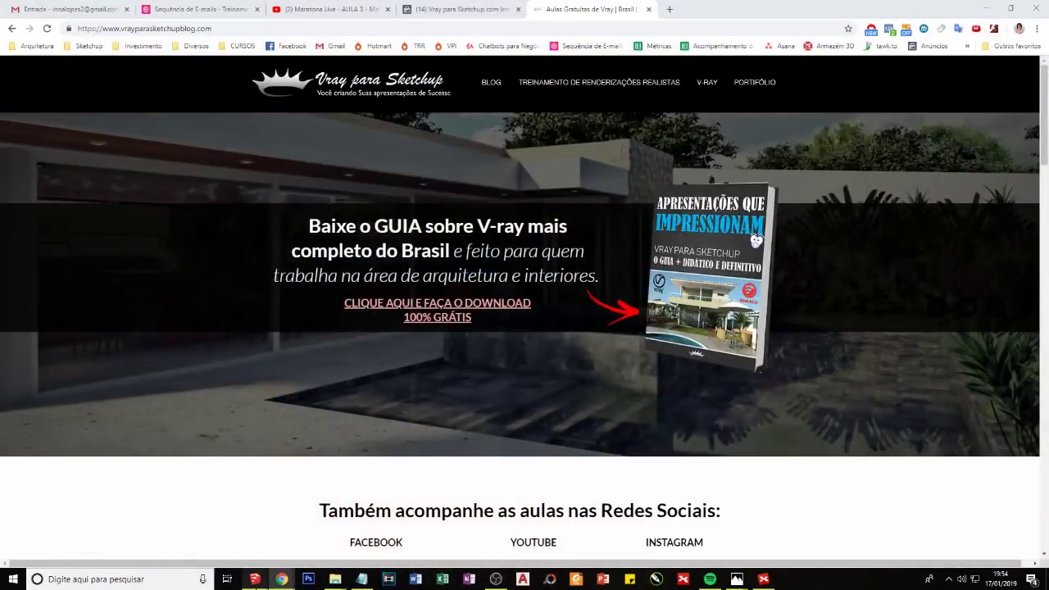
click(135, 537)
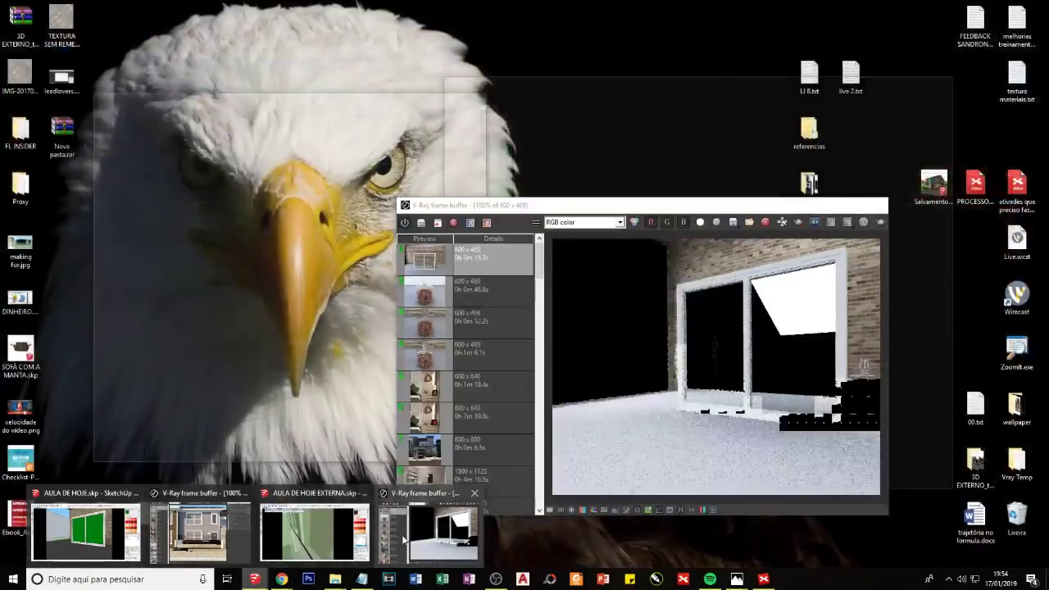
mouse_move(254, 579)
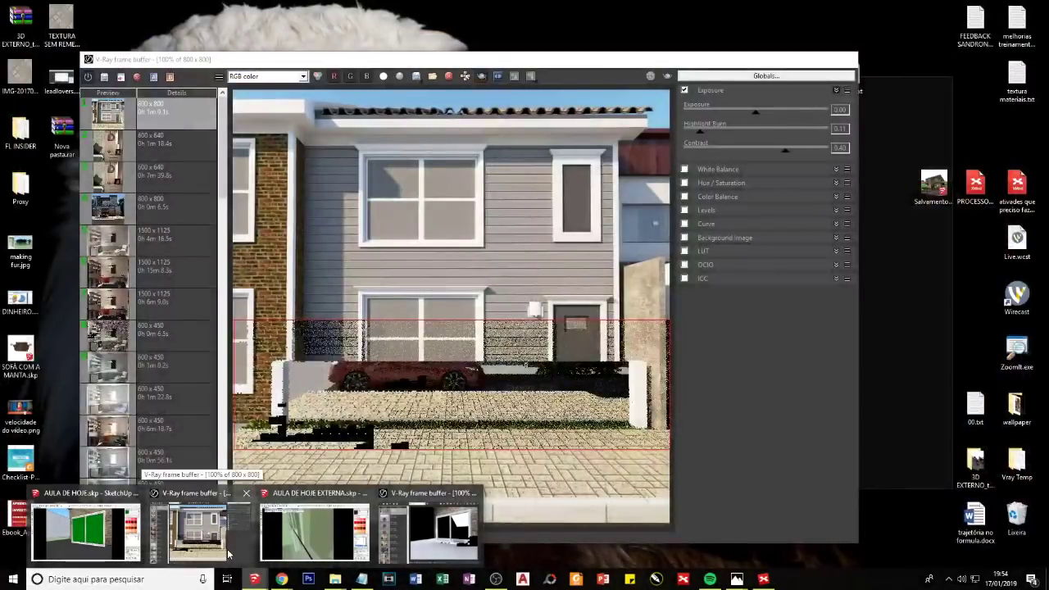
click(314, 533)
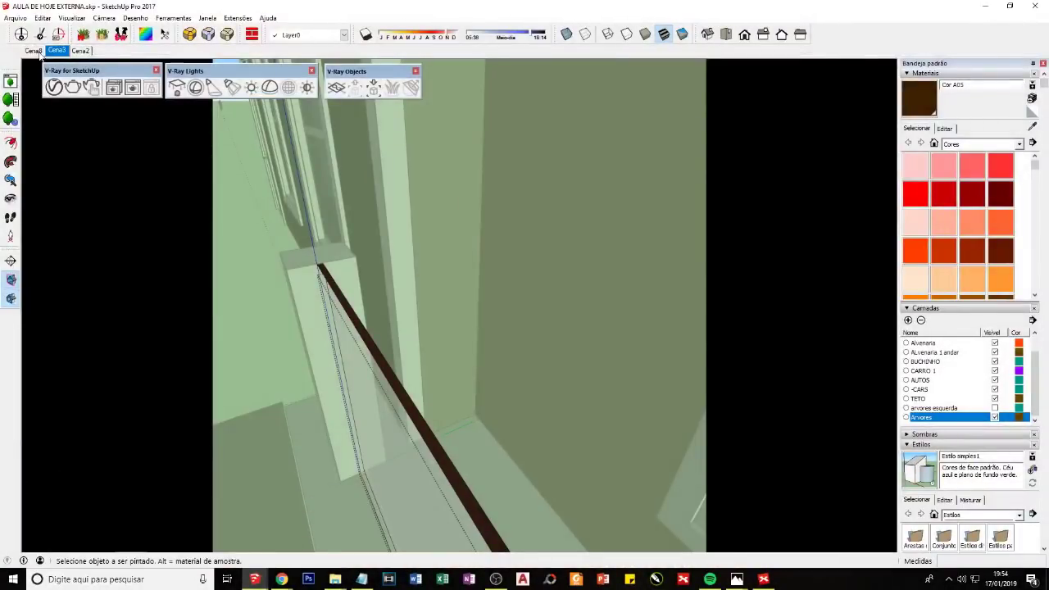
Step: Move the pink car further left along the street, then return to the Cena3 facade scene
click(56, 51)
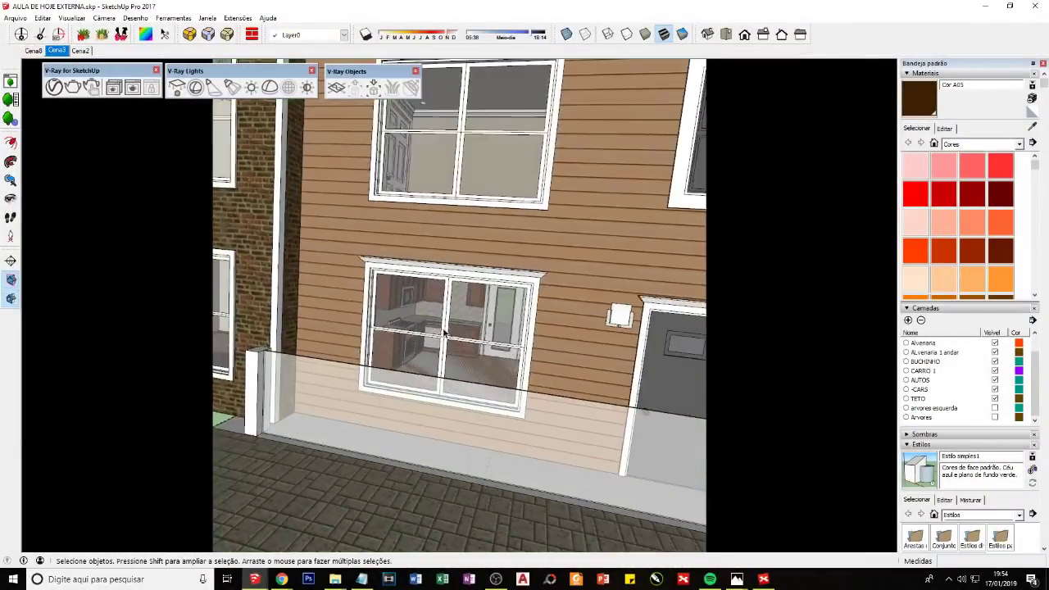
middle_drag(311, 492, 315, 456)
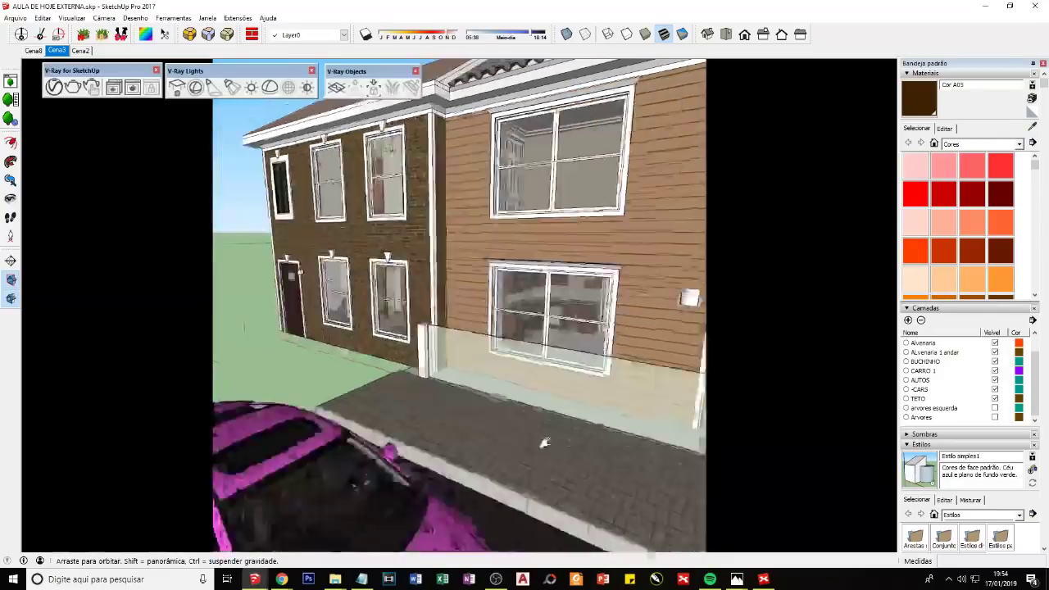
click(270, 443)
scroll(398, 400, up, 3)
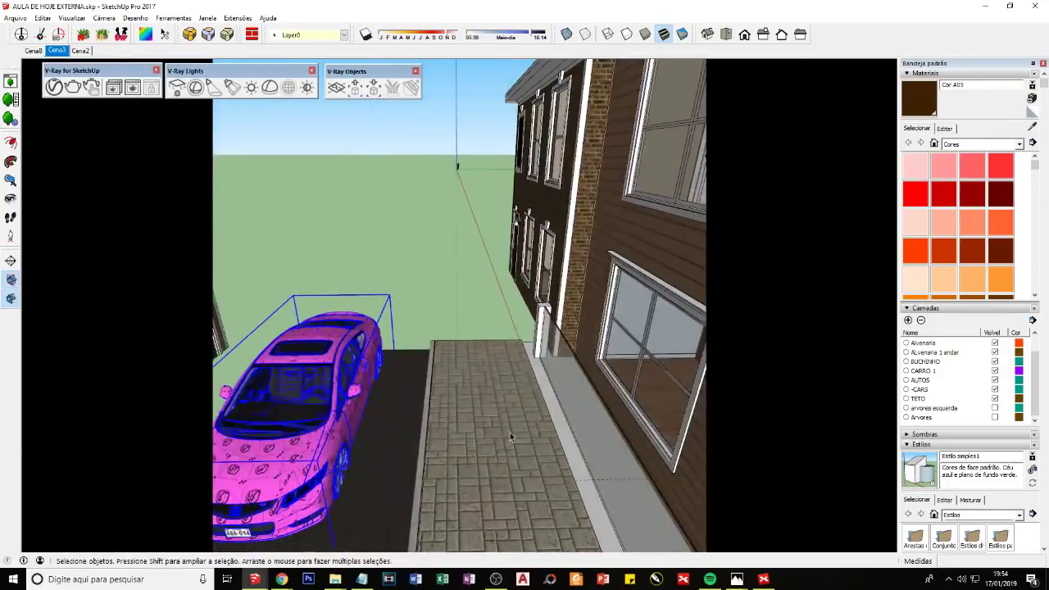
key(m)
drag(526, 434, 473, 436)
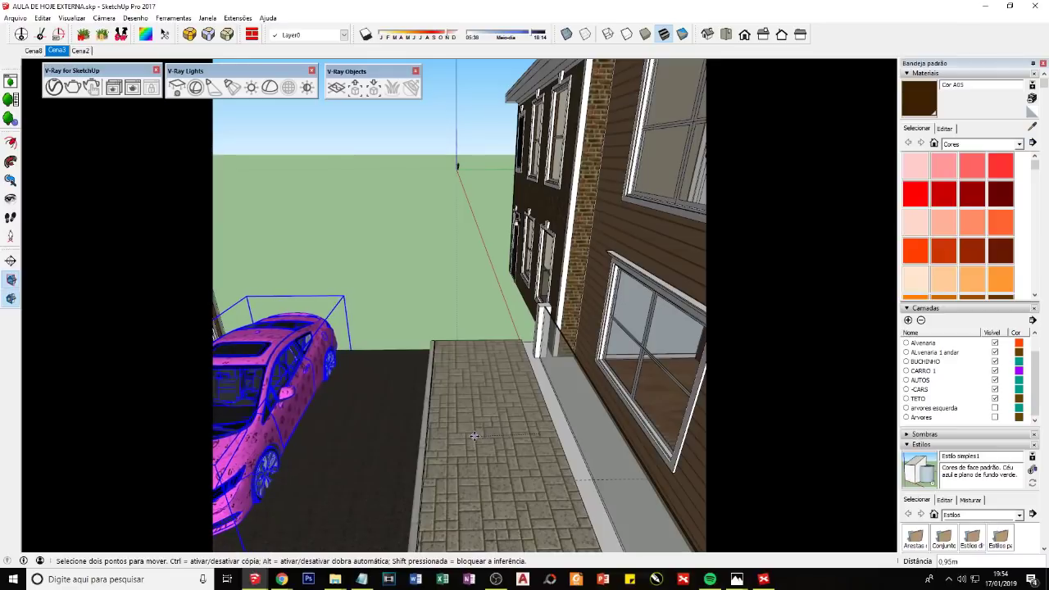
drag(474, 436, 436, 436)
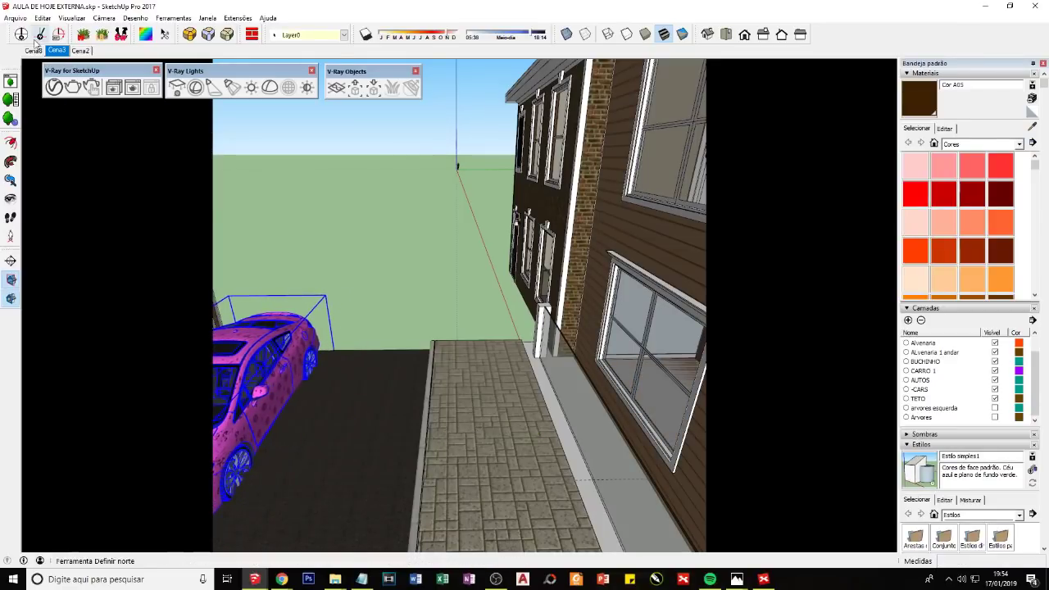
click(56, 50)
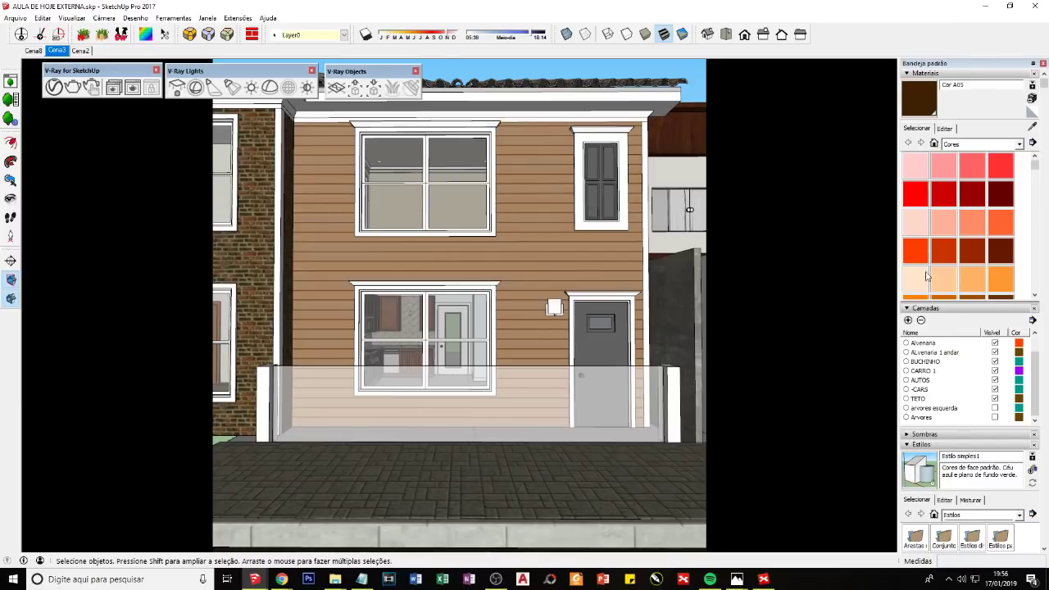
Step: Paste the staircase image onto the 'O método da Jornada da Renderização' topic in XMind
click(763, 578)
scroll(492, 286, up, 5)
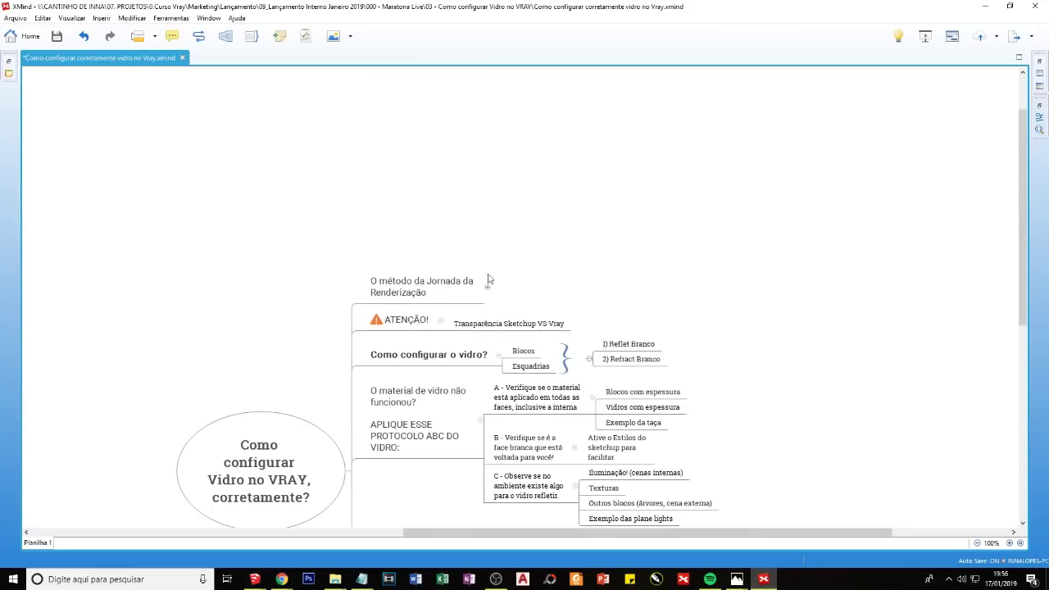
click(490, 292)
key(ctrl+v)
click(432, 198)
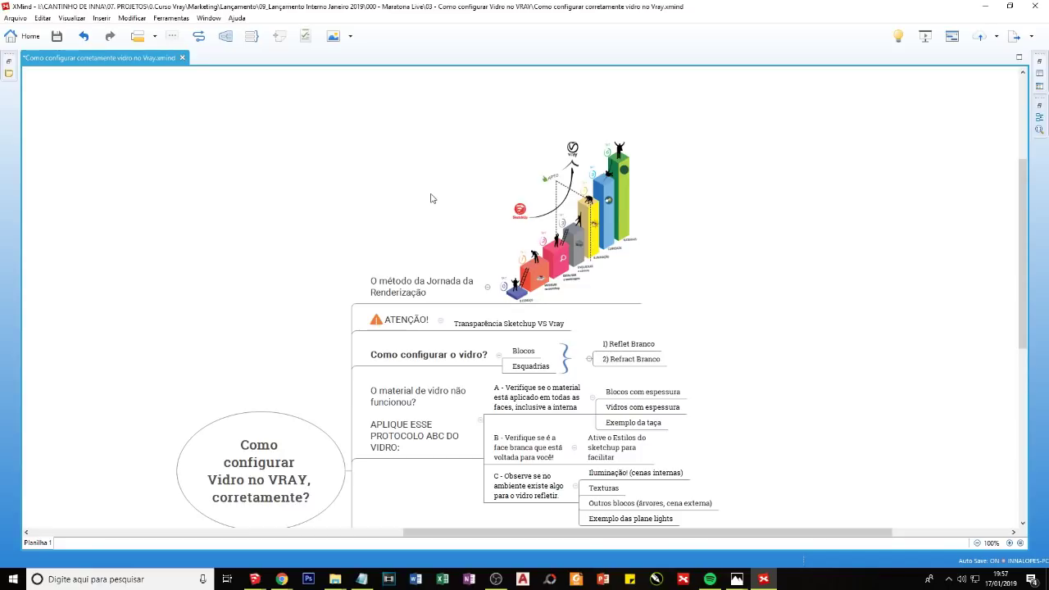
Step: Copy the workshop-vray link from the YouTube Studio live event description
click(281, 579)
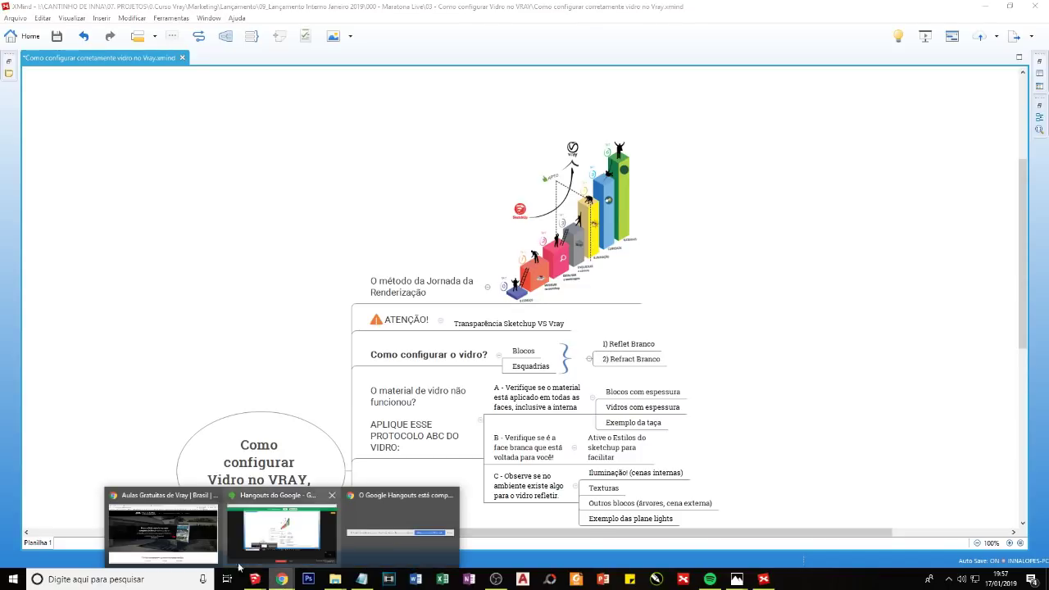
click(205, 532)
click(297, 8)
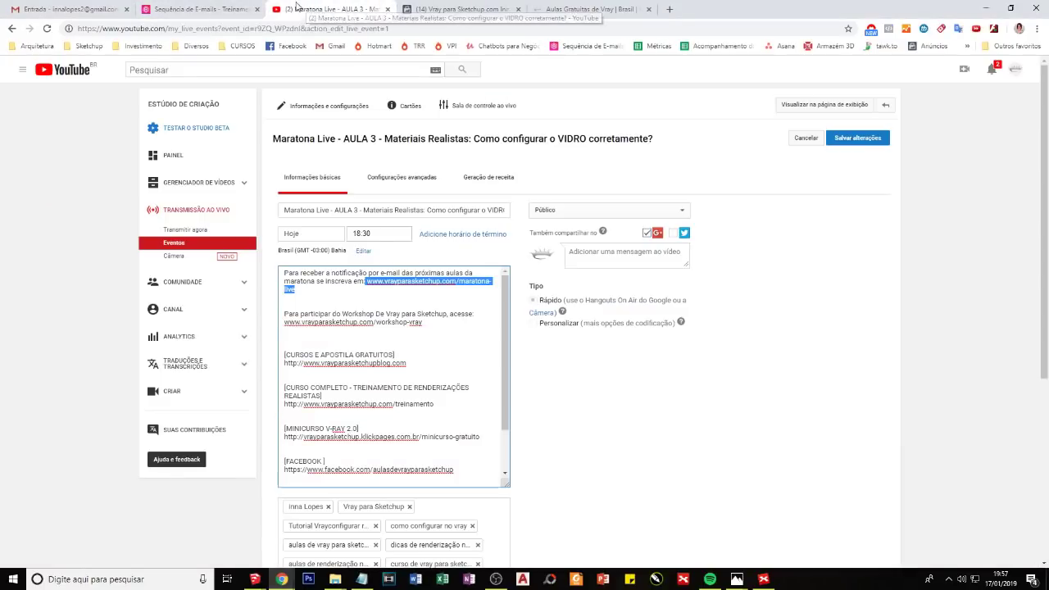
drag(423, 322, 276, 327)
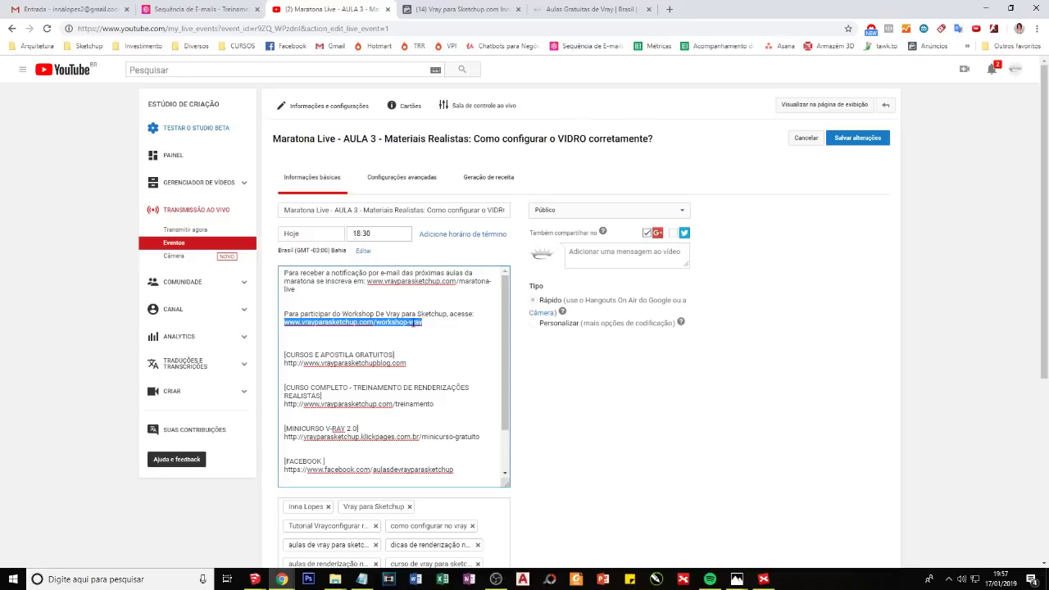
right_click(411, 322)
click(483, 322)
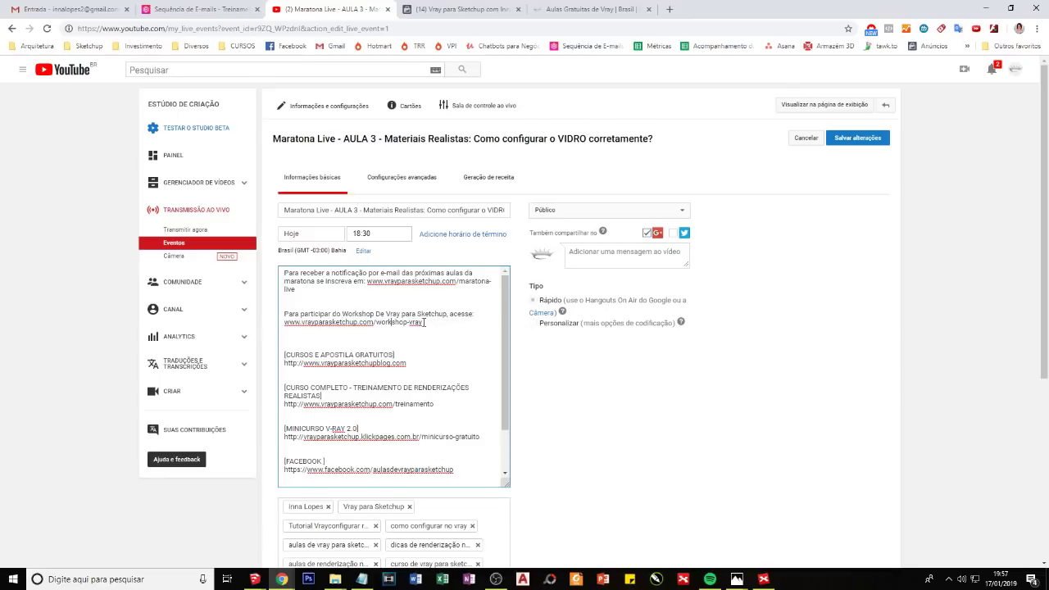
Step: Replace the note text with '28 de janeiro até 3 de fev' and a 'workshop' line below
click(362, 579)
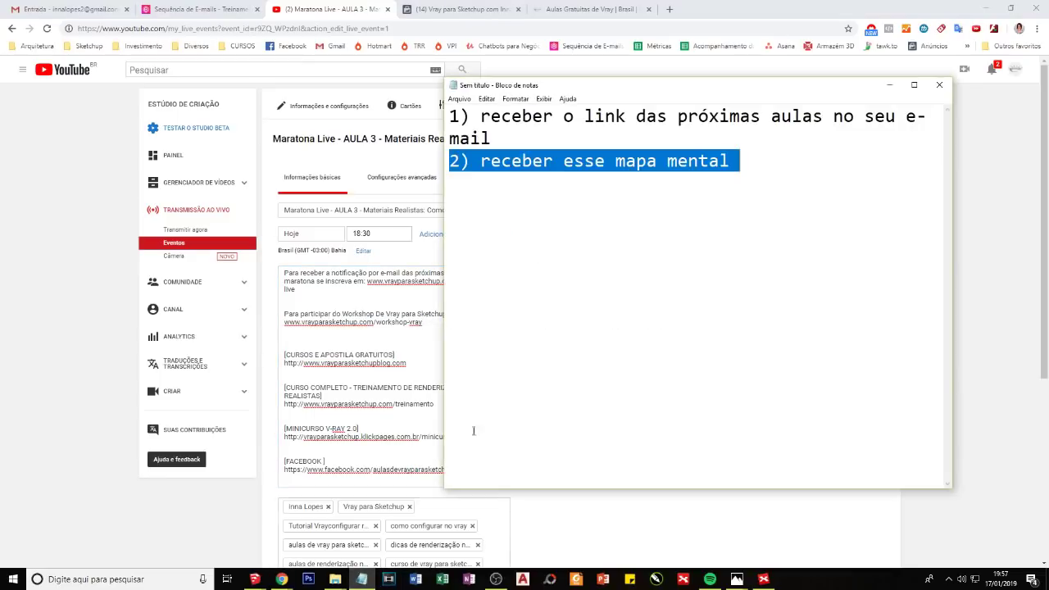
click(665, 205)
key(ctrl+a)
text(28 d)
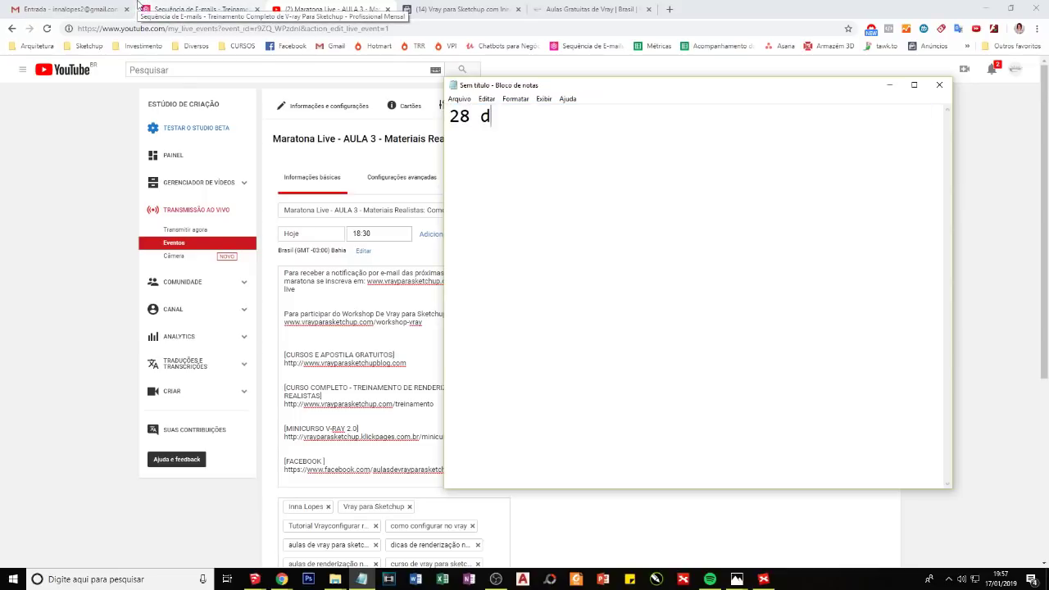
text(e janeiro at)
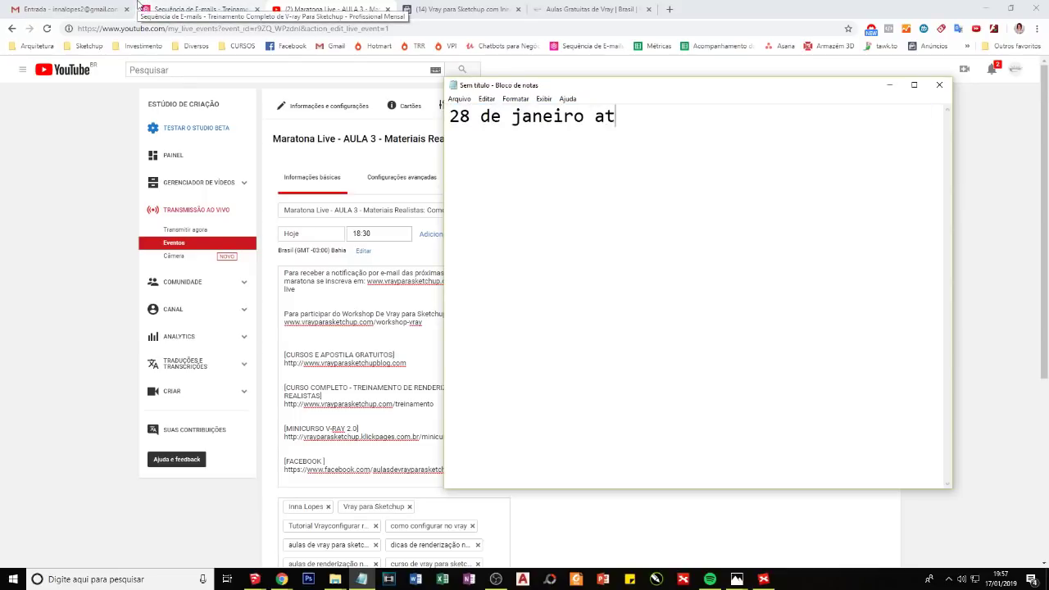
text(é 3 de fe)
text(v)
key(Return)
key(Return)
text(workshop)
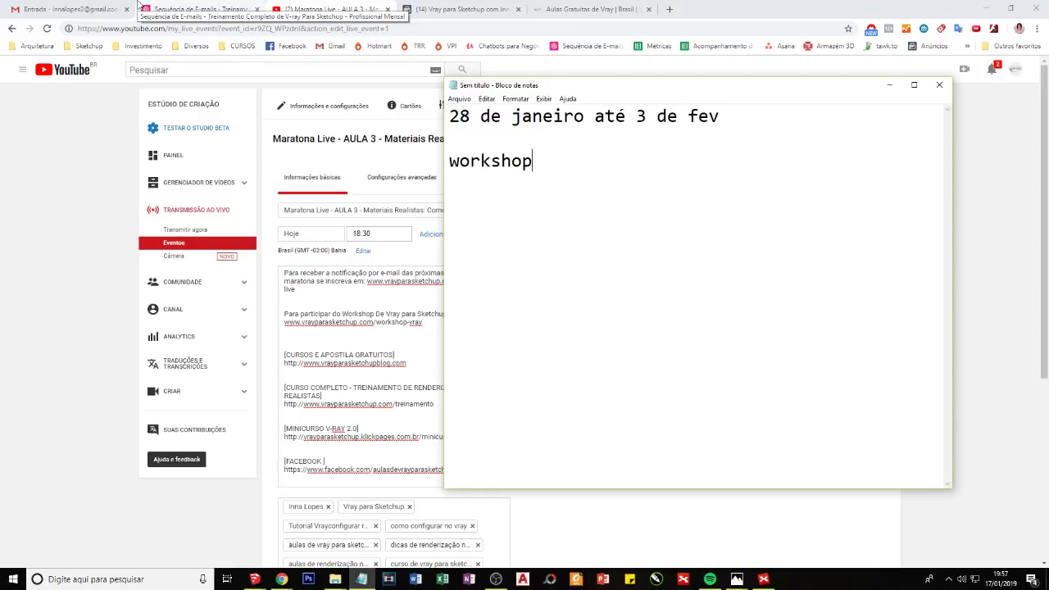
Step: Paste the workshop link after 'workshop' in the note
click(401, 320)
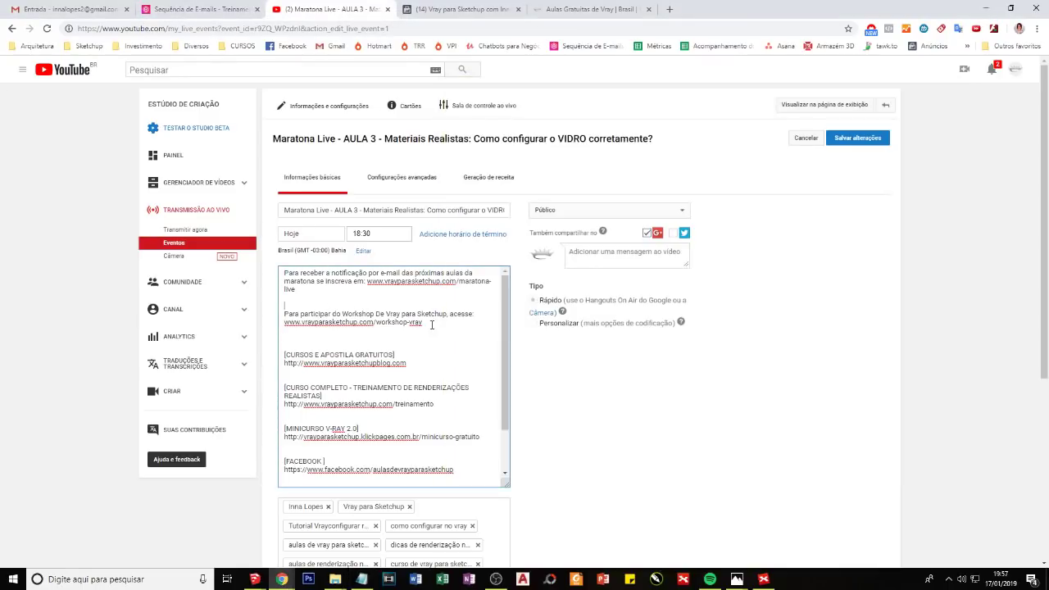
drag(423, 323, 280, 324)
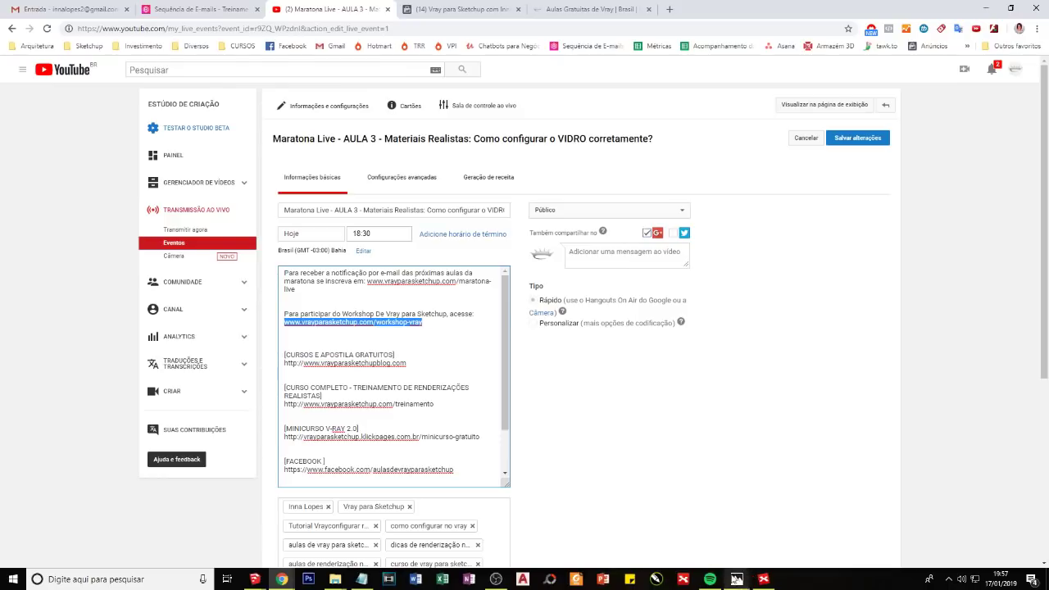
click(286, 584)
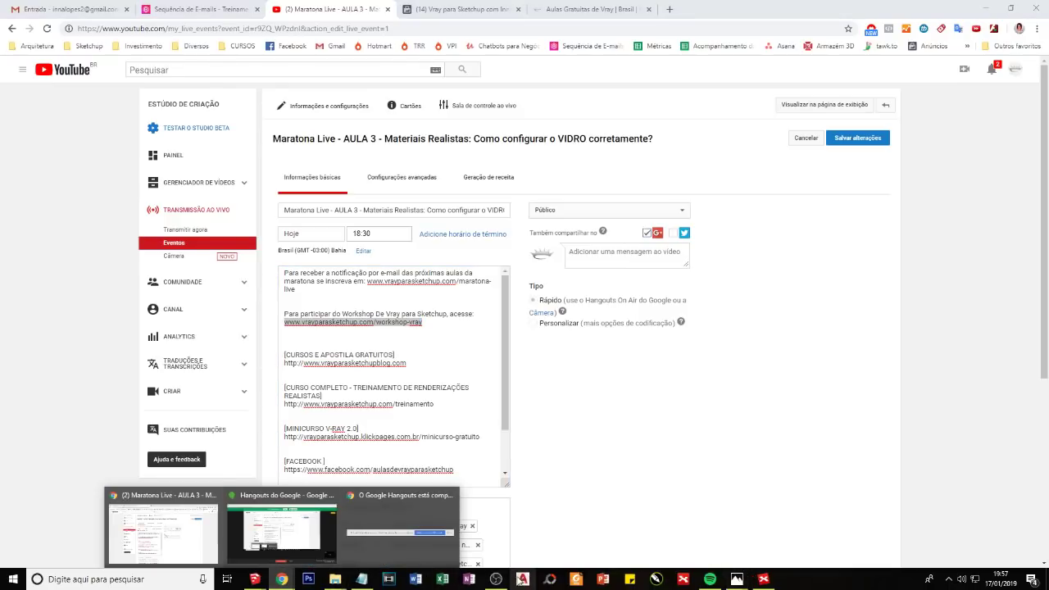
click(361, 579)
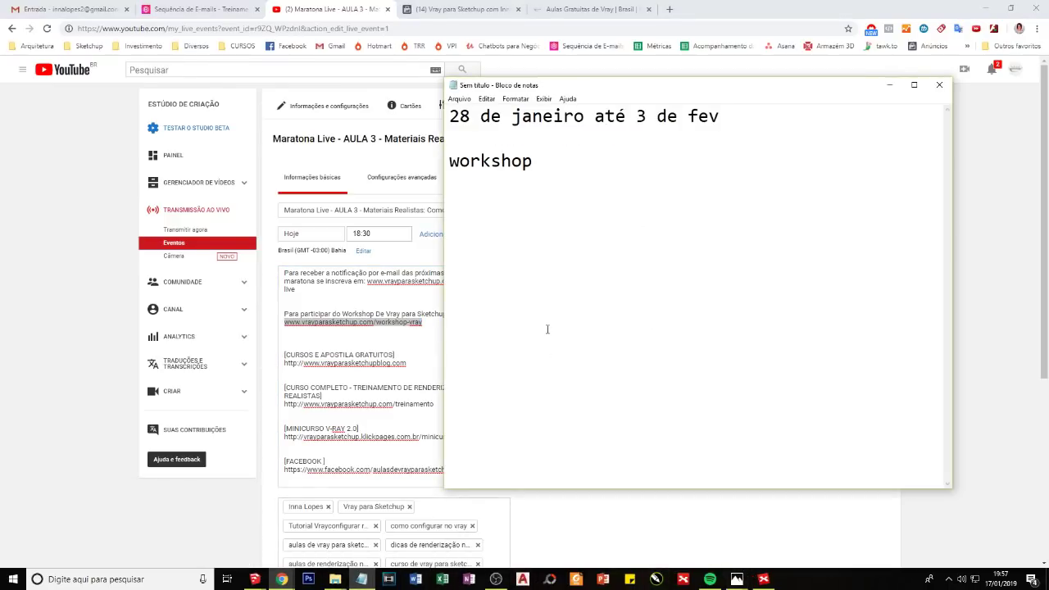
key(ctrl+v)
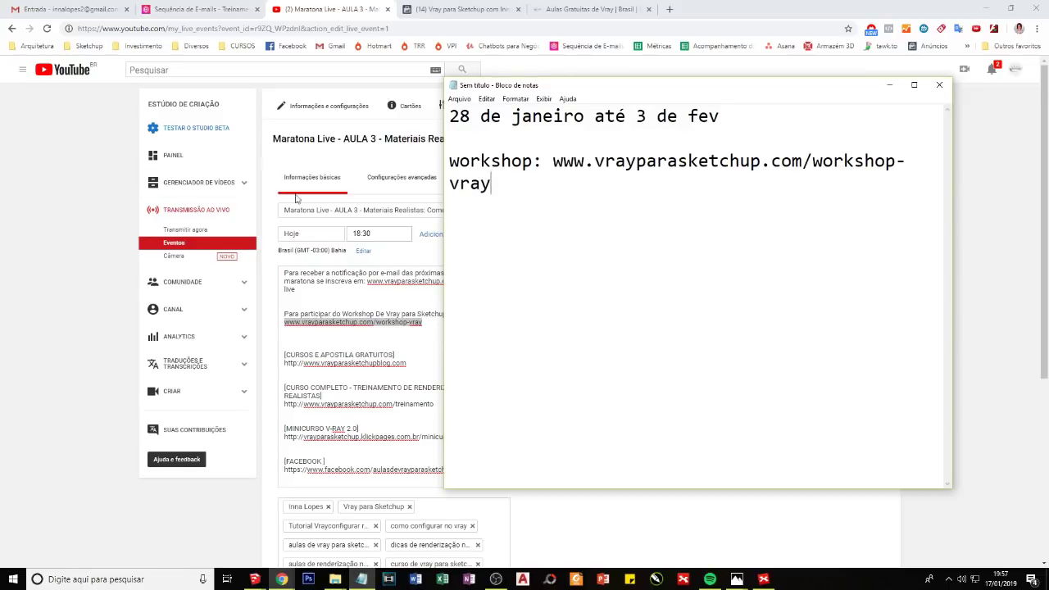
click(283, 579)
mouse_move(255, 579)
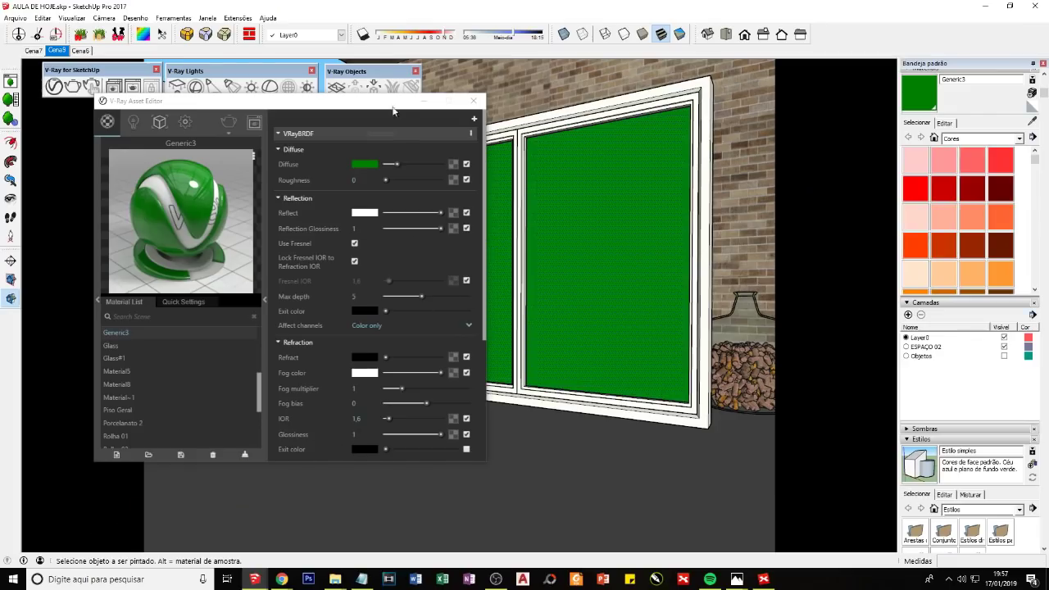
Step: Zoom and orbit the view close onto the white goblet in front of the brick wall
middle_drag(210, 479, 211, 348)
scroll(614, 347, up, 5)
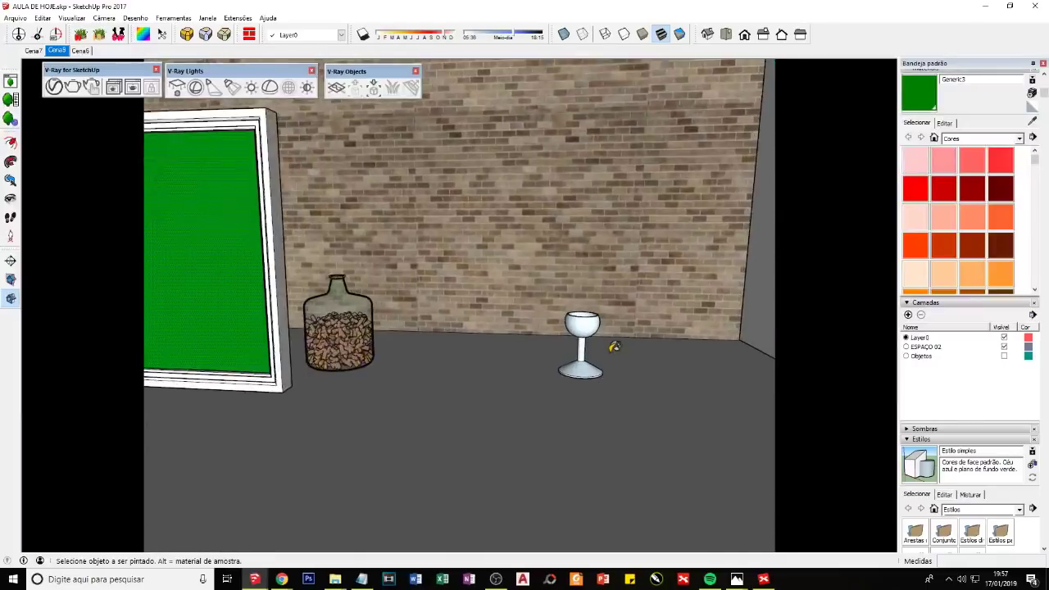
scroll(574, 352, up, 3)
mouse_move(574, 352)
middle_down()
mouse_move(527, 487)
mouse_move(546, 304)
mouse_move(562, 440)
mouse_move(553, 517)
mouse_move(549, 342)
mouse_move(452, 360)
middle_up()
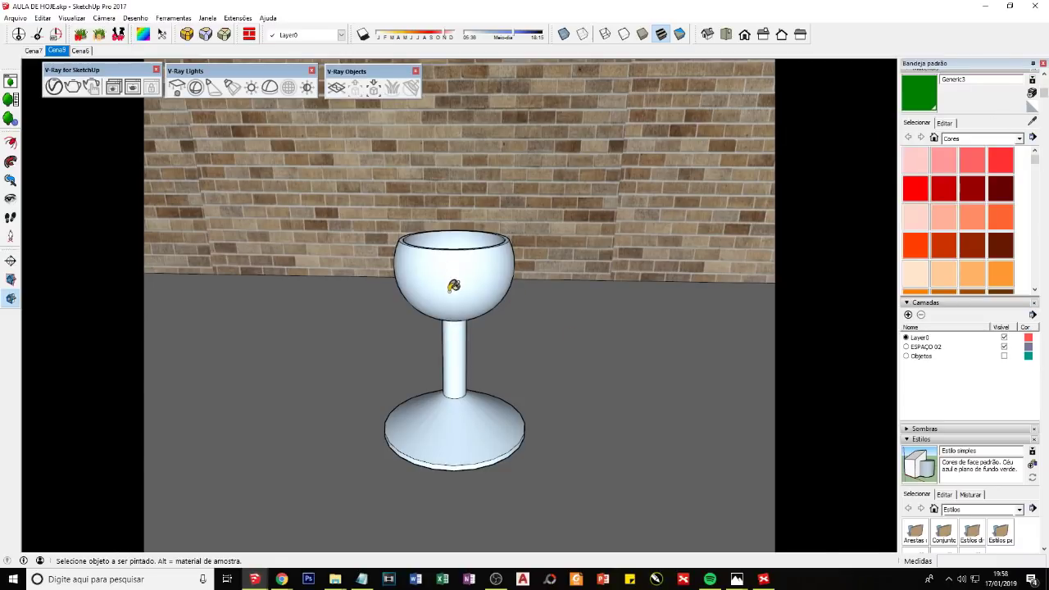
mouse_move(453, 286)
middle_down()
mouse_move(480, 394)
mouse_move(469, 149)
middle_up()
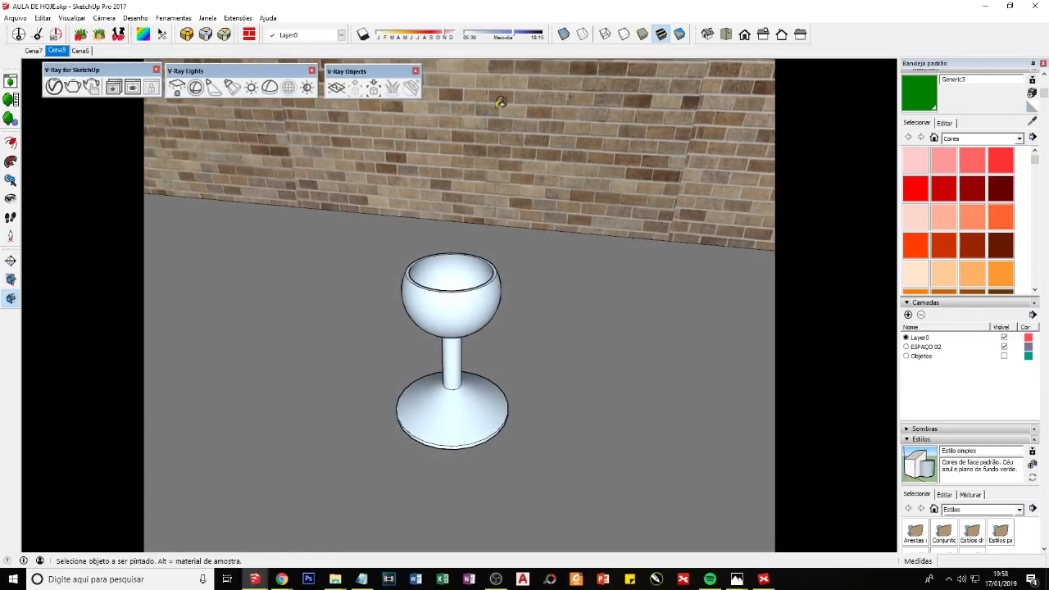
middle_drag(471, 304, 452, 253)
key(space)
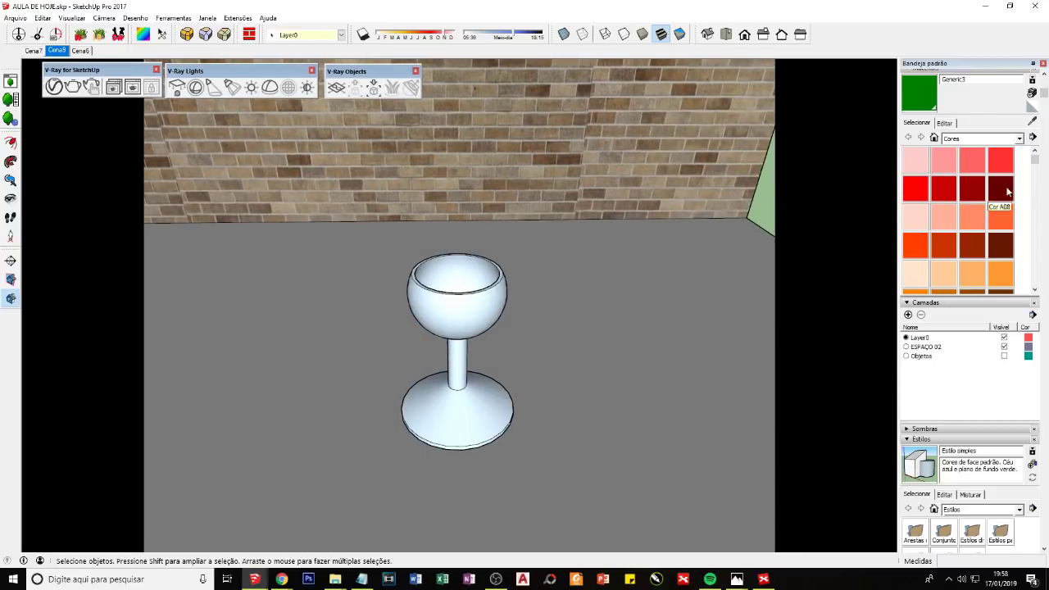
Step: Paint the wine glass bowl with the dark red Cor A08 colour
click(1000, 191)
click(450, 298)
middle_drag(538, 352, 574, 345)
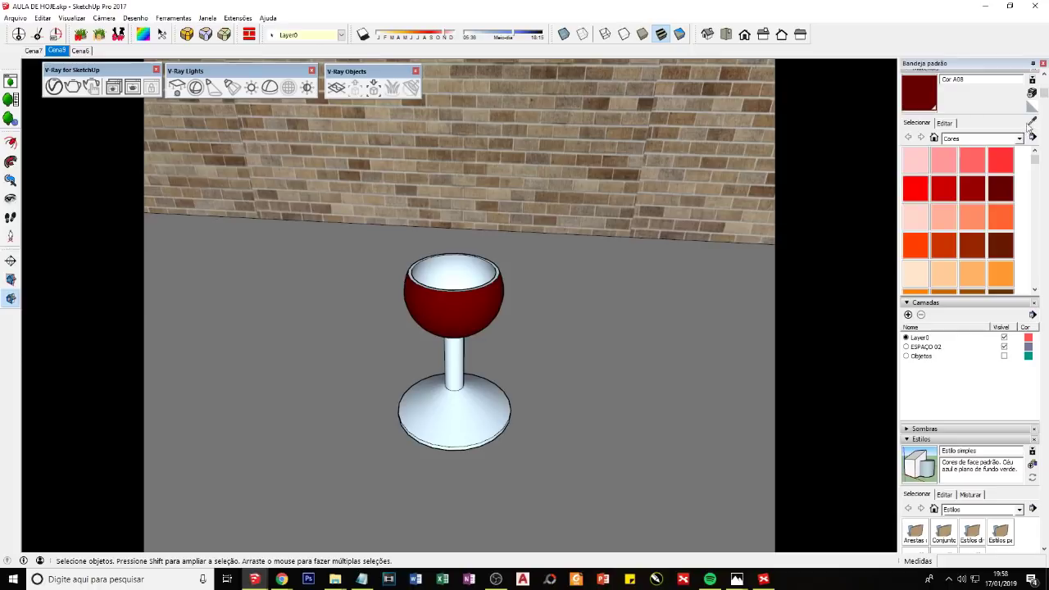
click(53, 87)
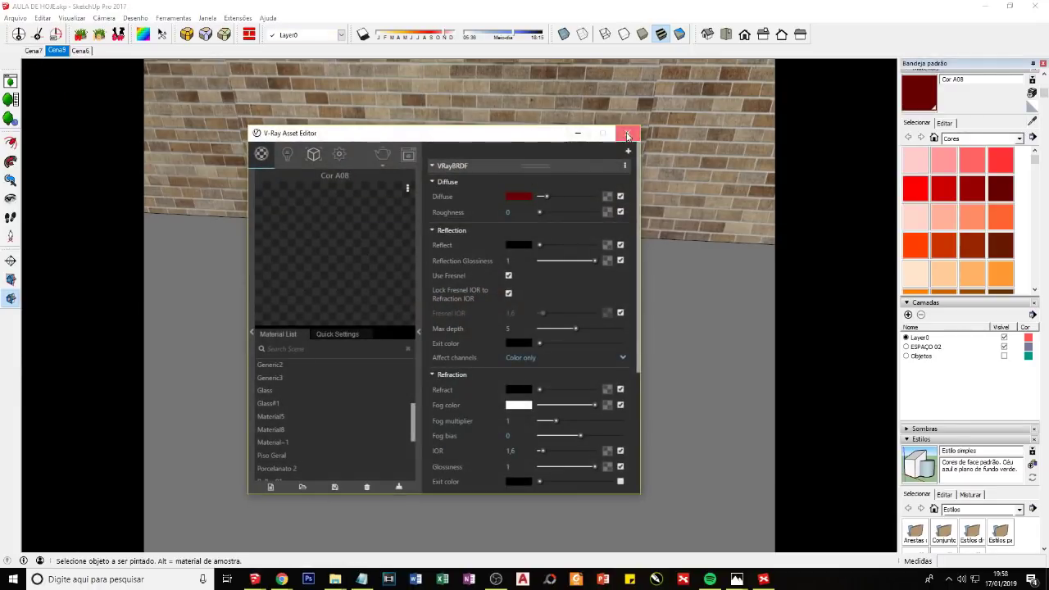
click(627, 133)
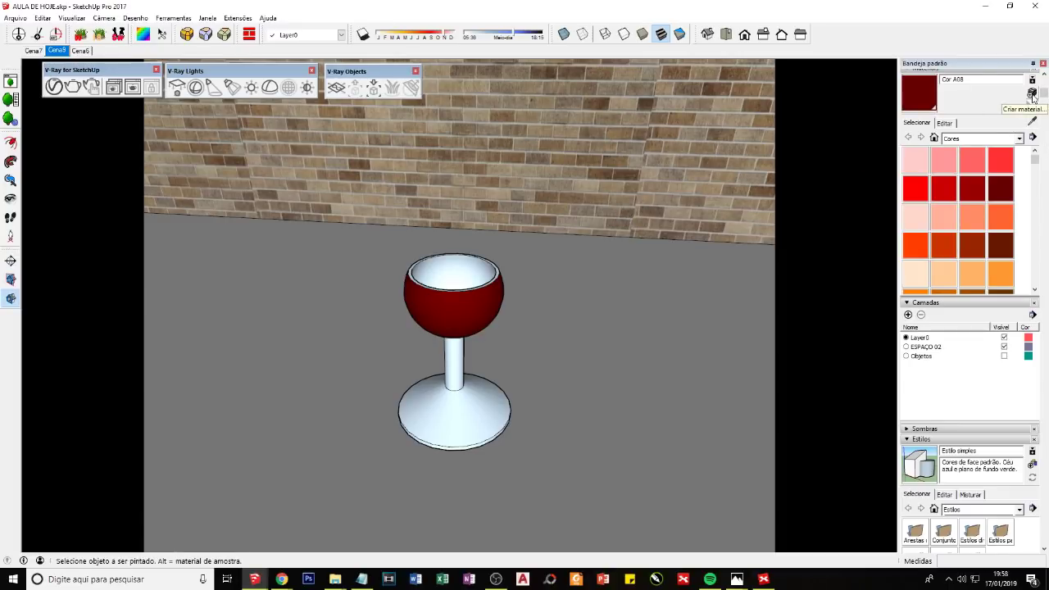
Step: Create a new Generic4 V-Ray material and apply it to the selection
click(53, 86)
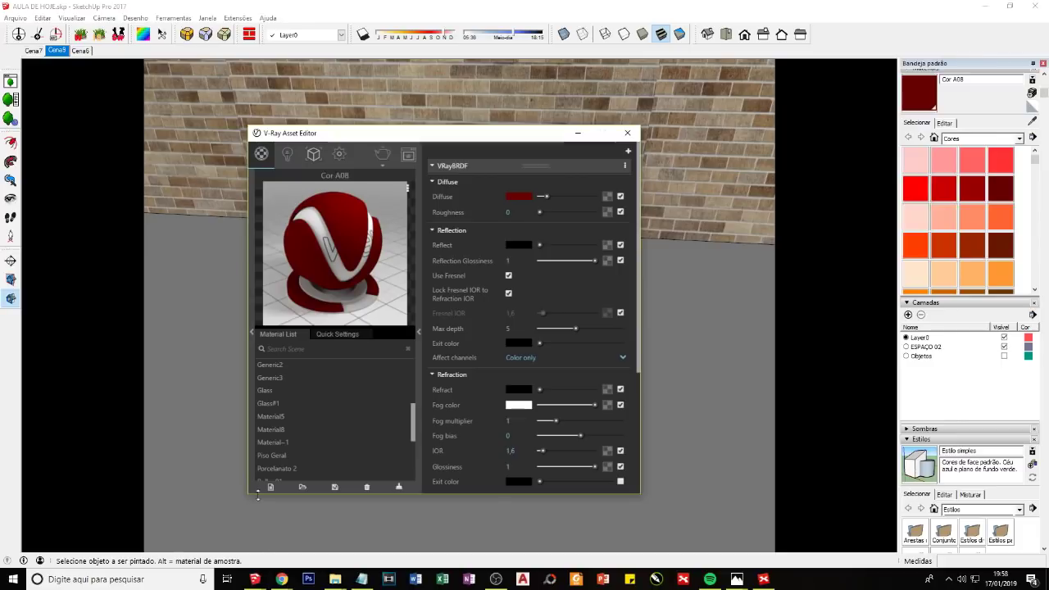
click(271, 487)
click(283, 332)
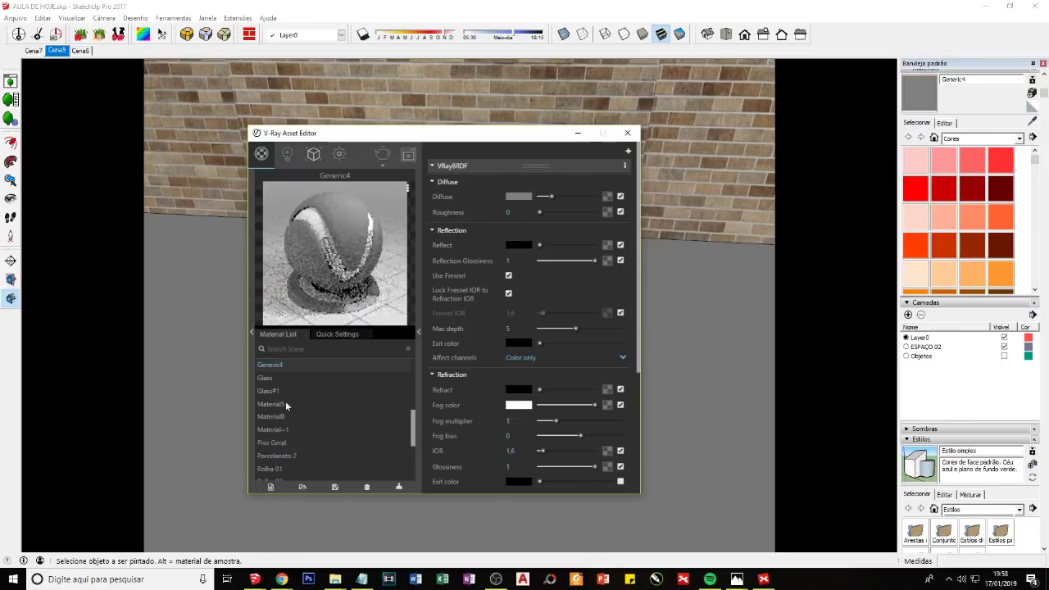
right_click(283, 364)
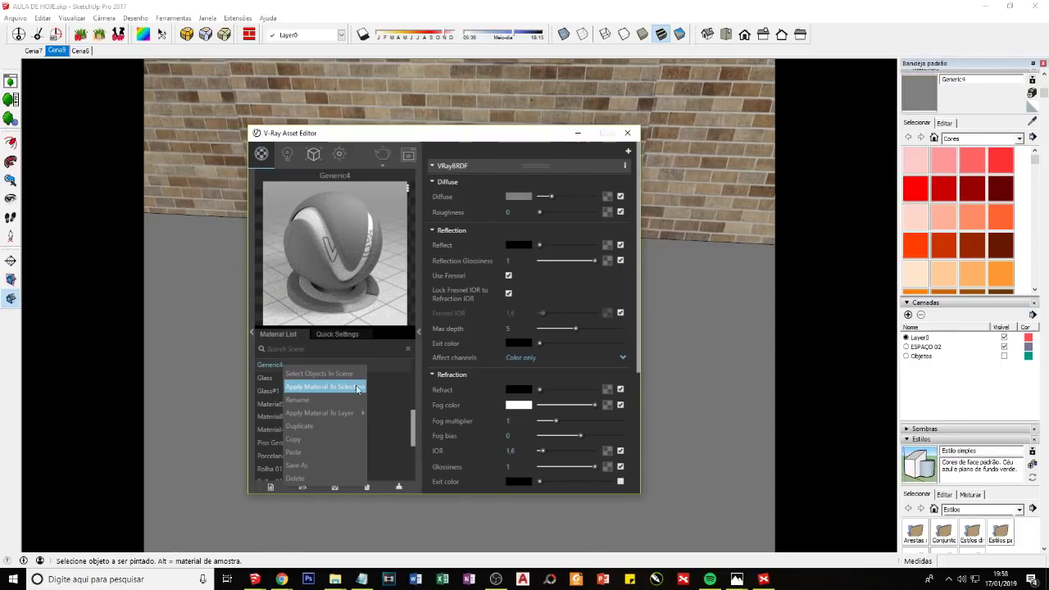
click(356, 388)
click(627, 133)
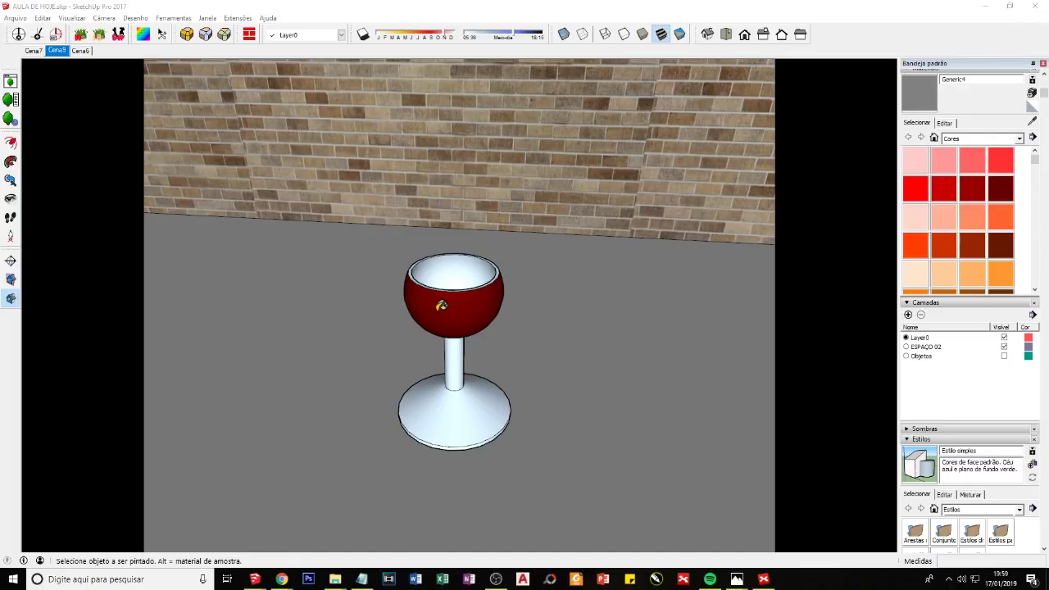
Step: Bring the Notepad notes forward and select the workshop link
click(361, 578)
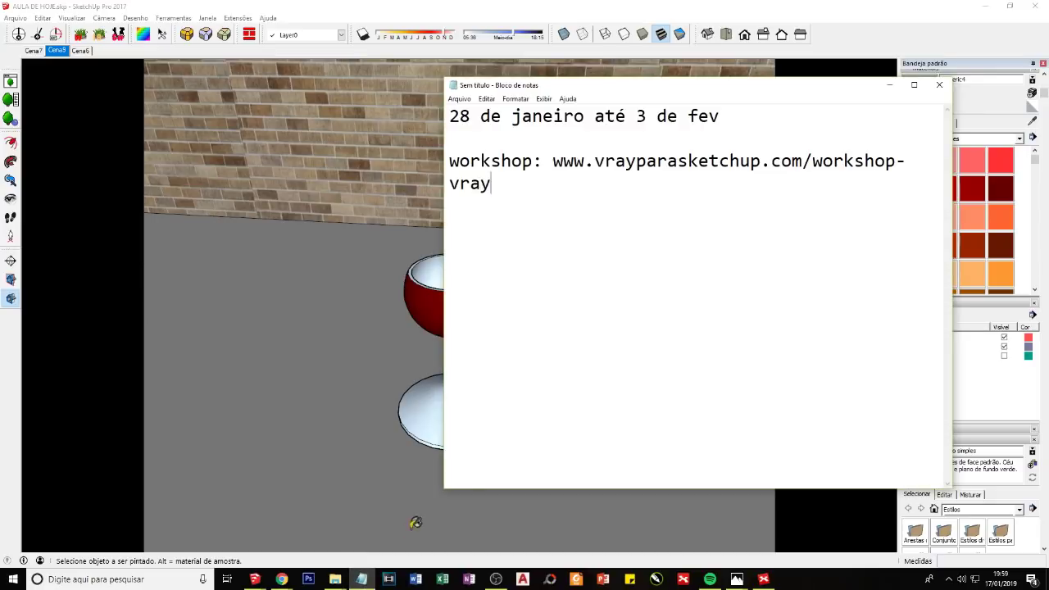
drag(491, 183, 548, 162)
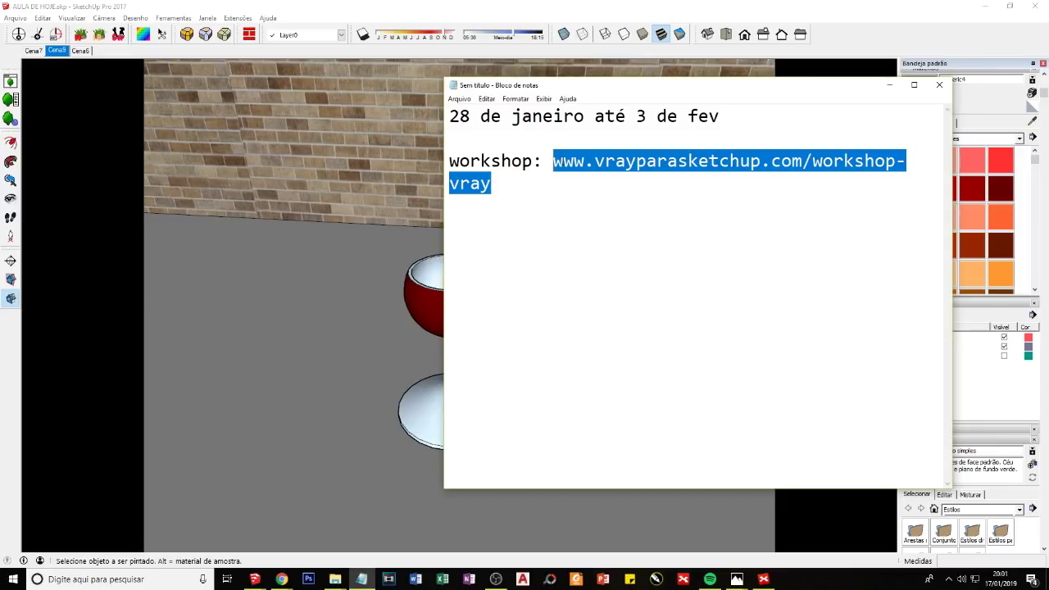
Step: Start typing the account's @ handle below the workshop link
click(533, 187)
text(@)
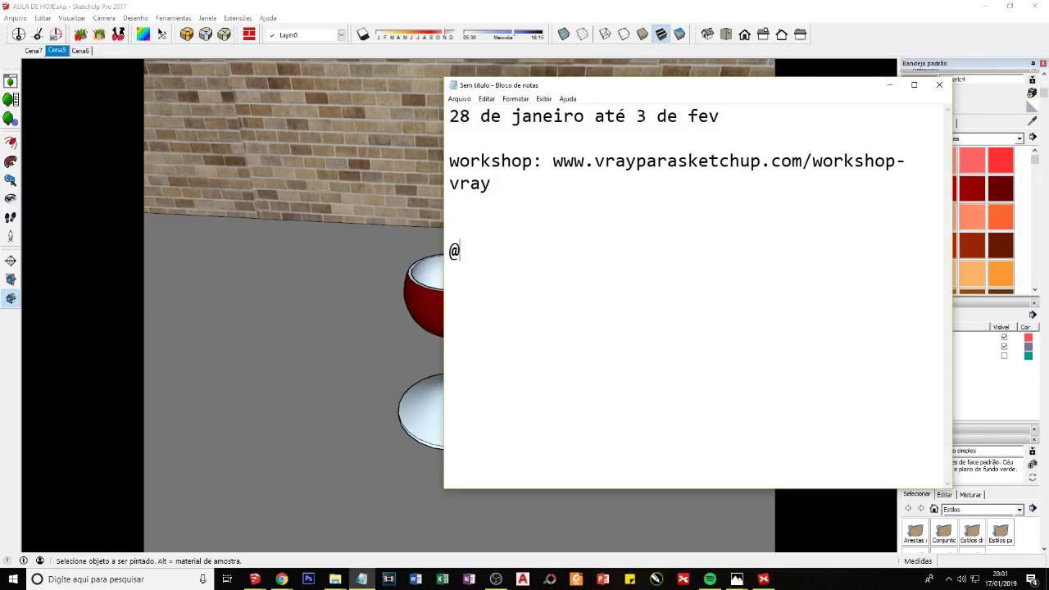
text(aulasdevra)
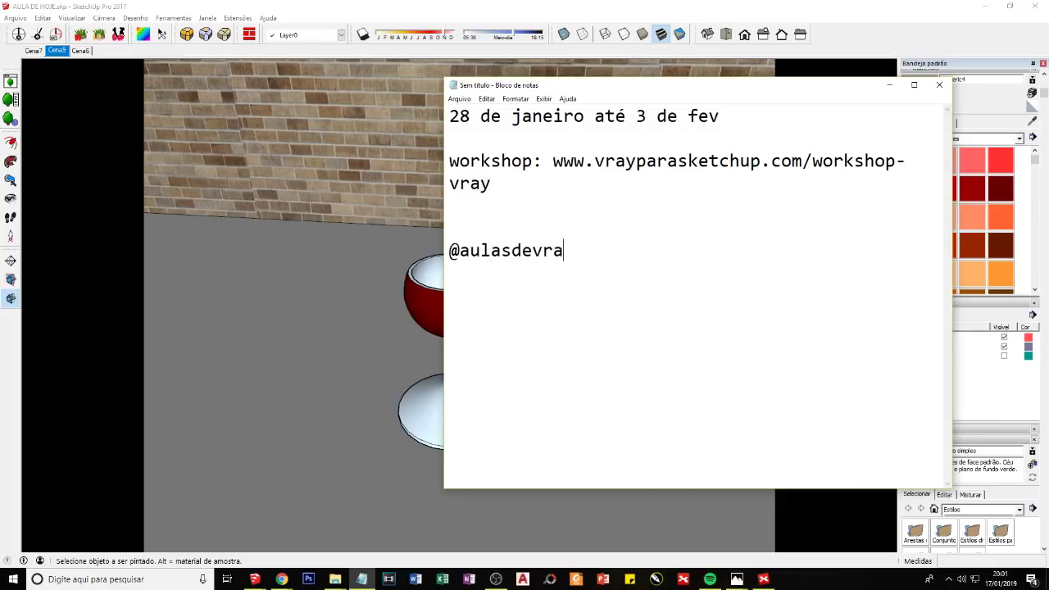
text(yparasketchup)
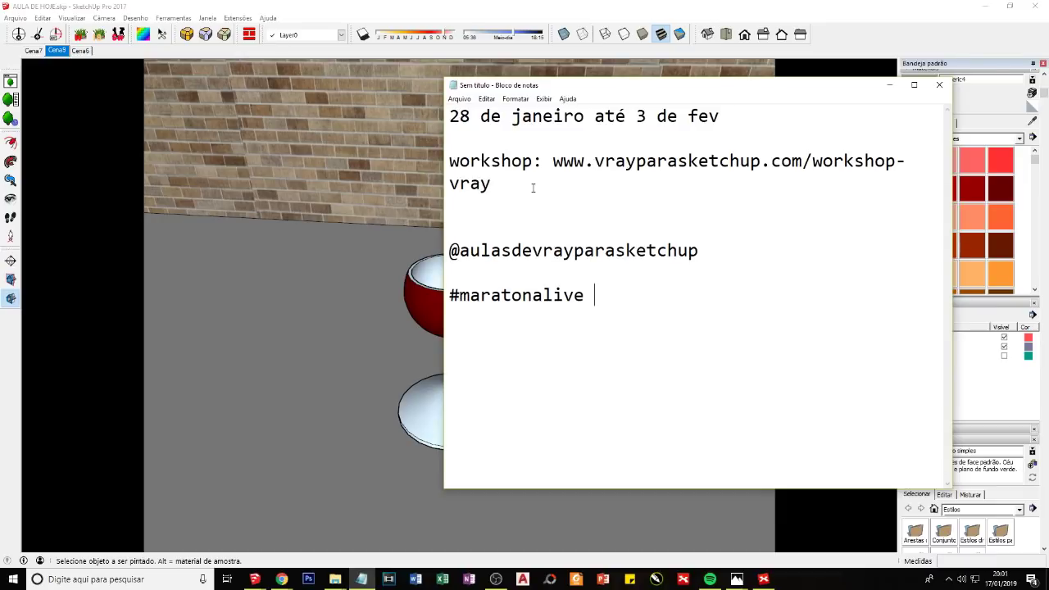
mouse_move(281, 578)
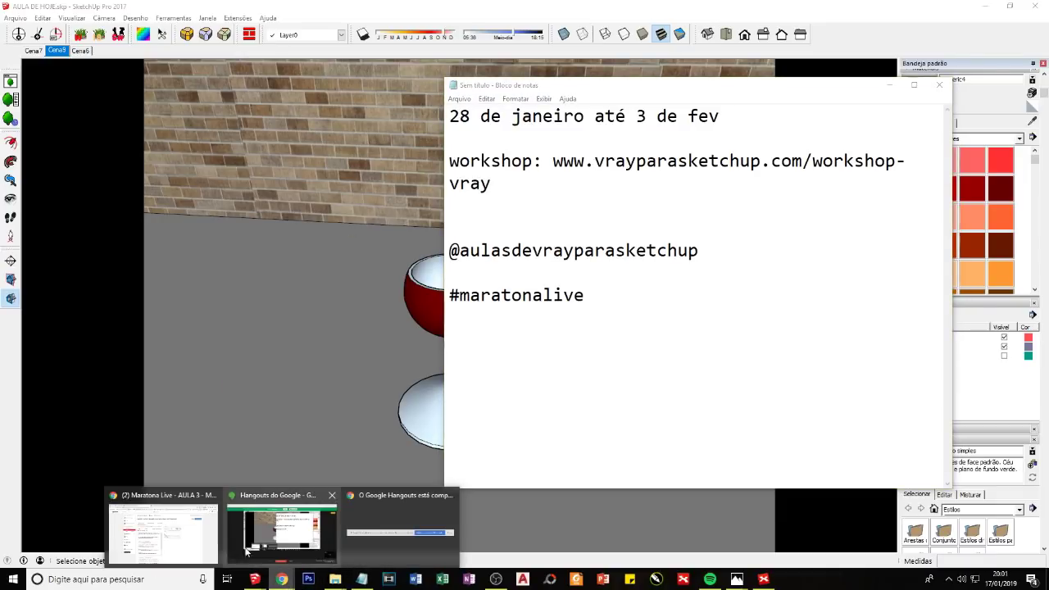
Step: In the Hangouts broadcast, open Cameraman and choose Parar to end screen sharing
click(283, 537)
click(23, 116)
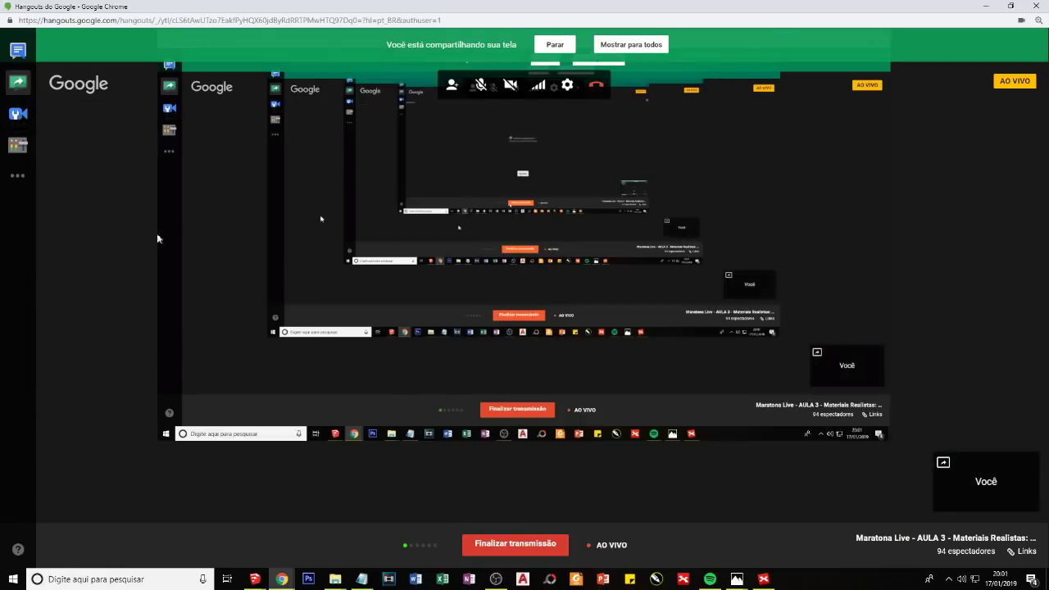
click(14, 90)
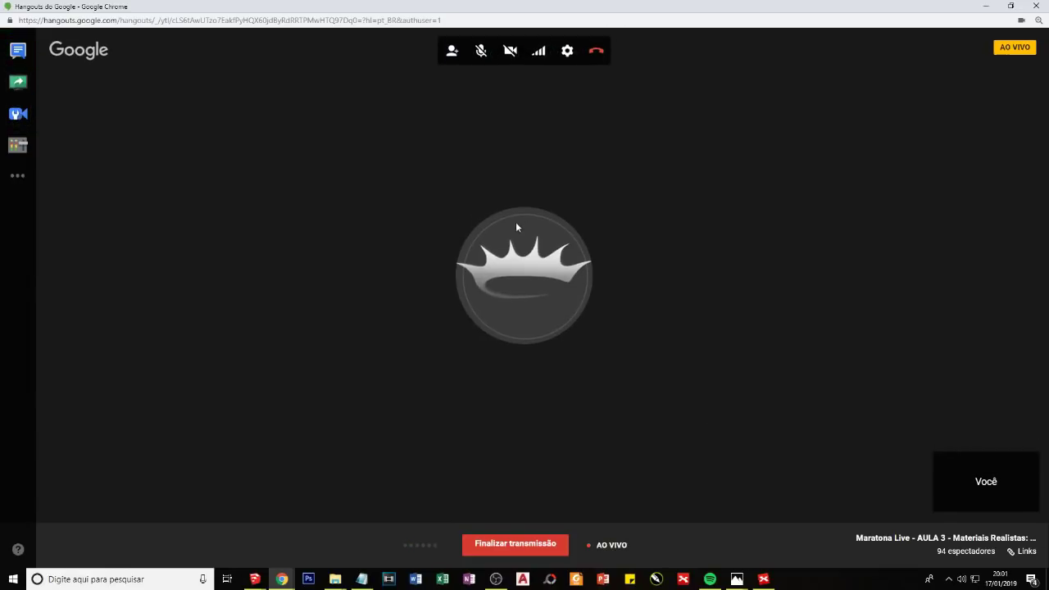